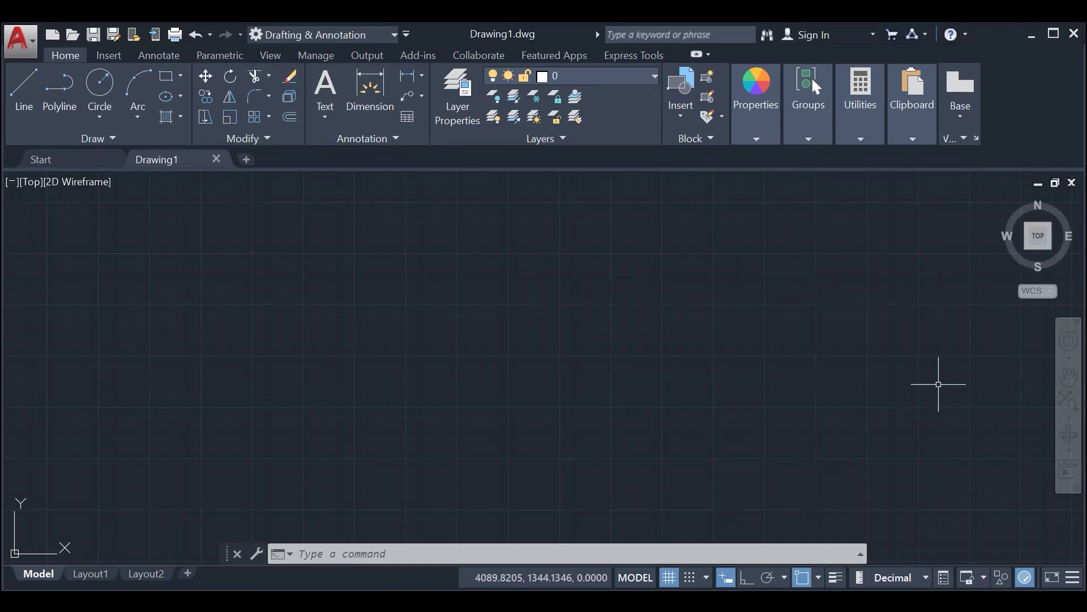
left_click(966, 35)
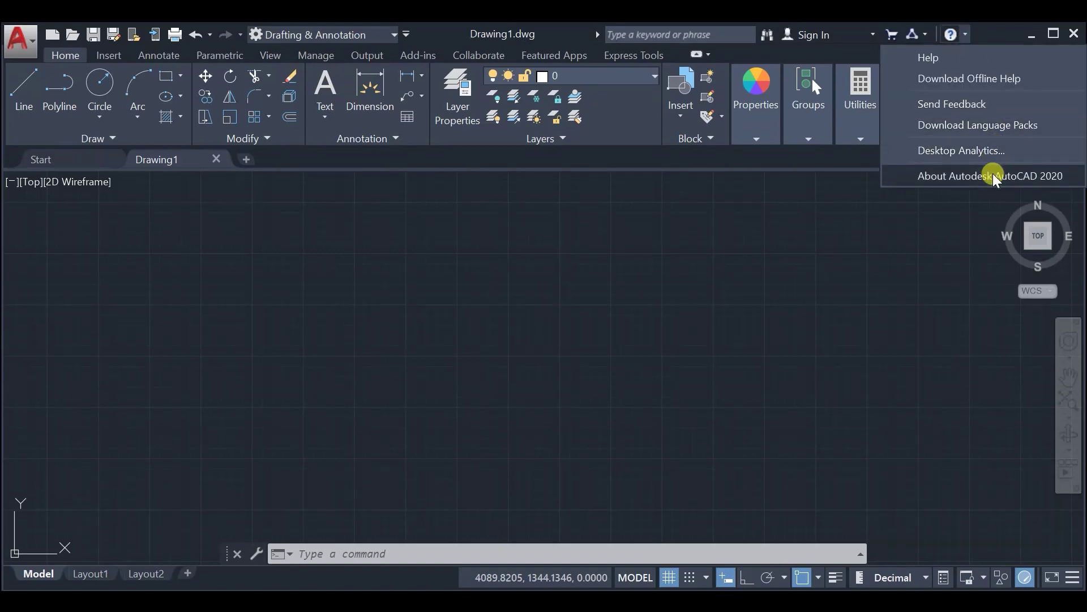
left_click(281, 267)
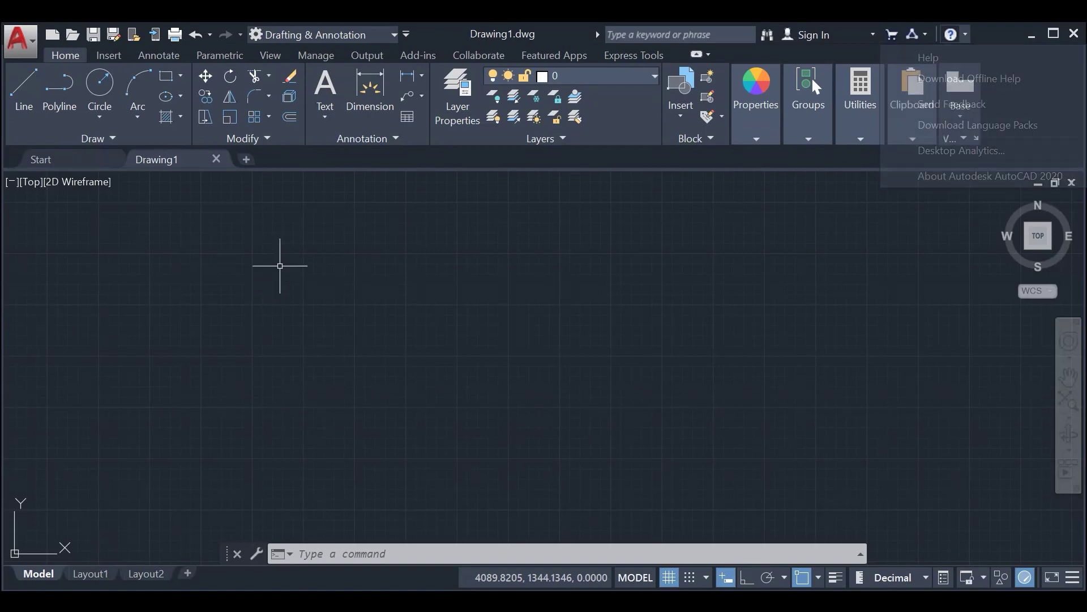
Step: Close Drawing1 and start a new drawing, opening the template selection
left_click(217, 159)
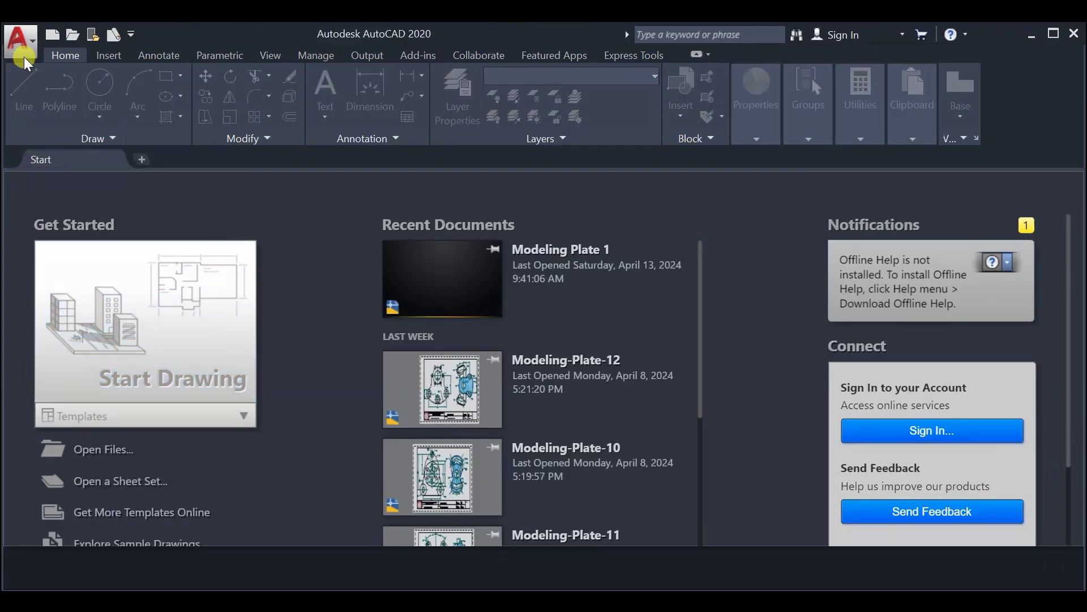
left_click(29, 50)
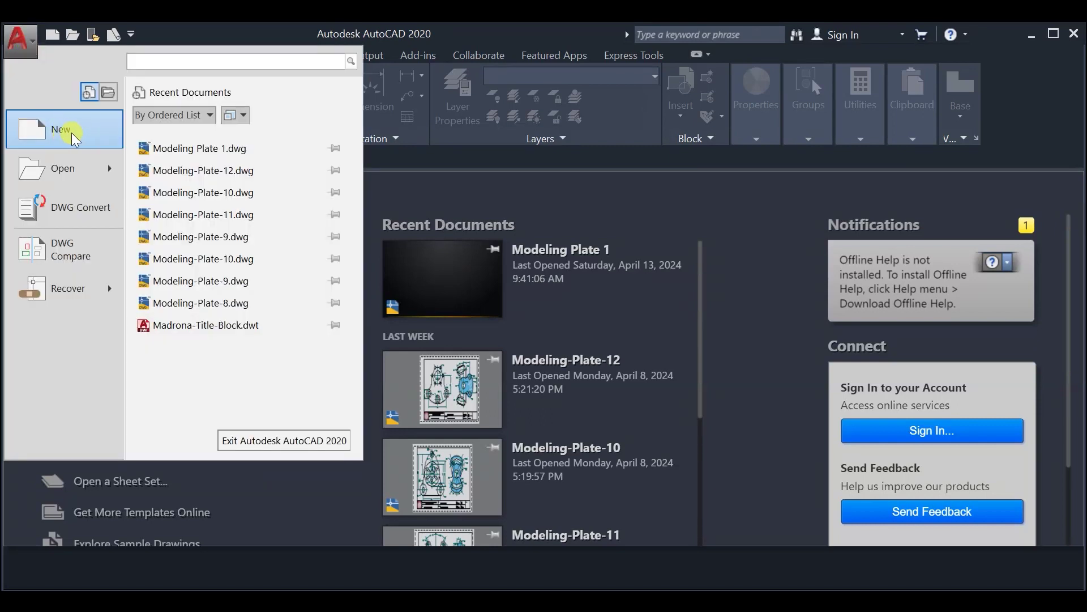
left_click(89, 139)
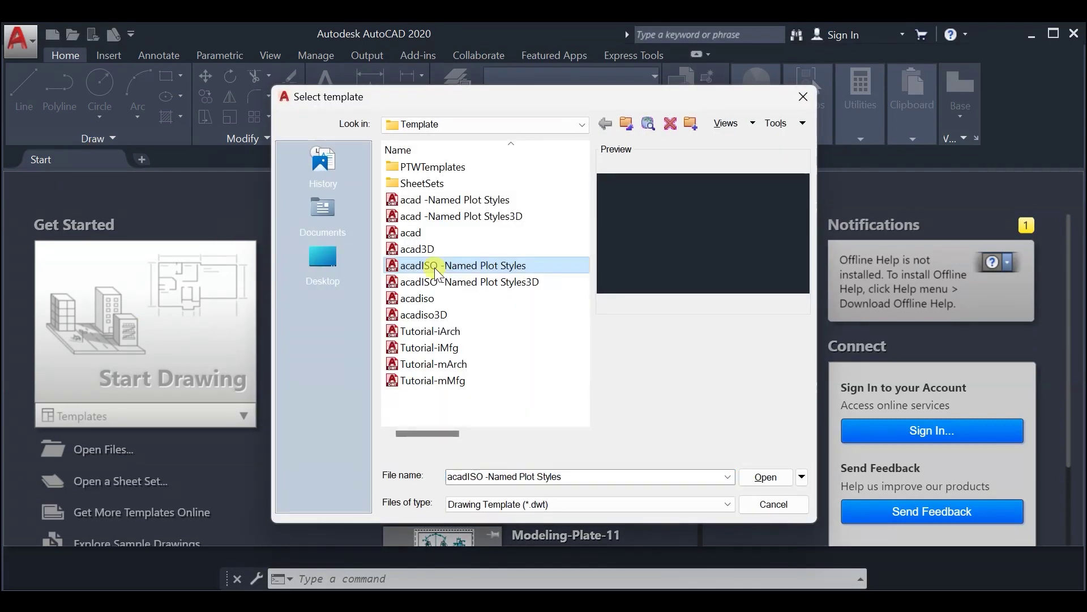
Step: Preview the acadISO -Named Plot Styles, acadISO -Named Plot Styles3D and acad -Named Plot Styles templates
left_click(479, 266)
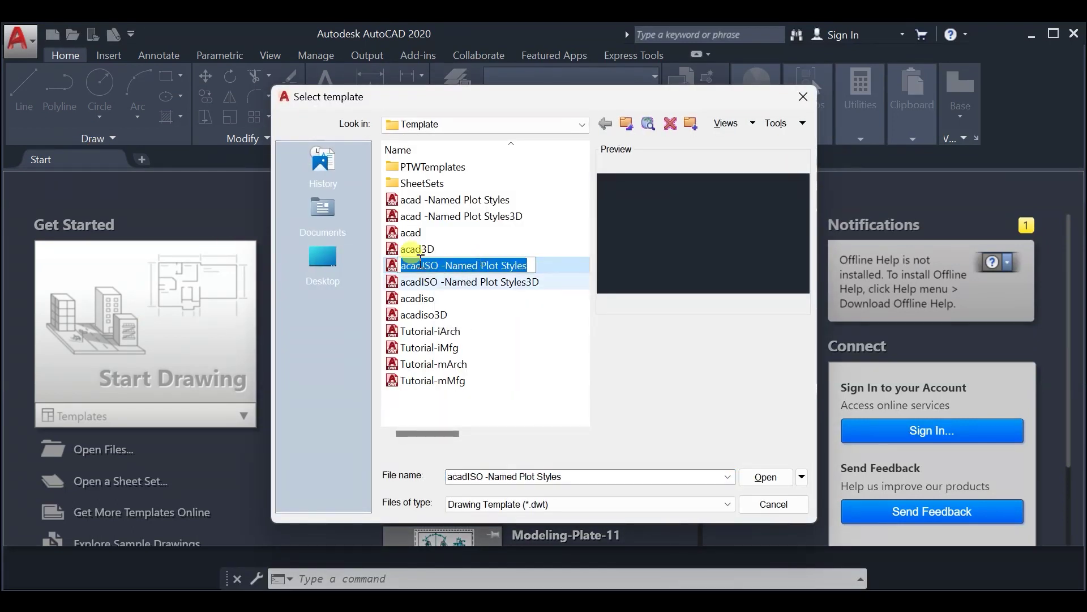
left_click_drag(426, 265, 439, 265)
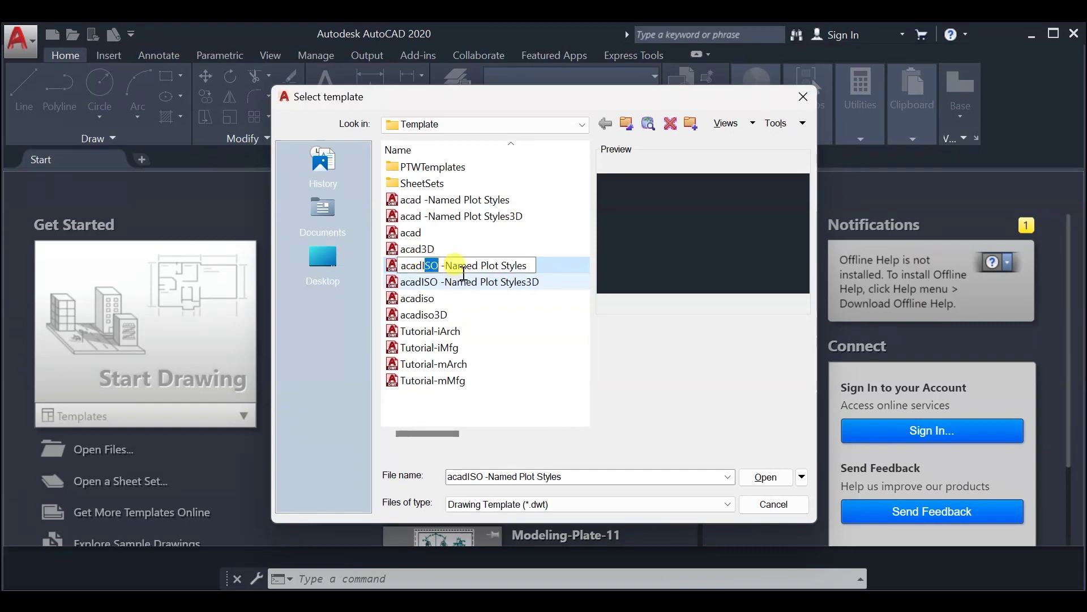
left_click(490, 283)
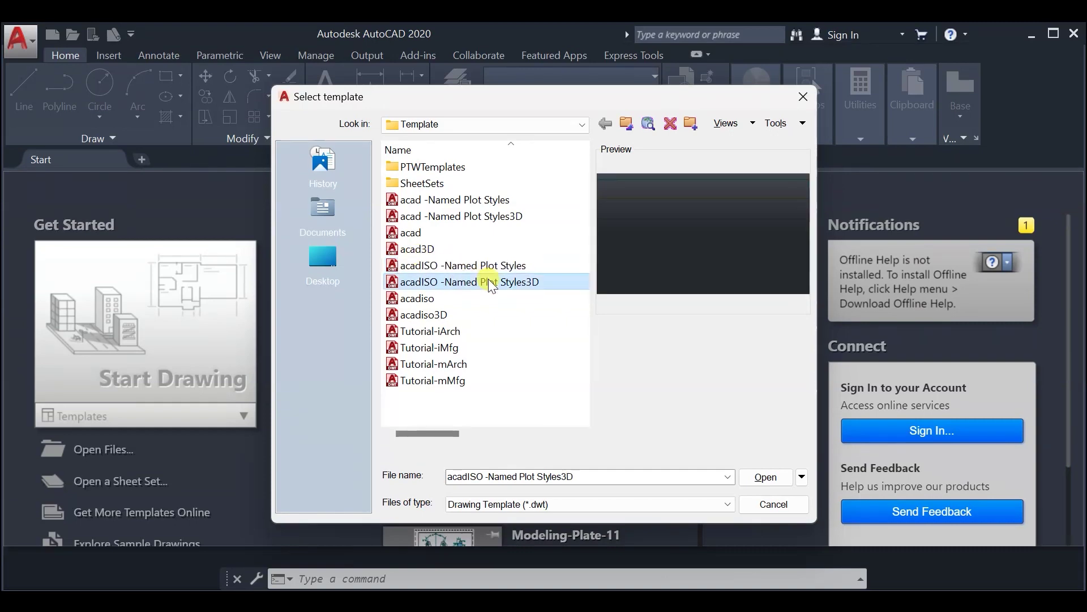
left_click(493, 271)
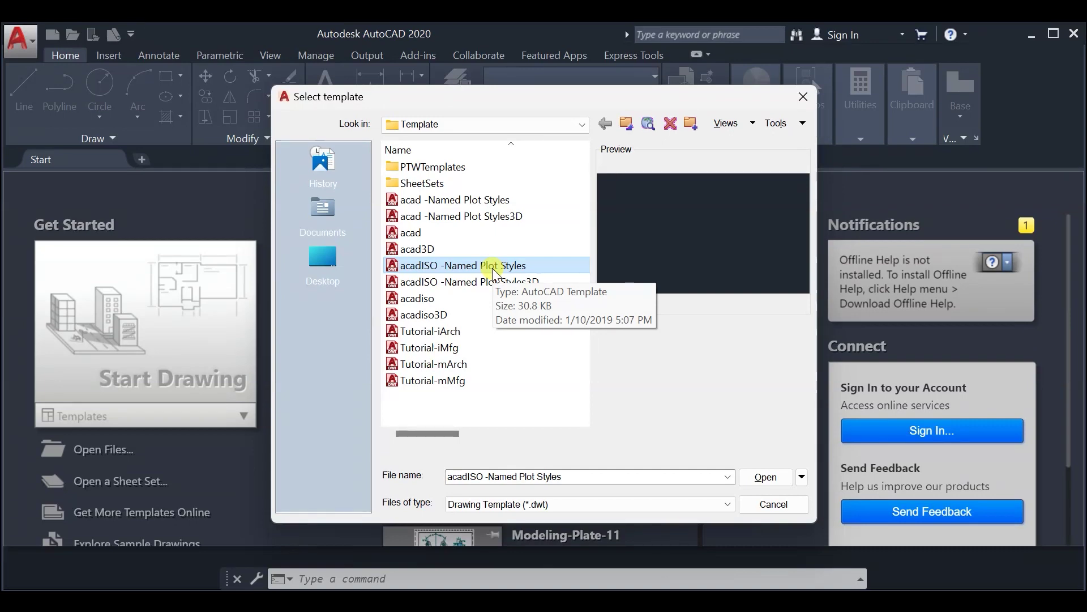
key("Up")
key("Up")
key("Up")
key("Up")
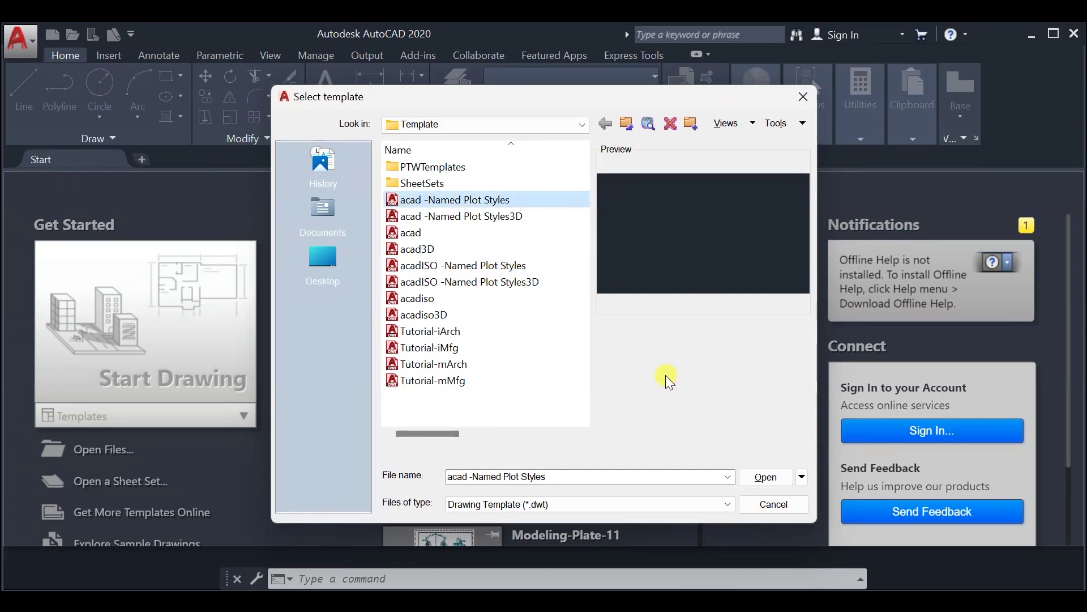
Step: Create the new drawing from the acad -Named Plot Styles template
left_click(471, 216)
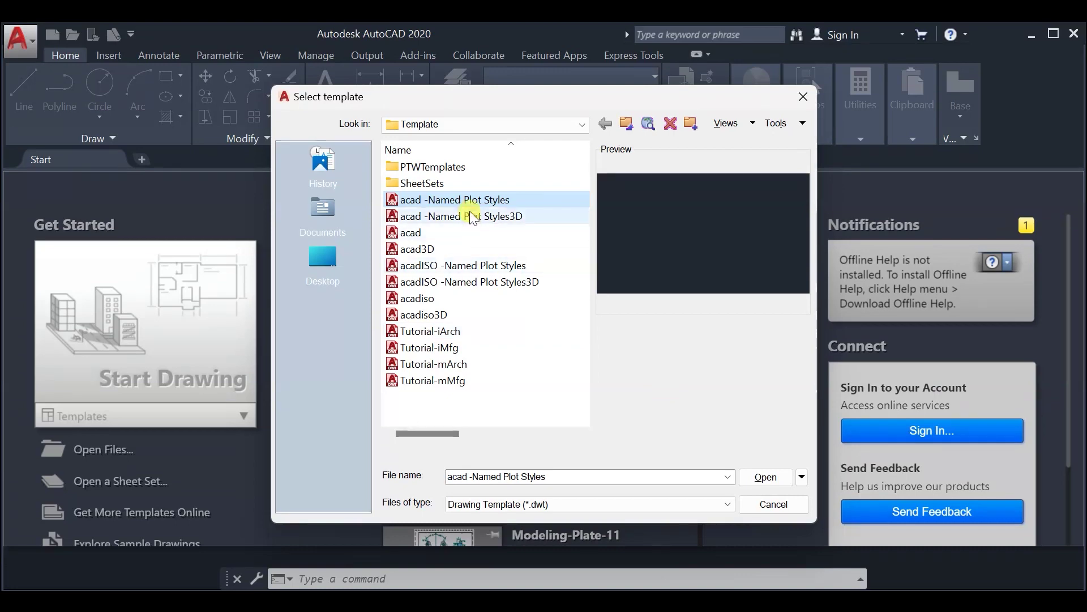
left_click(472, 200)
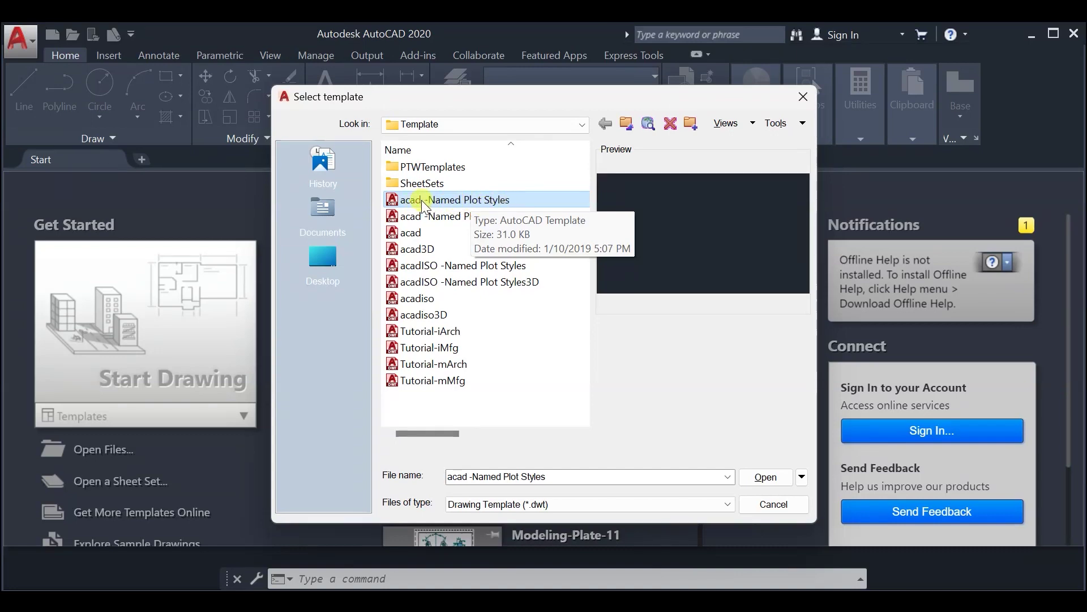
left_click(480, 201)
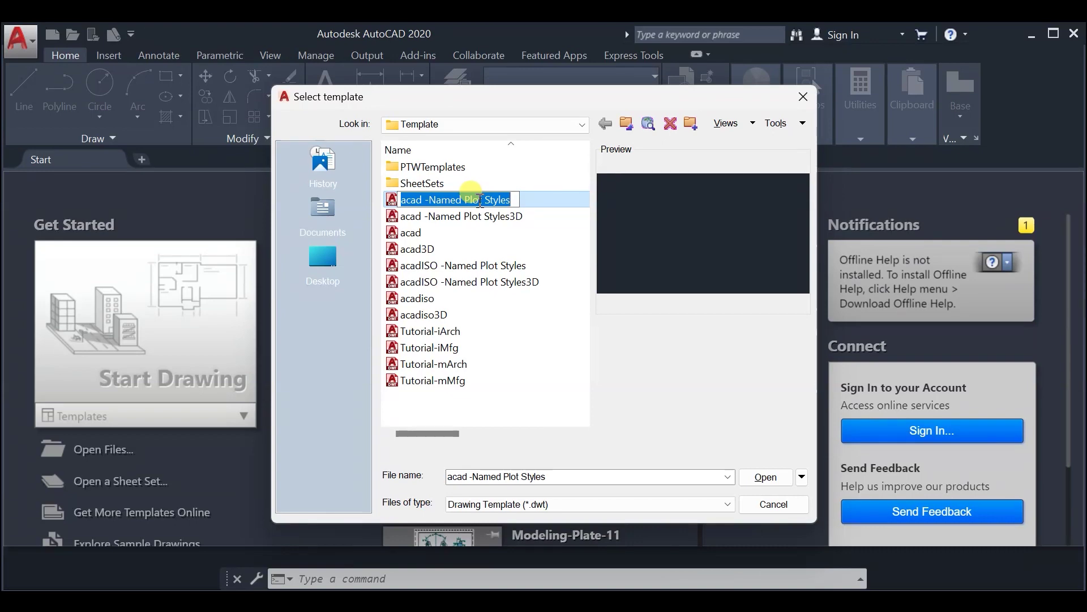
left_click(480, 216)
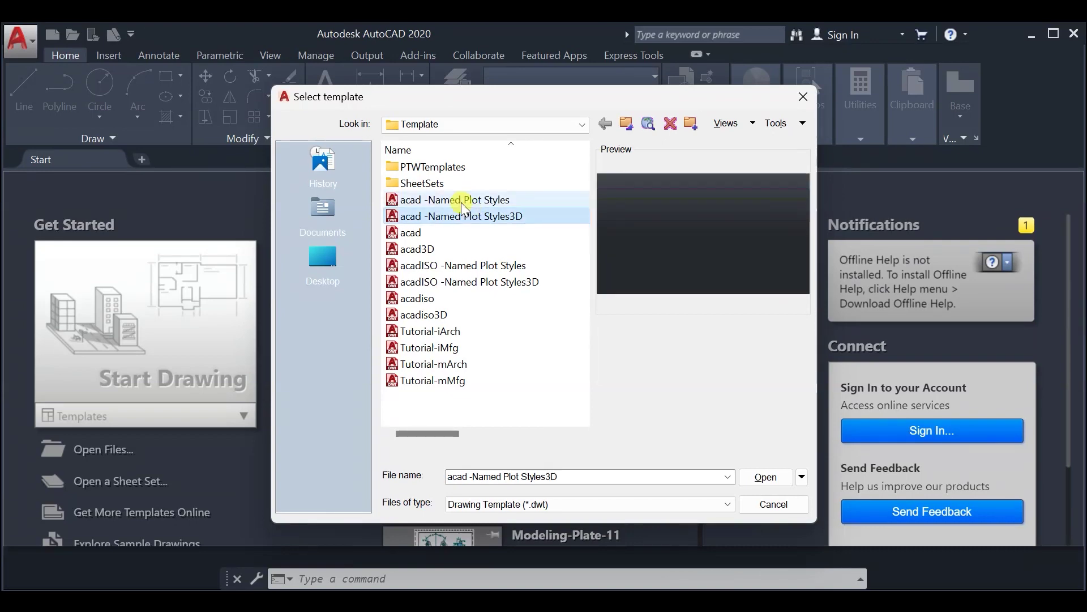
left_click(479, 201)
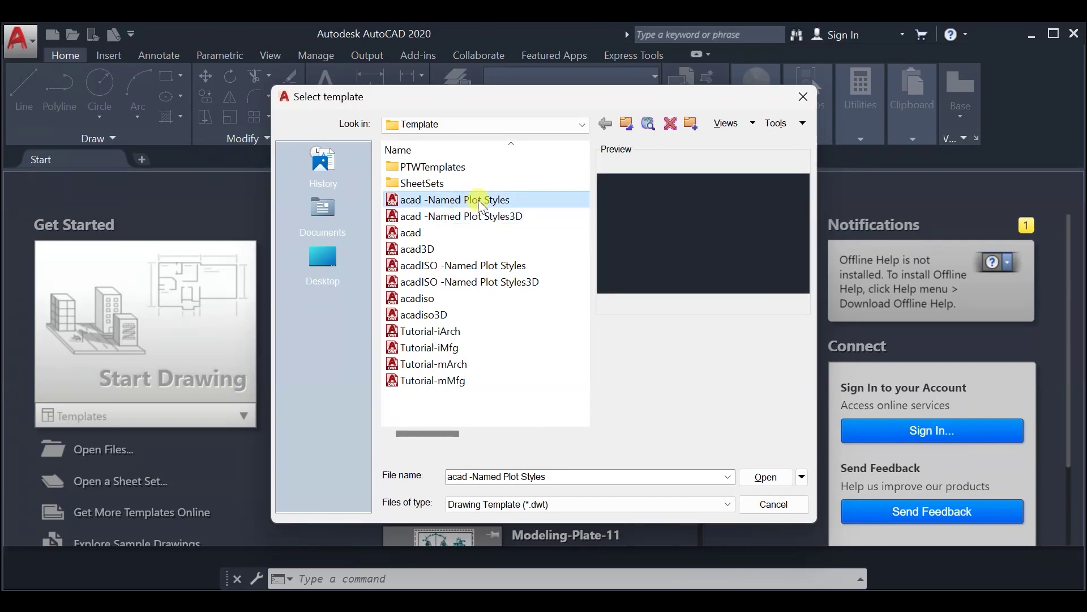
left_click(765, 477)
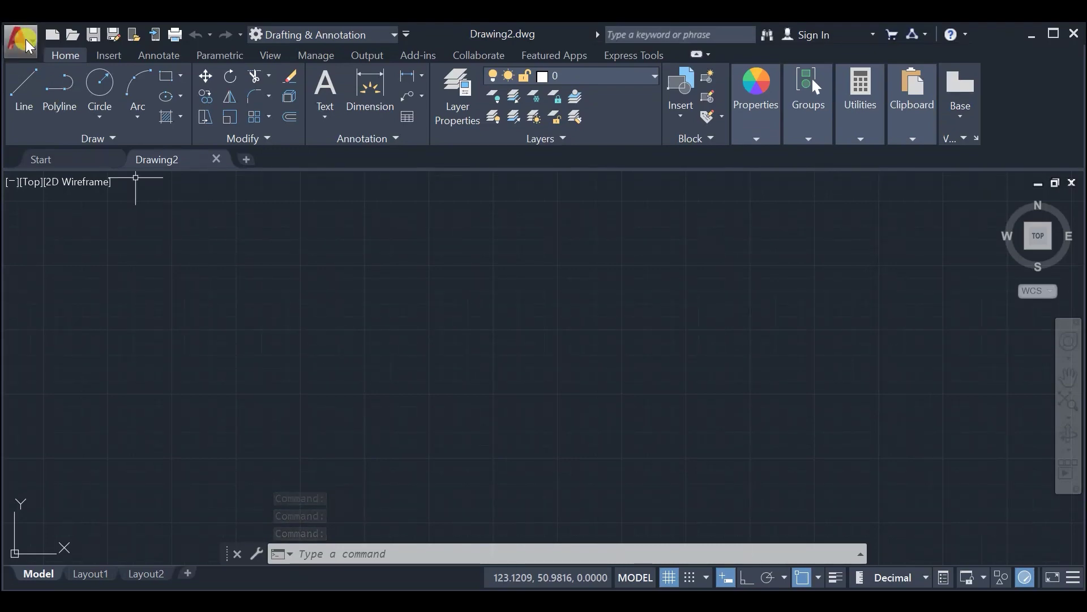
Step: Save the drawing as Madrona-Title-Block in the Plate 0 folder, in AutoCAD 2018 Drawing format
left_click(25, 40)
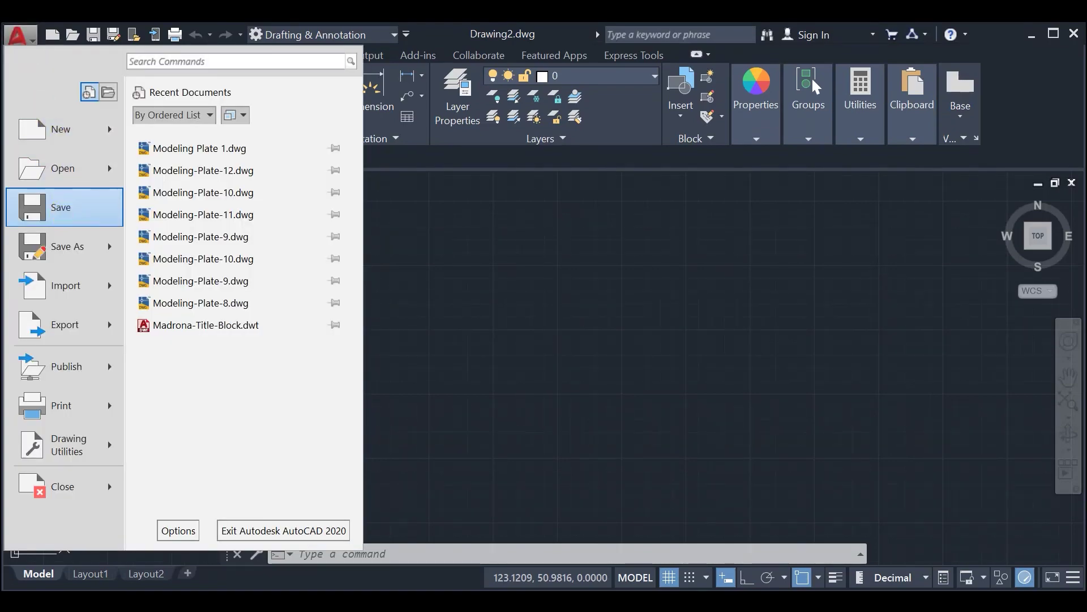
left_click(61, 209)
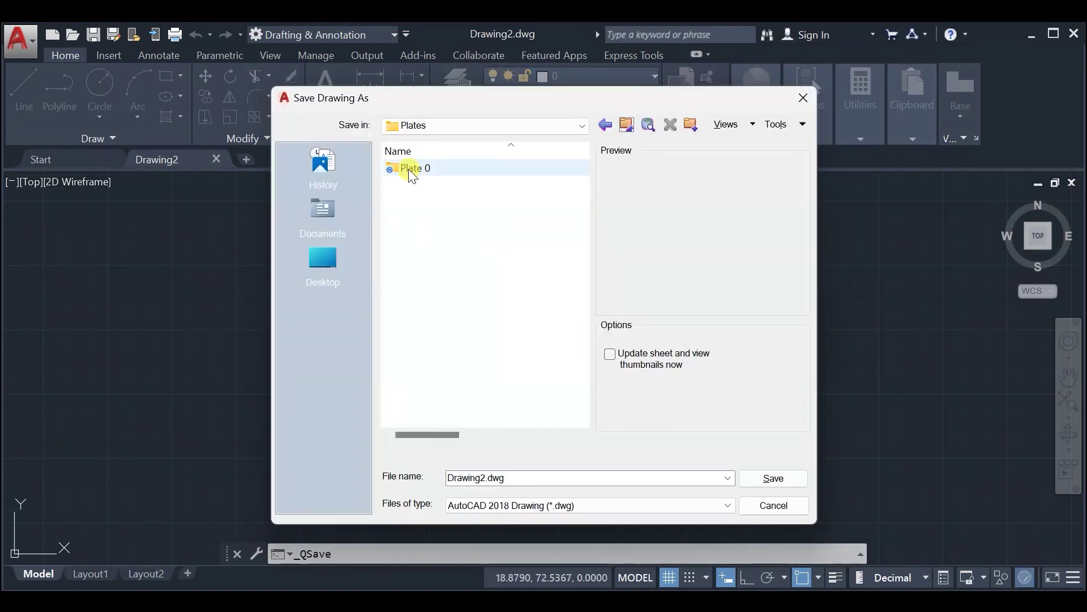
double_click(453, 169)
double_click(536, 479)
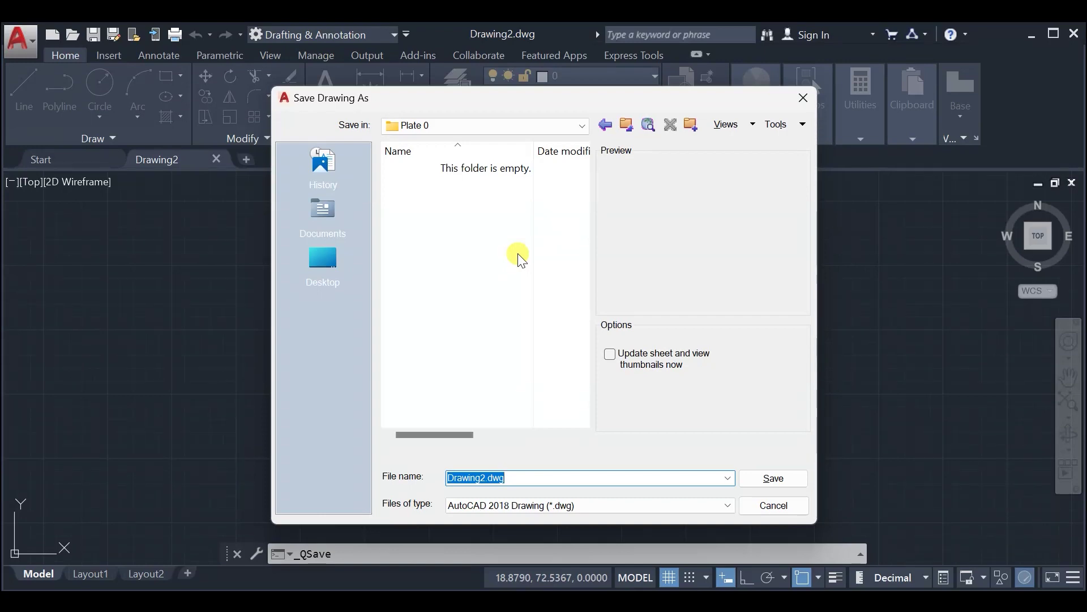
type("Madrona-Title-Blo")
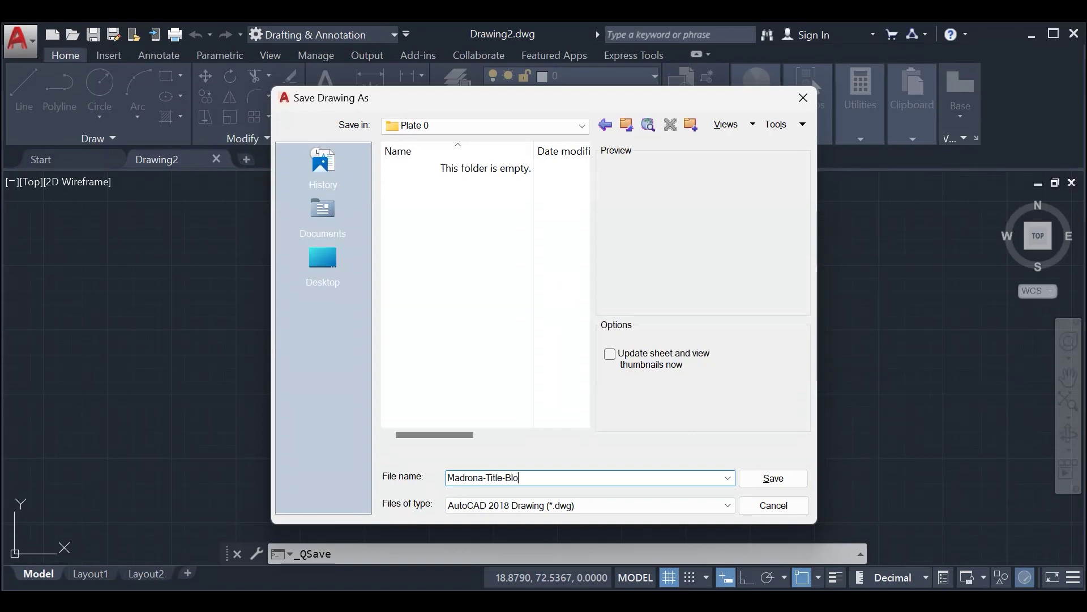
type("ck")
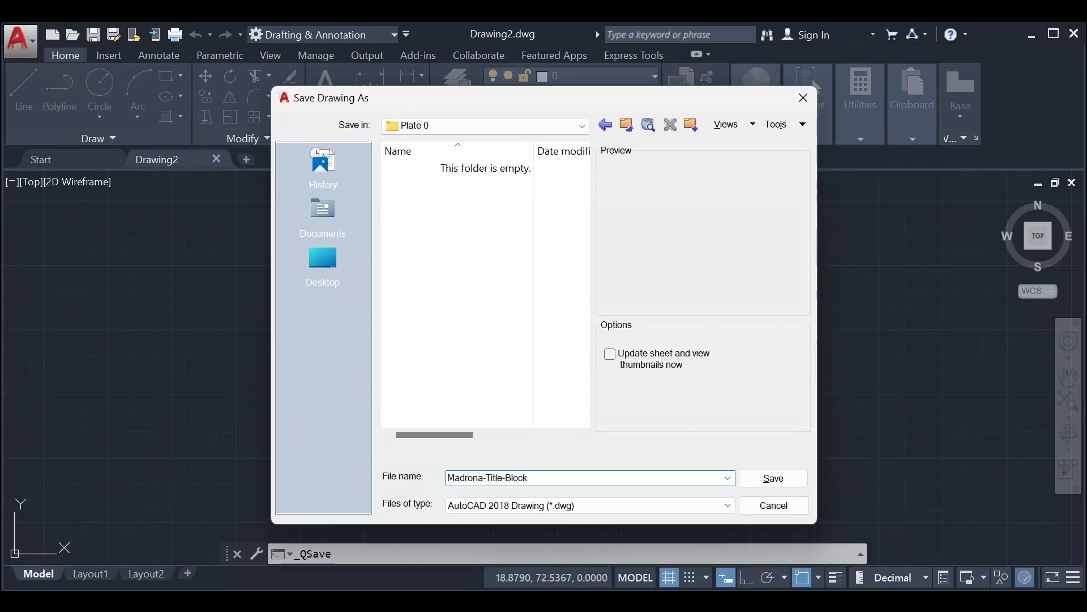
left_click(767, 478)
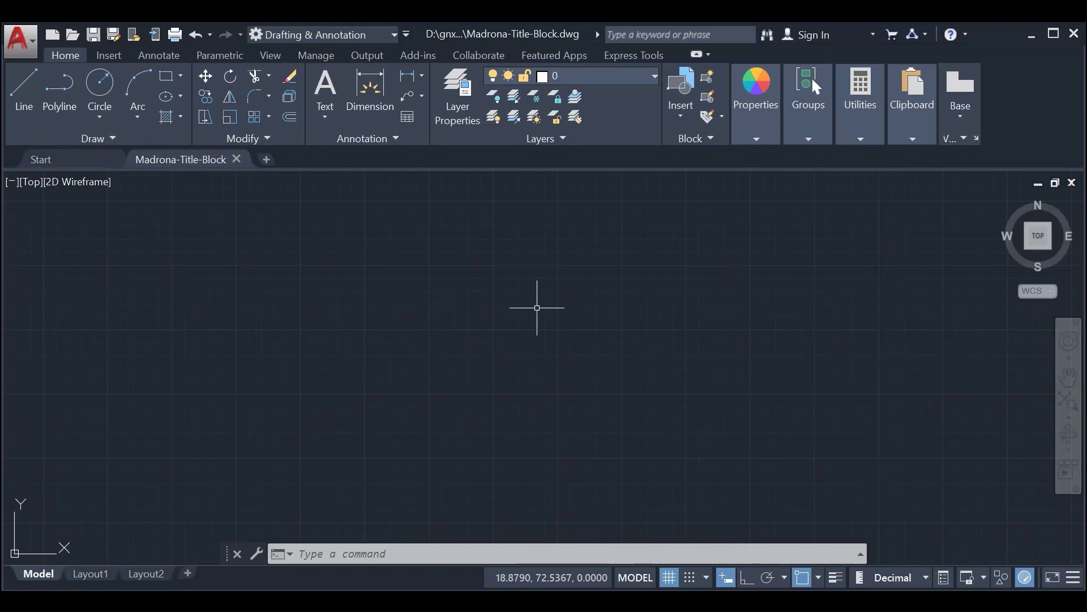
Step: Create a new layer named gline and set its color to index color 11
left_click(461, 107)
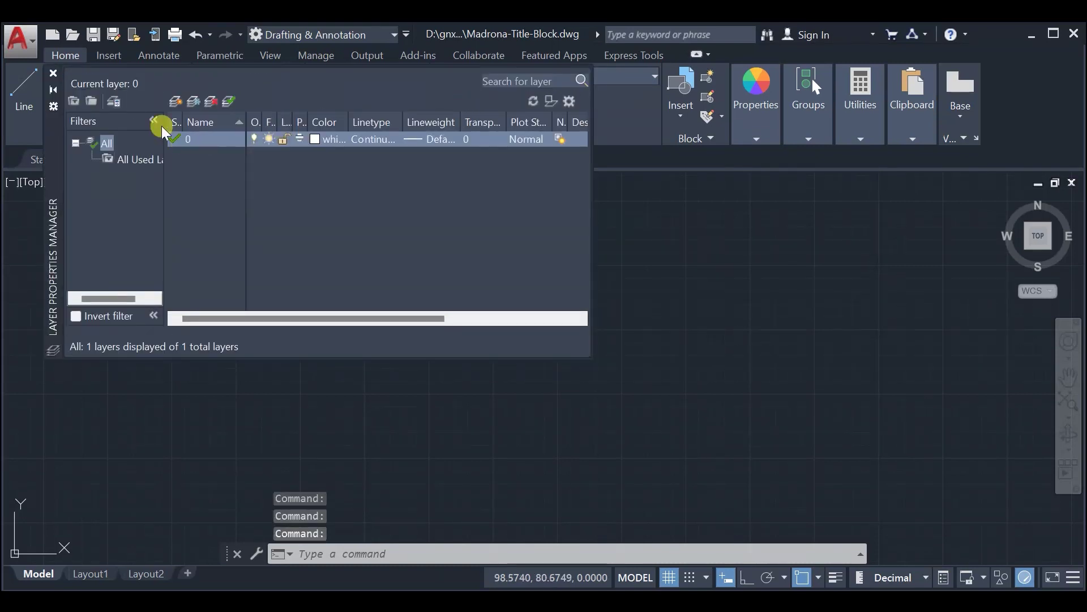
left_click(176, 105)
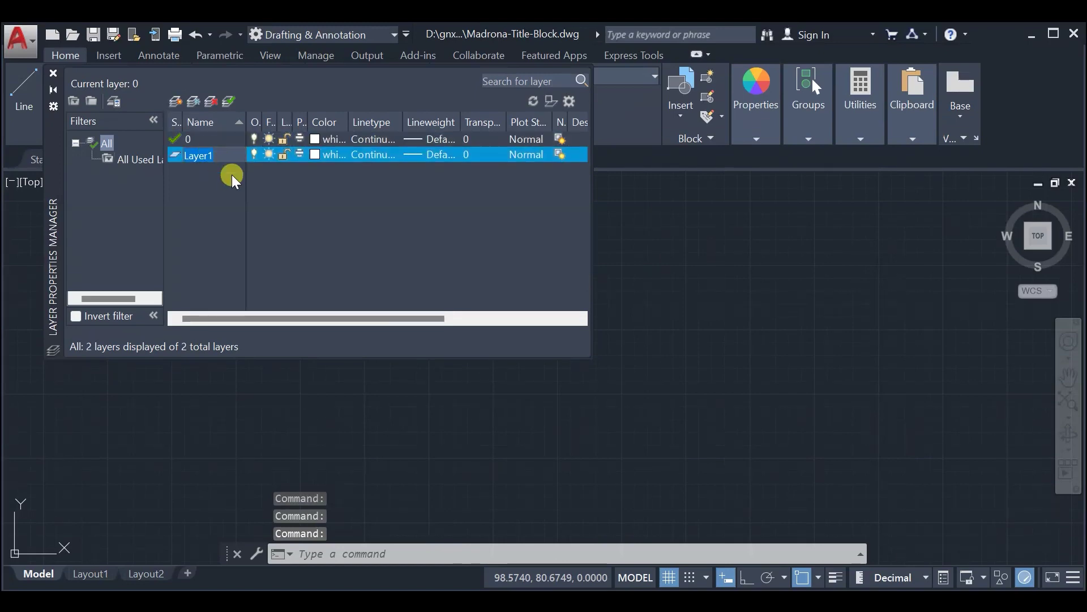
type("gline")
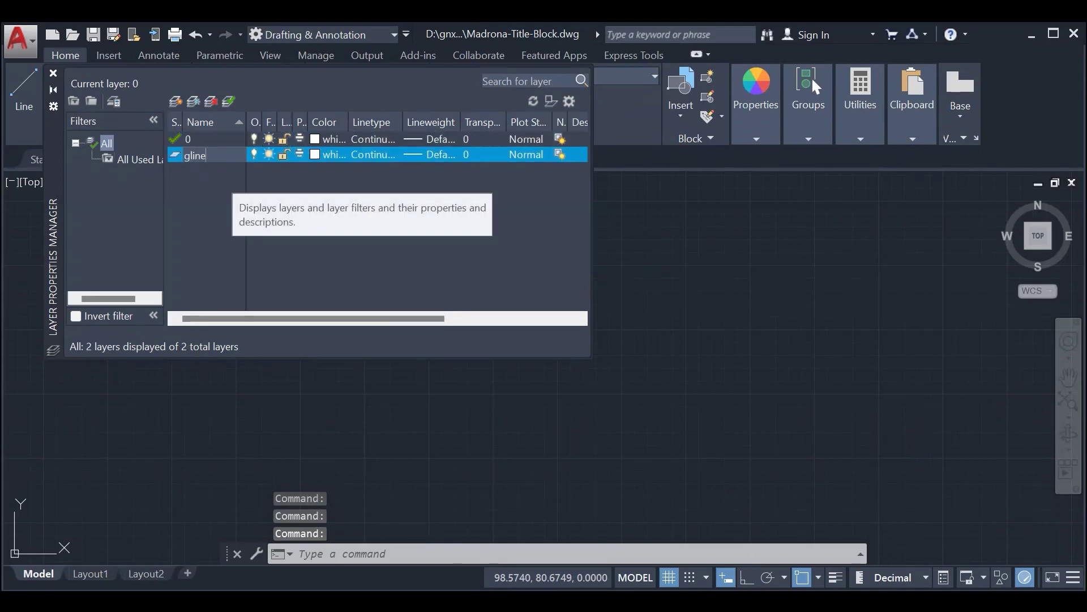
left_click(310, 182)
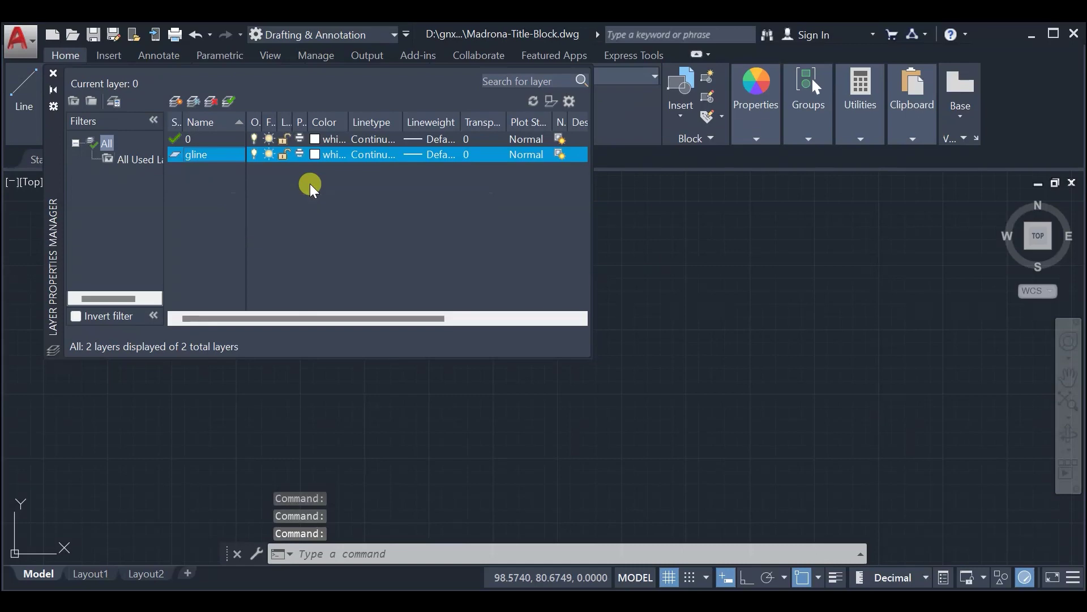
left_click(315, 154)
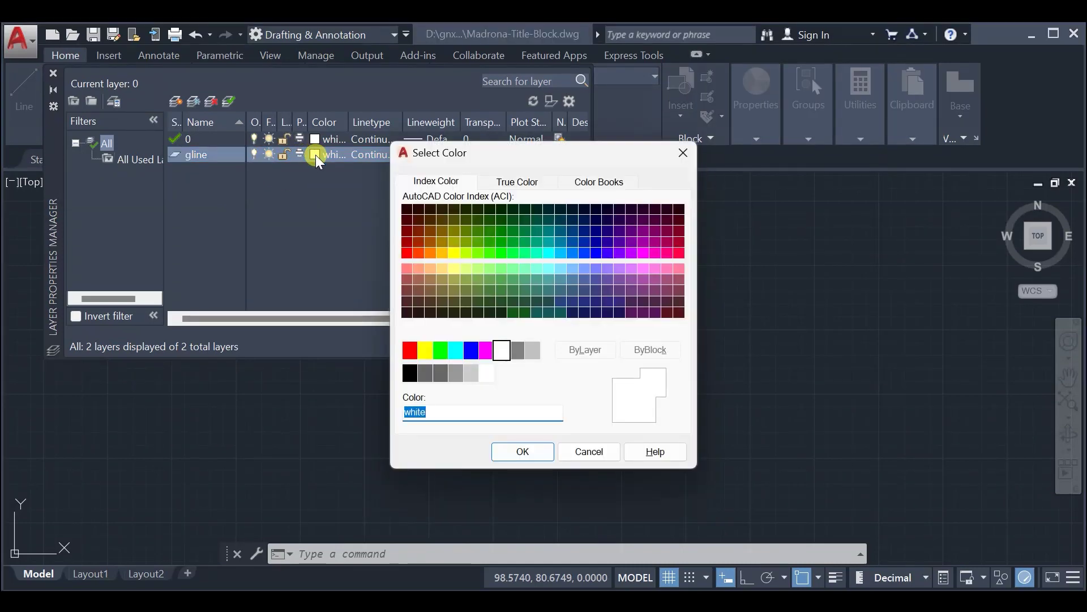
left_click(405, 267)
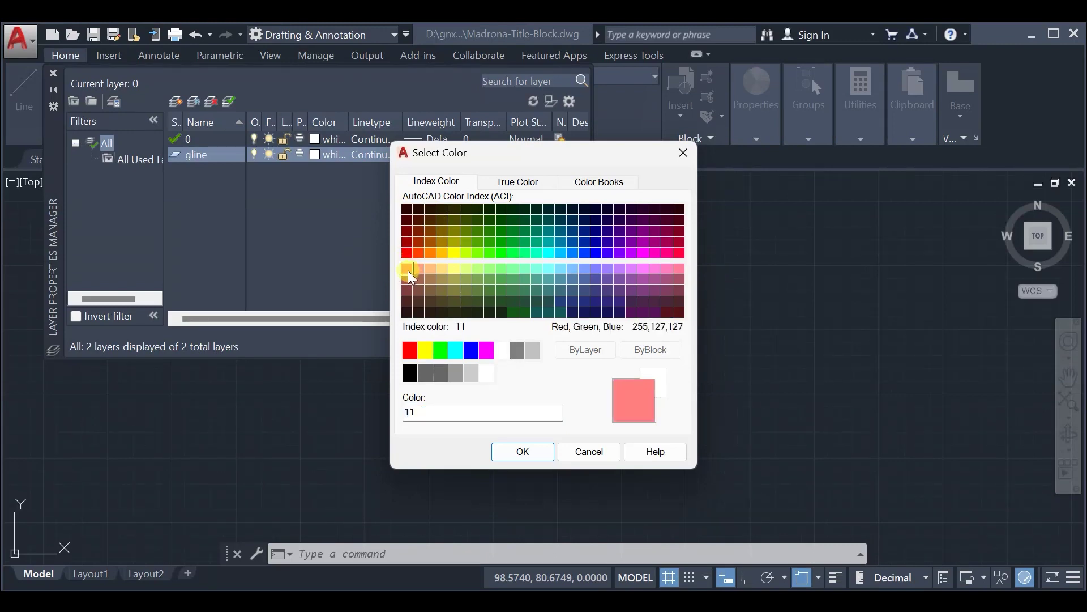
left_click(512, 451)
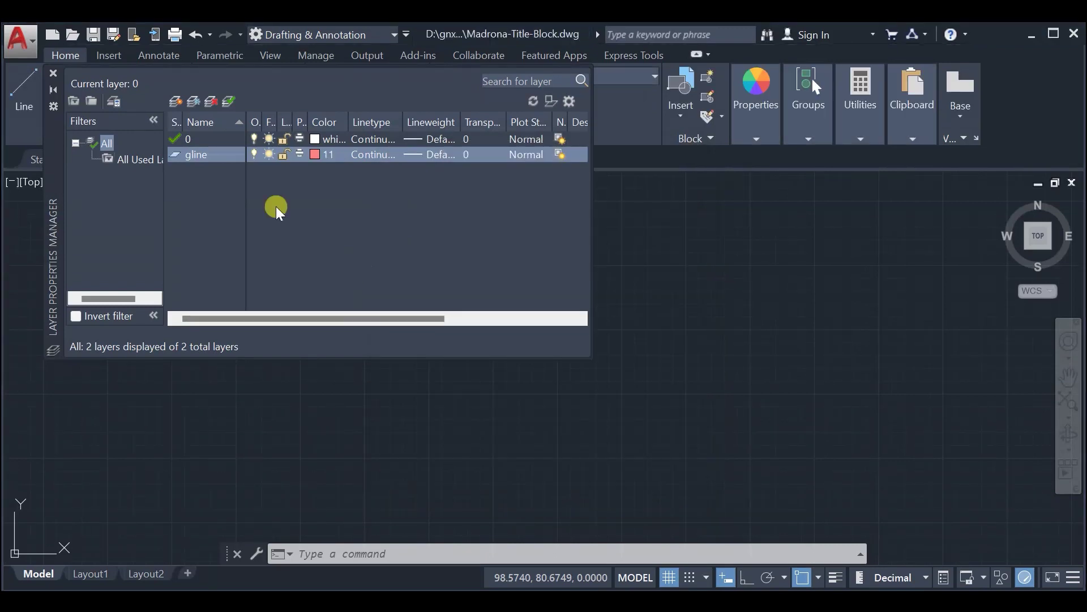
Step: Create a new layer named dim, set its color to index color 151, and close the layer manager
left_click(178, 103)
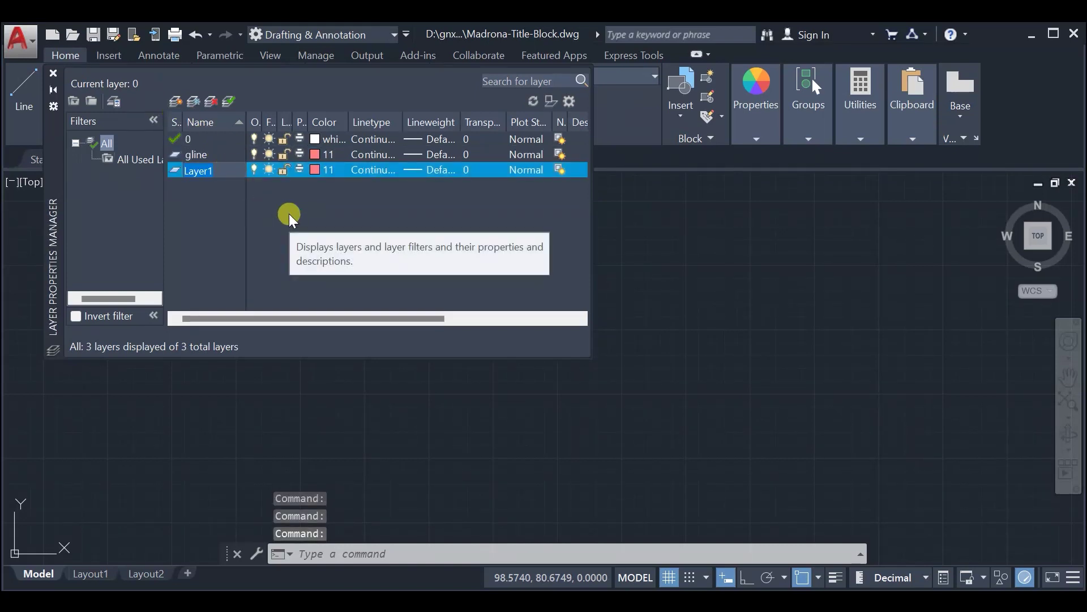
type("dim")
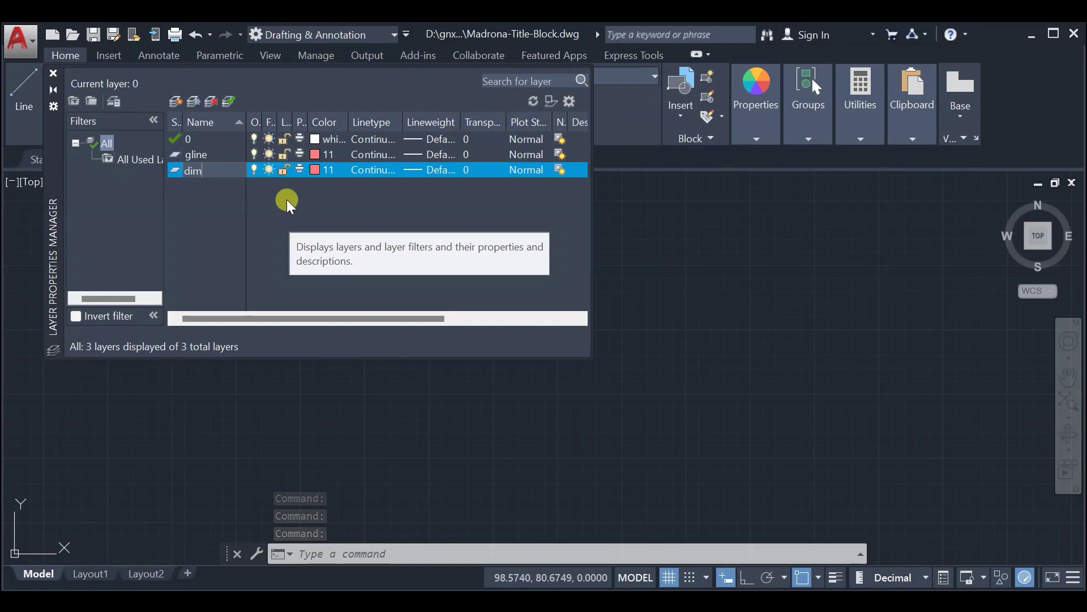
key("Return")
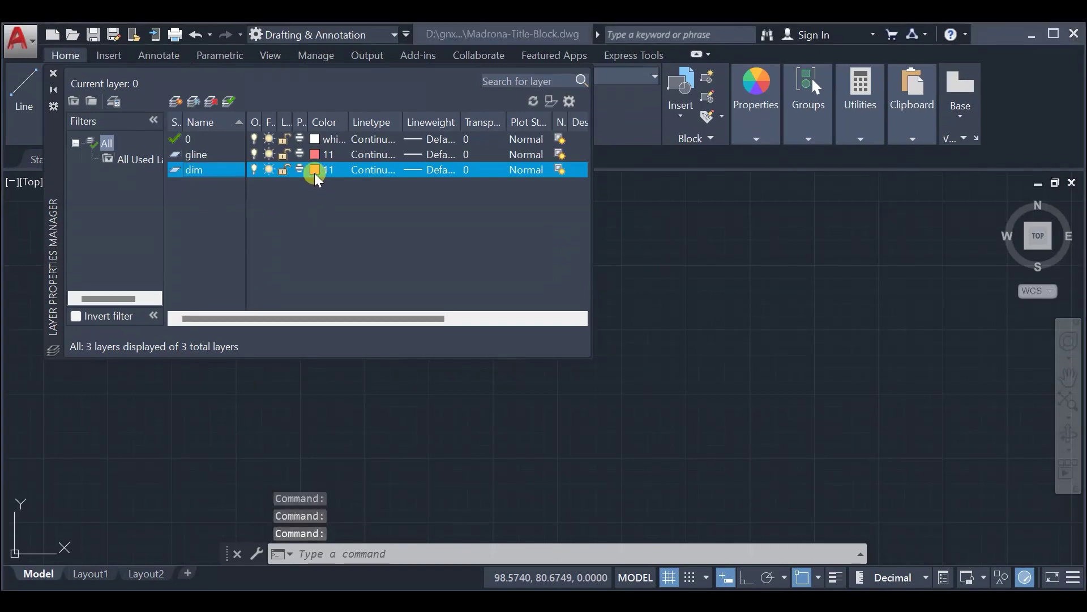
left_click(314, 170)
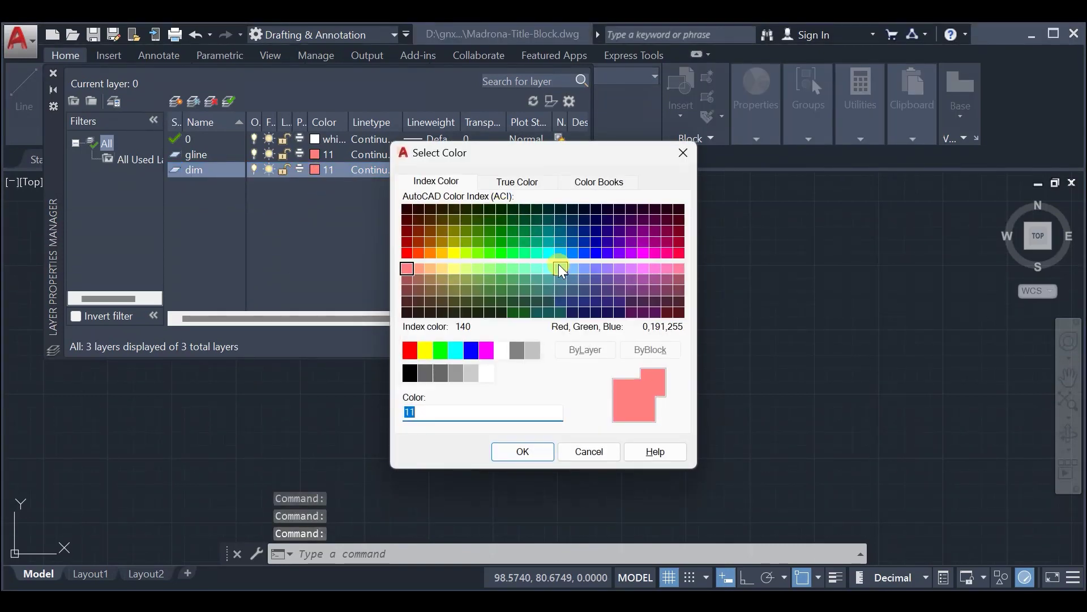
left_click(573, 272)
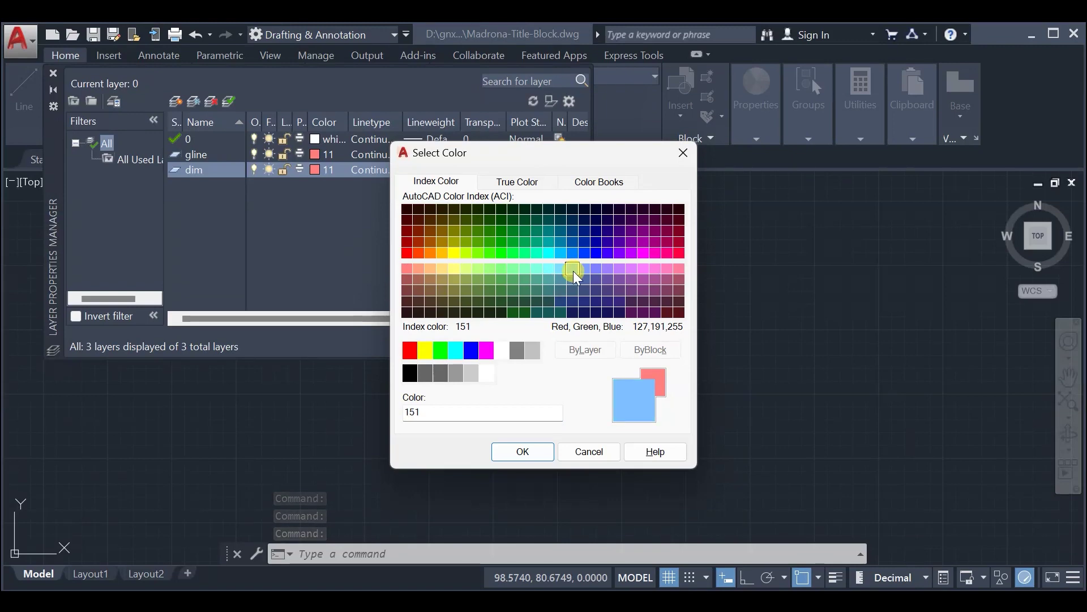
left_click_drag(424, 412, 381, 403)
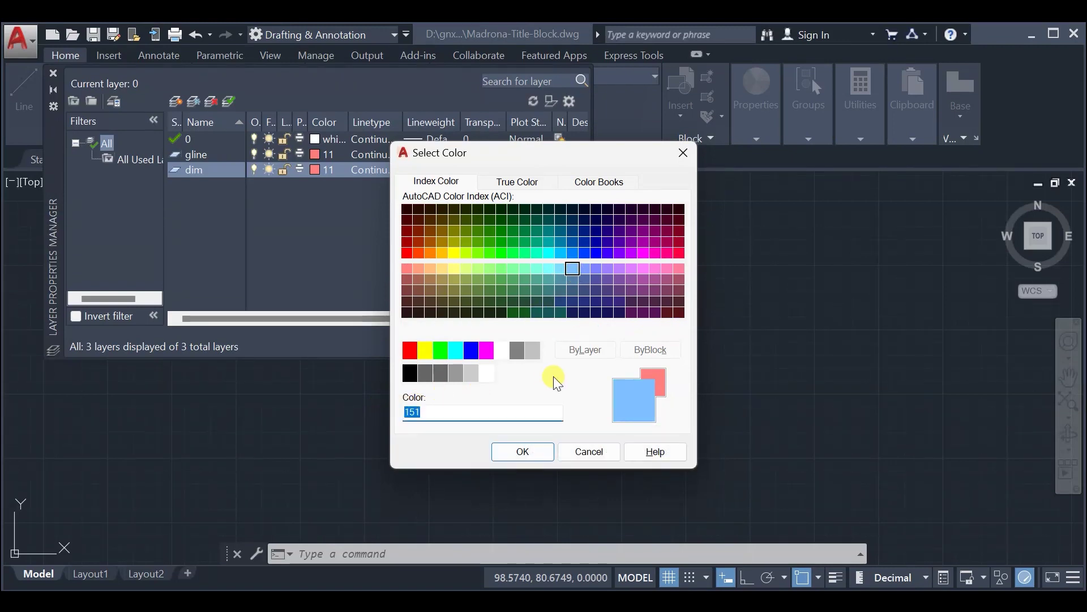
left_click(529, 456)
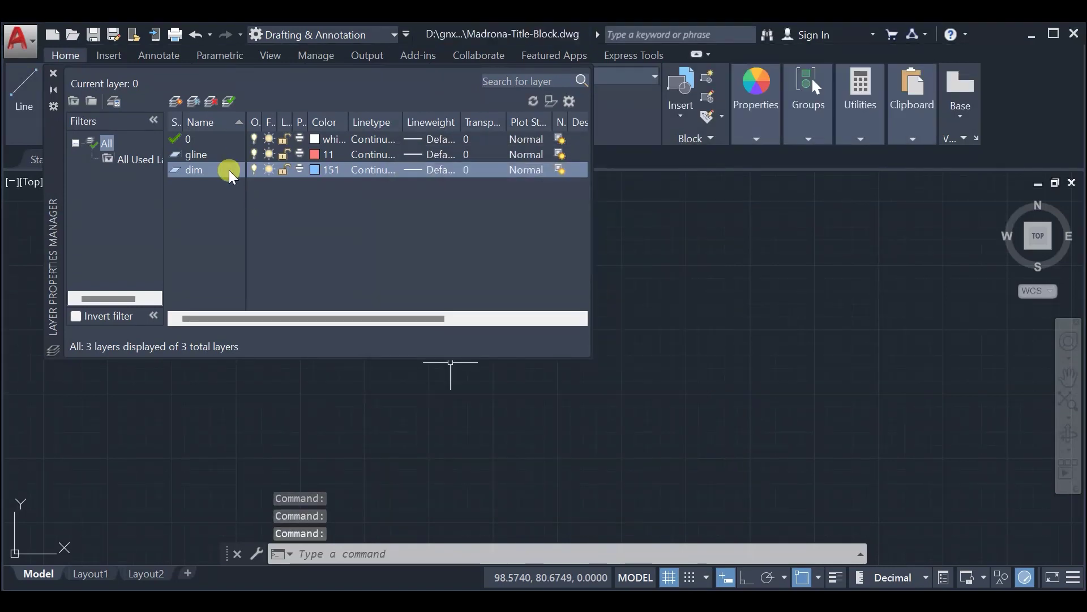
left_click(54, 73)
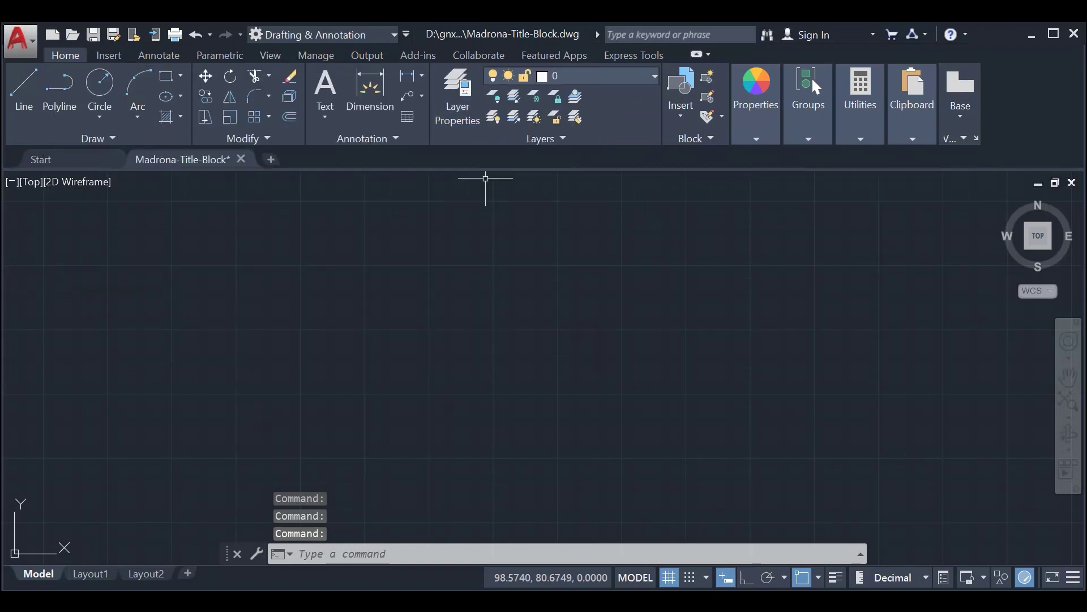
Step: Turn on Snap mode so that picked points lock to the drawing grid
left_click(626, 78)
left_click(627, 78)
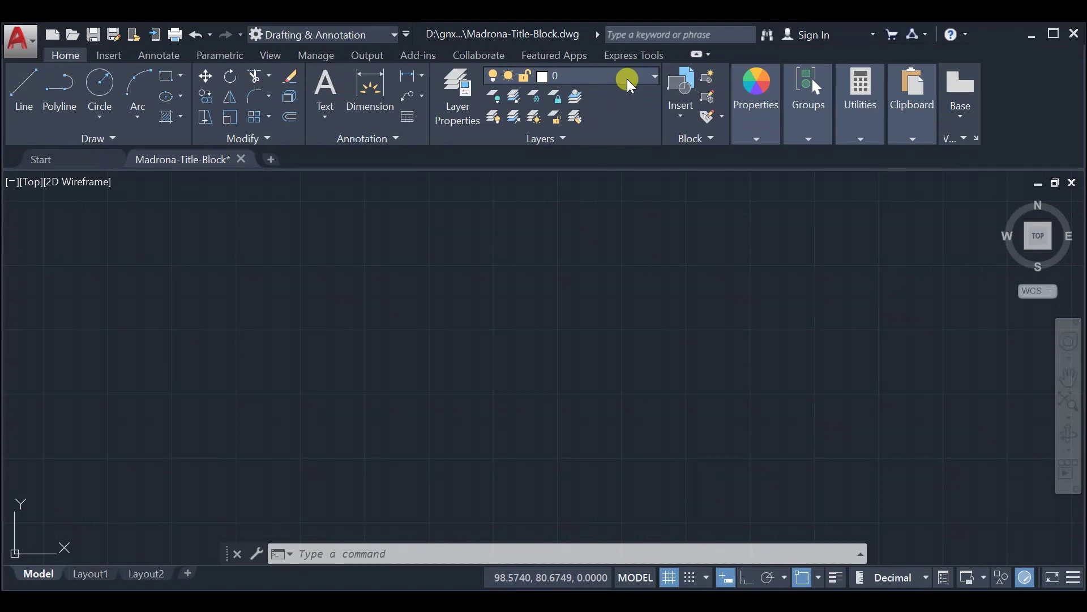
left_click(690, 578)
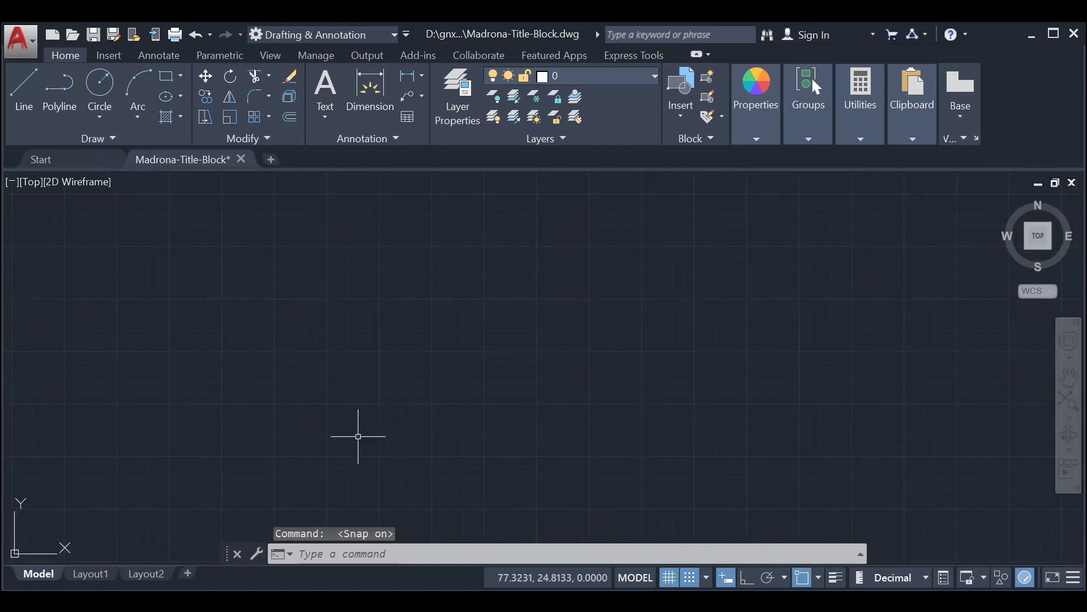
Step: Start a rectangle on layer 0 with its first corner at the grid point 75,25
mouse_move(359, 437)
middle_mouse_down()
mouse_move(418, 432)
mouse_move(366, 432)
middle_mouse_up()
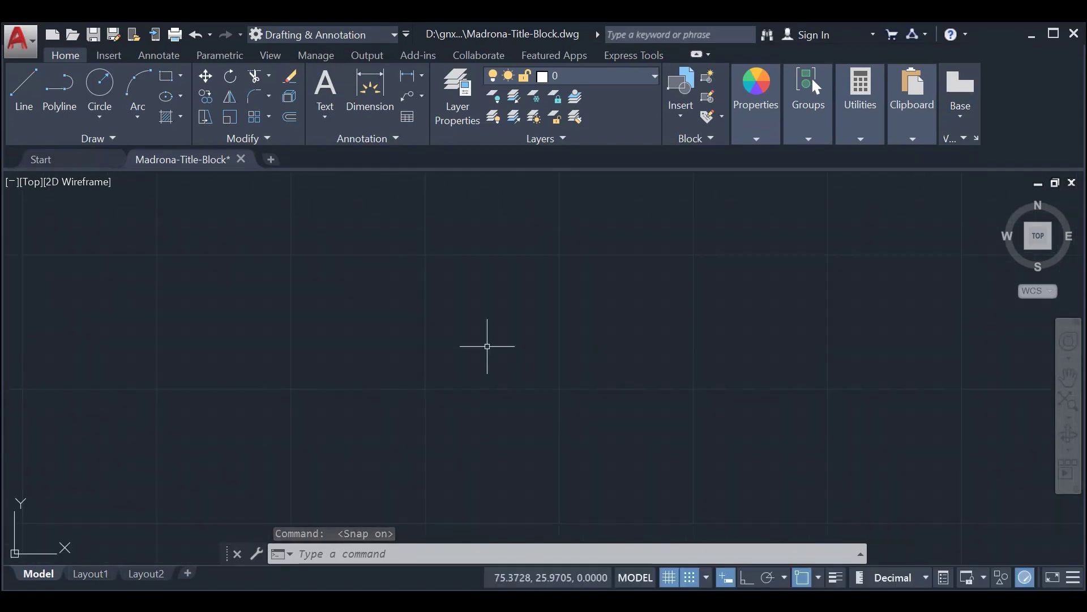
scroll(442, 391, "down", 1)
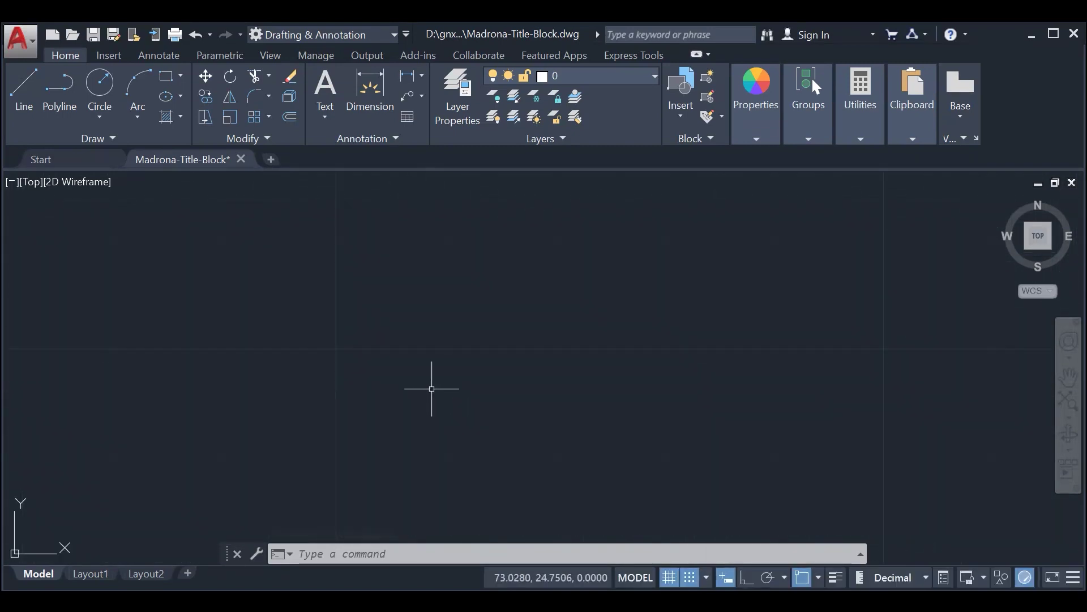
middle_click_drag(399, 354, 413, 400)
scroll(432, 388, "down", 4)
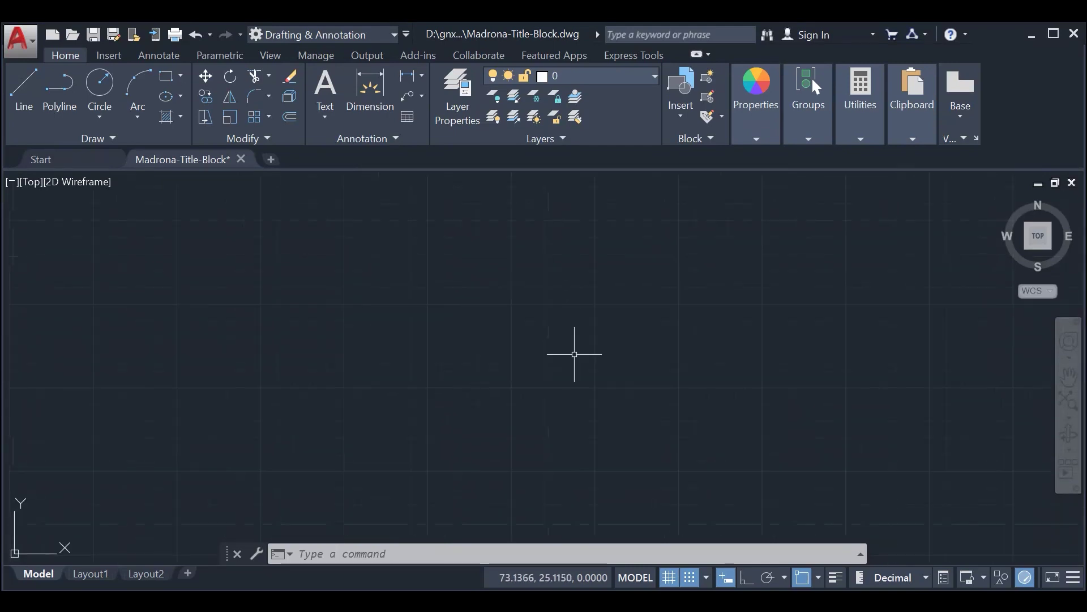
middle_click_drag(629, 336, 546, 399)
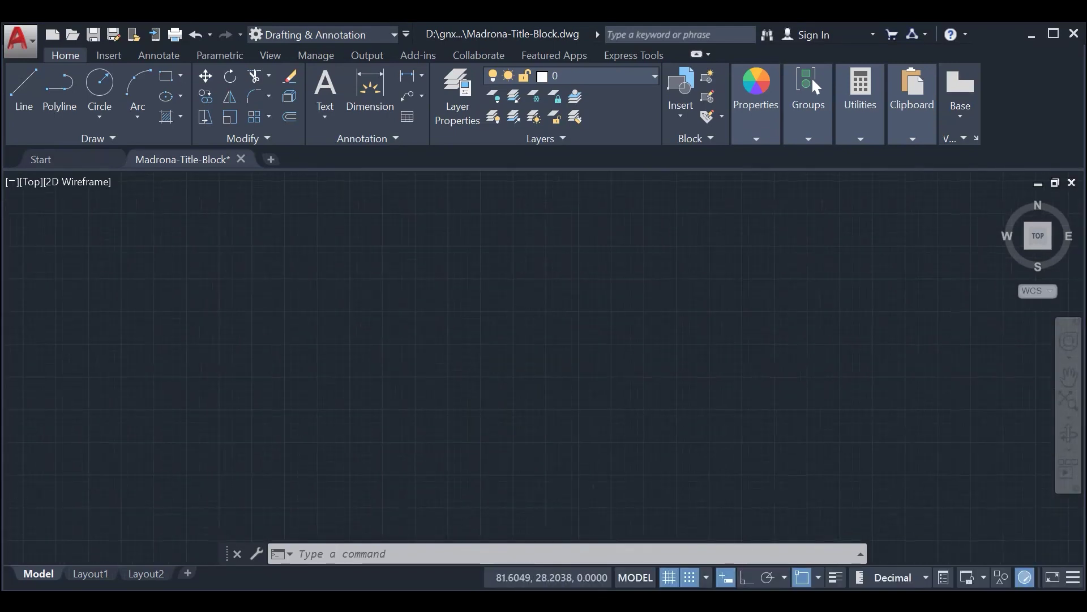
type("rec")
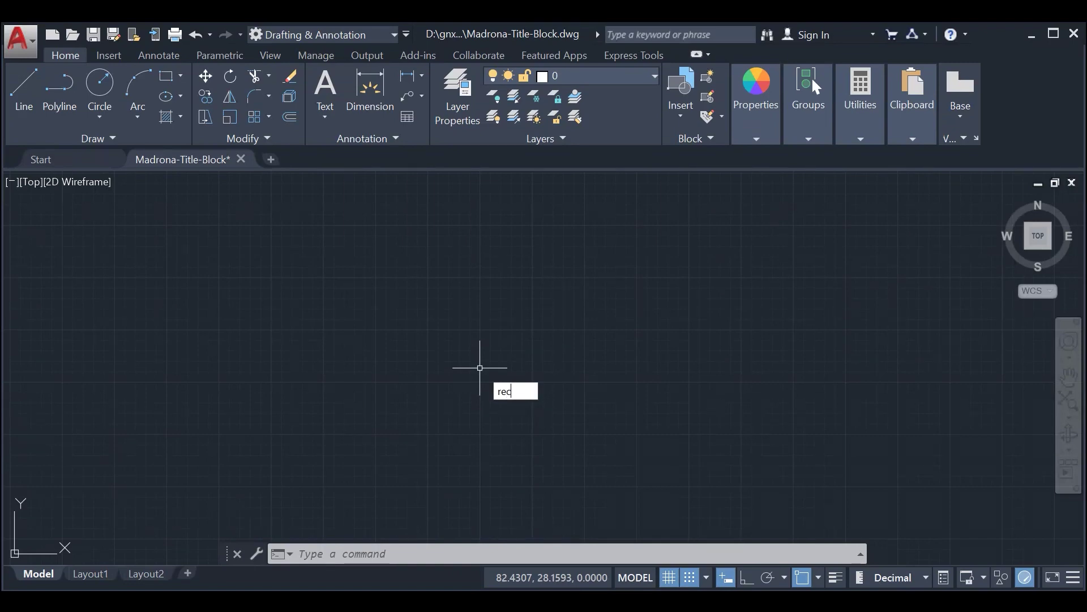
left_click(573, 416)
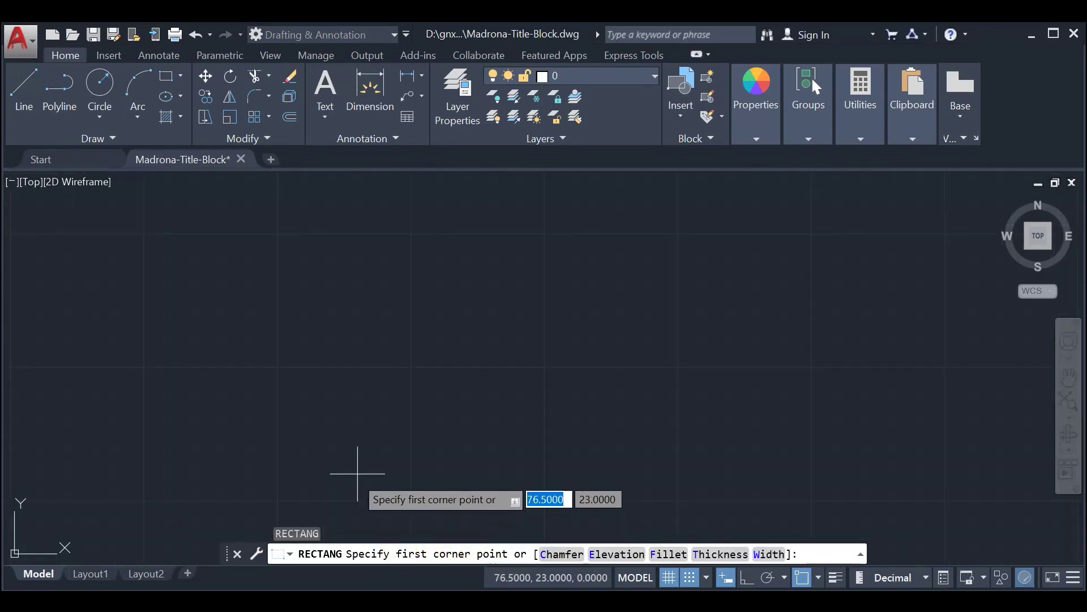
scroll(534, 384, "up", 2)
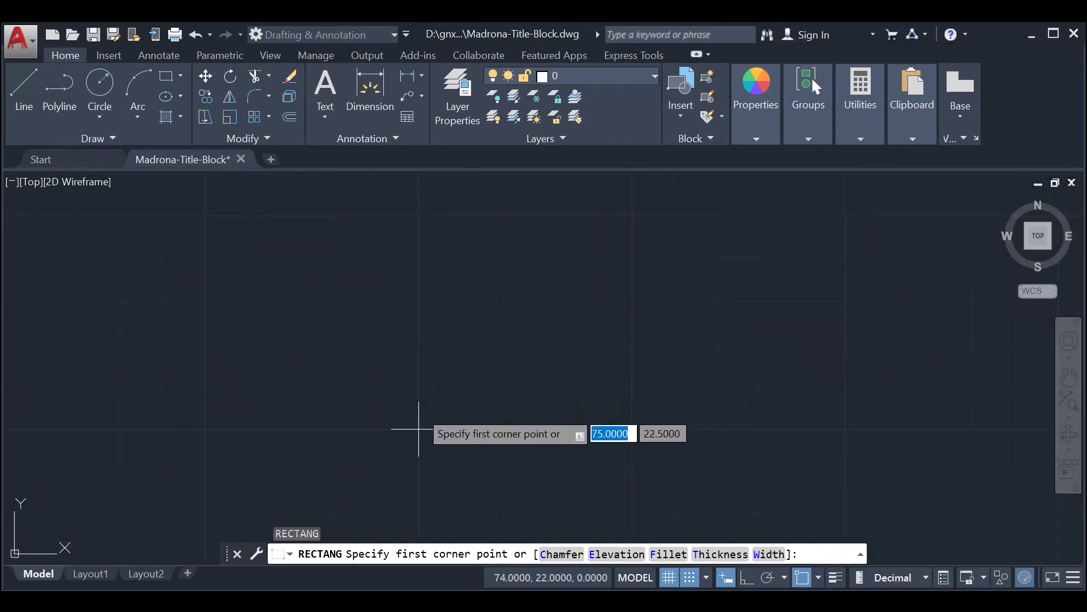
middle_click_drag(431, 282, 390, 412)
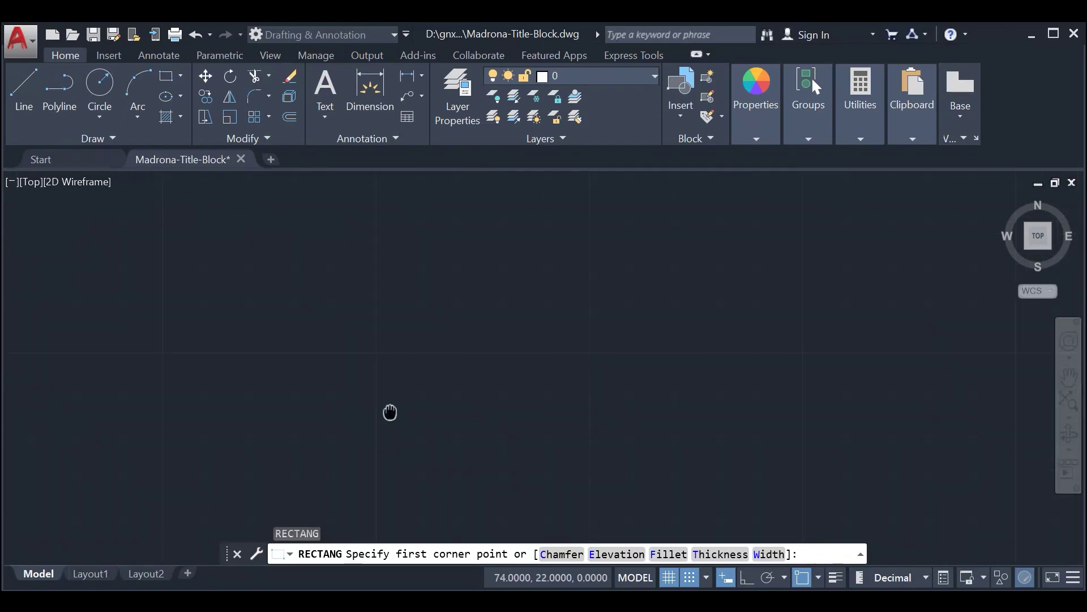
left_click(353, 337)
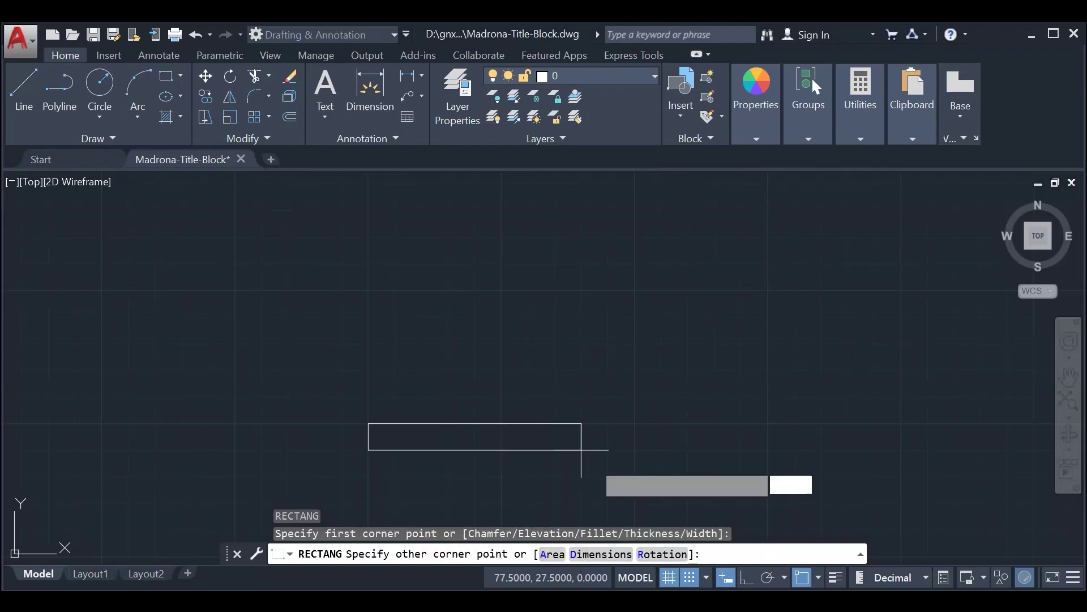
Step: Size the rectangle by dimensions with length 13 and width 8.5, and place it above and to the right of its first corner
type("d")
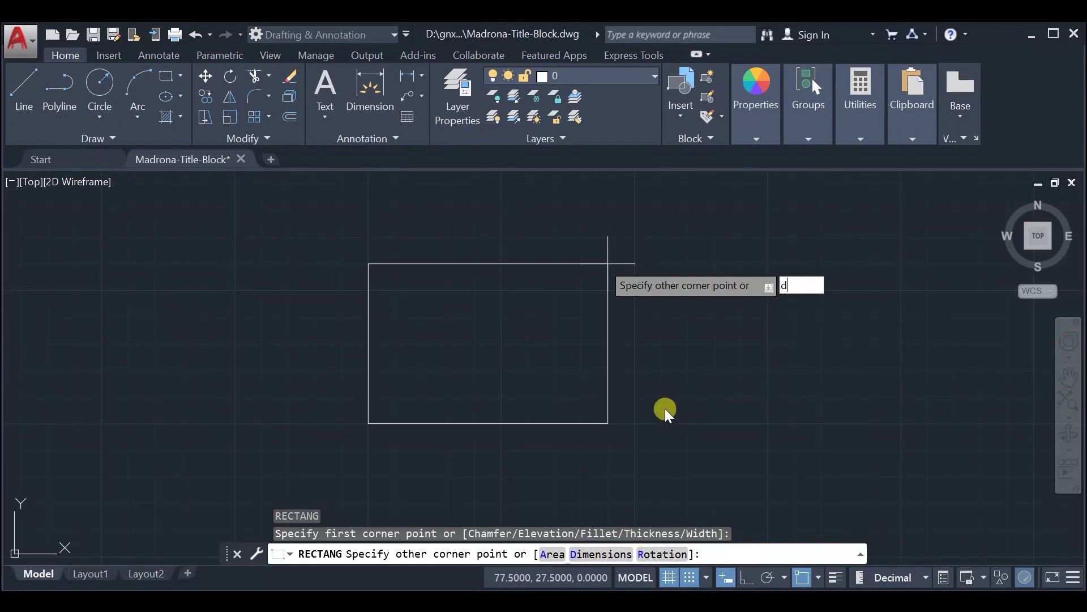
key("Return")
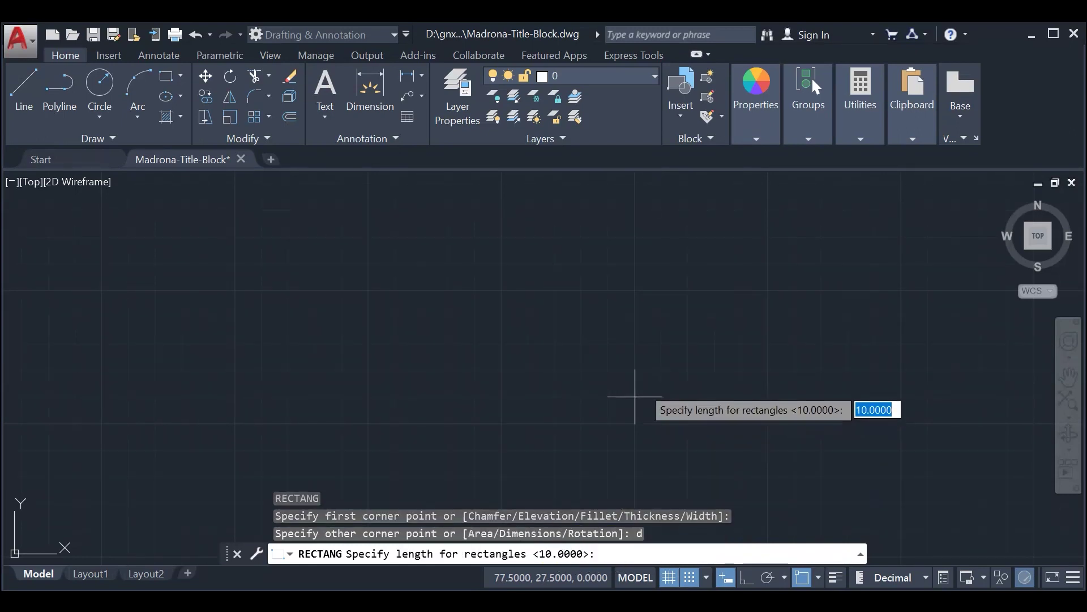
left_click(481, 553)
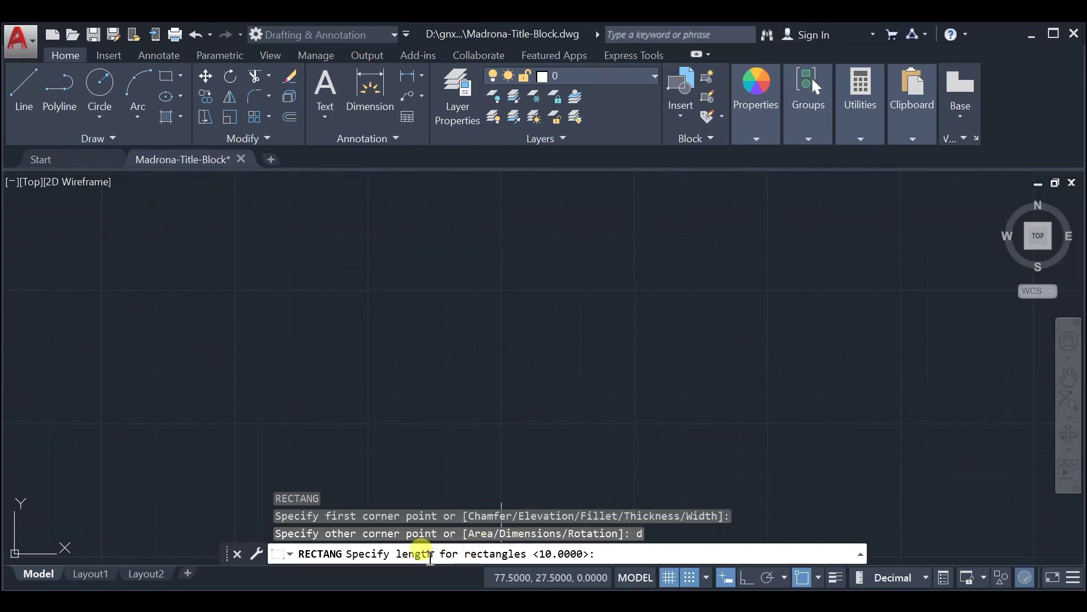
type("13")
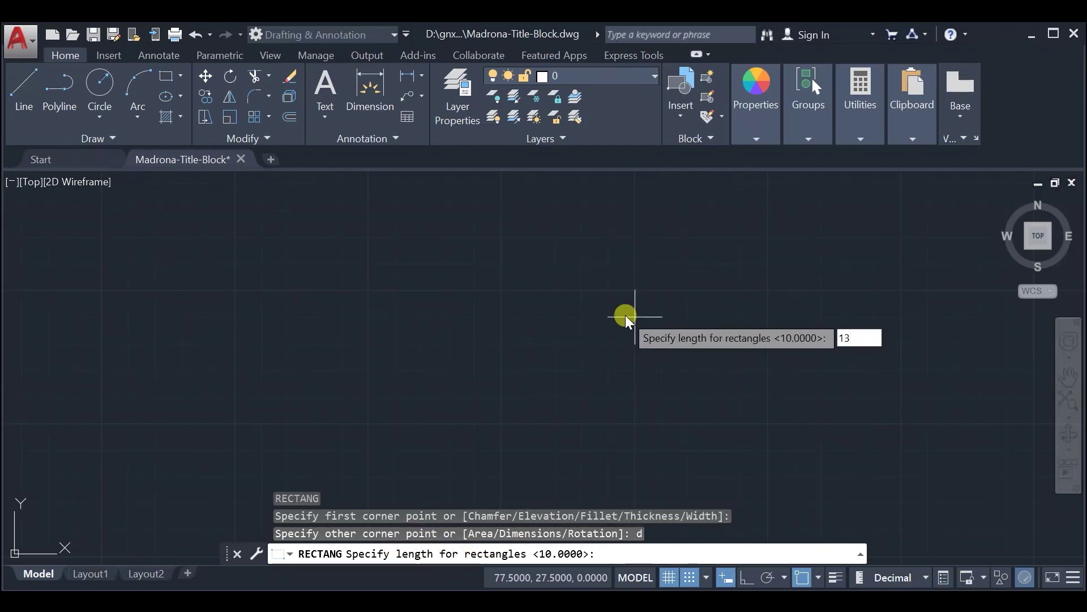
key("Return")
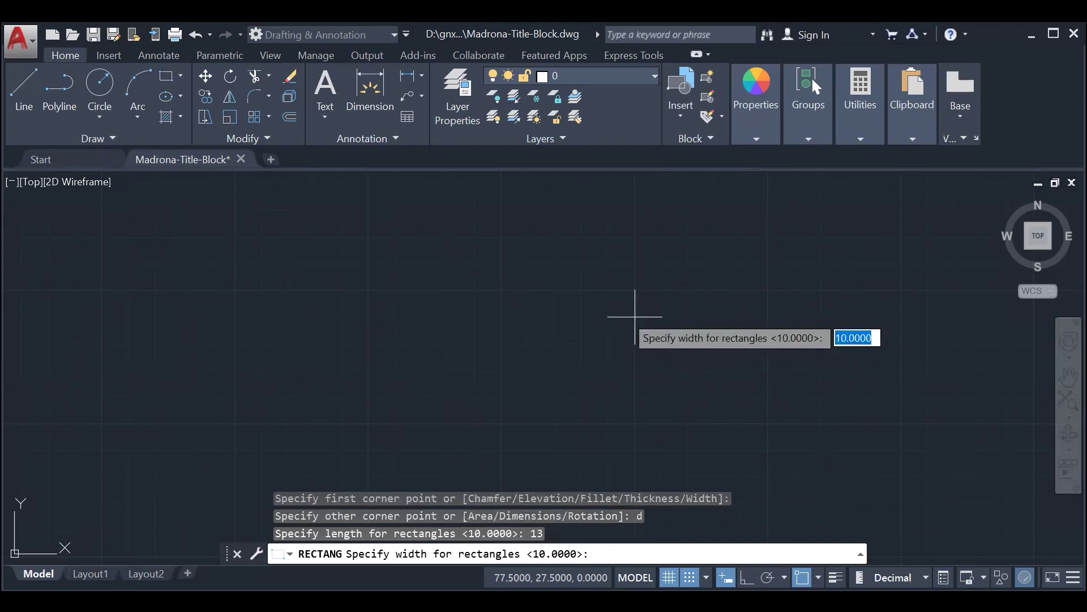
left_click(411, 553)
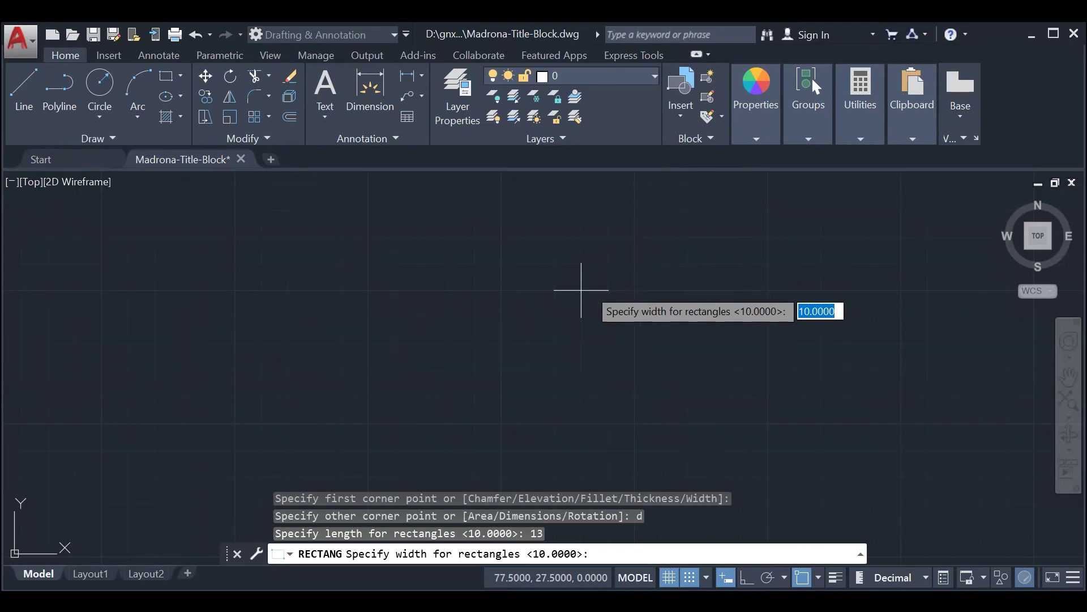
type("8.5")
key("Return")
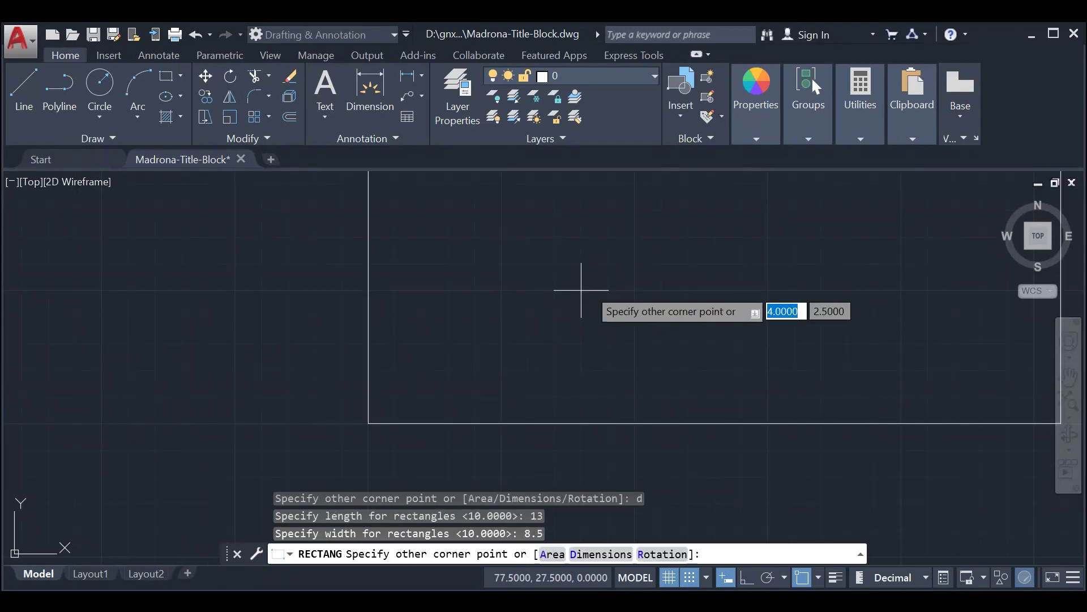
scroll(582, 290, "down", 2)
middle_click_drag(584, 291, 469, 428)
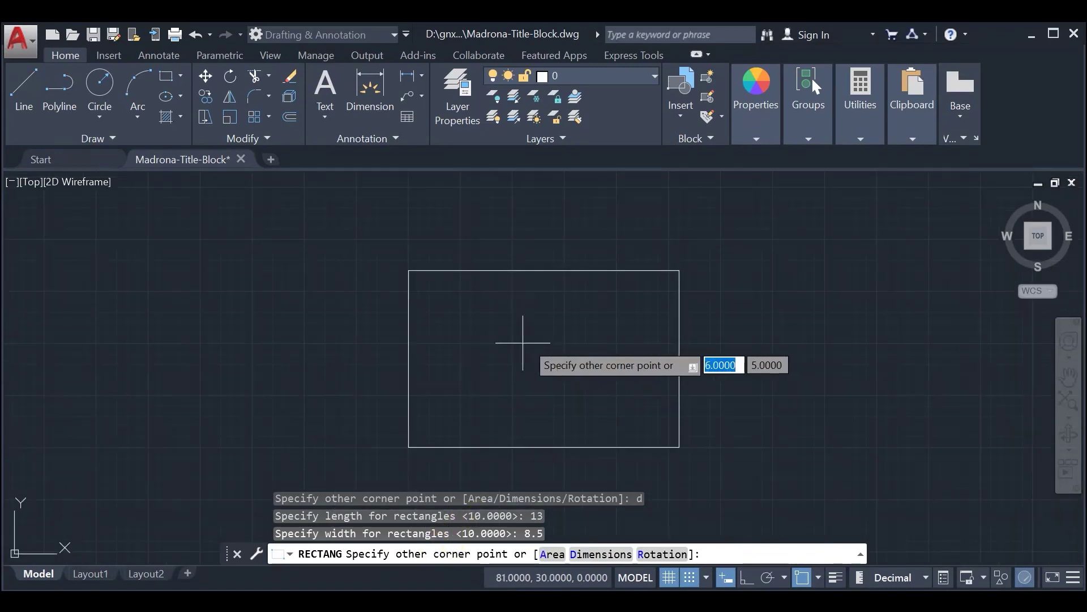
mouse_move(243, 328)
middle_mouse_down()
mouse_move(280, 292)
mouse_move(258, 327)
middle_mouse_up()
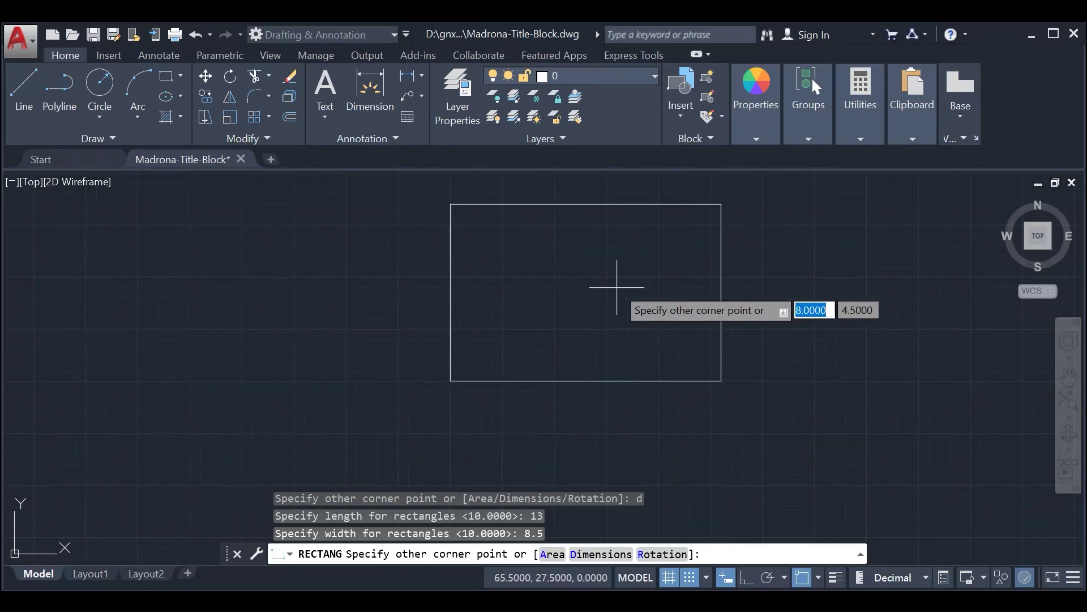
middle_click_drag(627, 279, 598, 334)
scroll(563, 322, "up", 2)
left_click(594, 340)
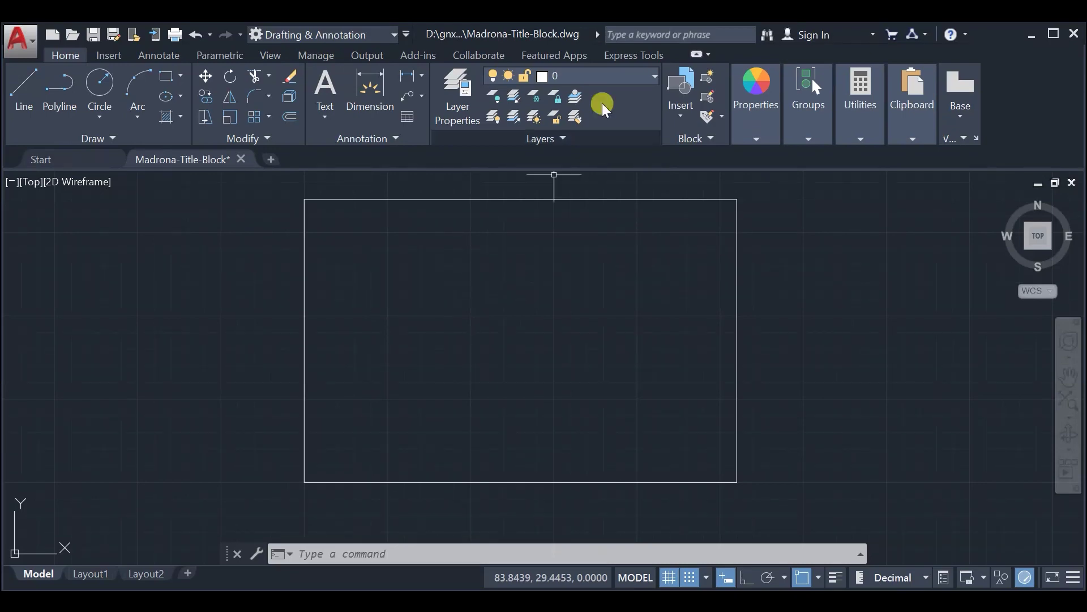
Step: Make gline the current layer and start the Line command
left_click(639, 76)
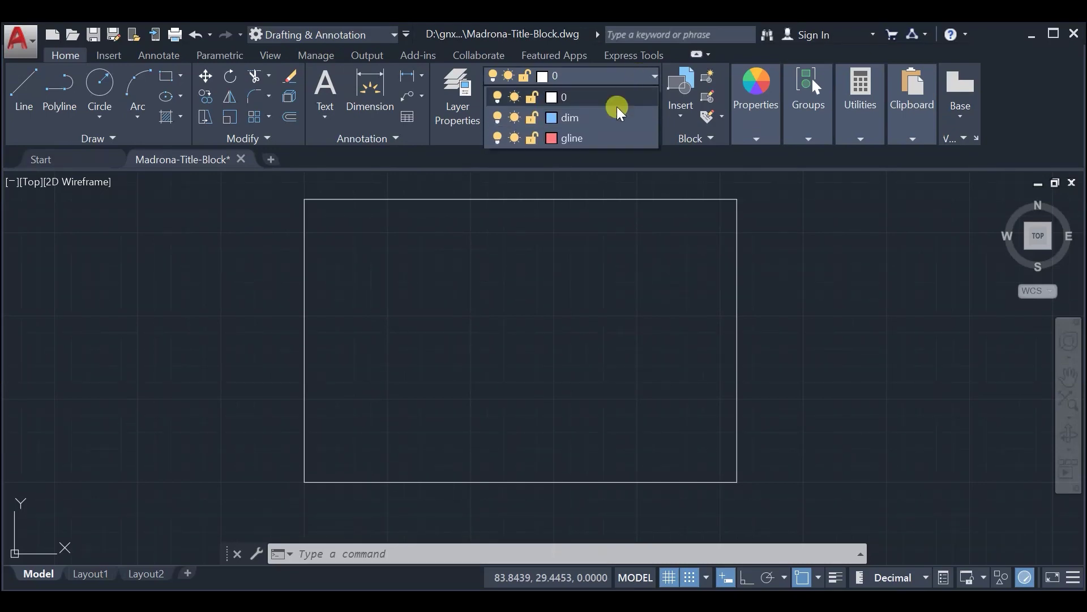
left_click(600, 138)
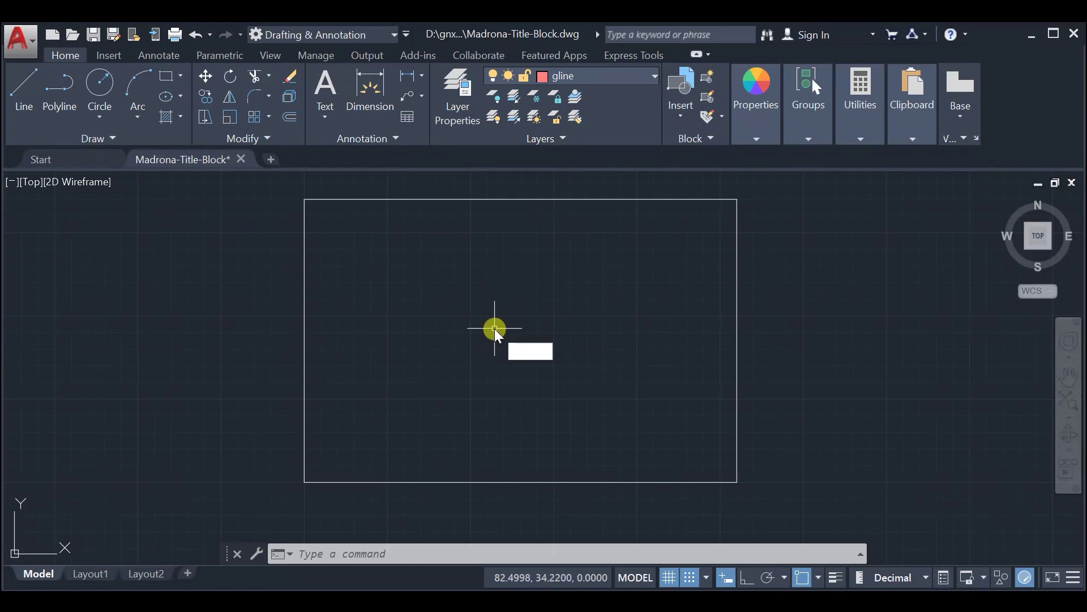
type("l")
key("Return")
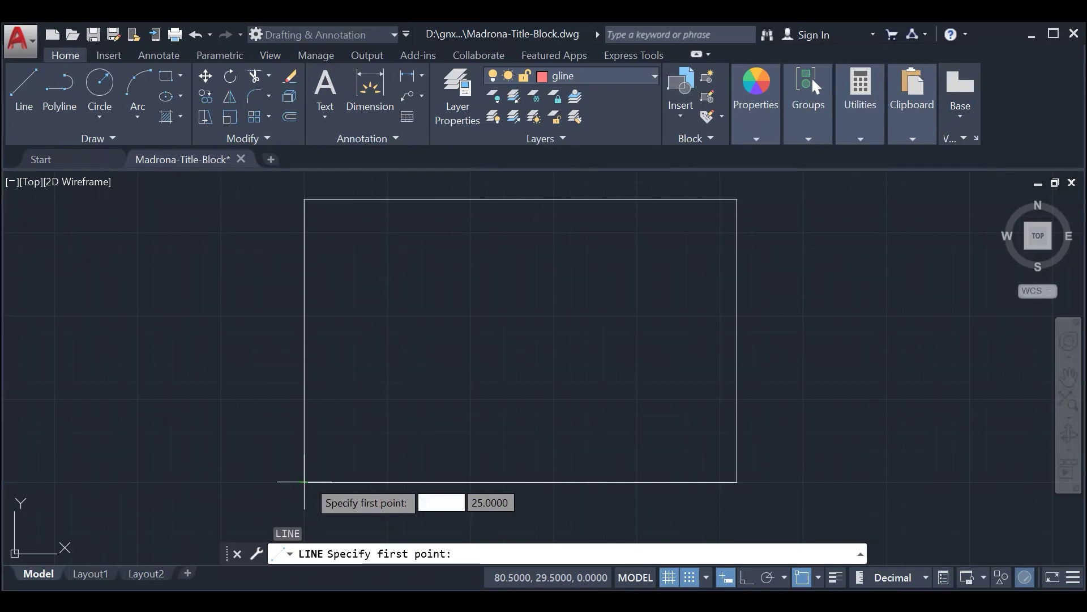
Step: Turn off Snap mode within the running Line command, near the rectangle's lower-left corner
scroll(304, 481, "up", 2)
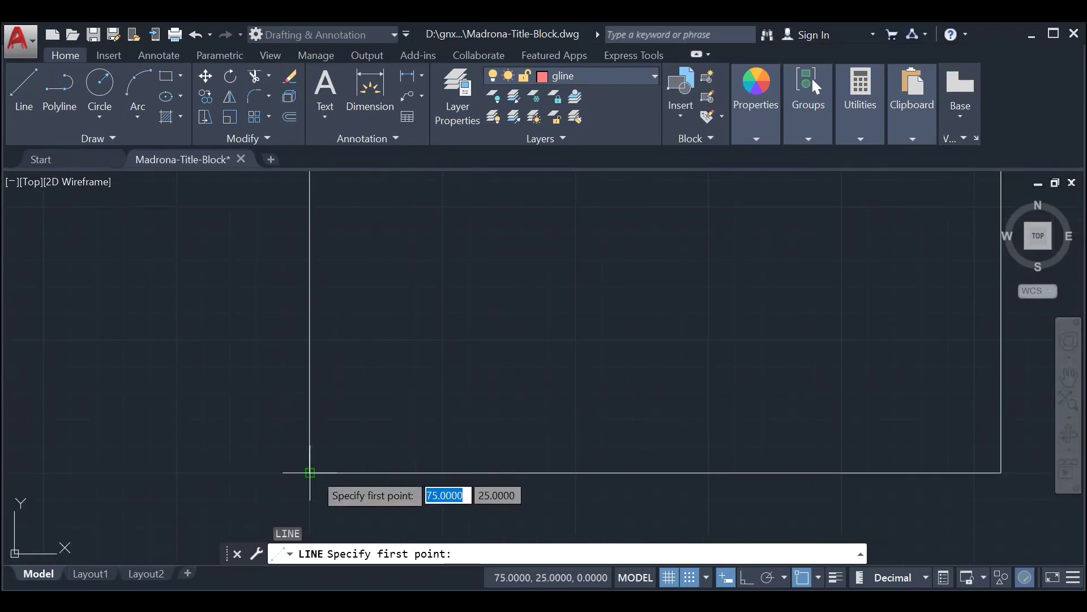
left_click(813, 576)
left_click(690, 578)
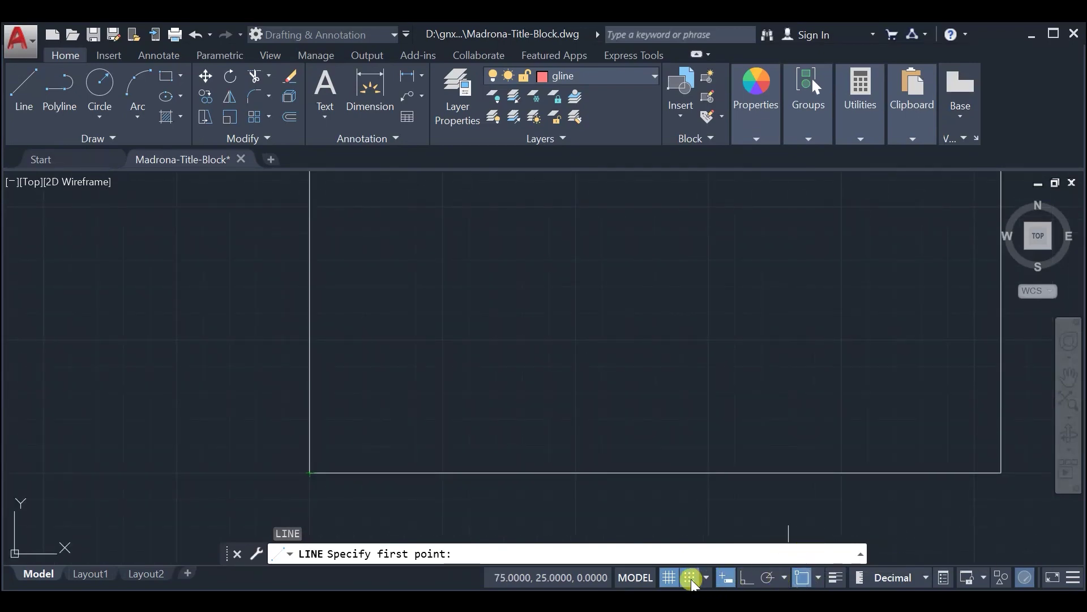
left_click(691, 578)
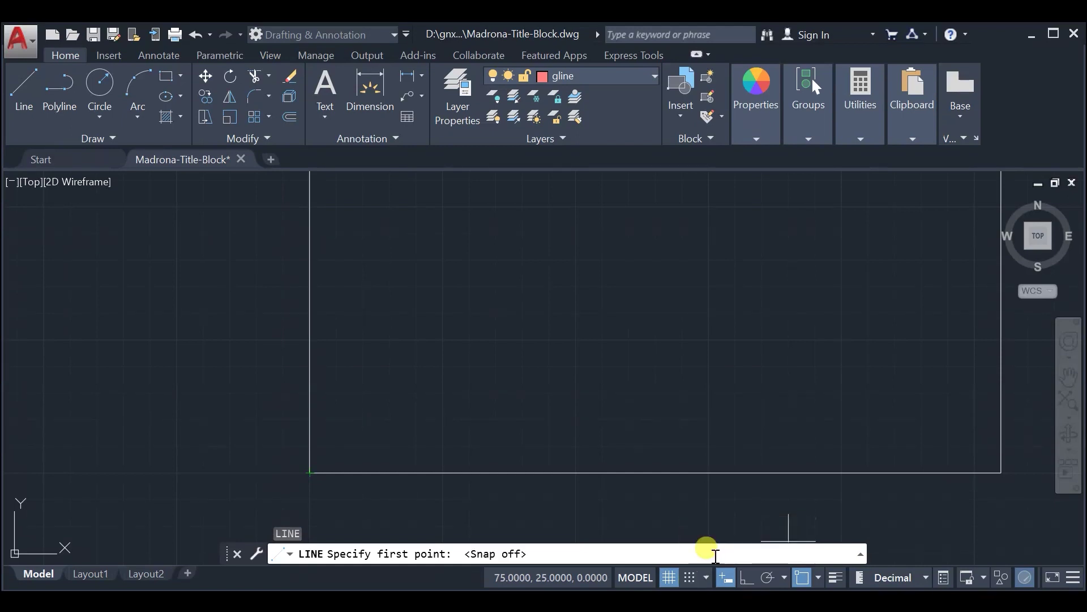
Step: Turn object snap off and on again within the running Line command, and switch off its Endpoint mode
left_click(803, 577)
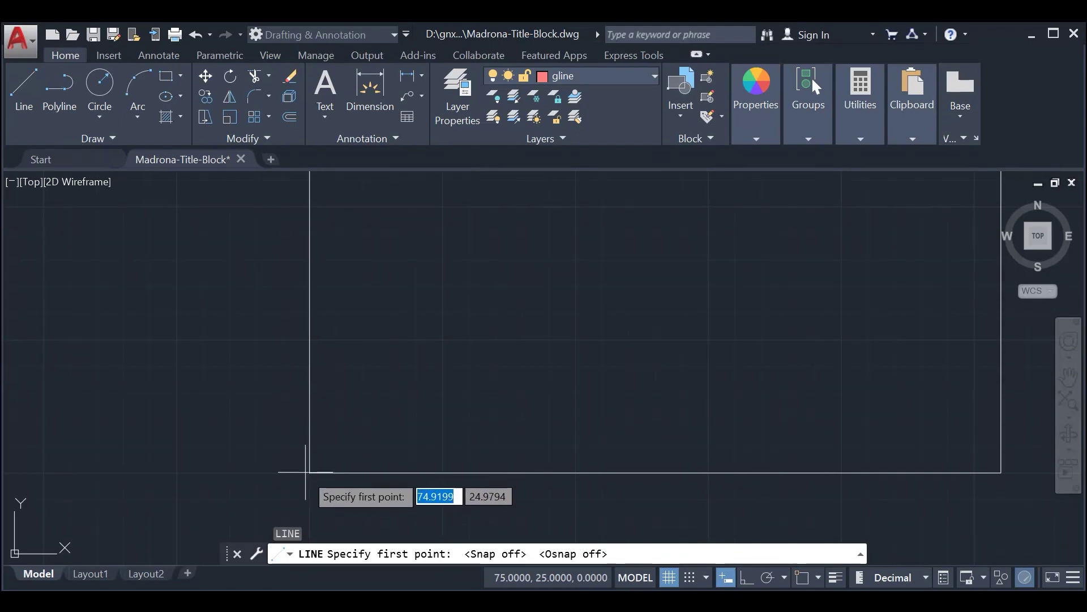
left_click(803, 577)
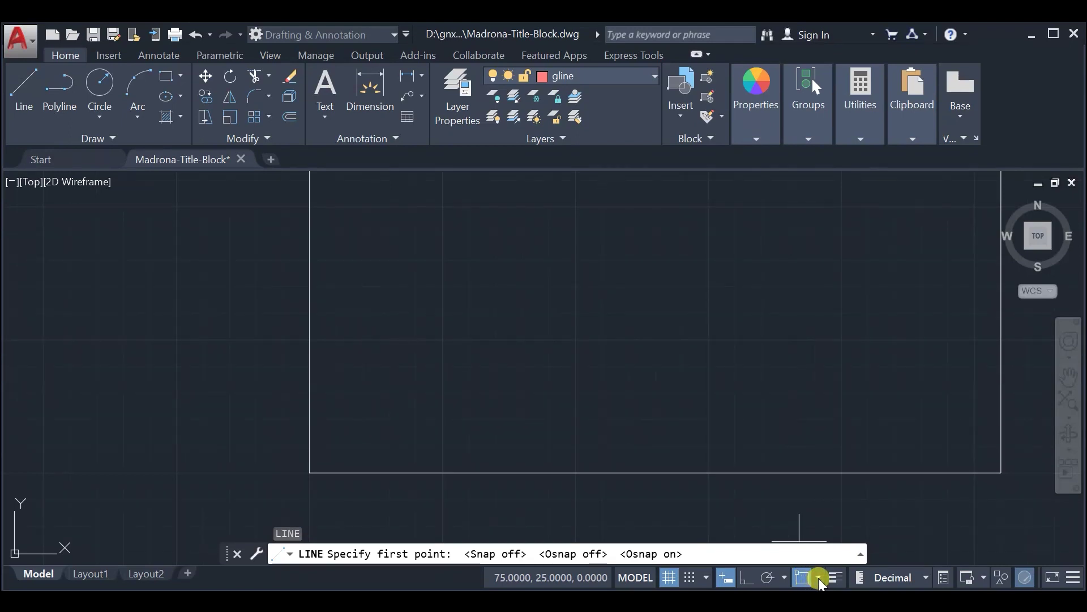
left_click(818, 577)
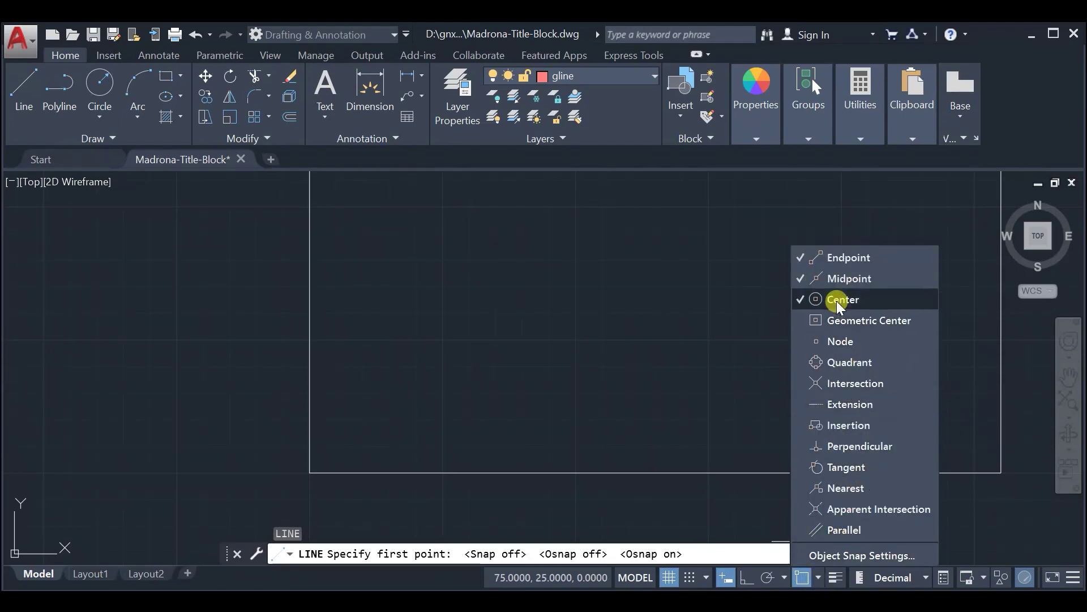
left_click(834, 260)
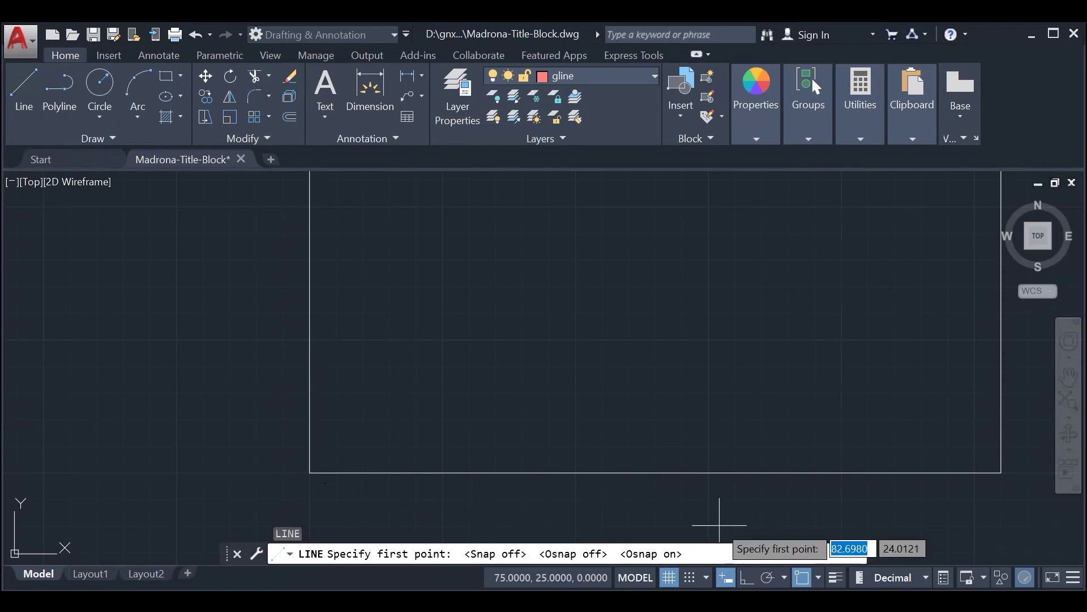
left_click(818, 576)
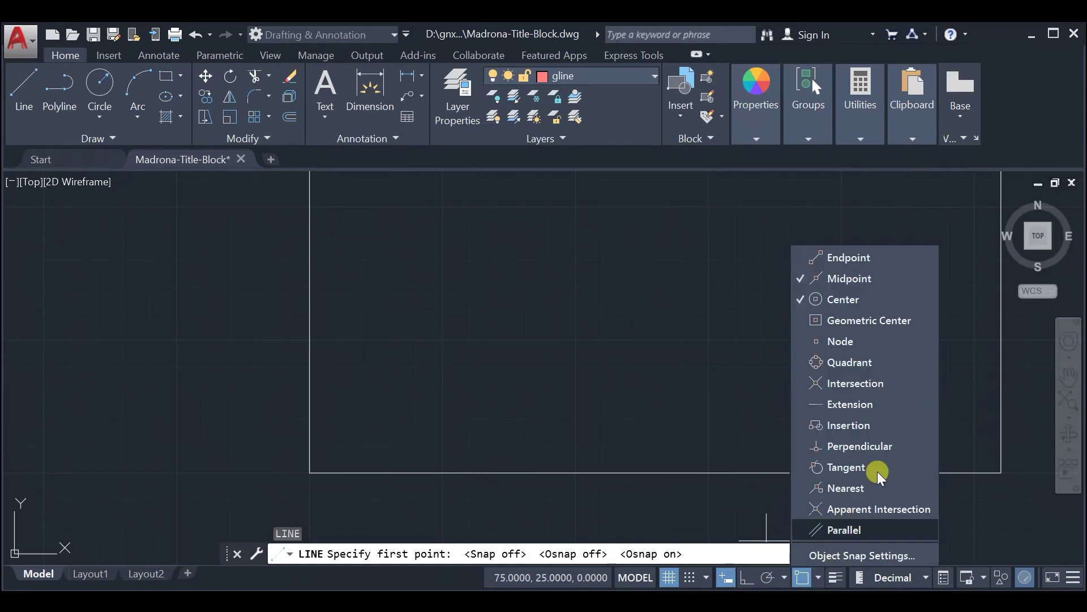
left_click(462, 362)
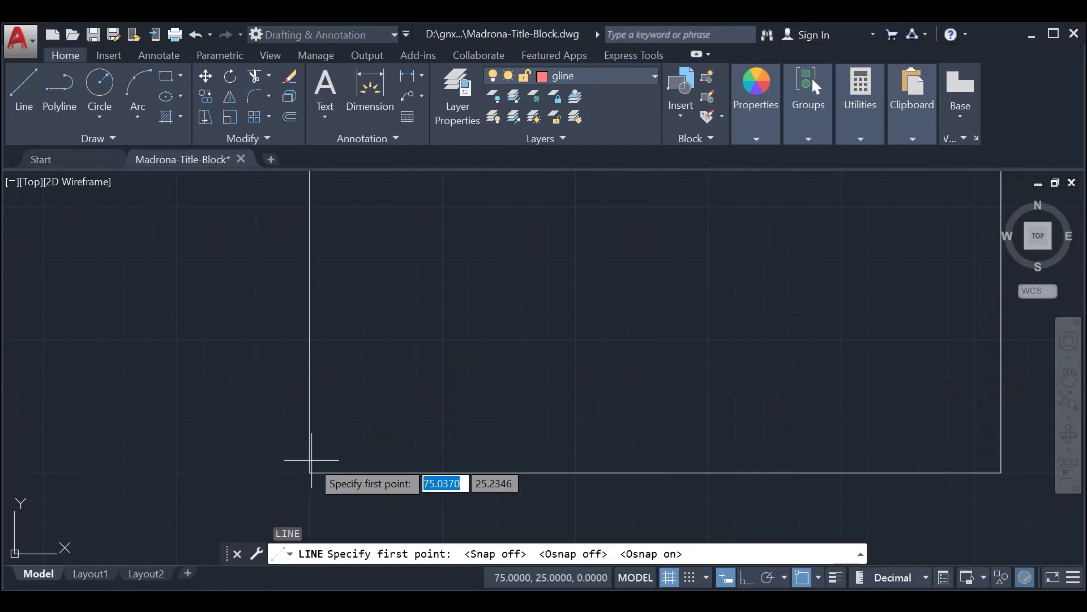
Step: Draw a gline guide along the border rectangle's left edge, from its lower-left corner to its upper-left corner
scroll(309, 456, "down", 2)
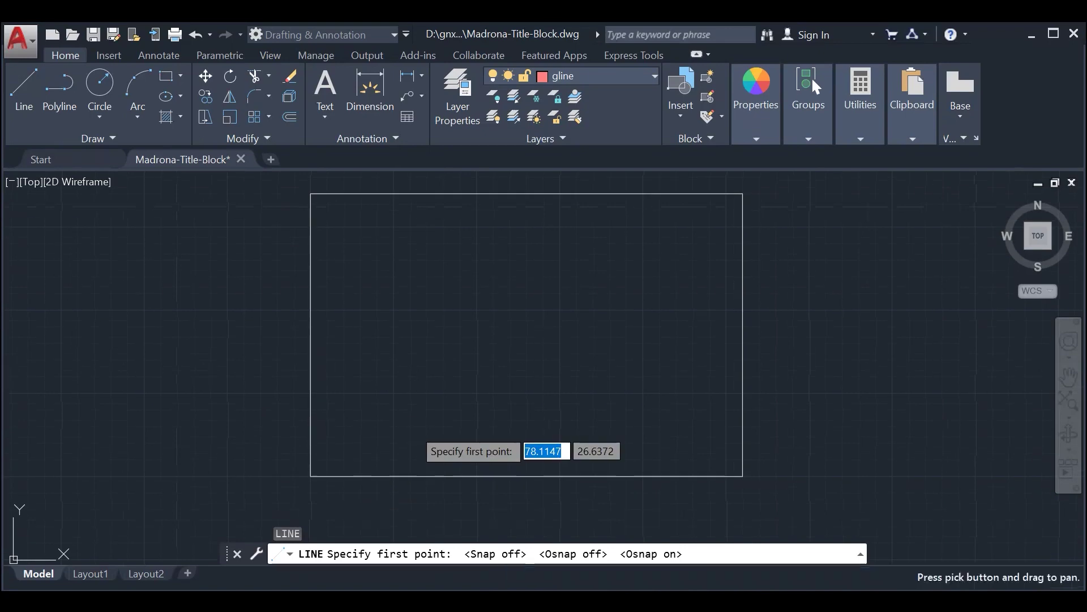
left_click(311, 475)
left_click(310, 194)
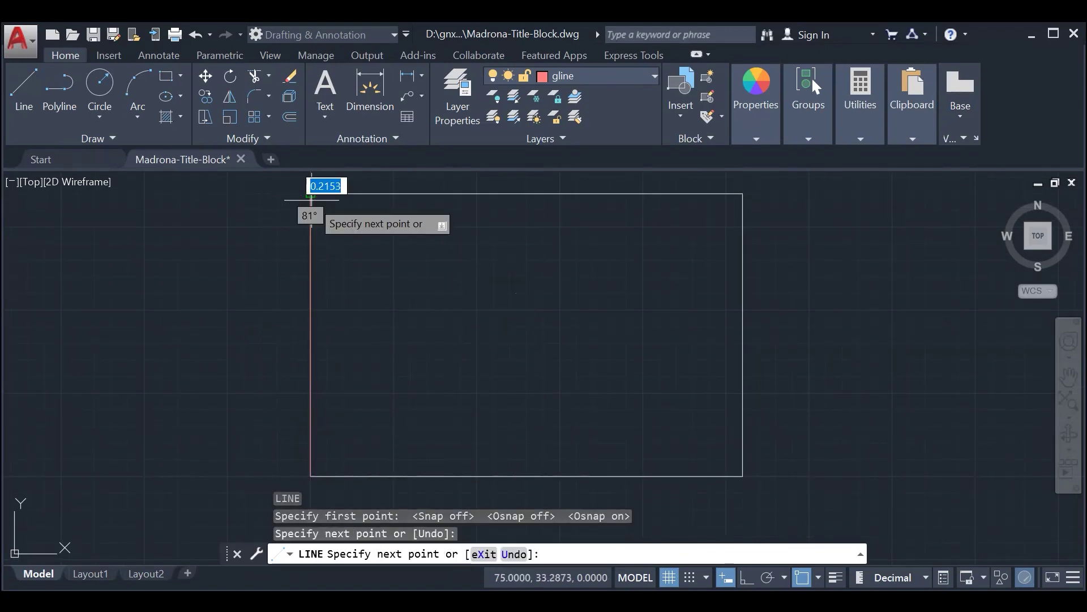
key("Return")
type("o")
key("Return")
type("1")
key("Return")
key("Escape")
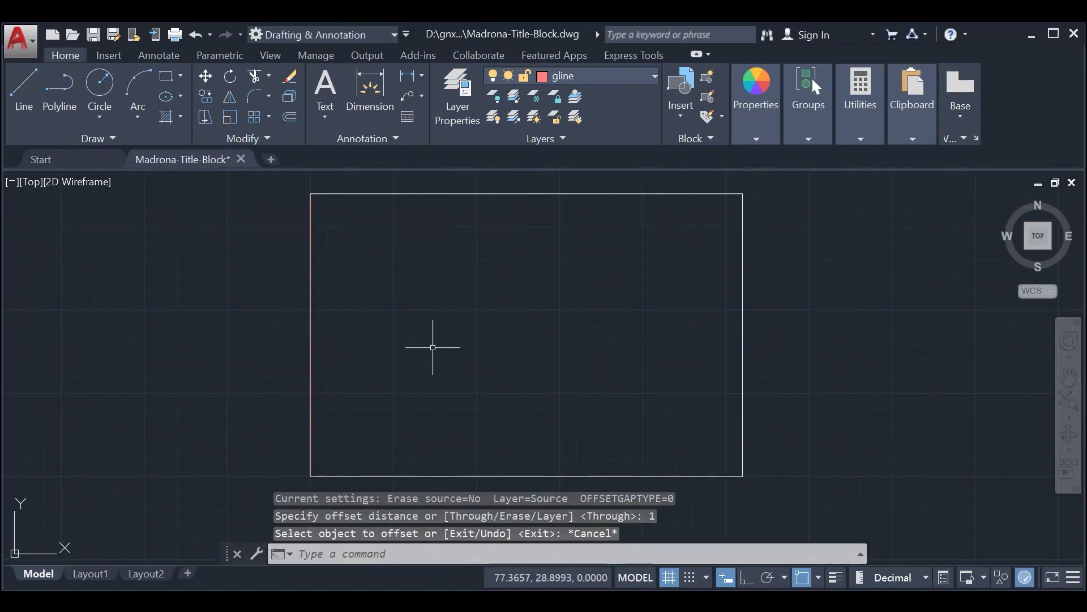
Step: Offset the guide line on the left edge by 1 toward the inside of the border rectangle
type("of")
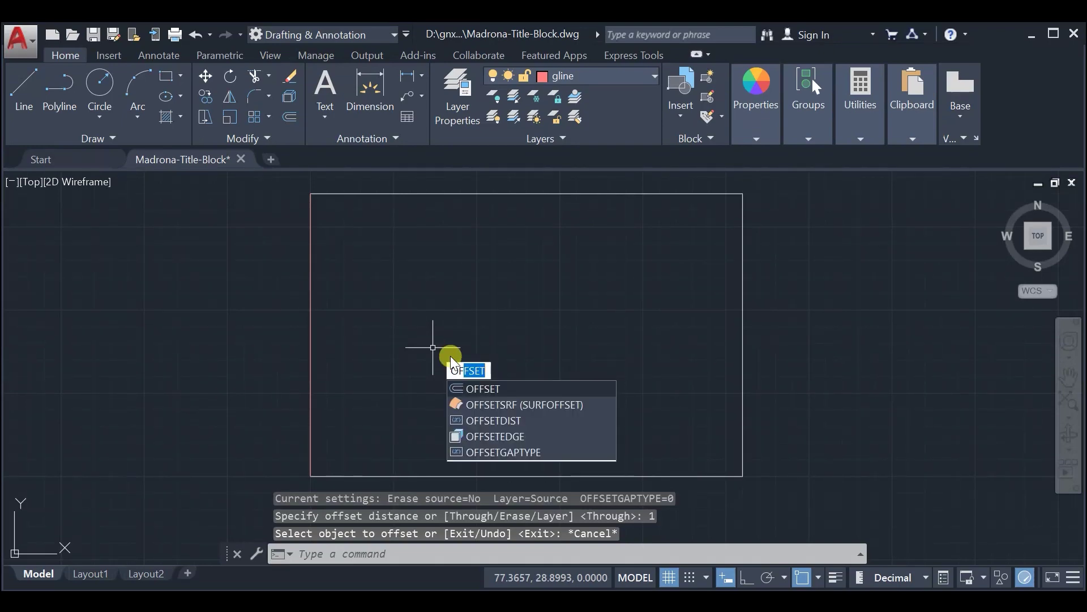
left_click(519, 389)
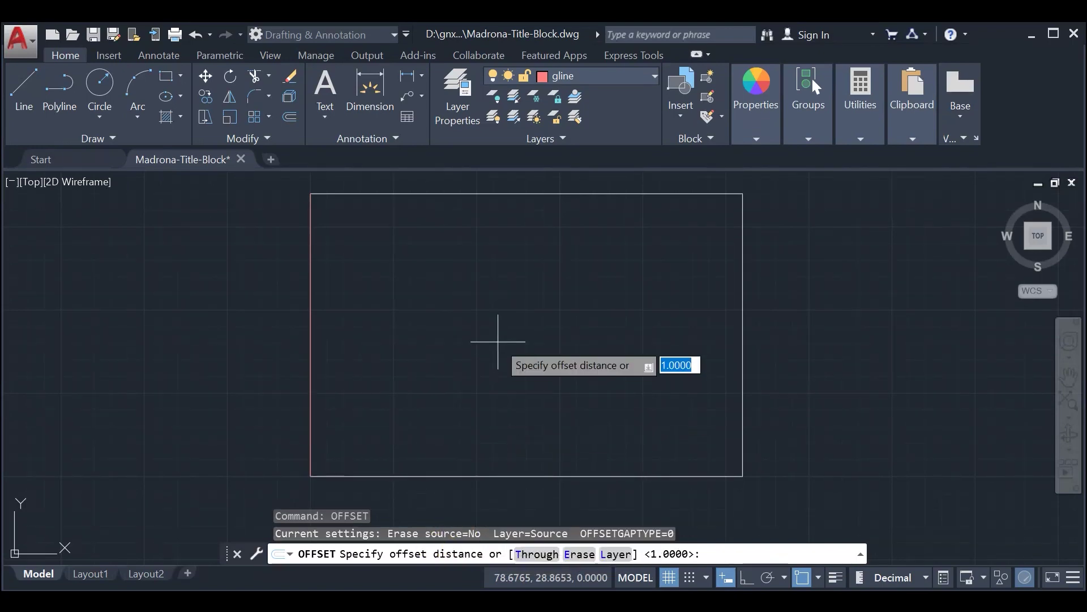
type("1")
key("Return")
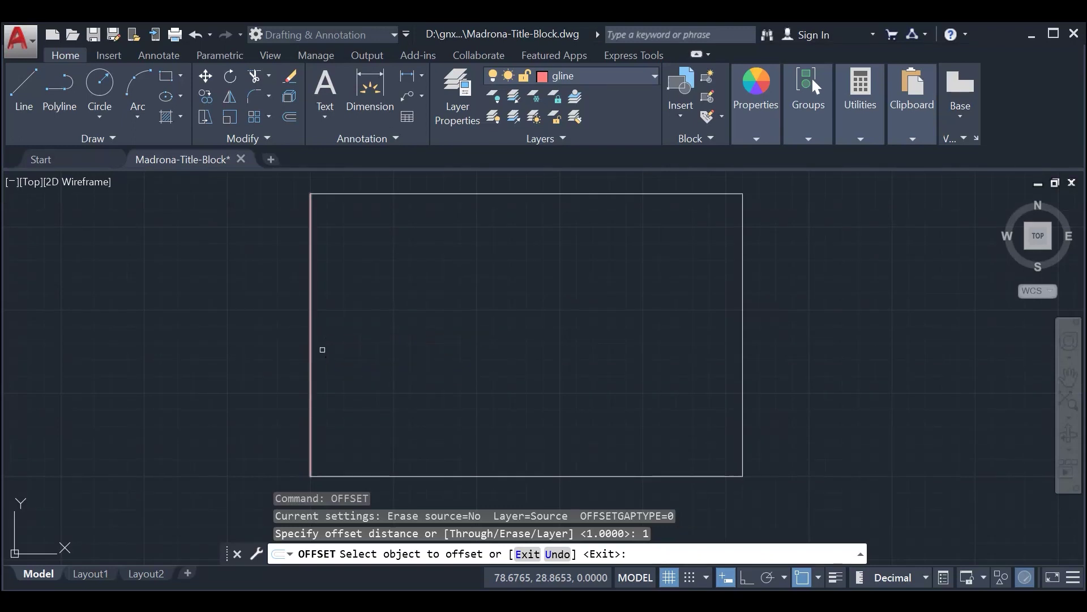
left_click(401, 556)
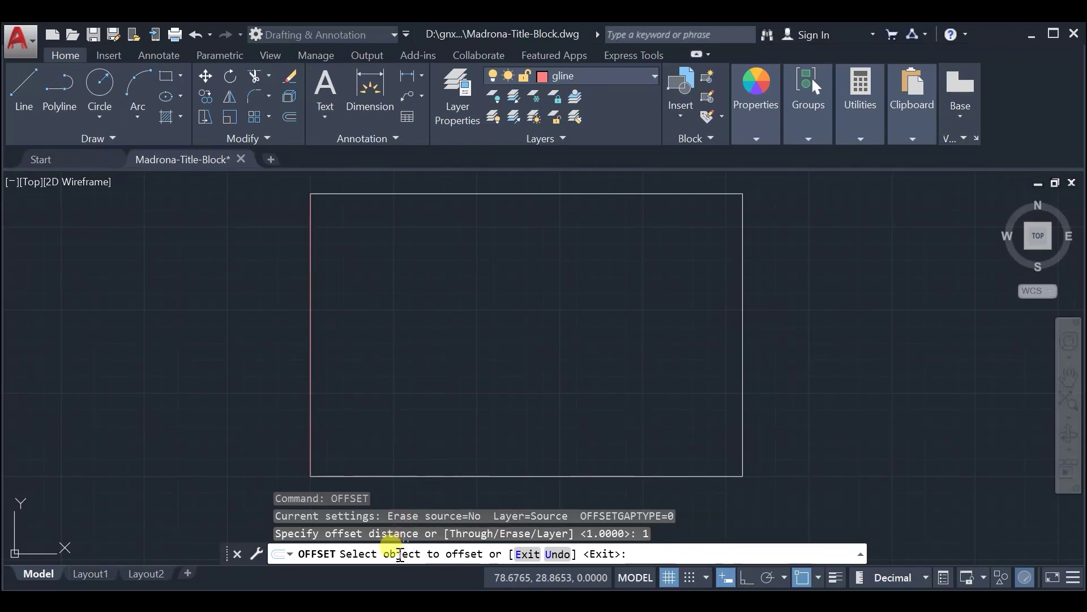
left_click(311, 342)
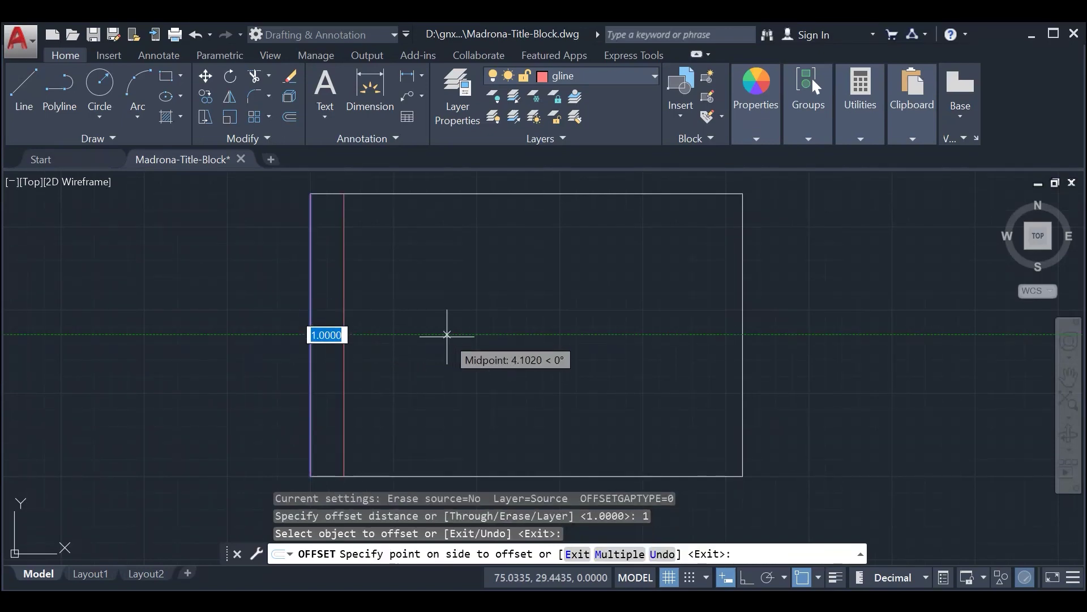
left_click(447, 335)
key("Escape")
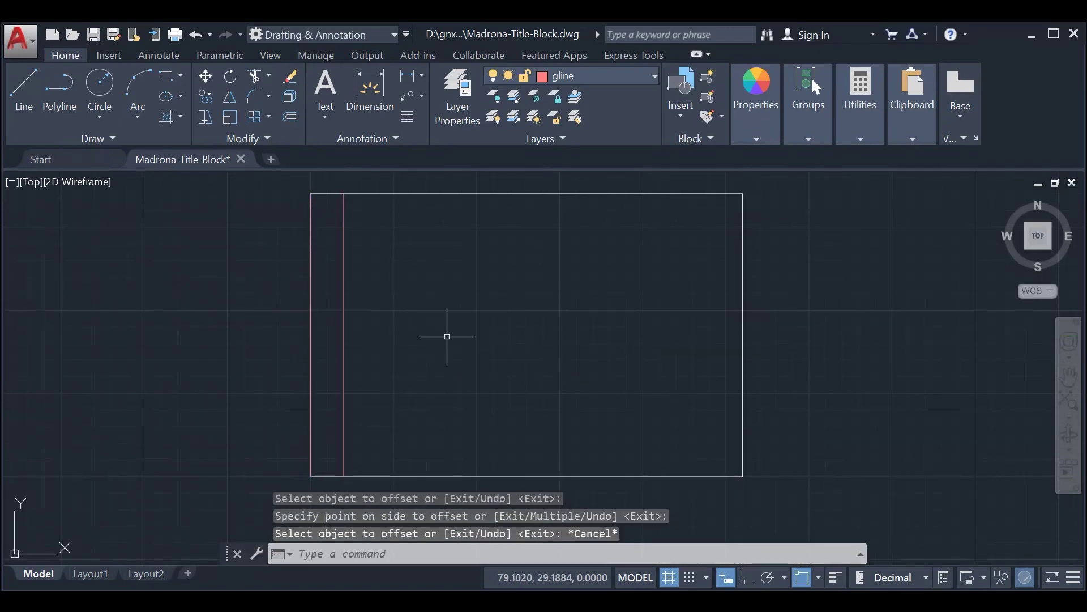
type("L")
key("Return")
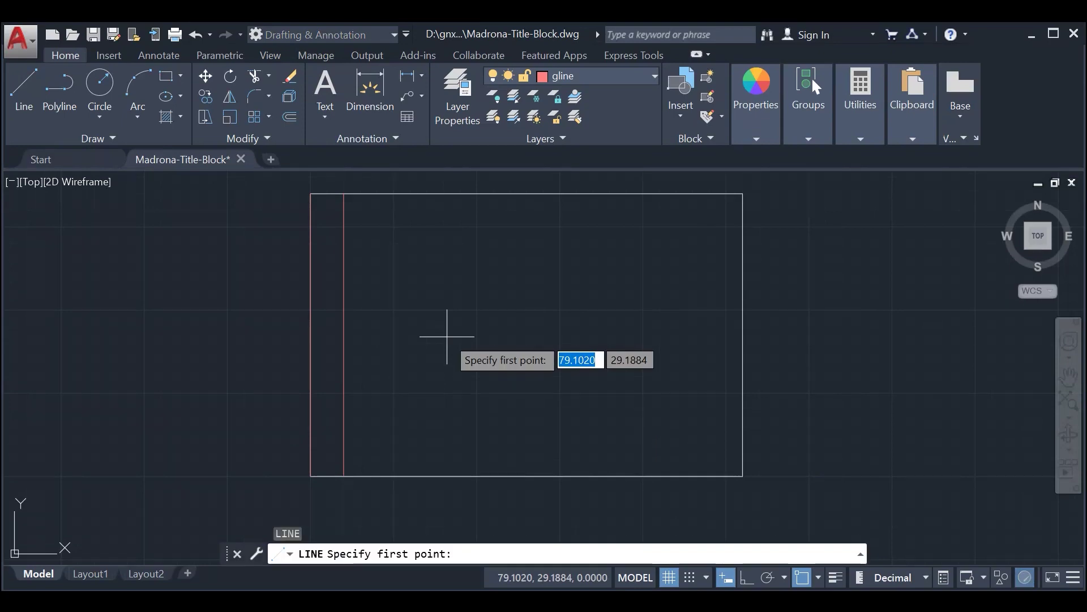
key("Escape")
Step: Offset the border rectangle inward by 0.5
type("off")
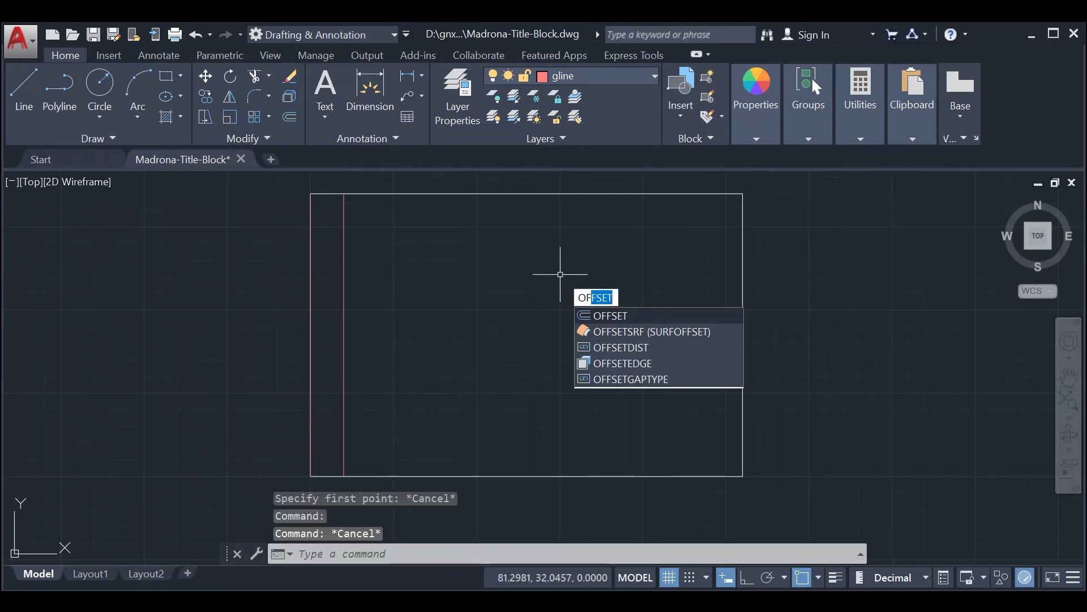
key("Return")
type("0.5")
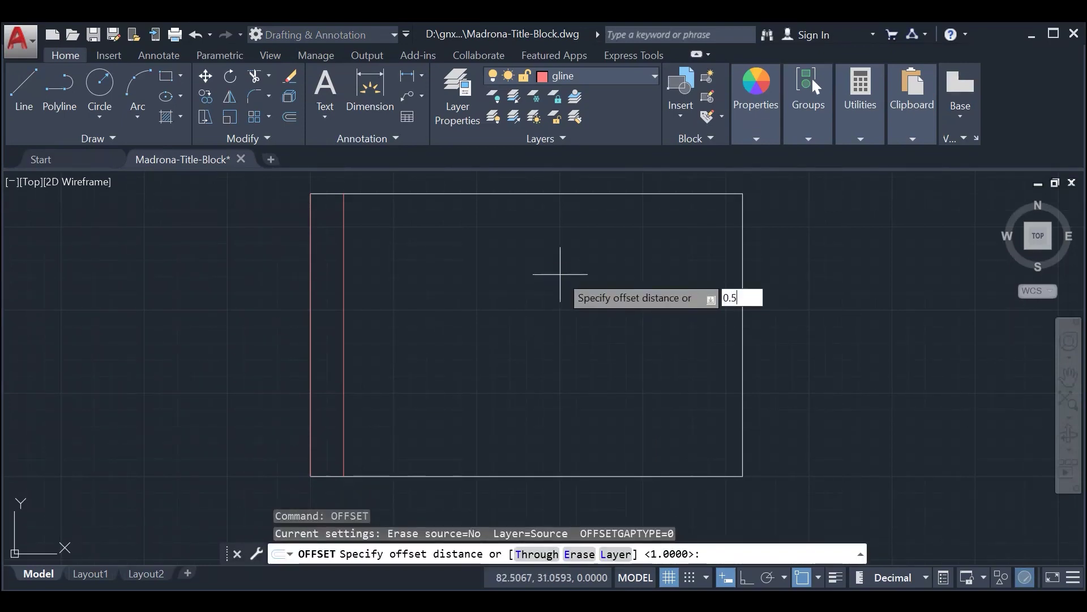
key("Return")
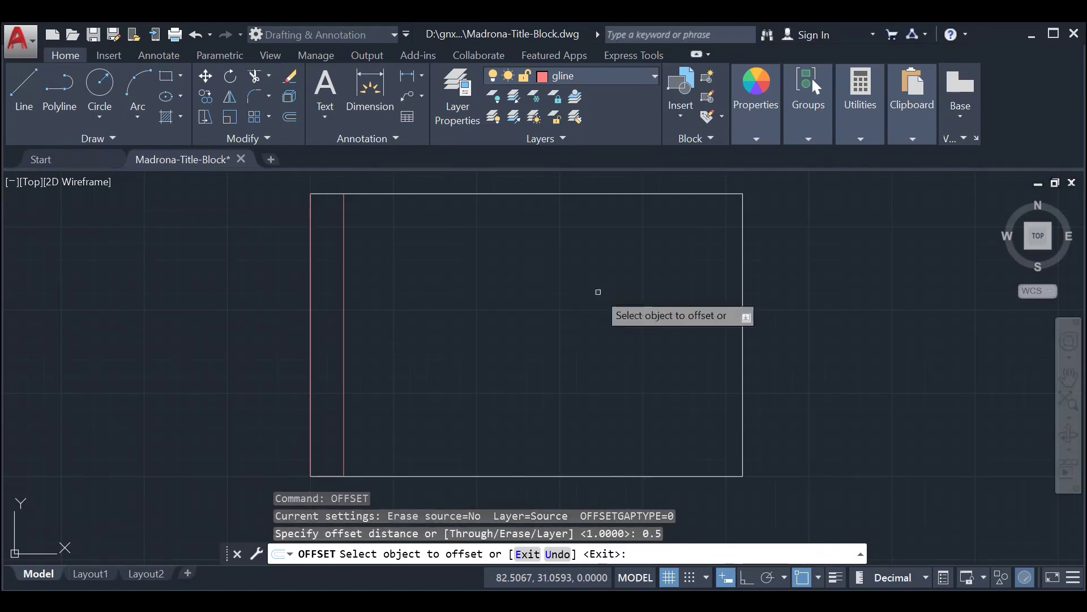
left_click(742, 298)
left_click(628, 317)
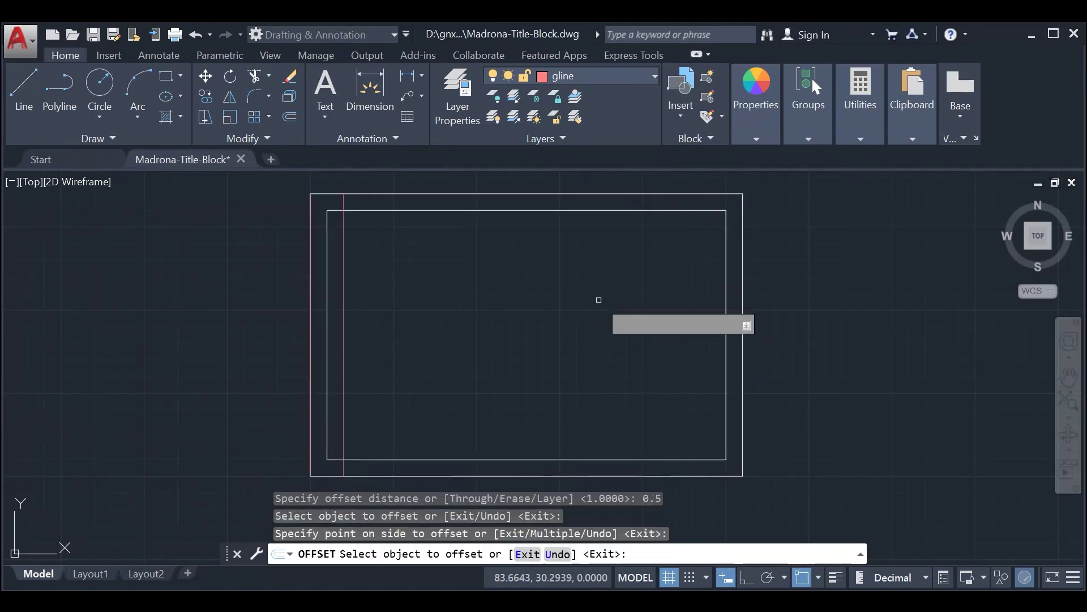
key("Escape")
scroll(395, 296, "up", 5)
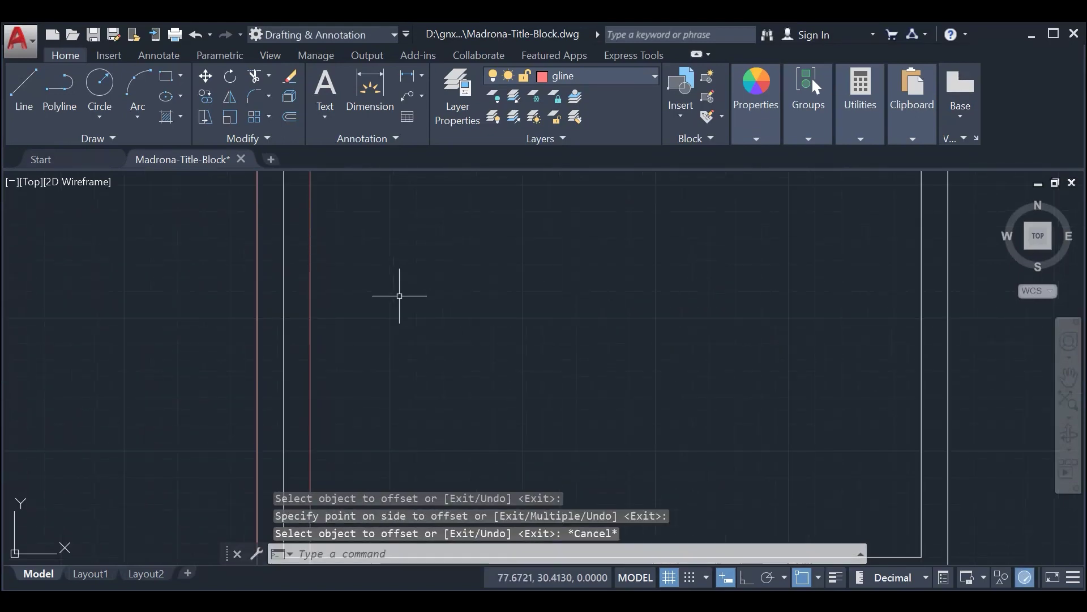
scroll(502, 318, "down", 5)
middle_click_drag(464, 303, 461, 300)
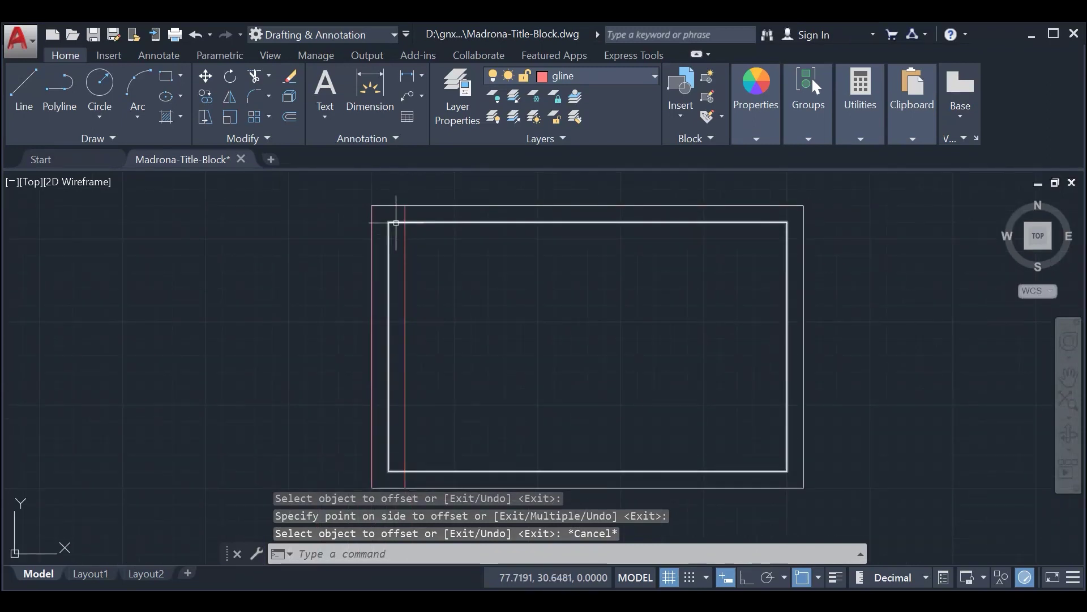
scroll(470, 310, "up", 2)
scroll(471, 311, "down", 2)
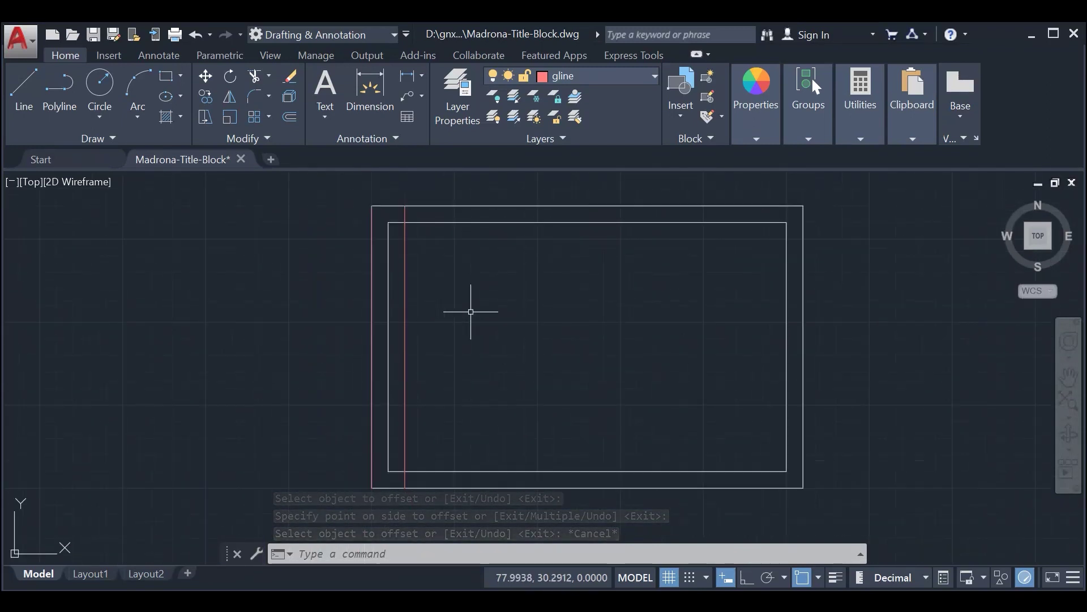
middle_click_drag(481, 316, 470, 316)
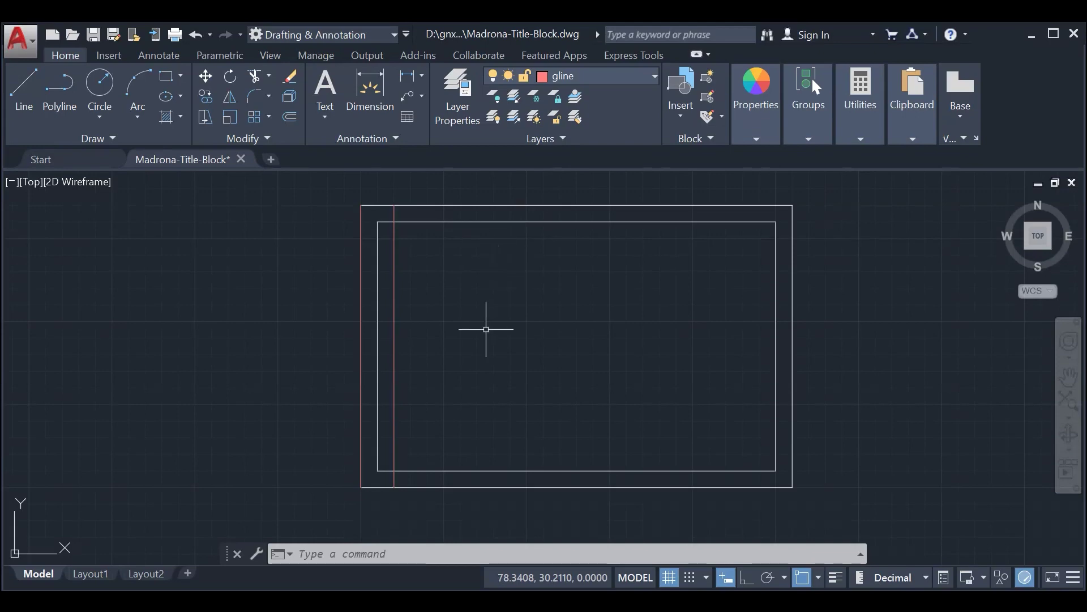
Step: Trim the inner rectangle's left edge and the part of its top edge left of the offset guide line, with all objects as cutting edges
type("trim")
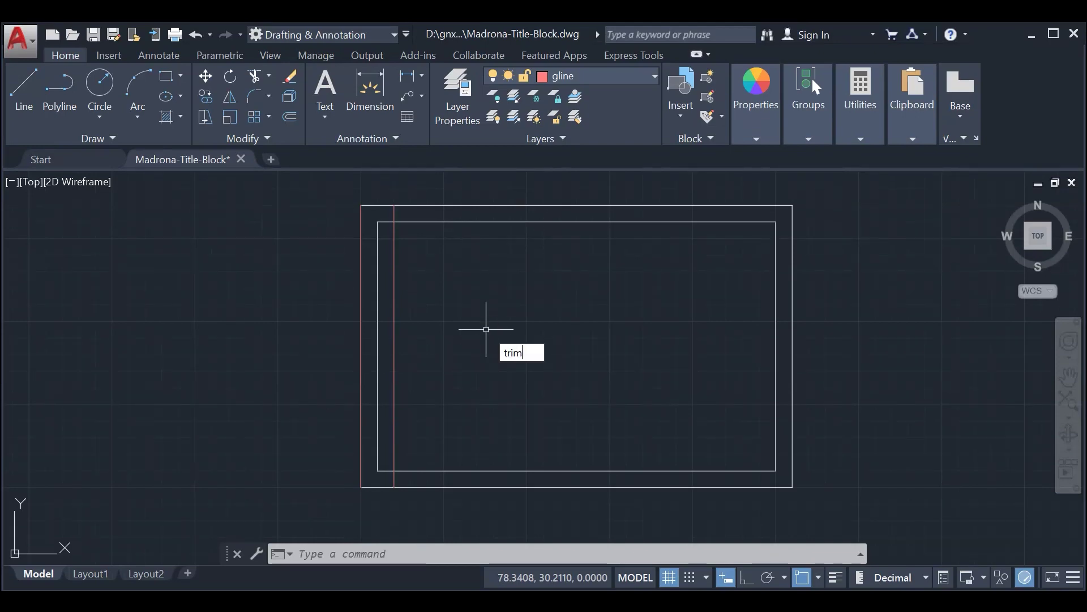
key("Return")
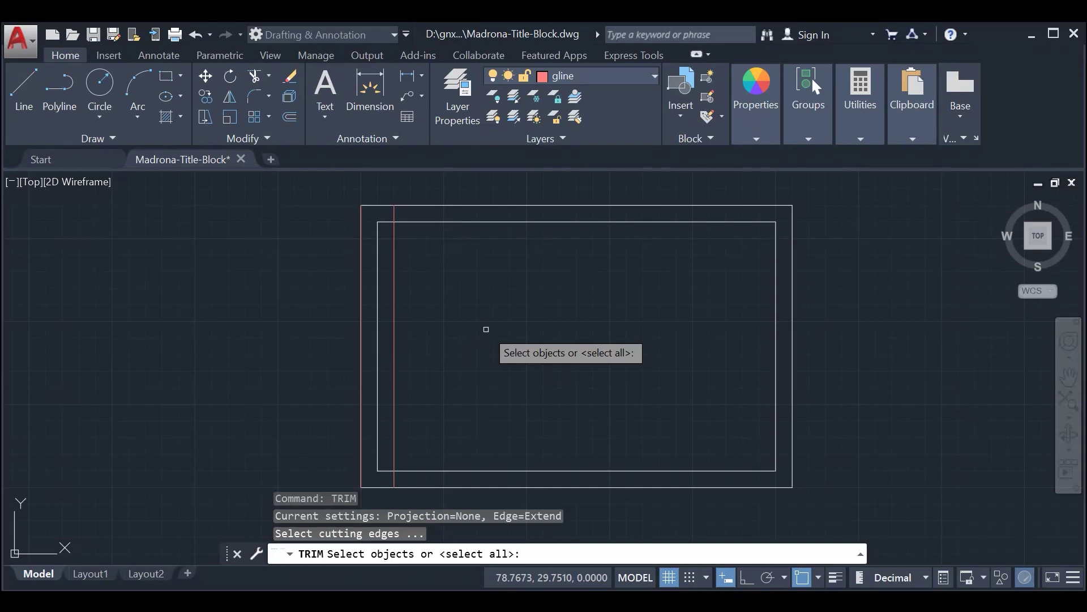
key("Return")
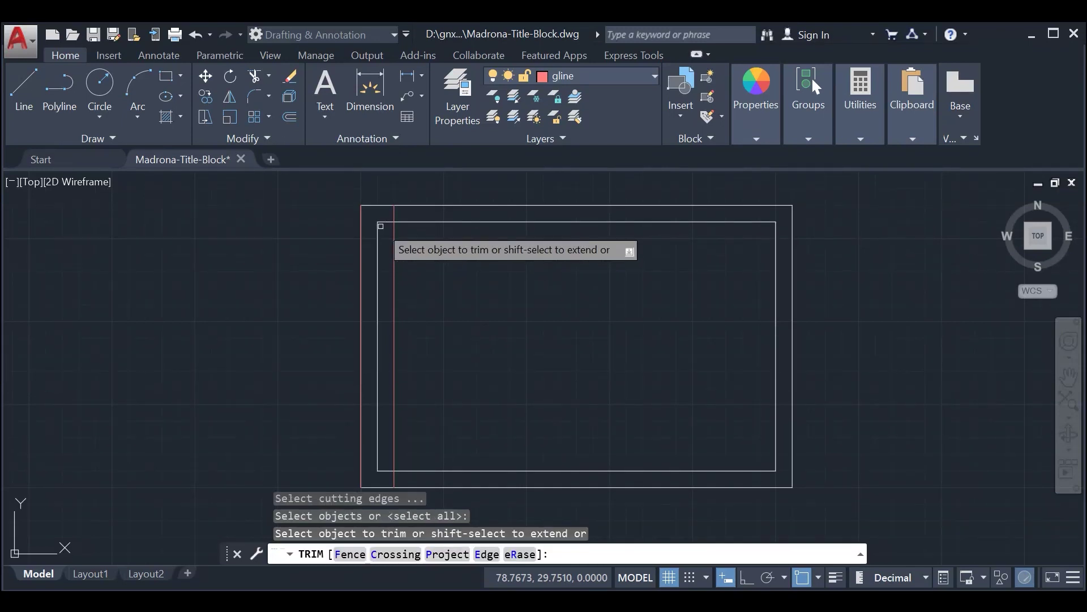
left_click(382, 222)
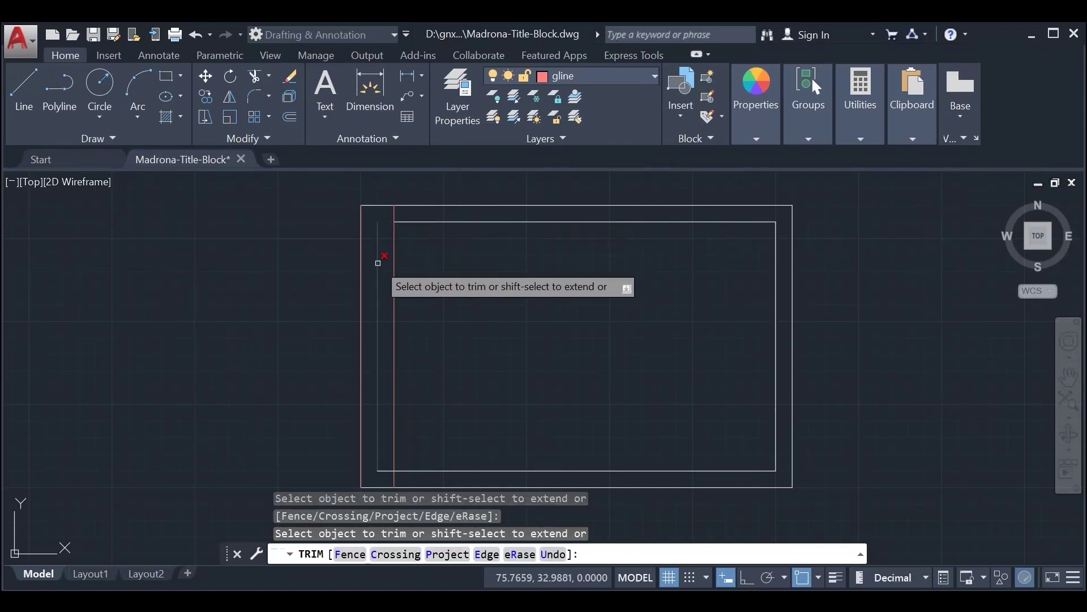
left_click(391, 463)
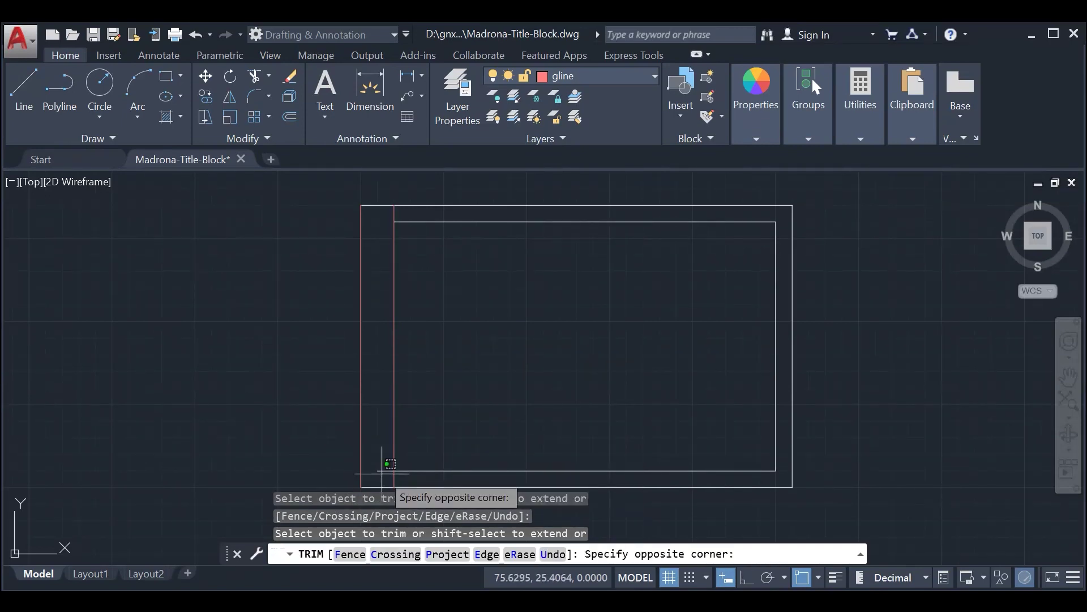
left_click(382, 474)
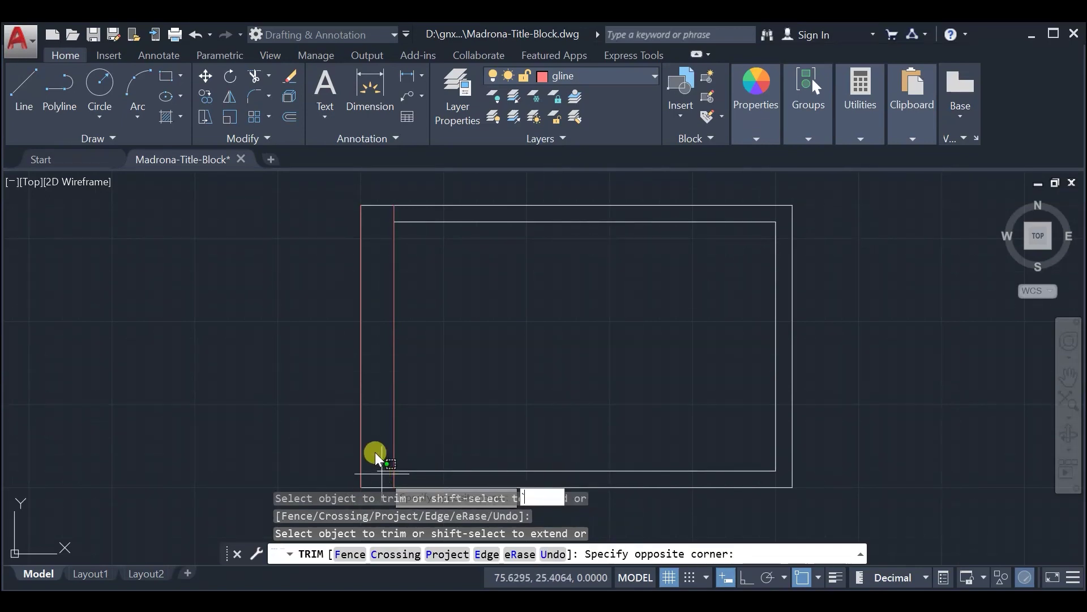
key("Escape")
Step: Trim the stub of the inner rectangle's bottom edge left of the offset guide line
type("tr")
key("Return")
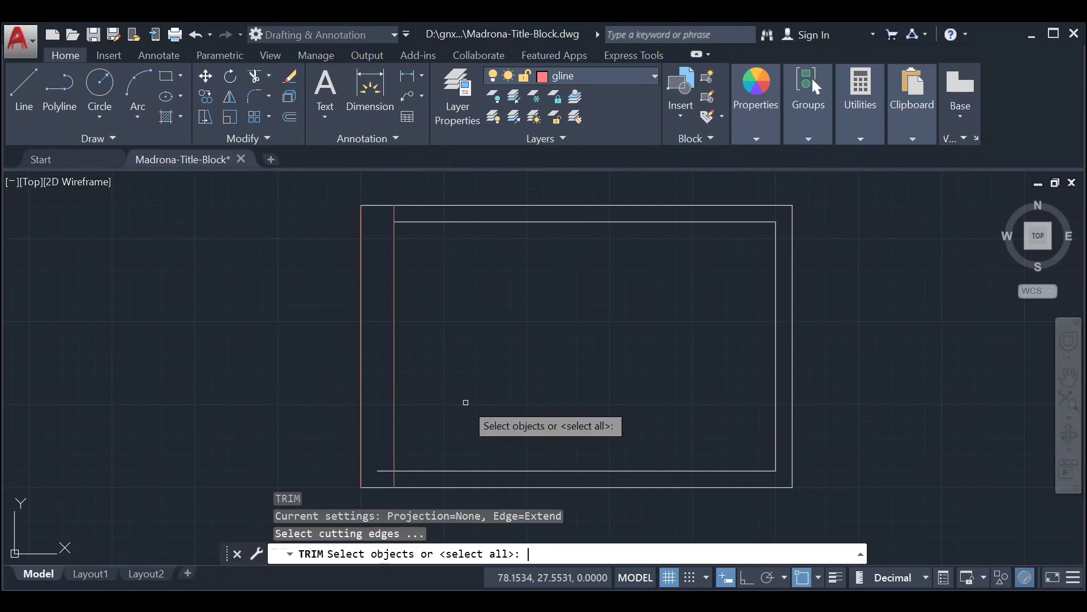
key("Return")
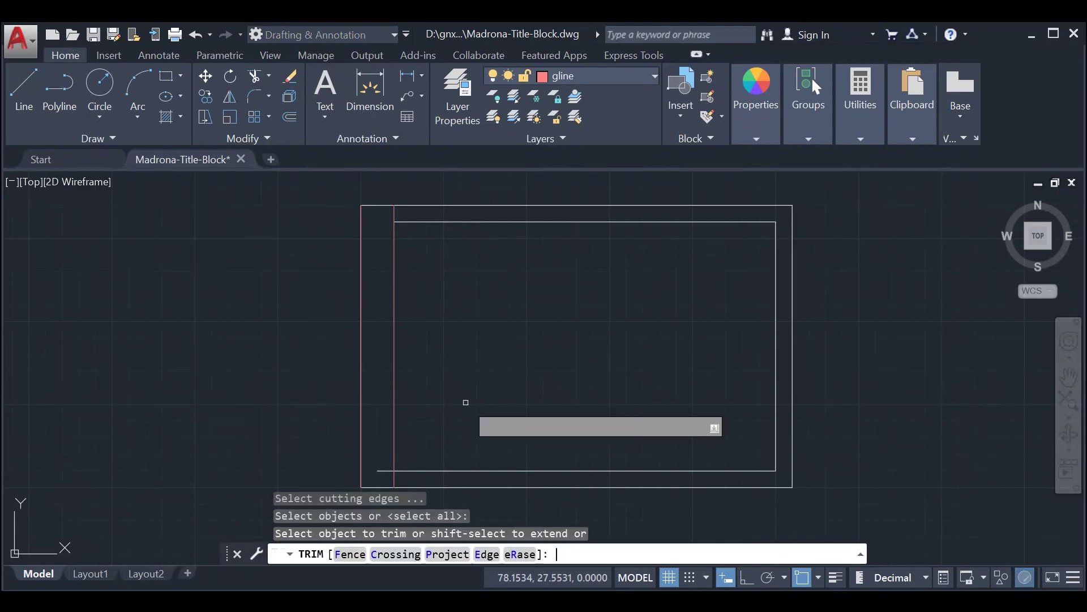
left_click(381, 468)
key("Escape")
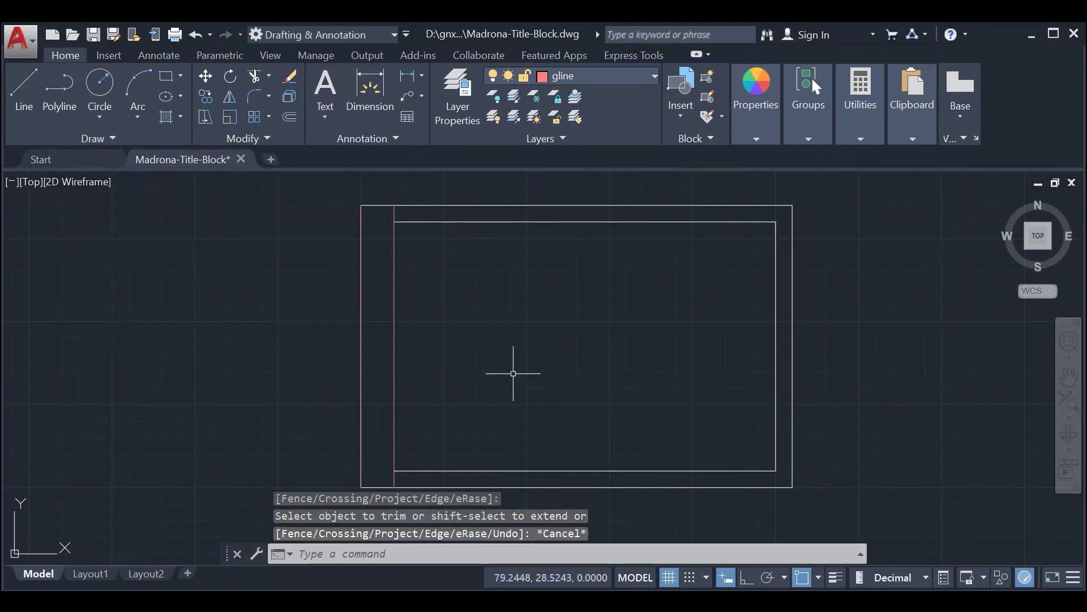
Step: Make layer 0 current and draw a vertical line closing the inner frame's open left side between its top and bottom edges
left_click(620, 78)
left_click(610, 94)
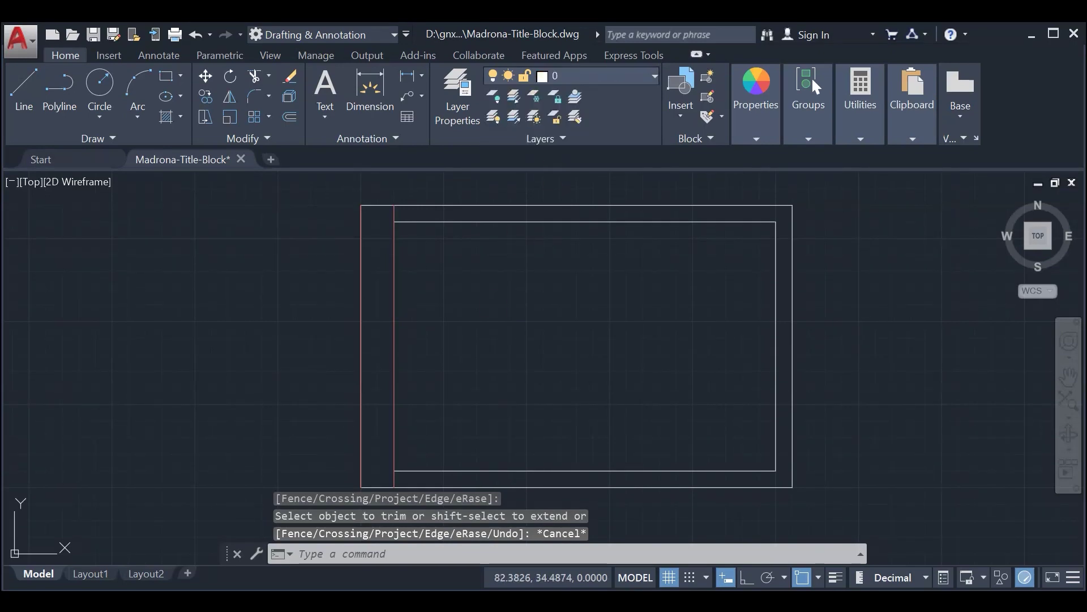
type("l")
key("Return")
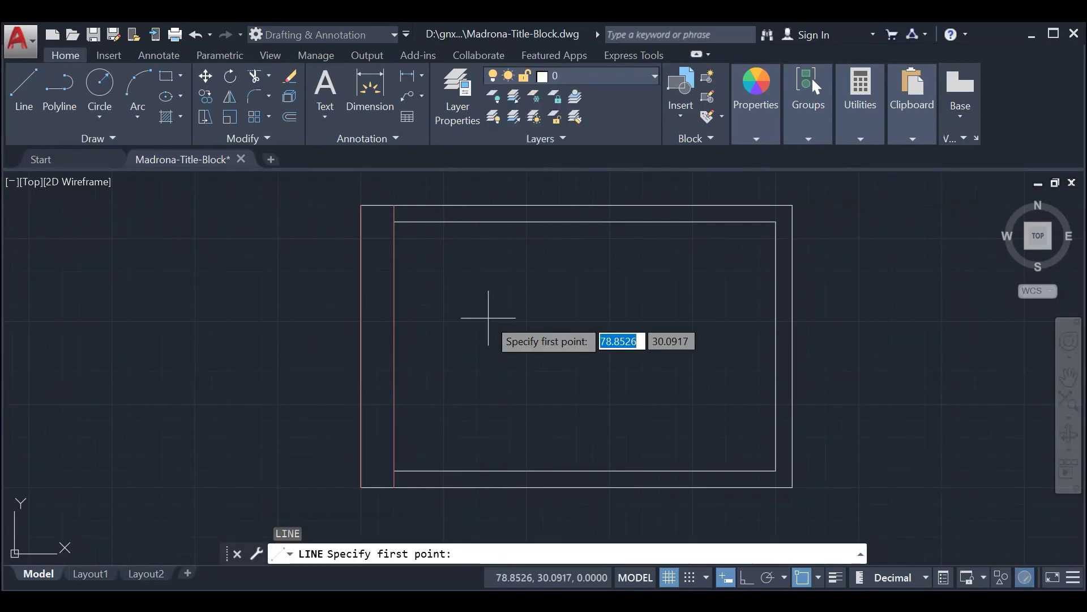
left_click(394, 221)
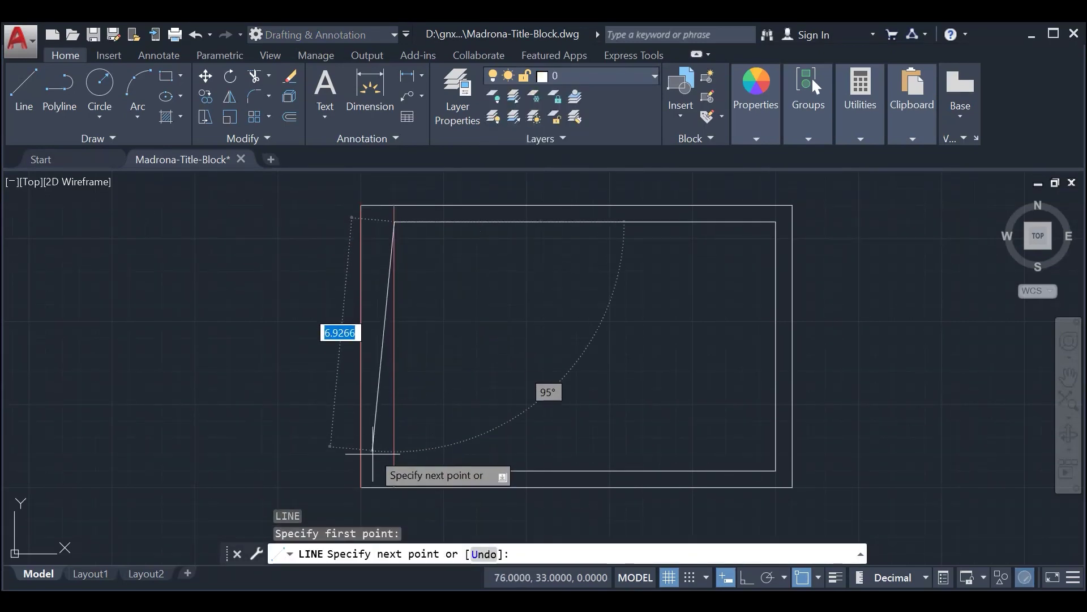
left_click(394, 471)
key("Return")
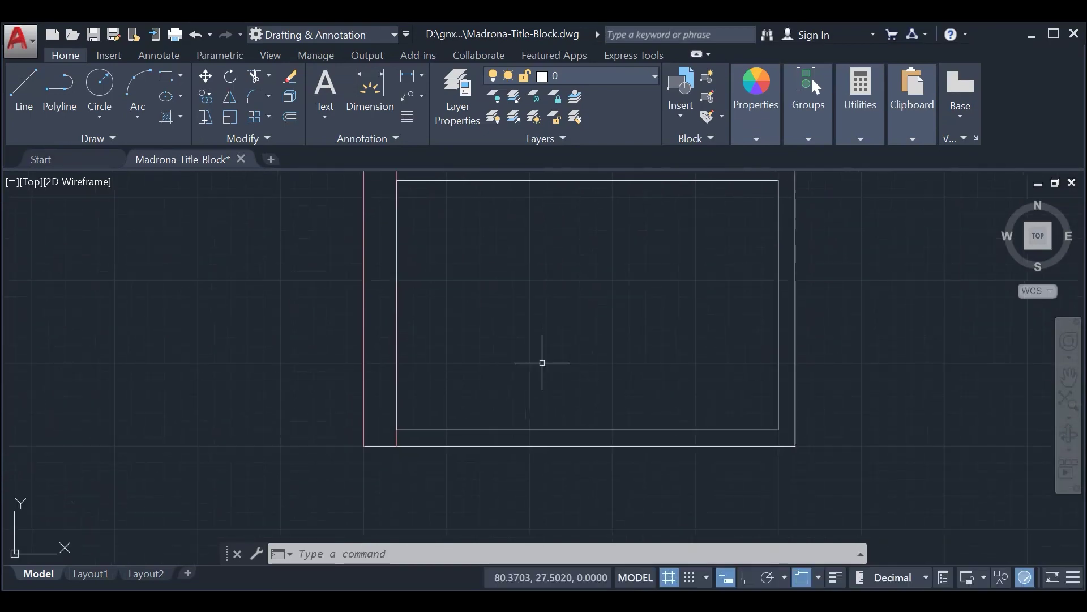
Step: Make gline the current layer and draw a guide line along the inner frame's bottom edge from corner to corner
scroll(541, 391, "up", 2)
middle_click_drag(566, 375, 493, 393)
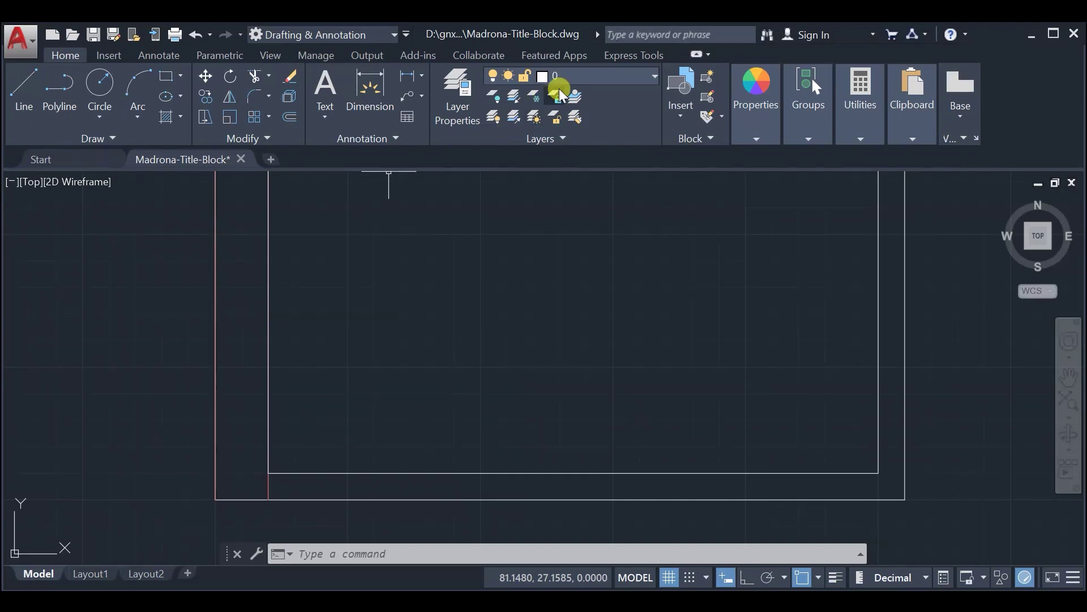
left_click(606, 80)
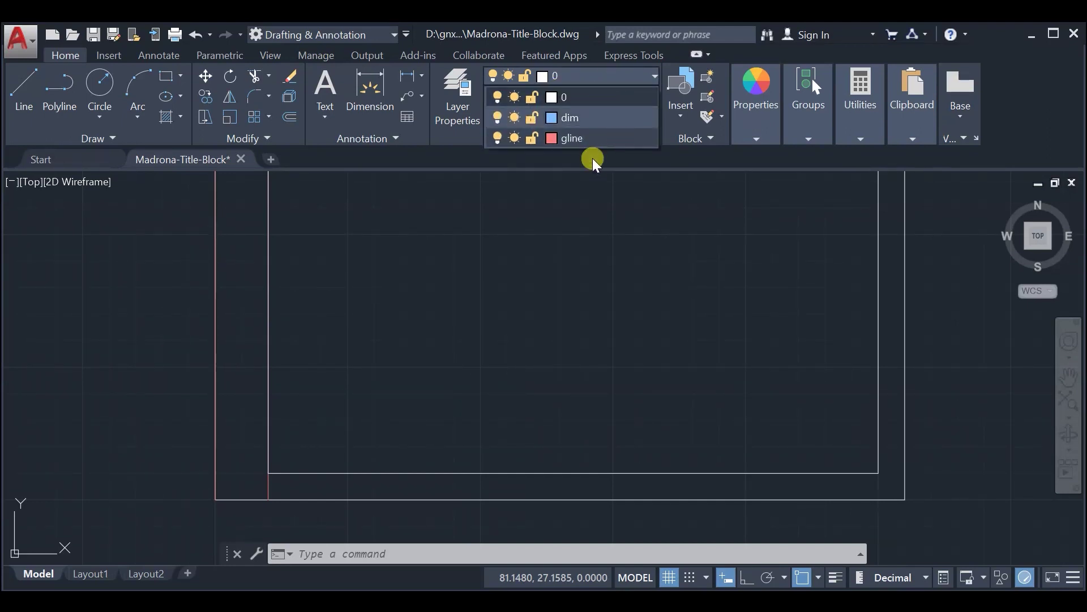
left_click(583, 139)
type("l")
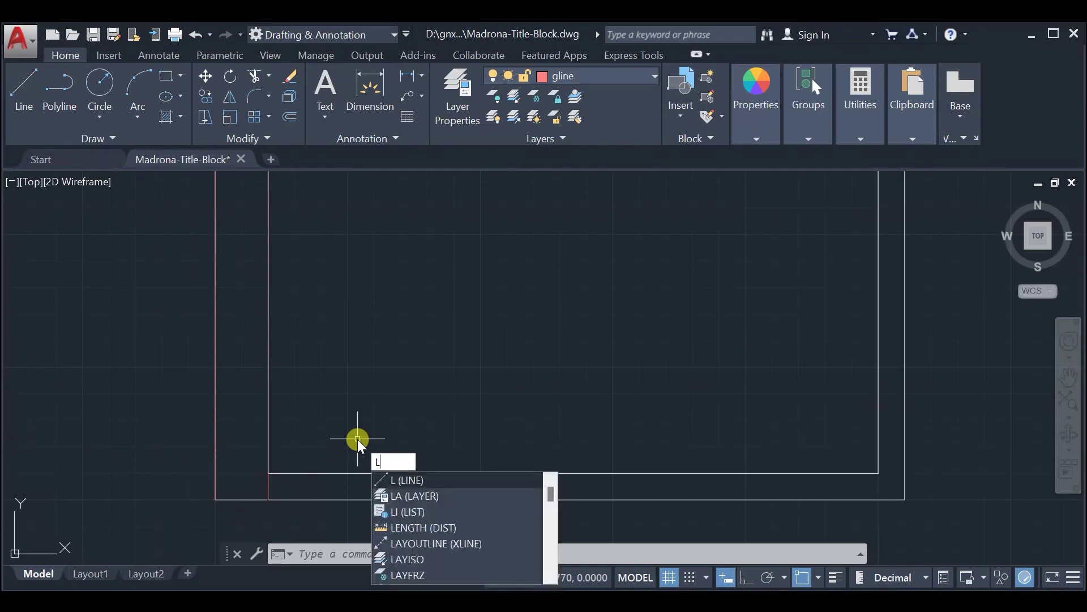
key("Return")
left_click(269, 472)
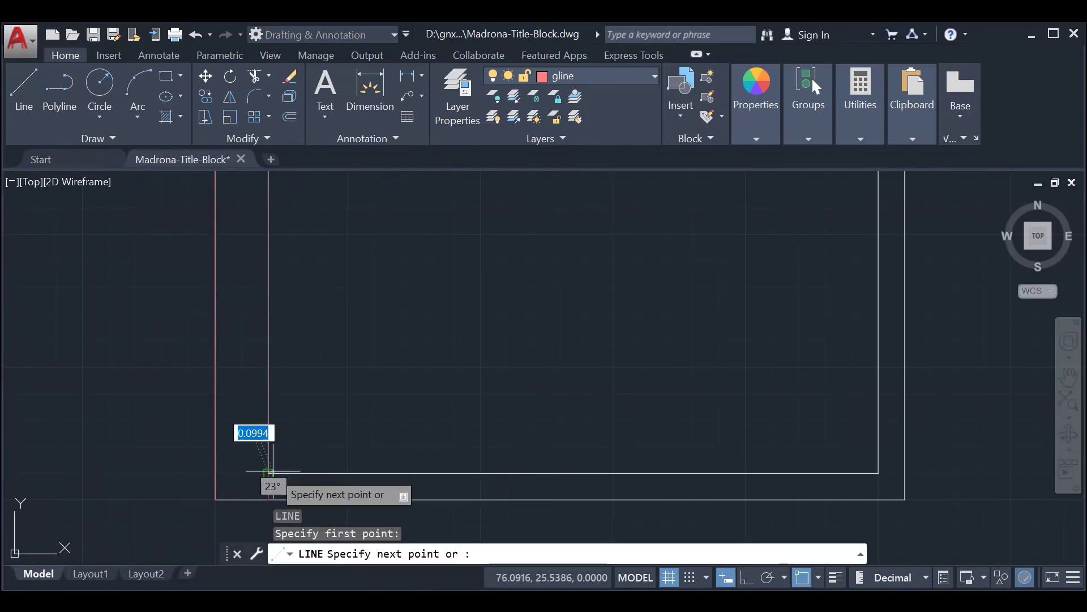
left_click(878, 472)
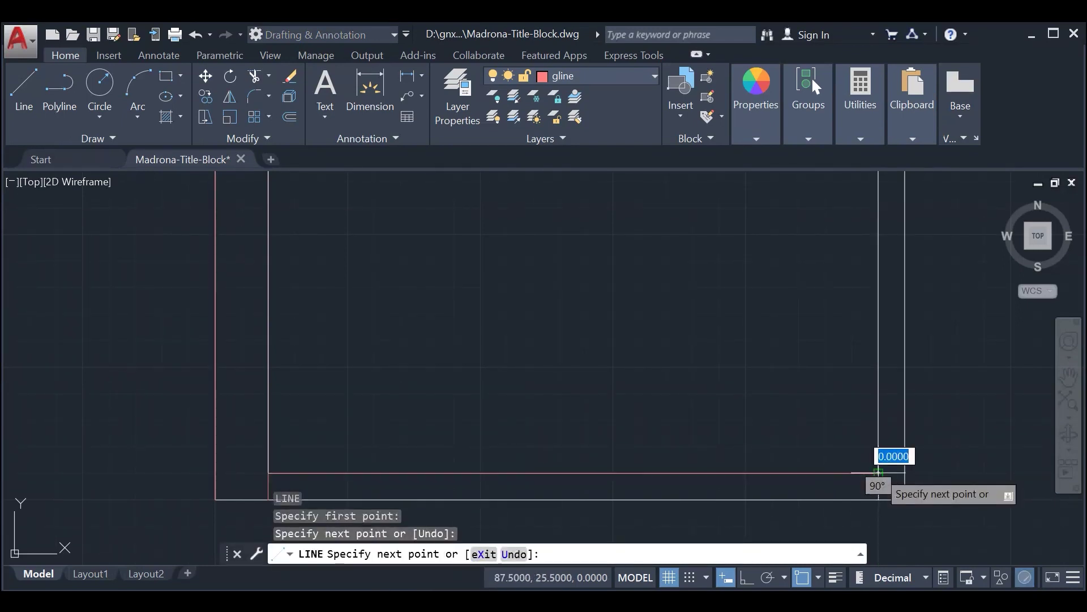
key("Return")
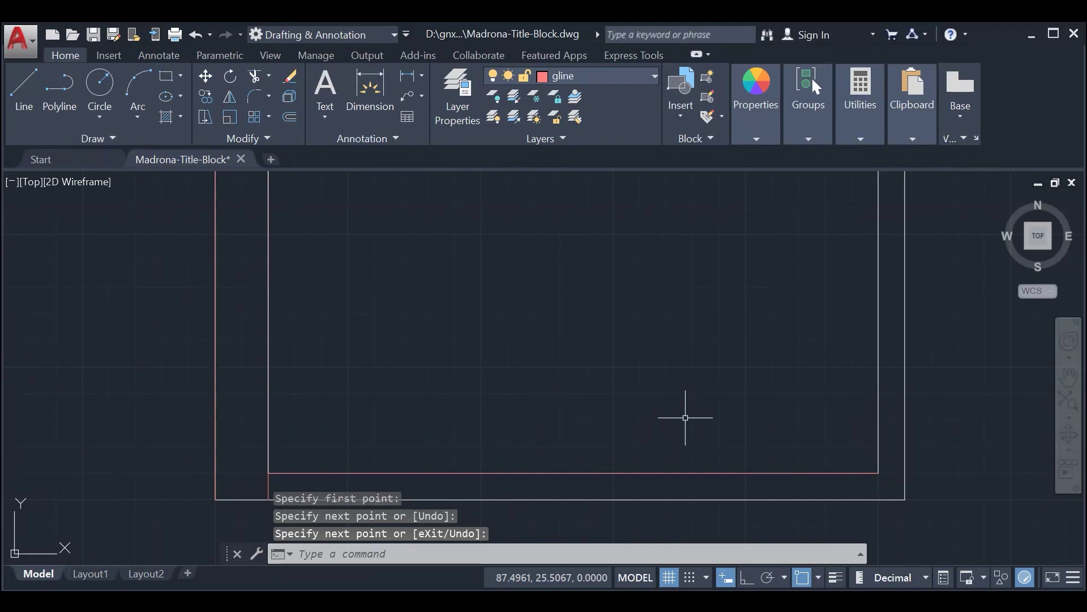
Step: Offset the bottom guide line upward by 0.5, and offset the resulting line upward by 0.5 again
type("off")
key("Return")
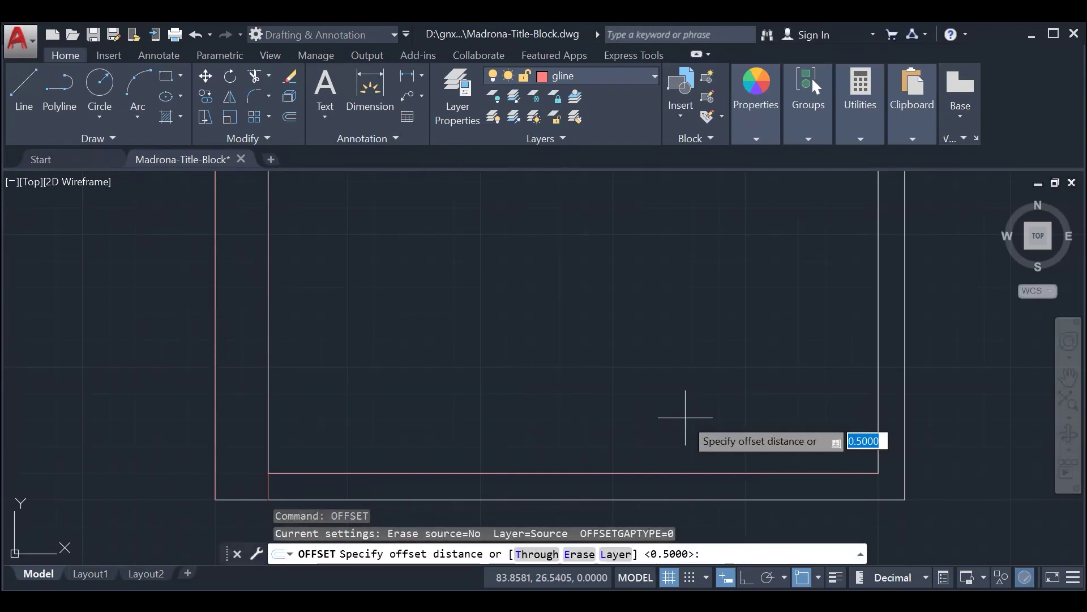
key("Return")
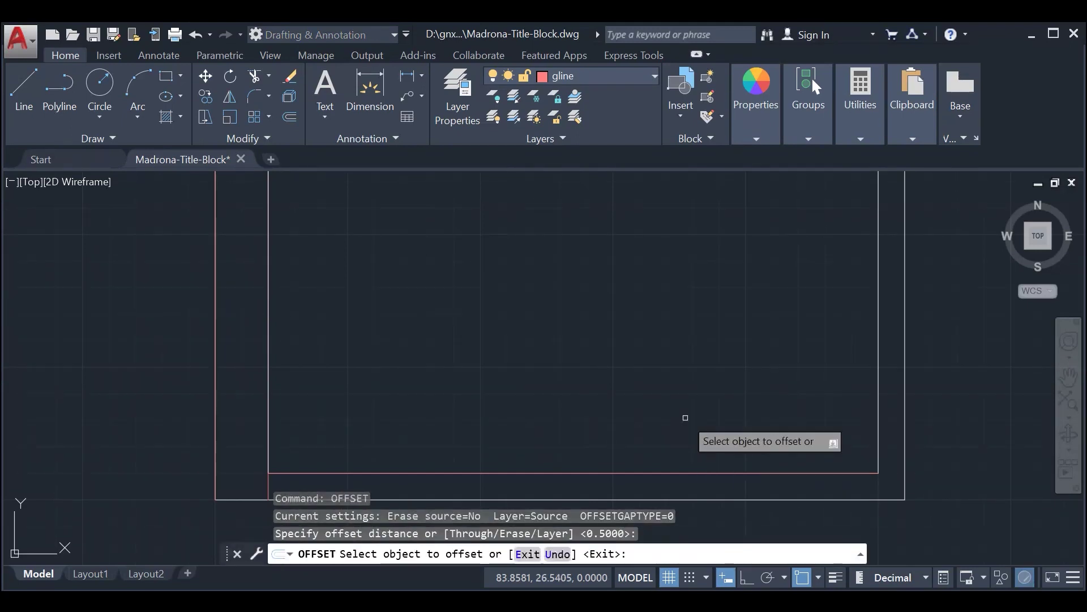
left_click(603, 471)
left_click(609, 435)
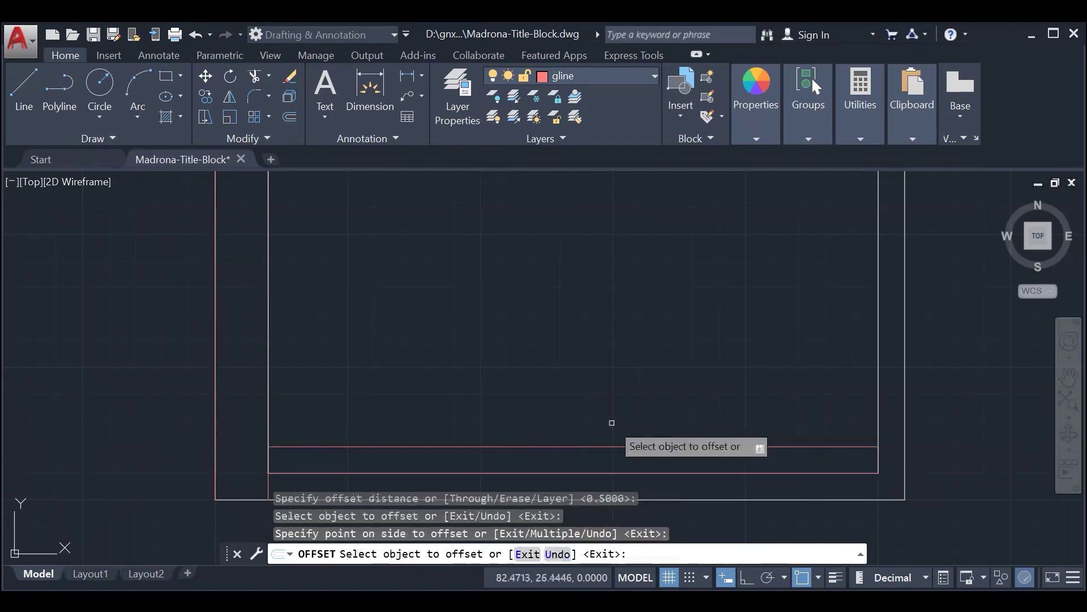
left_click(584, 445)
left_click(599, 367)
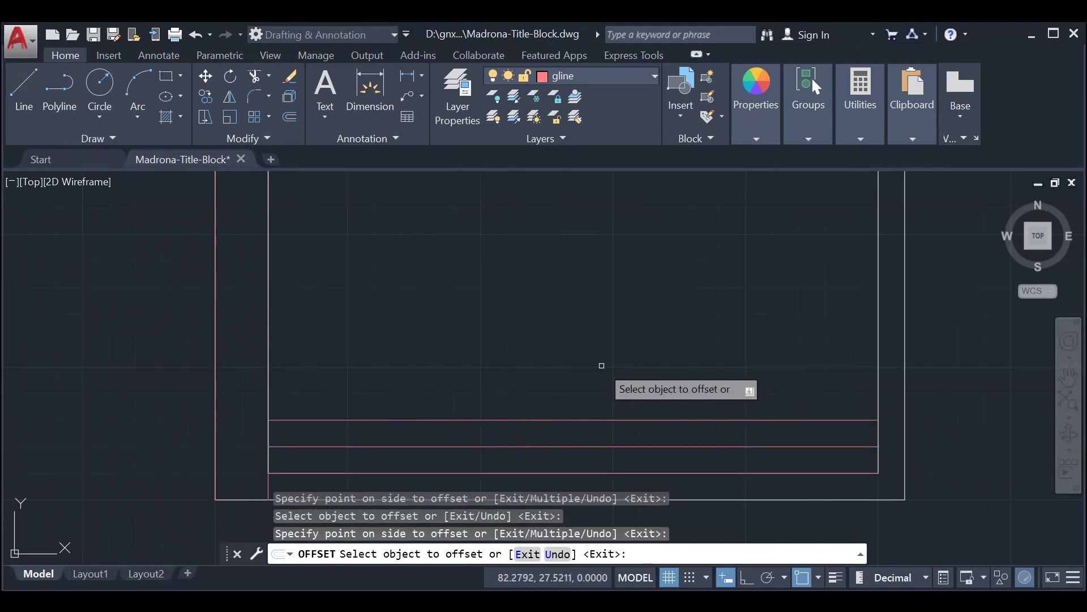
key("Escape")
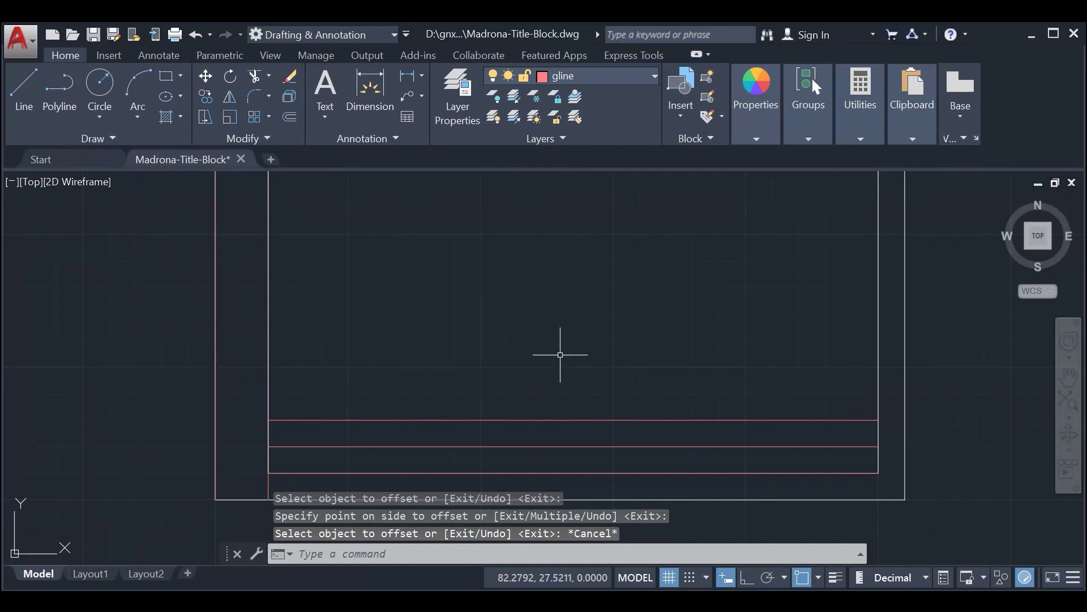
Step: Move the two horizontal offset lines above the inner frame's bottom edge to layer 0
left_click(573, 420)
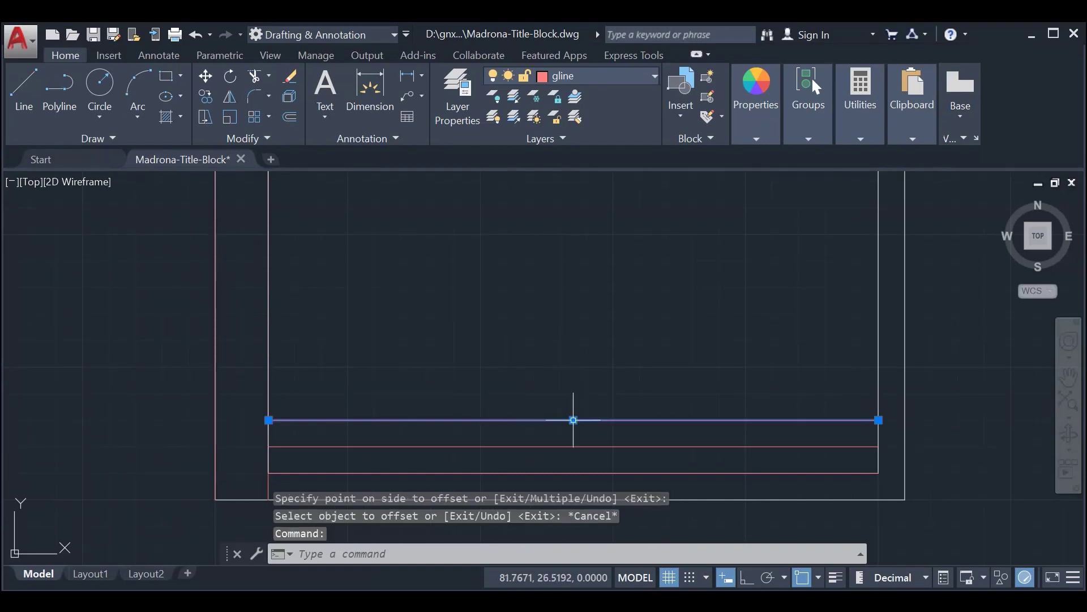
left_click(590, 445)
left_click(612, 74)
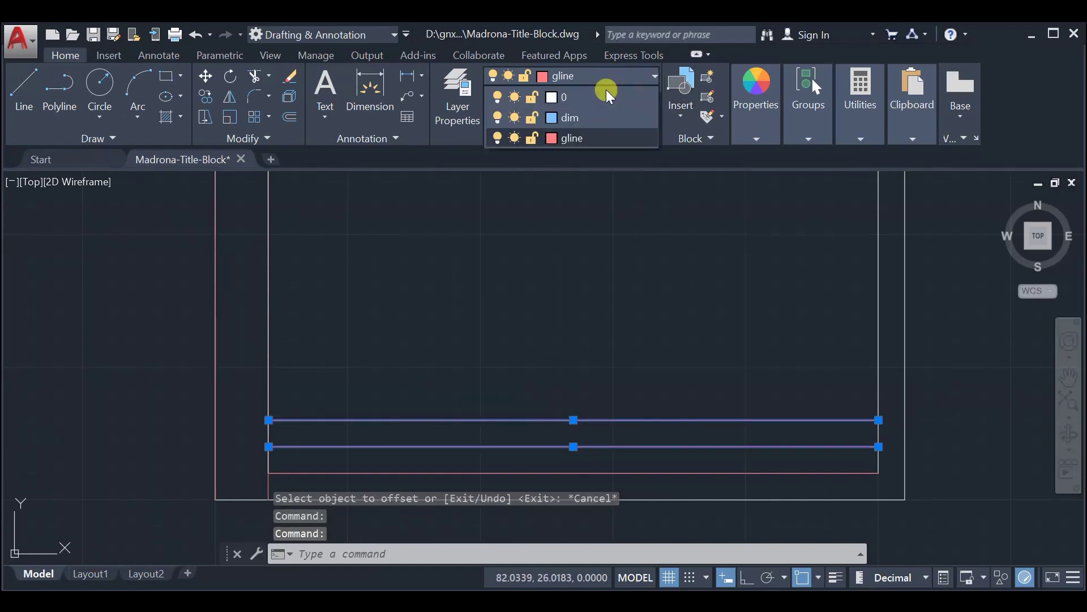
key("Escape")
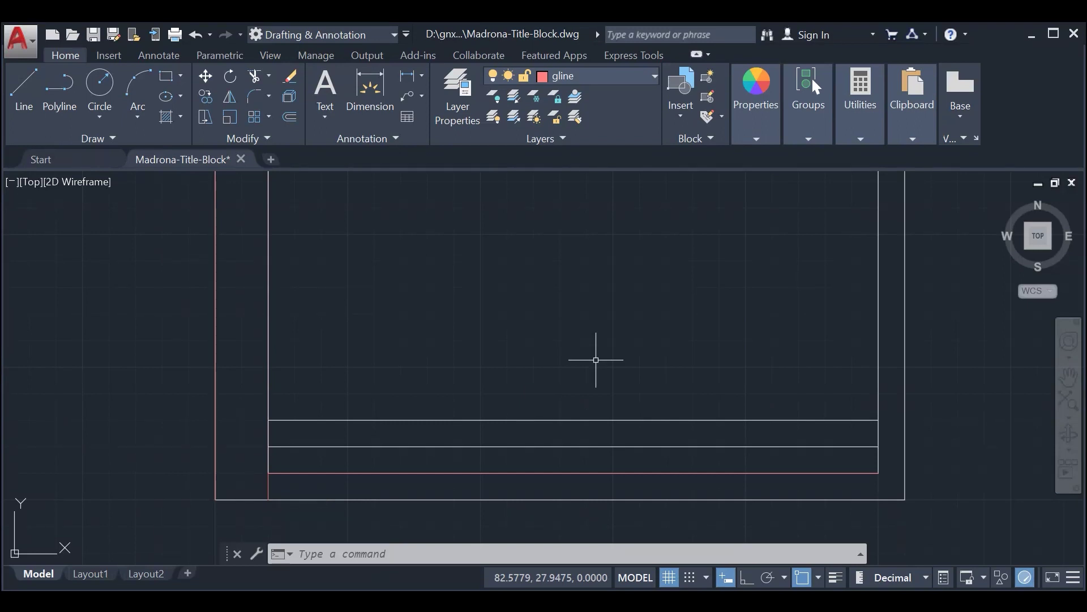
Step: Draw a gline guide up the inner frame's left edge from its bottom corner to the upper horizontal offset line
scroll(471, 349, "up", 2)
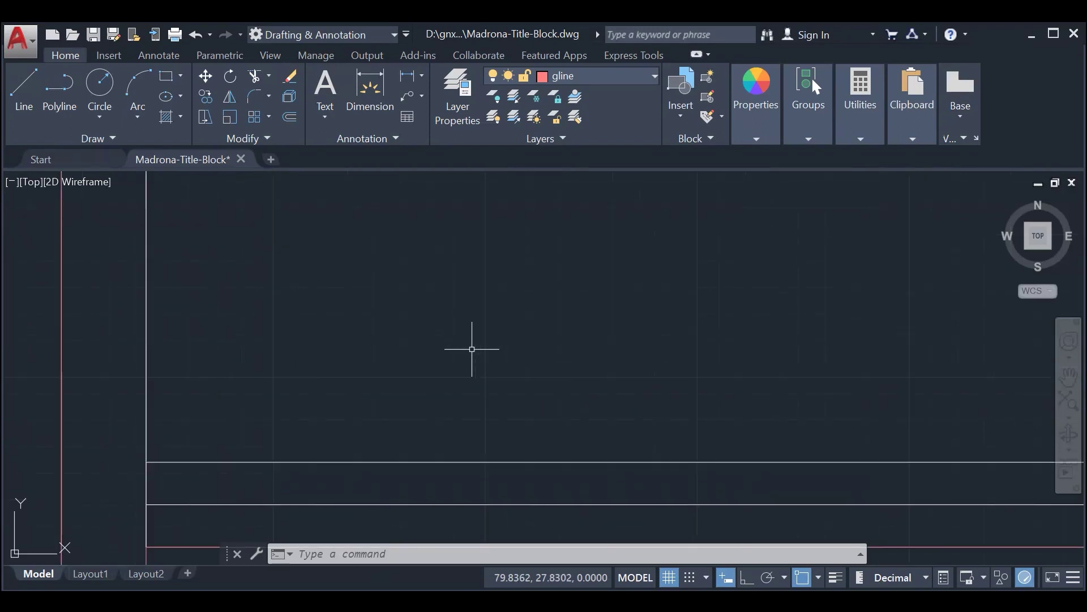
middle_click_drag(469, 347, 515, 301)
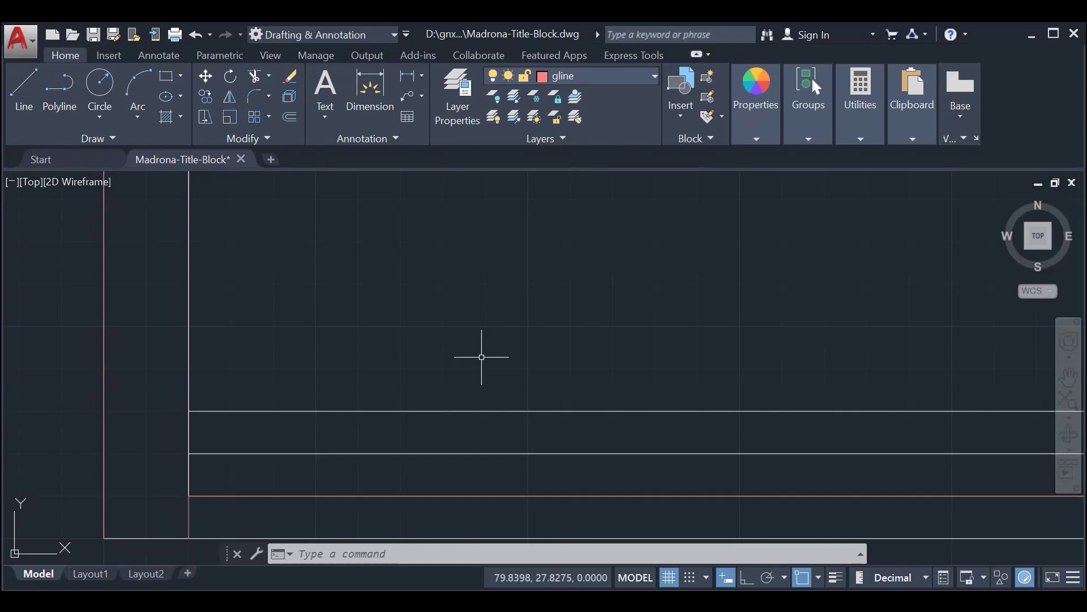
mouse_move(399, 352)
middle_mouse_down()
mouse_move(495, 308)
mouse_move(496, 326)
middle_mouse_up()
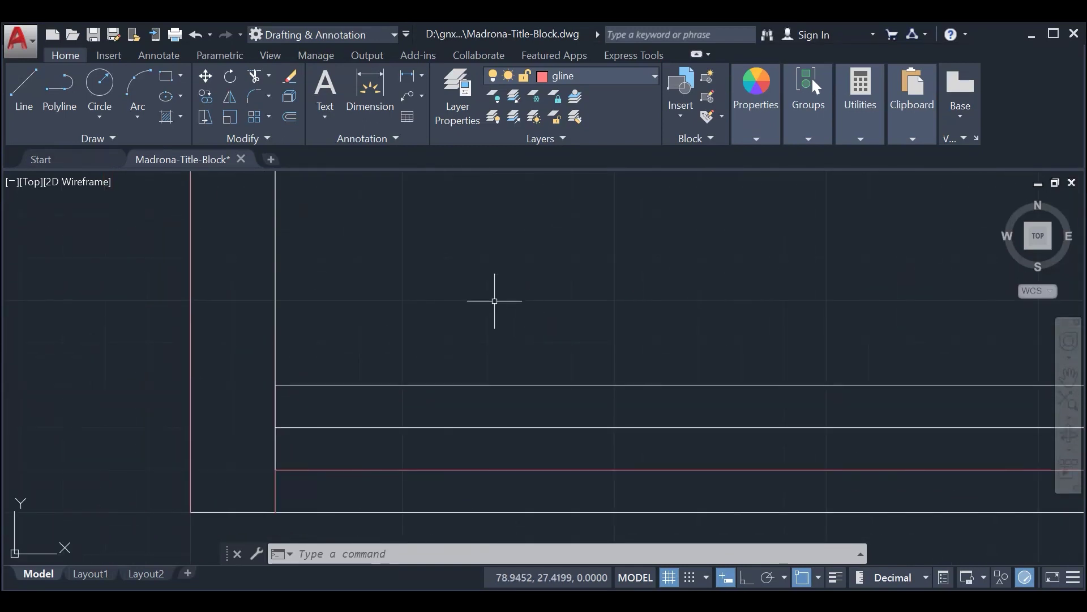
type("l")
key("Return")
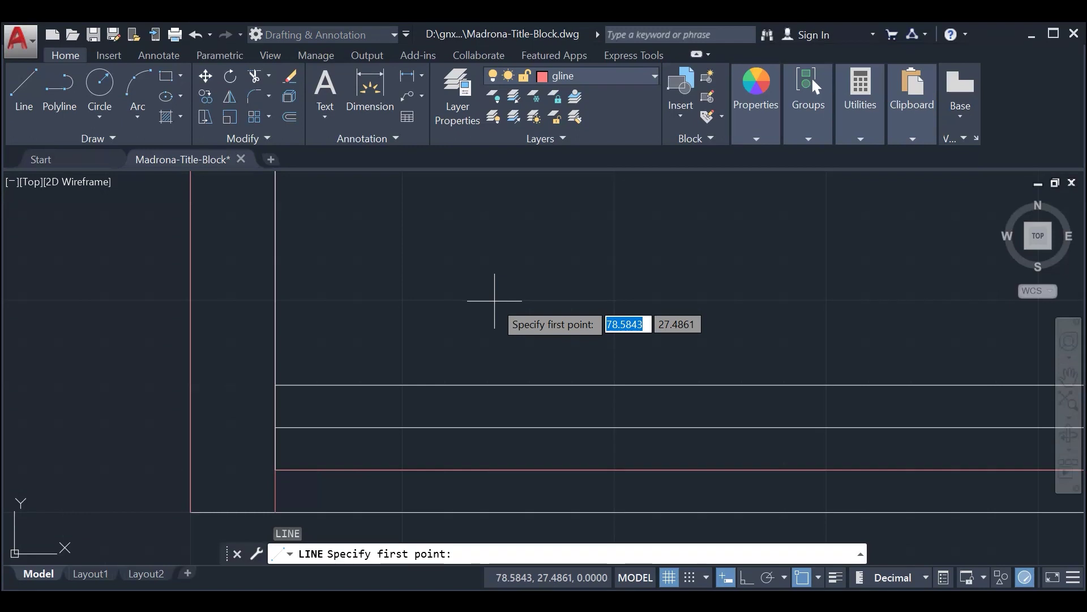
left_click(274, 469)
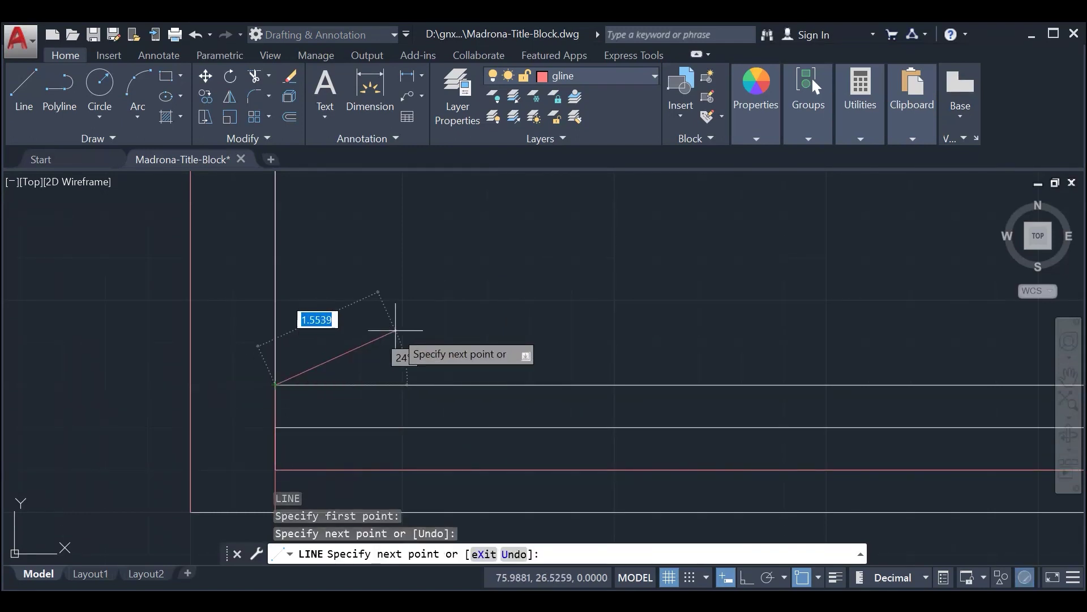
key("Return")
Step: Offset the short guide on the inner frame's left edge by 1 toward the inside of the frame
type("of")
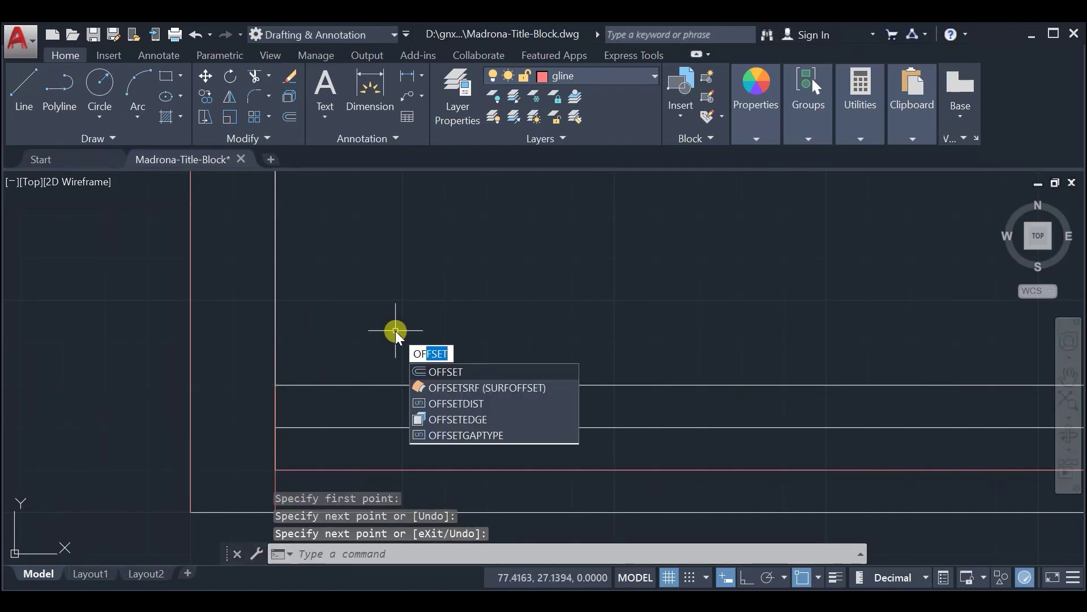
key("Return")
type("1")
key("Return")
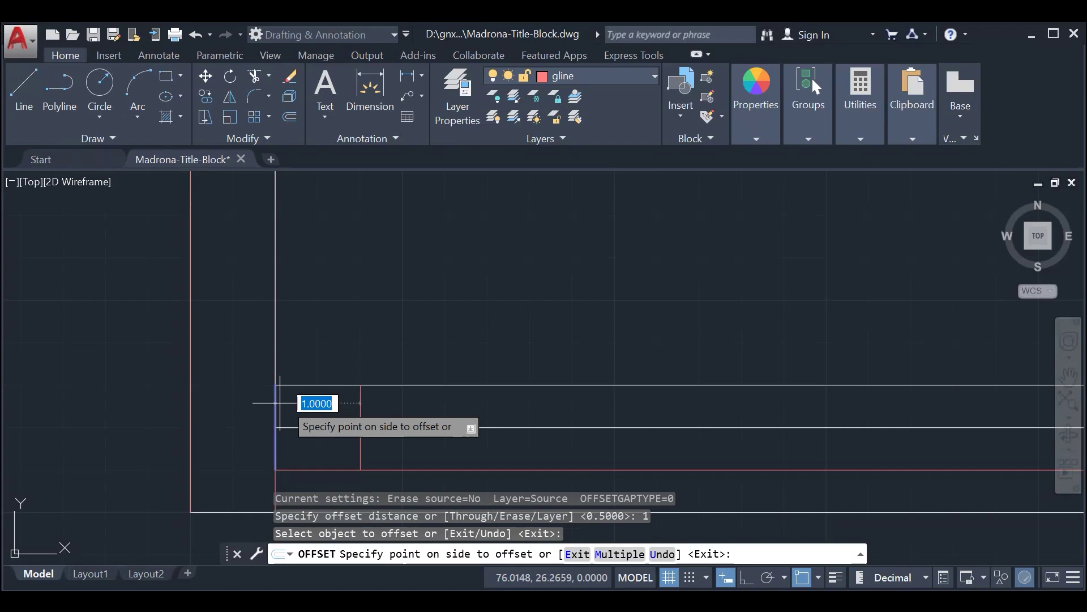
left_click(430, 405)
key("Escape")
Step: Draw a gline guide up the inner frame's right edge from its bottom corner to the upper horizontal line
scroll(464, 406, "down", 1)
middle_click_drag(601, 405, 393, 395)
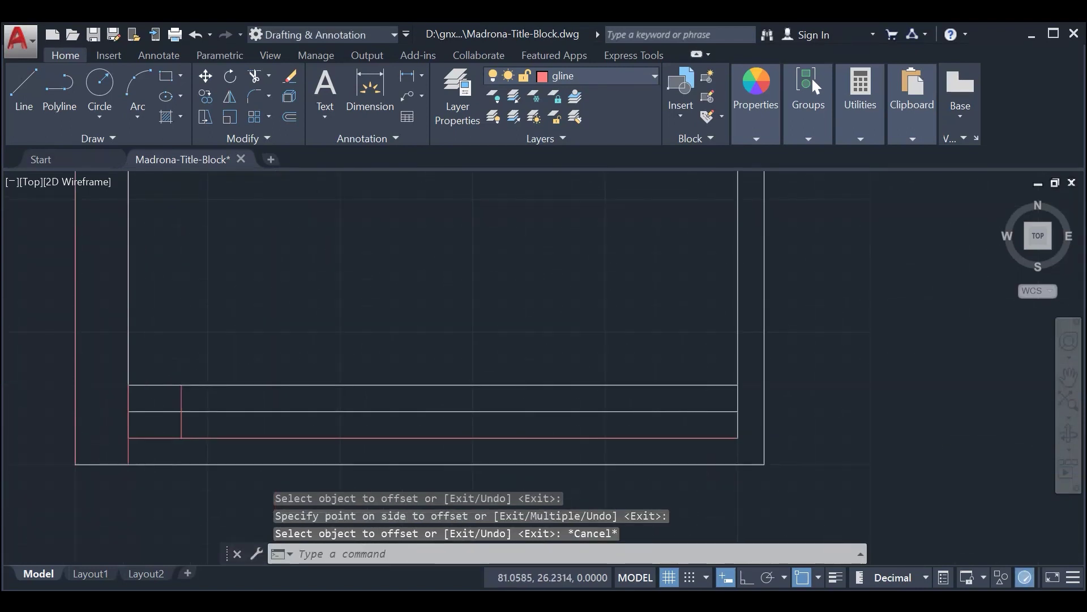
scroll(694, 397, "up", 2)
middle_click_drag(732, 403, 819, 404)
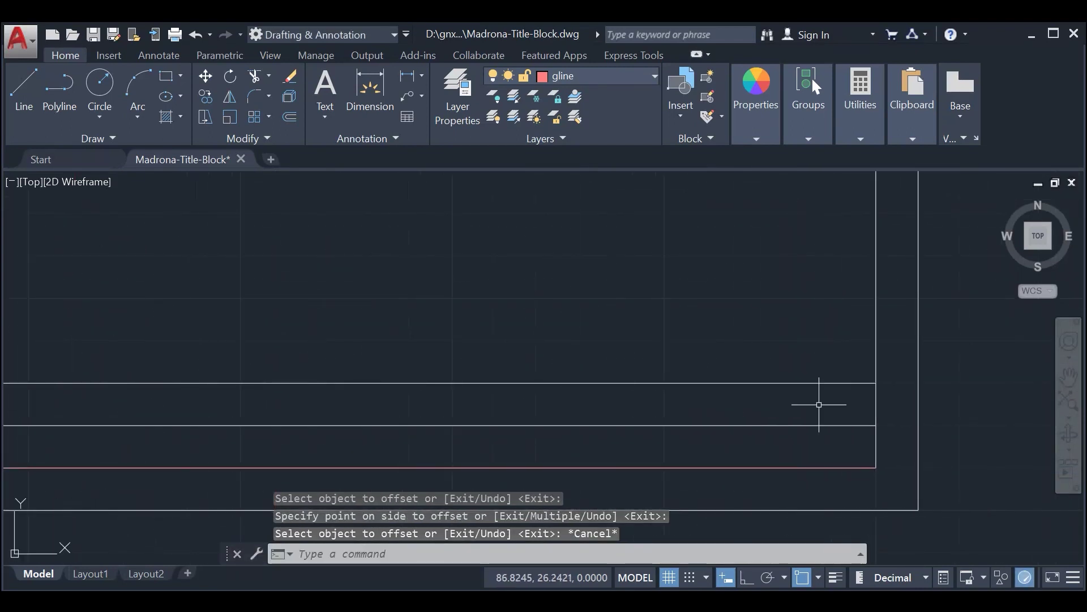
type("L")
key("Return")
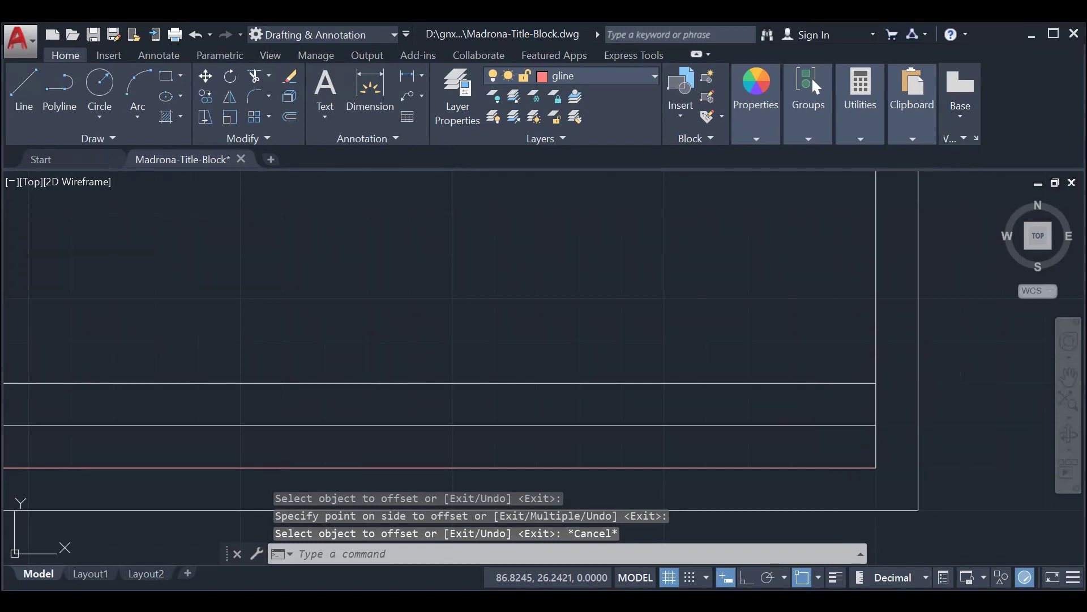
left_click(876, 467)
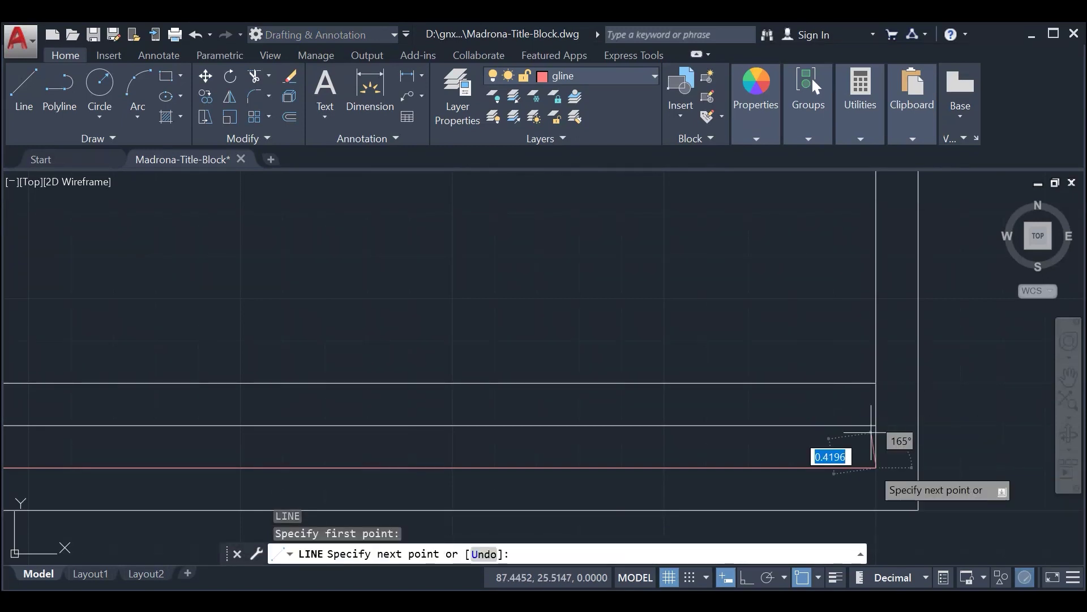
left_click(876, 382)
key("Return")
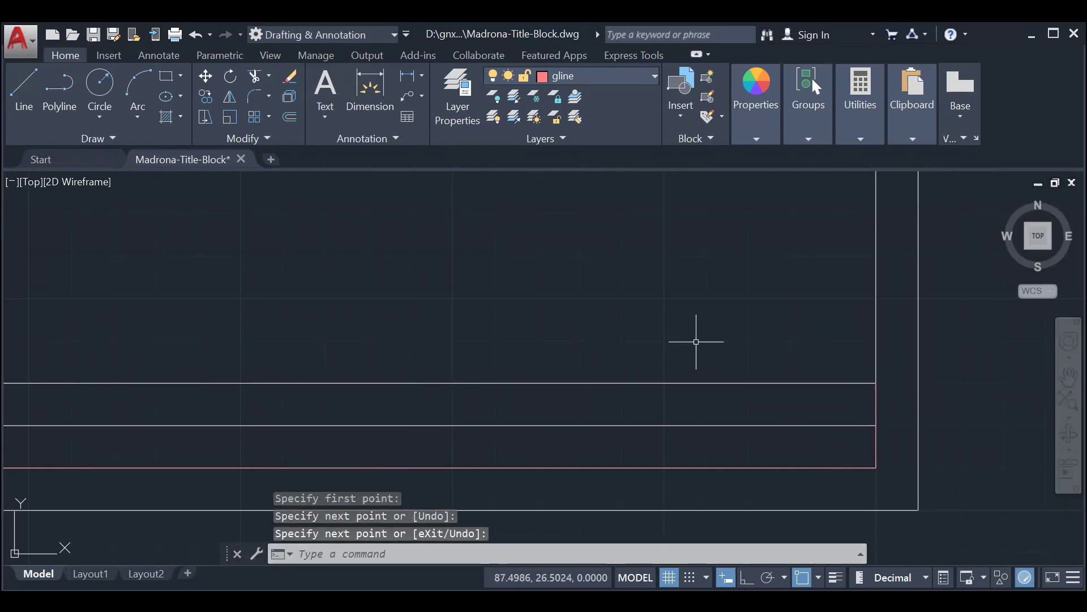
Step: Offset the short right-edge guide leftward by 1 three times in succession, each time from the newest line
type("of")
key("Return")
type("1")
key("Return")
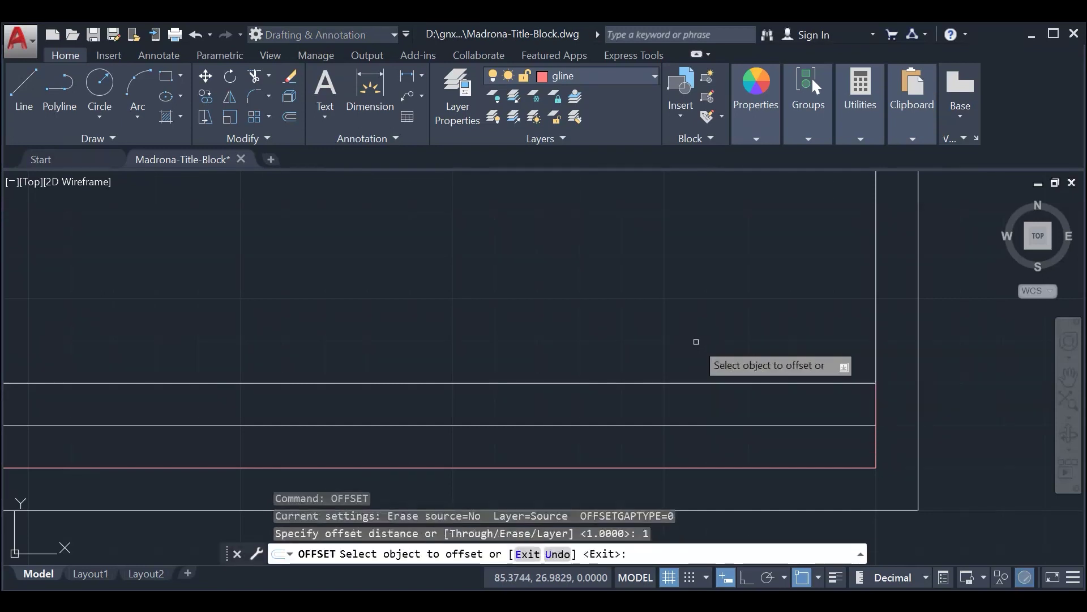
left_click(876, 400)
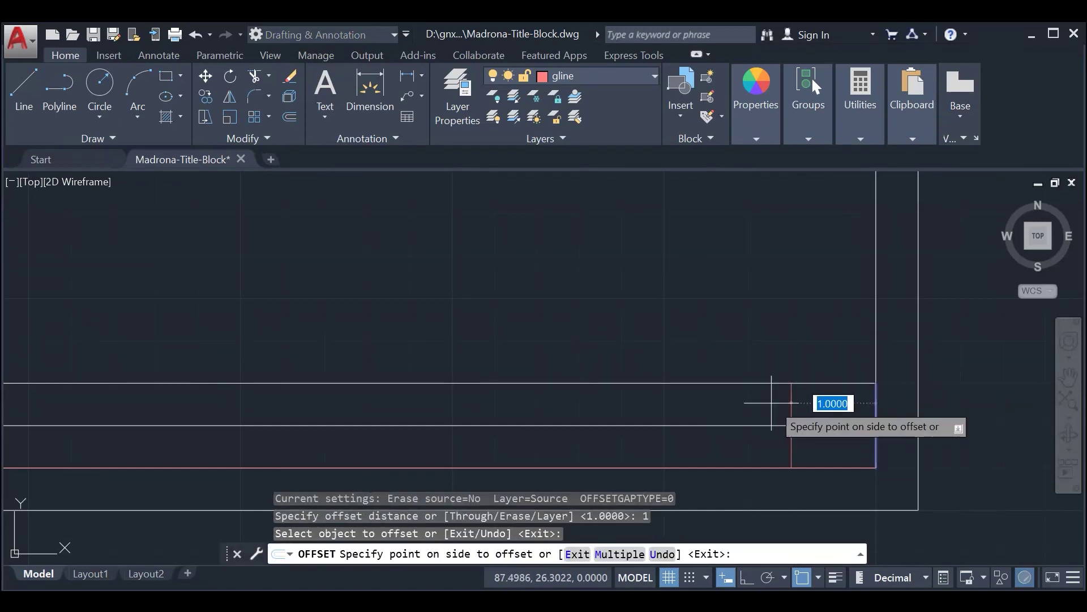
left_click(771, 403)
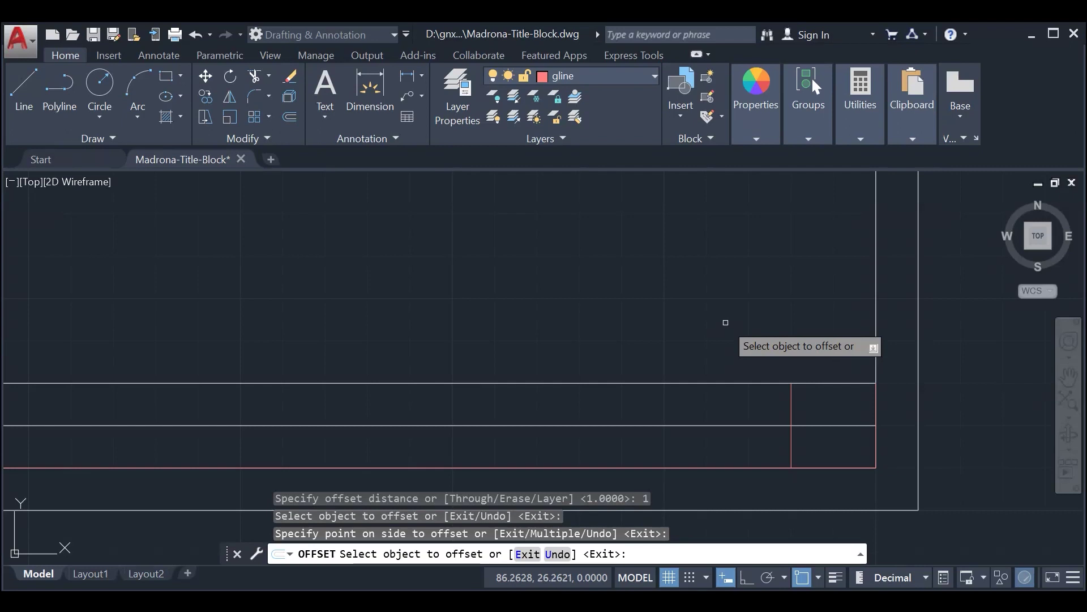
left_click(790, 407)
left_click(671, 404)
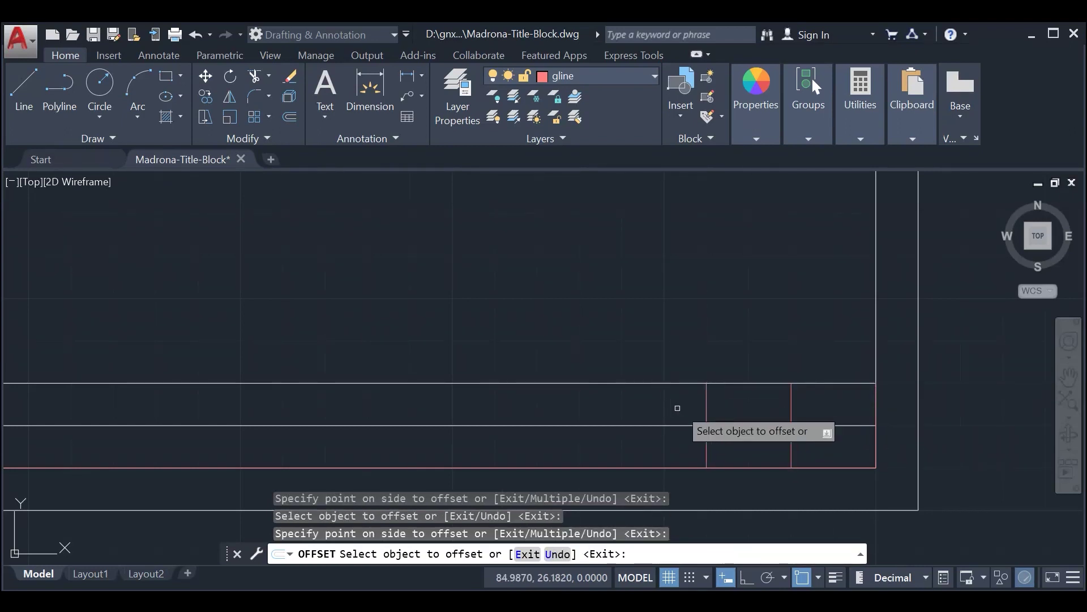
left_click(706, 403)
left_click(660, 405)
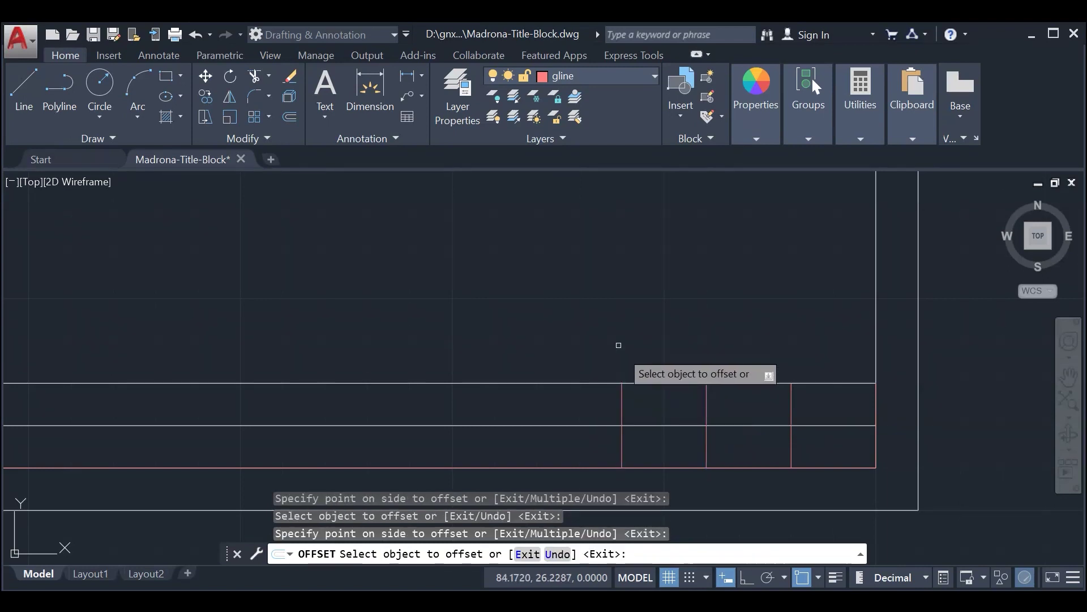
Step: Offset the leftmost of the three dividers near the strip's right end by 4 toward the left
key("Escape")
middle_click_drag(599, 327, 669, 302)
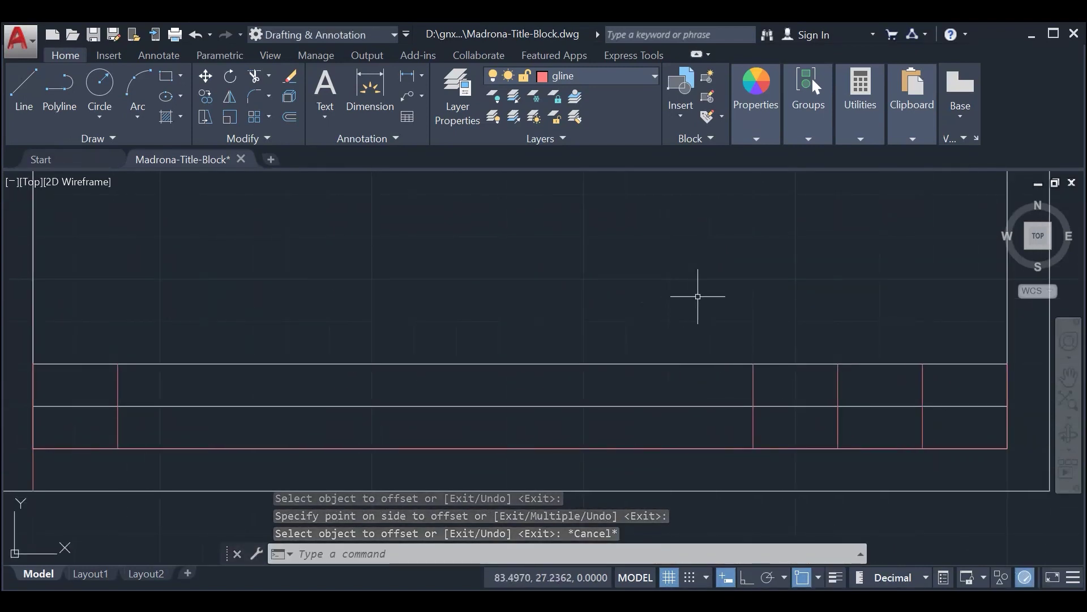
type("OFFSET")
key("Return")
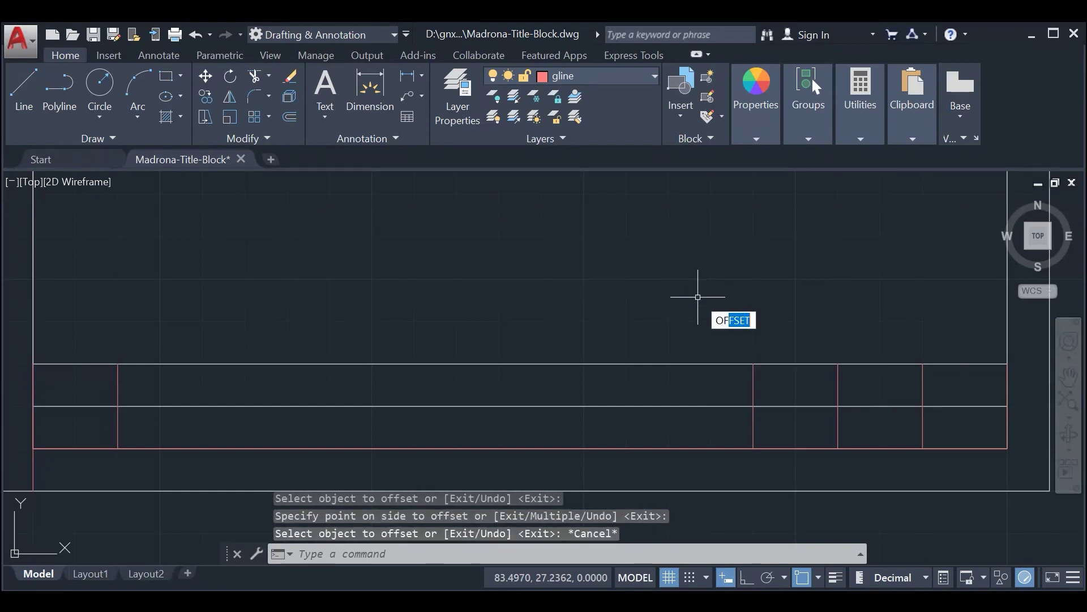
type("4")
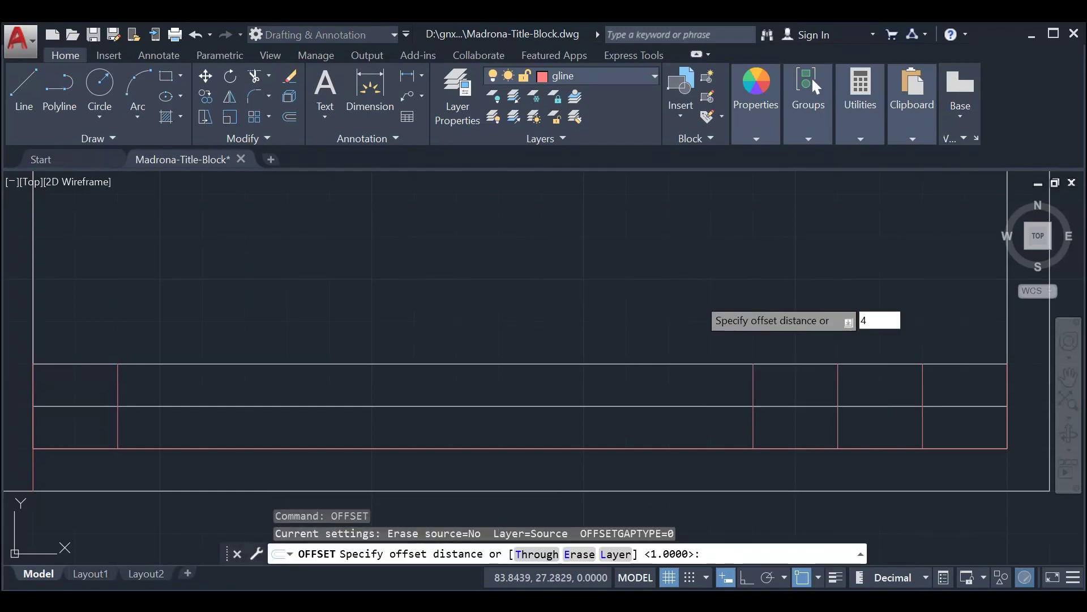
key("Return")
left_click(753, 387)
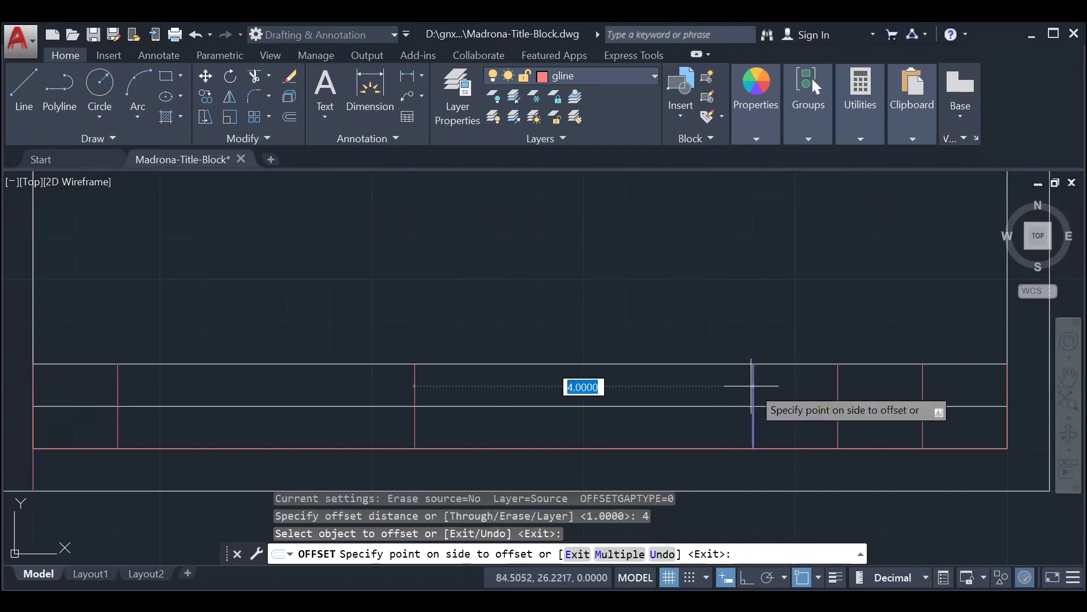
left_click(483, 388)
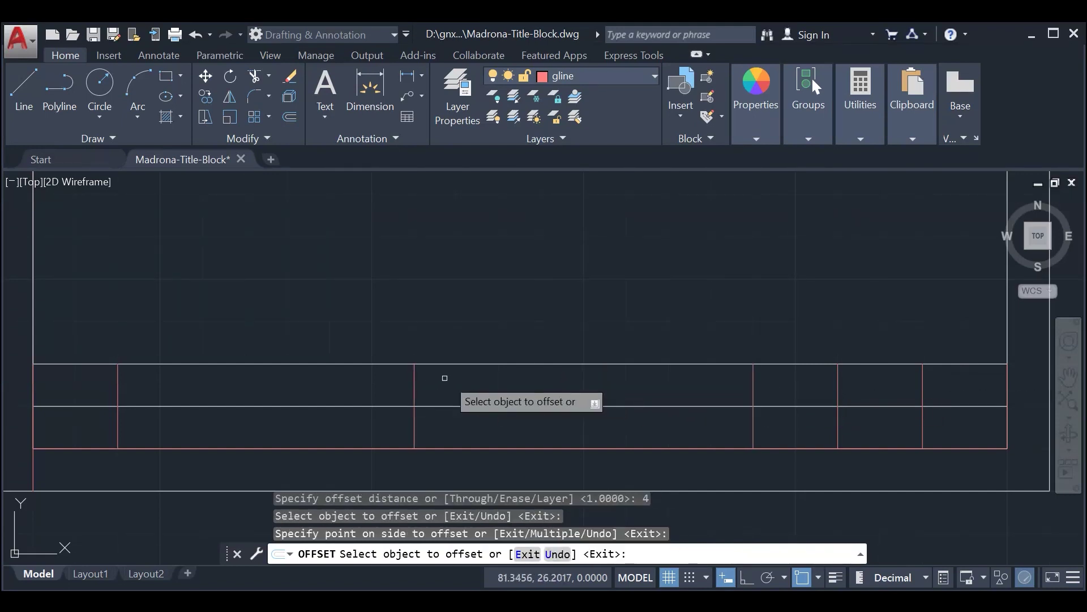
key("Escape")
Step: Move the five vertical divider lines inside the title strip from the gline layer to layer 0
scroll(368, 317, "down", 2)
middle_click_drag(368, 317, 417, 328)
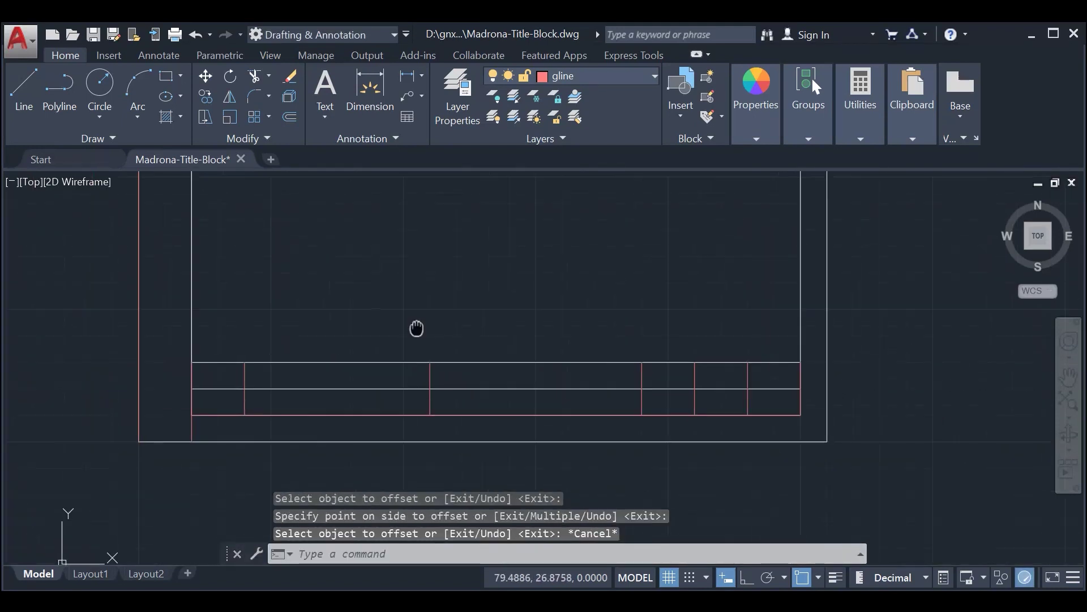
left_click(246, 369)
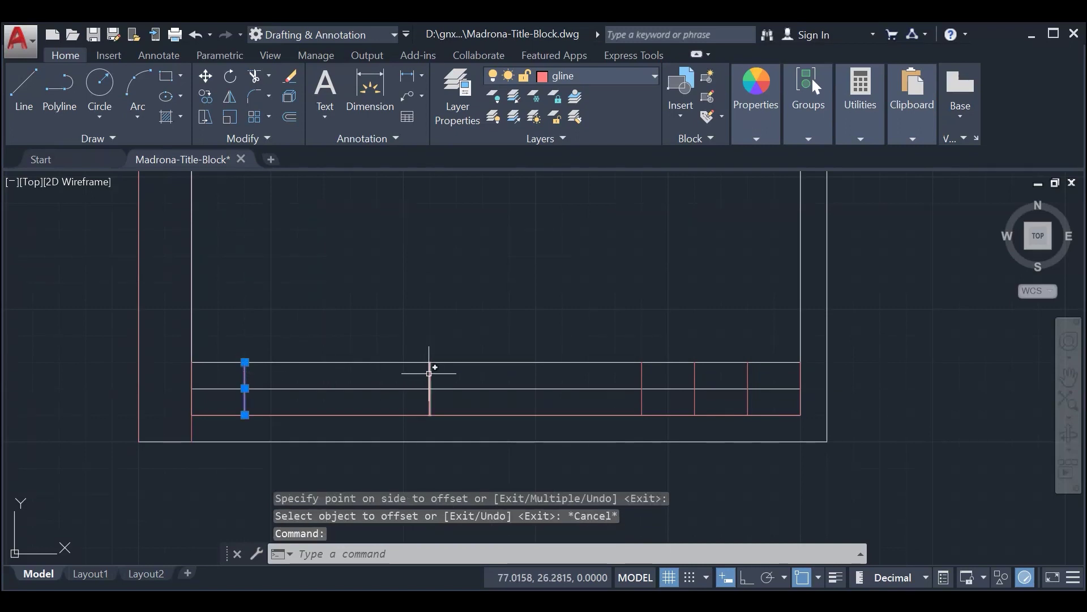
left_click(429, 373)
left_click(642, 376)
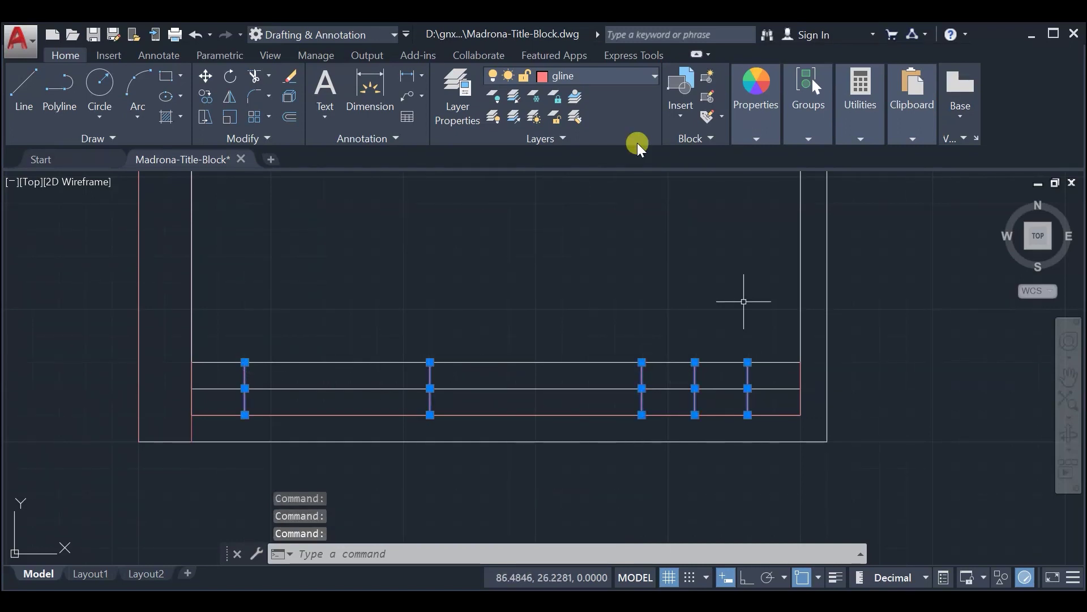
left_click(632, 77)
left_click(606, 97)
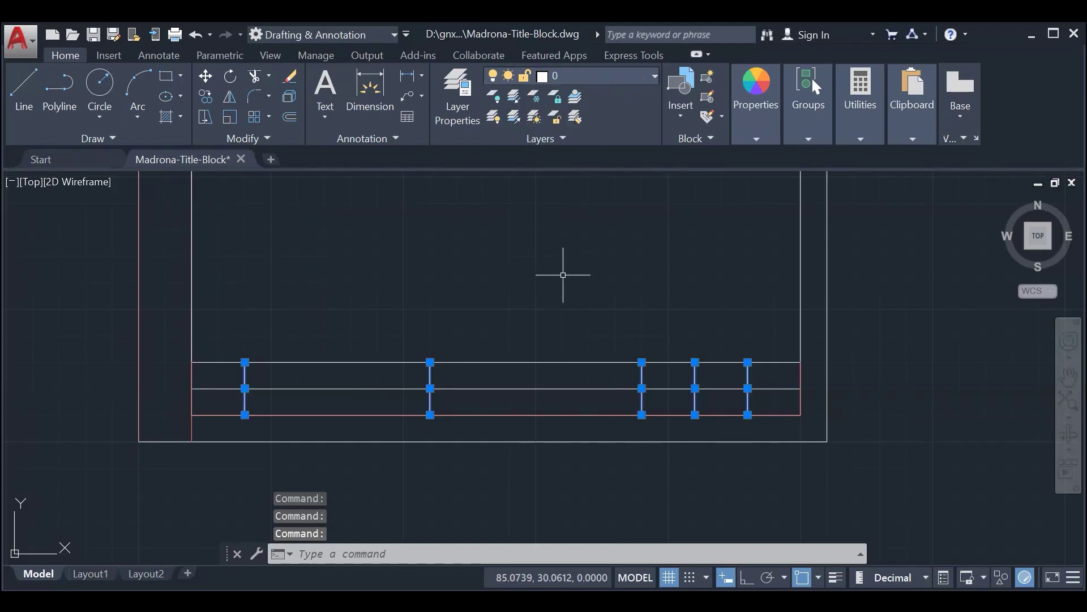
key("Escape")
Step: Trim the middle horizontal line out of the title strip's first and last cells
scroll(500, 311, "down", 4)
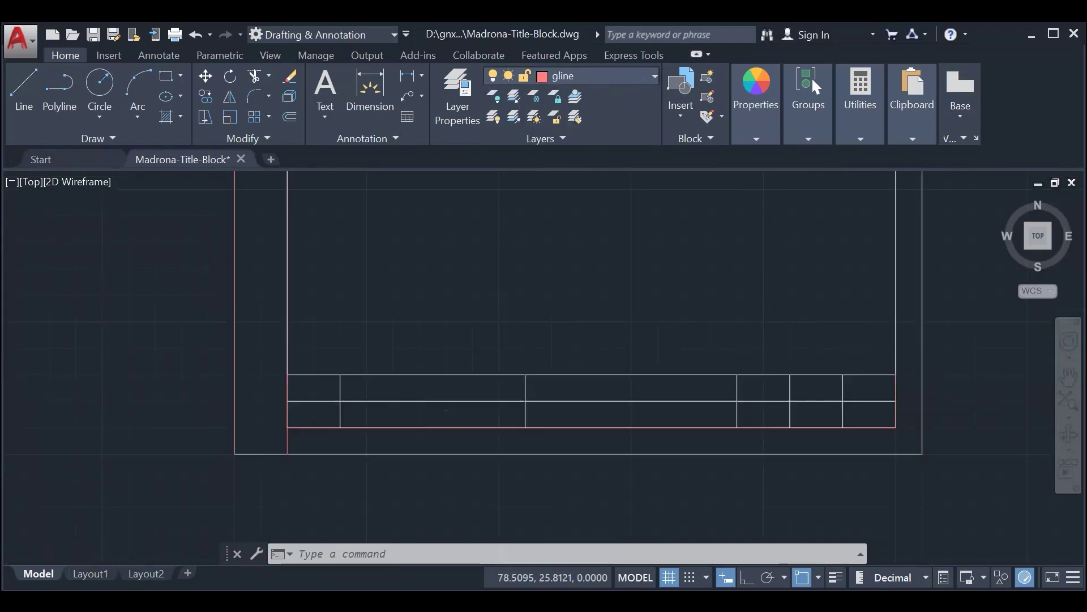
scroll(415, 413, "up", 2)
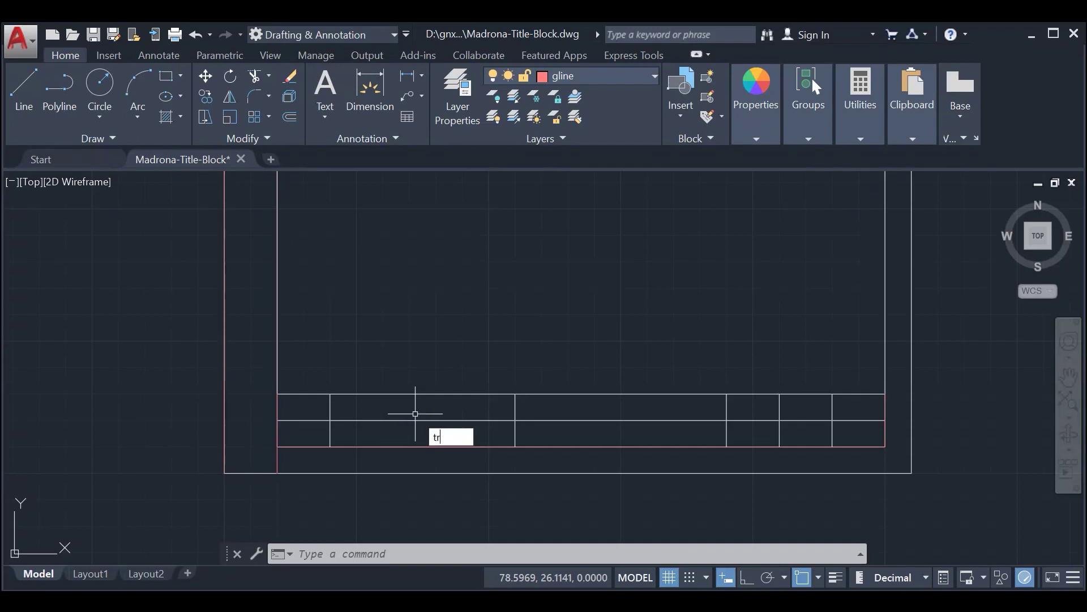
key("Return")
key("Return")
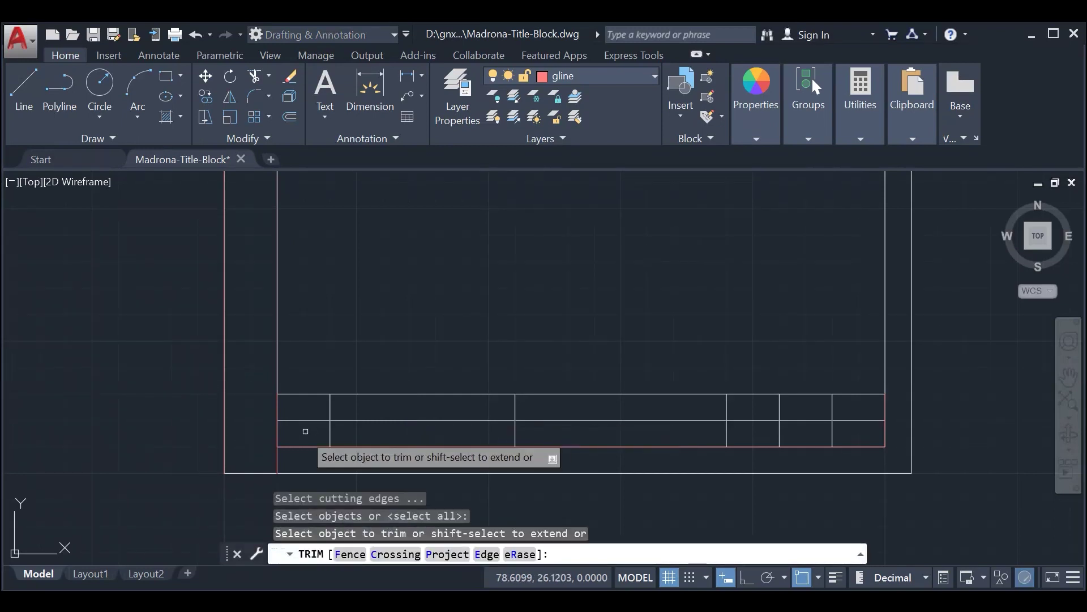
left_click(307, 420)
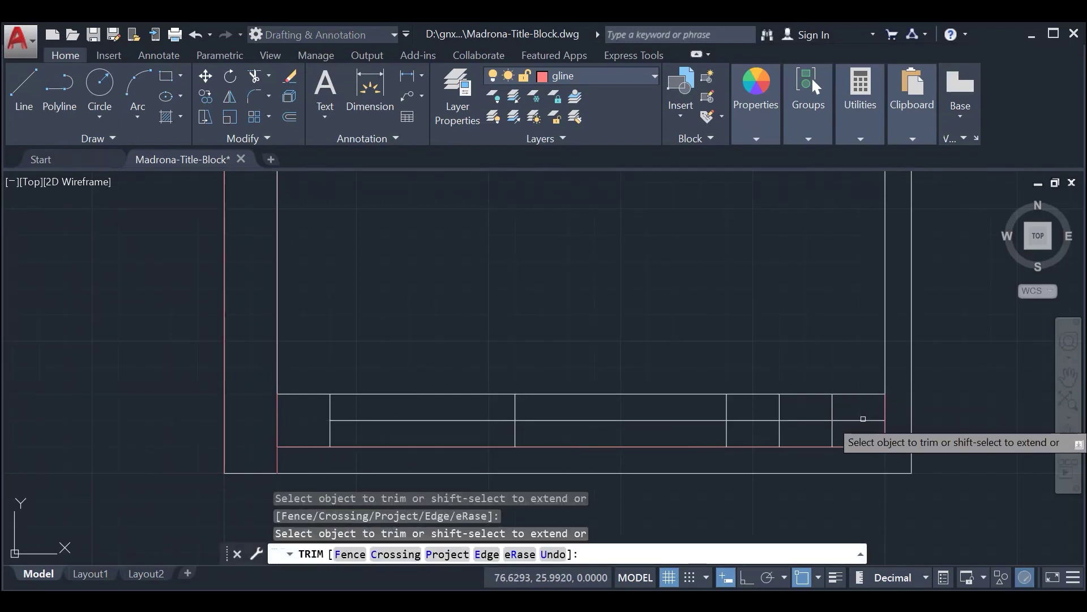
key("Escape")
scroll(713, 359, "up", 2)
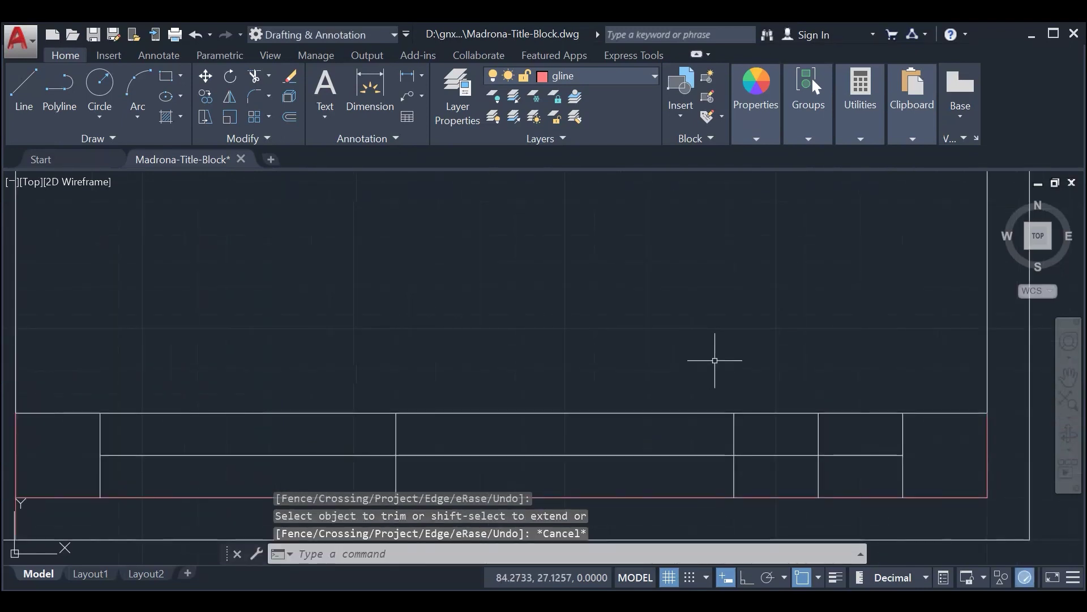
middle_click_drag(713, 359, 736, 374)
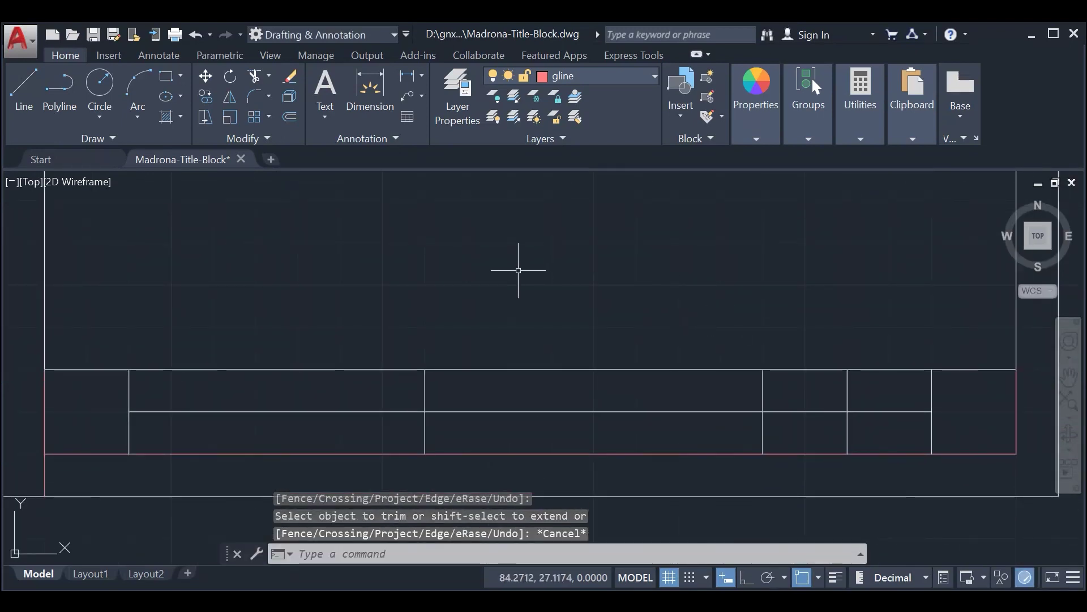
scroll(522, 268, "down", 3)
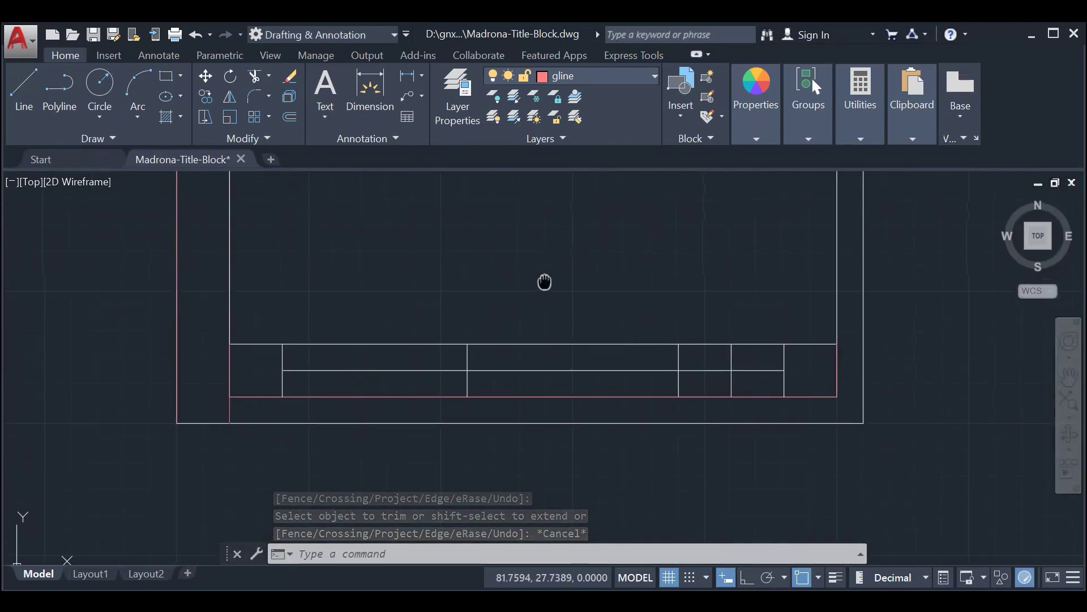
middle_click_drag(546, 284, 546, 315)
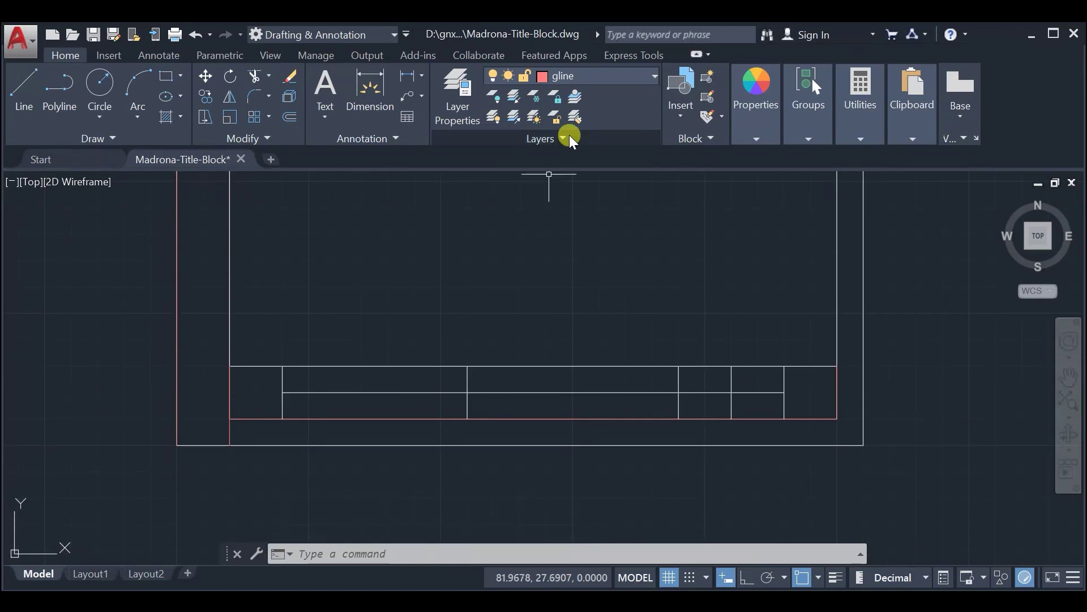
key("Escape")
key("Escape")
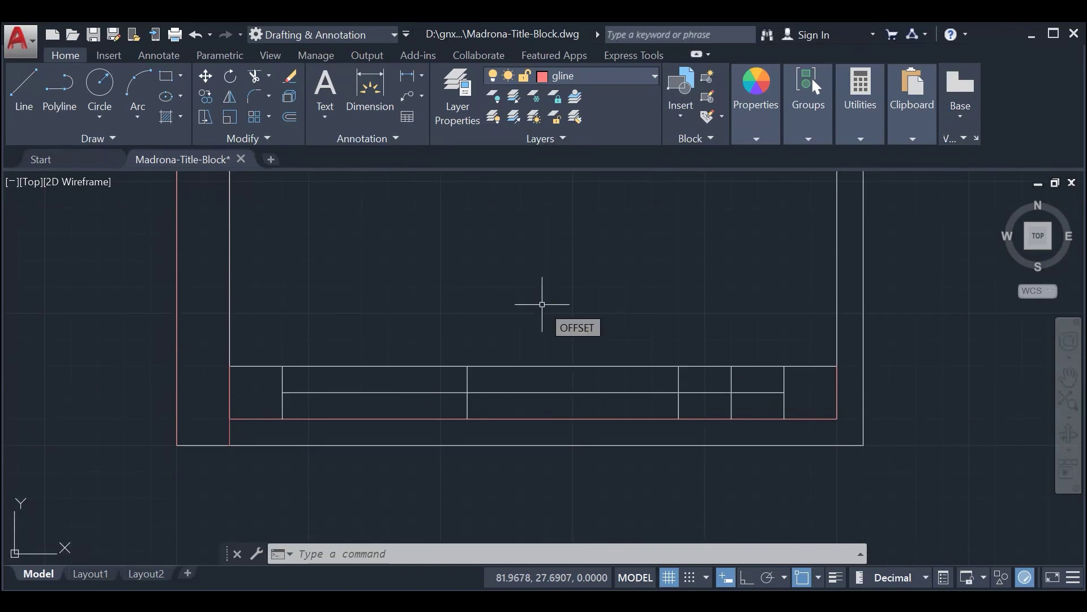
type("l")
key("Return")
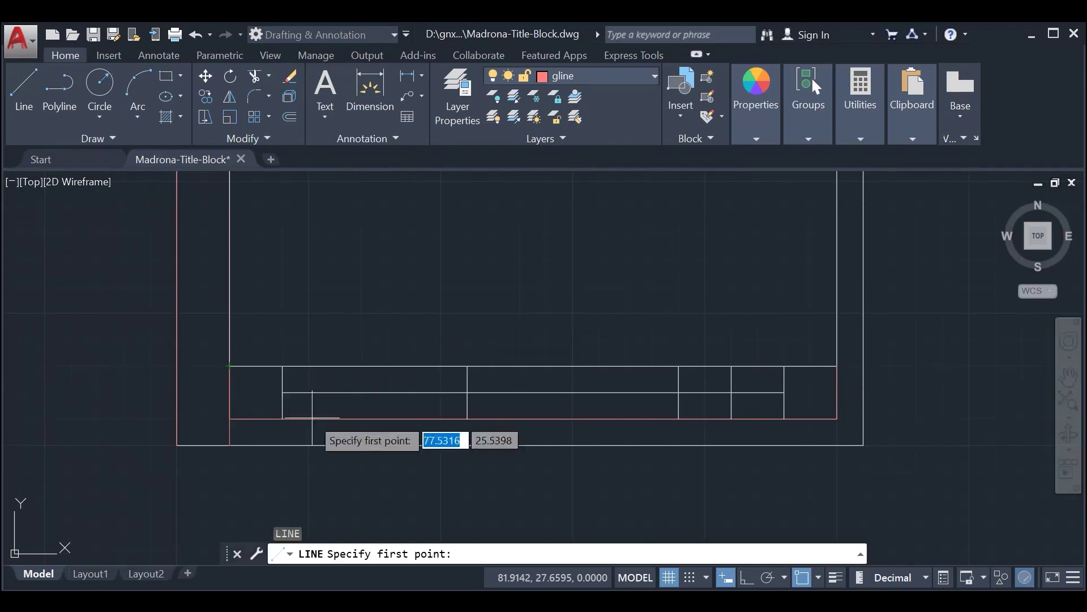
key("Escape")
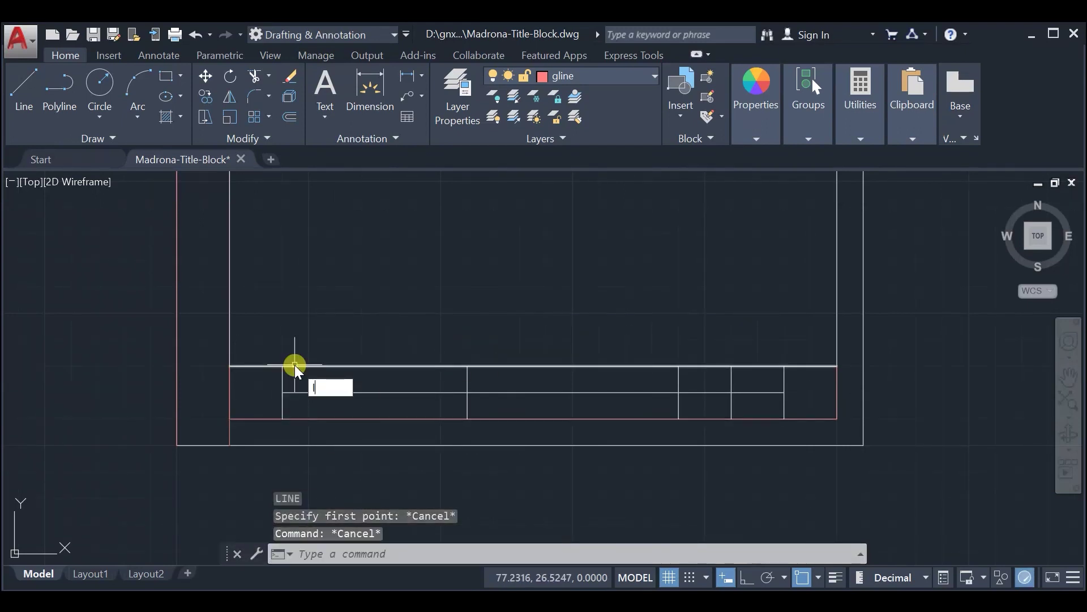
Step: Draw a gline guide along the title strip's upper edge from the inner frame's left side to its right side
key("Return")
left_click(230, 366)
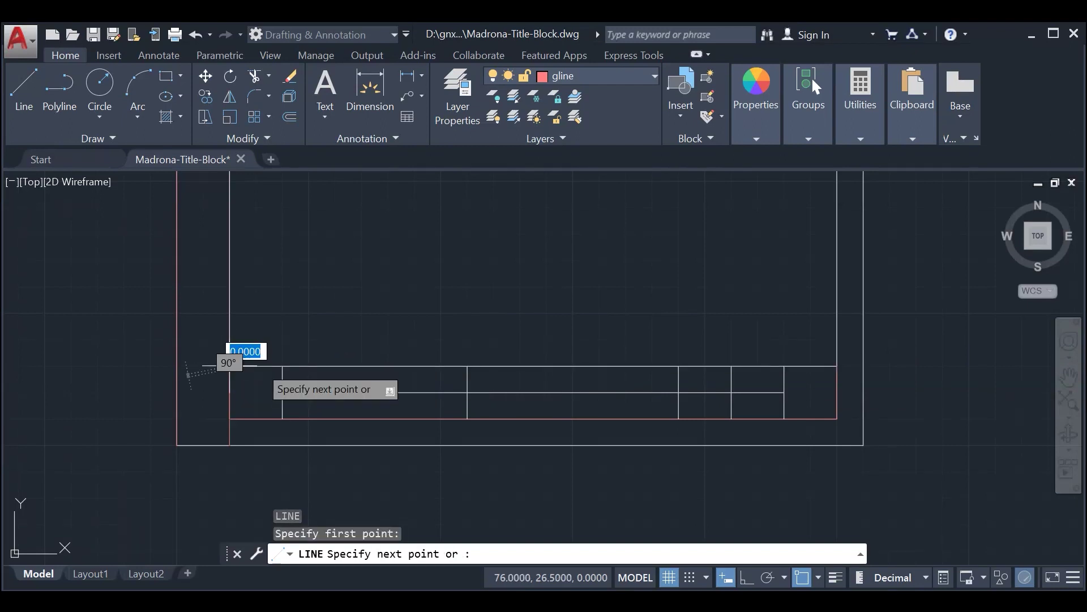
left_click(837, 366)
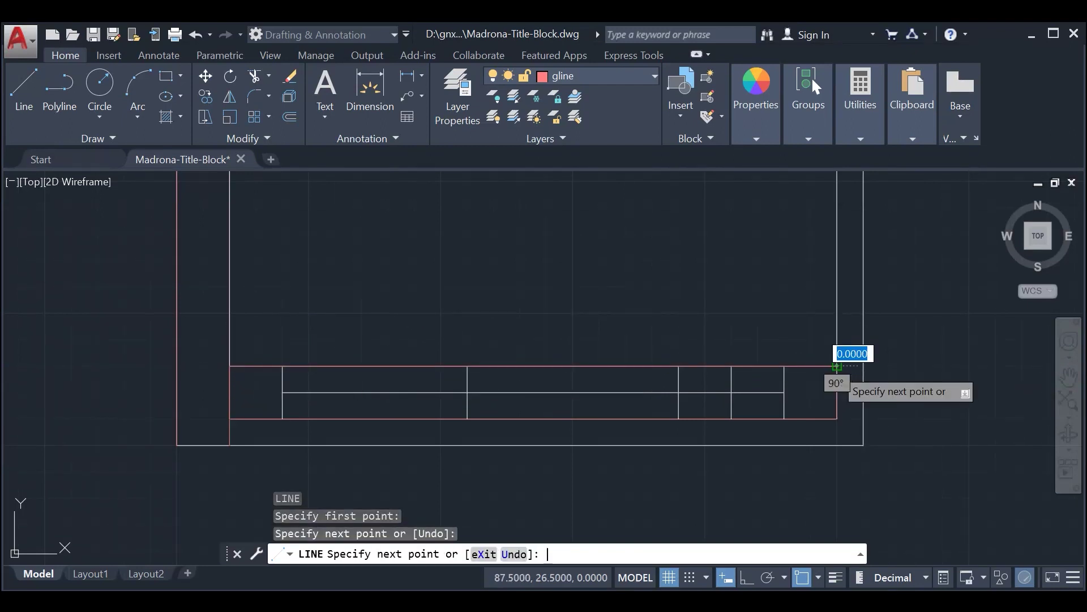
key("Return")
Step: Offset the guides on the title strip's upper and lower edges by 0.0625 toward the inside of the strip
scroll(488, 346, "up", 2)
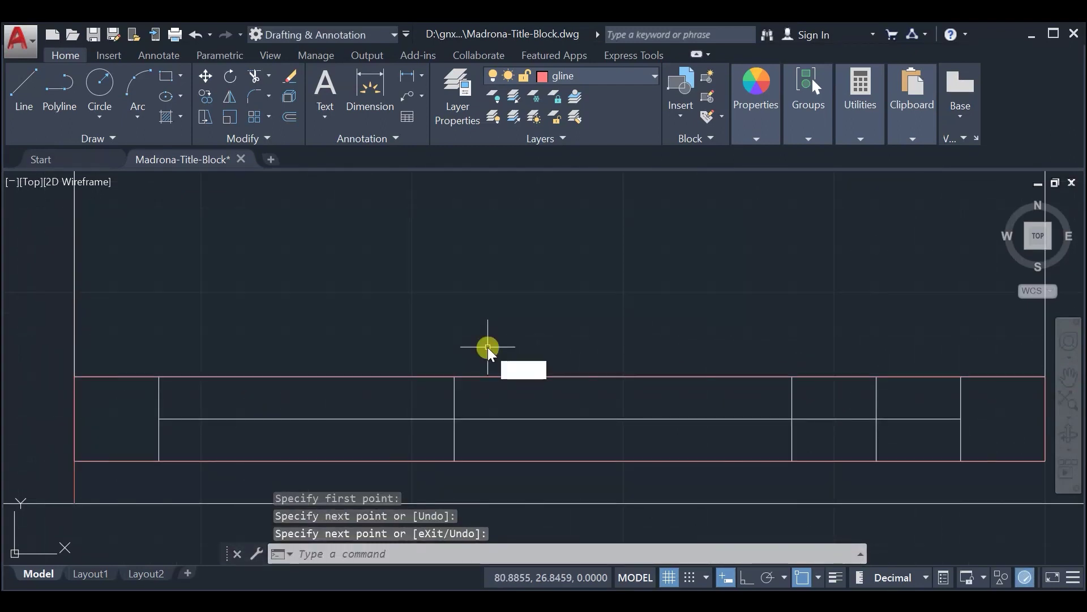
key("Return")
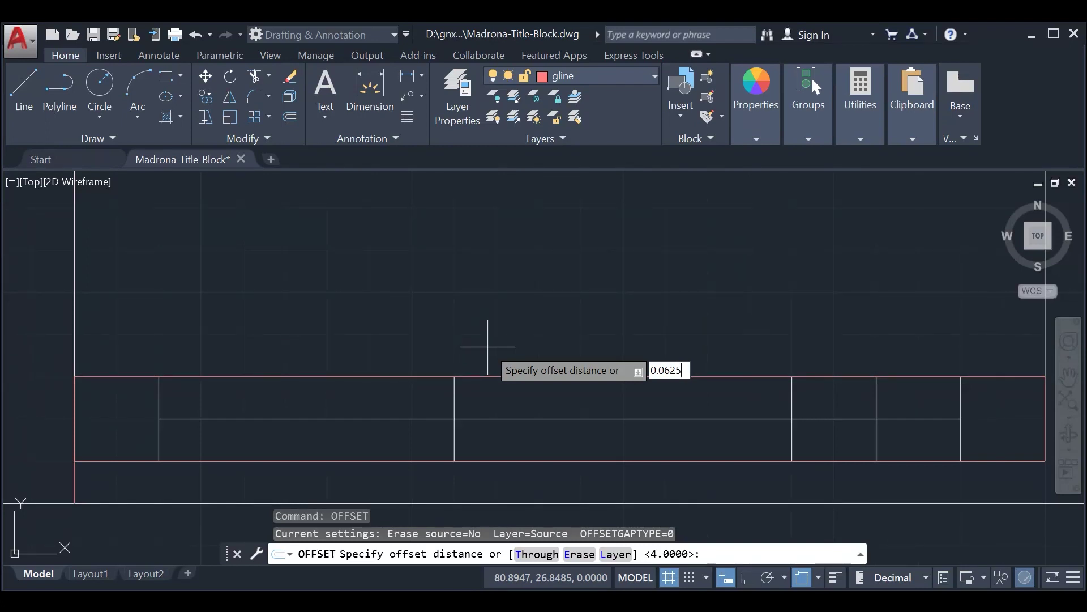
key("Return")
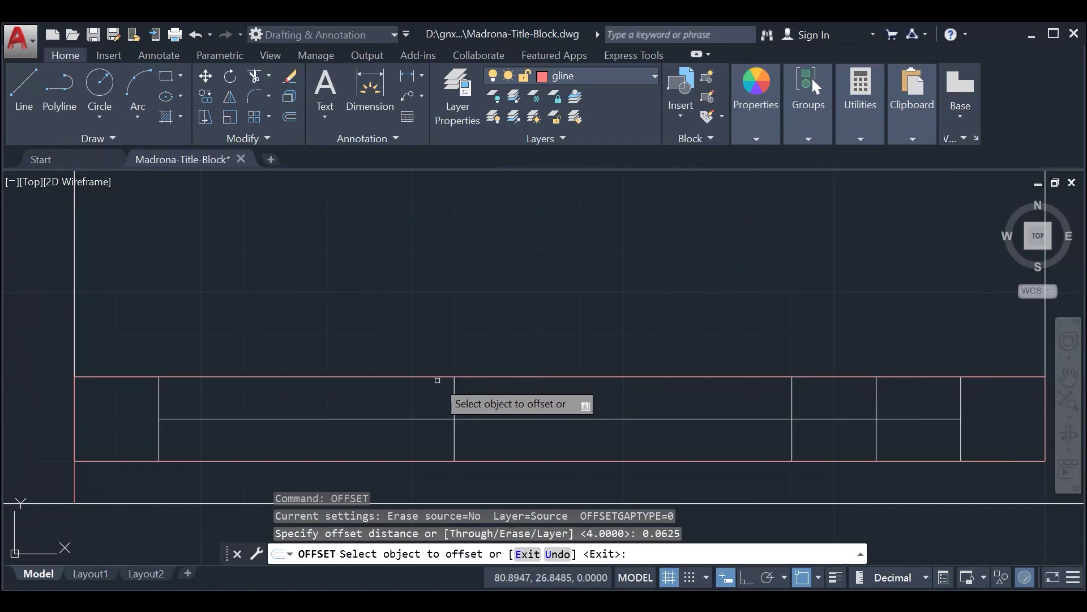
left_click(437, 378)
left_click(433, 388)
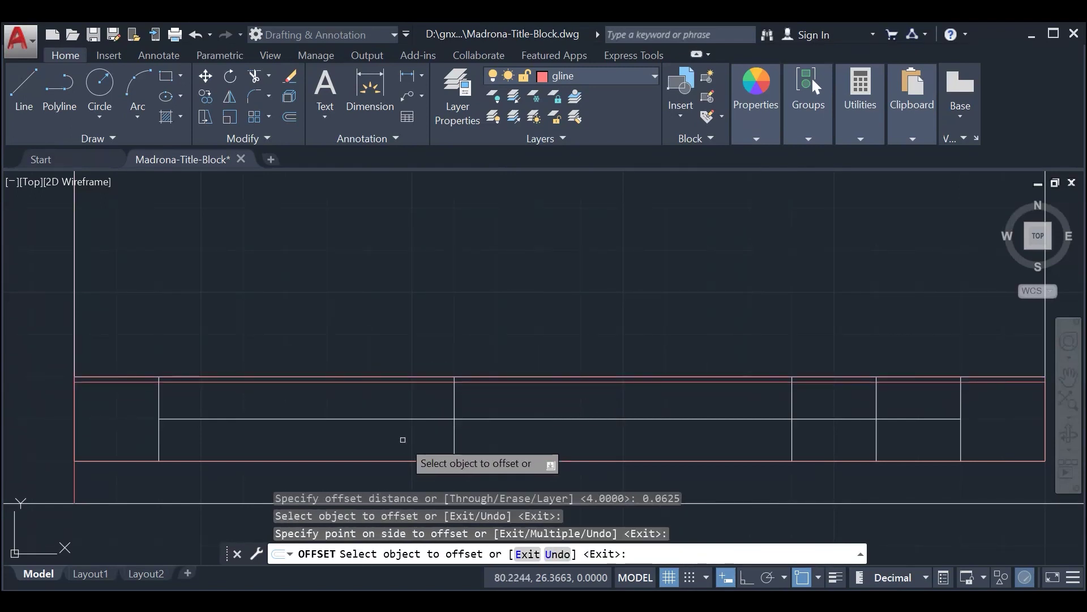
middle_click_drag(403, 439, 425, 401)
left_click(418, 421)
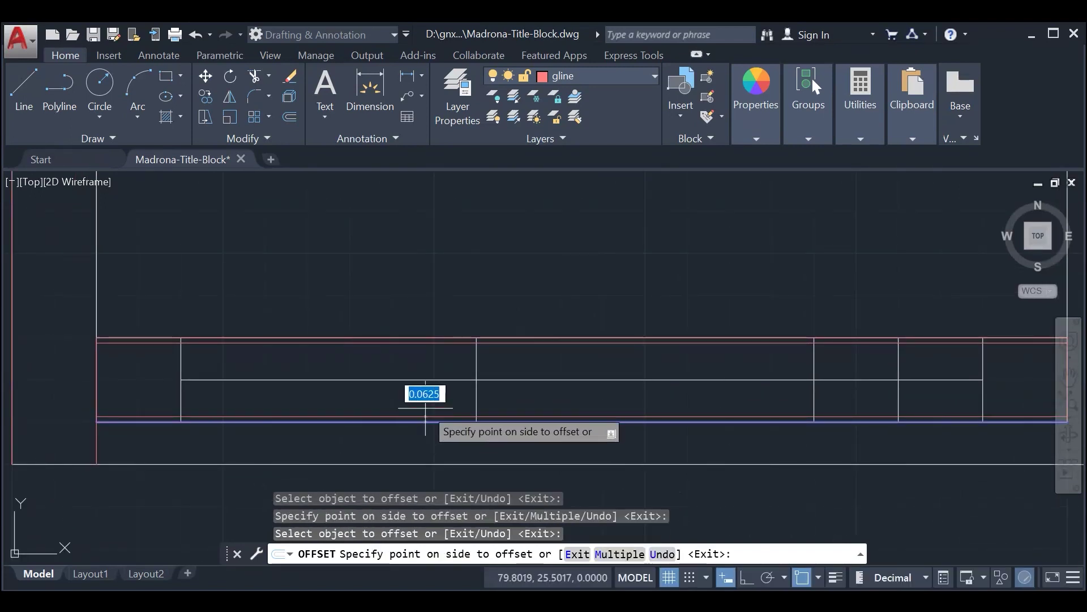
left_click(425, 408)
key("Escape")
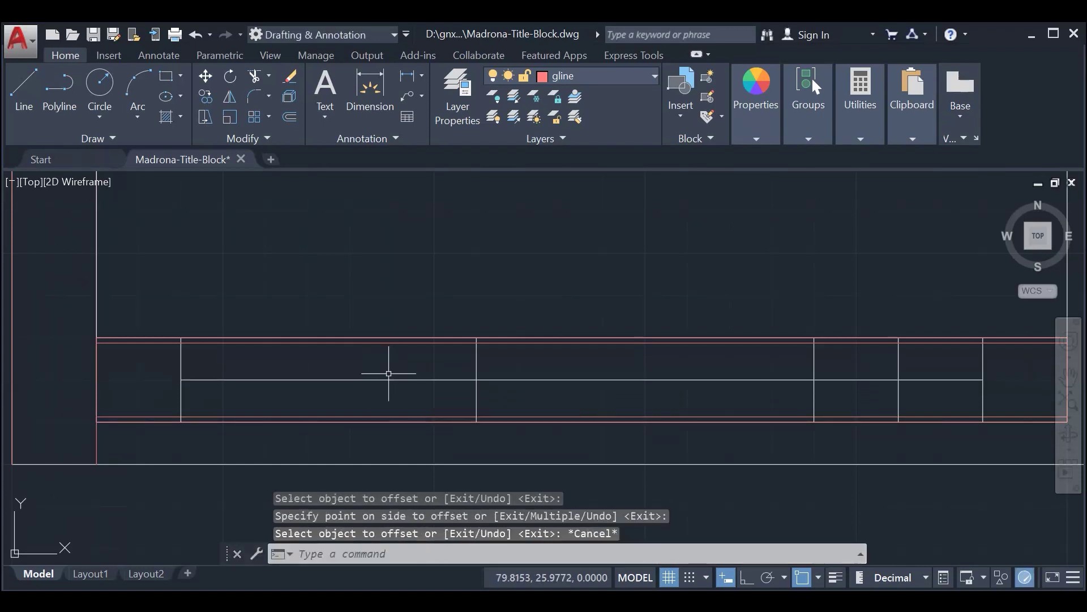
Step: Draw a gline guide over the strip's middle horizontal line from the first vertical divider to the last one
type("l")
key("Return")
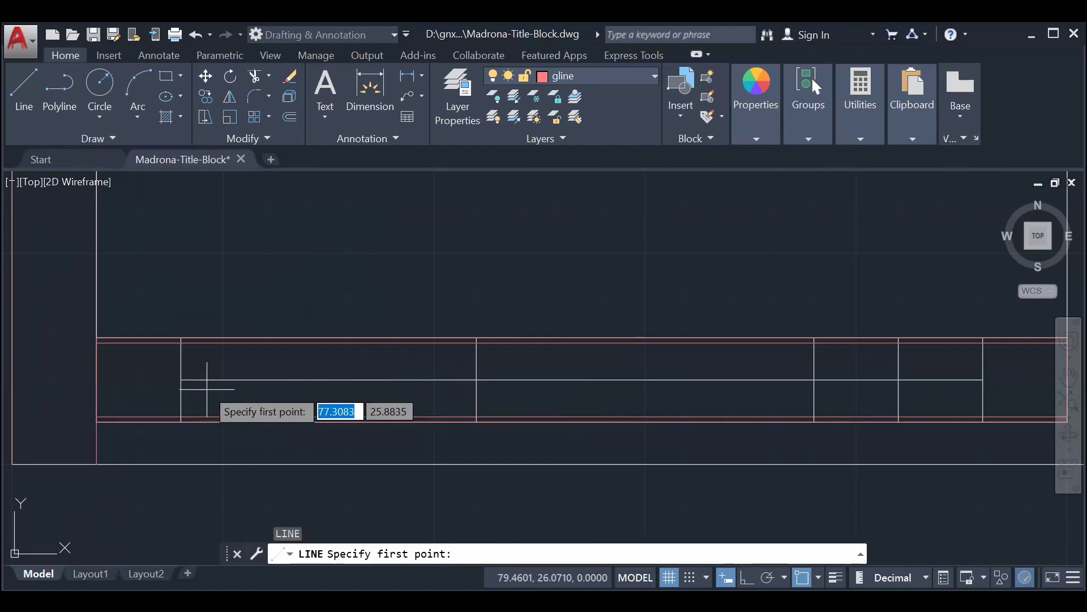
left_click(181, 380)
scroll(787, 380, "down", 2)
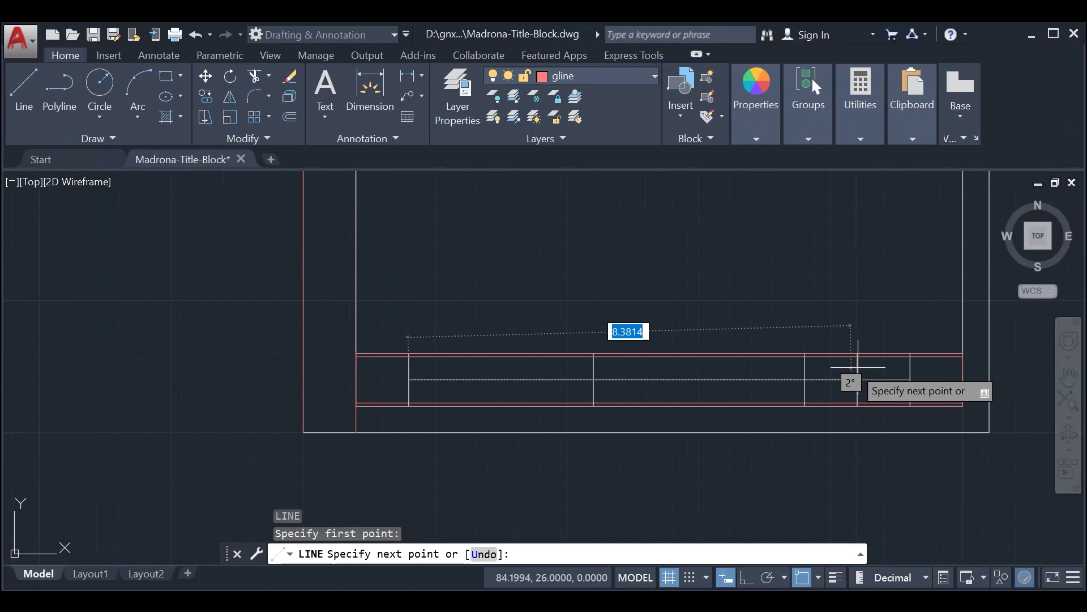
left_click(906, 379)
key("Return")
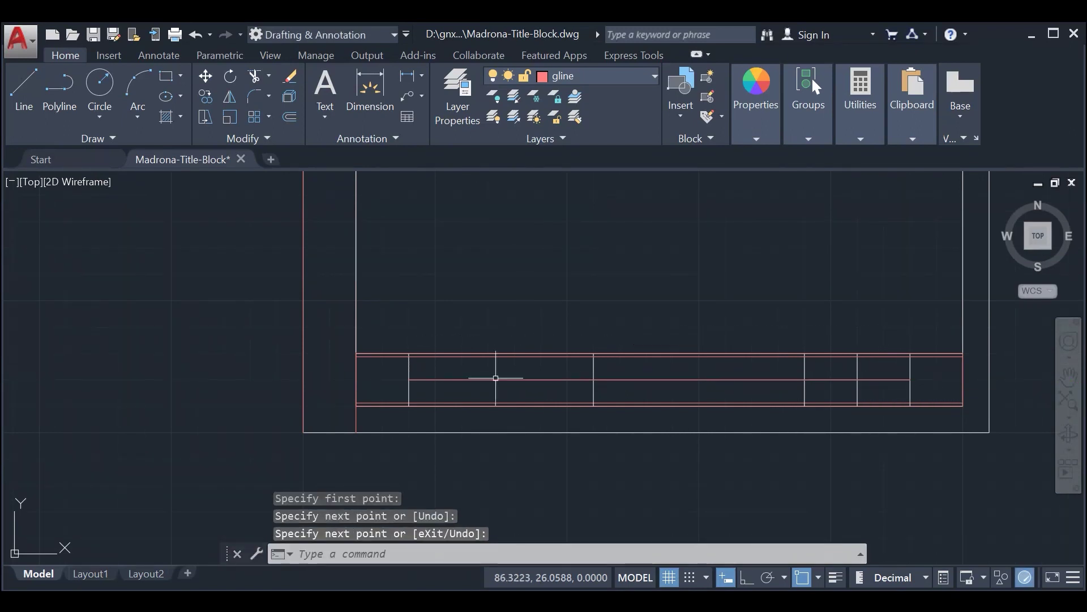
Step: Offset the middle horizontal guide by 0.0625 both upward and downward
scroll(469, 387, "up", 2)
key("Return")
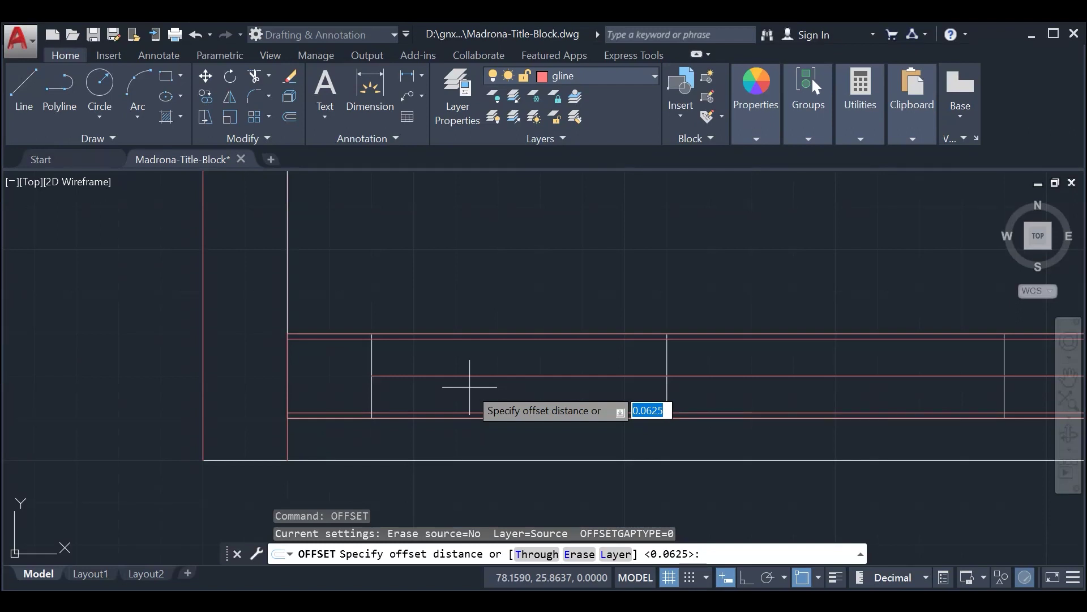
key("Return")
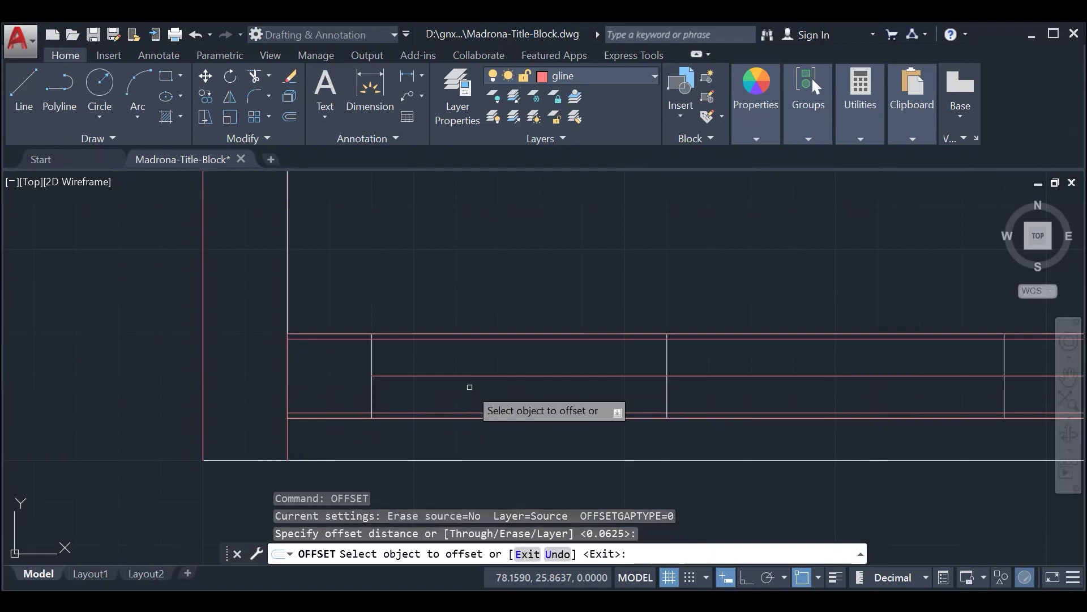
left_click(501, 375)
left_click(501, 369)
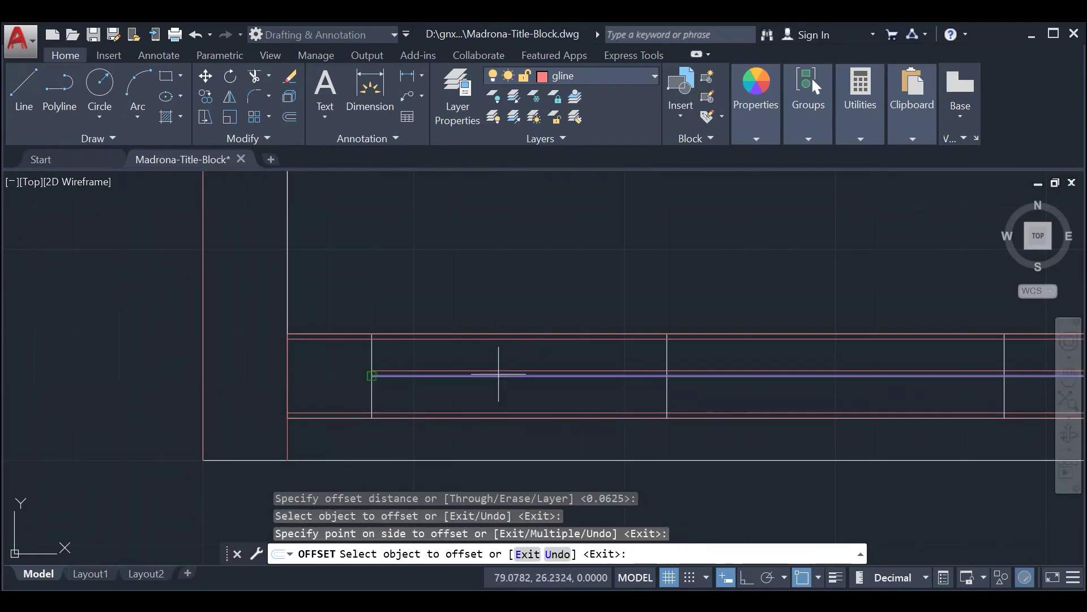
left_click(498, 375)
left_click(492, 386)
key("Escape")
scroll(491, 390, "up", 2)
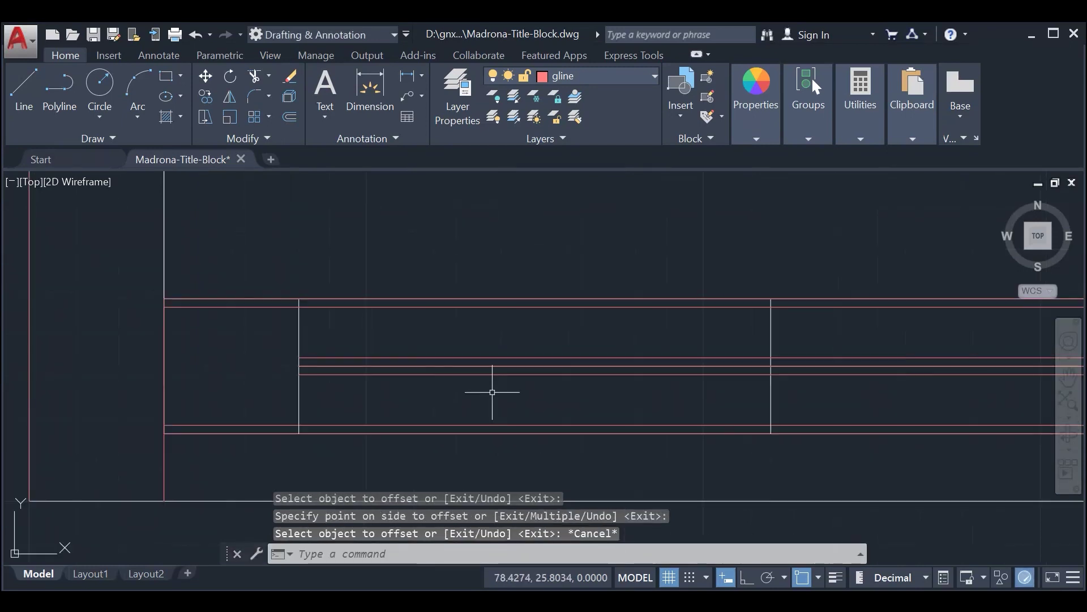
Step: Draw a gline guide over the title strip's first vertical divider, from the strip's lower edge to its upper edge
scroll(493, 392, "down", 3)
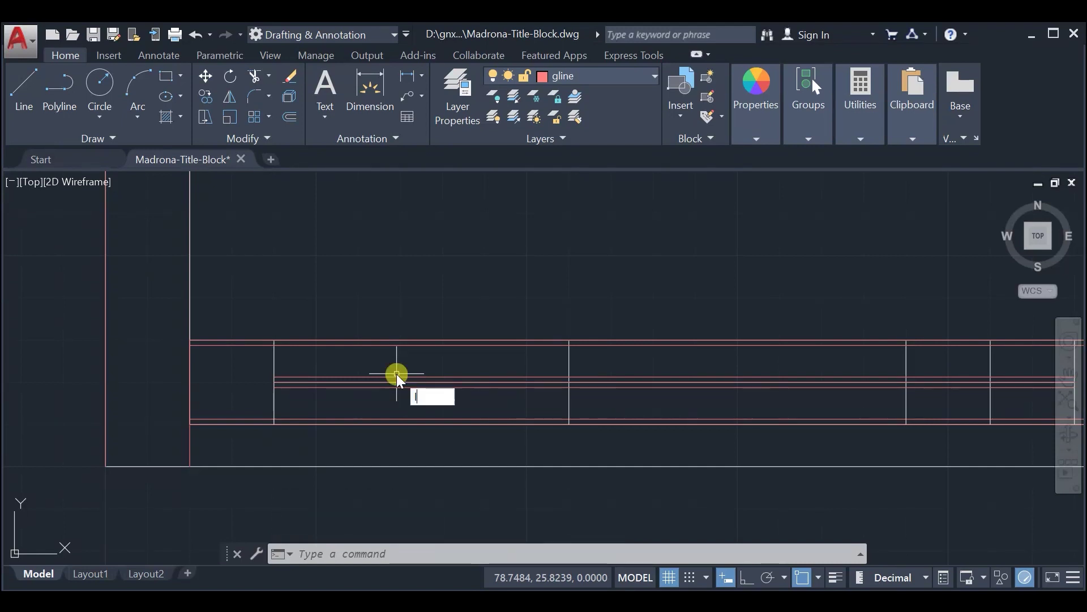
type("l")
key("Return")
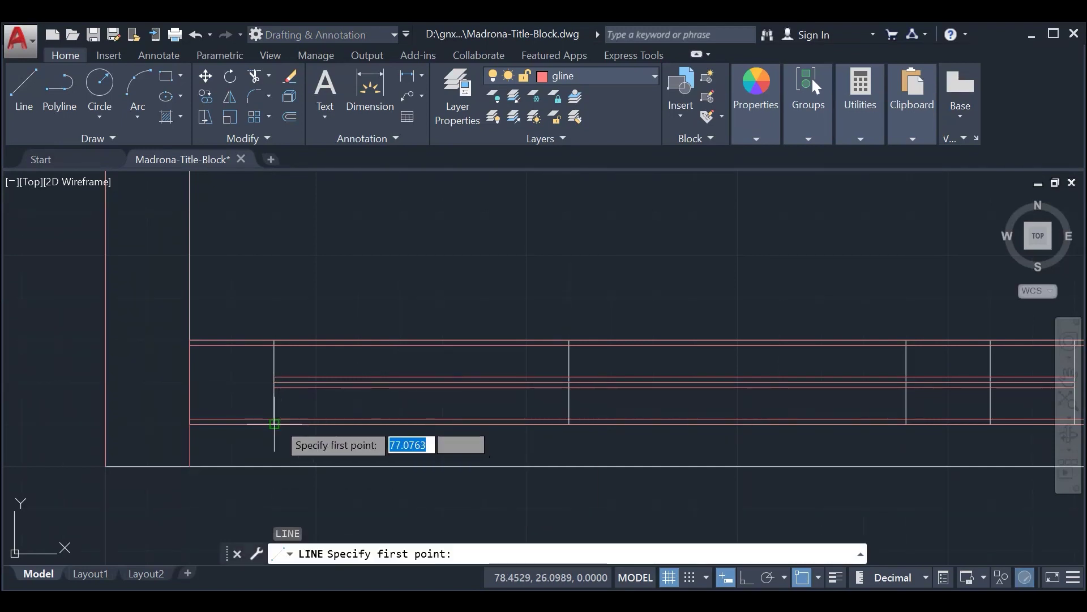
left_click(274, 423)
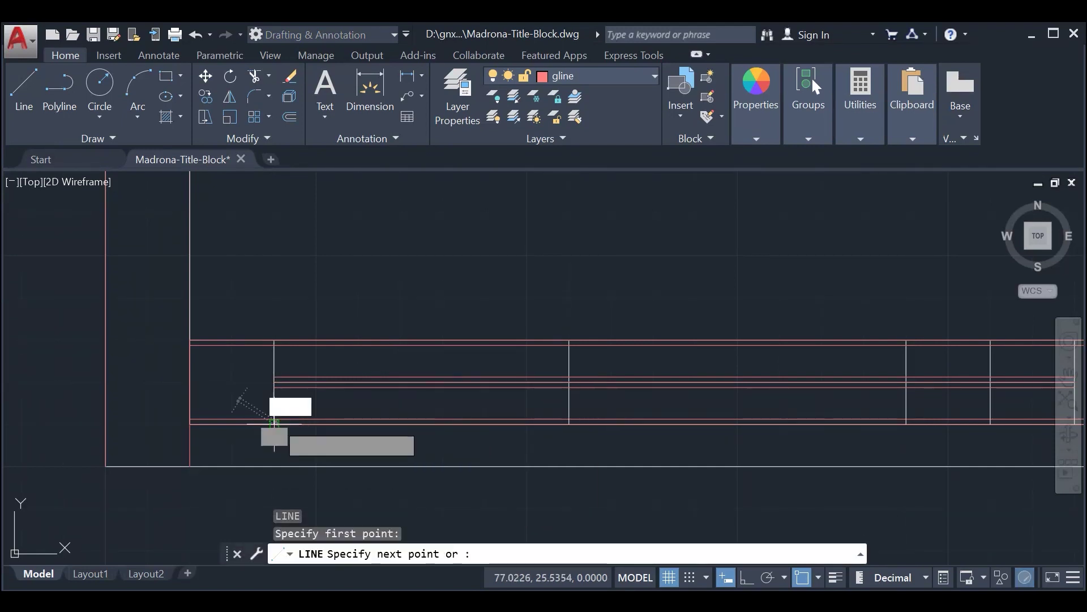
left_click(274, 340)
key("Return")
Step: Draw full-height gline guides over the title strip's second and third vertical dividers
key("Return")
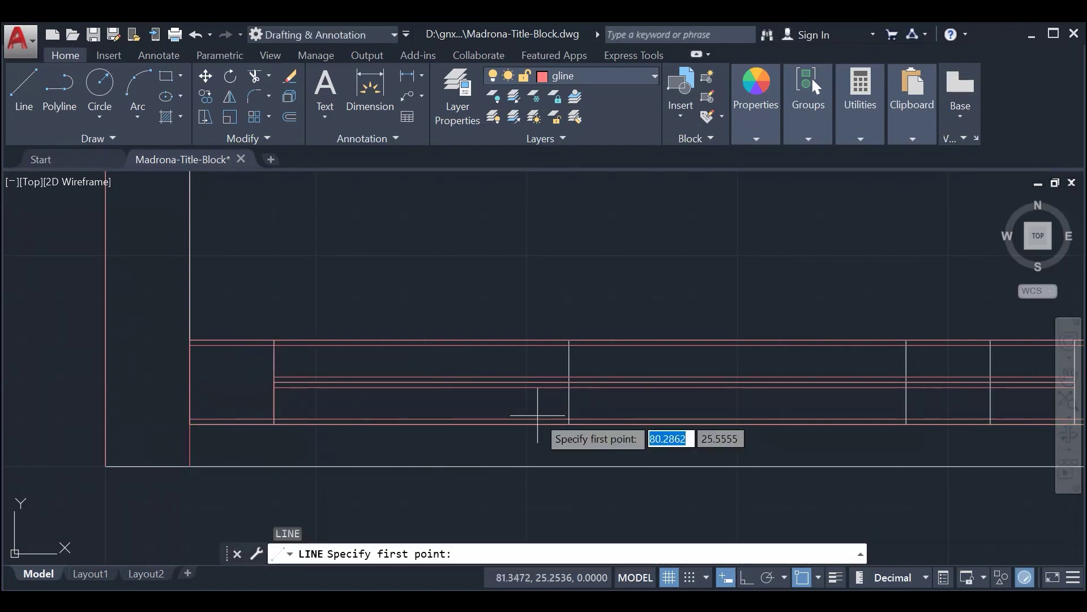
left_click(569, 424)
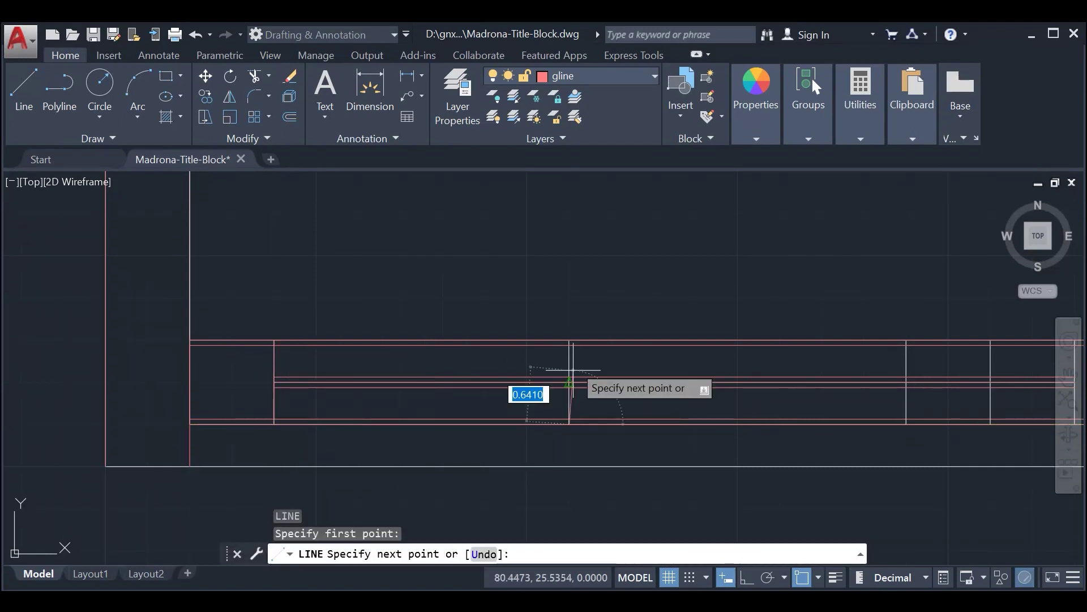
left_click(569, 340)
key("Return")
middle_click_drag(746, 360, 592, 375)
key("Return")
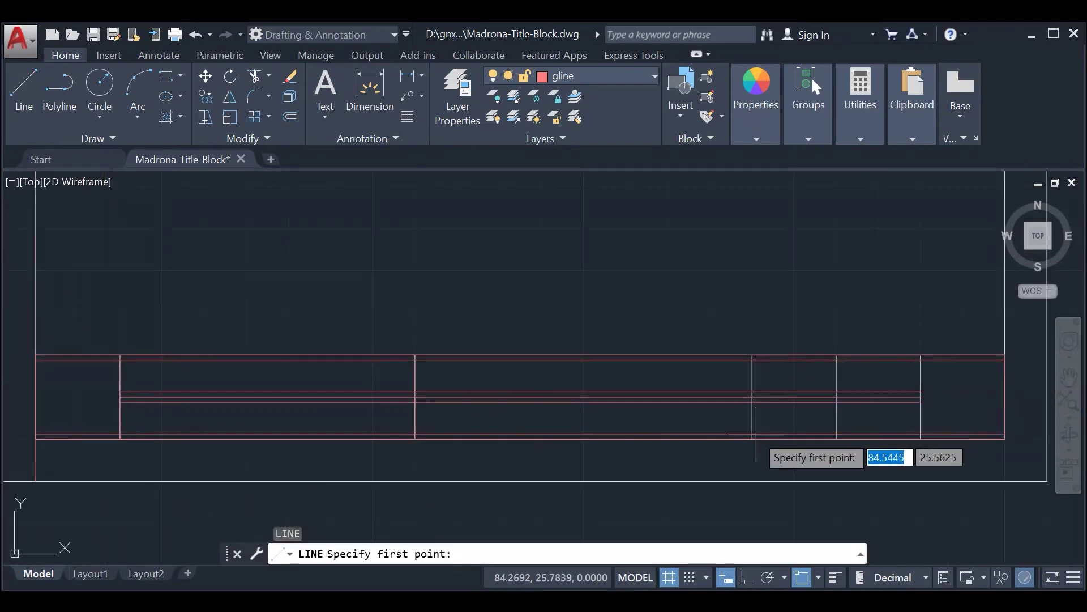
left_click(752, 436)
left_click(752, 354)
key("Return")
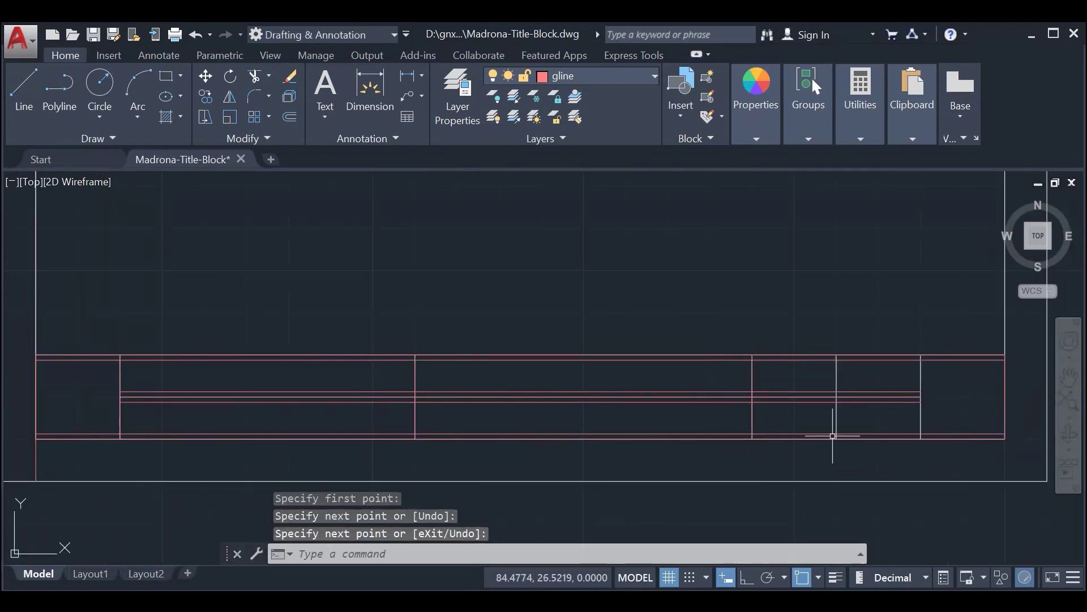
Step: Draw full-height gline guides over the title strip's fourth and fifth vertical dividers
key("Return")
left_click(835, 437)
left_click(836, 355)
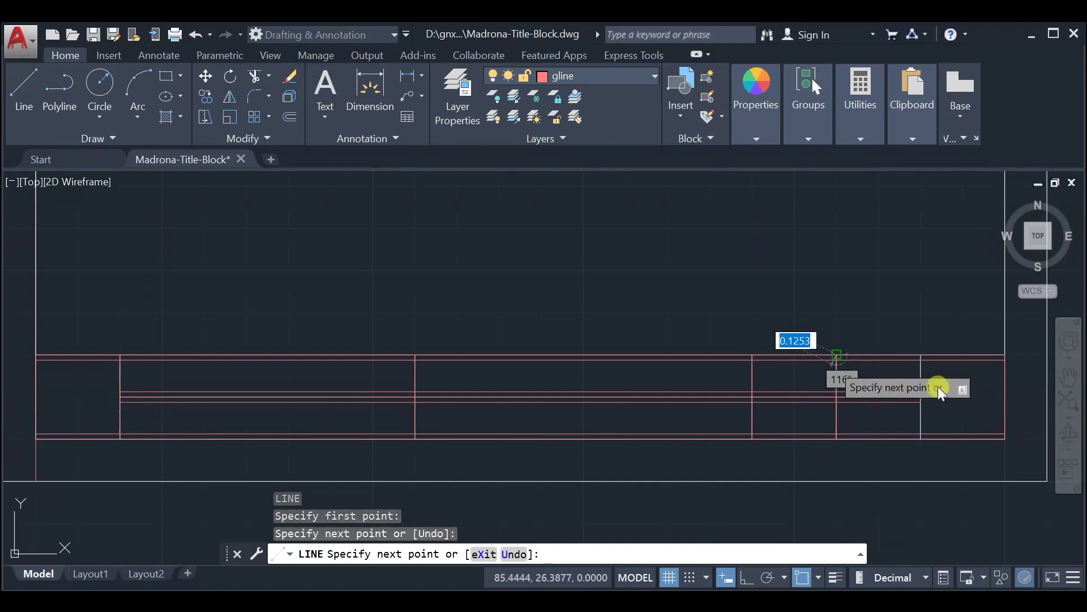
key("Return")
key("Return")
left_click(921, 437)
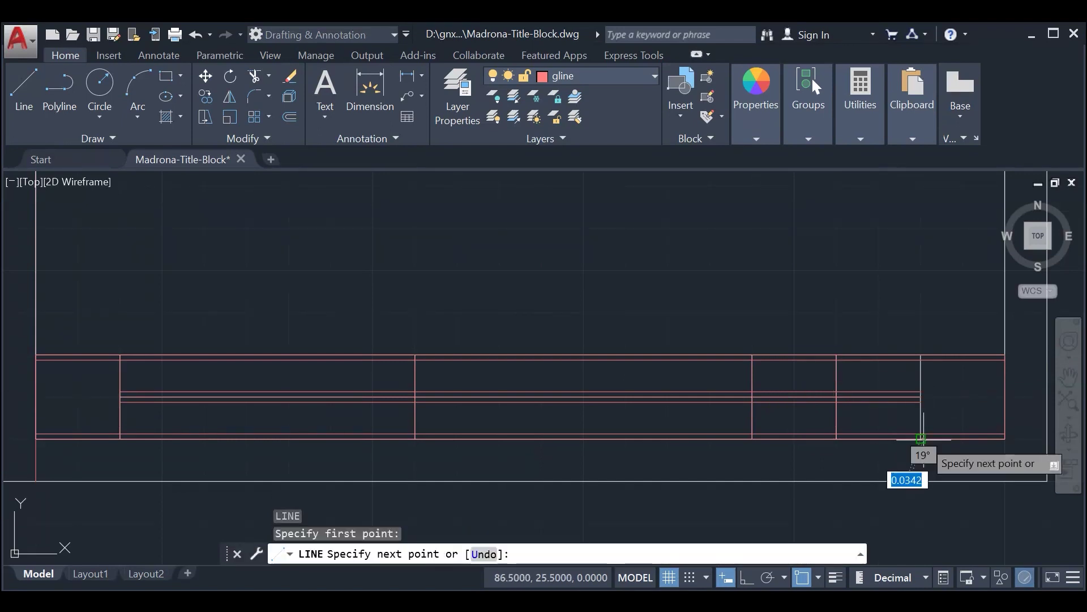
left_click(921, 355)
key("Return")
Step: Offset the first divider's guide by 0.0625 to its right and the second divider's guide by 0.0625 to both sides
middle_click_drag(309, 345, 437, 369)
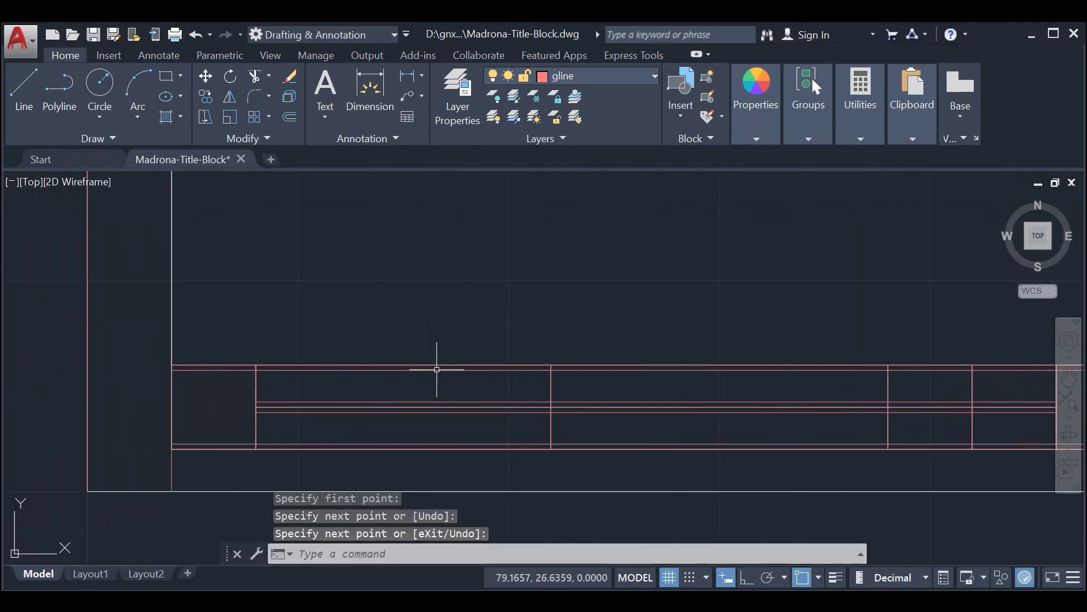
type("of")
key("Return")
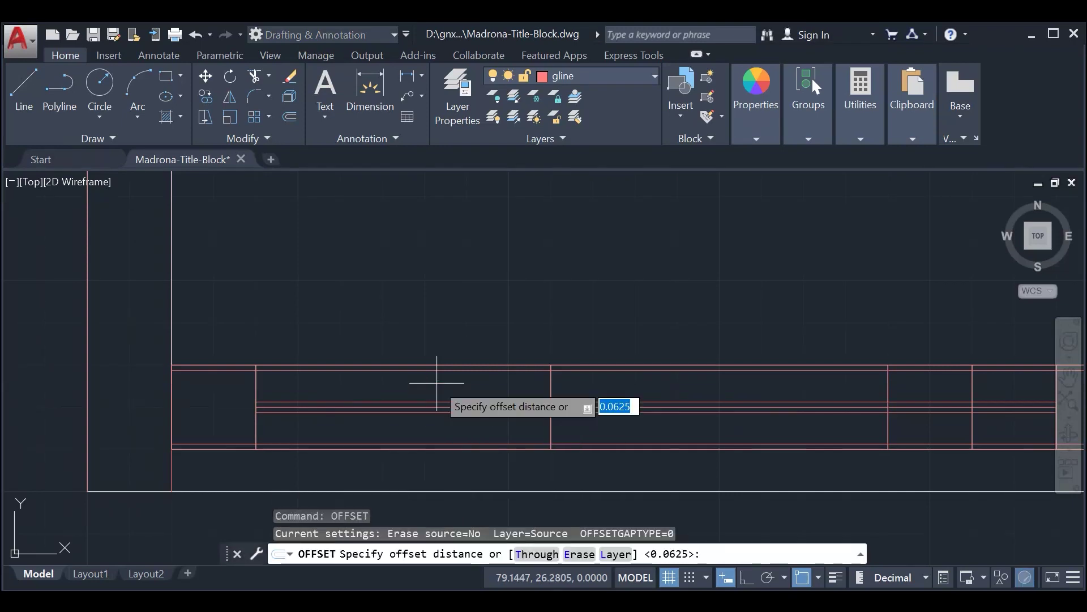
key("Return")
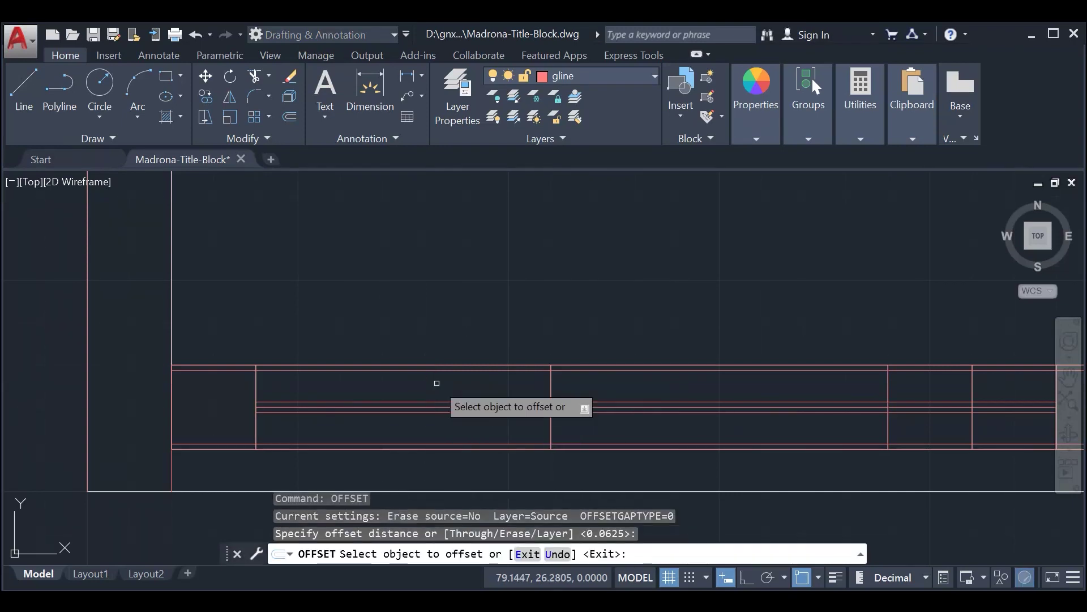
left_click(255, 385)
left_click(308, 384)
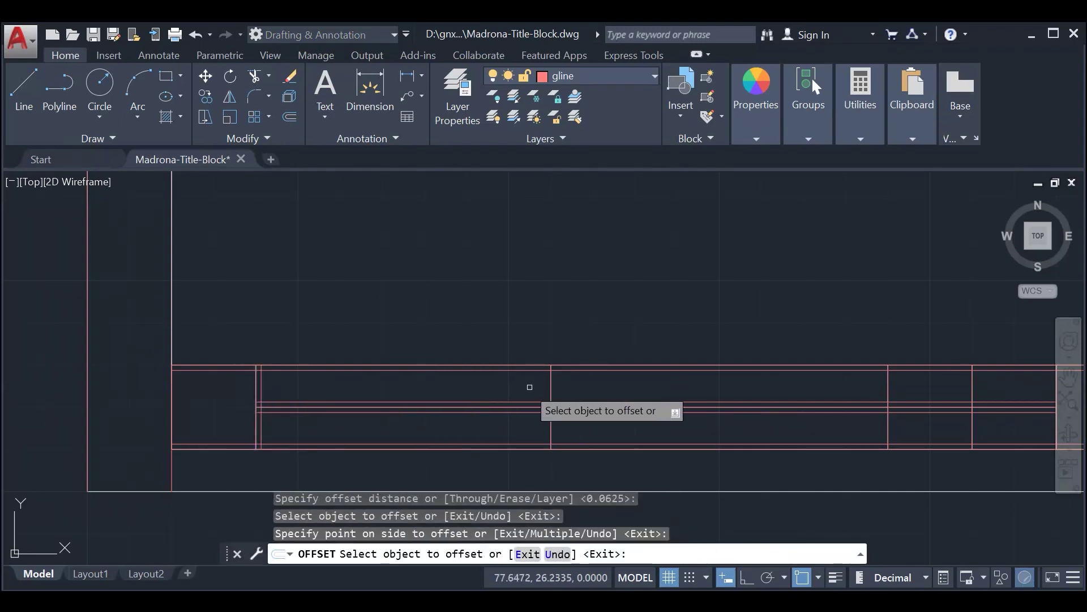
left_click(550, 387)
left_click(548, 391)
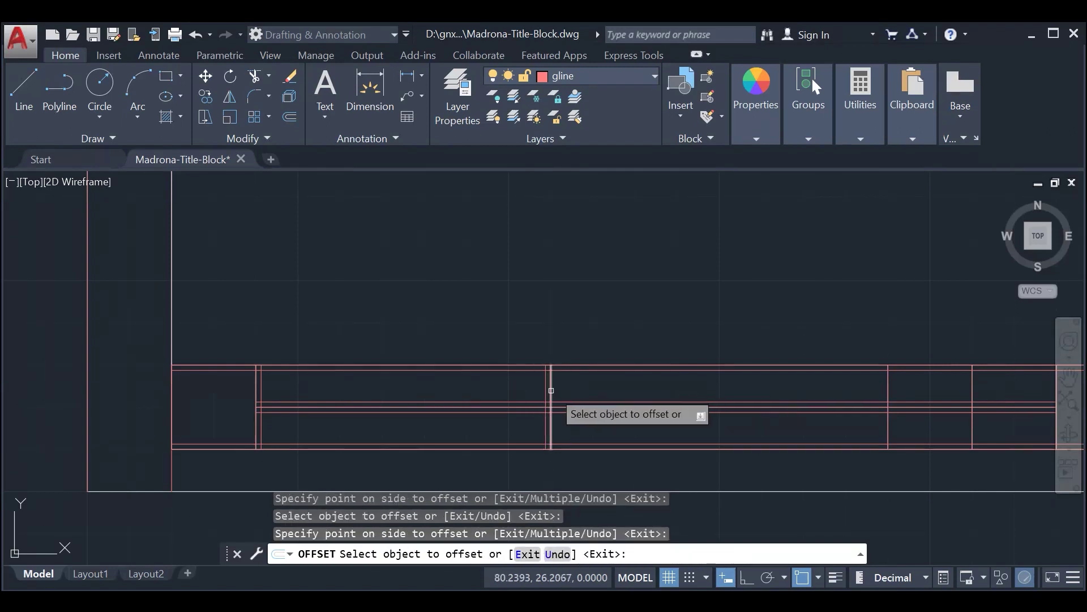
Step: Offset the third divider's guide by 0.0625 to both its left and its right
middle_click_drag(643, 388, 477, 377)
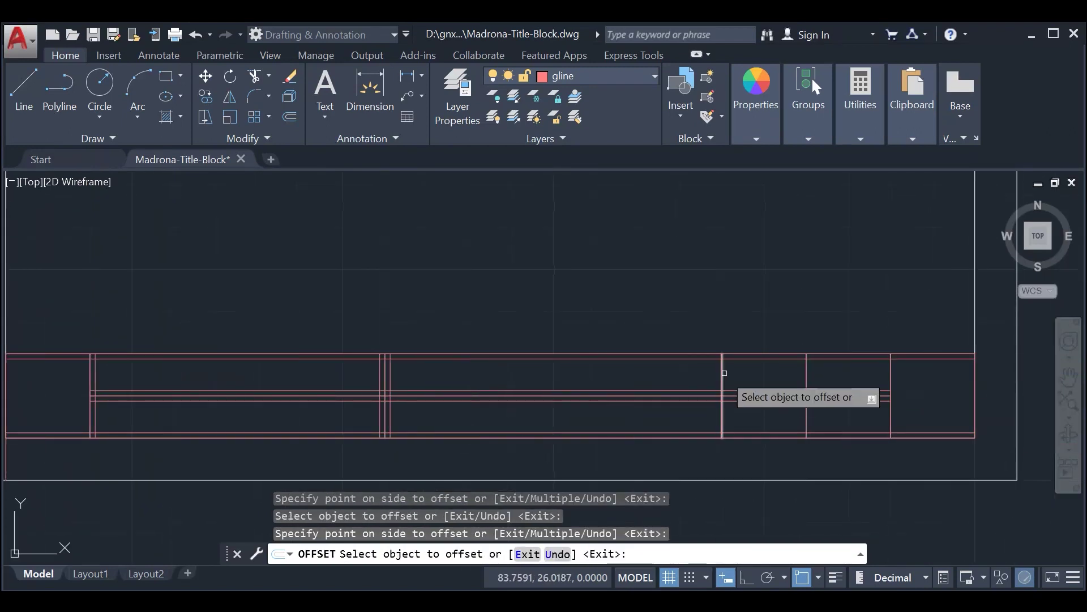
left_click(722, 372)
left_click(730, 376)
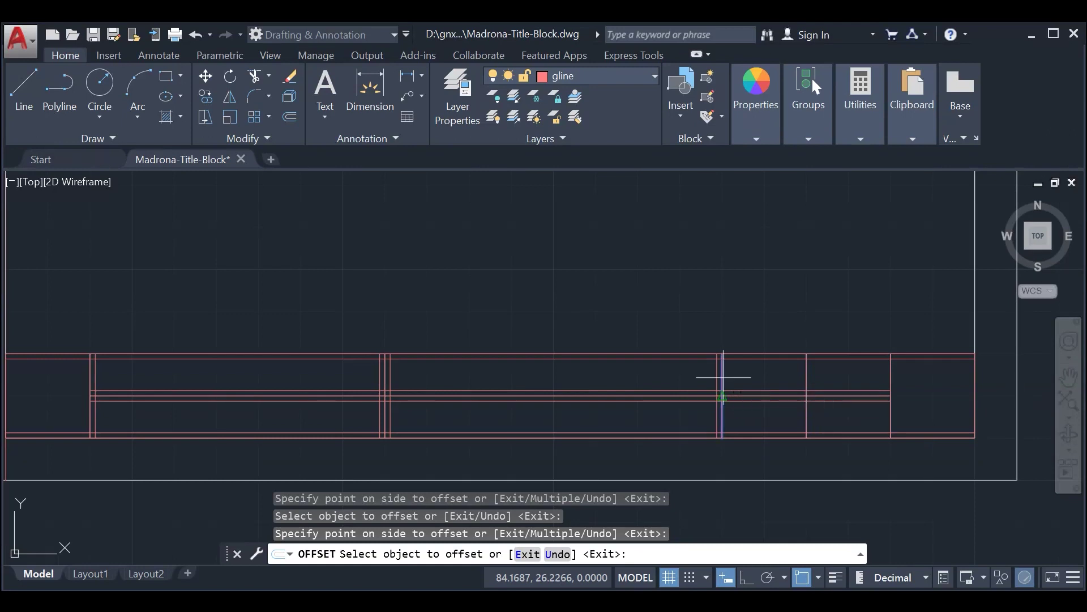
left_click(722, 377)
left_click(726, 379)
left_click(806, 371)
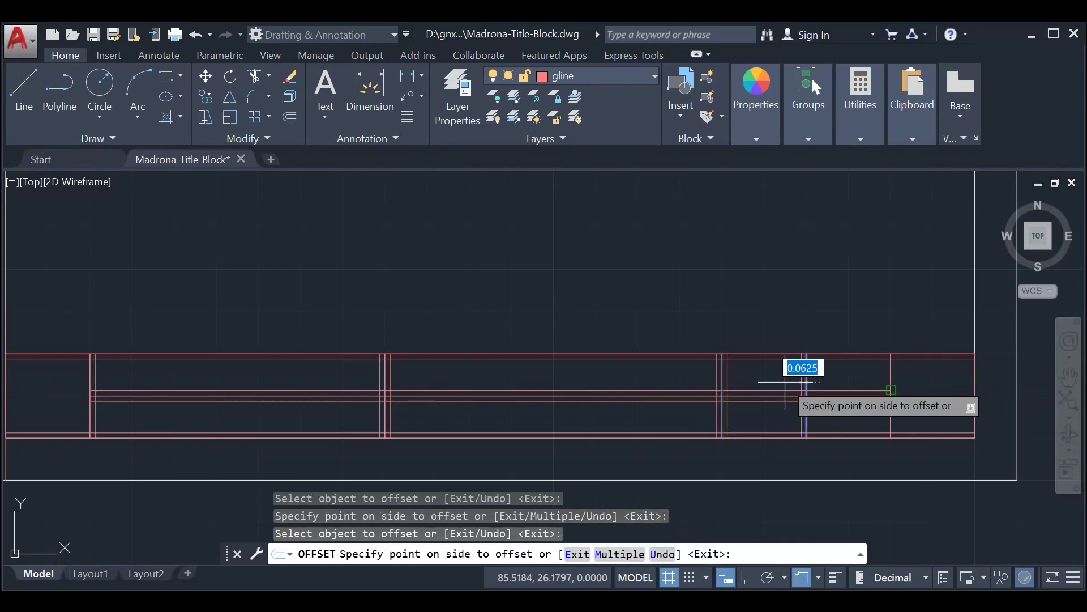
left_click(808, 381)
scroll(808, 381, "up", 2)
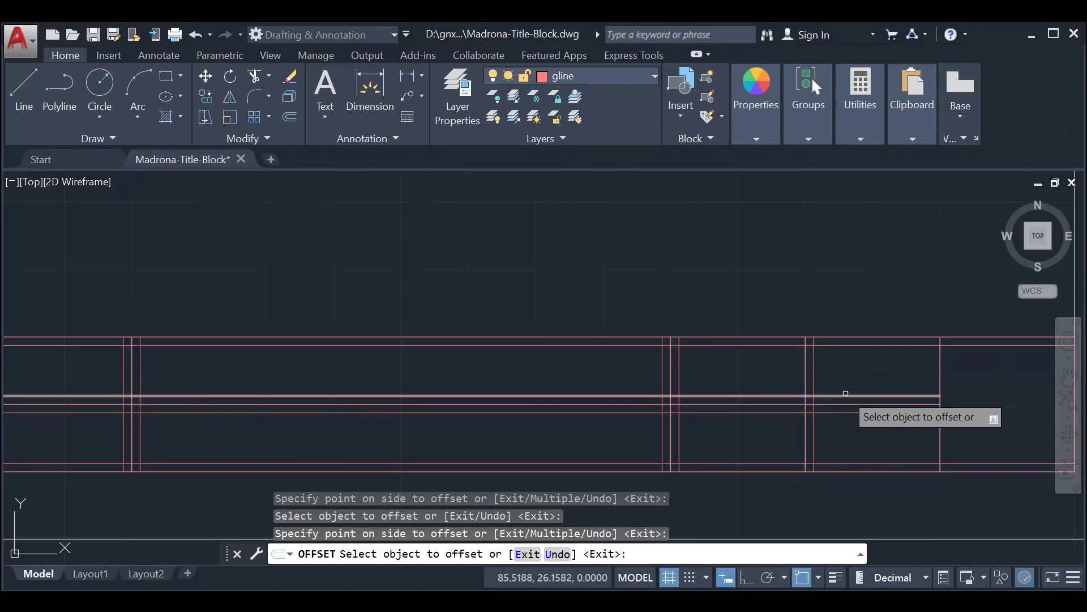
key("ctrl+z")
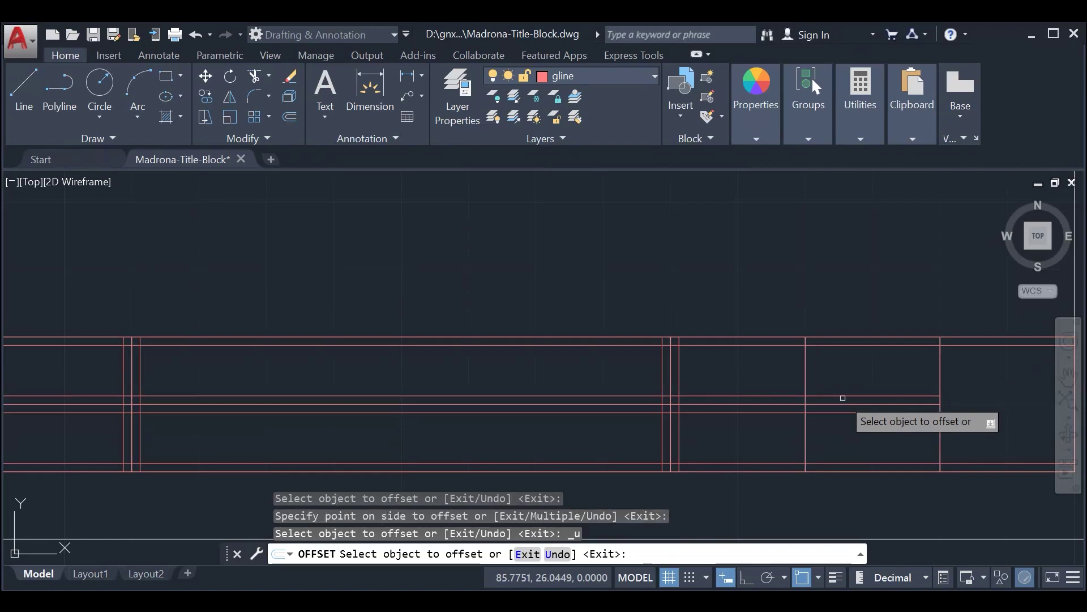
Step: Offset the fourth divider's guide by 0.0625 to both its left and its right
left_click(805, 371)
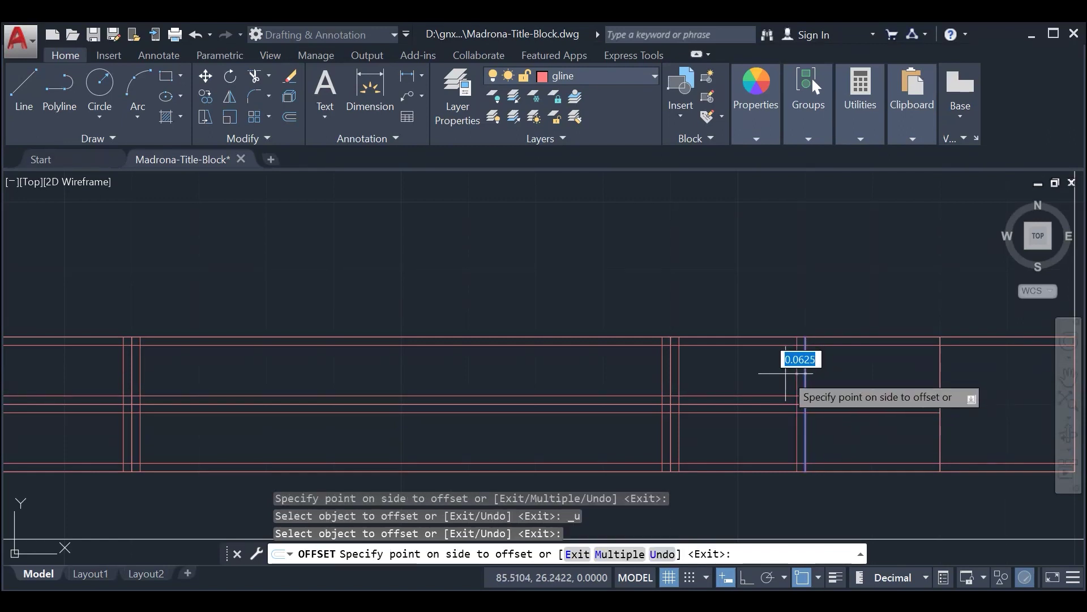
left_click(799, 360)
left_click(806, 375)
left_click(898, 368)
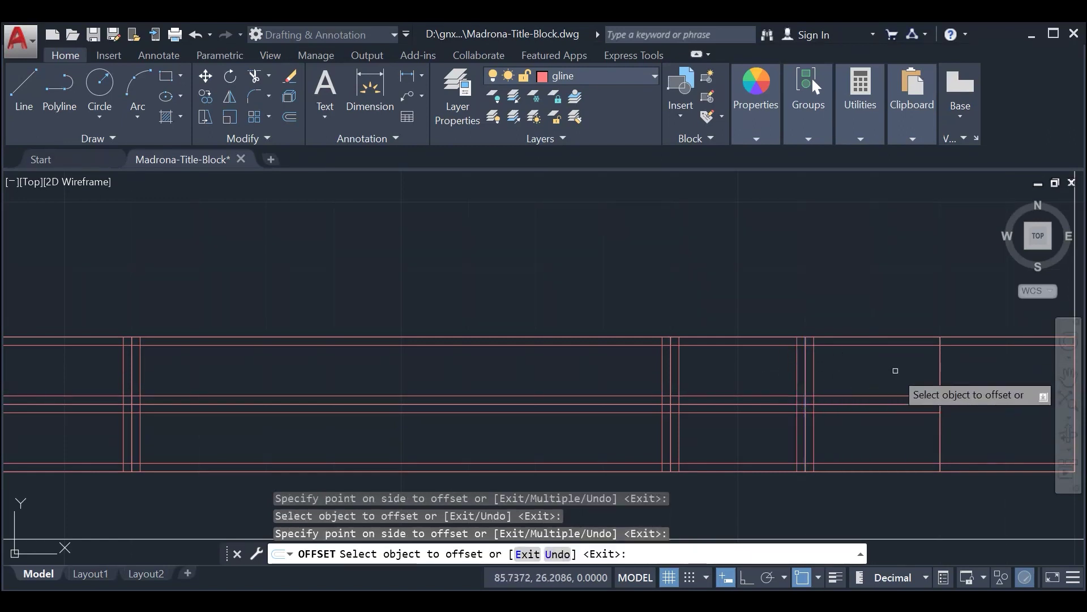
Step: Offset the last divider's guide by 0.0625 to its right and end the Offset command
middle_click_drag(916, 368, 847, 373)
left_click(870, 378)
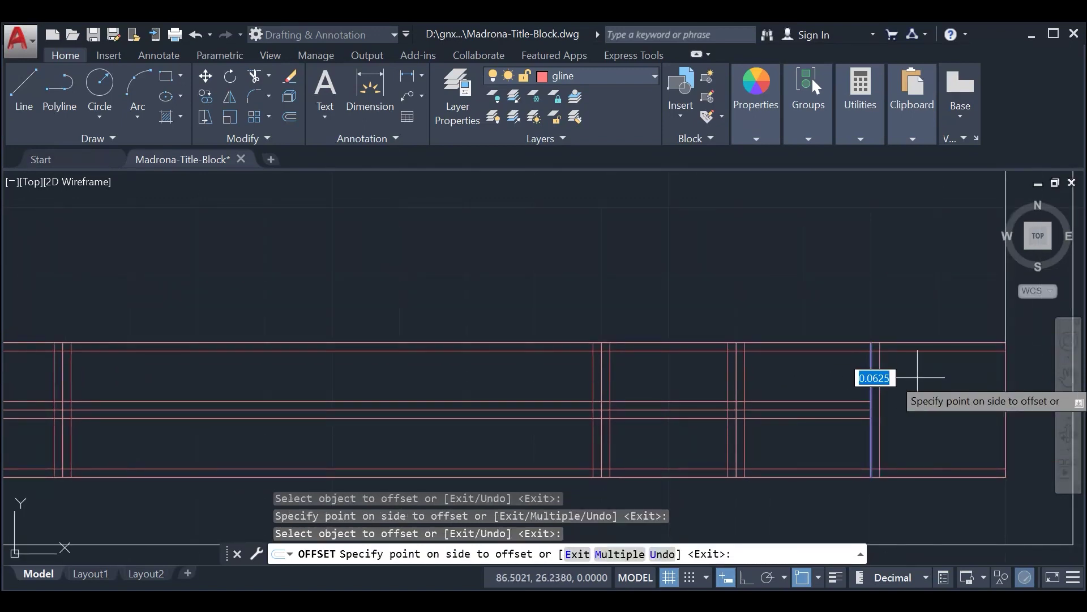
left_click(887, 380)
key("Escape")
scroll(481, 388, "down", 3)
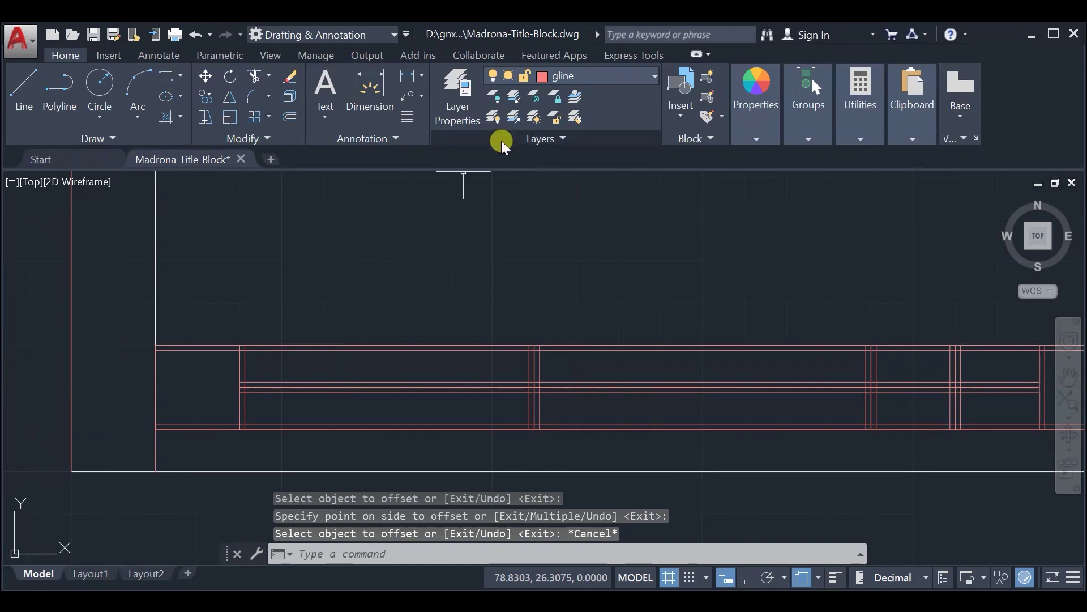
Step: Make layer 0 the current layer
left_click(602, 76)
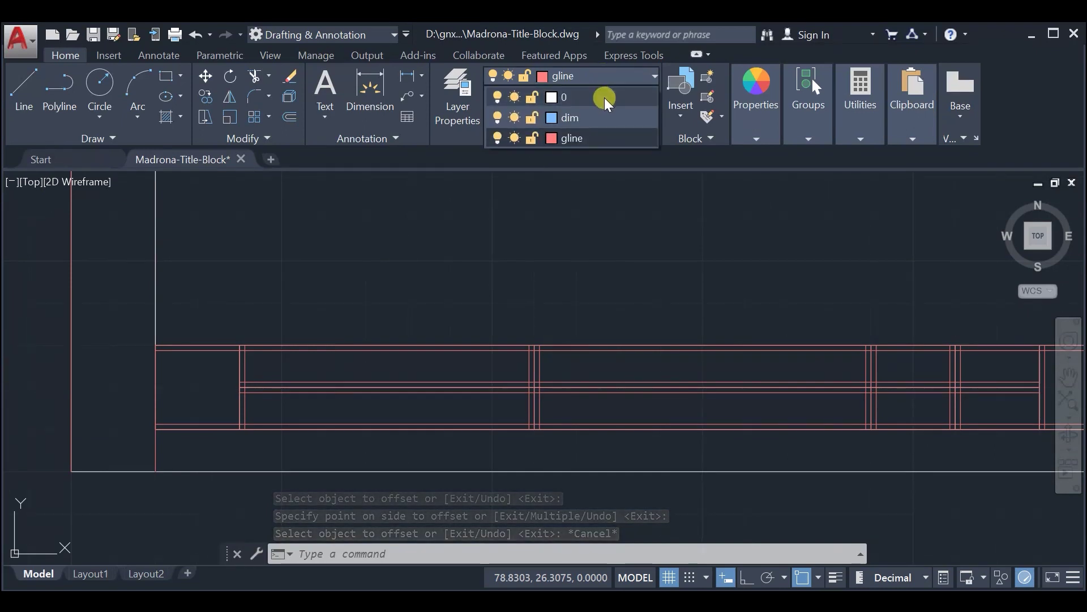
left_click(604, 97)
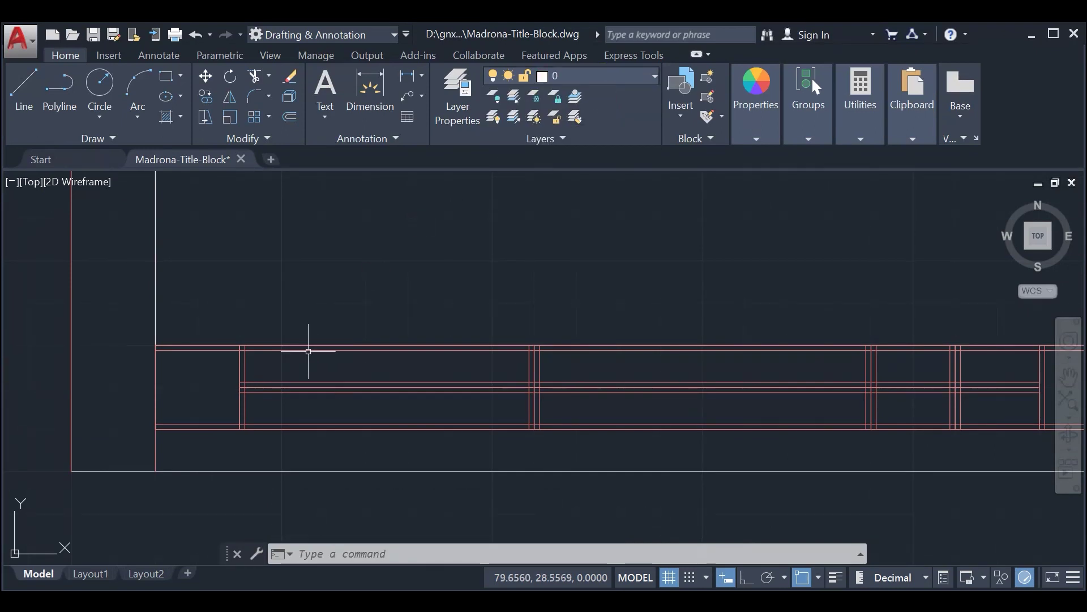
left_click(610, 75)
left_click(606, 97)
Step: Start a multiline text for the upper-row cell beside the title strip's first divider
type("m")
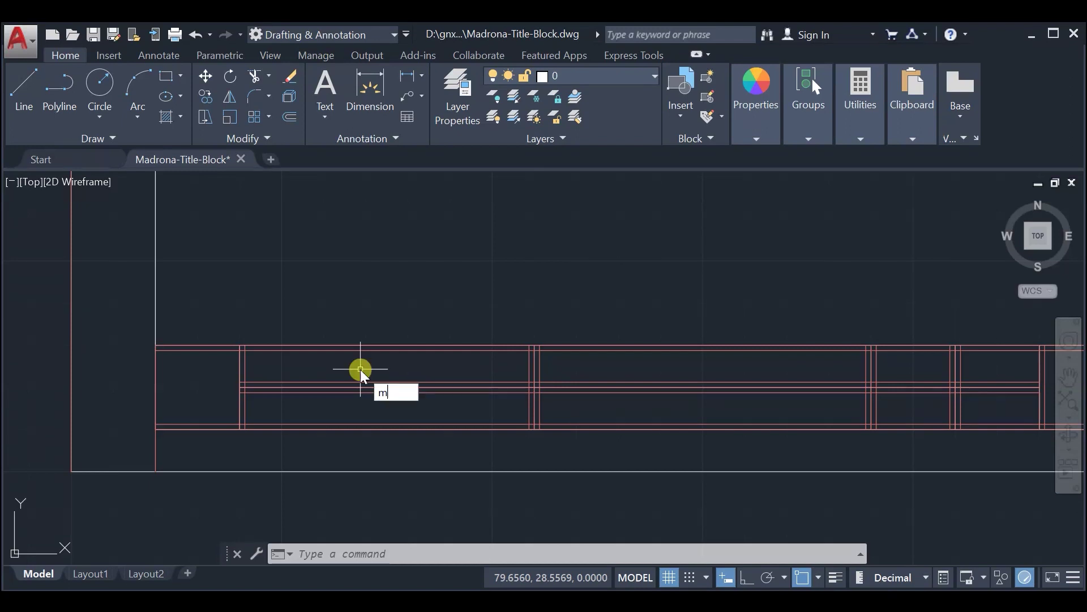
type("t")
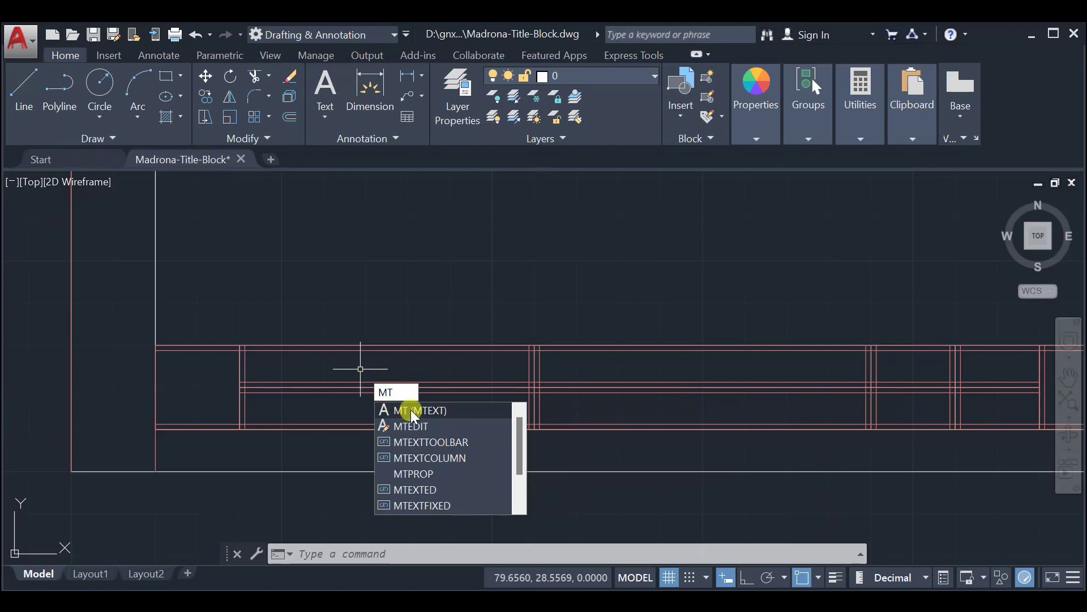
left_click(454, 411)
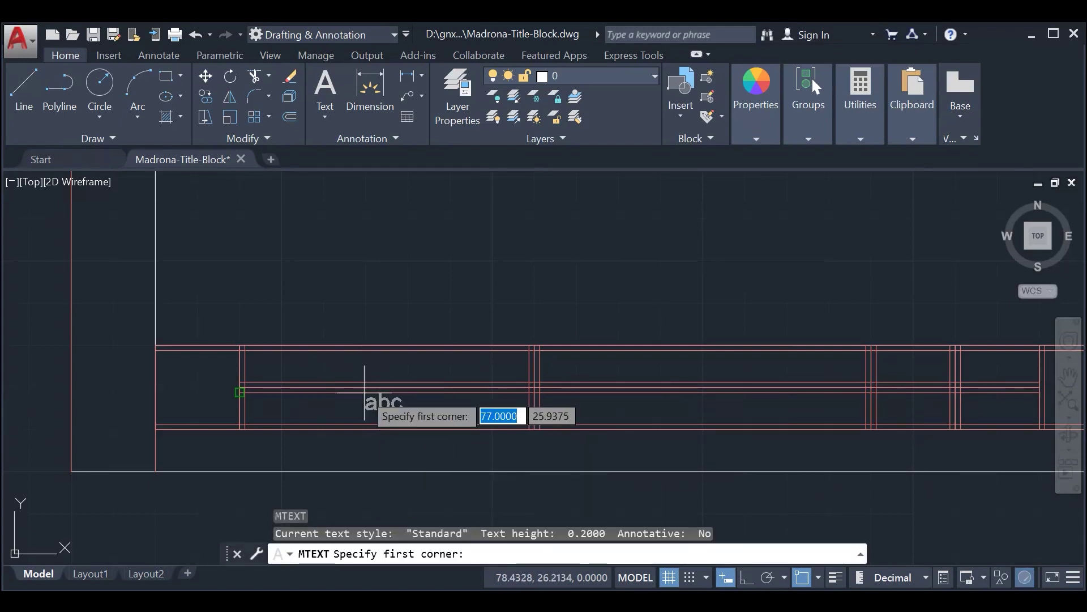
left_click(390, 553)
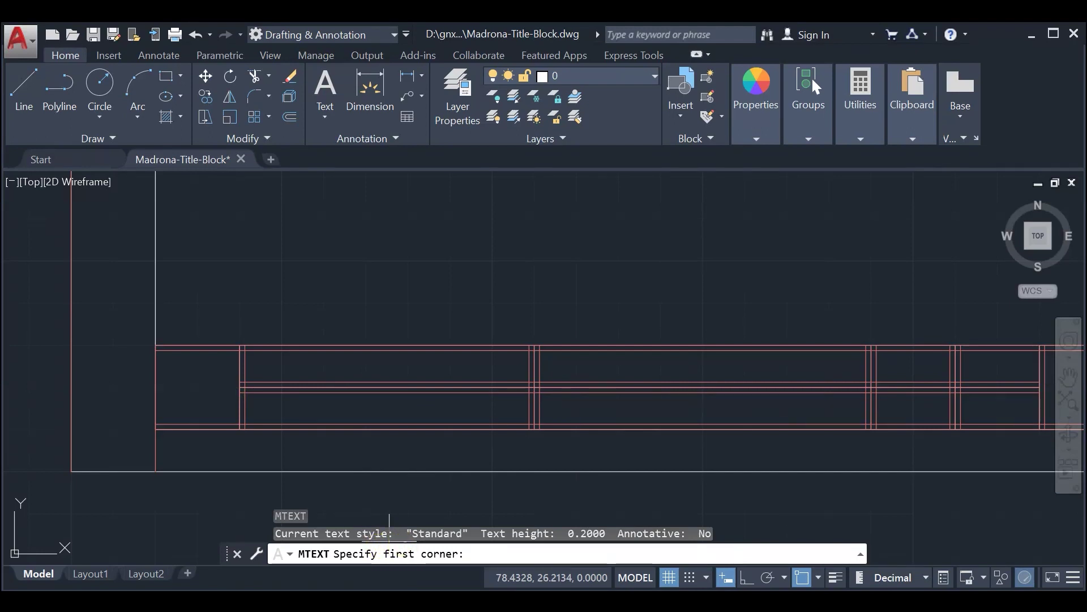
scroll(232, 383, "up", 2)
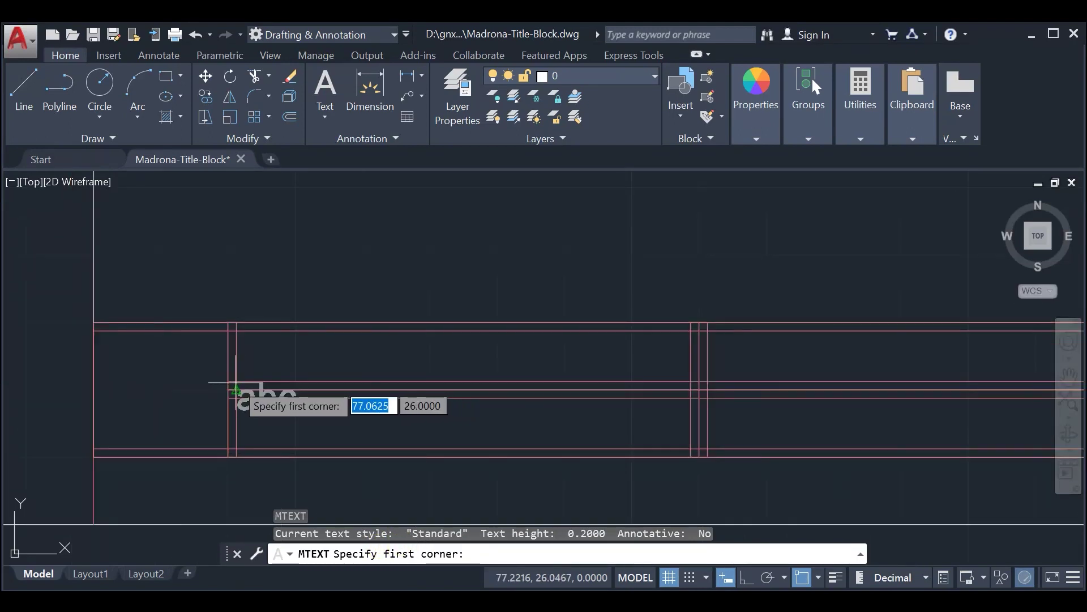
scroll(236, 382, "up", 2)
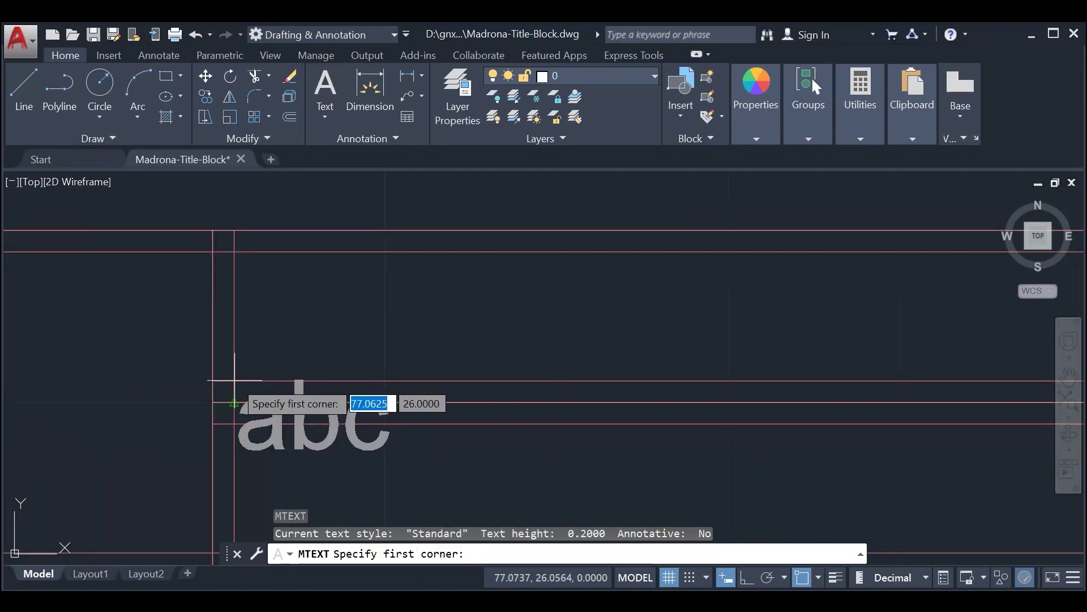
left_click(705, 533)
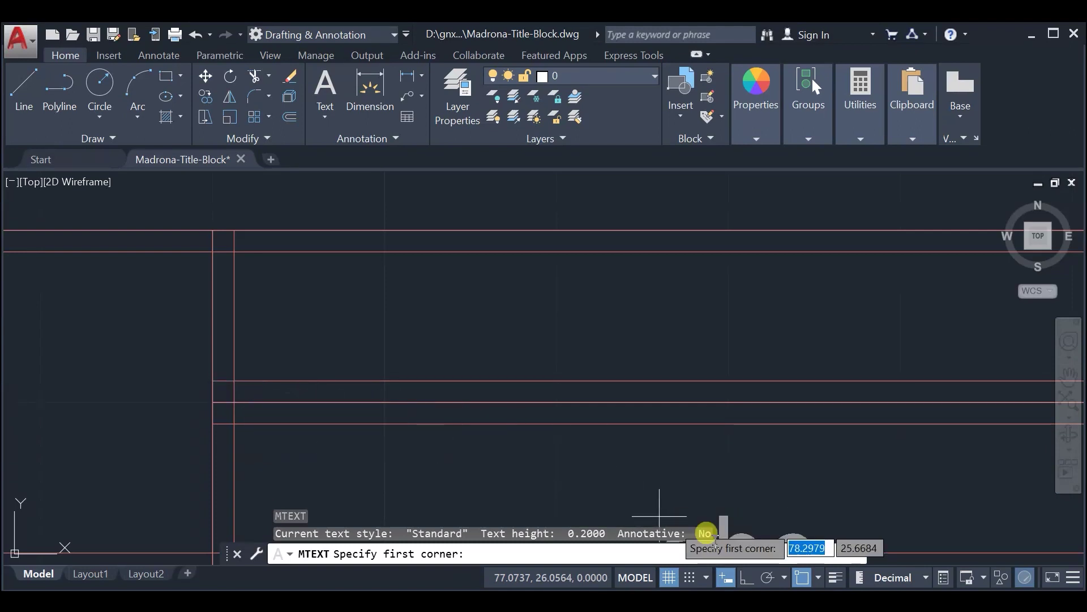
Step: Limit object snapping to Intersection by turning off the Endpoint, Midpoint and Center snaps
left_click(819, 577)
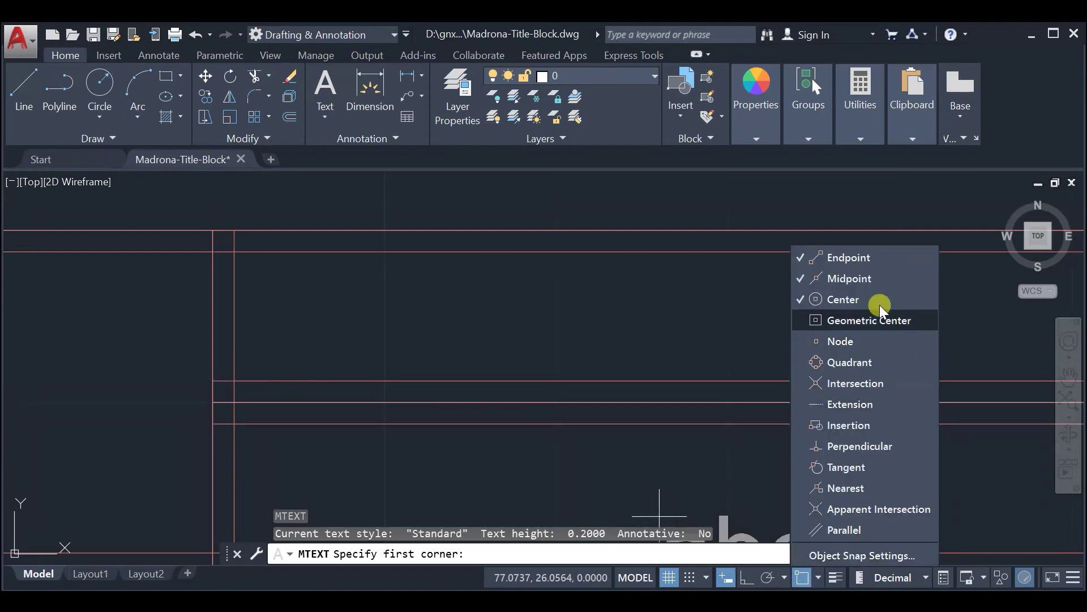
left_click(870, 258)
left_click(875, 277)
left_click(866, 298)
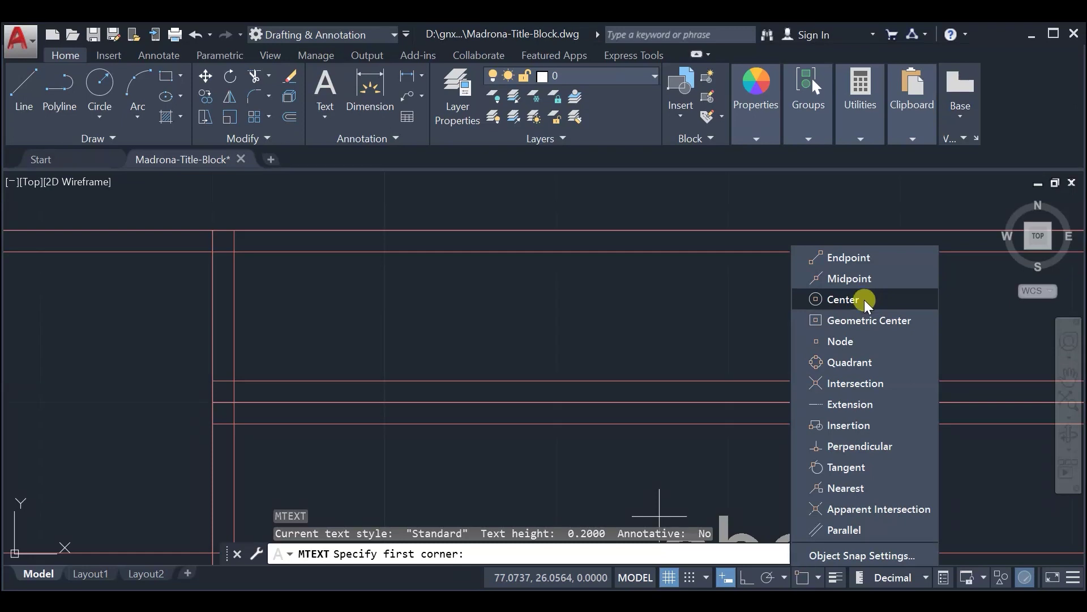
left_click(870, 383)
left_click(441, 354)
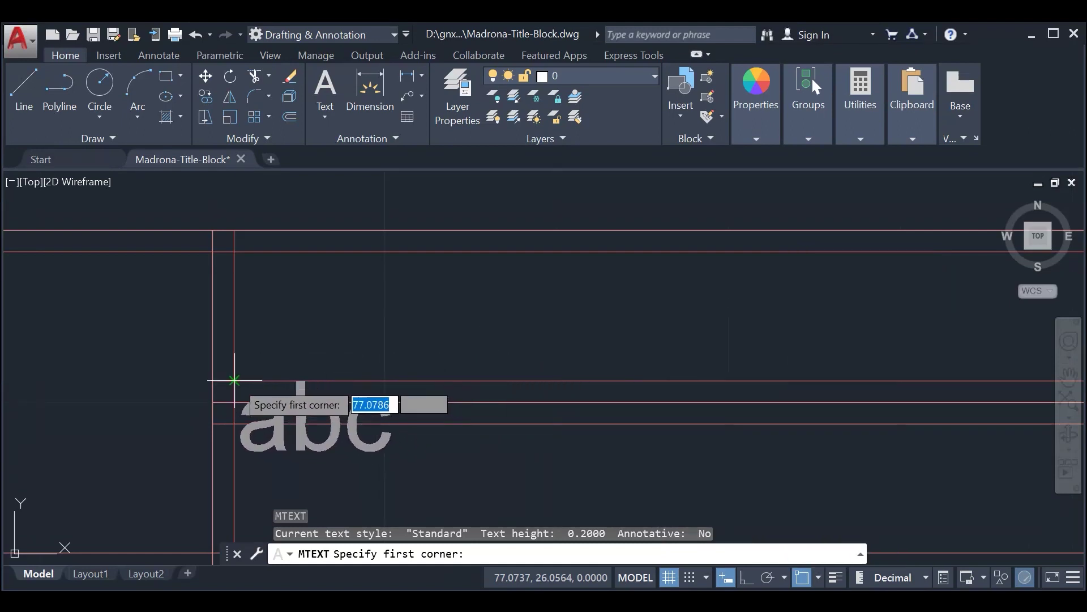
Step: Span the multiline text box across the upper-row cell, from its lower-left to its upper-right guide intersection
left_click(819, 578)
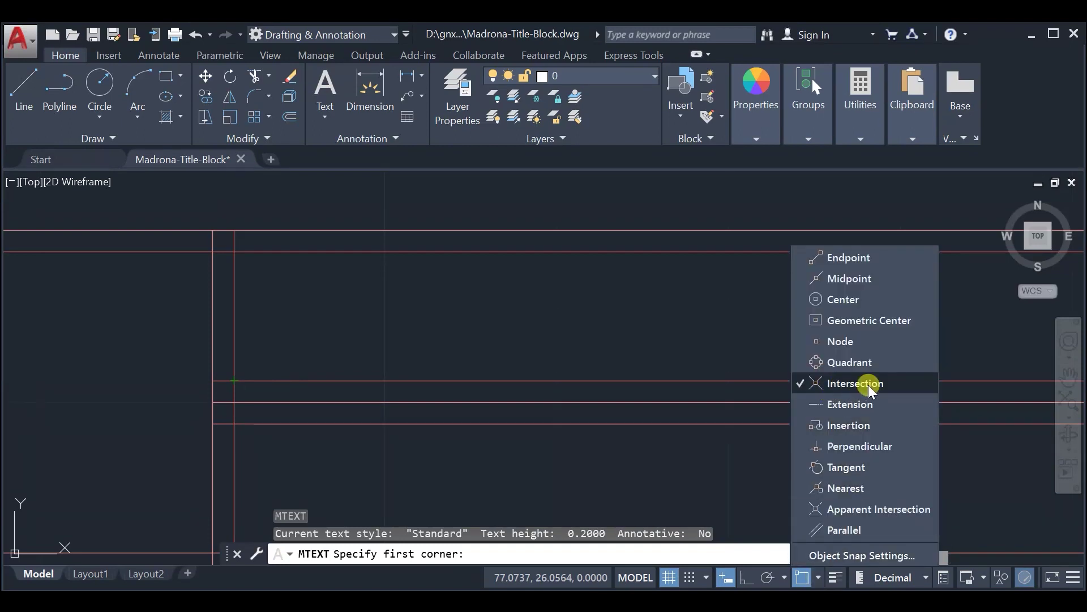
left_click(292, 358)
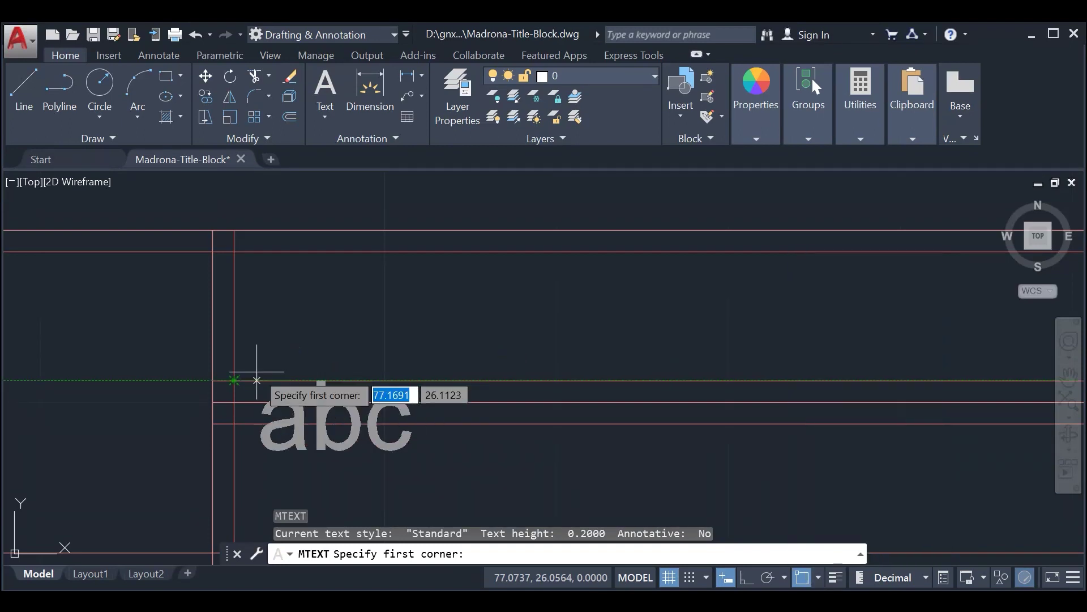
left_click(234, 380)
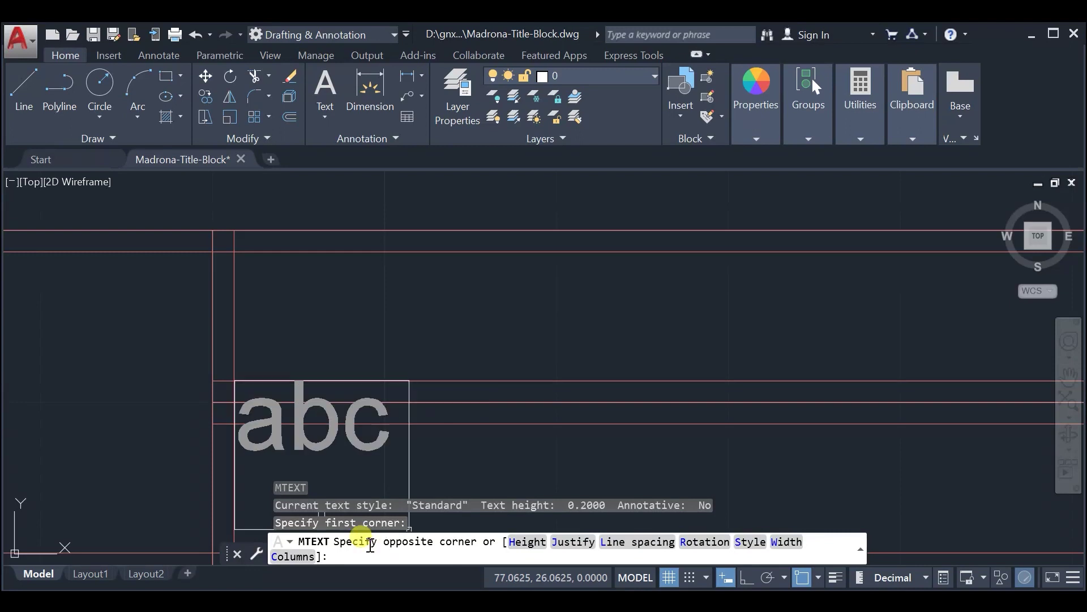
middle_click_drag(848, 328, 556, 359)
scroll(764, 328, "down", 2)
middle_click_drag(808, 323, 730, 326)
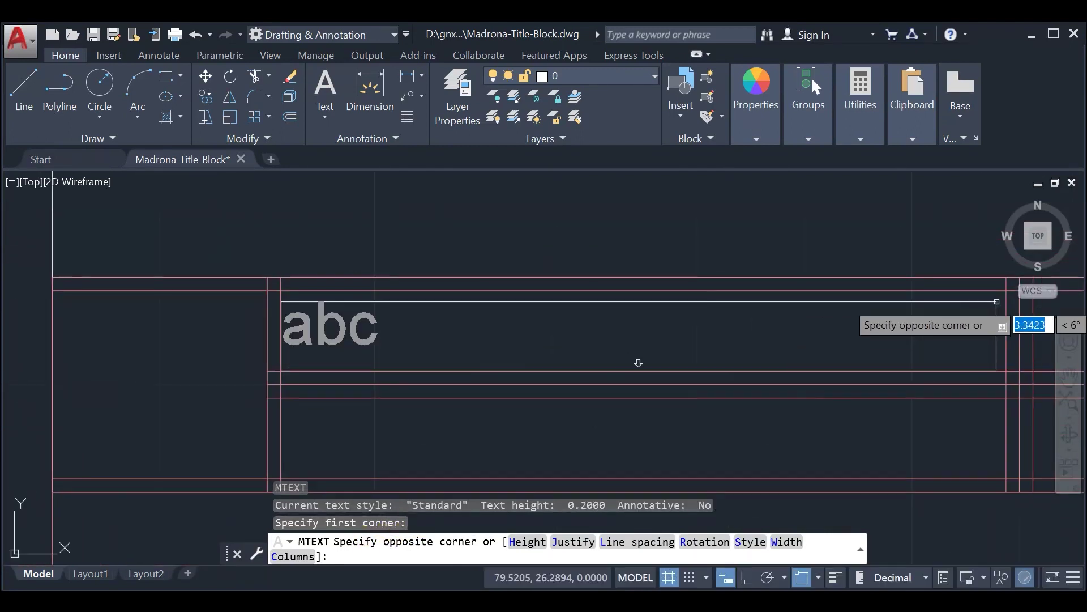
middle_click_drag(1006, 290, 879, 301)
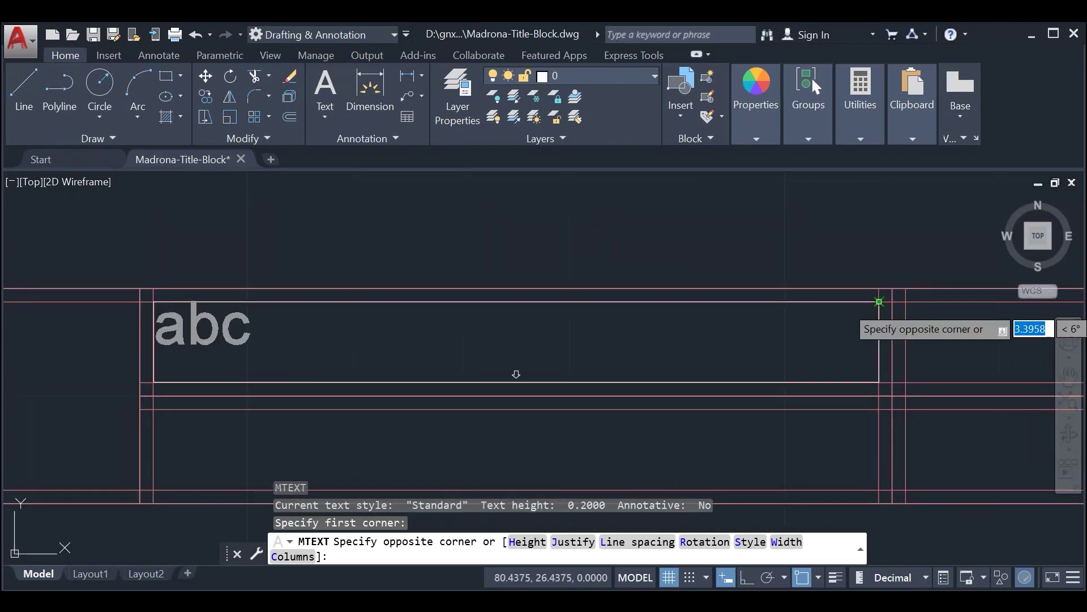
left_click(878, 301)
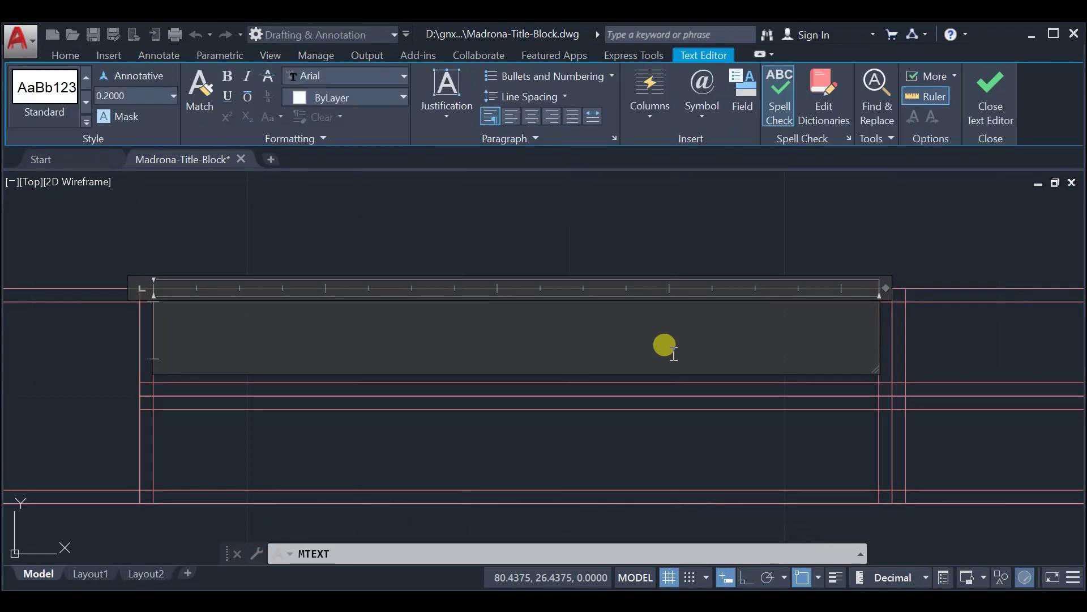
Step: Begin the upper-row cell's text with "TEC" and set its text height to 0.125
type("TEC")
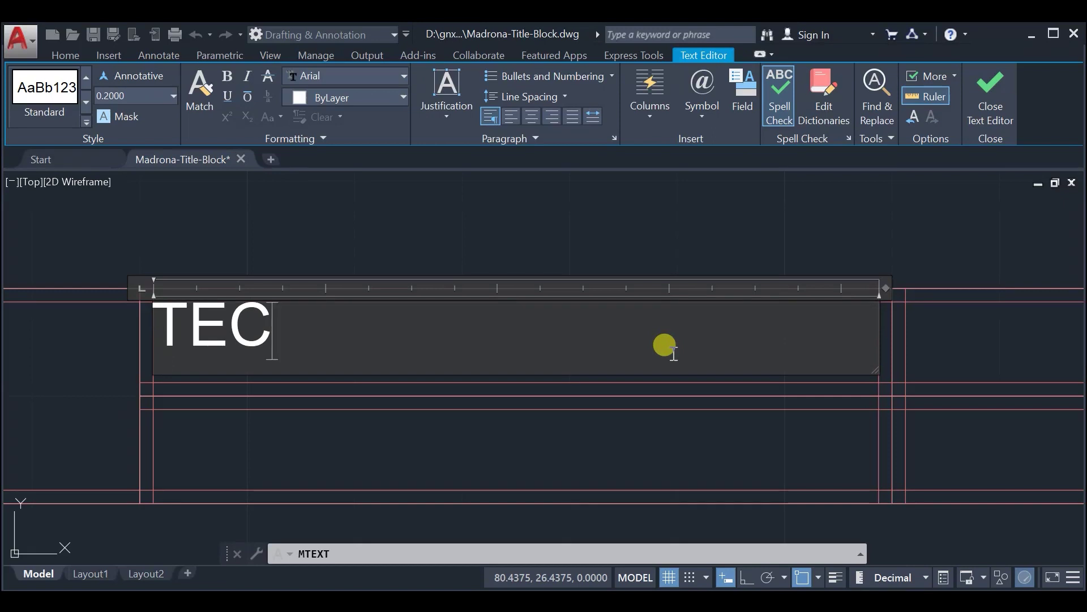
left_click_drag(393, 328, 151, 331)
left_click(126, 98)
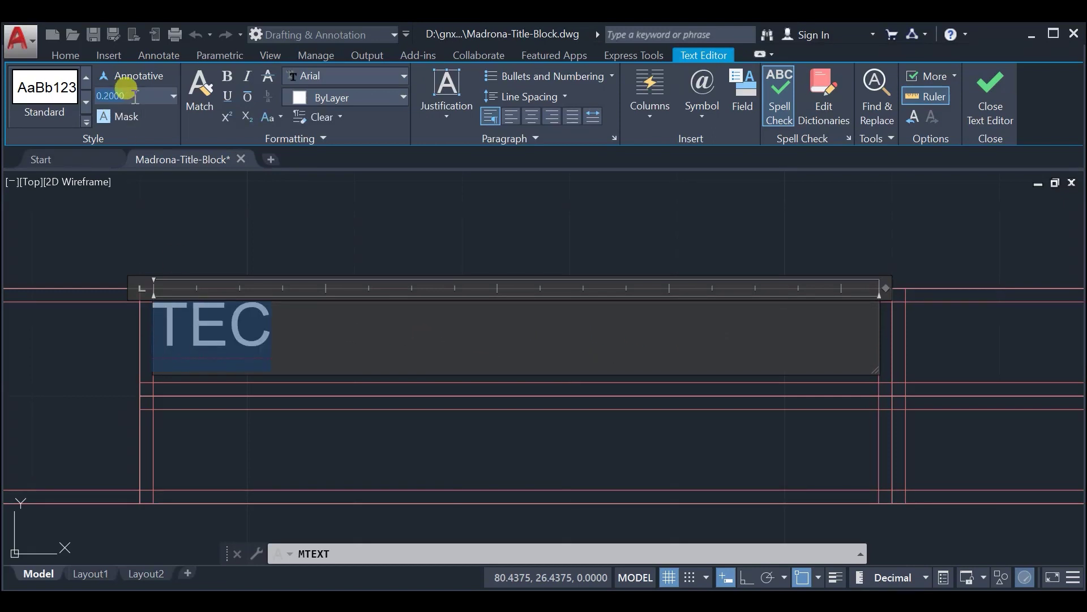
type("0.0")
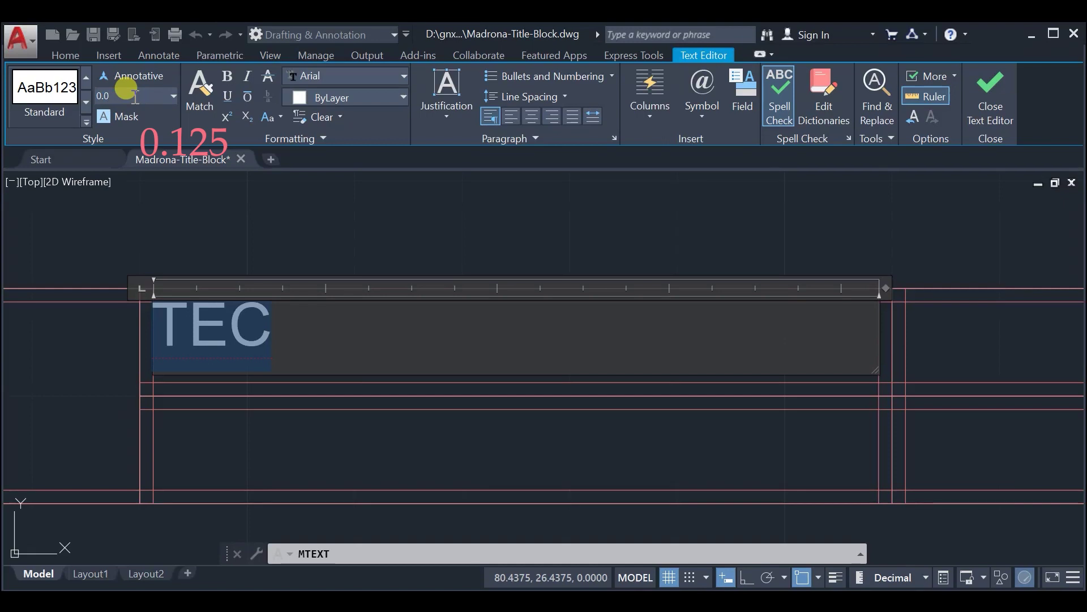
type("12")
type("0.125")
left_click_drag(136, 97, 97, 96)
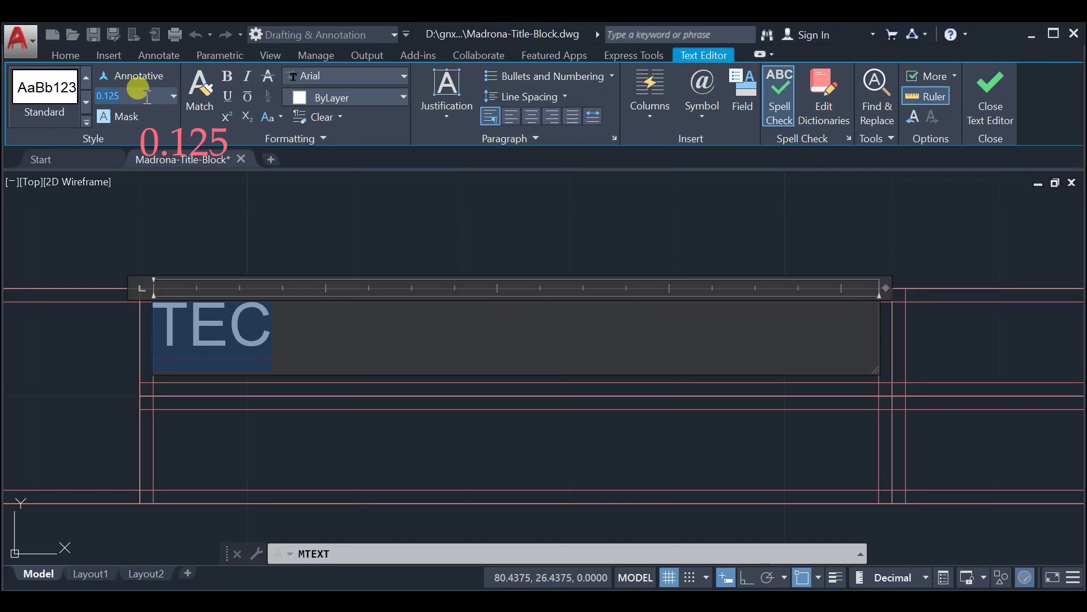
key("Return")
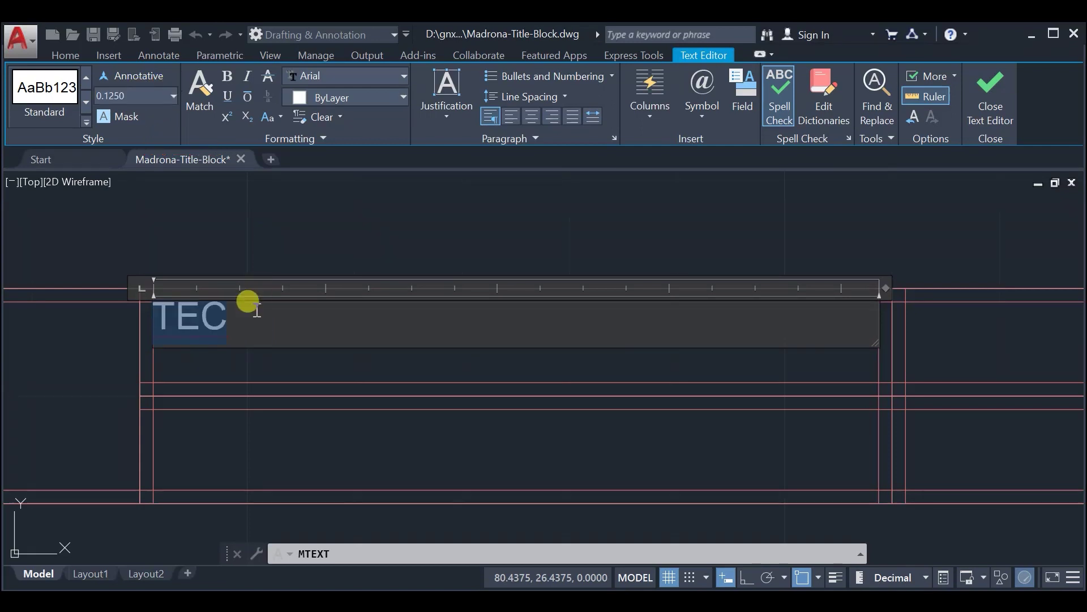
Step: Complete the upper-row cell's text as "TECHNOLOGICAL UNIVERSITY OF THE PHILIPPINES VISAYAS"
left_click(237, 315)
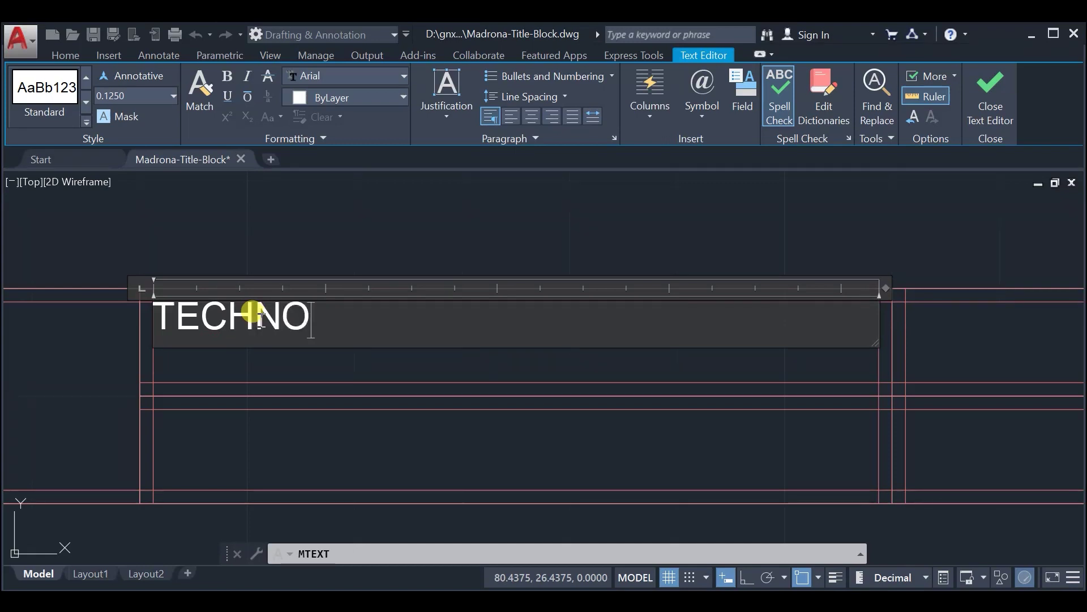
type("HNOLOGI")
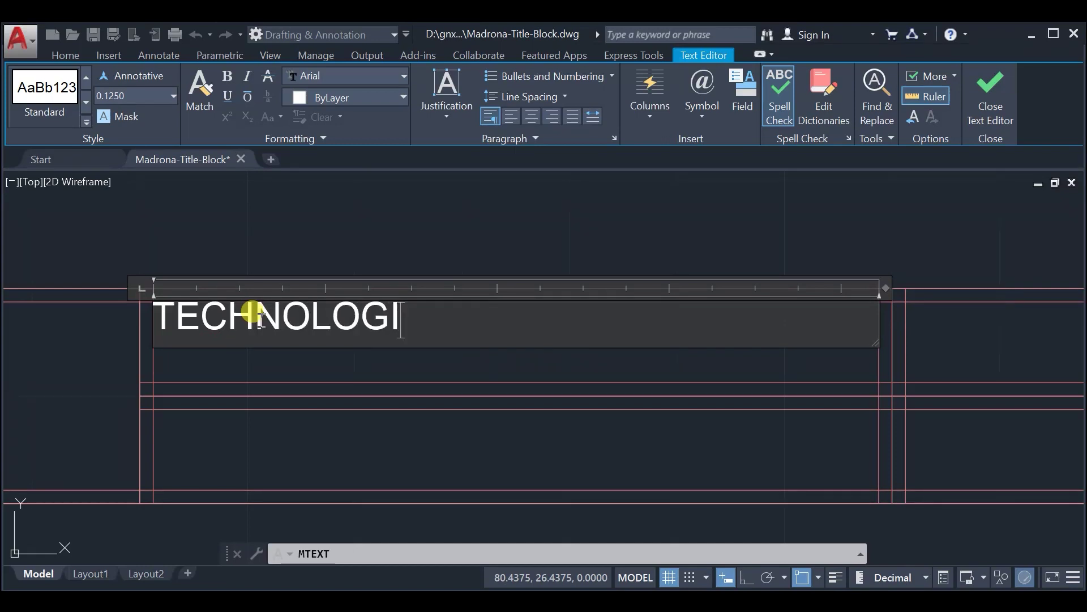
type("CAL UNIV")
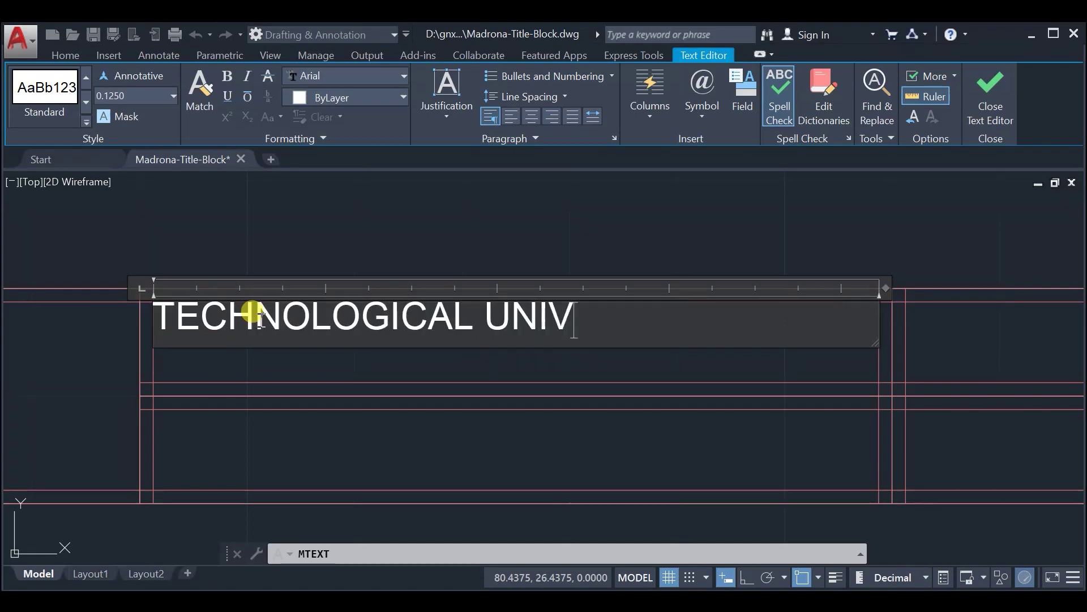
type("ERSITY")
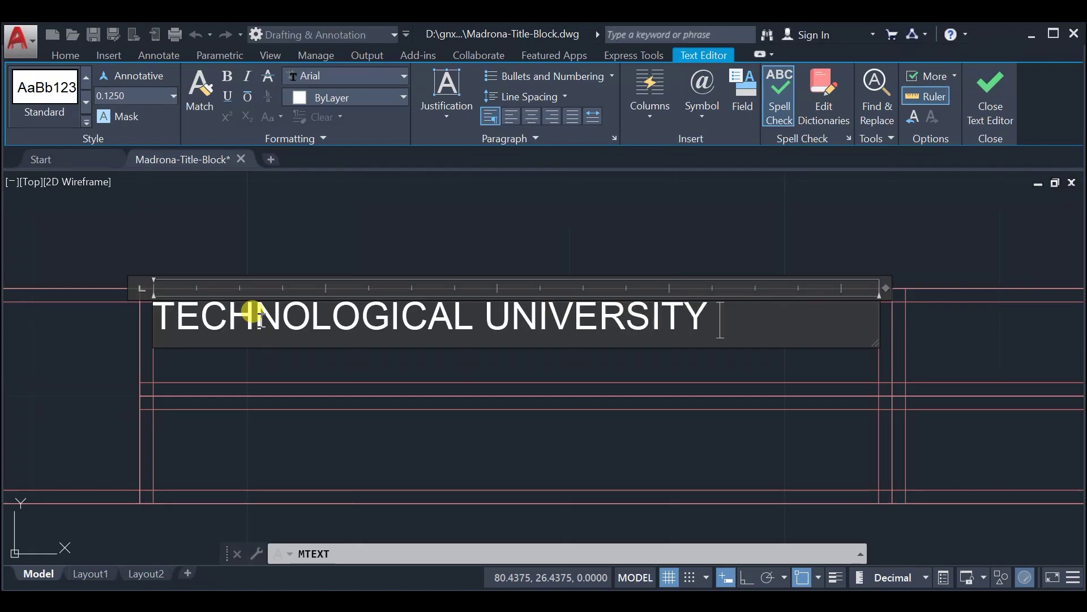
type(" OF THE PHIL")
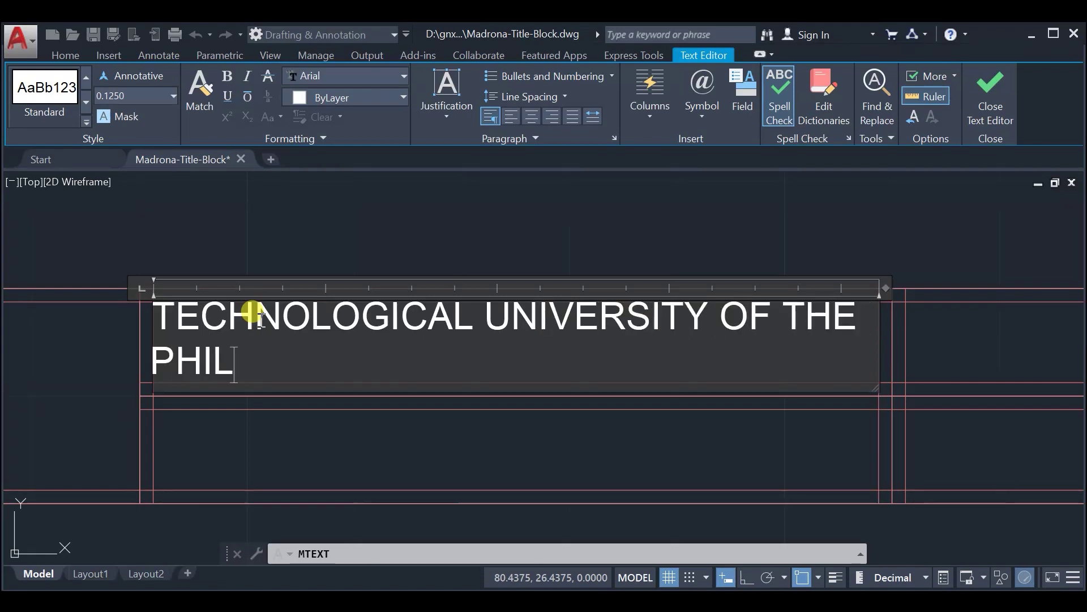
type("I")
type("PPINE")
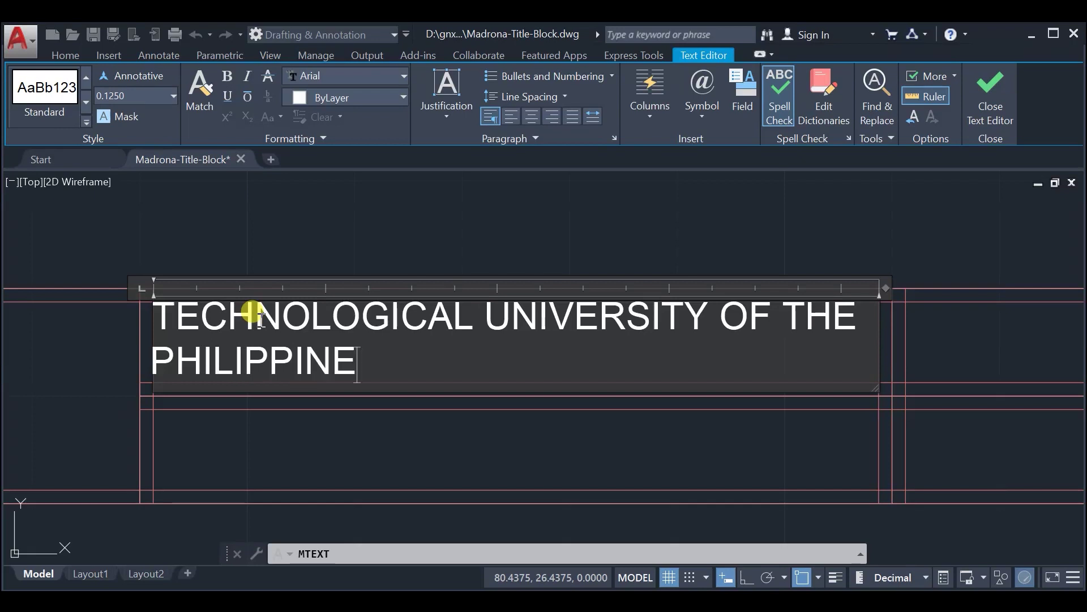
type("S VISATA")
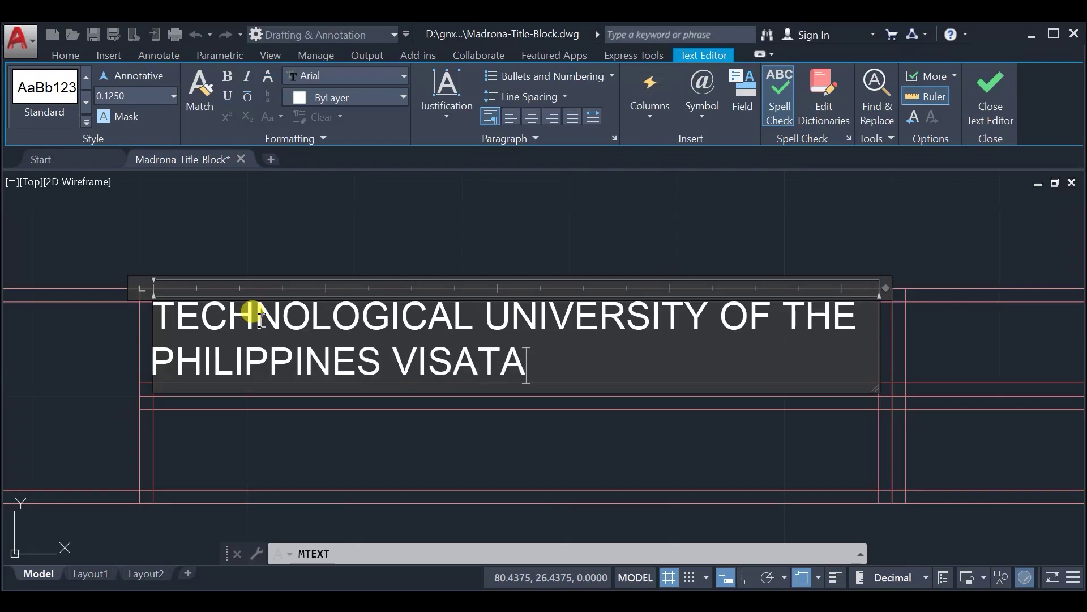
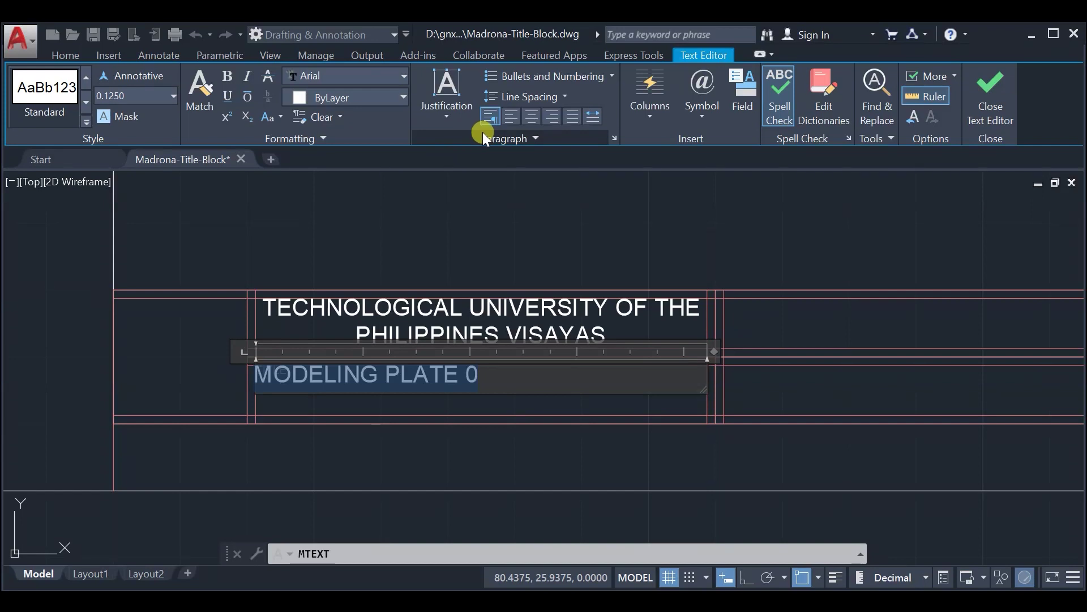
Step: Justify the "MODELING PLATE 0" text Middle Left, indent it by one tab stop, and finish editing it
left_click(450, 119)
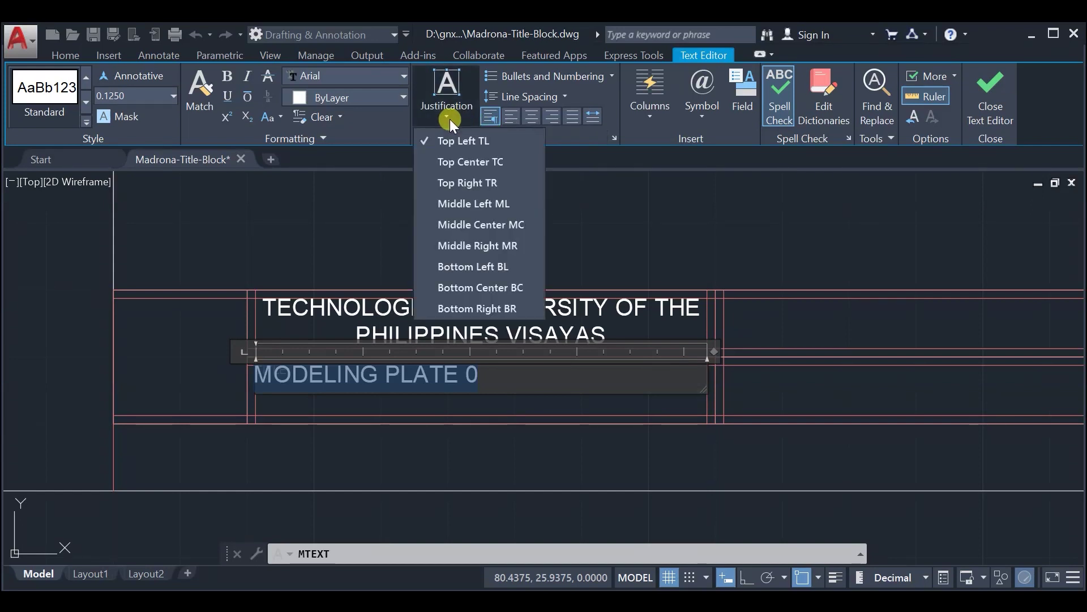
left_click(467, 203)
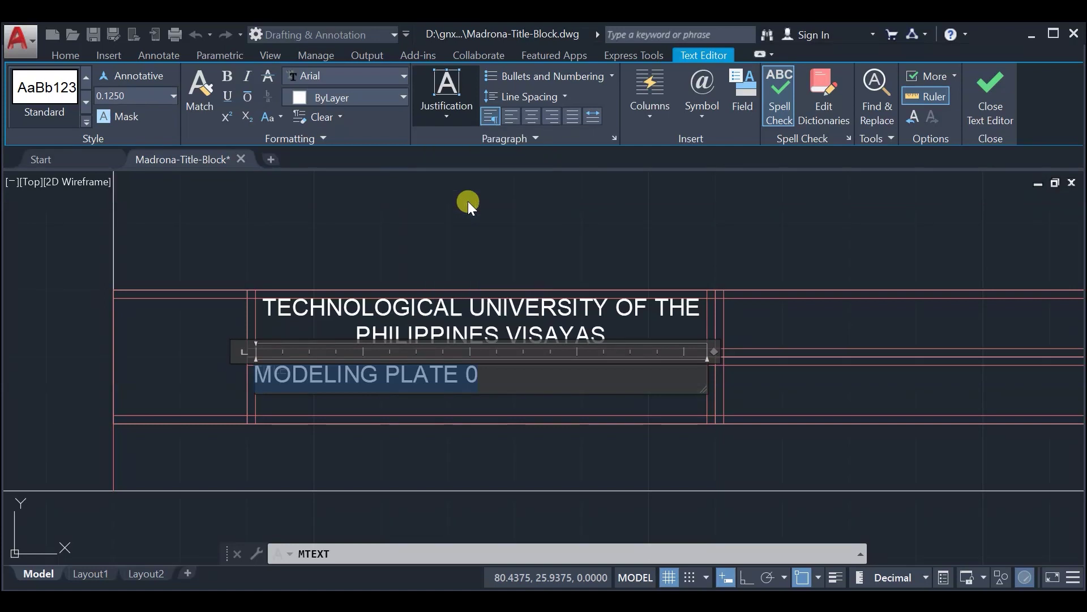
left_click(450, 117)
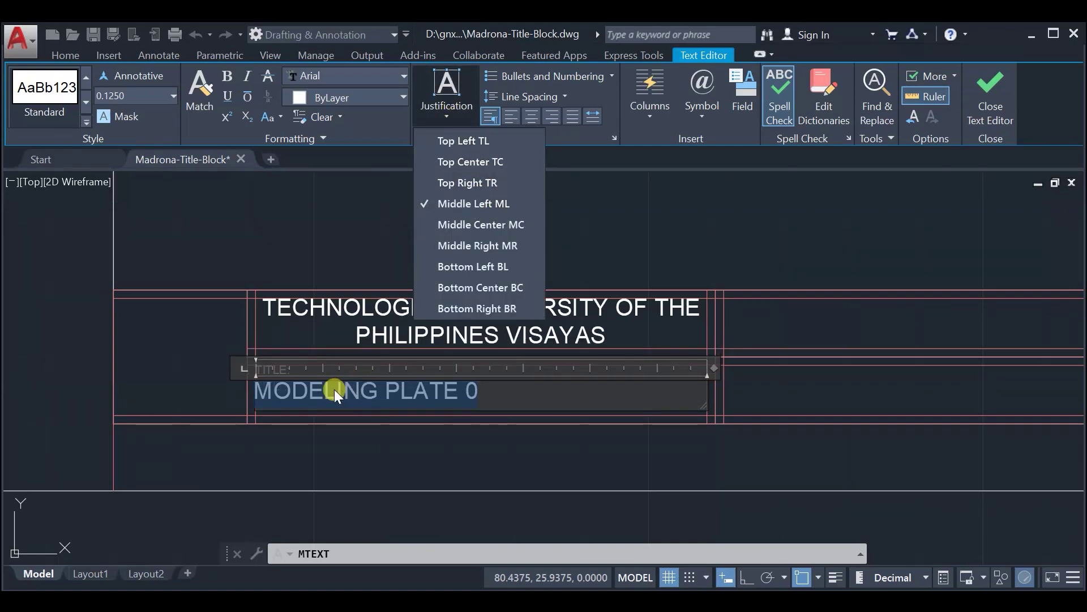
left_click(266, 389)
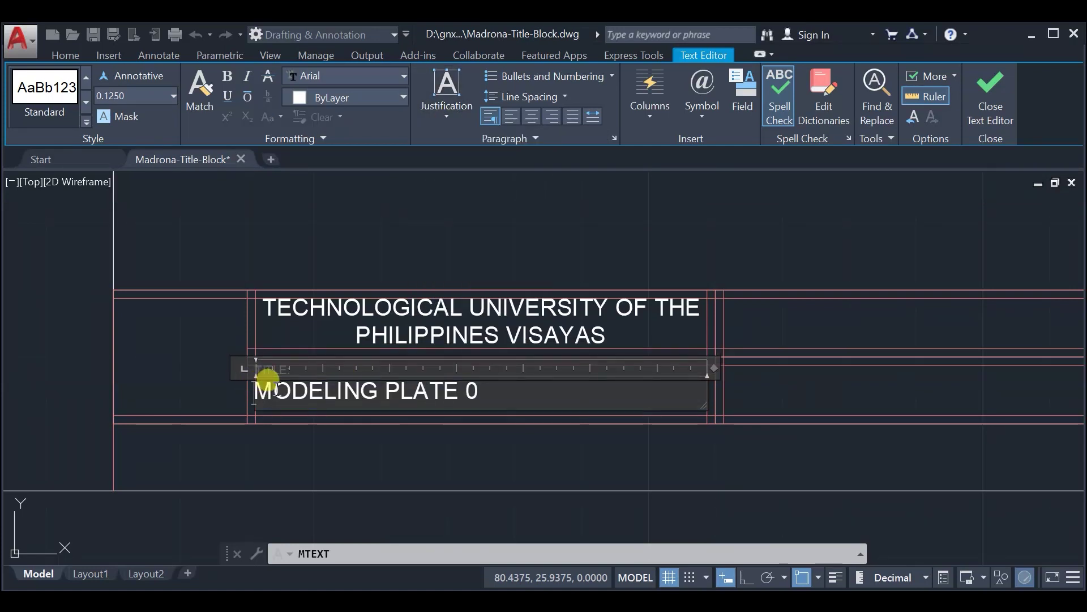
key("Tab")
left_click(985, 84)
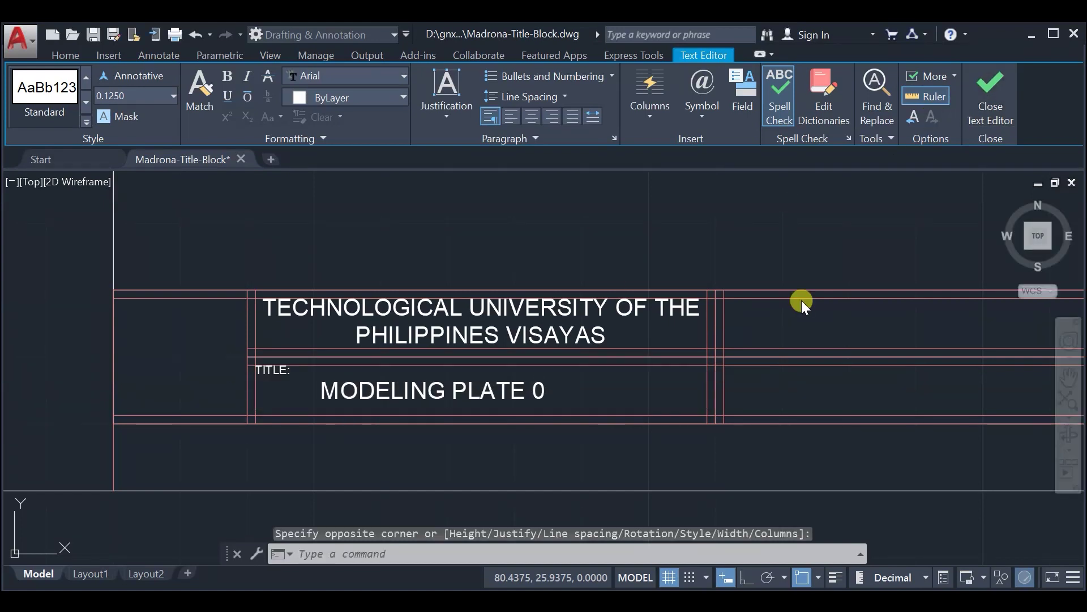
Step: Create a multiline text box between opposite guide intersections of the upper-row cell next to the university name
scroll(787, 316, "down", 2)
middle_click_drag(803, 308, 498, 311)
scroll(498, 311, "up", 2)
left_click(621, 333)
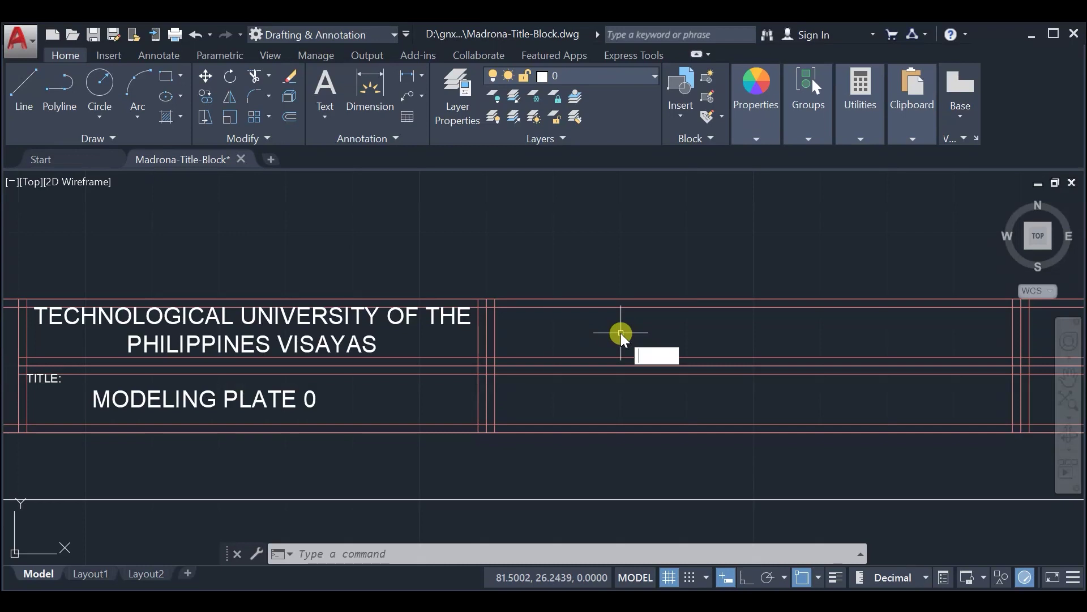
type("mte")
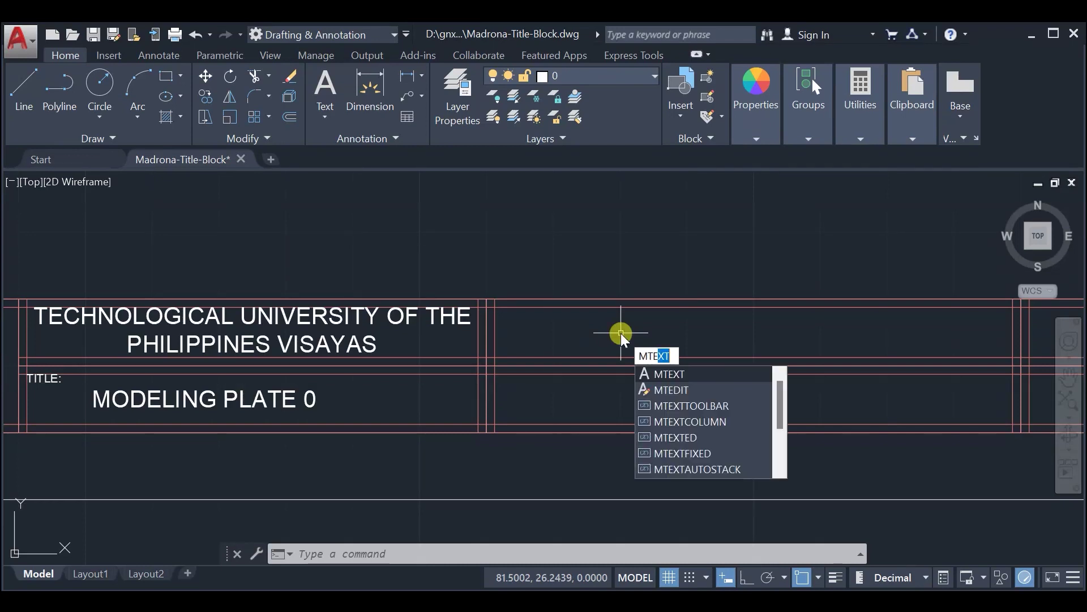
key("Escape")
type("mtext")
key("Return")
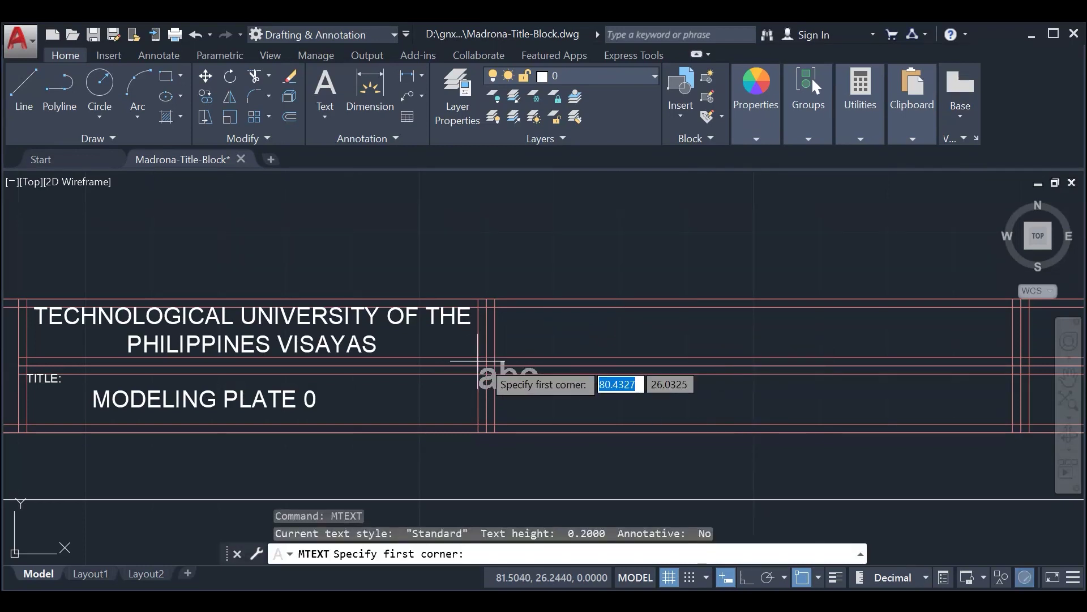
left_click(497, 358)
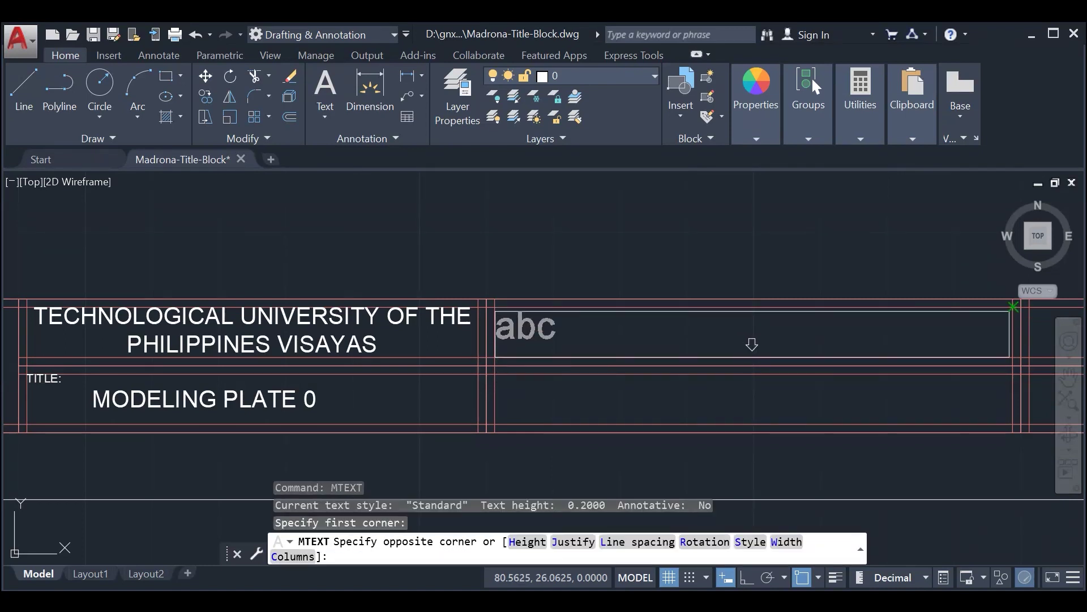
left_click(1014, 306)
Step: Enter the label "NAME:" with a text height of 0.0625 and finish editing the text
type("NAME")
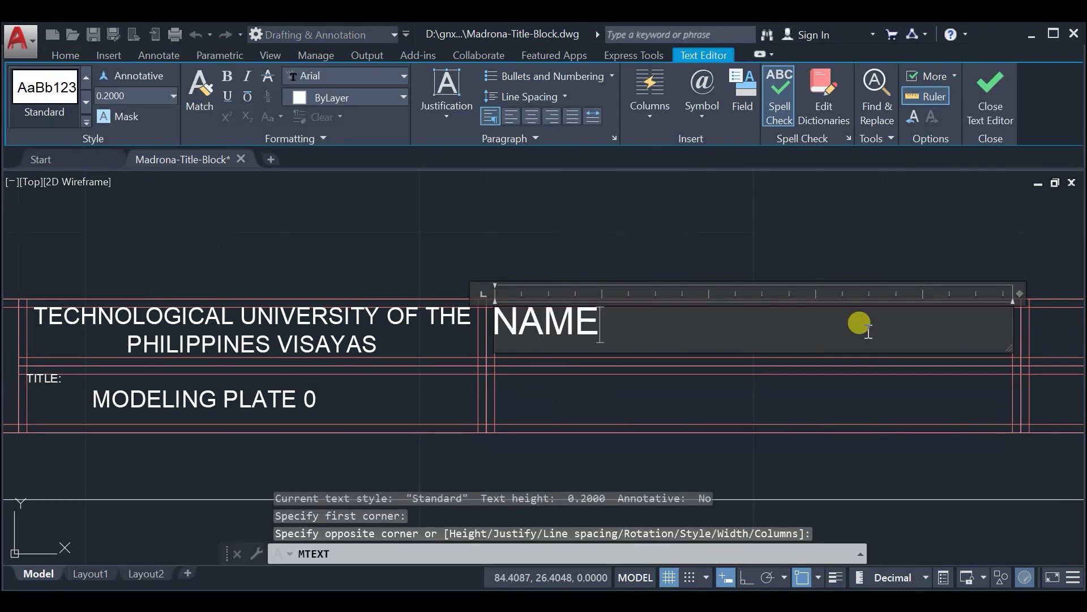
type(":")
key("ctrl+a")
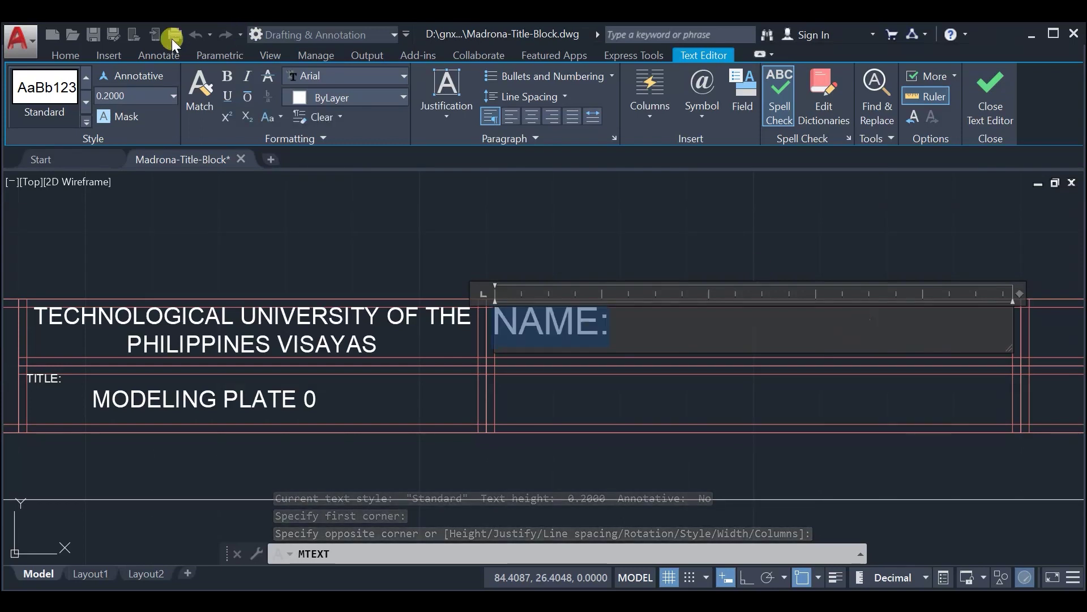
left_click(146, 94)
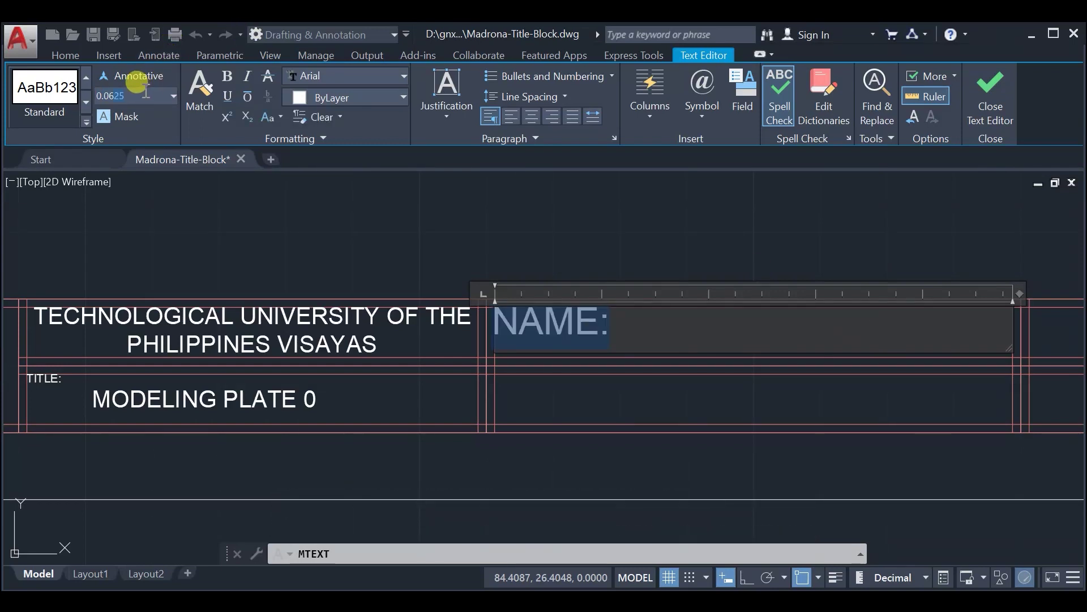
type("0.0625")
key("Return")
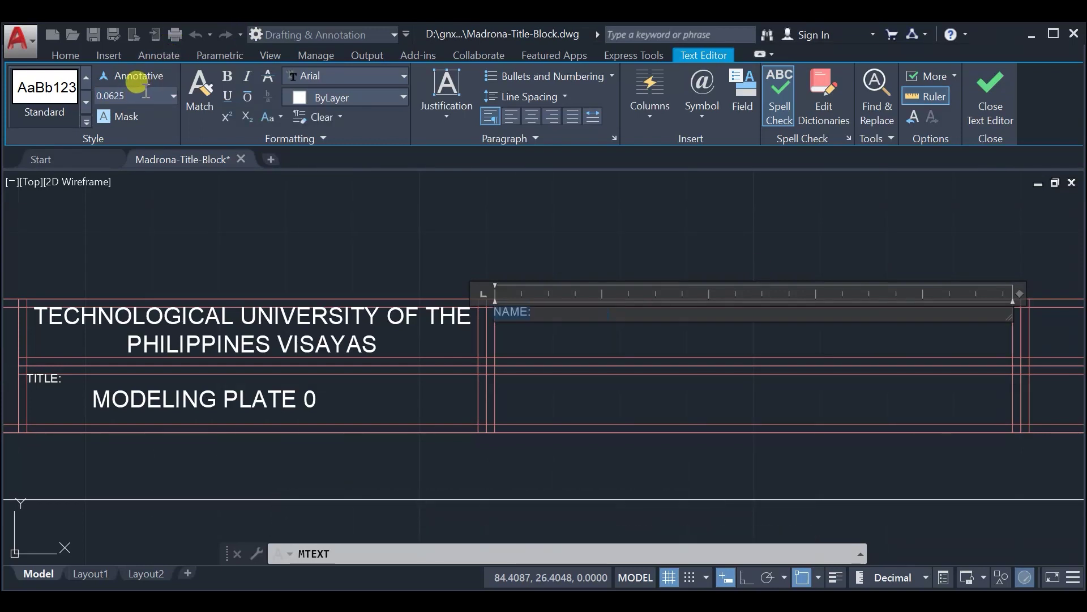
left_click(990, 87)
Step: Create a multiline text box between opposite guide intersections of the "NAME:" cell and enter "STUDENT NAME"
type("MT")
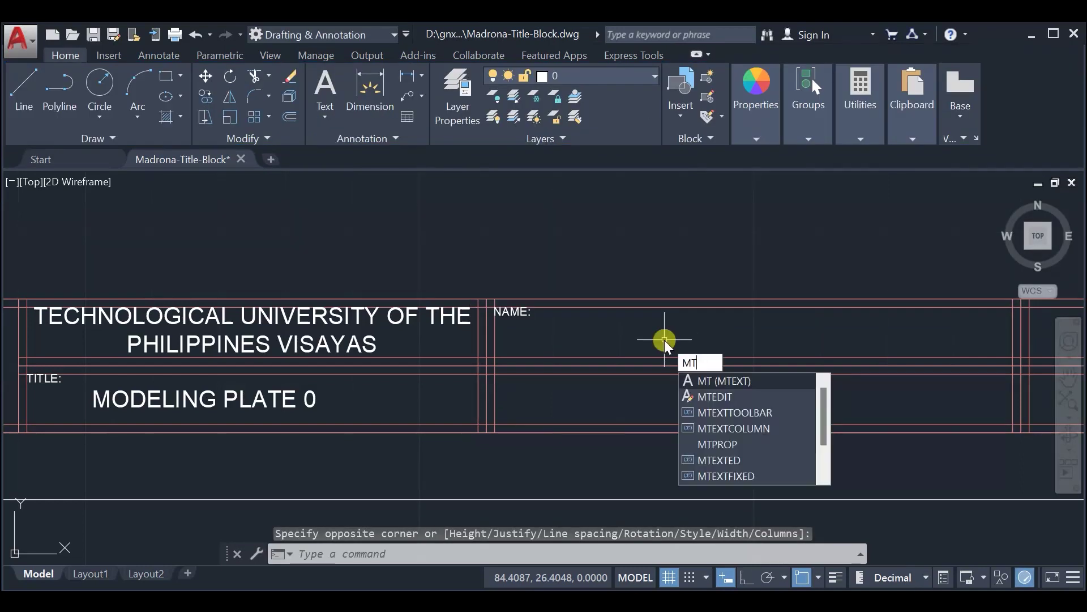
key("Return")
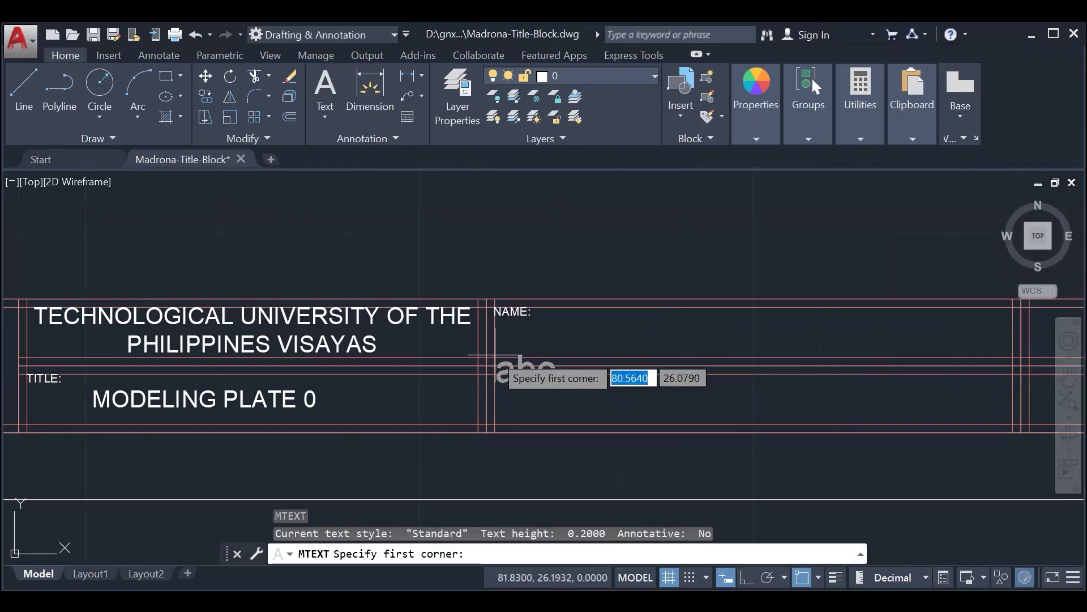
left_click(496, 356)
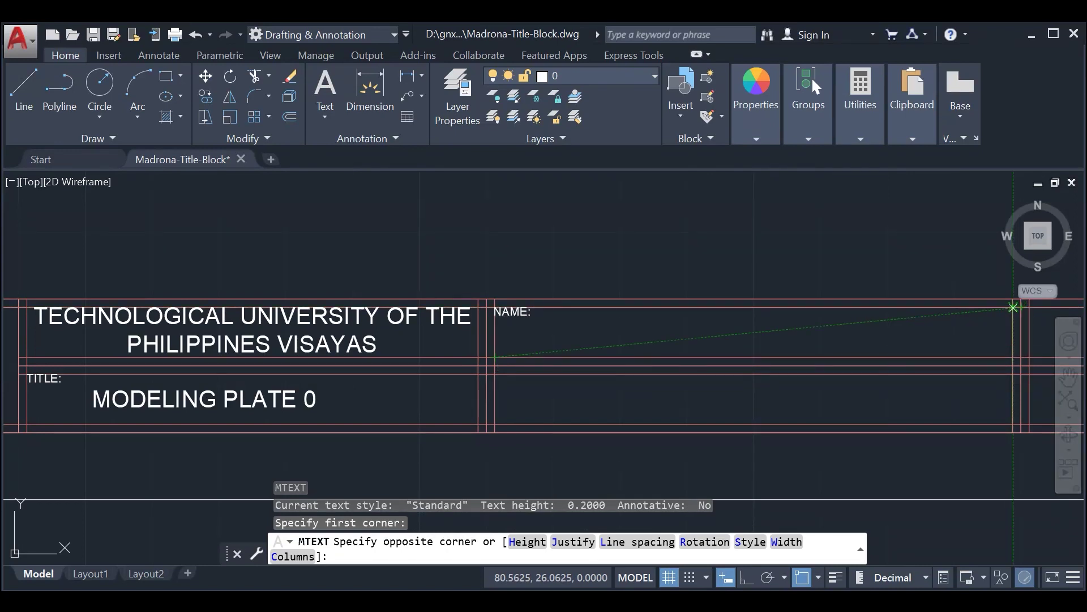
left_click(1014, 307)
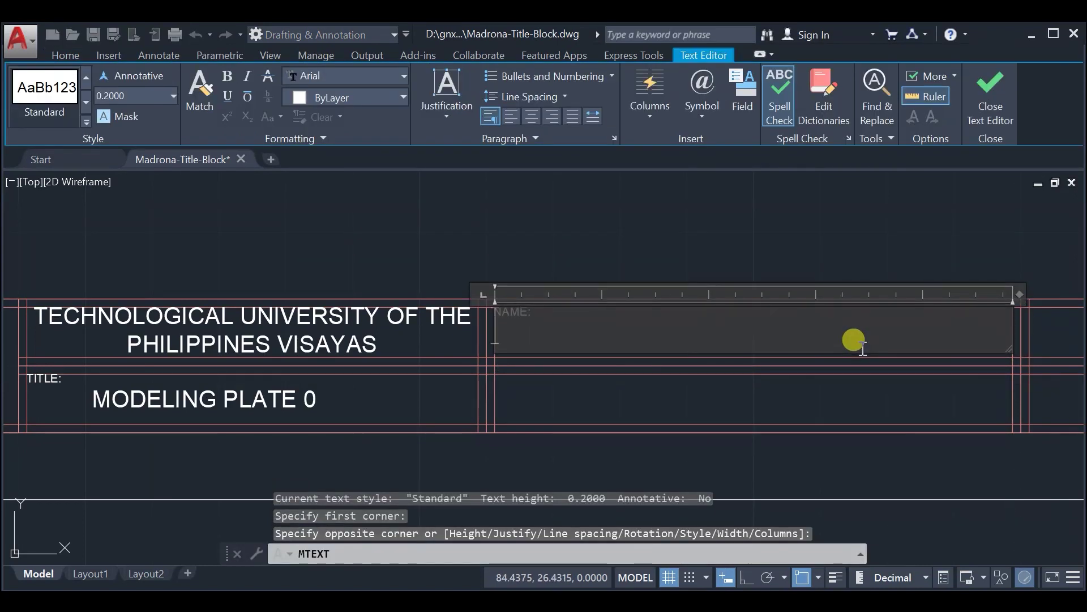
type("STUDENT")
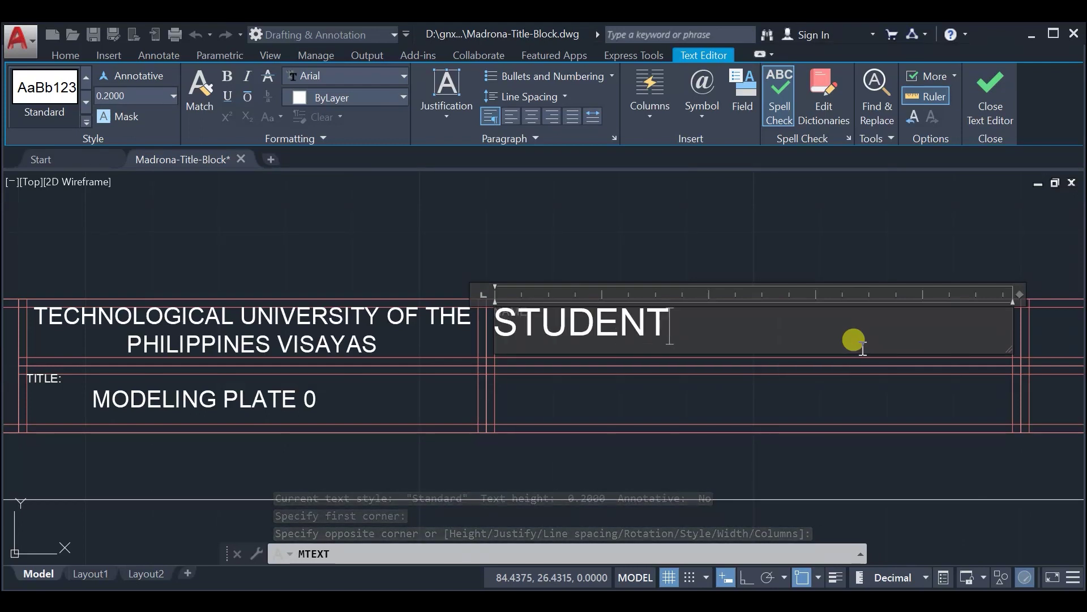
type(" NAME")
Step: Set the text height of all of the "STUDENT NAME" text to 0.1250
key("ctrl+a")
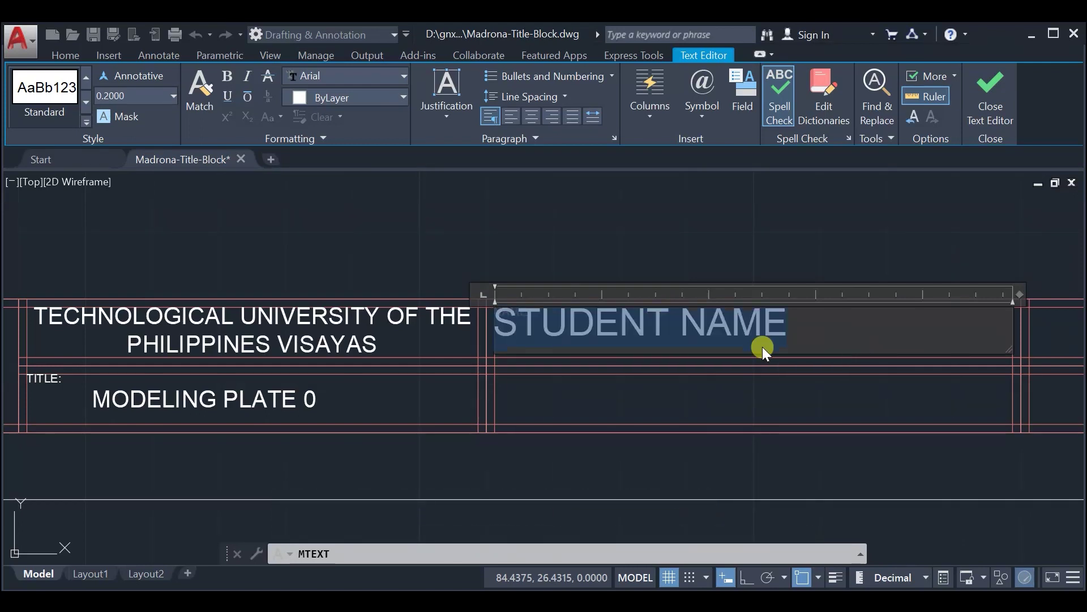
left_click(158, 95)
type("0.1250")
key("Return")
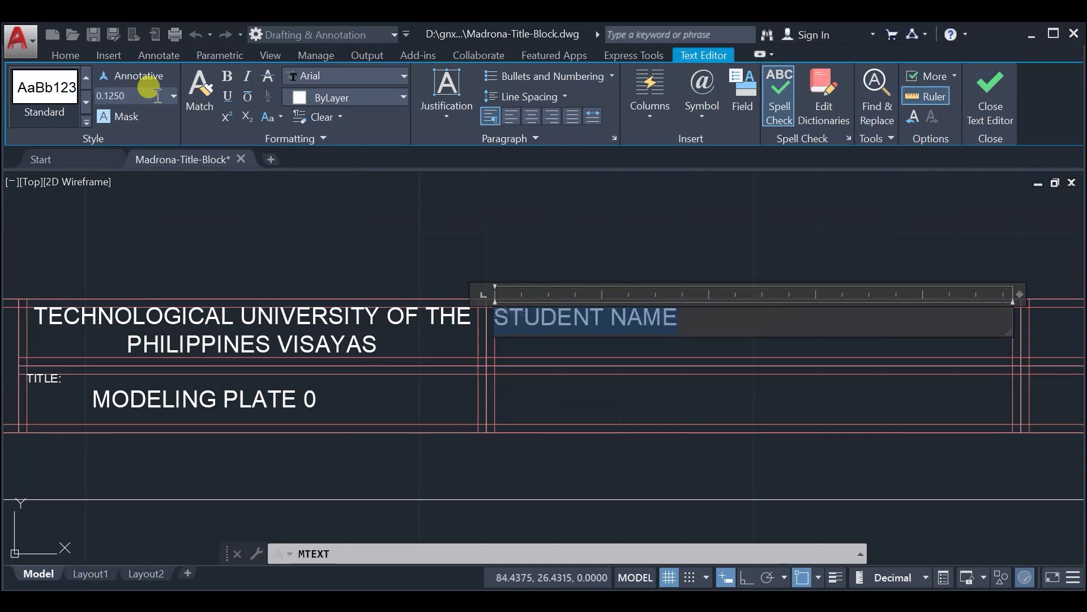
Step: Justify the "STUDENT NAME" text Middle Left, indent it by one tab stop, and finish editing it
left_click(446, 117)
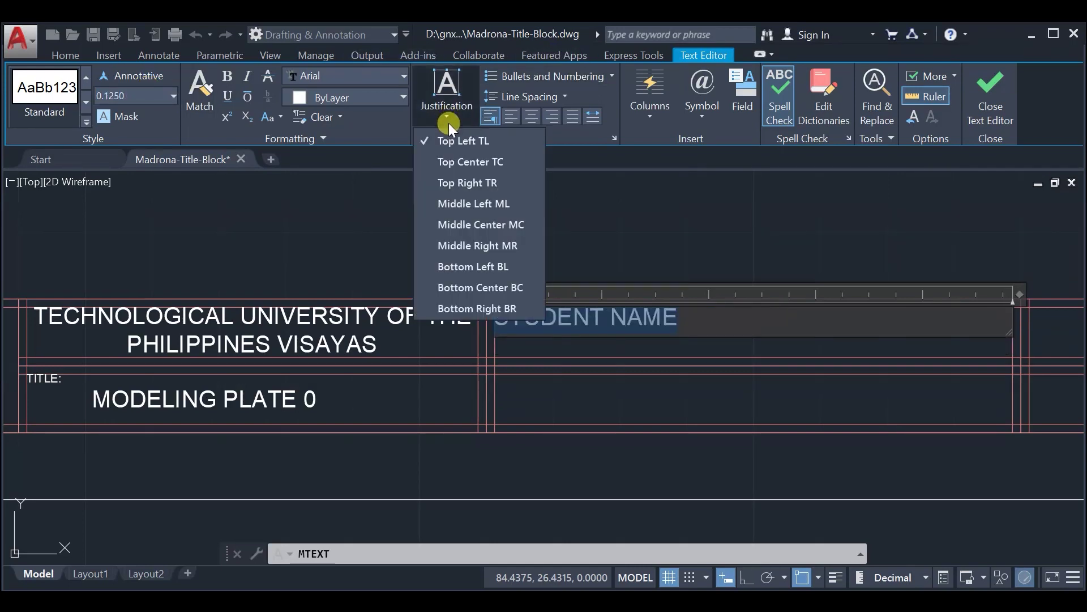
left_click(484, 203)
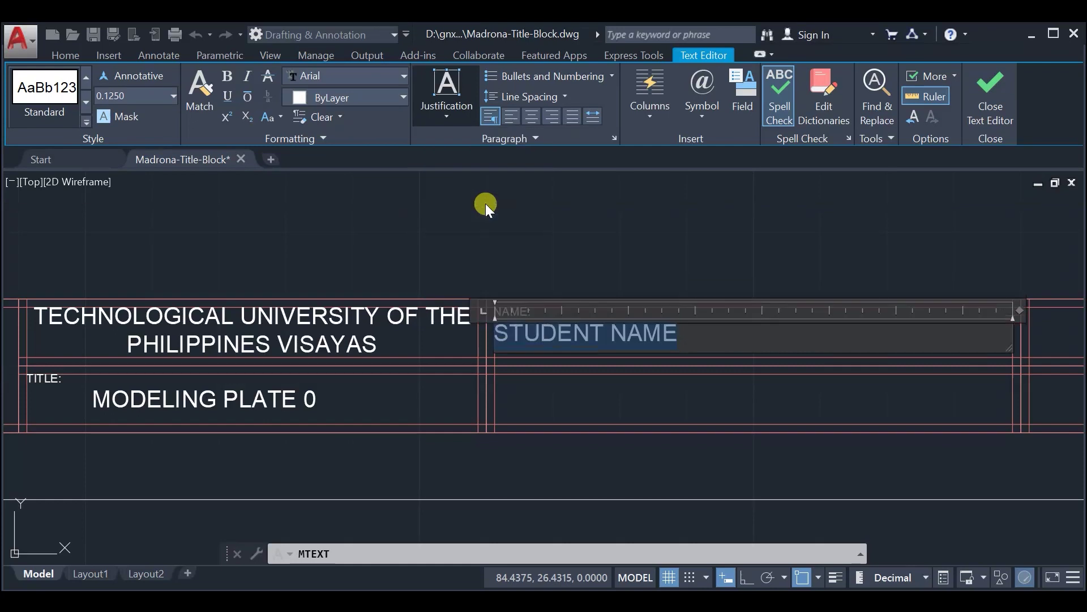
left_click(494, 324)
key("ctrl+e")
left_click(992, 104)
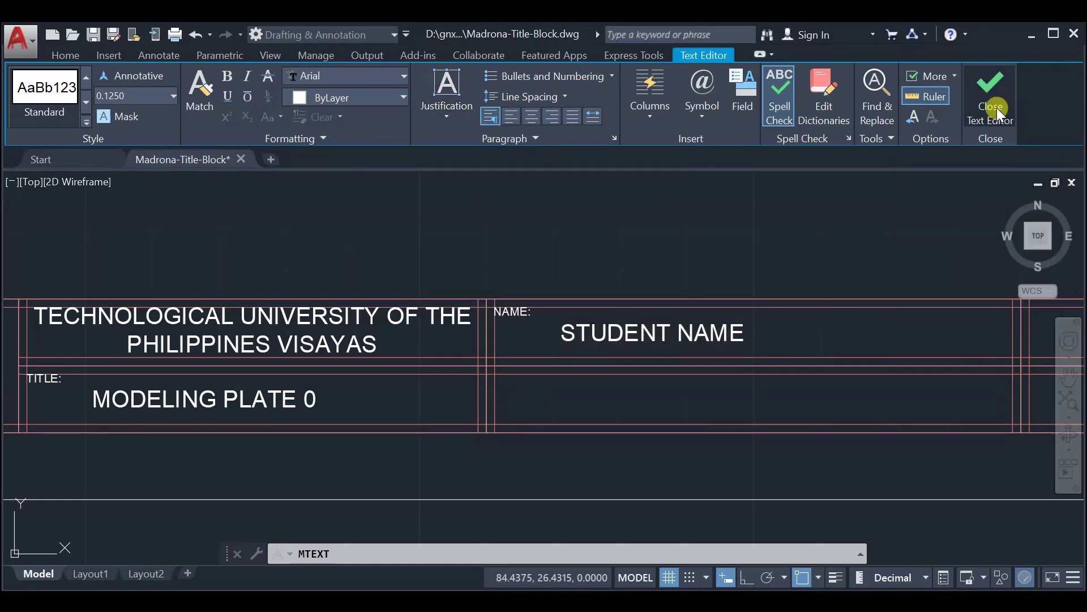
Step: Create a multiline text box between opposite guide intersections of the lower-row cell beneath "STUDENT NAME" and enter "INSTRUCTOR:"
middle_click_drag(826, 372, 665, 332)
type("MTE")
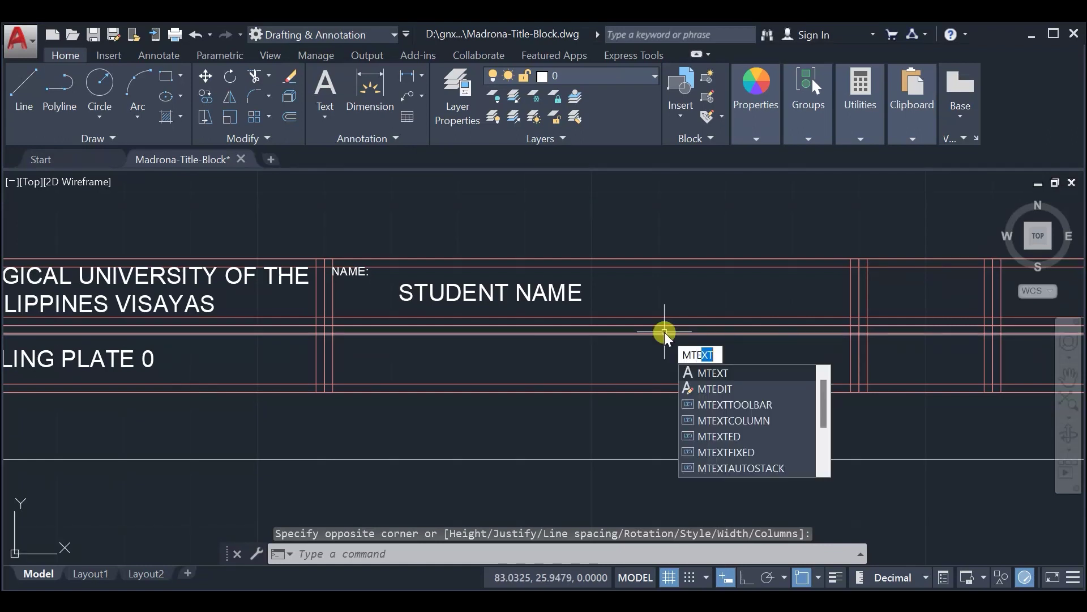
key("Return")
left_click(334, 384)
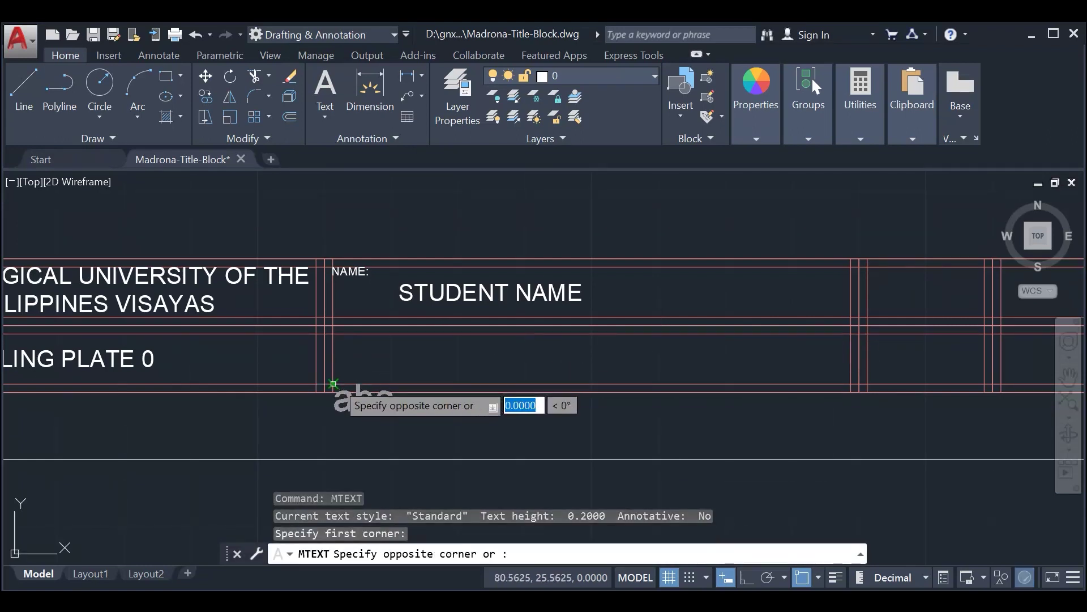
left_click(852, 333)
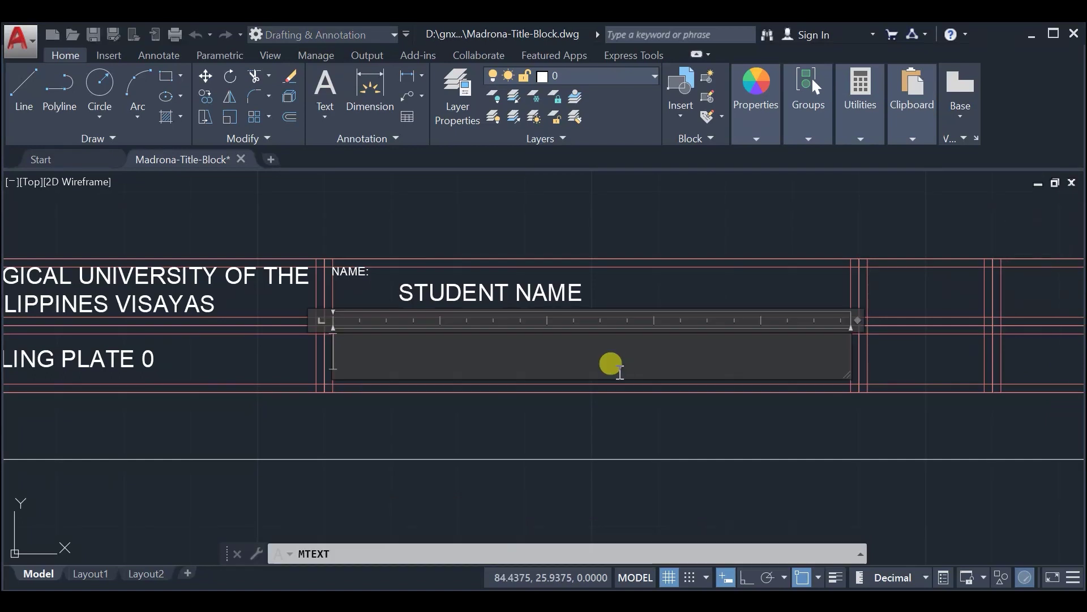
type("INST")
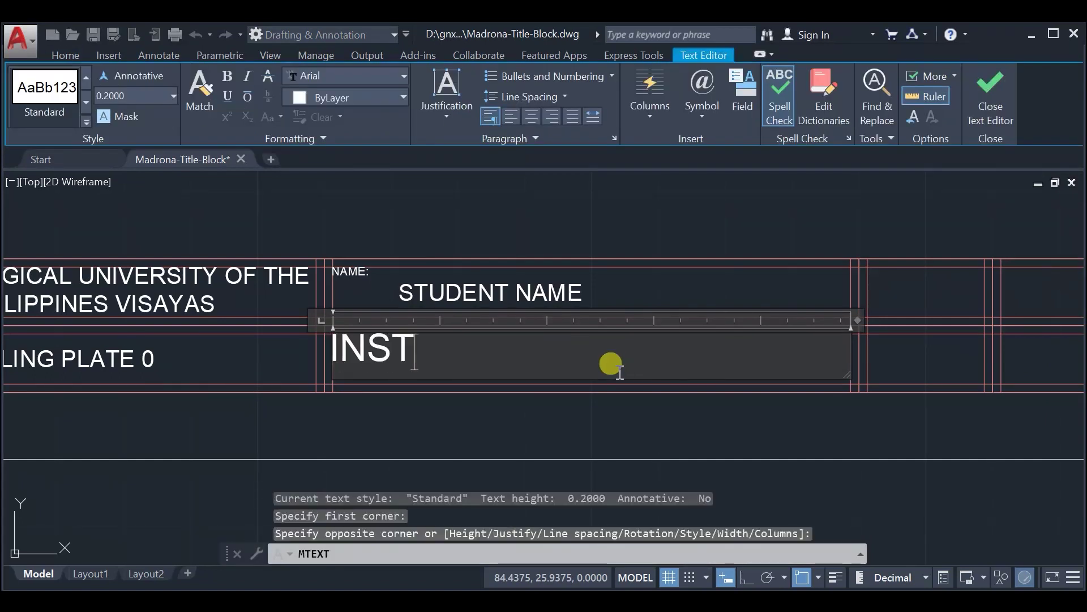
type("RU")
key("BackSpace")
type("RUCTOR")
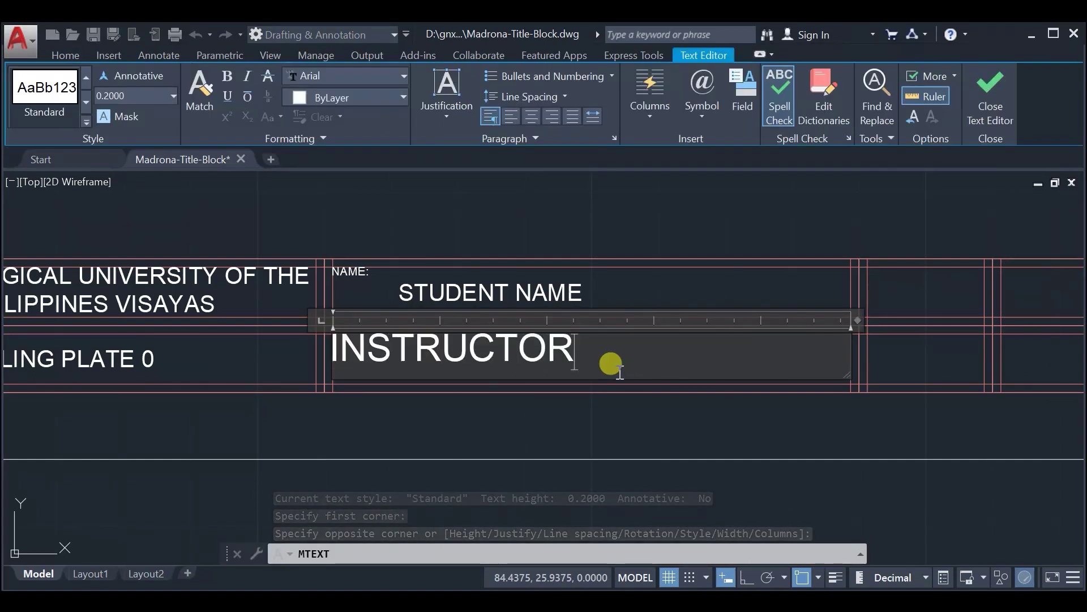
type(":")
Step: Set the "INSTRUCTOR:" label's text height to 0.0625 and finish editing the text
key("ctrl+a")
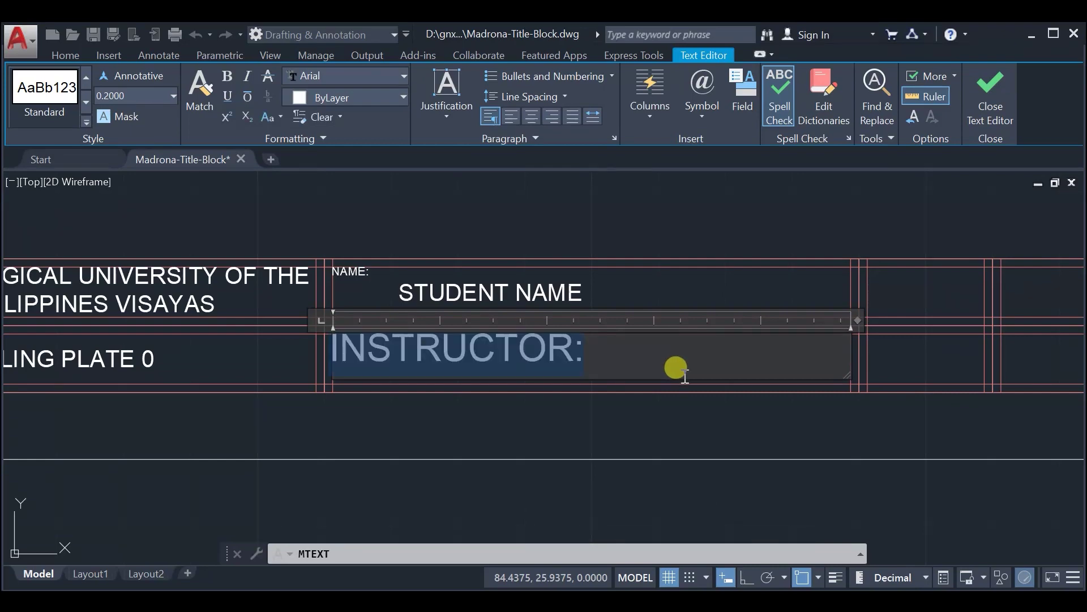
left_click(148, 97)
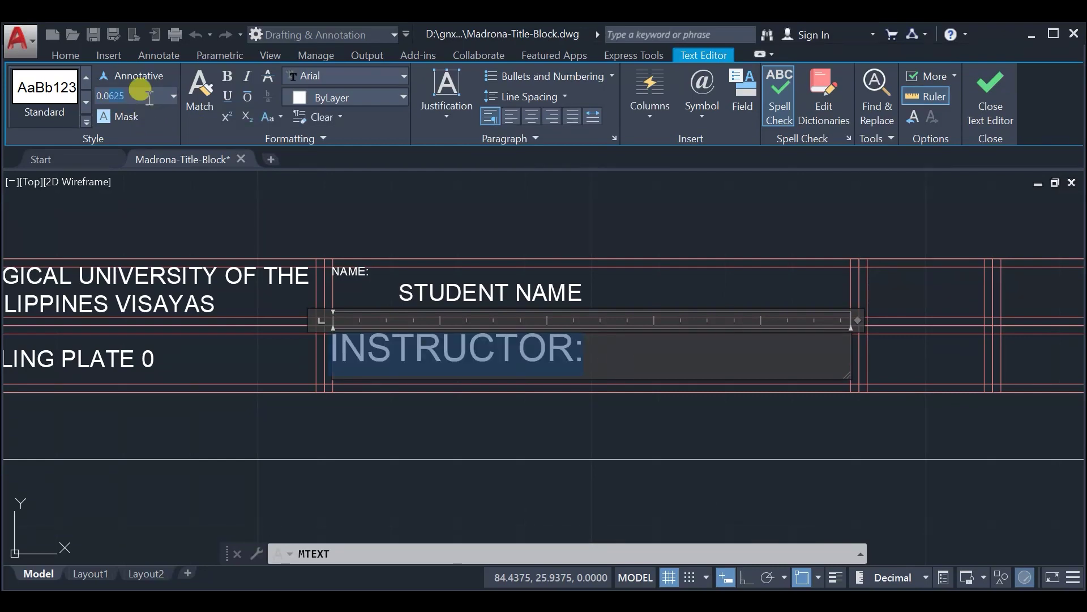
key("Return")
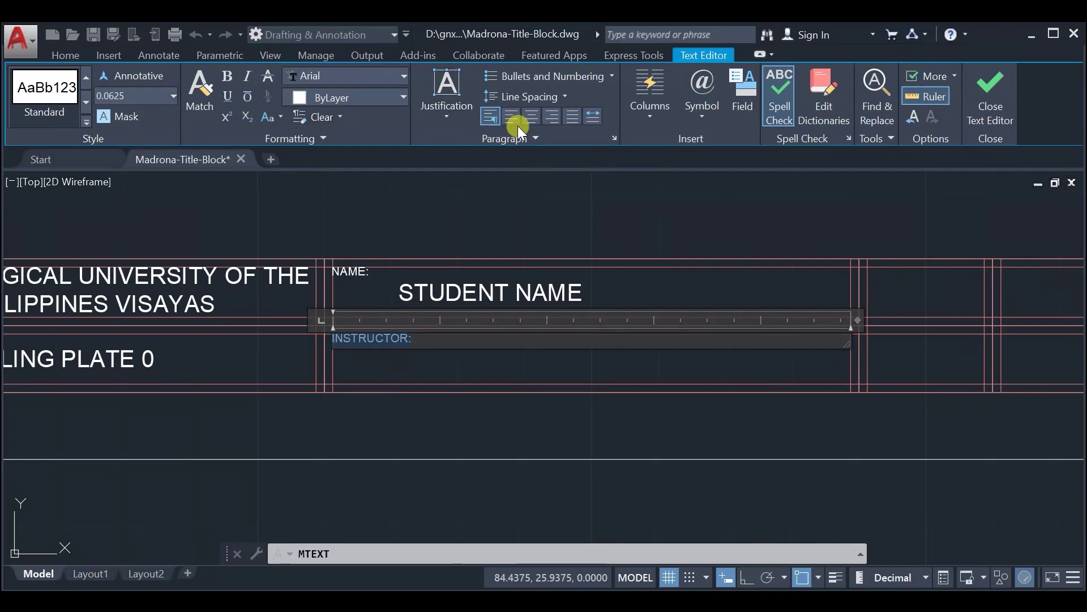
left_click(441, 117)
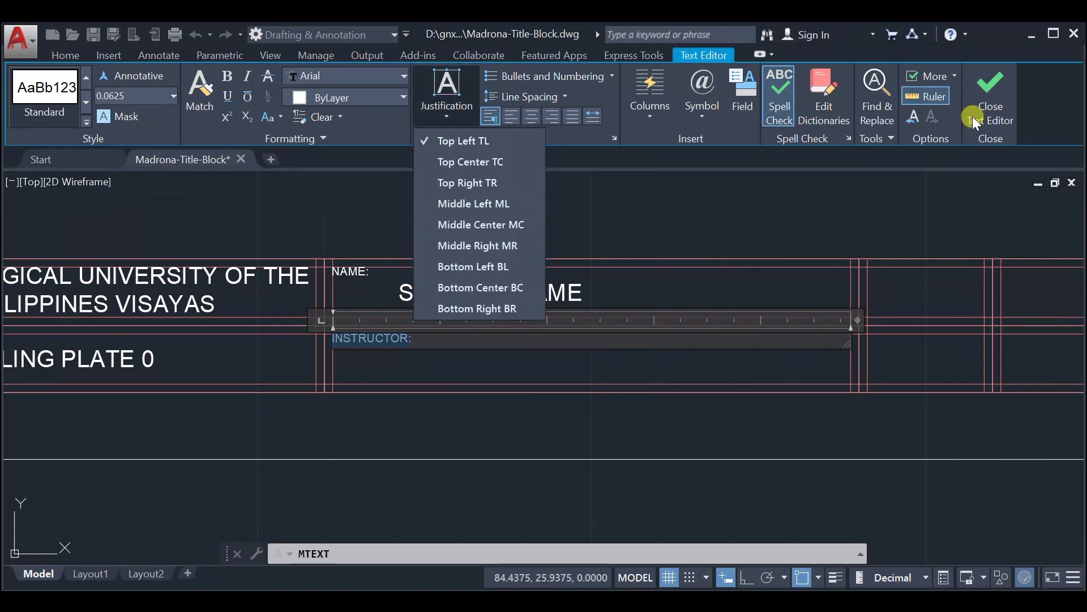
left_click(990, 96)
left_click(990, 96)
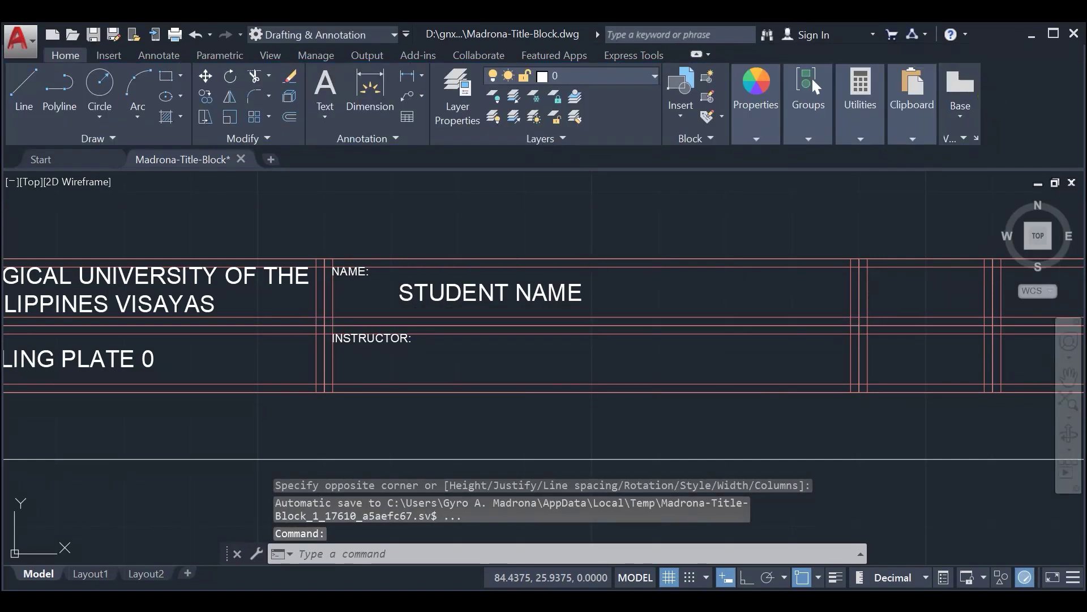
Step: Create a multiline text box between opposite guide intersections of the "INSTRUCTOR:" cell and enter the instructor's full name
type("MT")
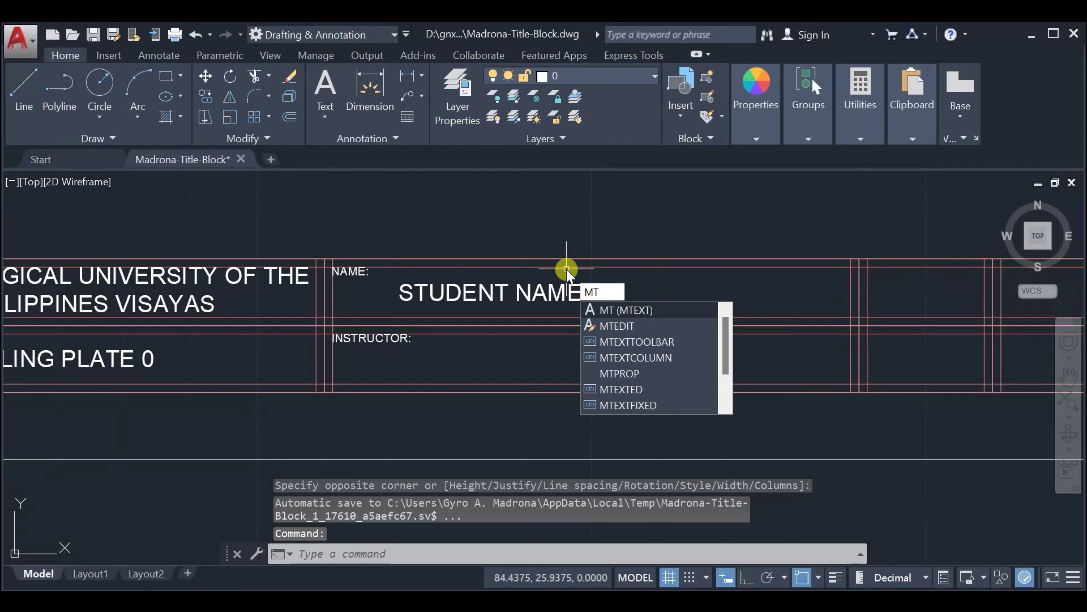
key("Return")
left_click(334, 384)
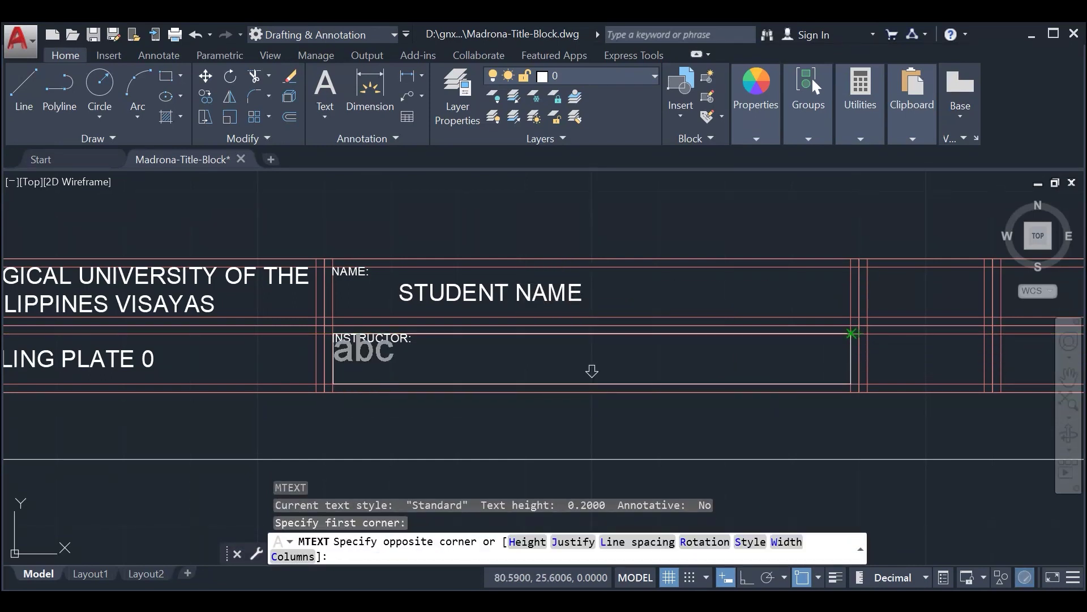
left_click(851, 334)
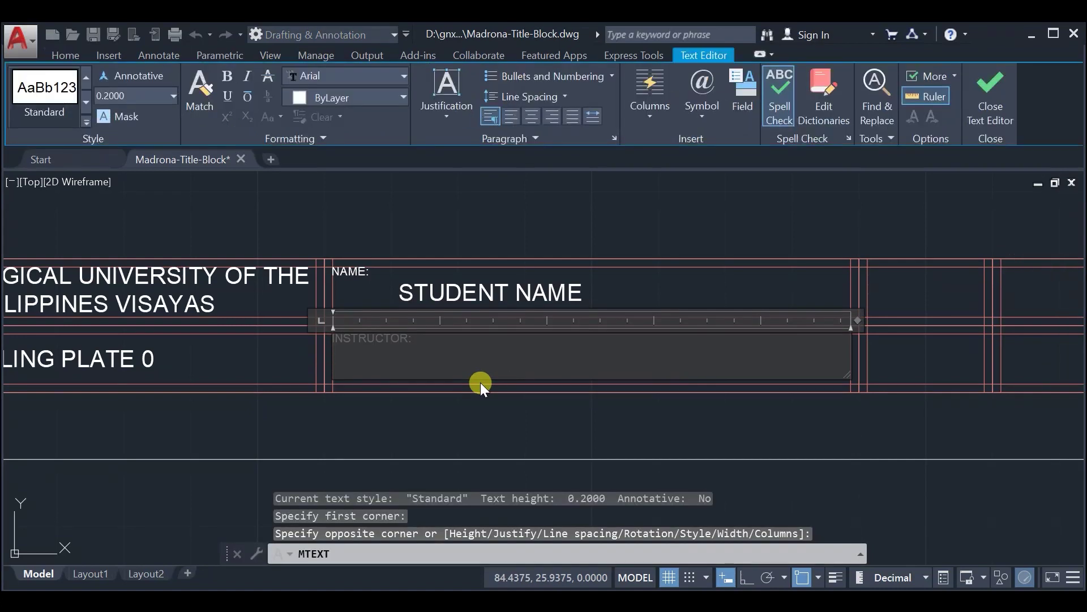
type("GYRO ")
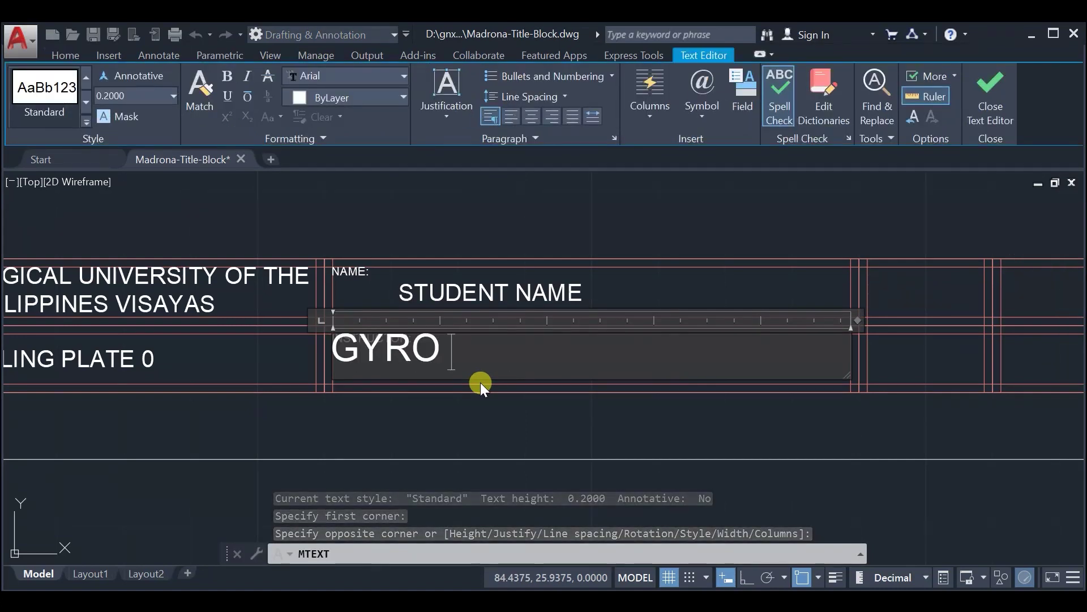
type("A. MADRONA")
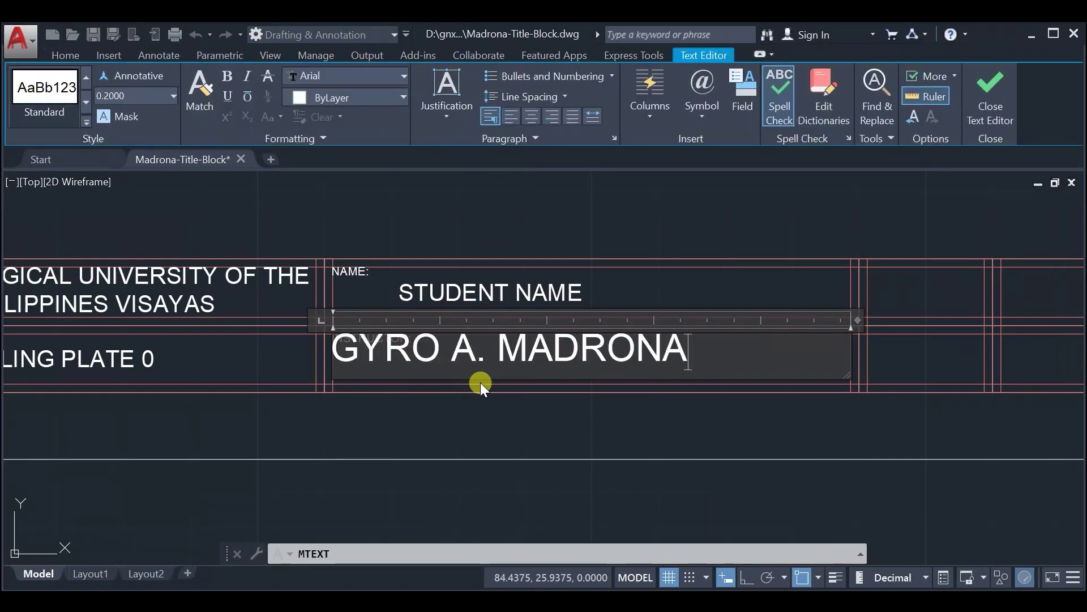
Step: Try a text height of 0.1250 on the instructor's name, justify it Middle Left with a one-tab indent, and finish editing
key("ctrl+a")
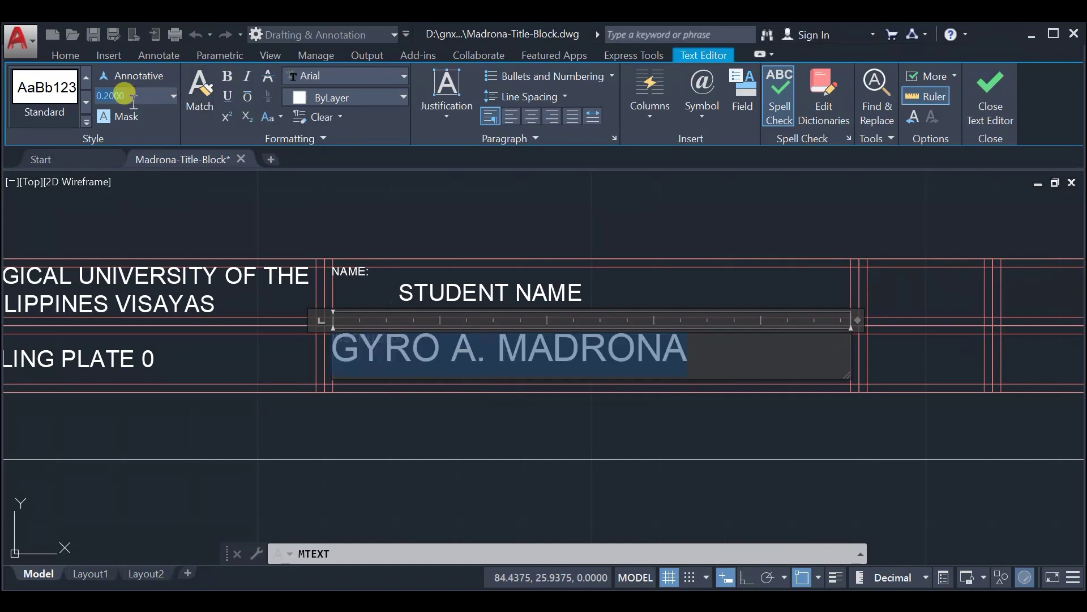
type("0.2")
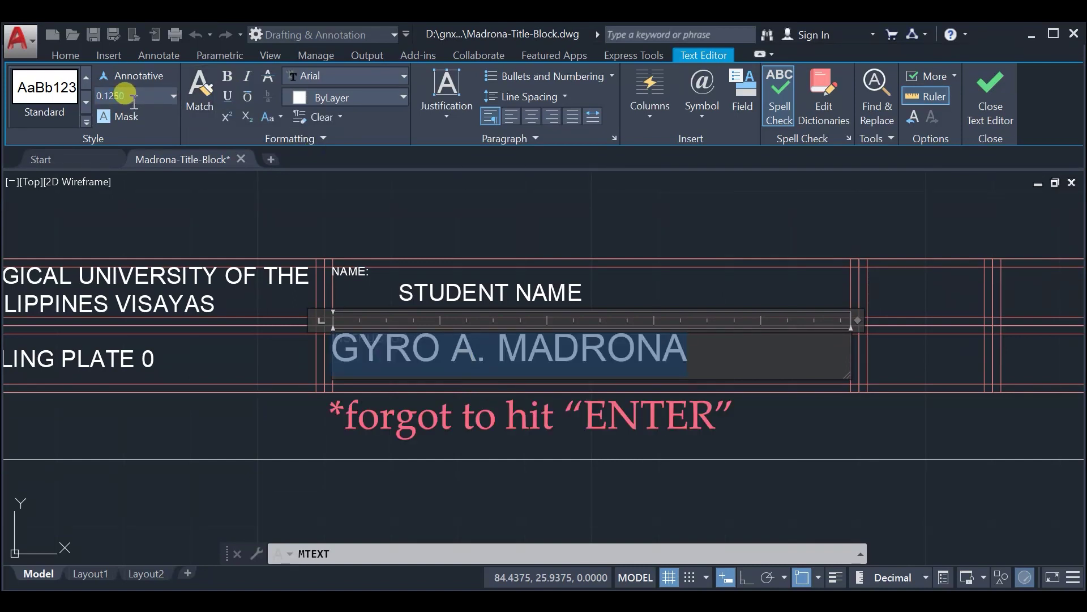
left_click(444, 119)
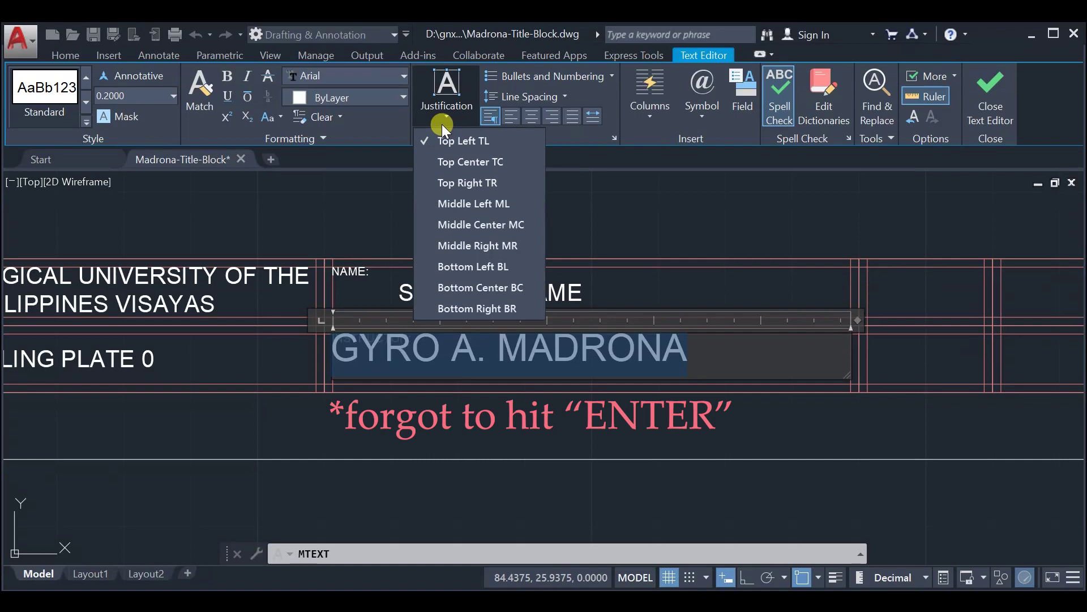
left_click(460, 202)
left_click(343, 365)
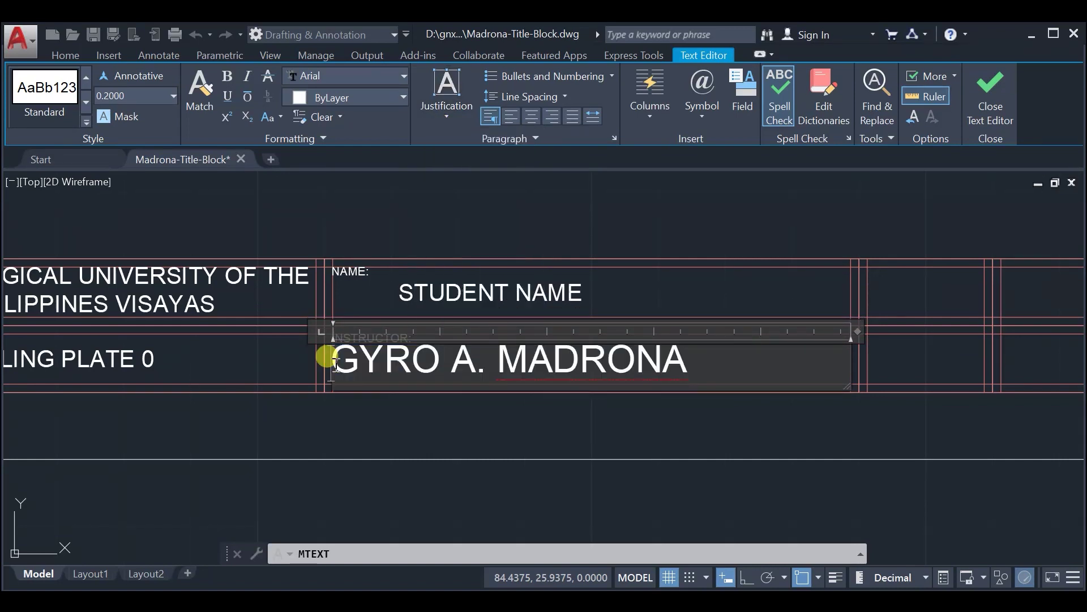
key("Tab")
left_click(993, 89)
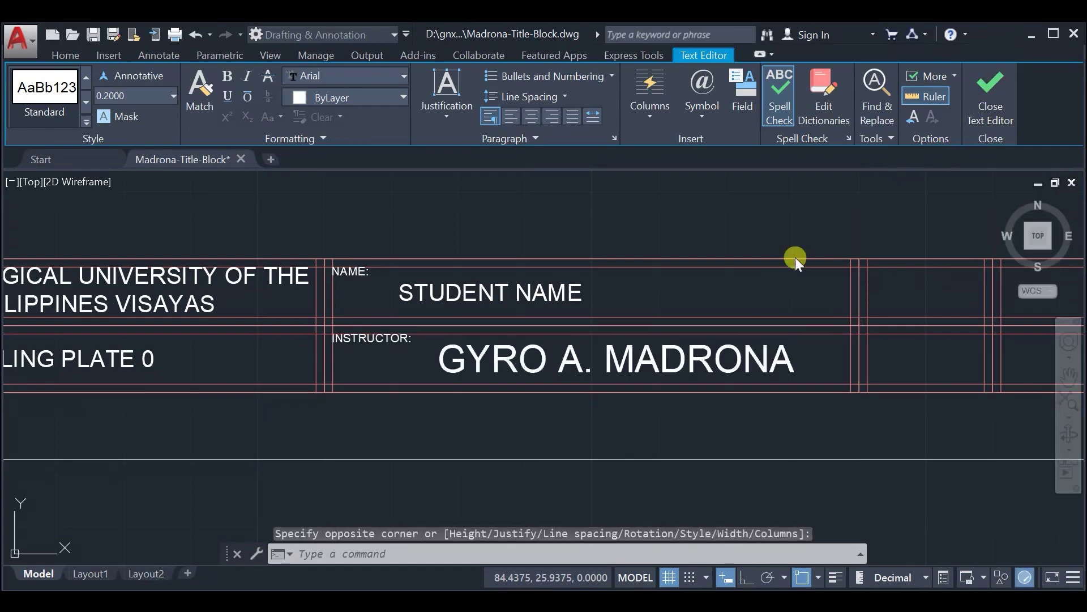
Step: Create a multiline text box between opposite guide intersections of the upper-row cell right of "STUDENT NAME" and enter "DATE:"
scroll(776, 293, "down", 2)
middle_click_drag(777, 293, 416, 312)
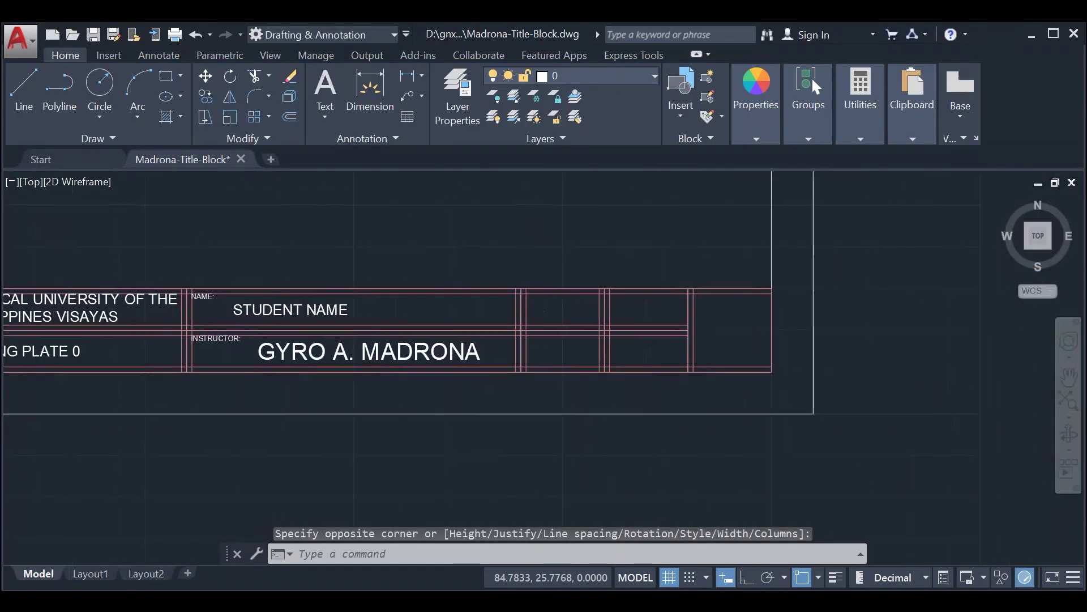
scroll(537, 321, "up", 2)
middle_click_drag(540, 318, 573, 316)
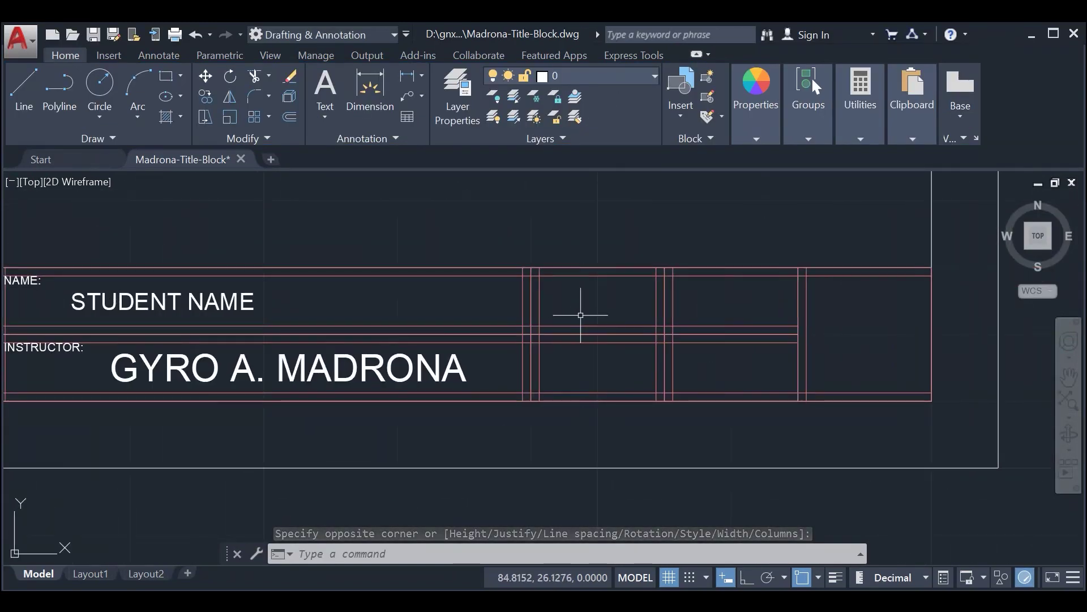
type("MT")
key("Return")
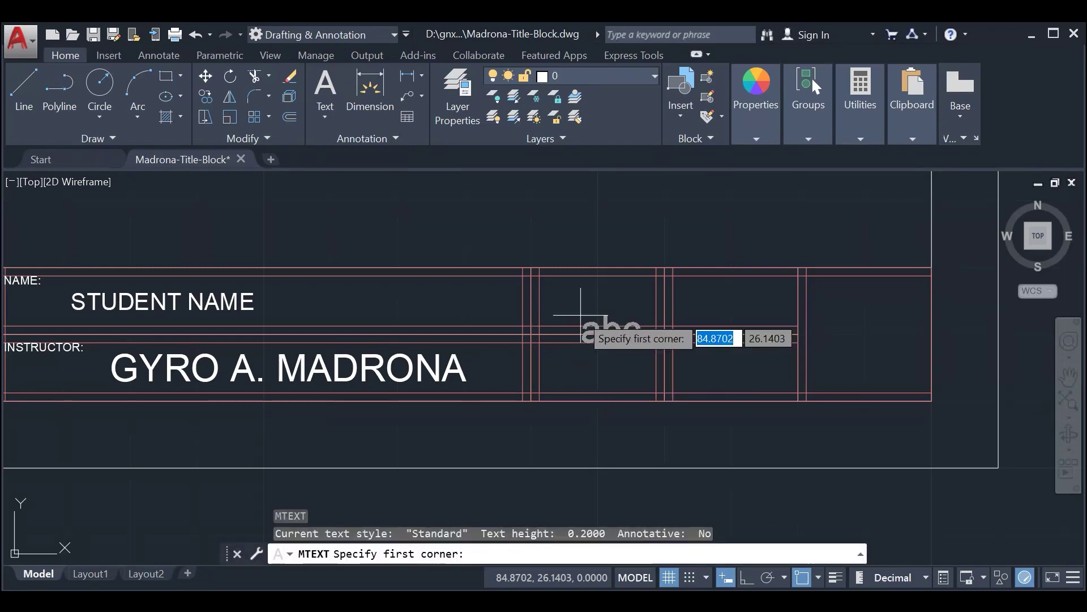
left_click(539, 325)
left_click(657, 276)
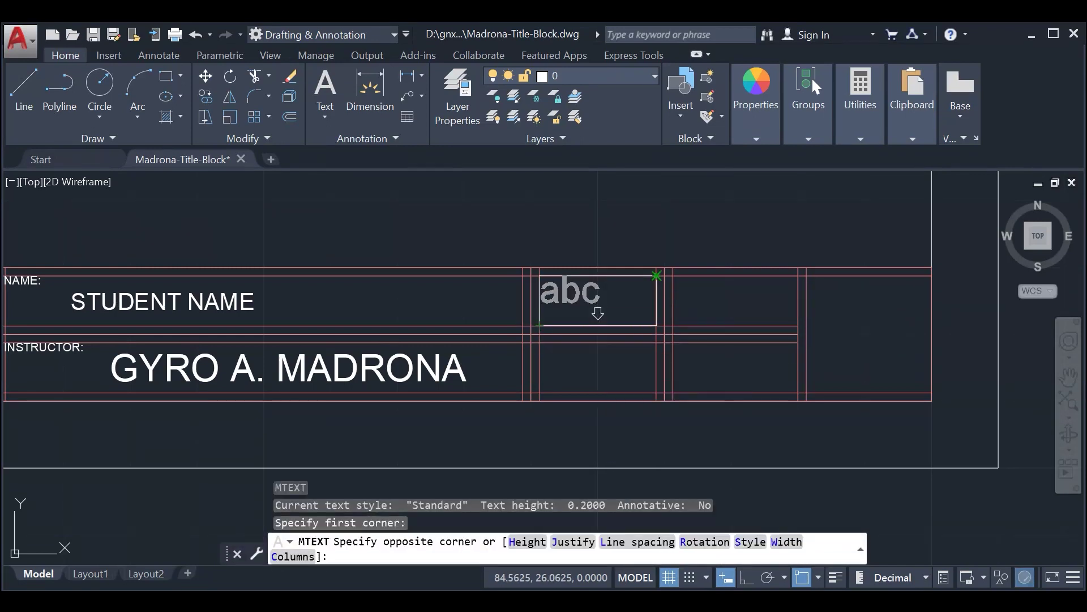
type("DATE")
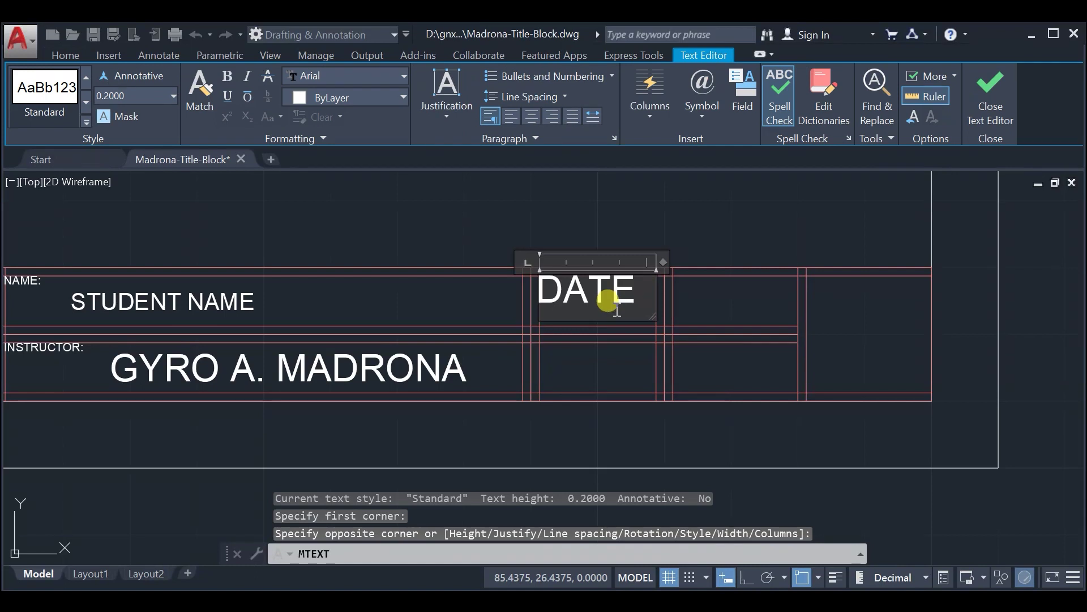
type(":")
Step: Set the "DATE:" label's text height to 0.0625 and finish editing the text
double_click(608, 291)
left_click(154, 96)
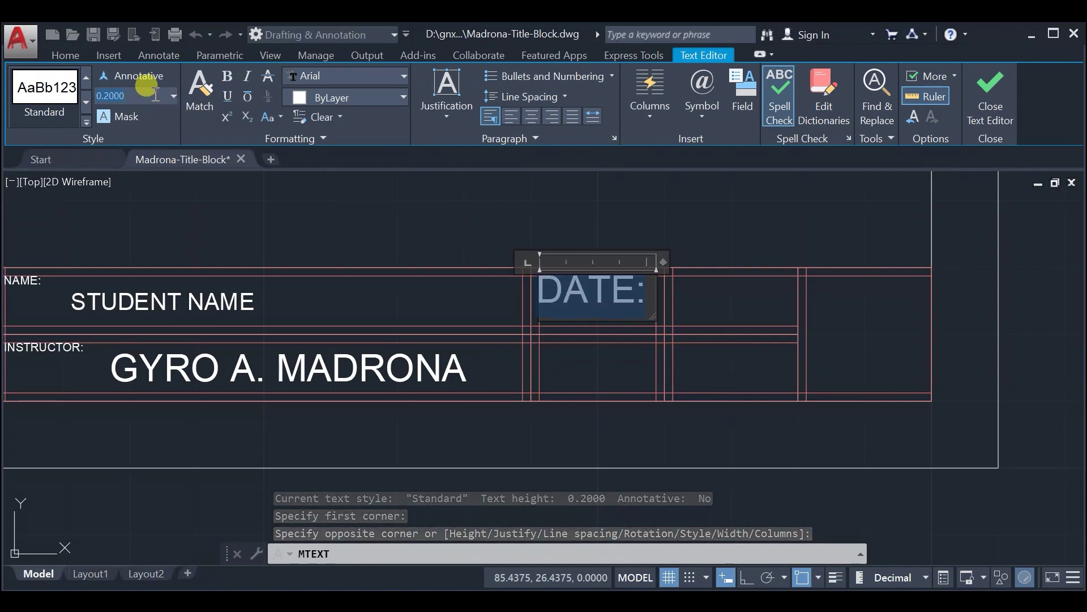
type("0.0")
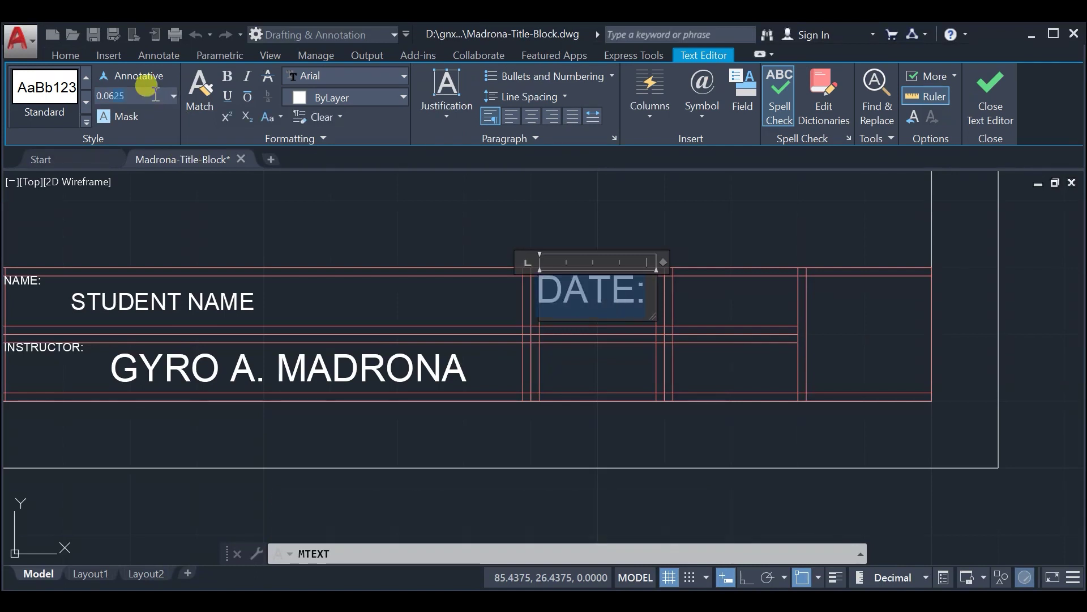
type("625")
key("Return")
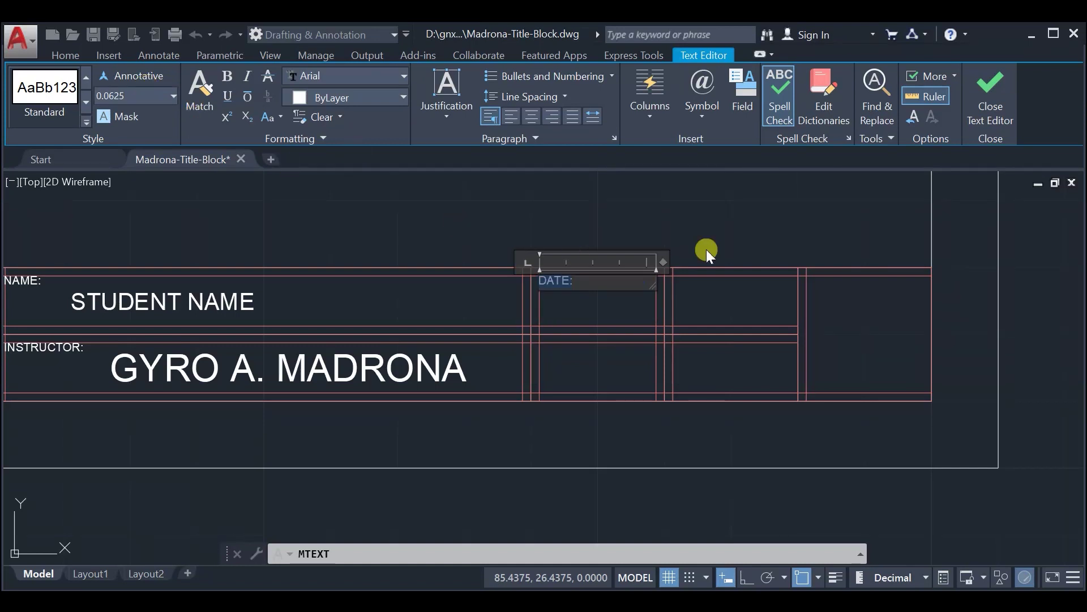
left_click(595, 368)
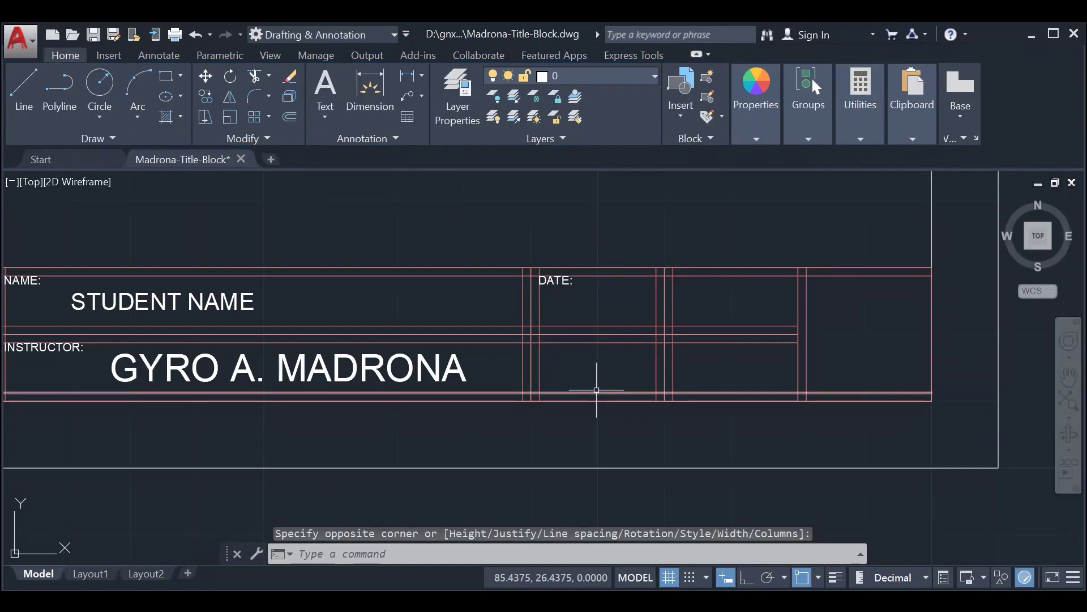
Step: Create a multiline text box between opposite guide intersections of the "DATE:" cell and enter "4/14/24"
type("MTE")
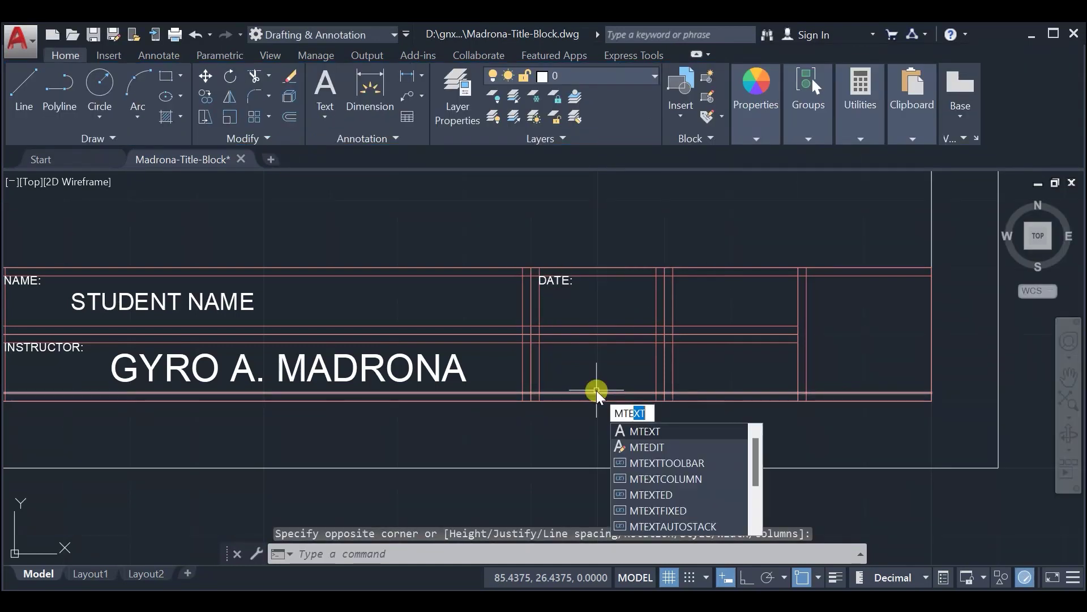
key("Return")
left_click(539, 326)
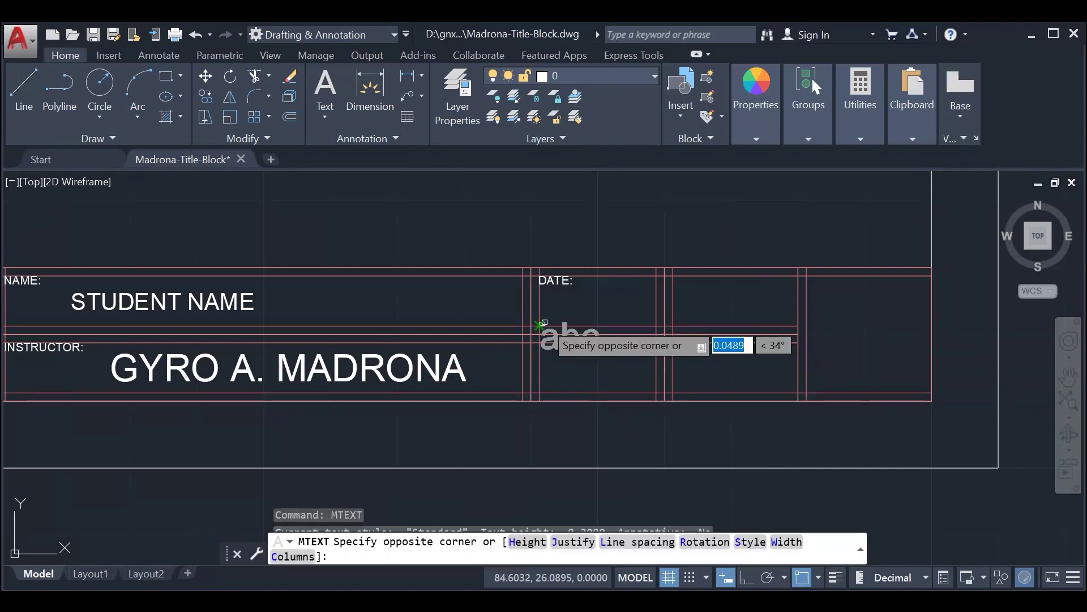
left_click(615, 307)
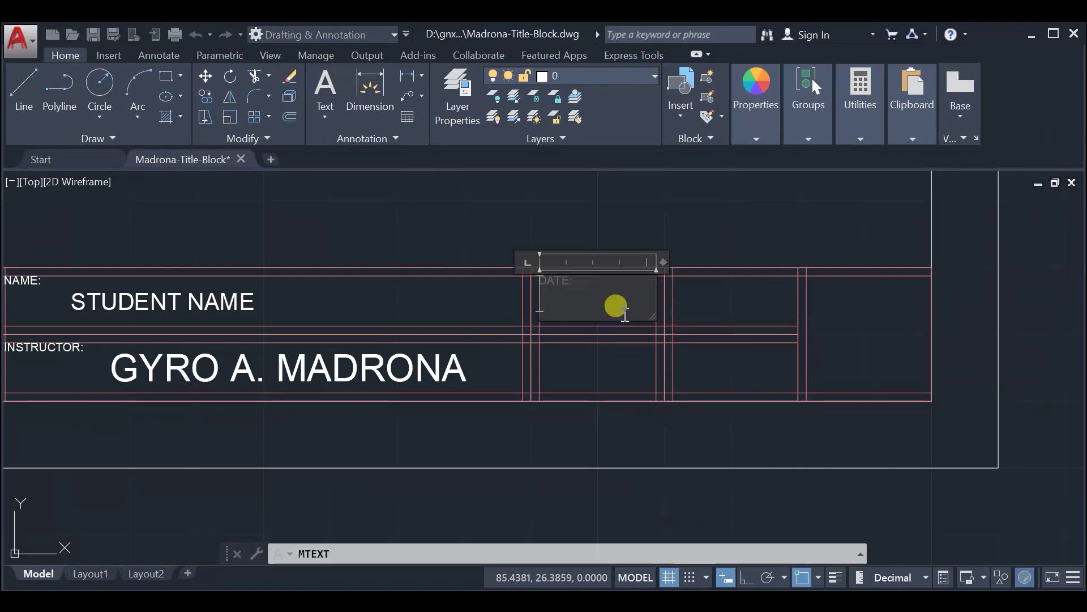
type("4/")
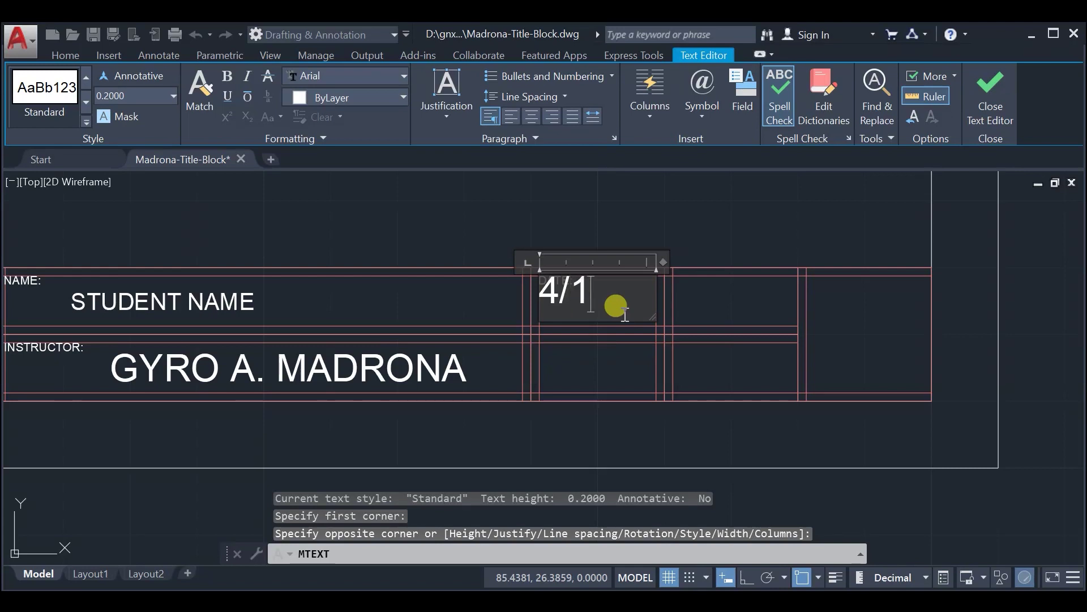
type("14/24")
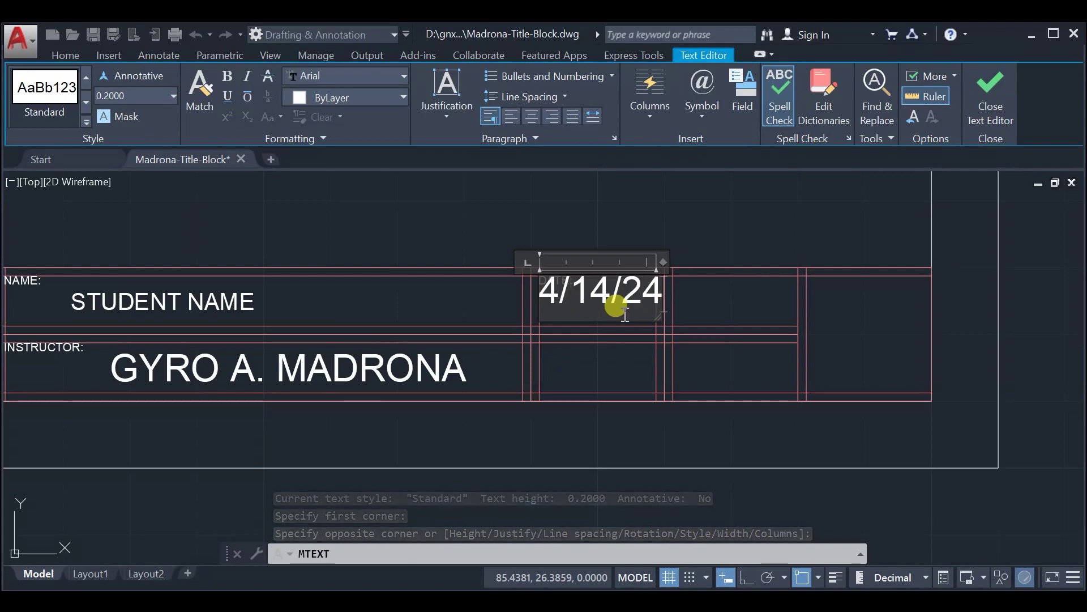
Step: Set the text height of "4/14/24" to 0.1250 and justify it Middle Left
key("ctrl+a")
left_click(151, 96)
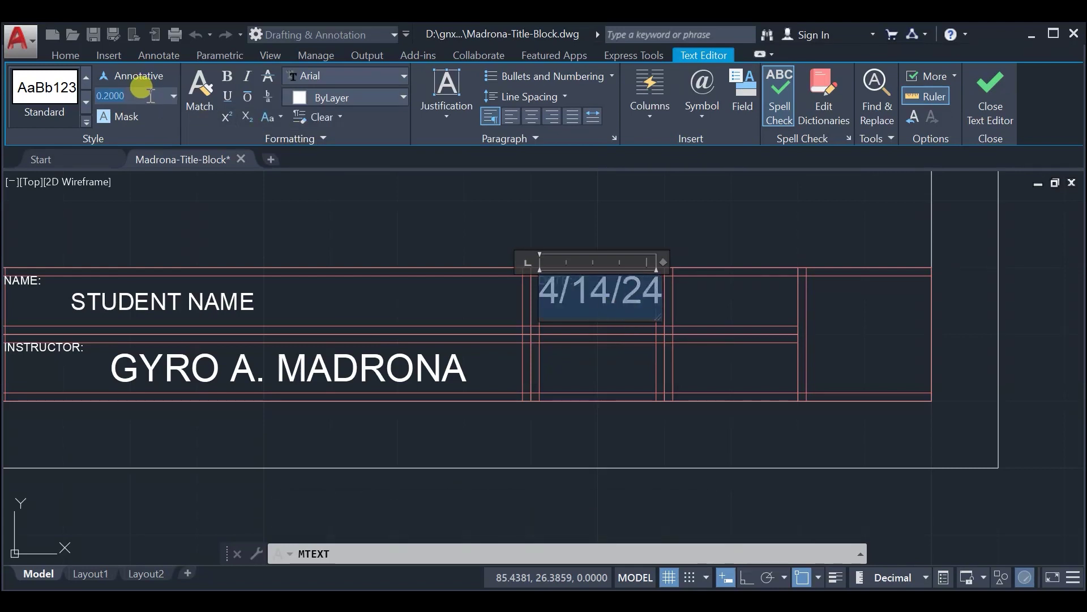
type("0.1250")
key("Return")
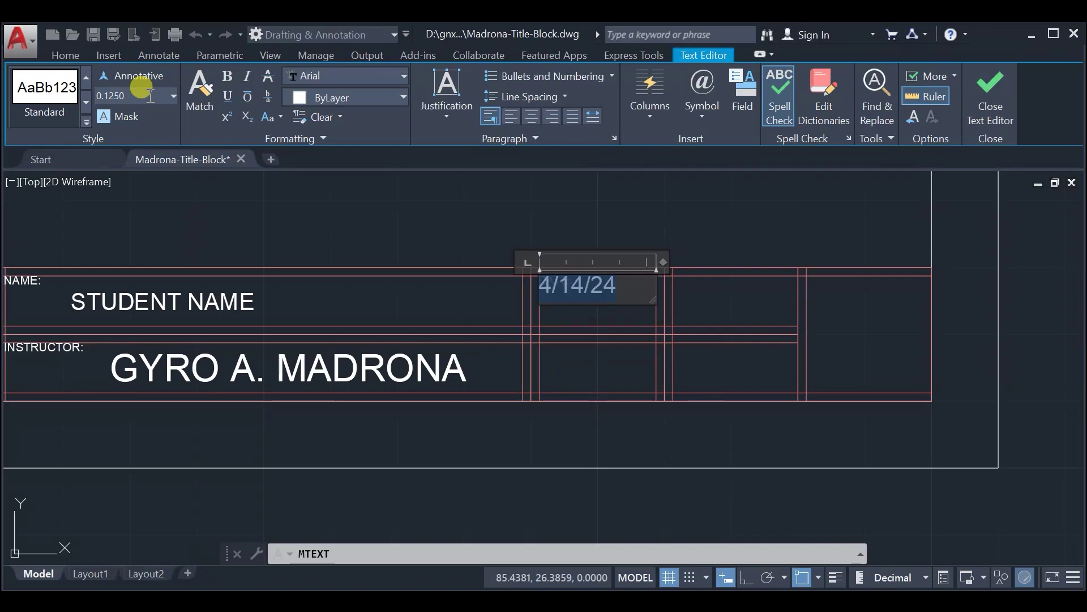
left_click(447, 105)
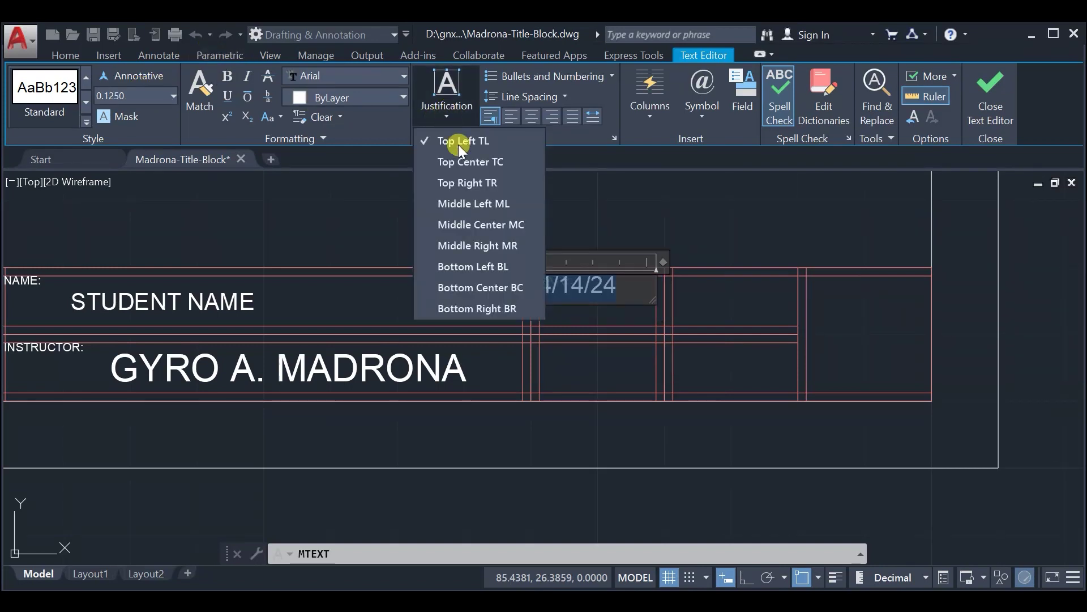
left_click(487, 202)
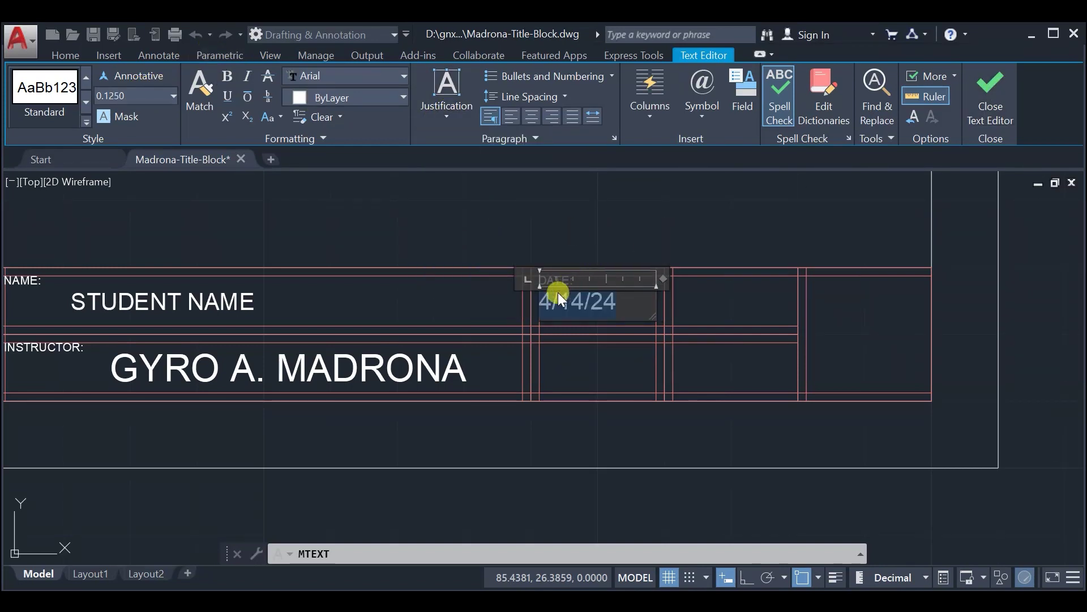
Step: Indent "4/14/24" slightly so it sits within its cell, and finish editing the text
left_click(543, 300)
key("Tab")
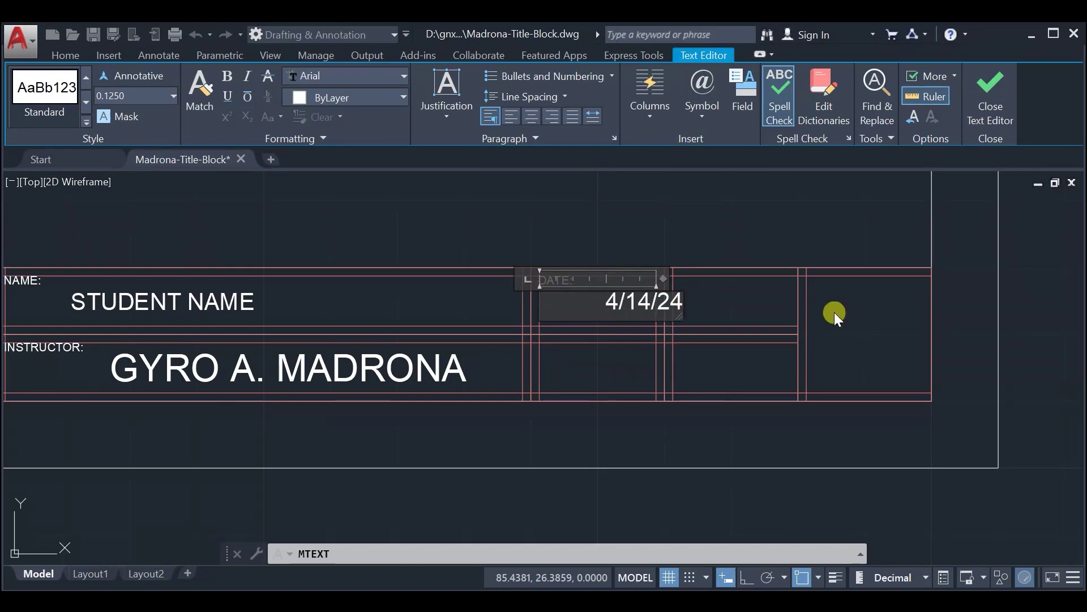
key("BackSpace")
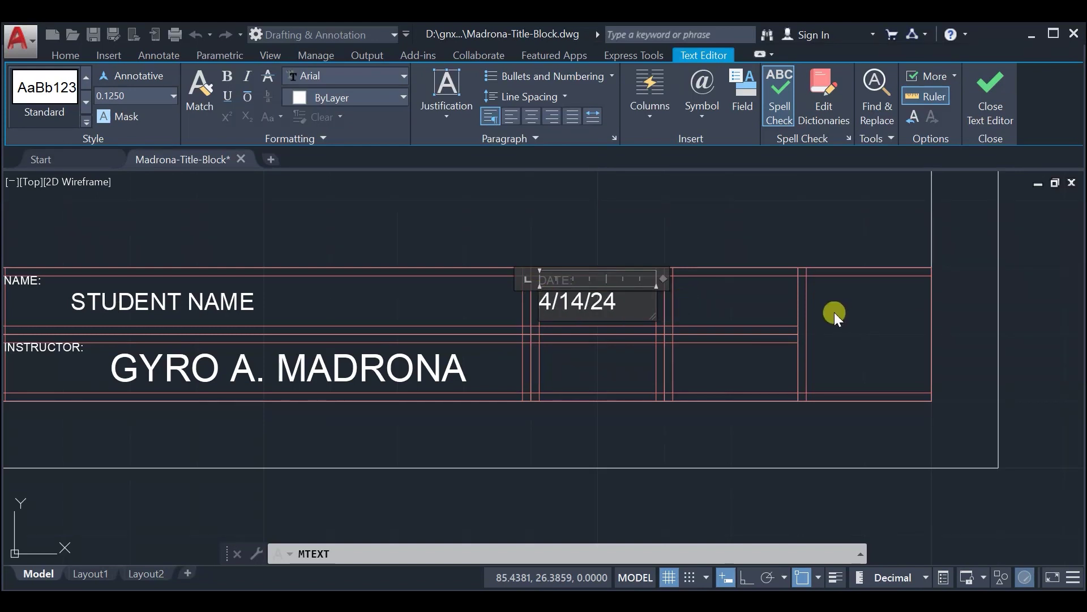
left_click(1008, 97)
Step: Create a multiline text box between opposite guide intersections of the lower-row cell beneath the date and enter "SECTION:"
mouse_move(589, 342)
middle_mouse_down()
mouse_move(614, 302)
mouse_move(600, 307)
middle_mouse_up()
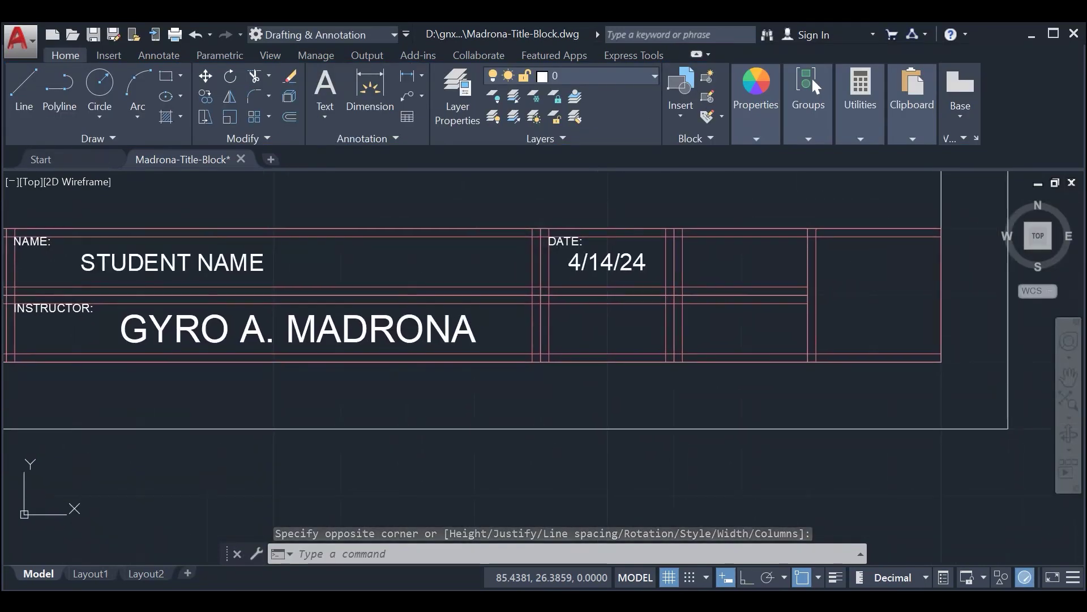
type("MTEXT")
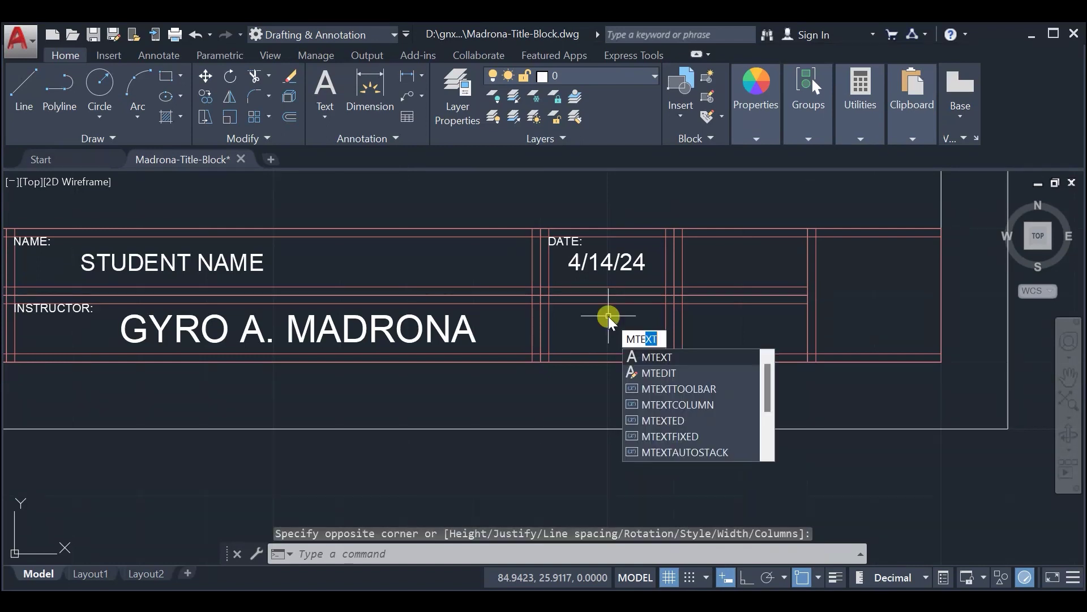
key("Return")
left_click(549, 354)
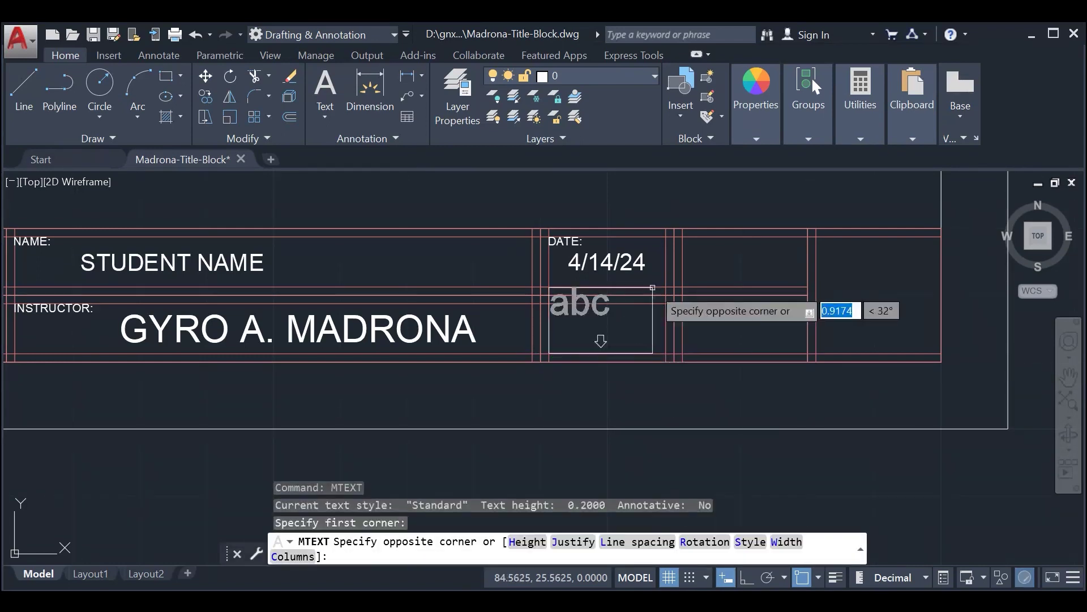
left_click(666, 304)
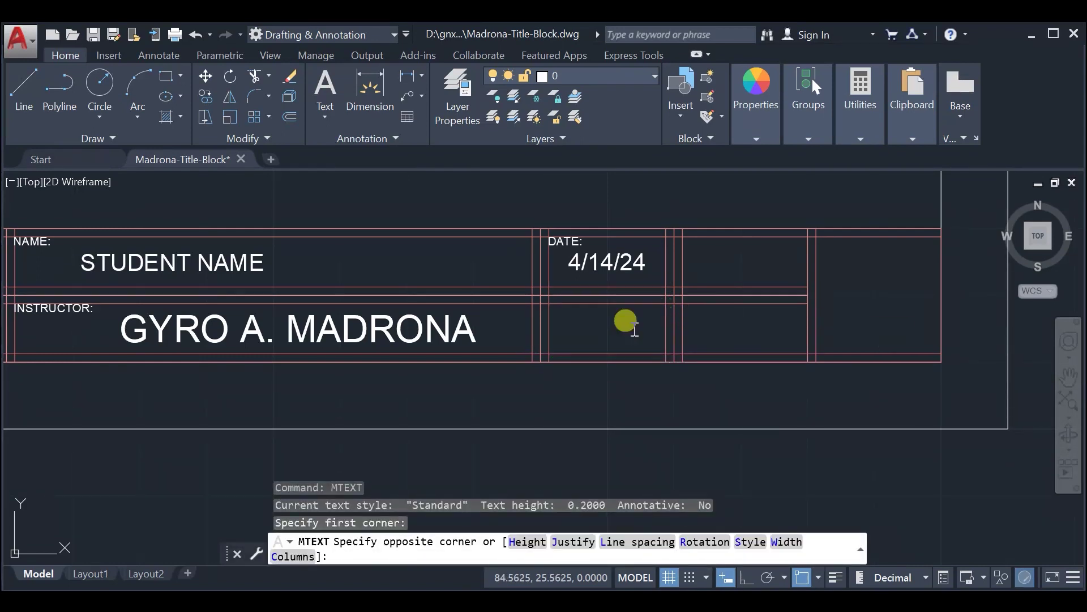
type("SECTI")
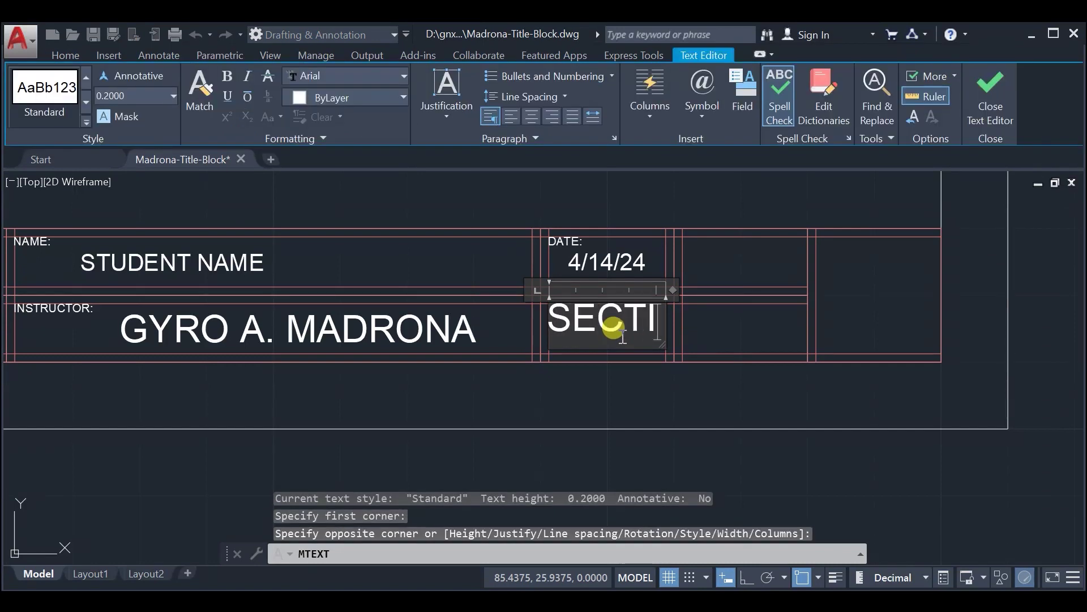
type("ON:")
Step: Set the "SECTION:" label's text height to 0.0625 and finish editing the text
key("ctrl+a")
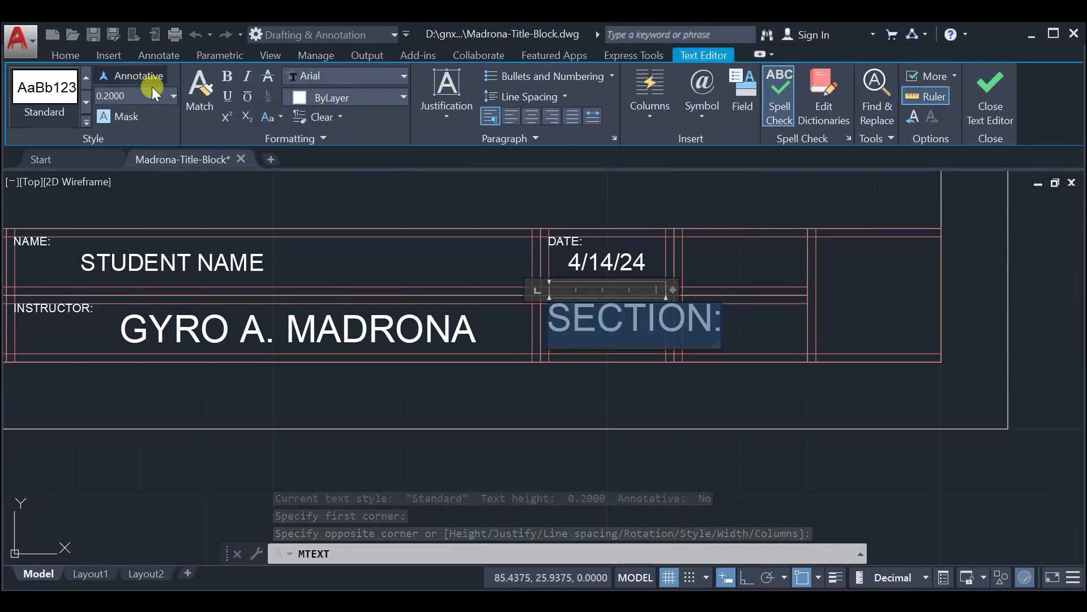
left_click(142, 96)
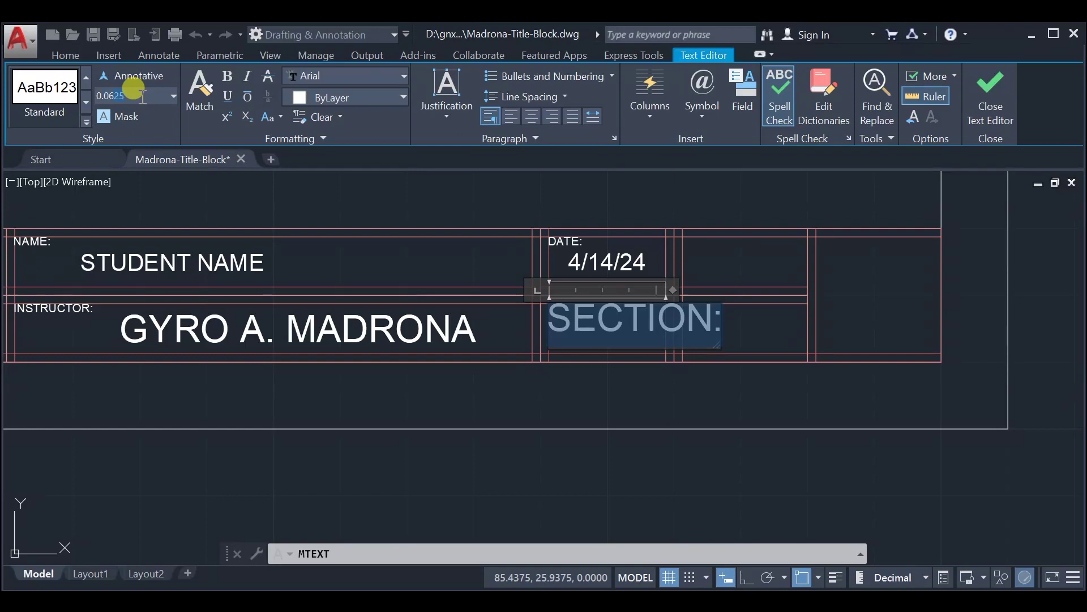
key("Return")
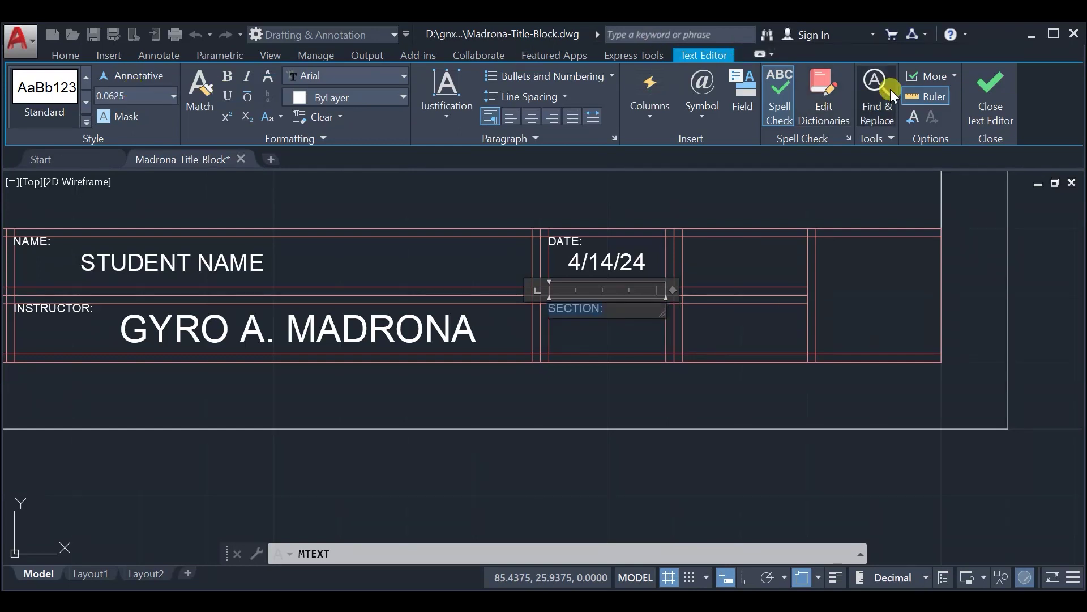
left_click(990, 94)
Step: Create a multiline text box between opposite guide intersections of the "SECTION:" cell and enter "BET 1-1"
type("MT")
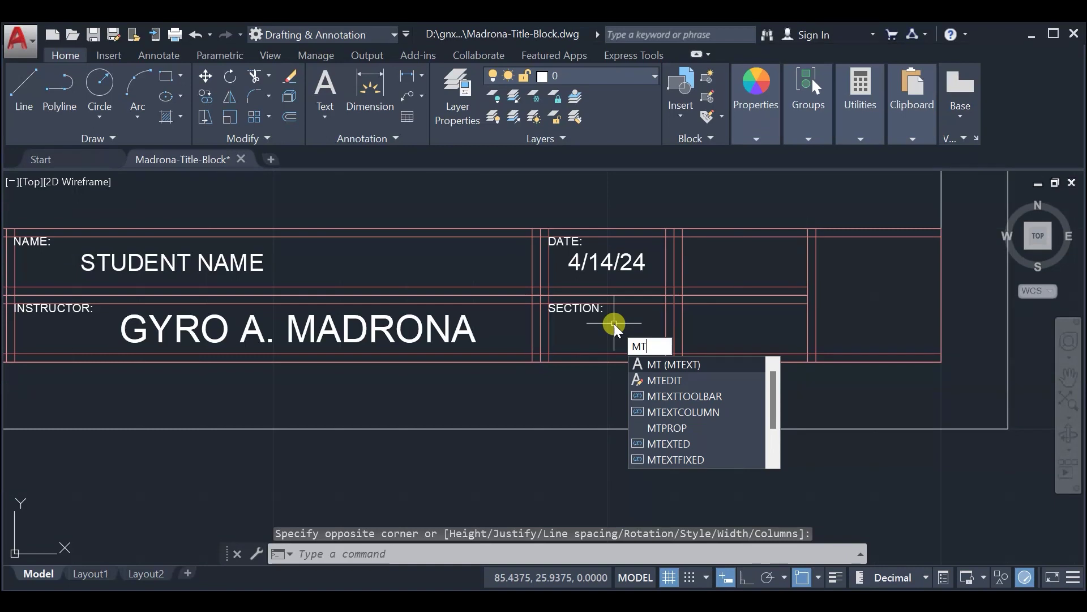
key("Return")
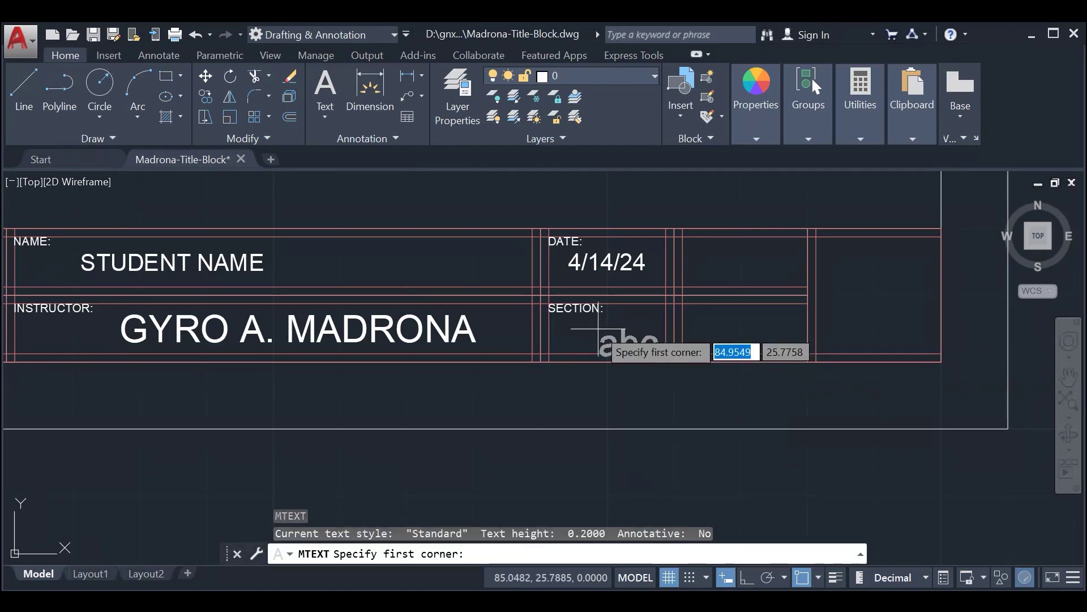
left_click(550, 352)
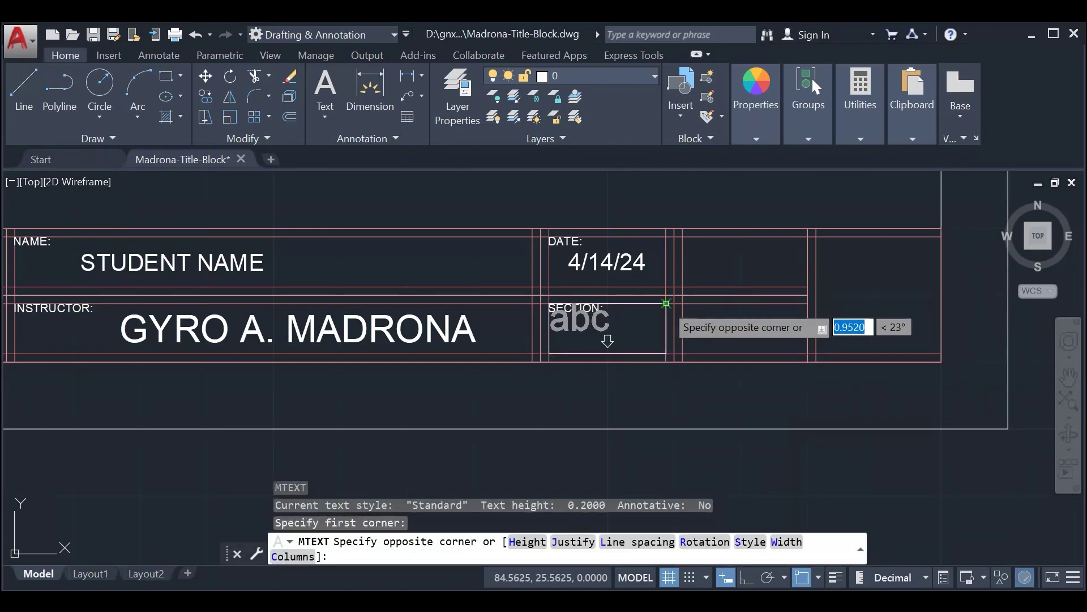
left_click(666, 305)
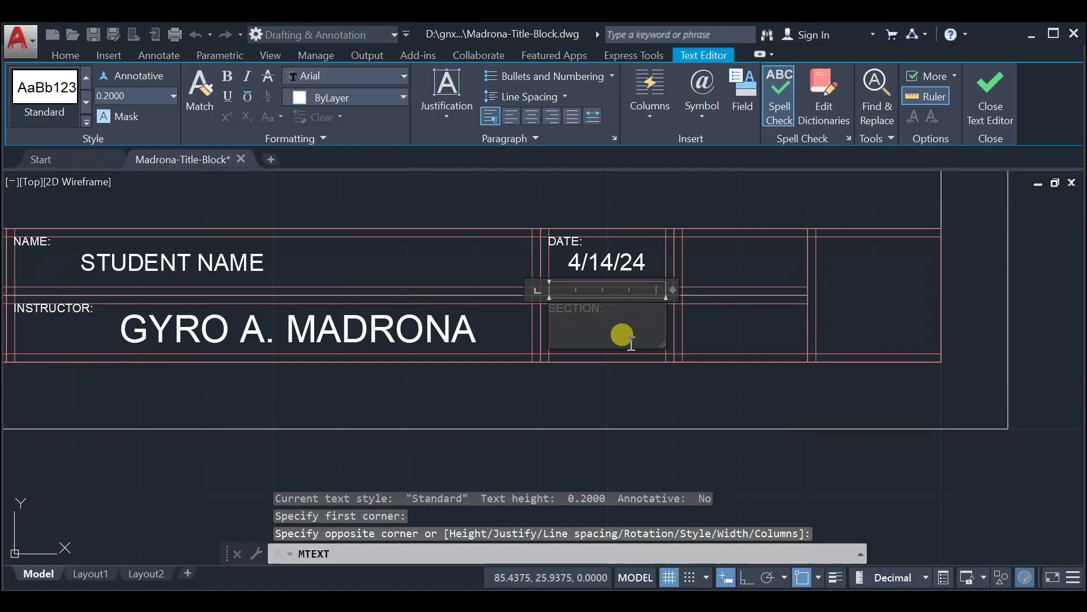
type("BET 1-1")
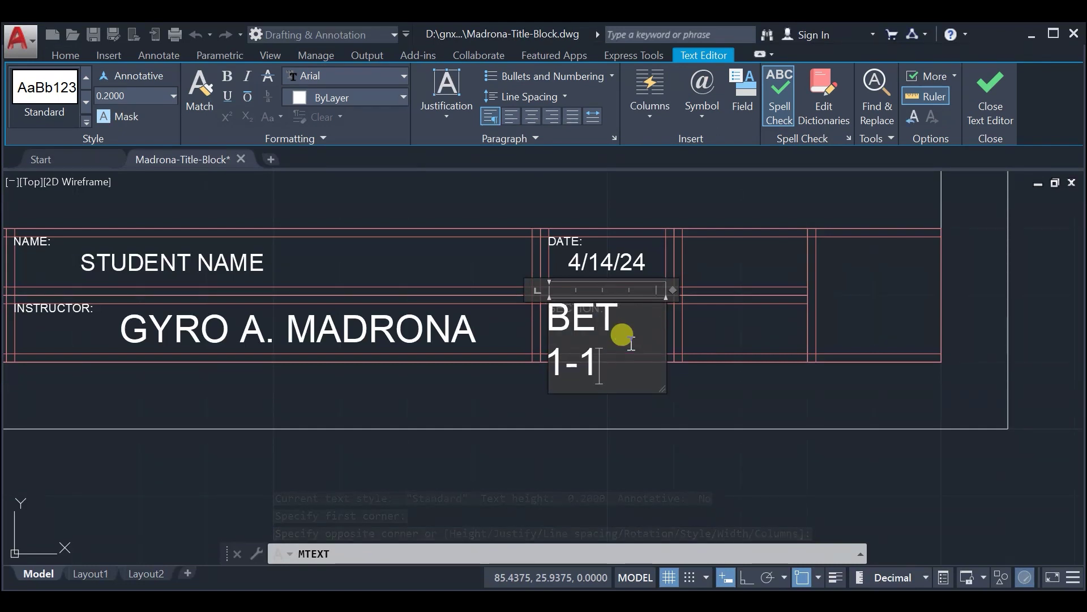
Step: Format "BET 1-1" with 0.1250 text height, Middle Left justification and a slight indent, and finish editing the text
key("ctrl+a")
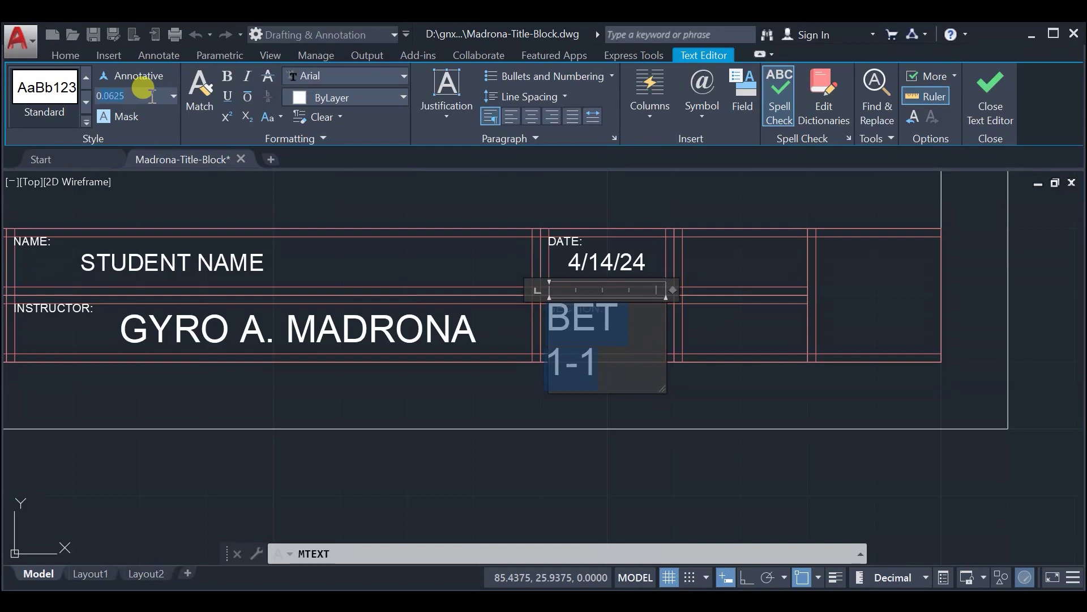
key("Return")
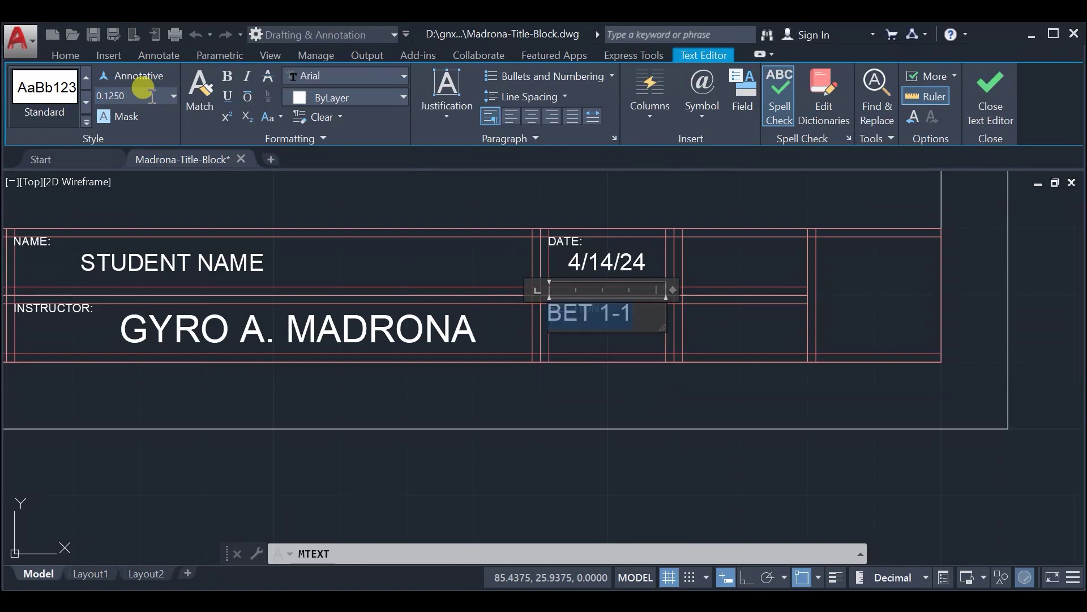
left_click(437, 112)
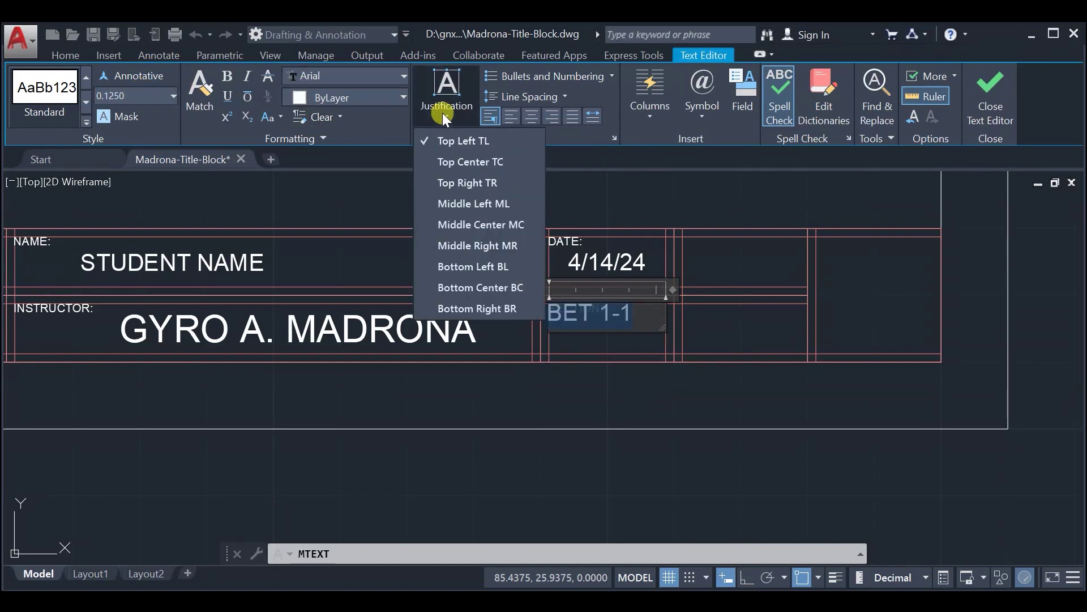
left_click(487, 205)
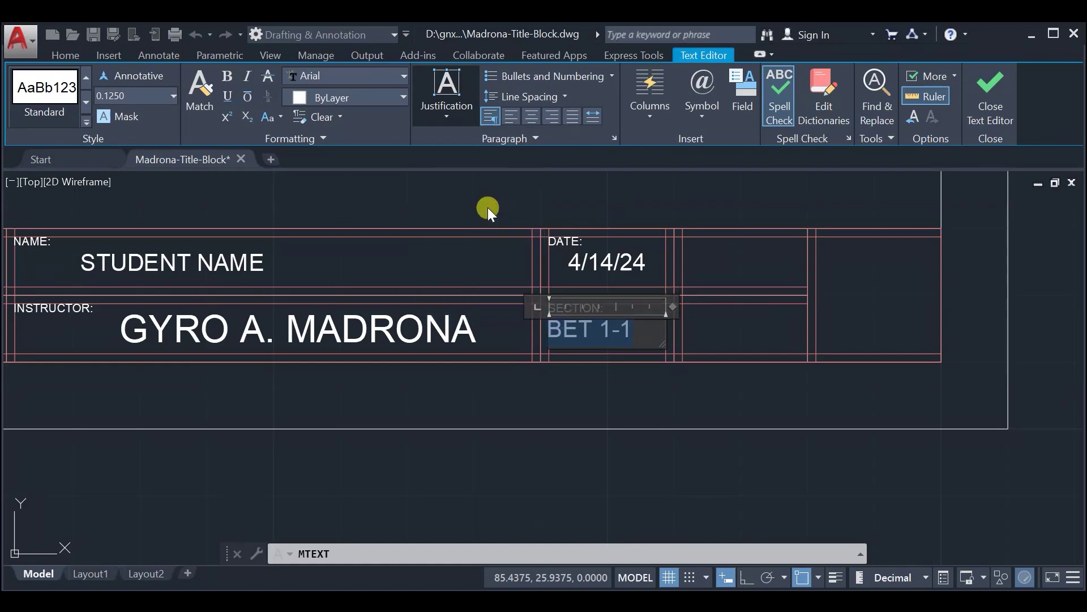
left_click(549, 327)
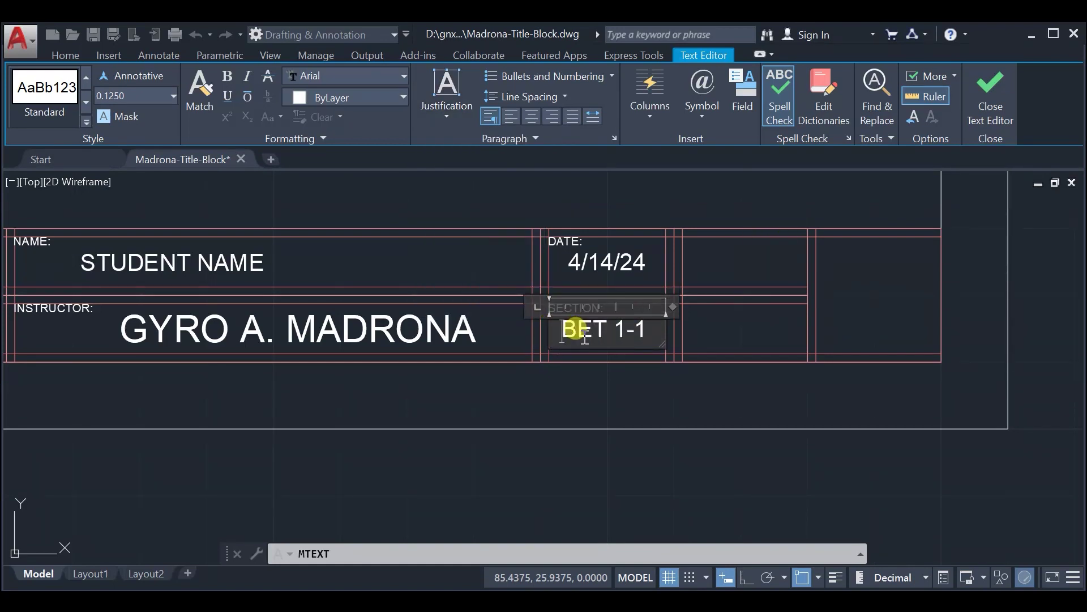
left_click(990, 93)
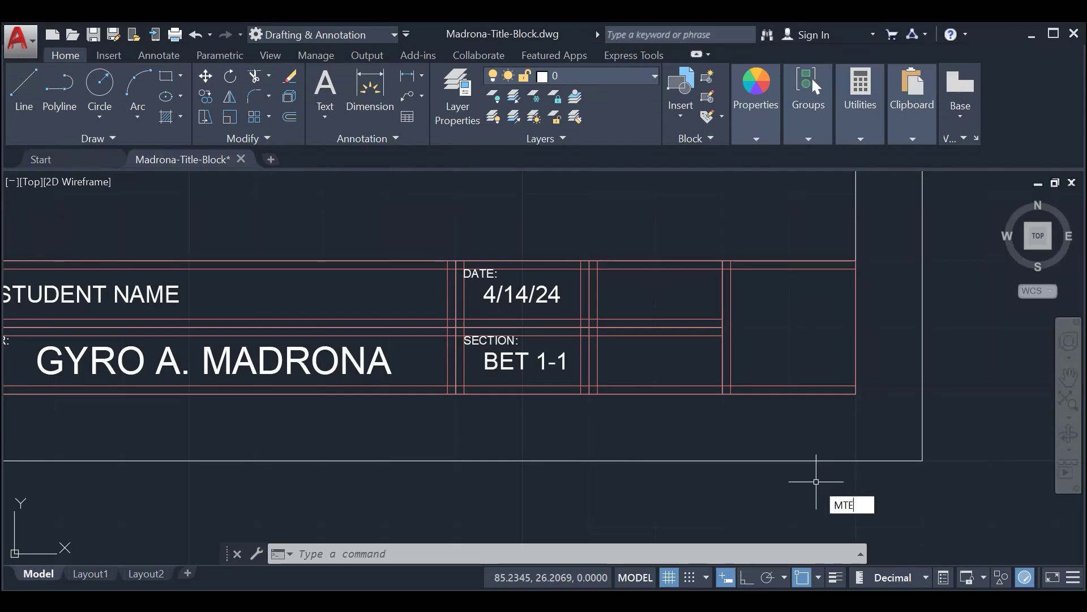
Step: Create a multiline text box between opposite guide intersections of the upper-row cell beside the date and enter "SCALE:"
type("mt")
key("Return")
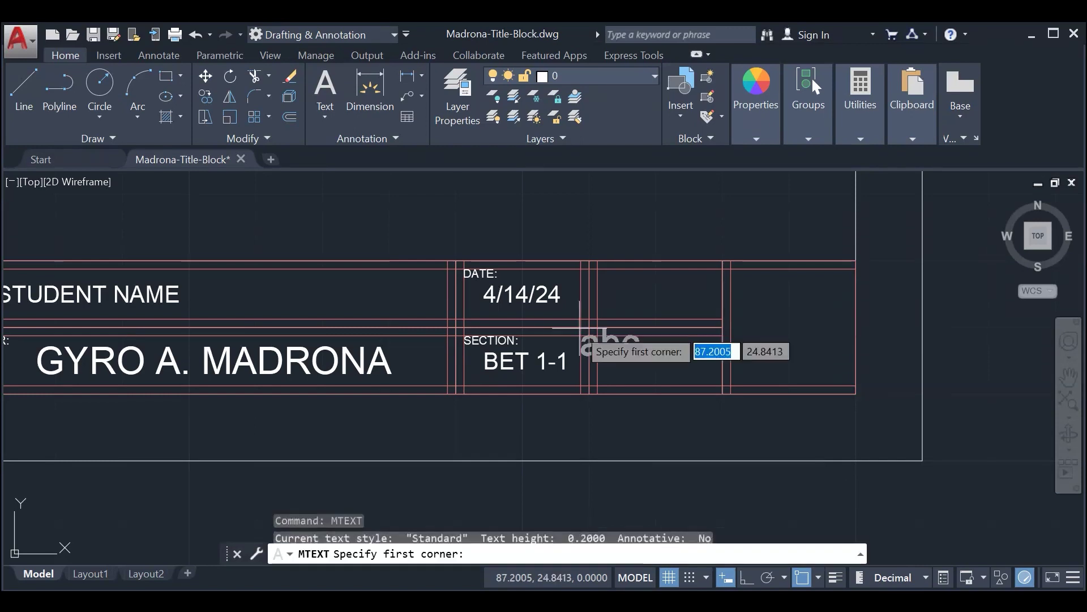
left_click(597, 319)
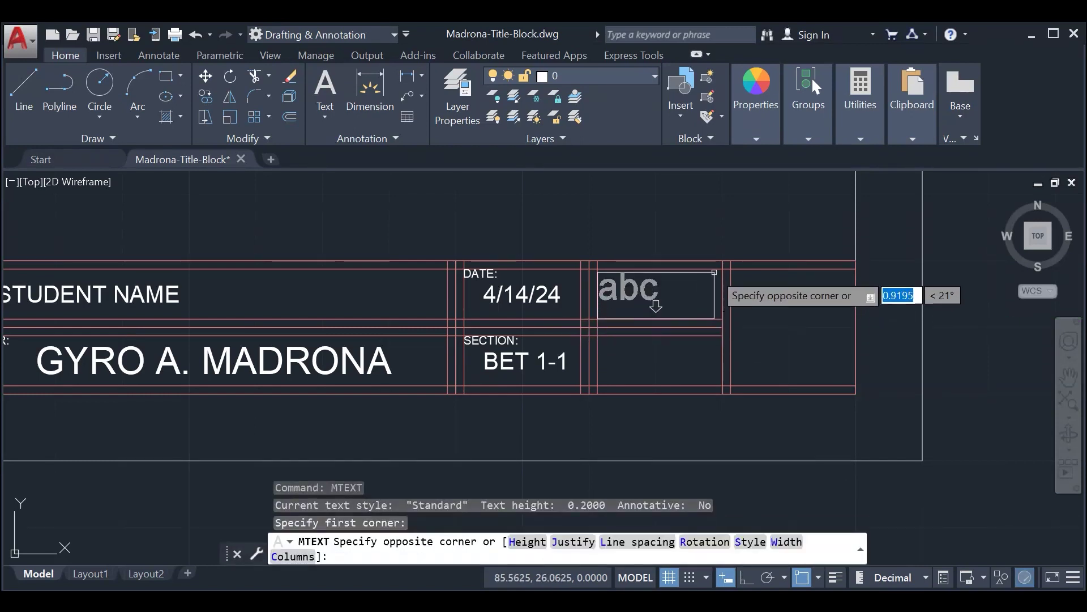
left_click(723, 269)
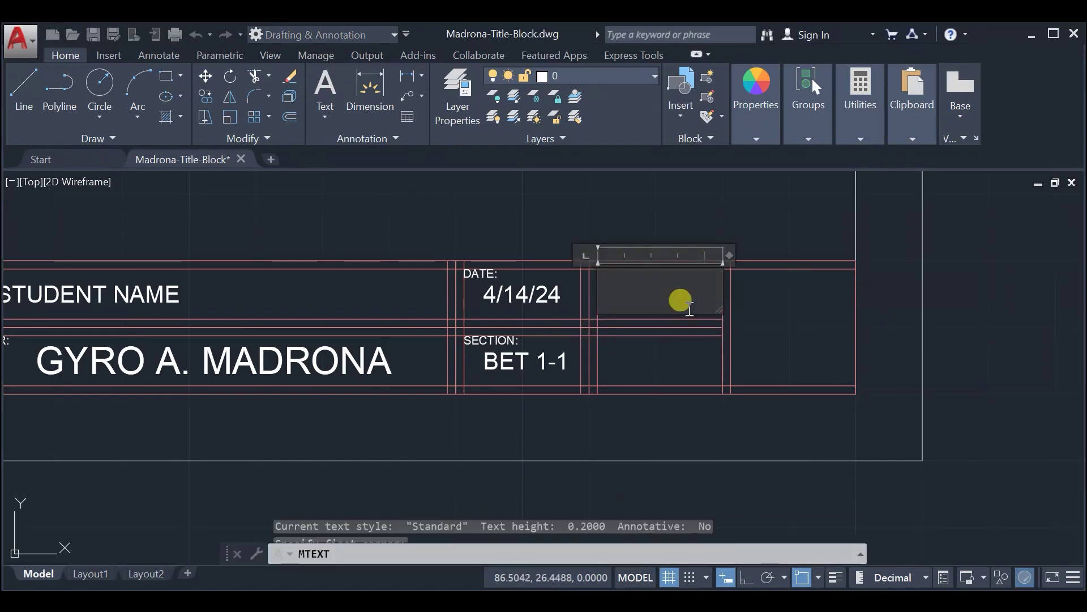
type("SACALE:")
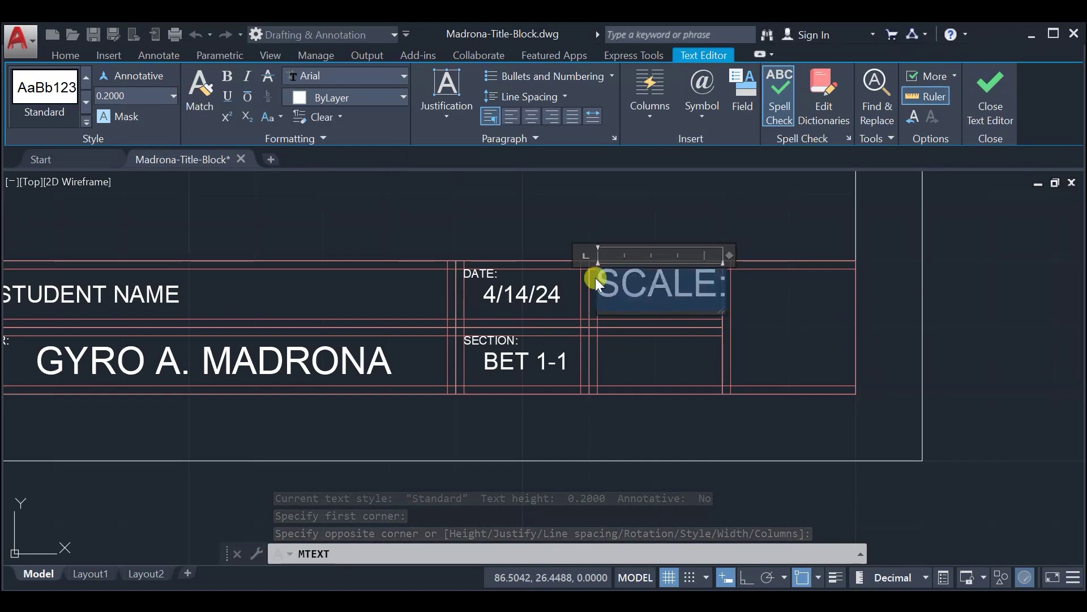
Step: Set the "SCALE:" label's text height to 0.0625 and finish editing the text
left_click(142, 96)
type("0.")
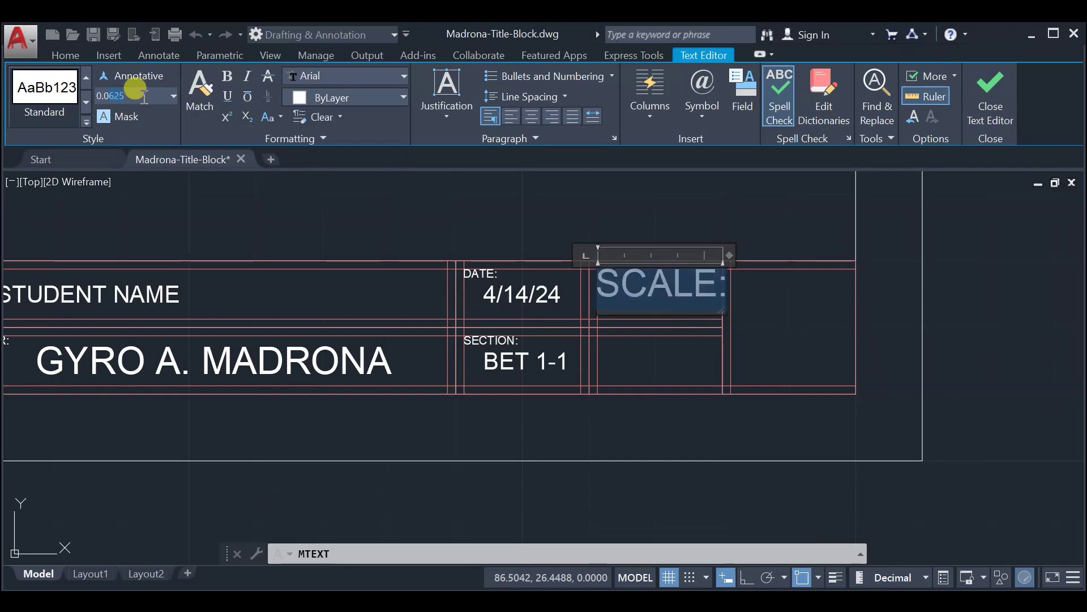
type("0625")
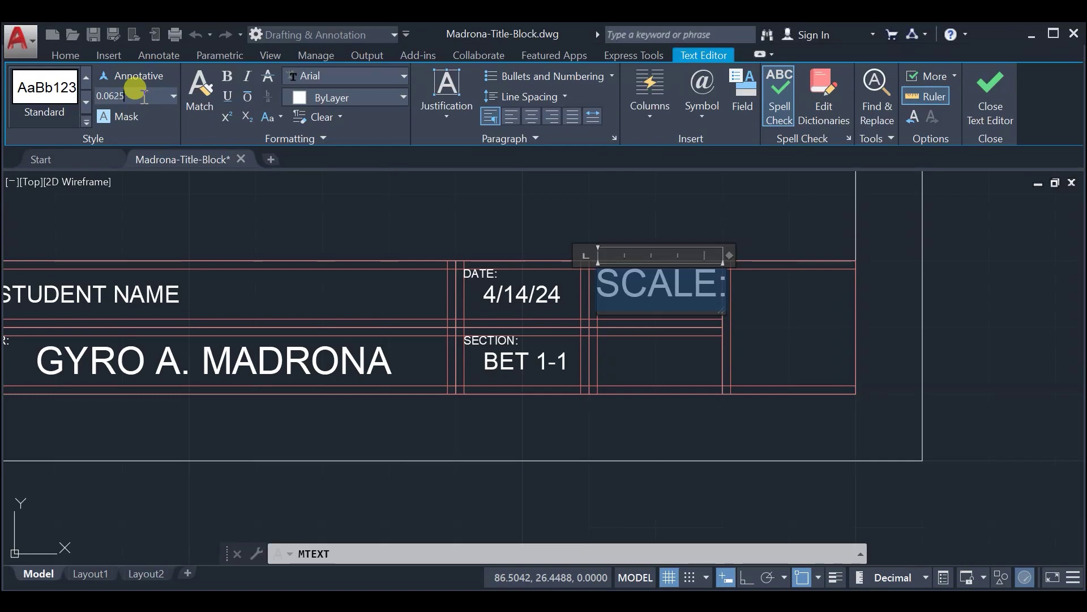
key("Return")
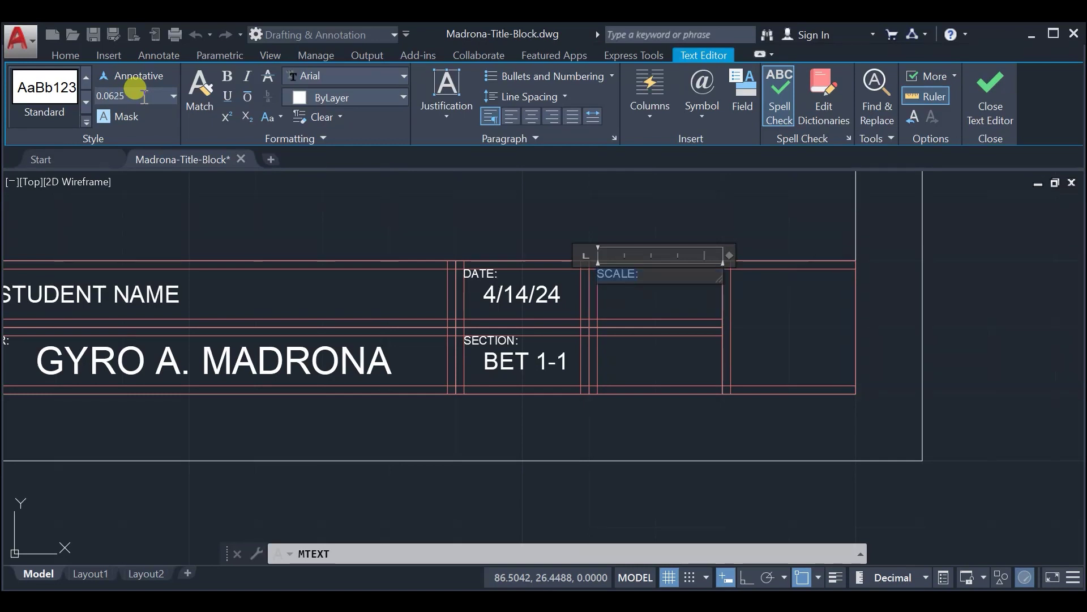
left_click(1000, 92)
Step: Start another multiline text object for the title strip
type("L")
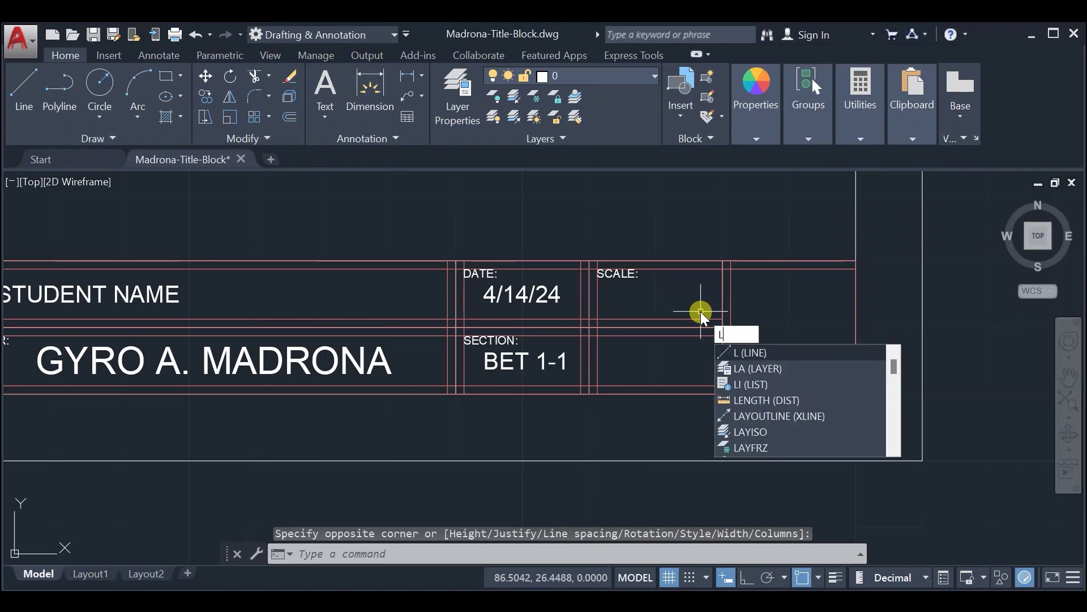
key("BackSpace")
type("mt")
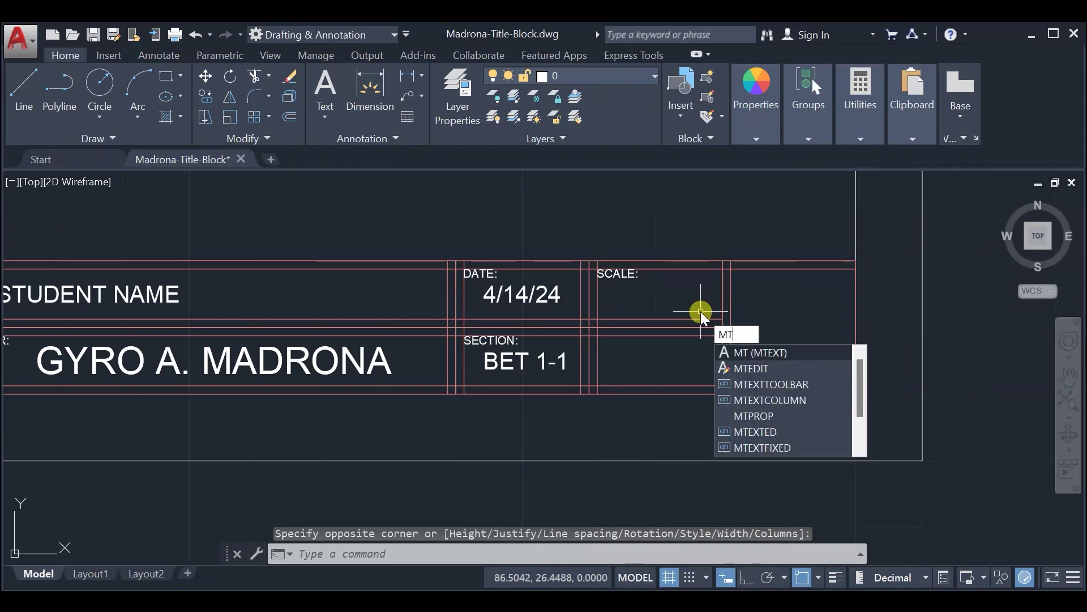
Step: Add the multiline text "1:1" in the SCALE cell of the title block and set its text height to 0.1250
key("Return")
left_click(723, 269)
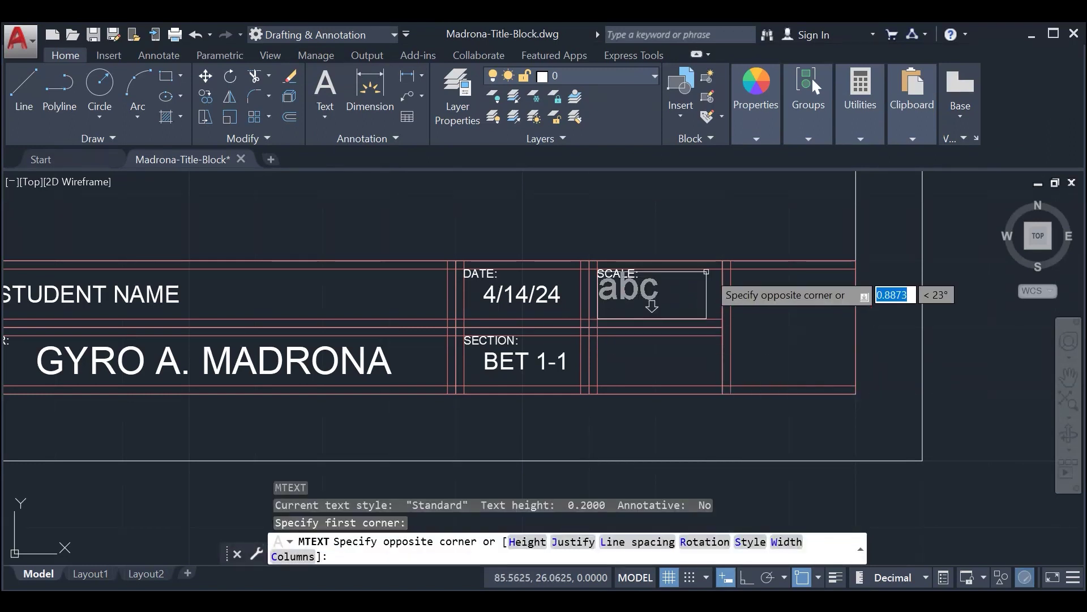
left_click(687, 306)
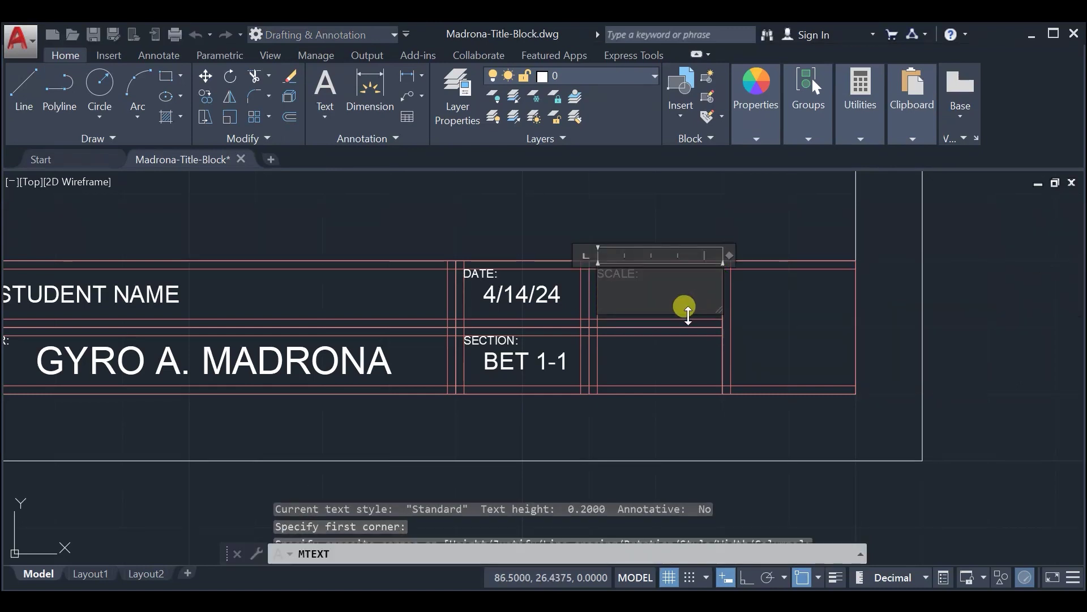
type("1")
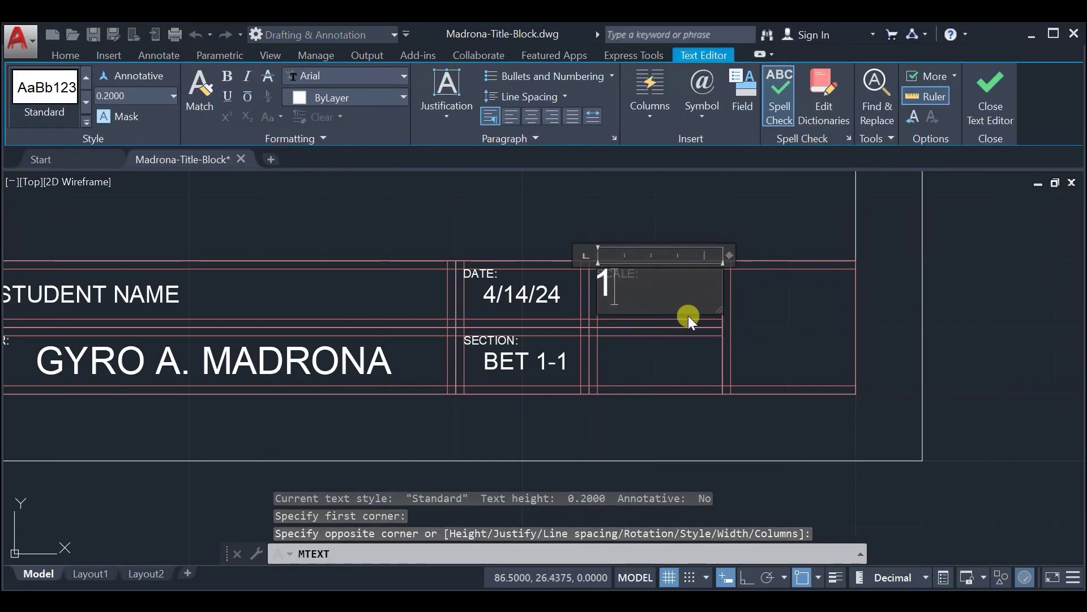
type(":1")
left_click_drag(632, 291, 596, 283)
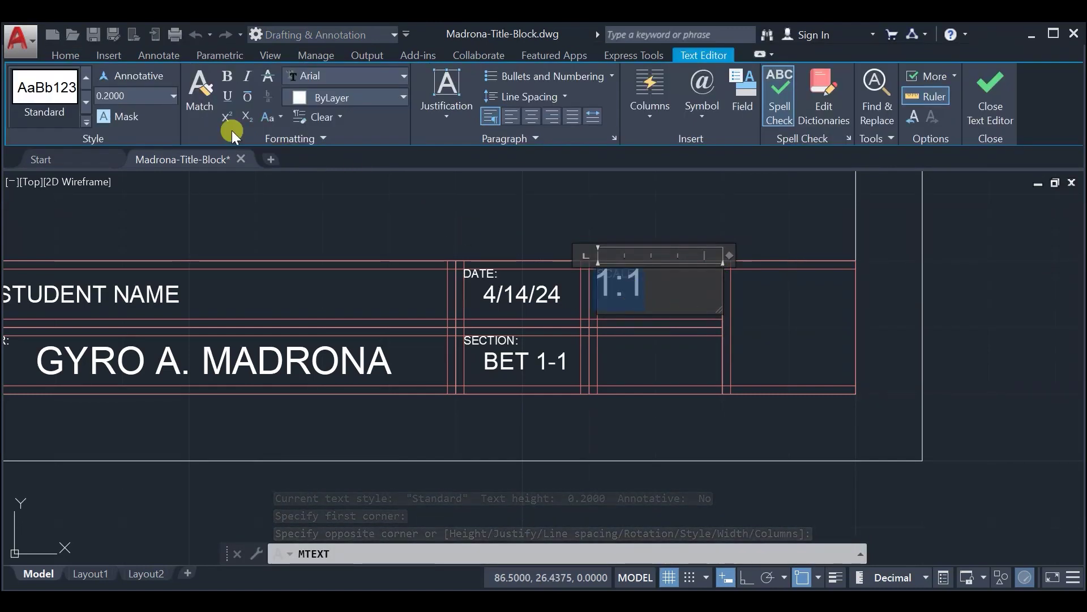
left_click(151, 99)
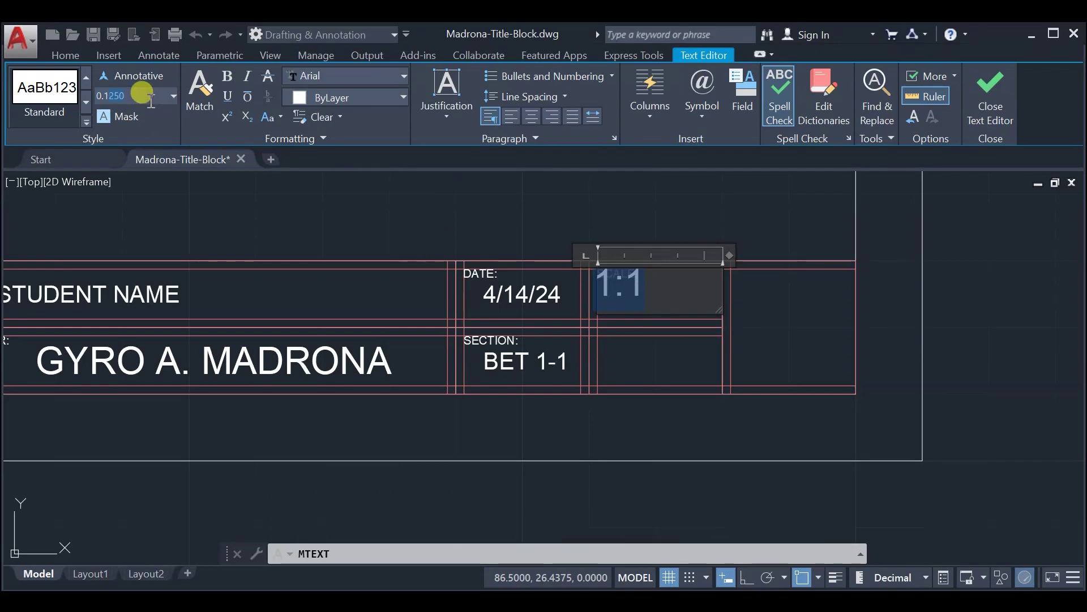
key("Return")
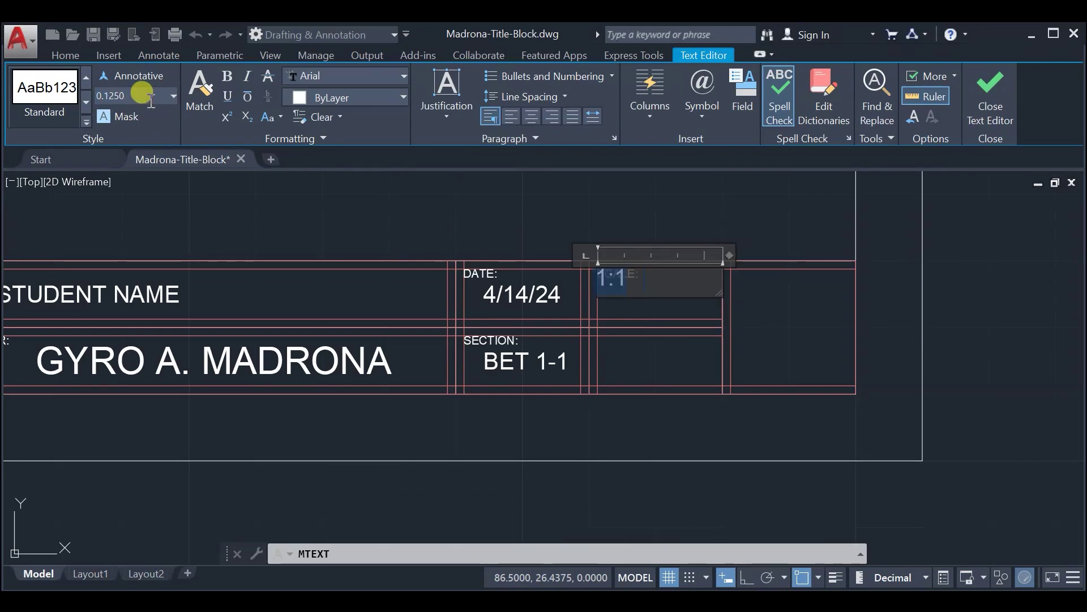
Step: Justify the "1:1" text Middle Left, indent it with leading spaces, and finish the text edit
left_click(445, 113)
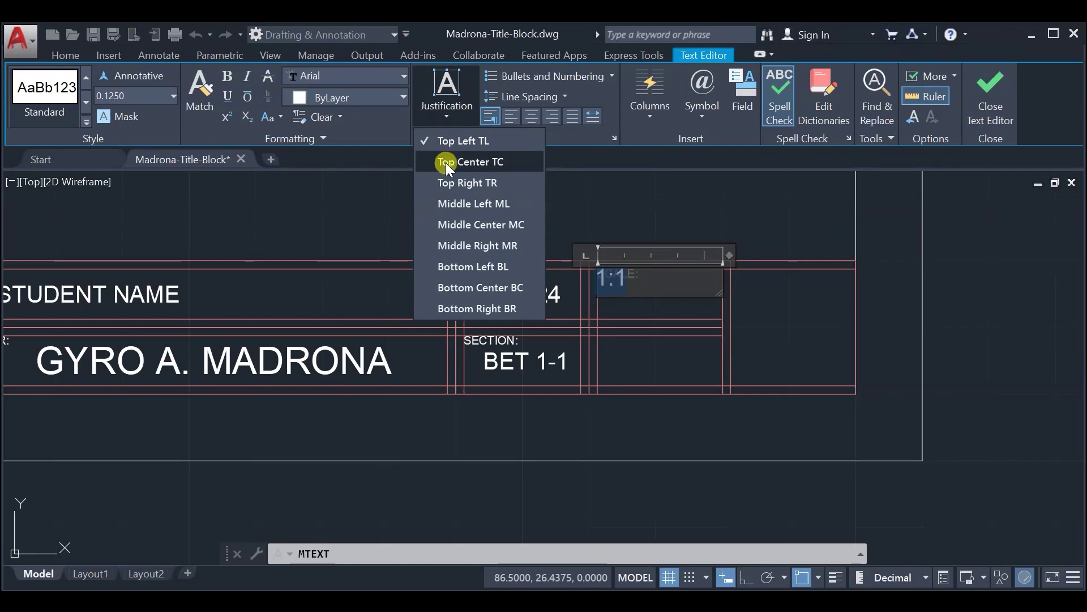
left_click(458, 202)
left_click(595, 280)
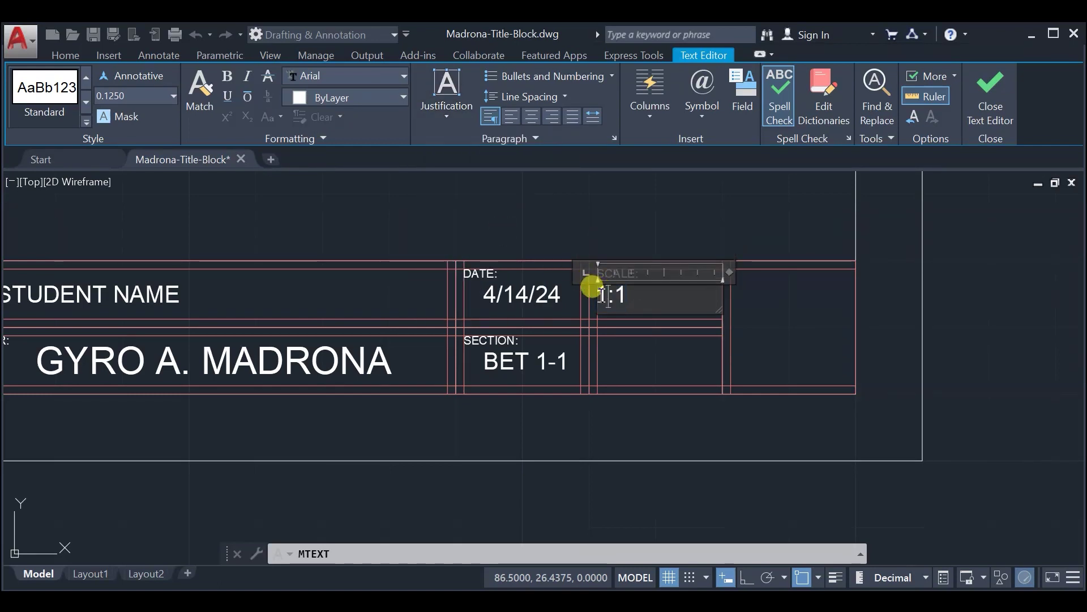
key("ctrl+e")
key("ctrl+l")
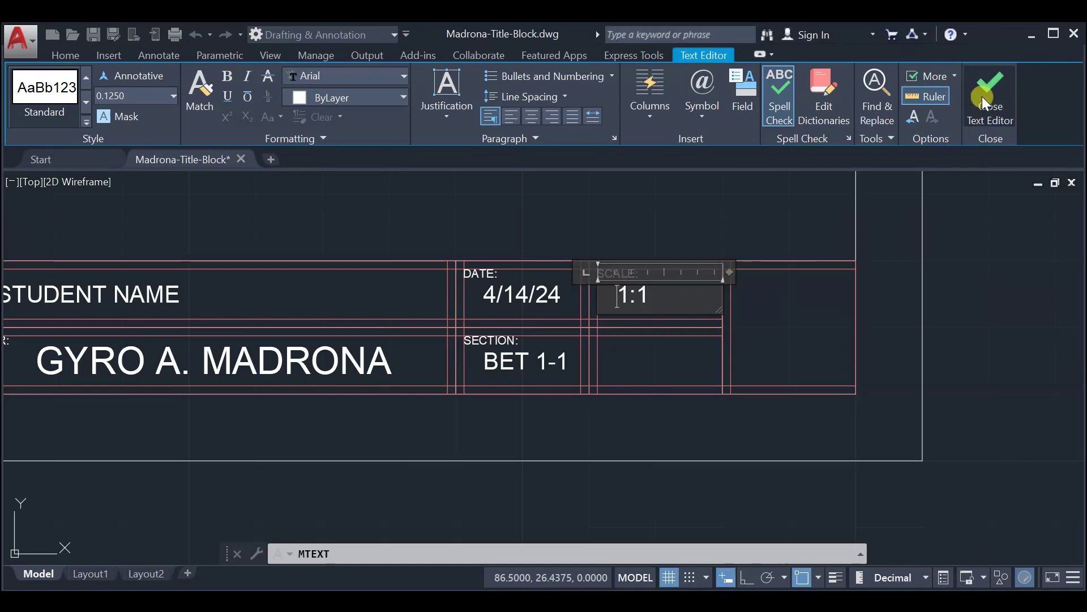
left_click(997, 95)
Step: Add the multiline text label "SHEET:" in the empty cell below the SCALE cell, with a text height of 0.0625
type("MTEXT")
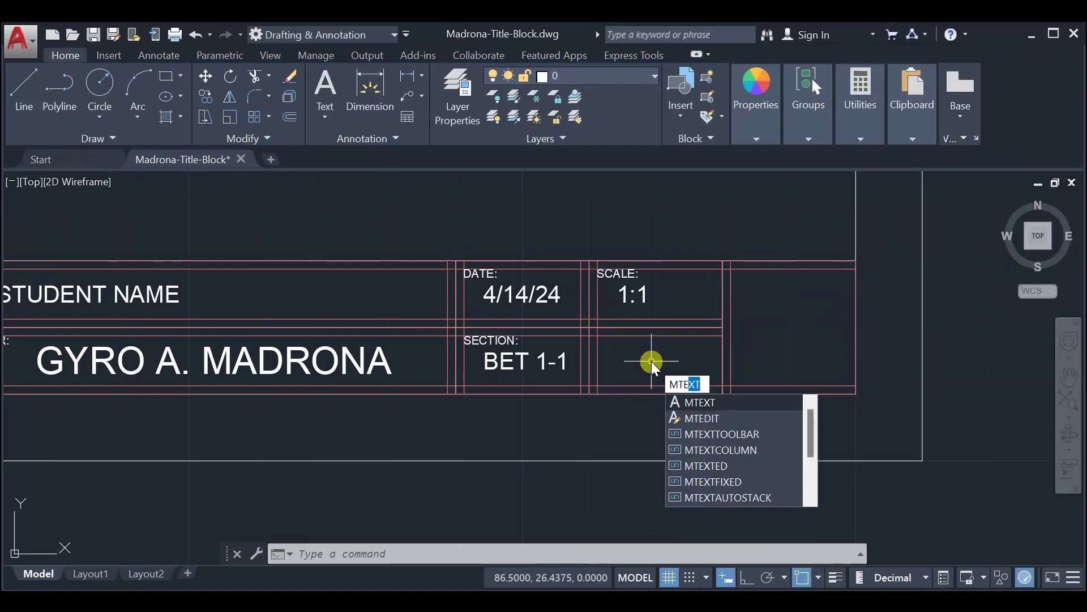
key("Return")
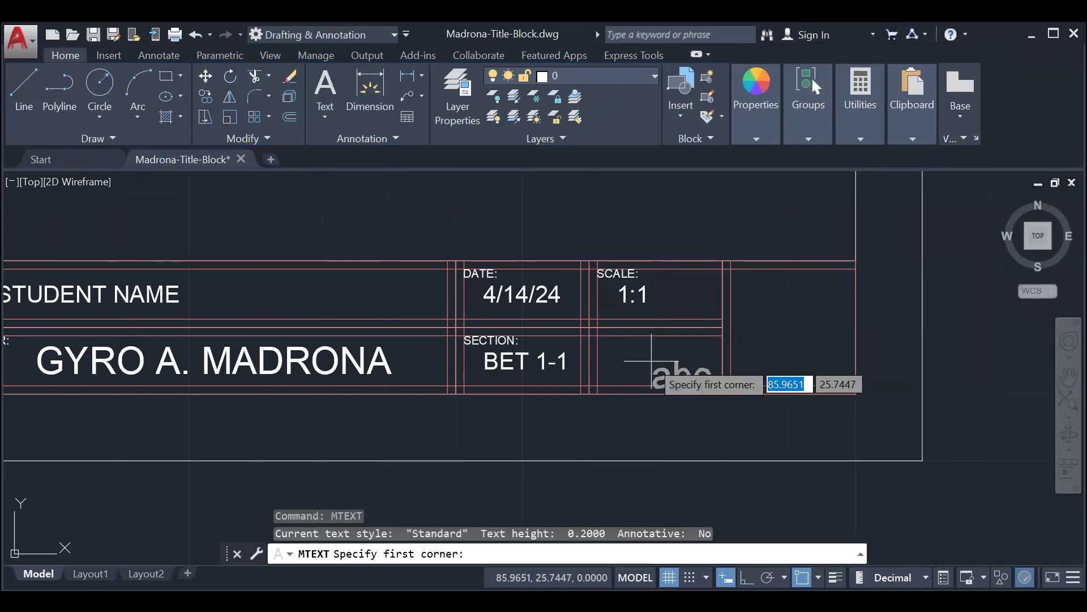
left_click(598, 386)
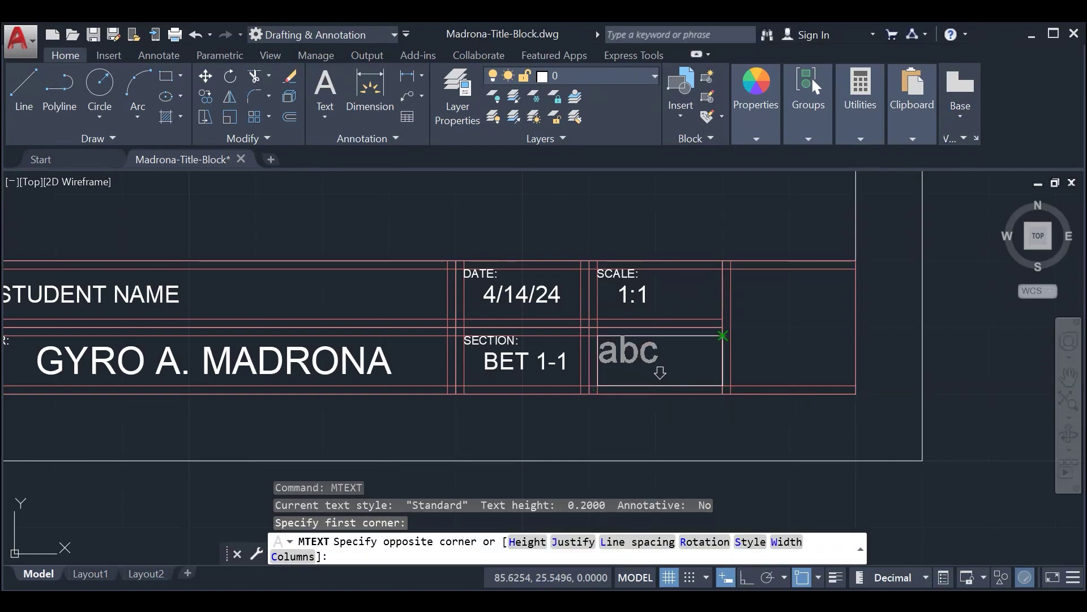
left_click(661, 355)
type("SHEET")
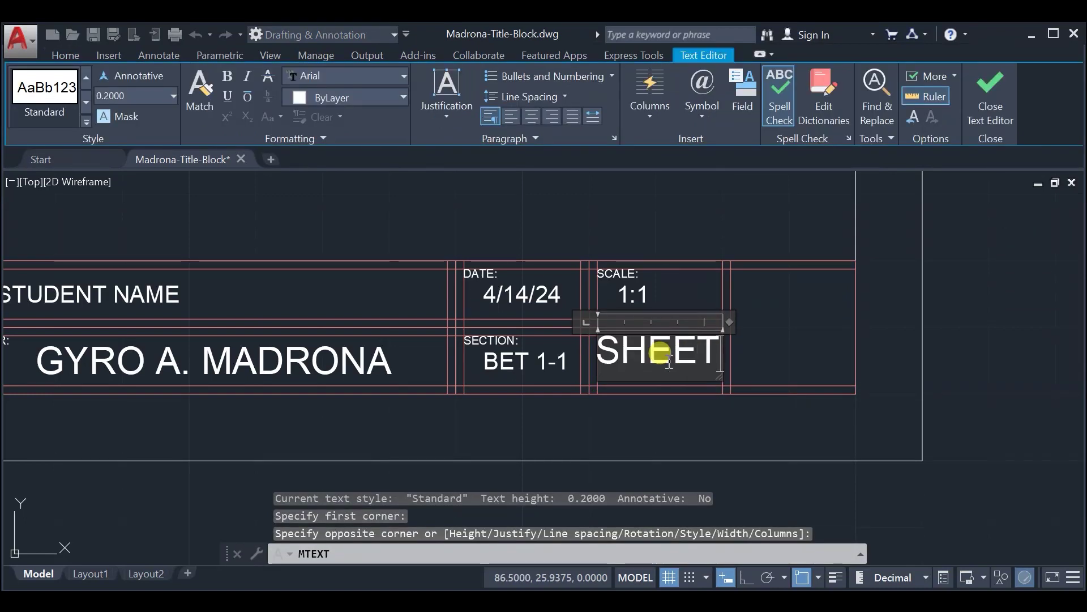
type(":")
double_click(678, 351)
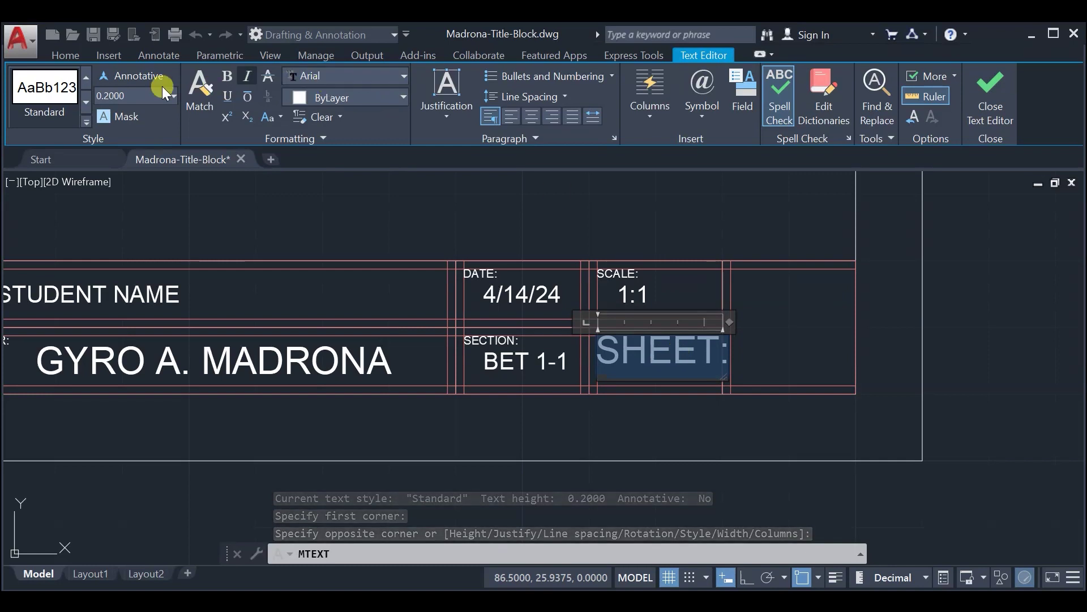
left_click(136, 96)
type("0.0625")
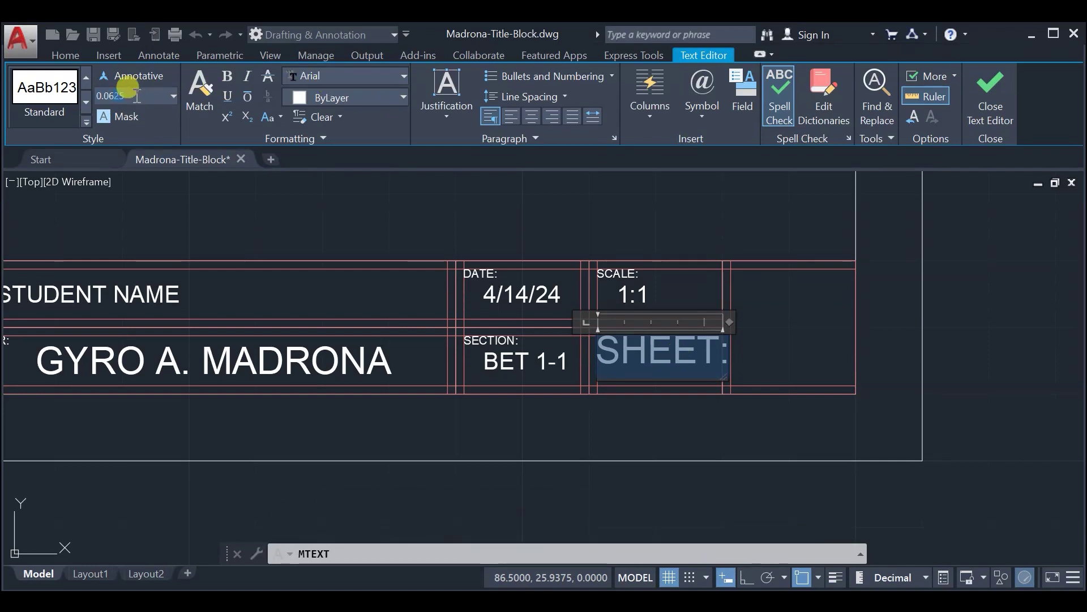
key("Return")
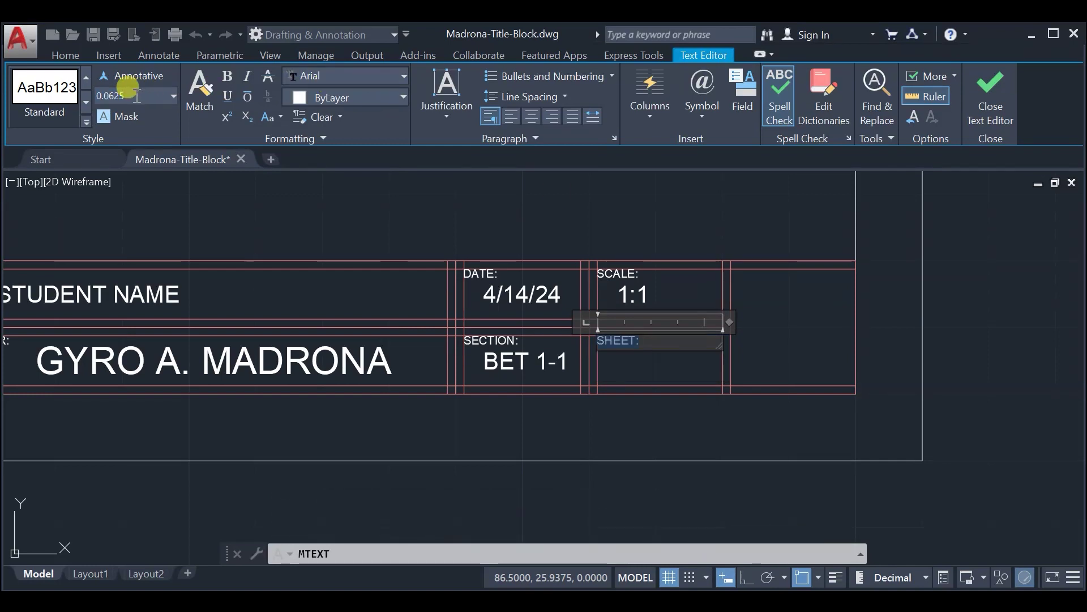
left_click(989, 85)
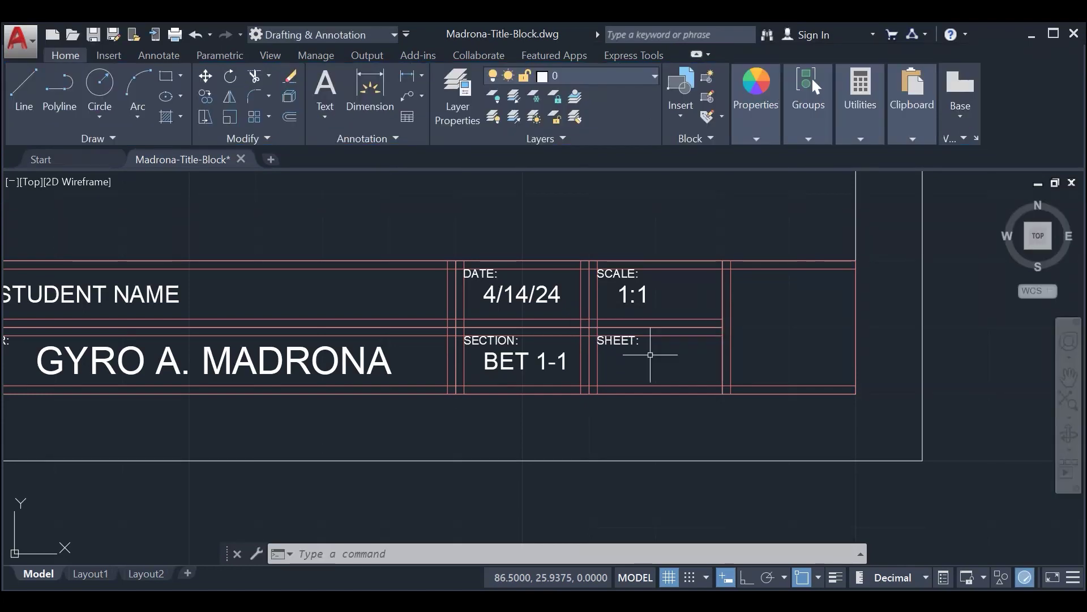
Step: Add the multiline text "1 OF 2" across the SHEET cell and set its text height to 0.1250
type("MT")
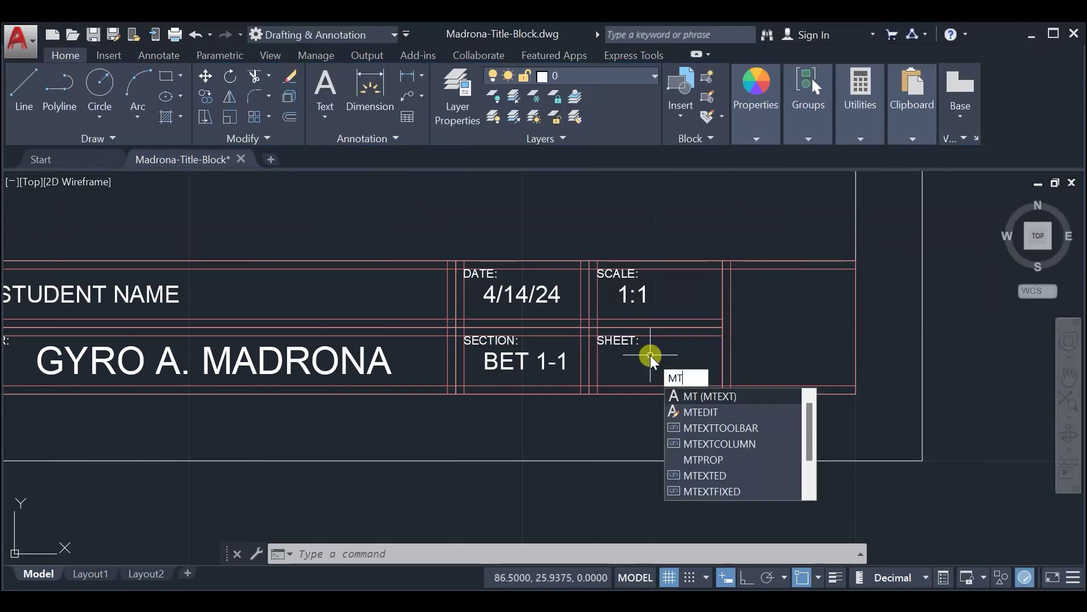
key("Return")
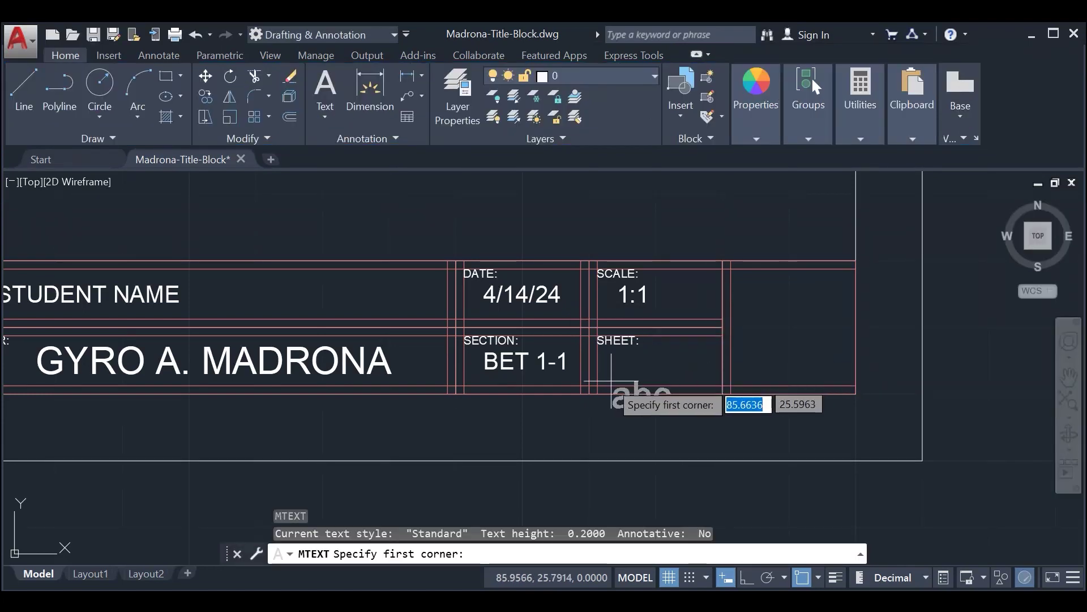
left_click(597, 386)
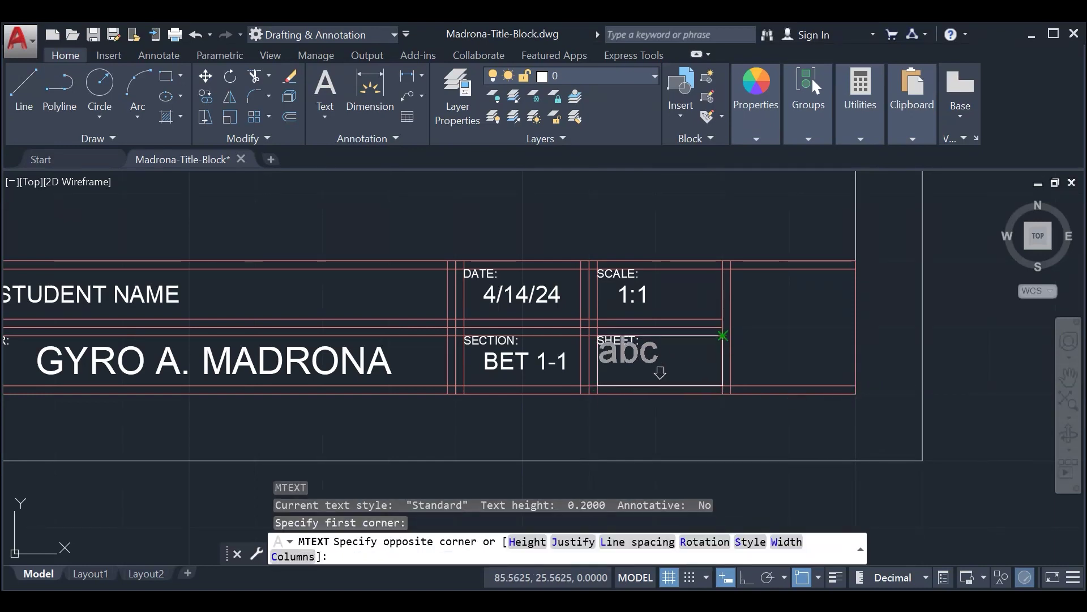
left_click(655, 369)
type("1")
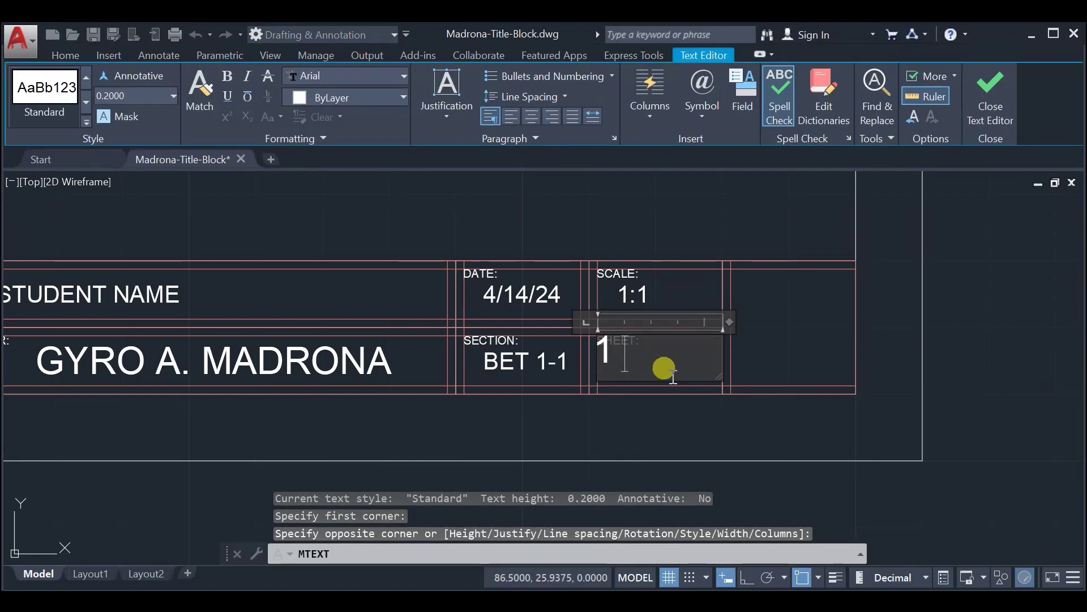
type(" OF 2")
key("ctrl+a")
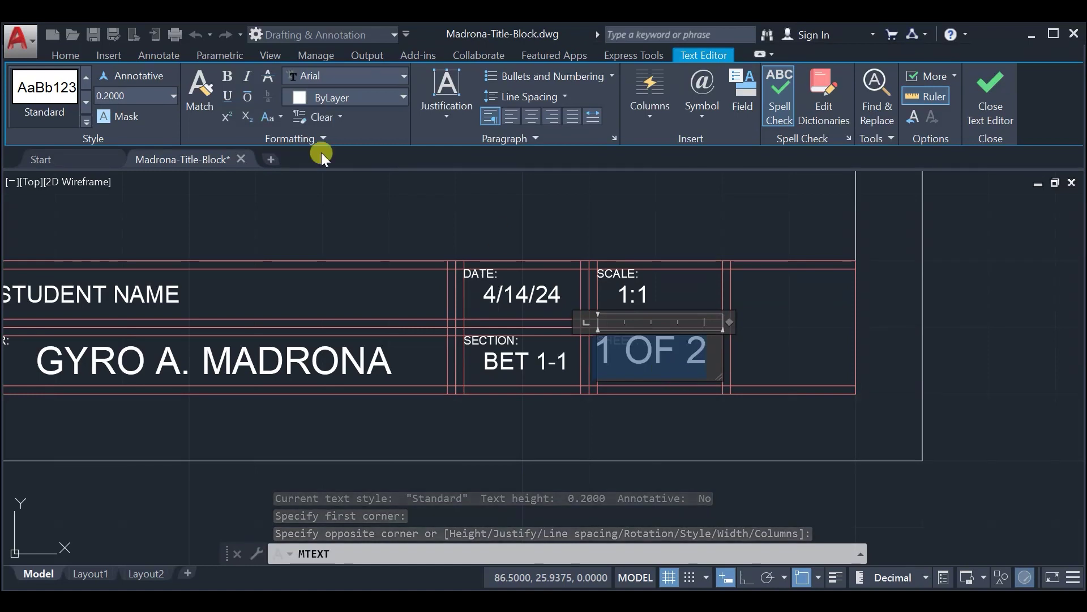
left_click(157, 96)
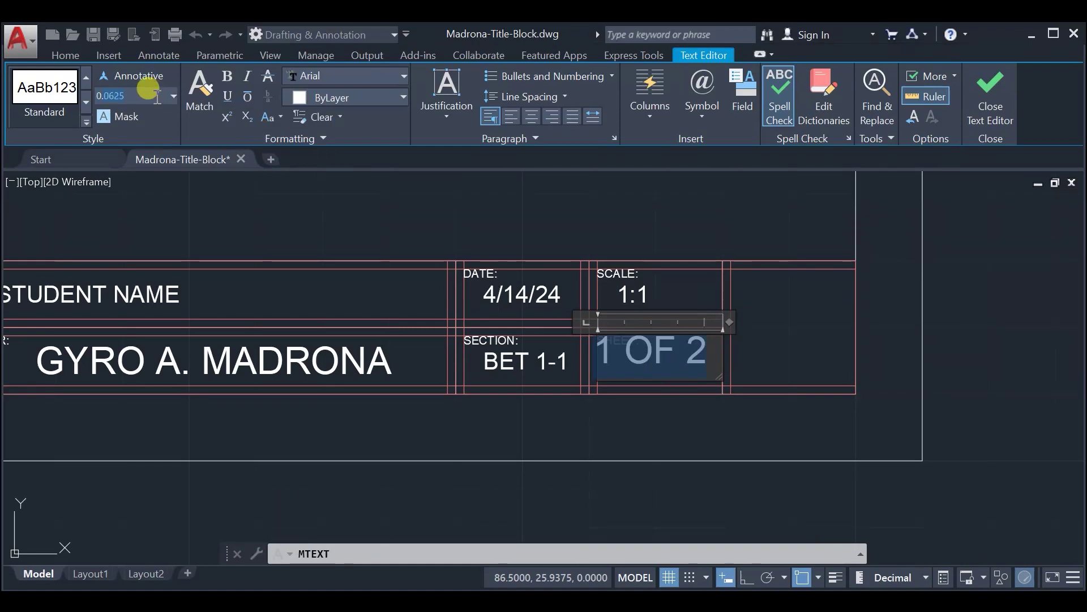
key("Return")
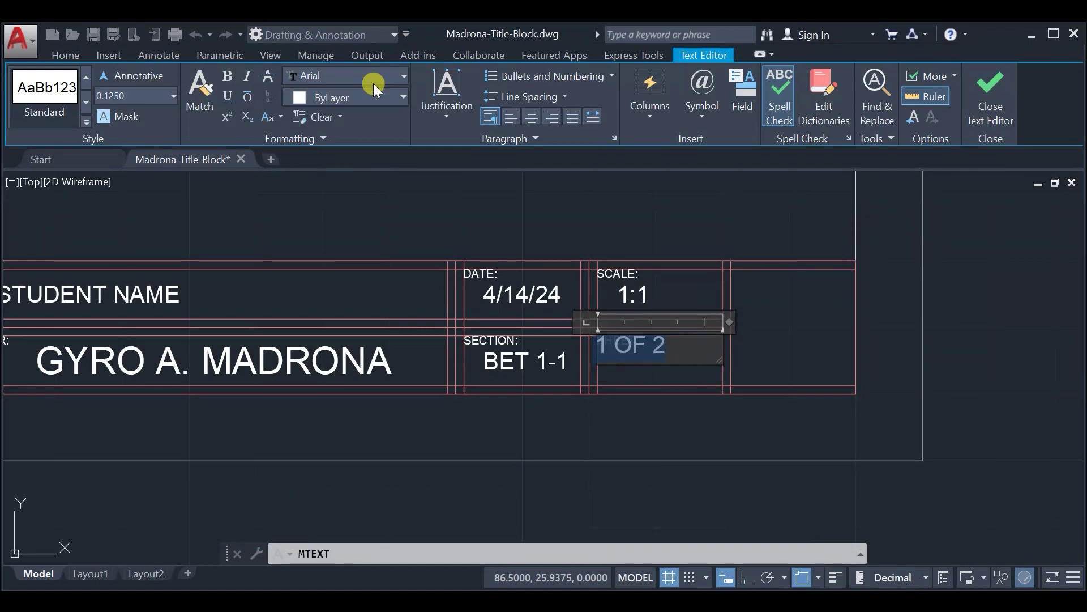
Step: Justify the "1 OF 2" text Middle Left, indent it with leading spaces, and finish the text edit
left_click(454, 117)
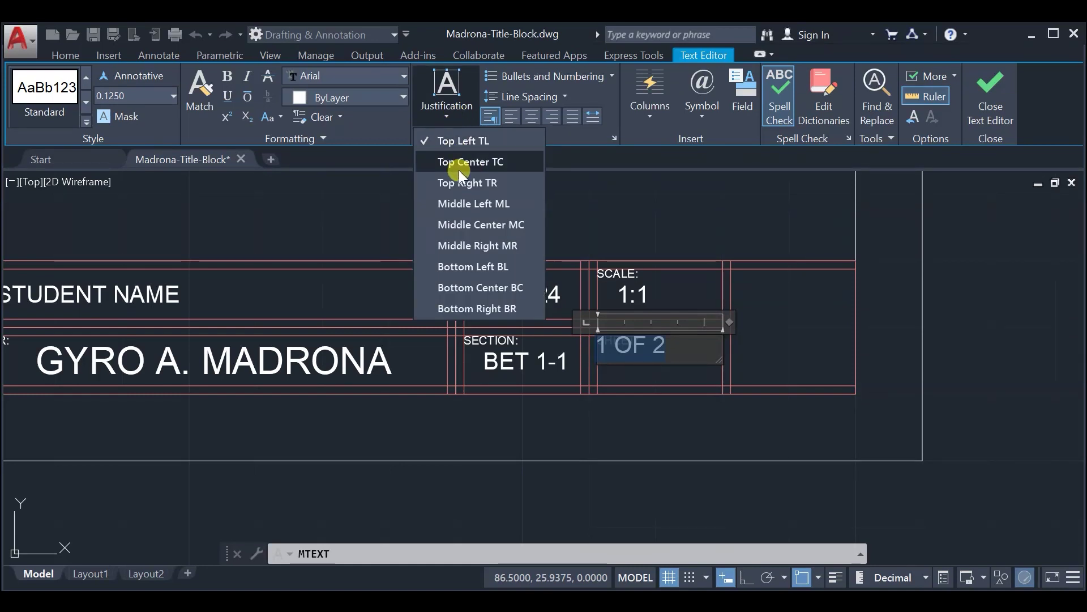
left_click(461, 203)
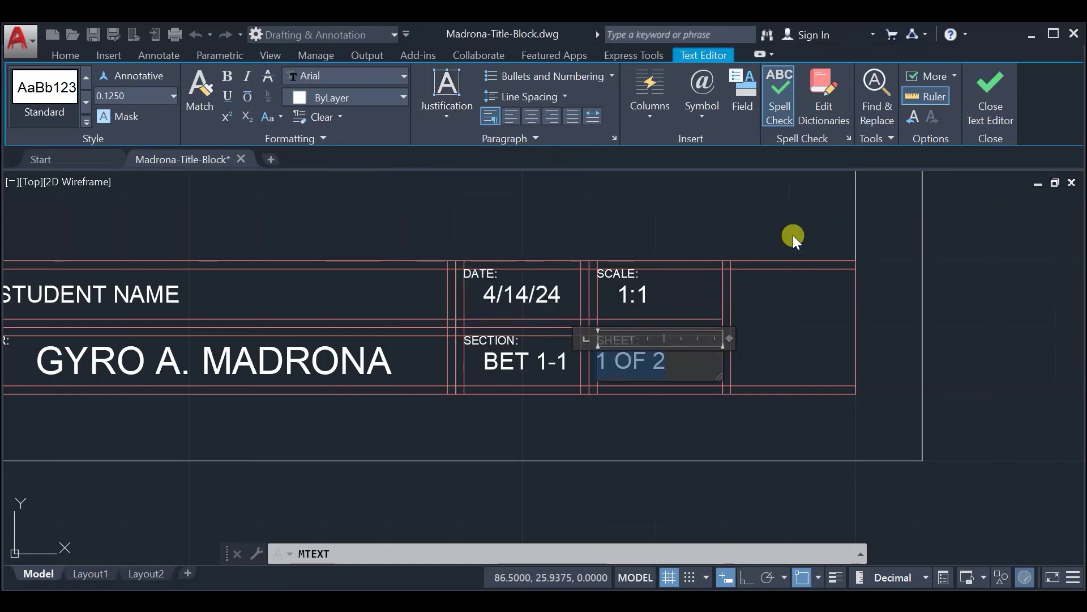
left_click(614, 360)
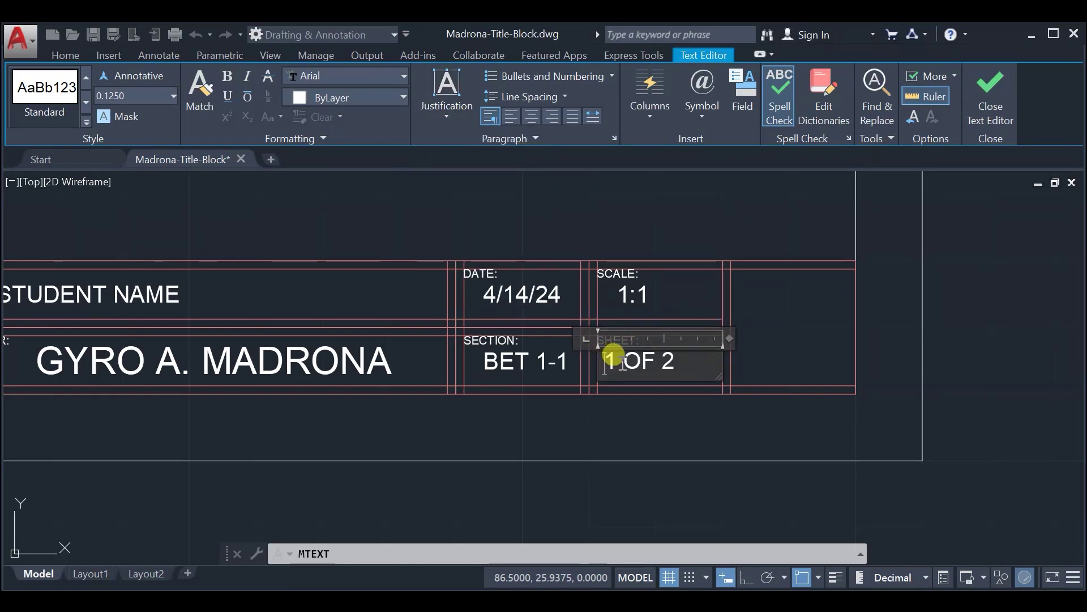
left_click(978, 91)
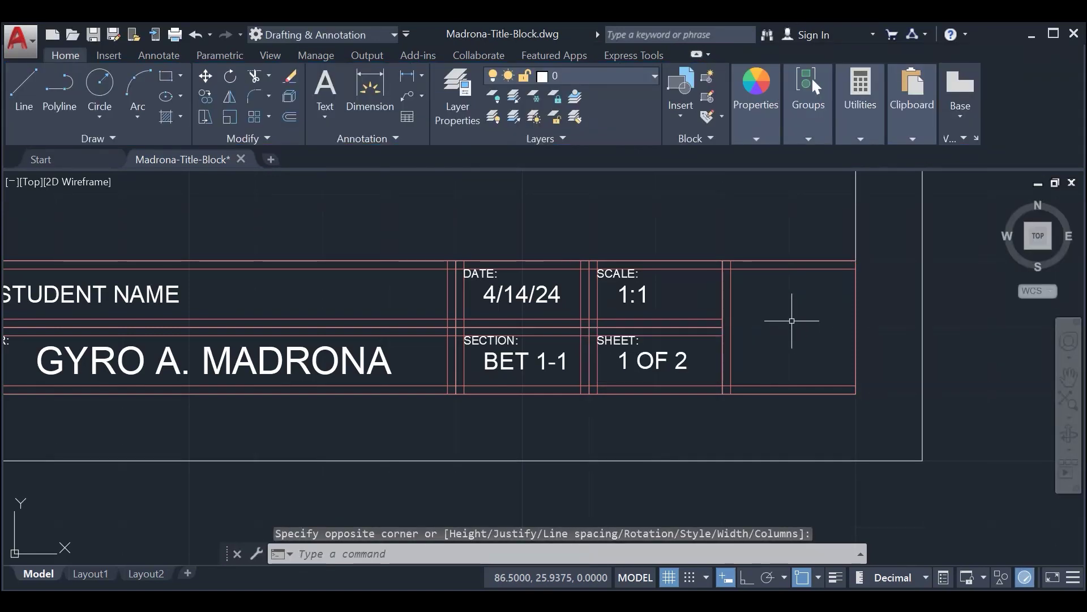
Step: Add the multiline text label "RATING:" in the tall last cell of the title block, with a text height of 0.1250
type("mt")
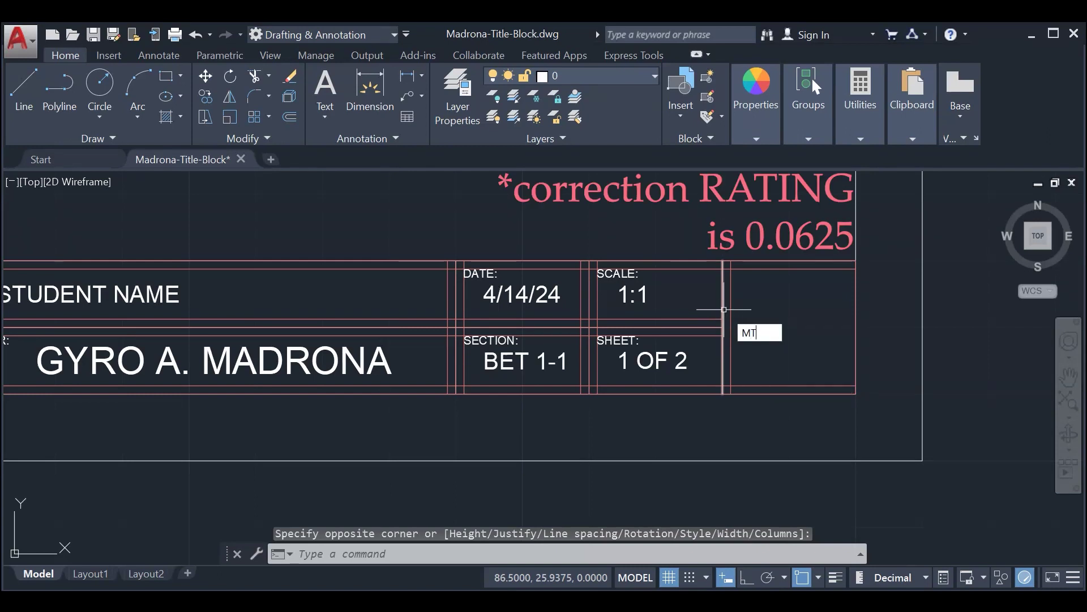
key("Return")
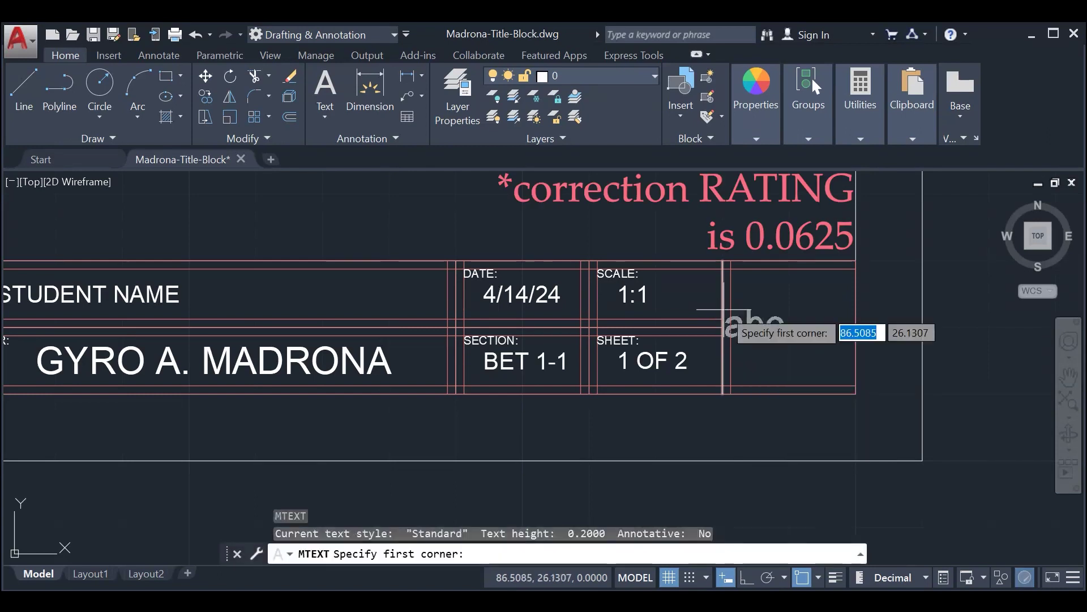
left_click(732, 386)
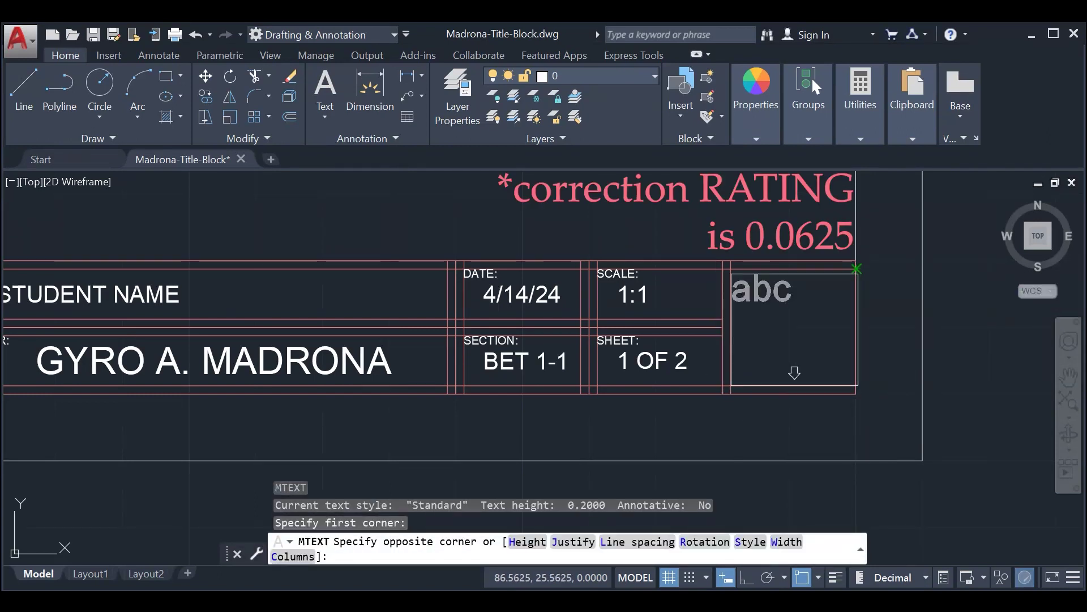
left_click(816, 293)
type("RAT")
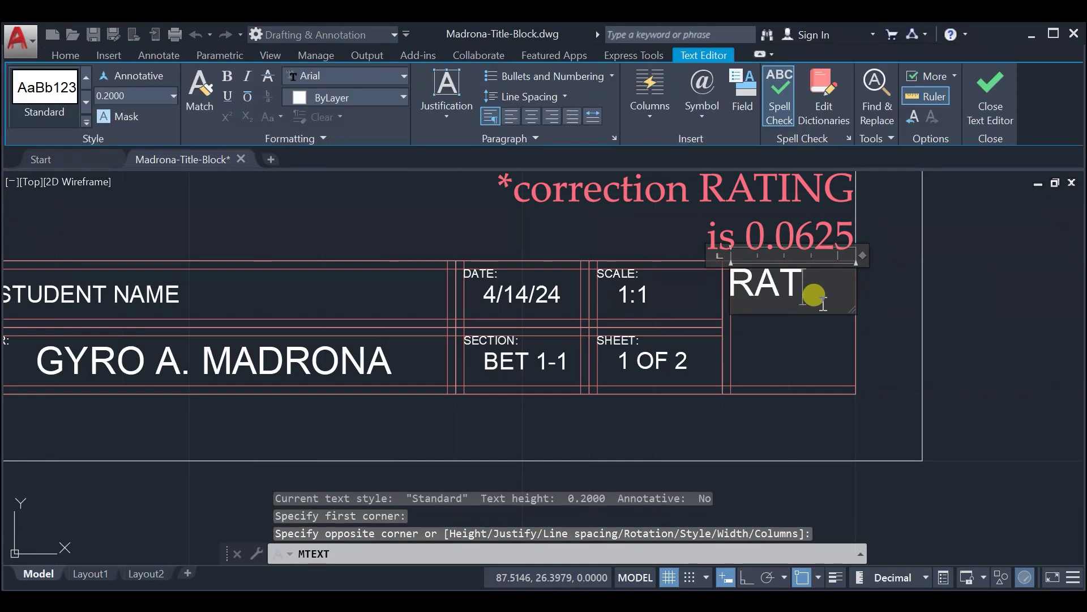
type("ING:")
key("ctrl+a")
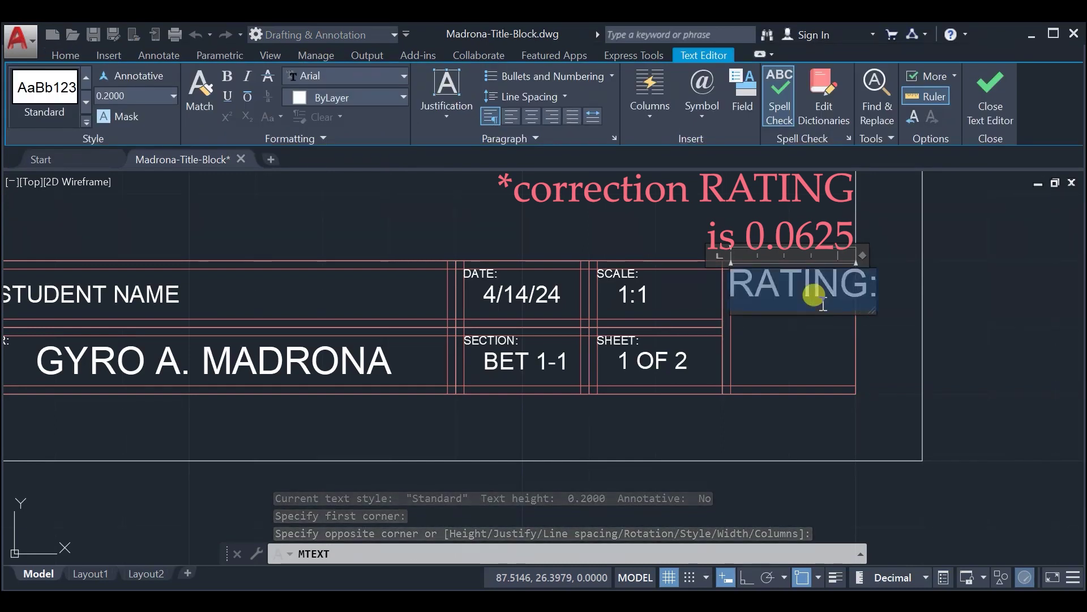
left_click(146, 94)
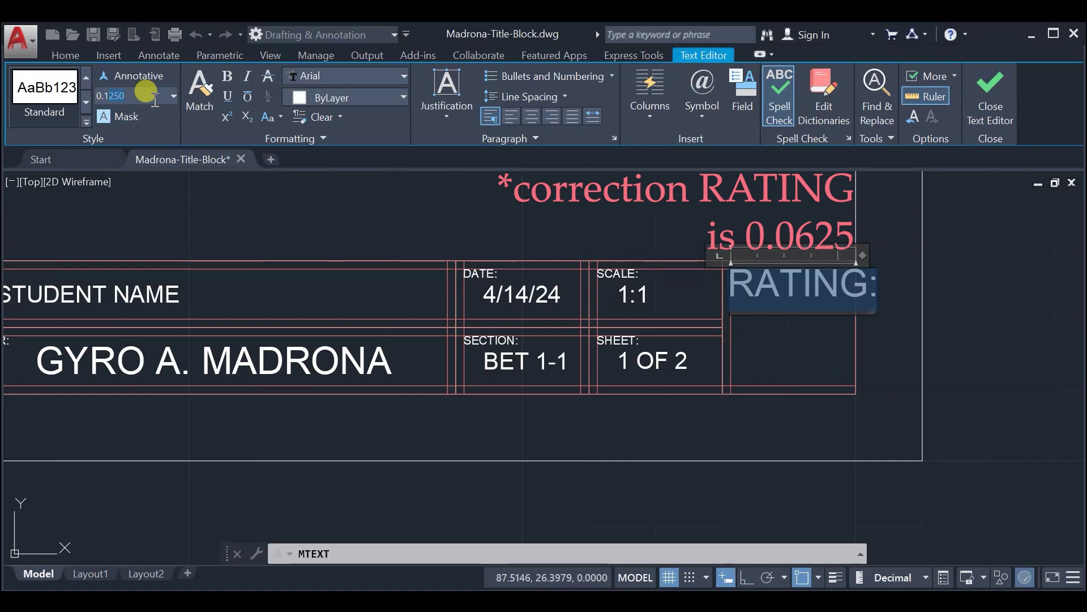
key("Return")
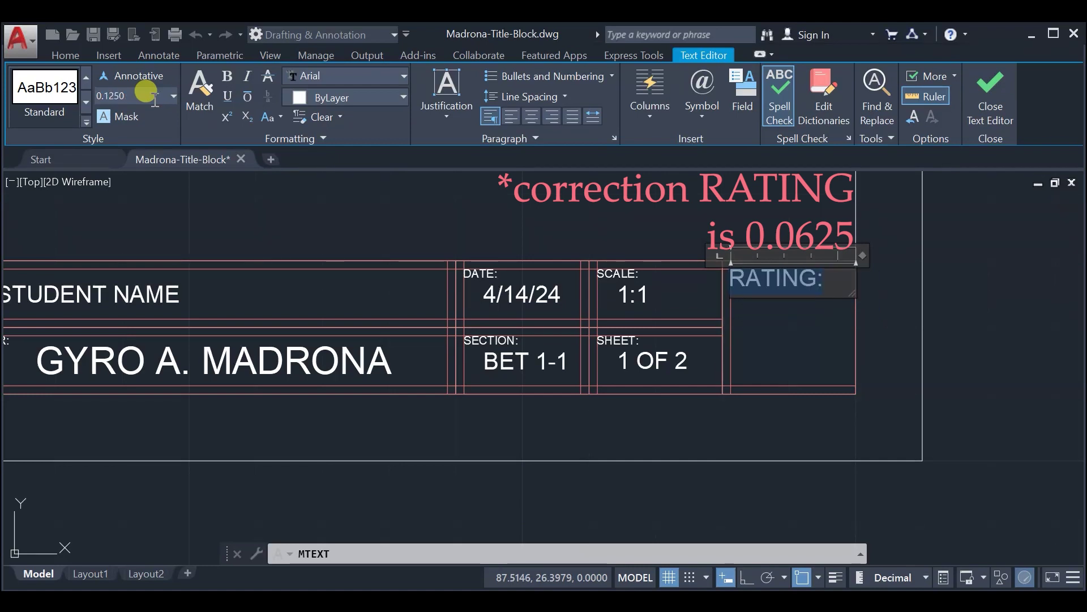
Step: Finish the text edit of the RATING label in the title block
left_click(990, 93)
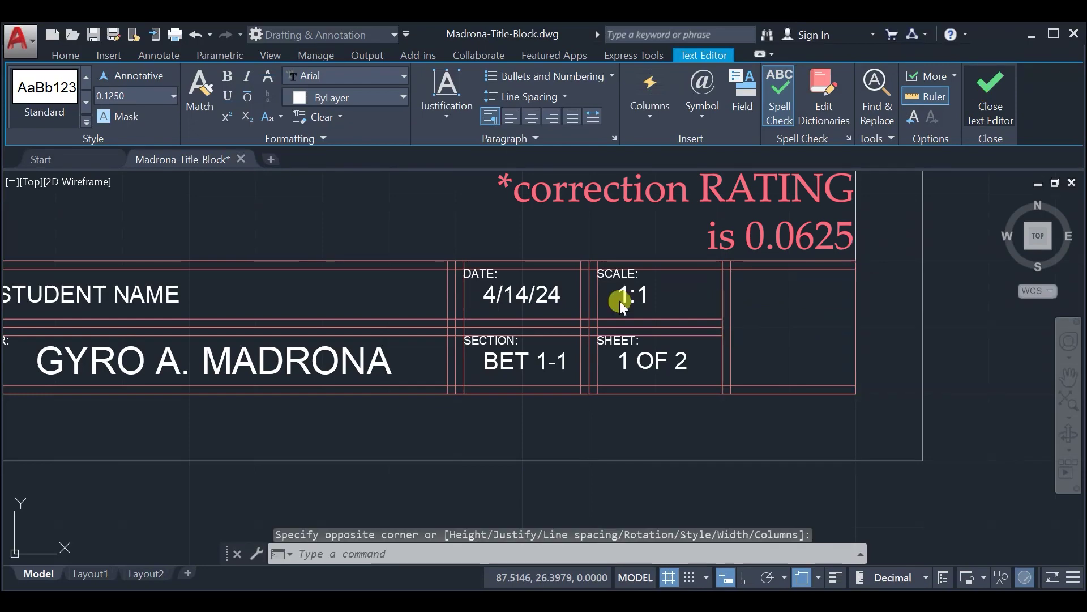
mouse_move(369, 314)
middle_mouse_down()
mouse_move(452, 315)
mouse_move(504, 299)
middle_mouse_up()
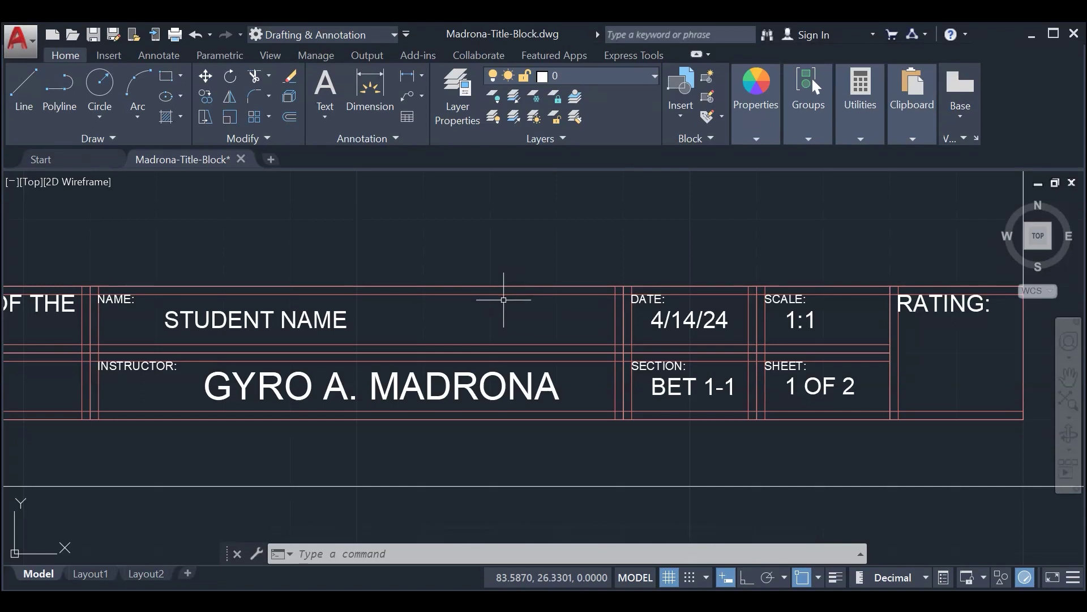
middle_click_drag(303, 373, 396, 372)
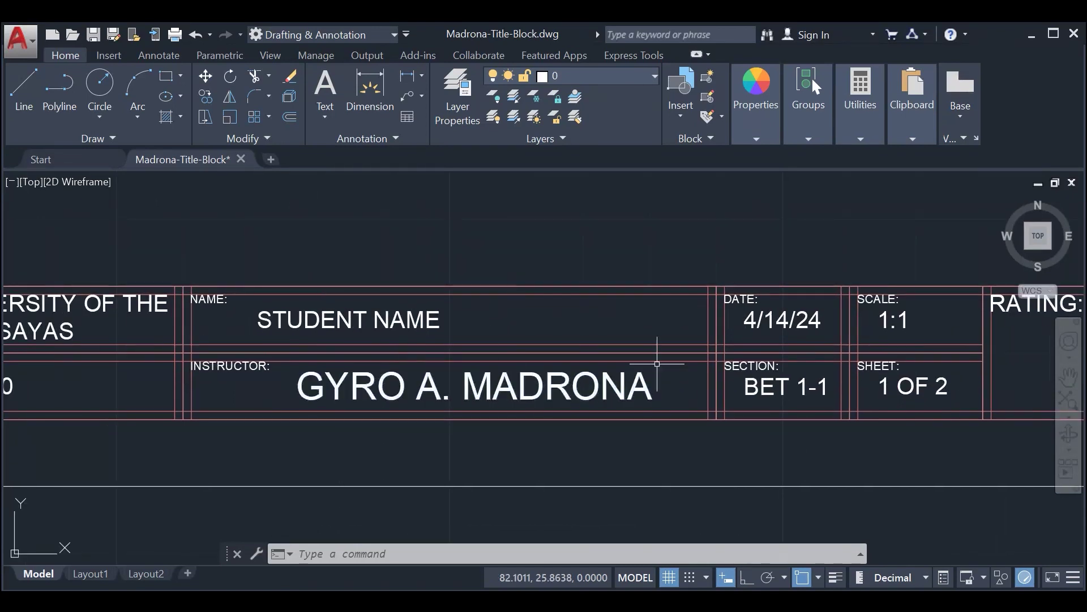
mouse_move(340, 336)
middle_mouse_down()
mouse_move(500, 325)
mouse_move(407, 325)
middle_mouse_up()
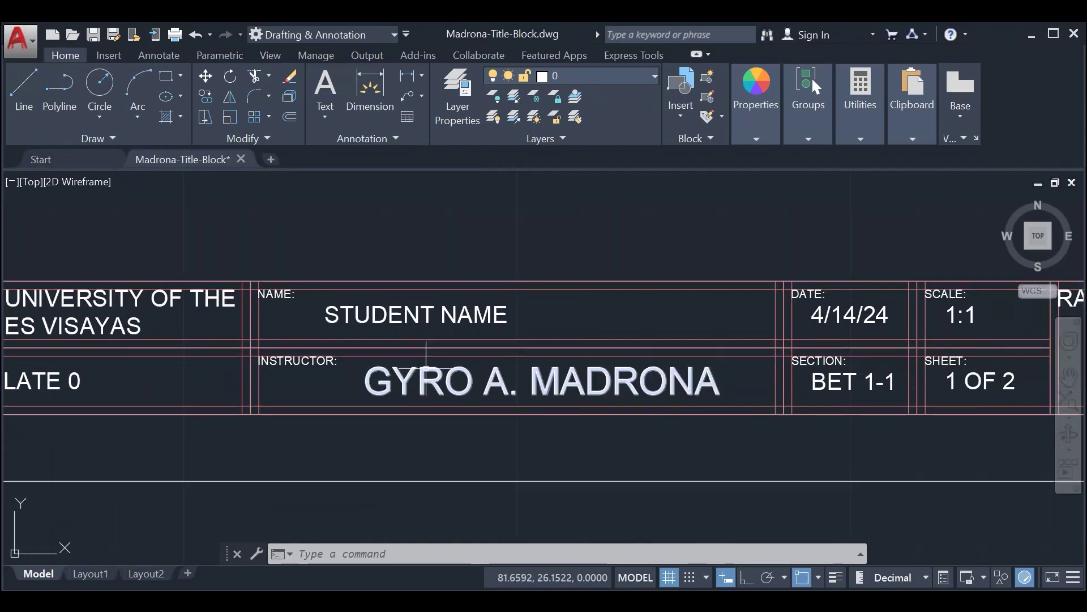
Step: Try to set the text height of the existing instructor's name in the INSTRUCTOR cell to 0.1250
left_click(426, 367)
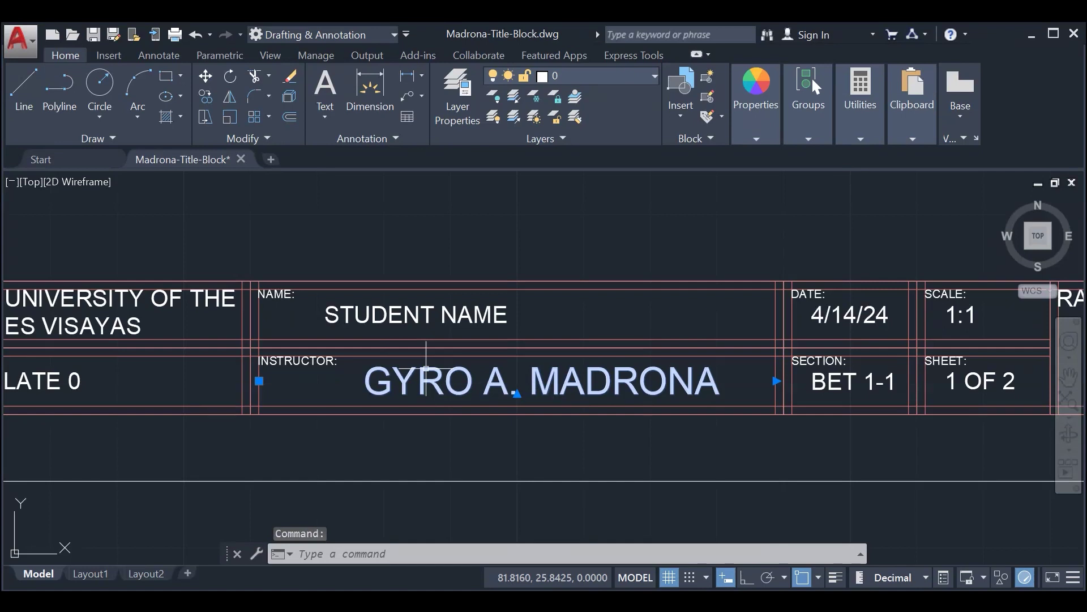
double_click(365, 377)
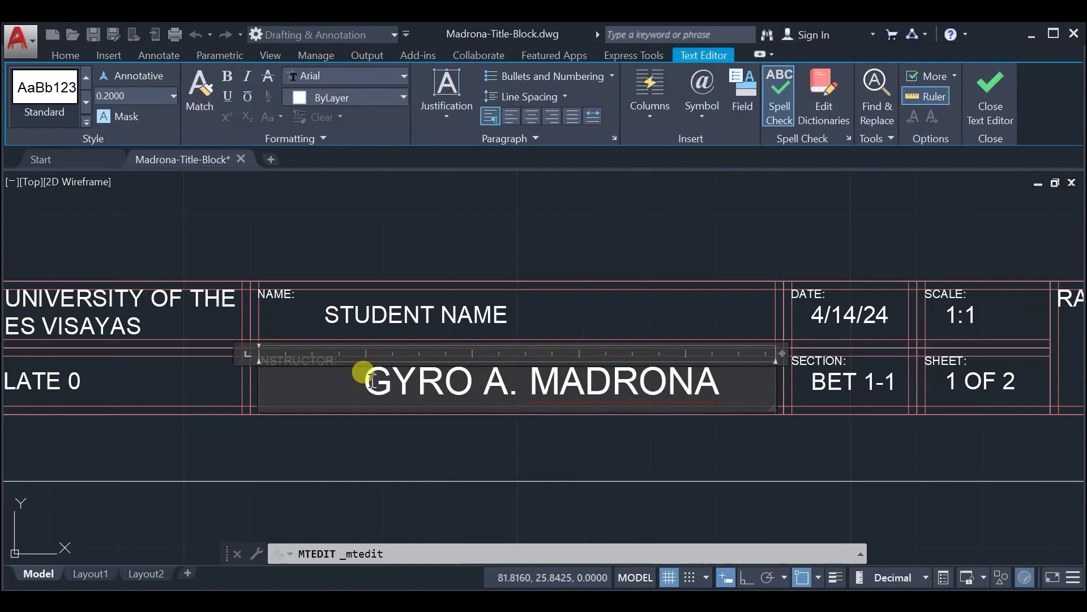
left_click_drag(367, 382, 717, 381)
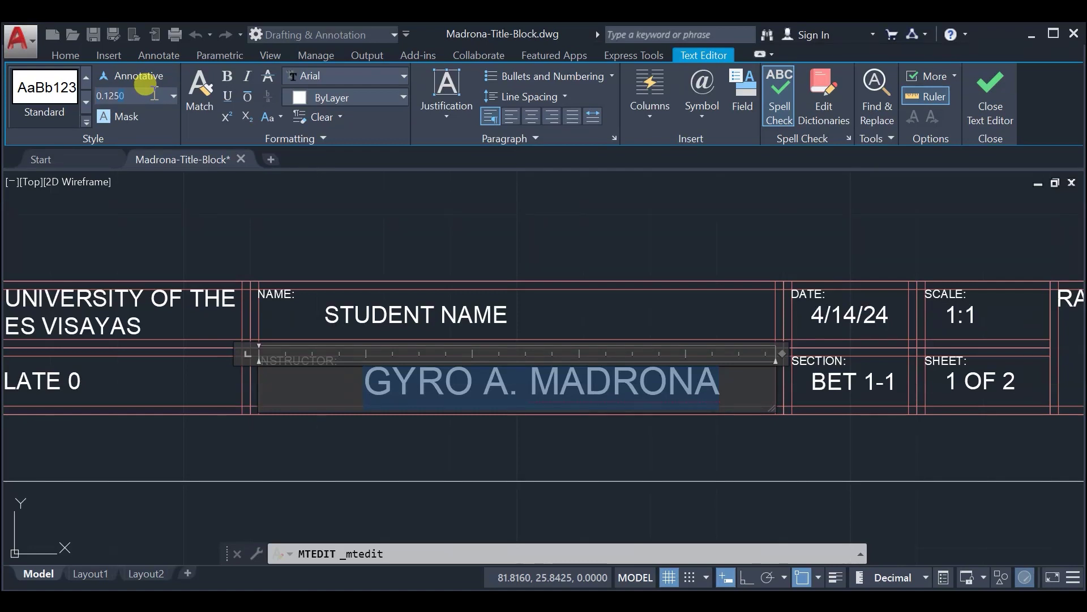
left_click(154, 93)
type("0.1250")
key("Return")
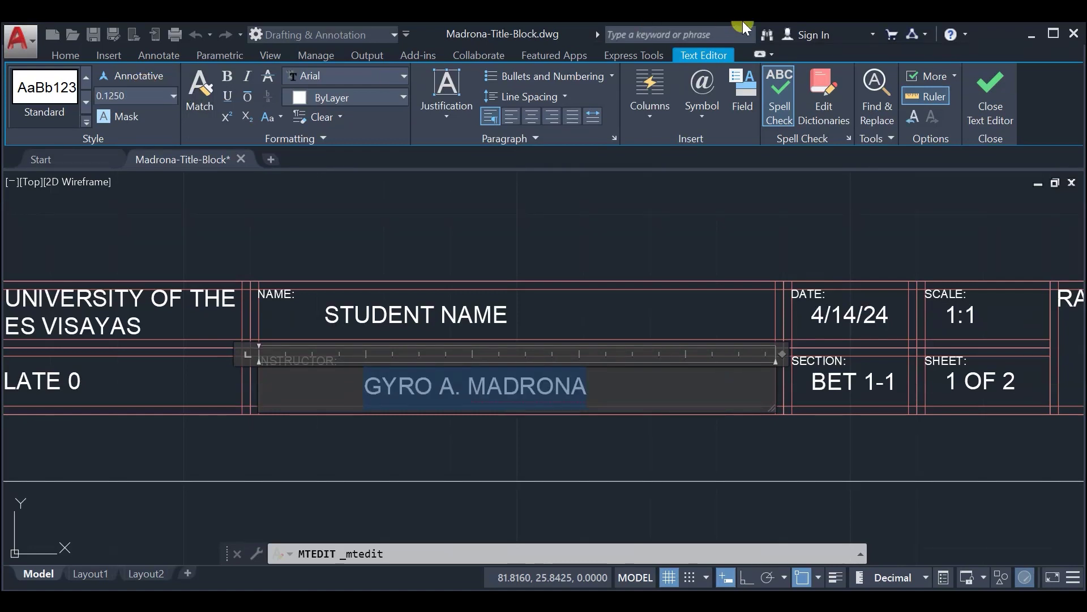
Step: Try to set the height of the blank indent before the instructor's name to 0.1250, and close the text edit
left_click(366, 388)
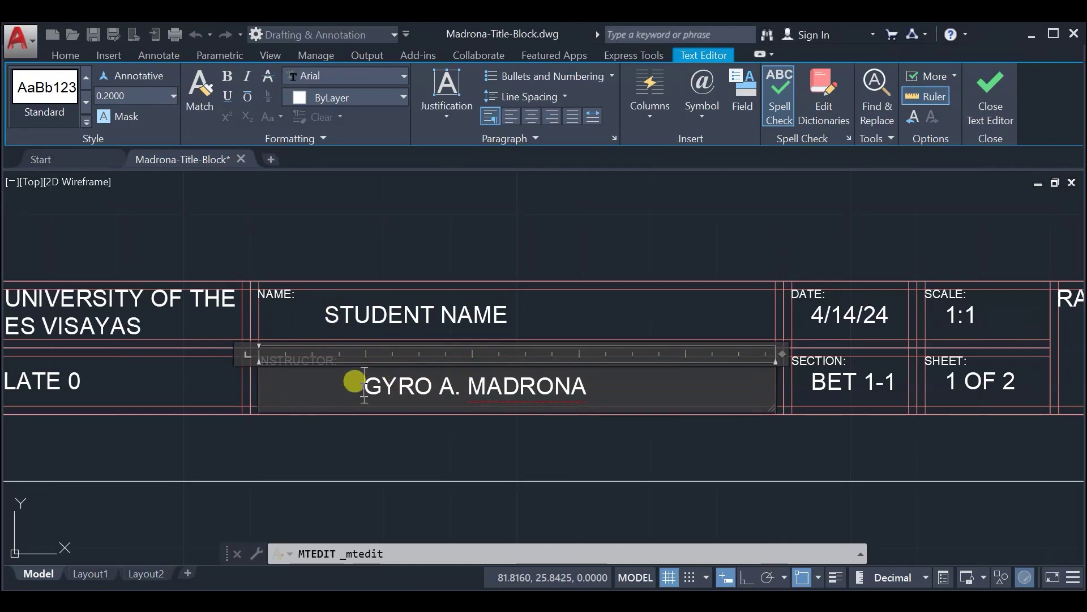
left_click_drag(361, 381, 260, 381)
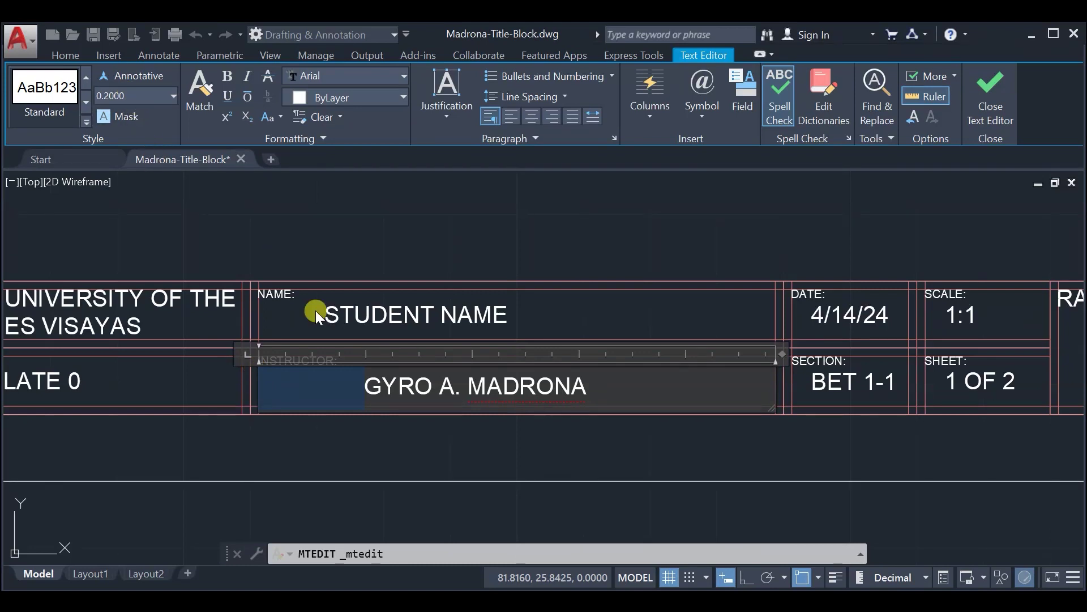
left_click(304, 378)
left_click_drag(358, 380, 261, 387)
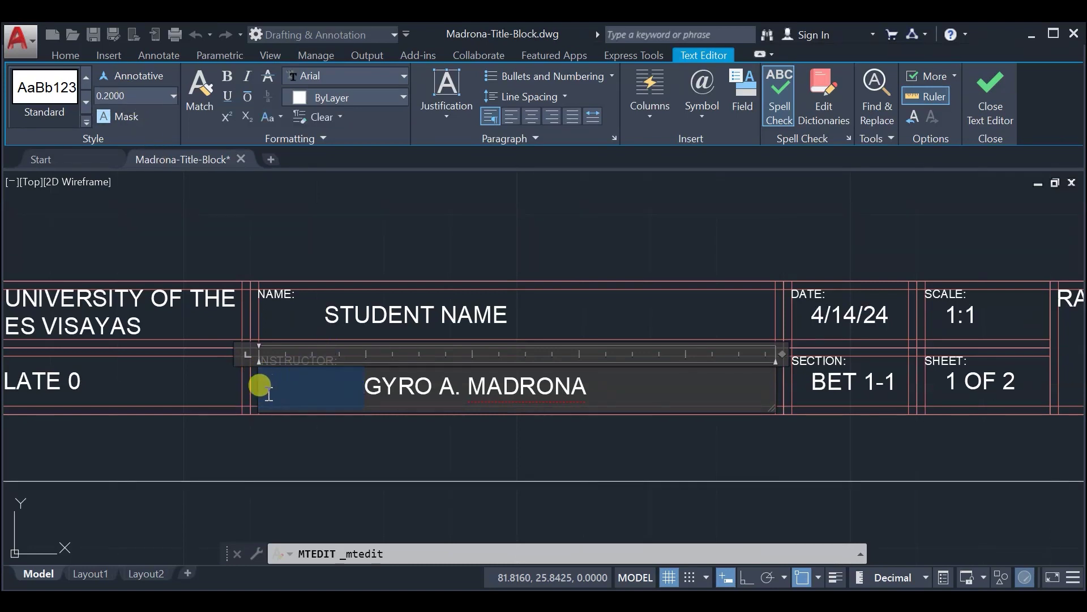
left_click(138, 98)
left_click(355, 383)
left_click_drag(361, 385, 271, 388)
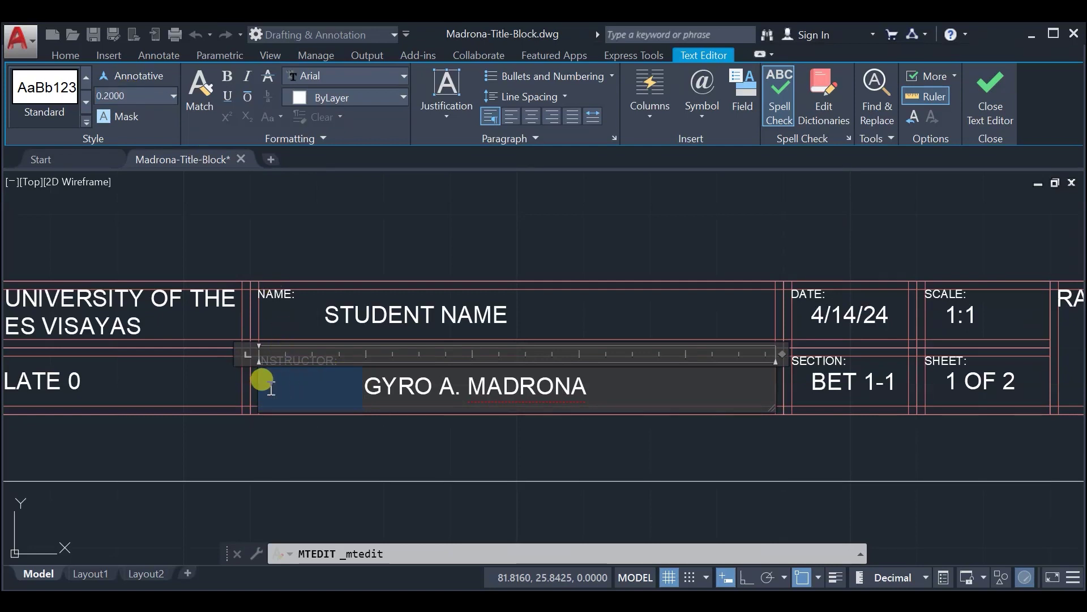
left_click(138, 95)
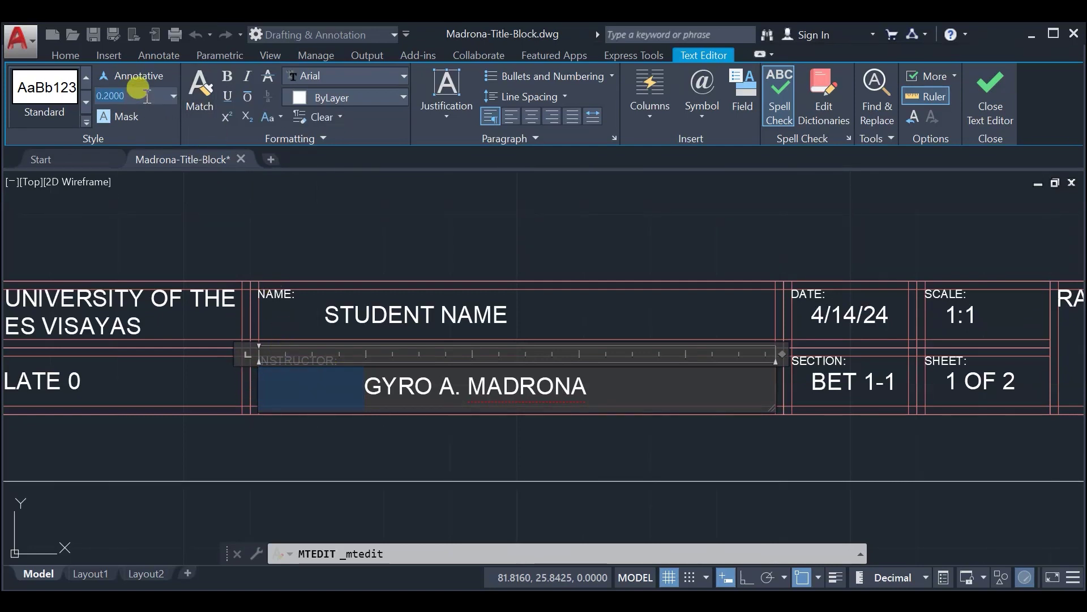
type("0.0625")
key("Return")
left_click(367, 379)
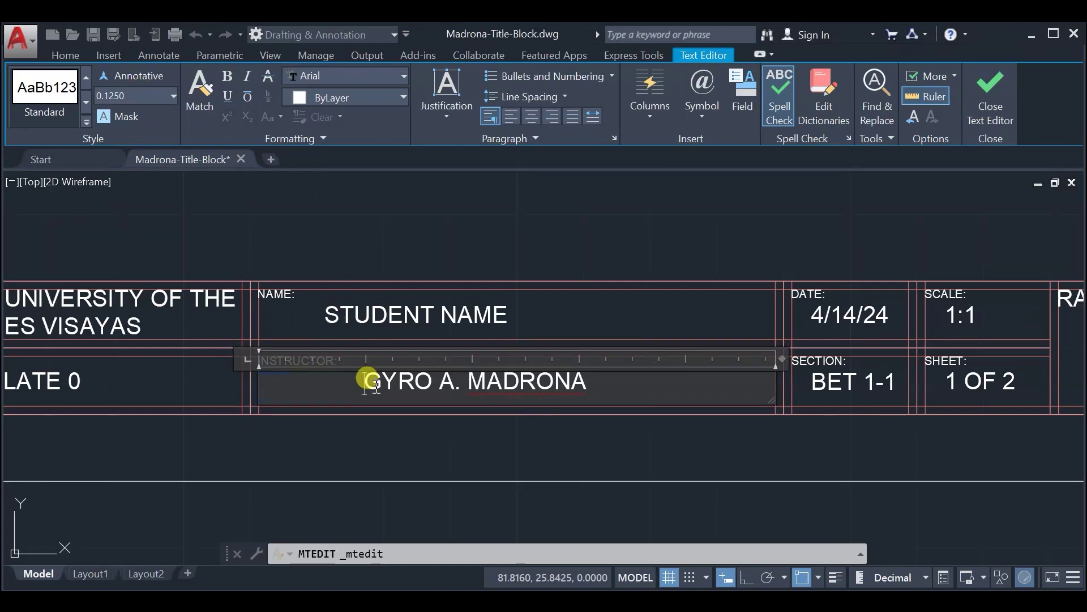
key("BackSpace")
key("Tab")
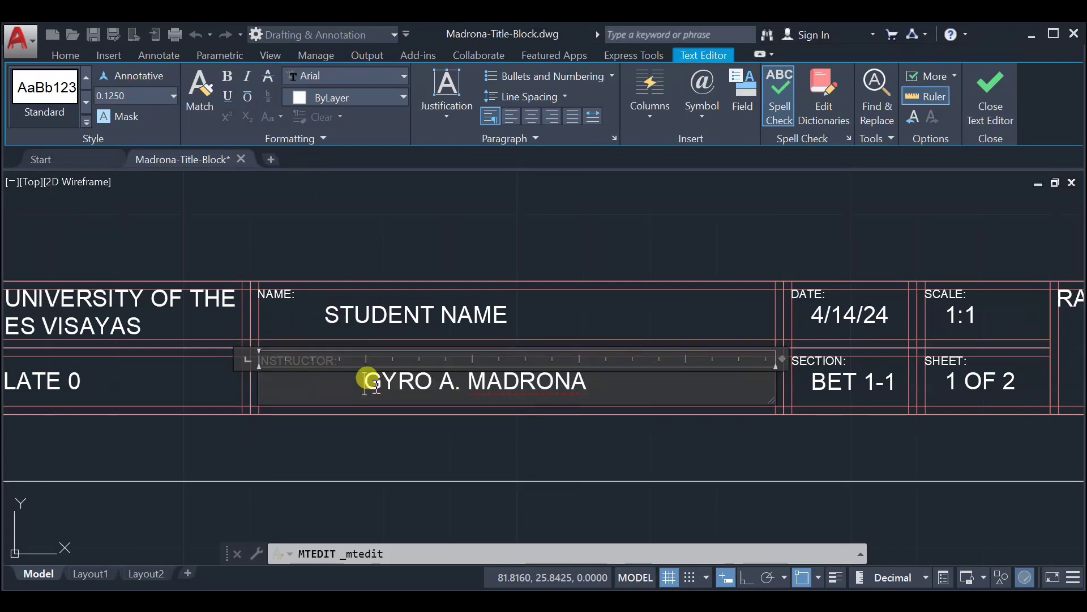
left_click(455, 453)
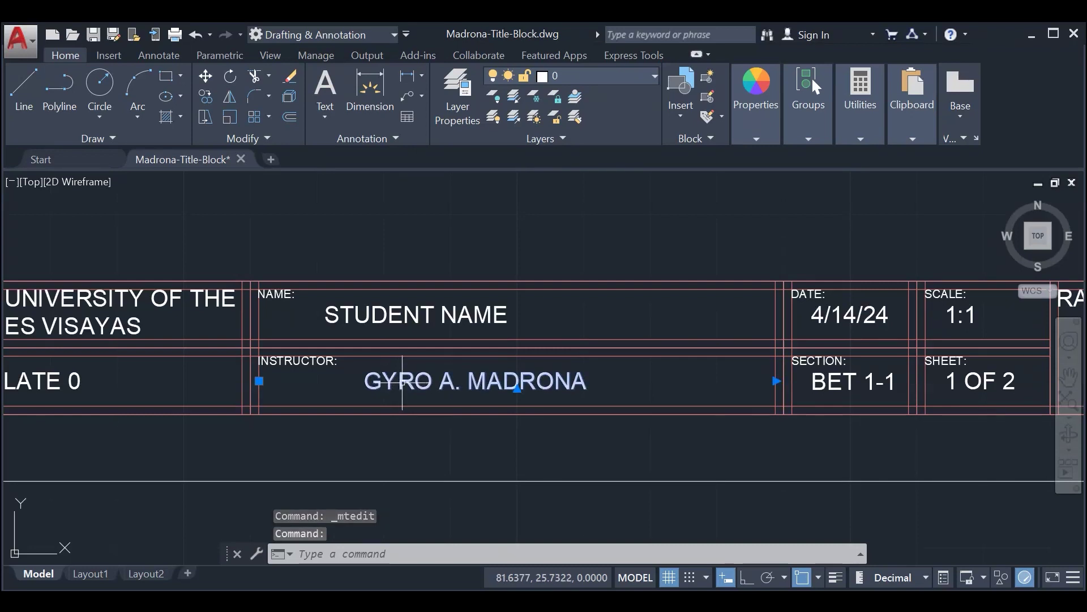
Step: Delete the instructor's name text and enter the name anew as multiline text across the INSTRUCTOR cell
key("Delete")
type("mt")
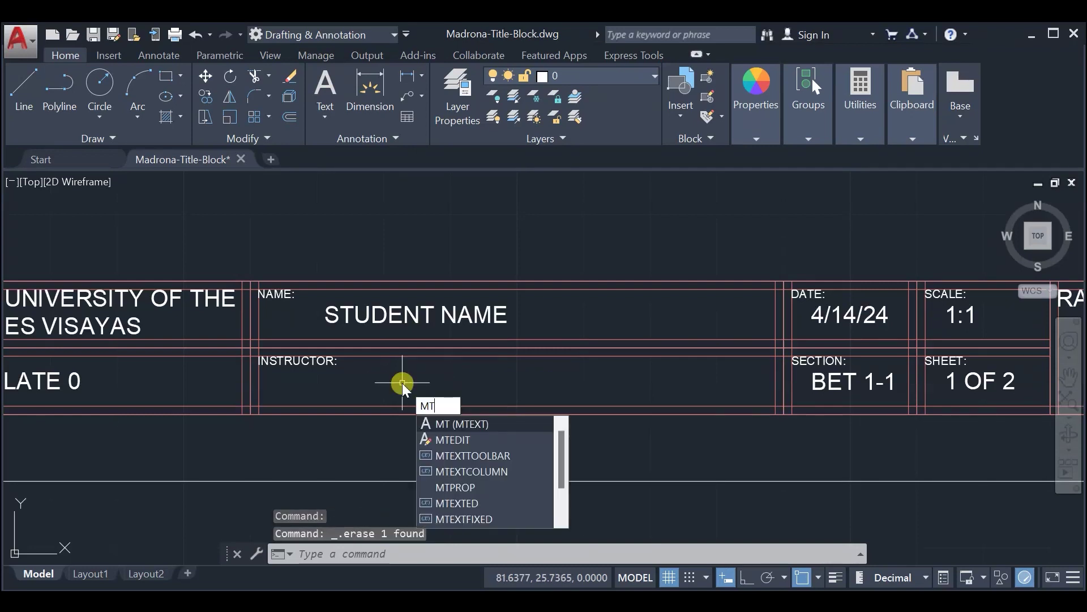
key("Return")
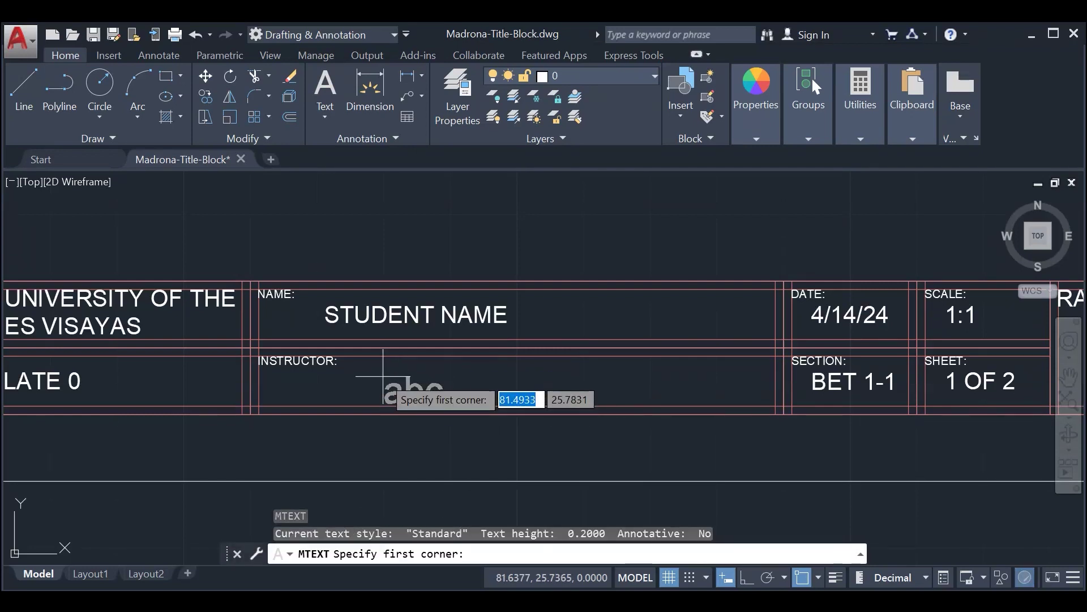
left_click(260, 404)
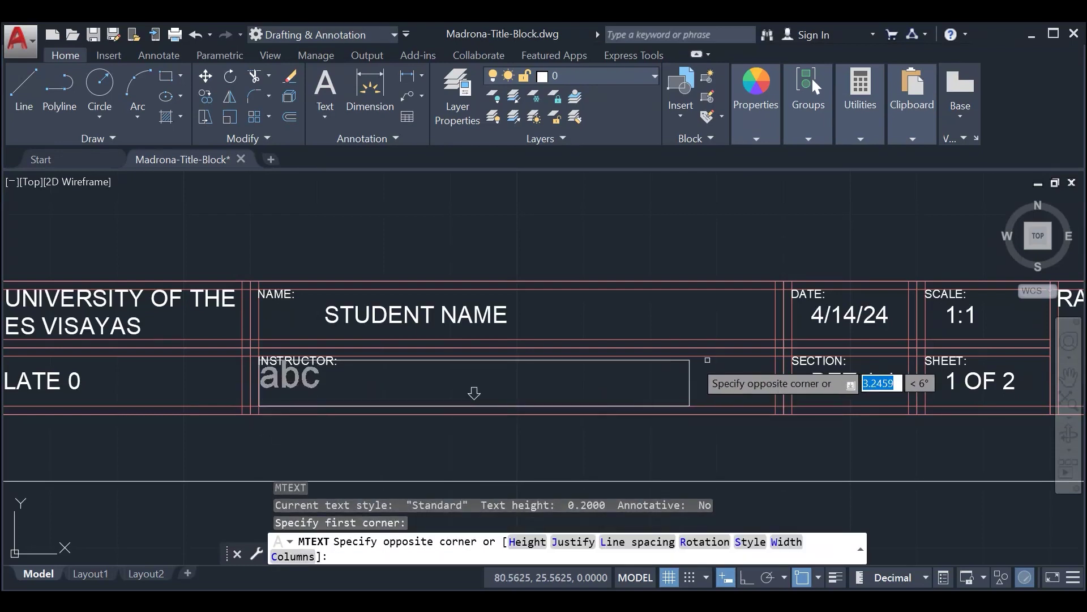
left_click(512, 389)
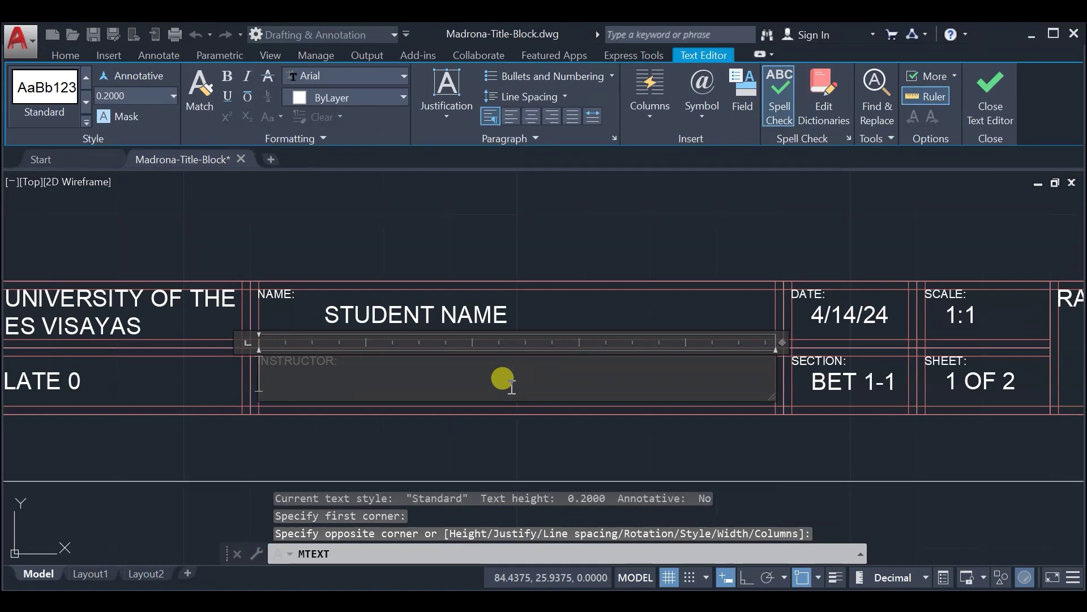
type("Y")
key("BackSpace")
type("GYO")
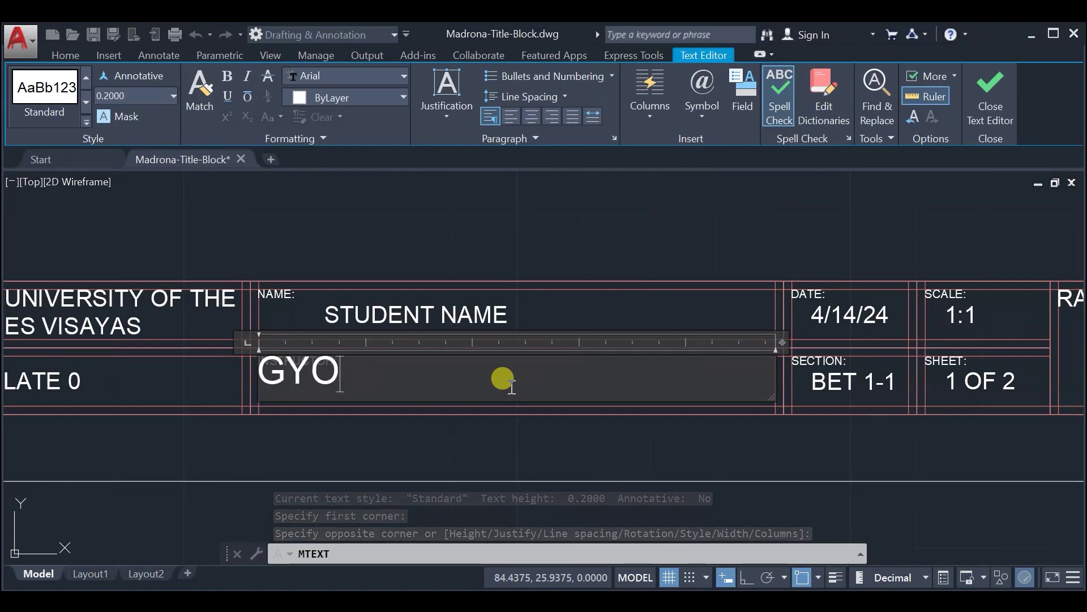
key("BackSpace")
type("RO A")
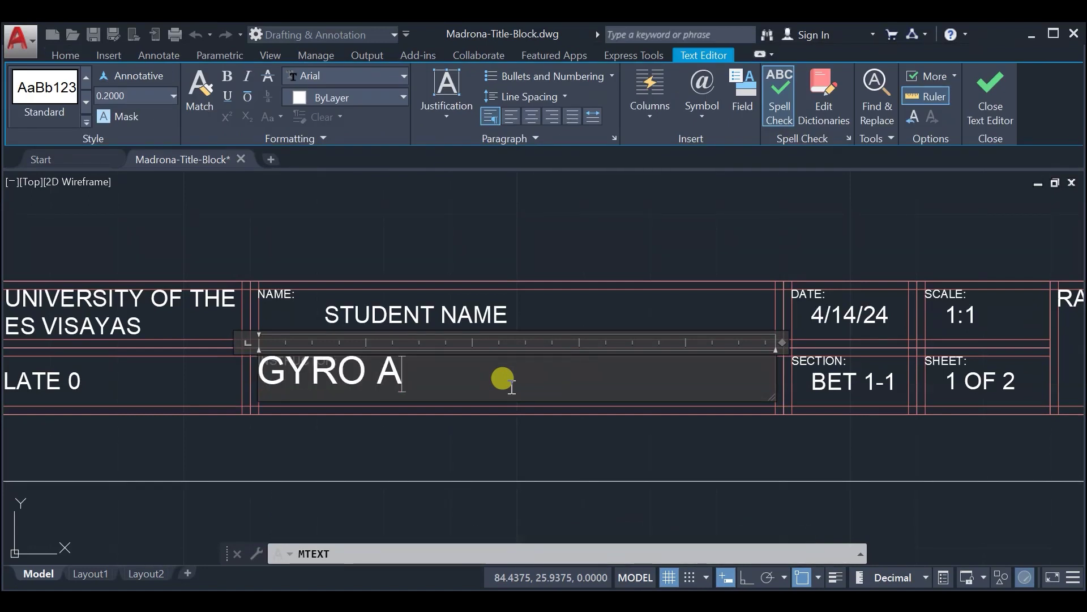
type(". MADRONA")
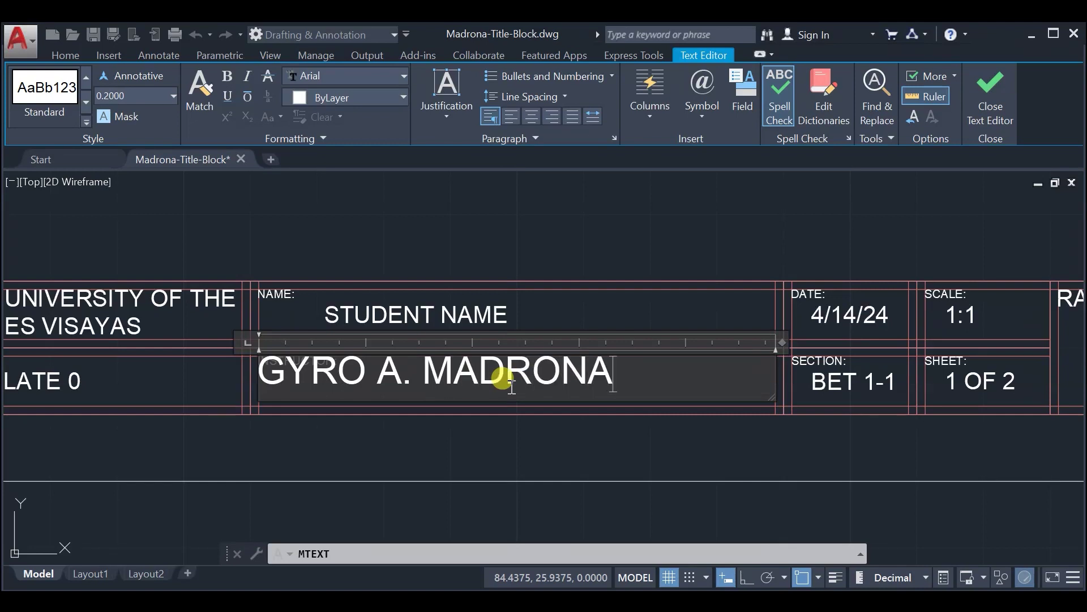
Step: Set the text height of the new instructor's name to 0.125 and indent it by one tab stop
key("ctrl+a")
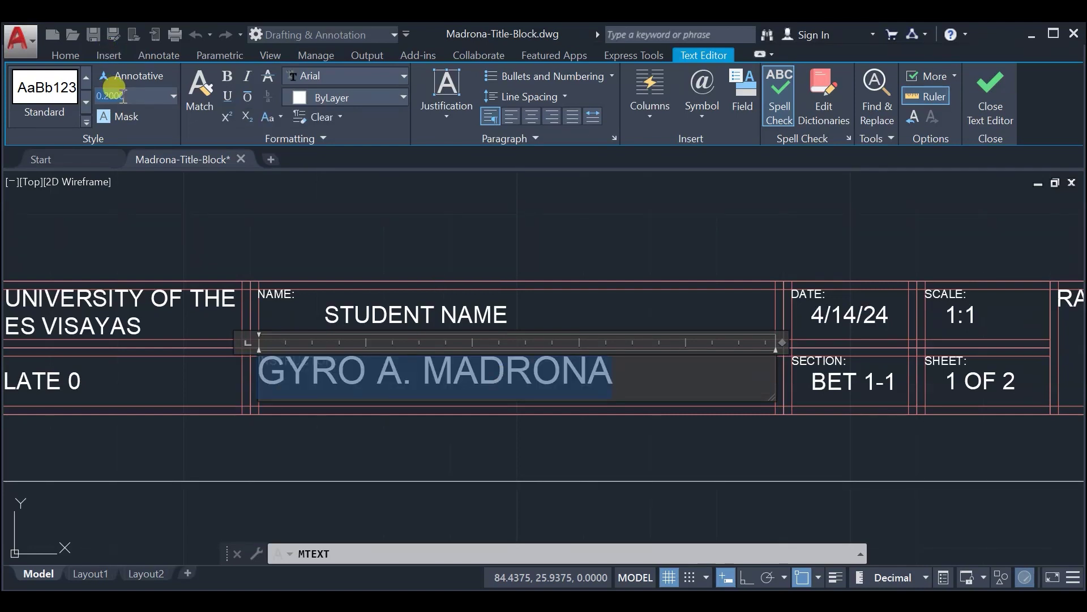
type("0.125")
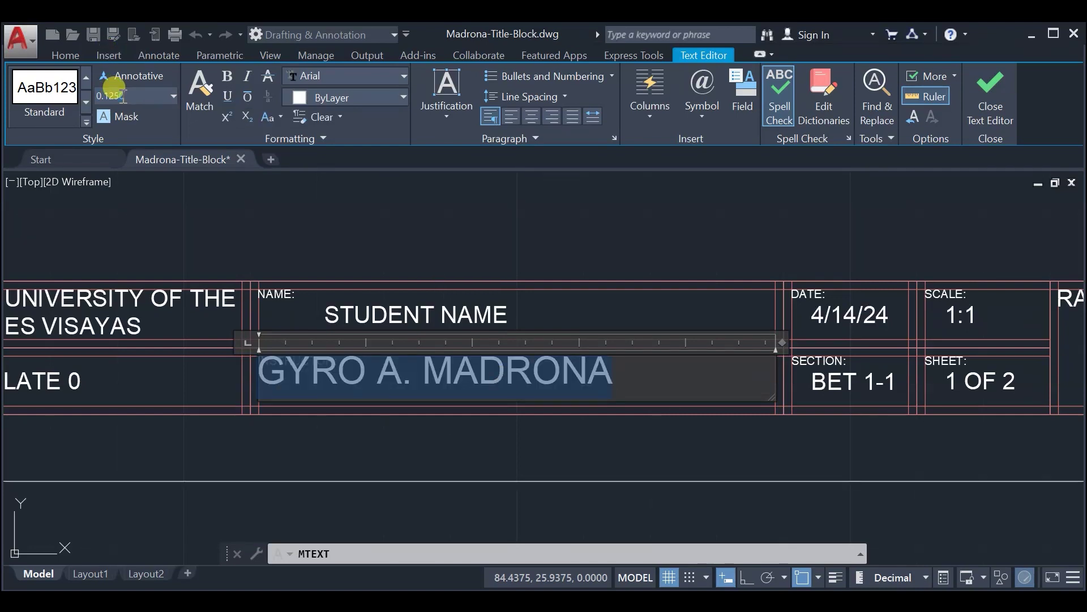
key("Return")
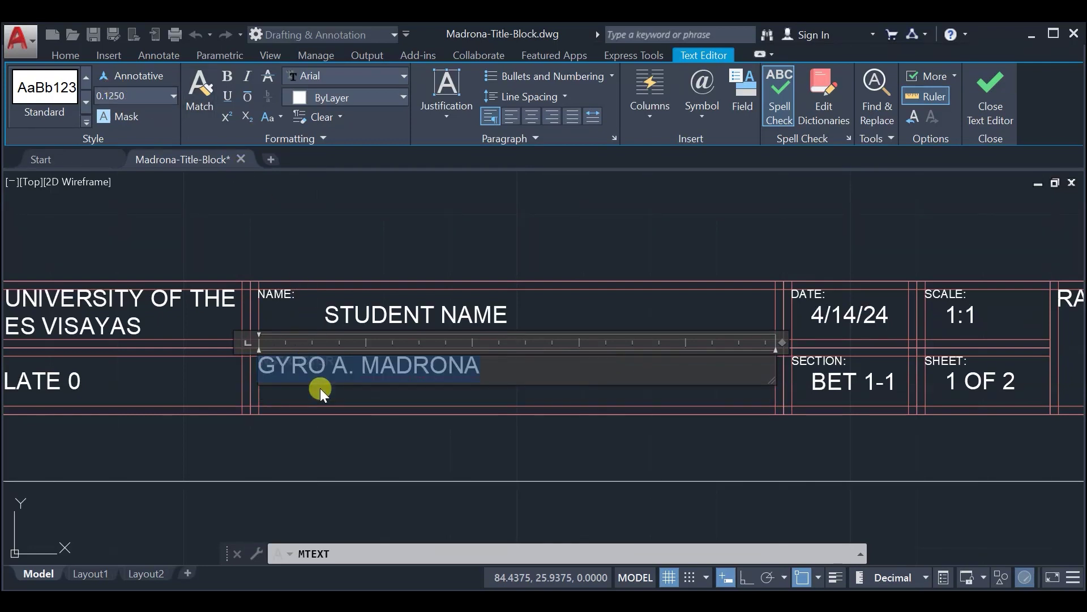
left_click(260, 368)
key("Tab")
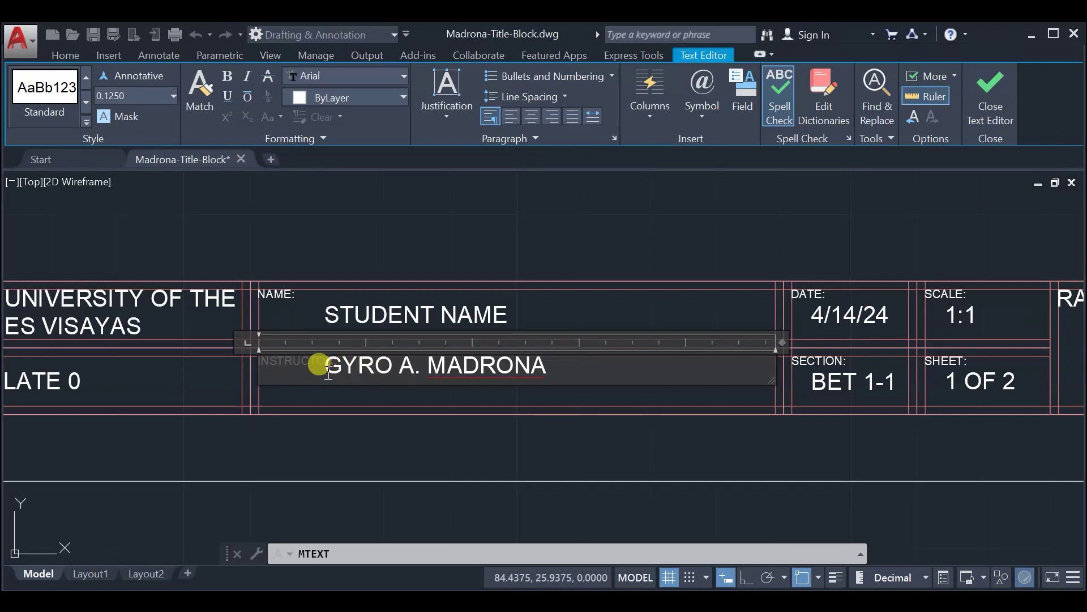
Step: Justify the instructor's name Middle Left in its cell and finish the text edit
left_click_drag(315, 364, 546, 366)
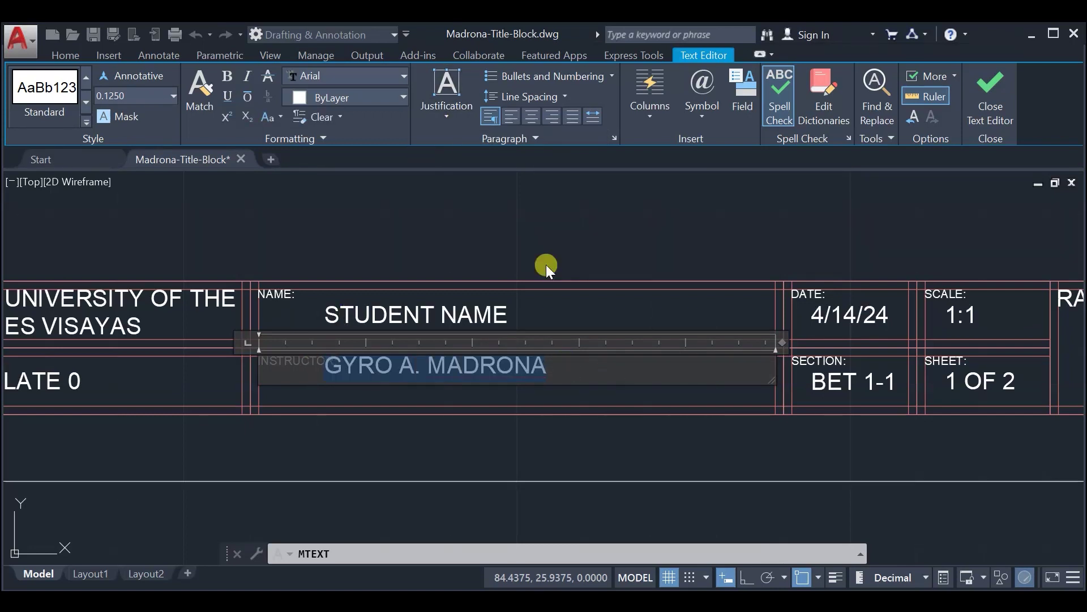
left_click(446, 120)
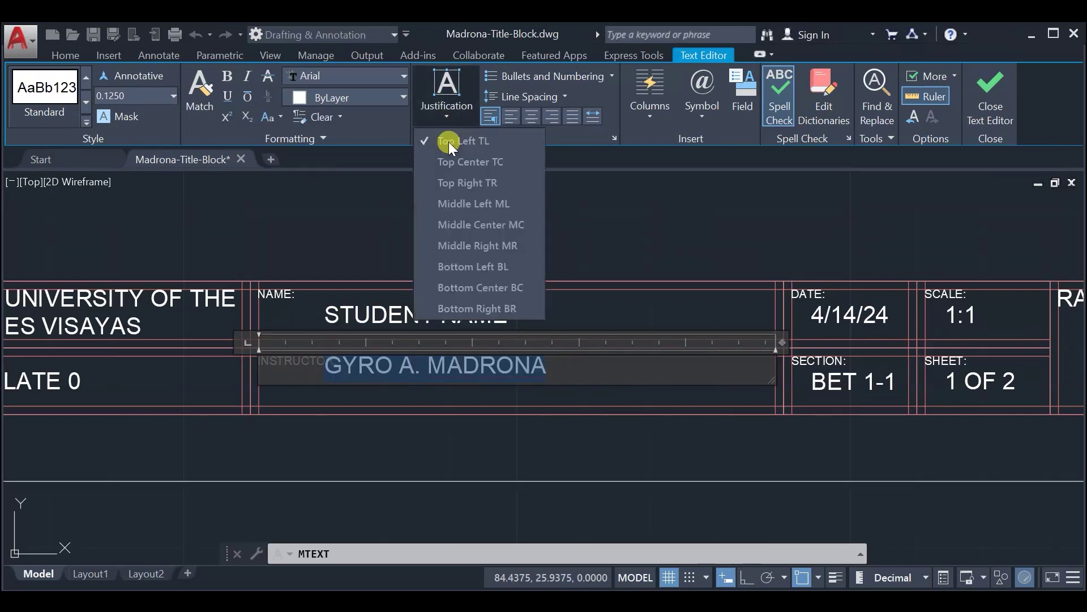
left_click(462, 202)
left_click(990, 94)
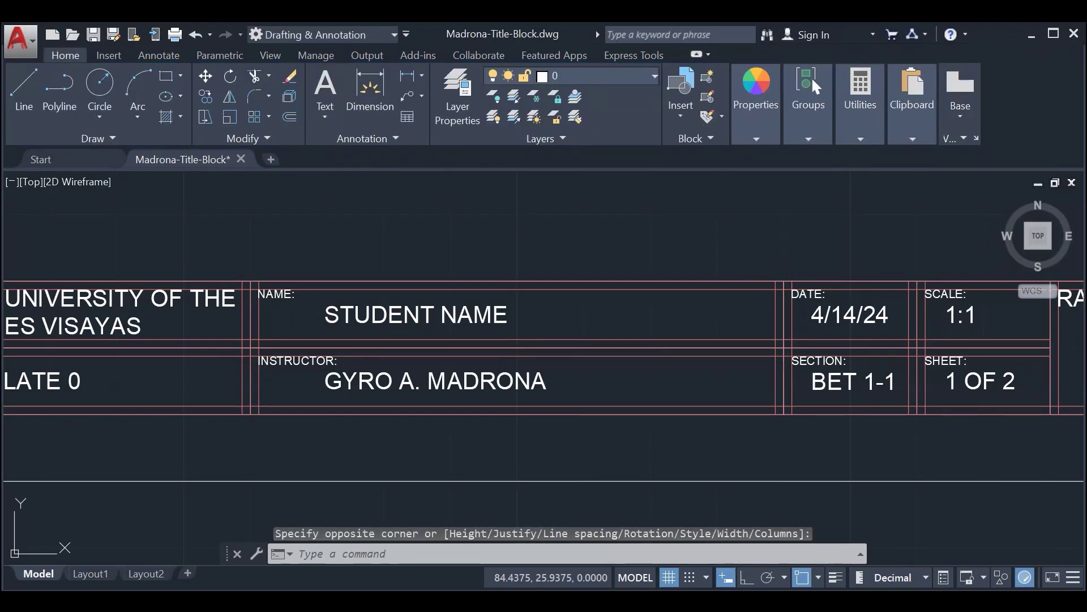
Step: Save the drawing
key("ctrl+s")
scroll(634, 318, "down", 2)
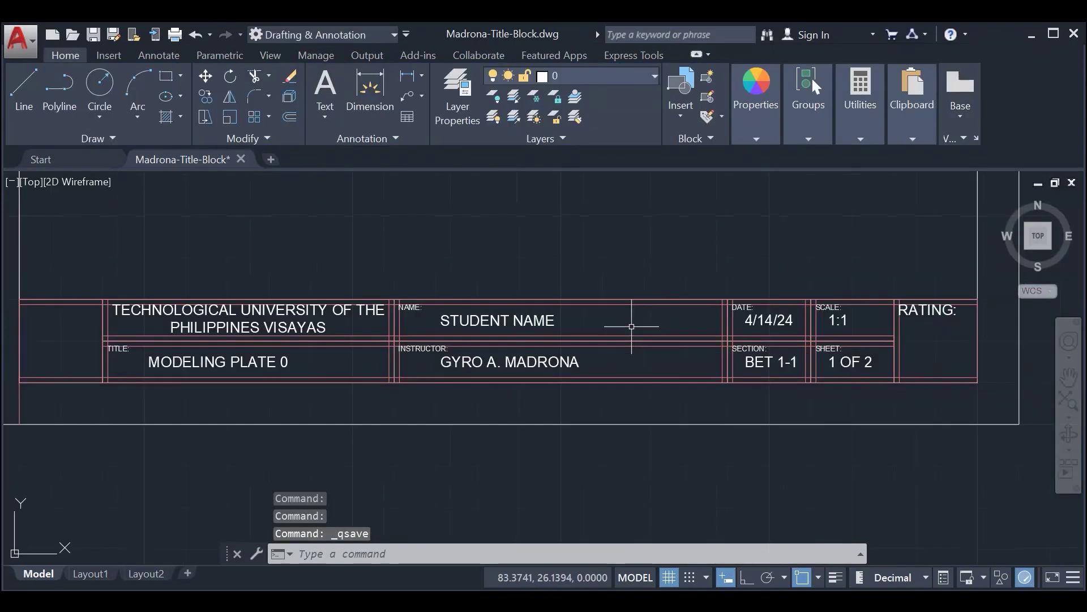
middle_click_drag(633, 318, 590, 413)
scroll(618, 348, "down", 2)
scroll(596, 385, "down", 2)
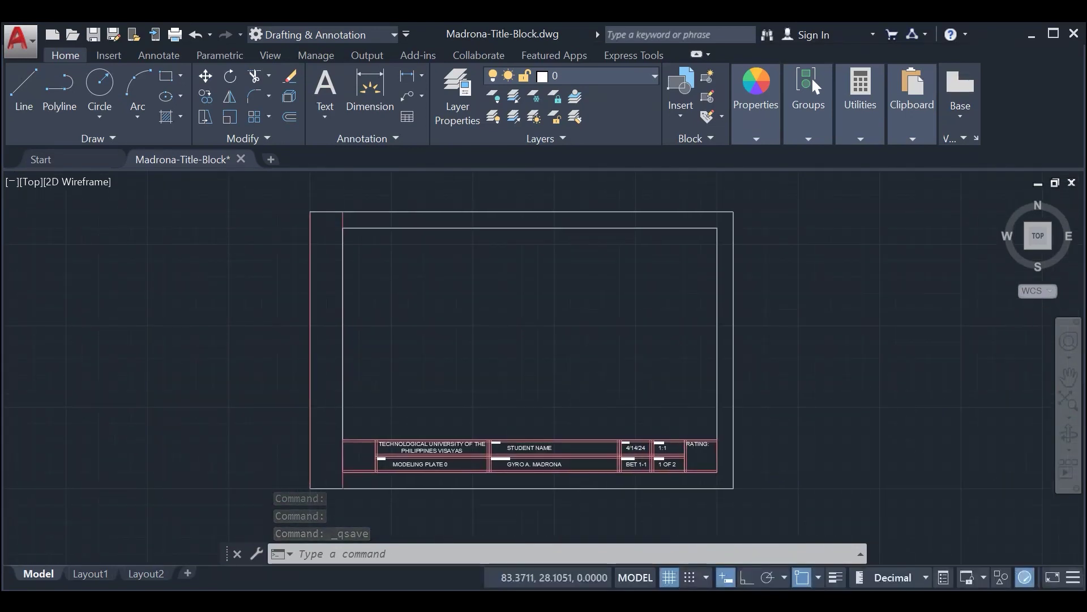
Step: Make the dim layer the current layer
scroll(572, 364, "up", 2)
middle_click_drag(573, 364, 589, 416)
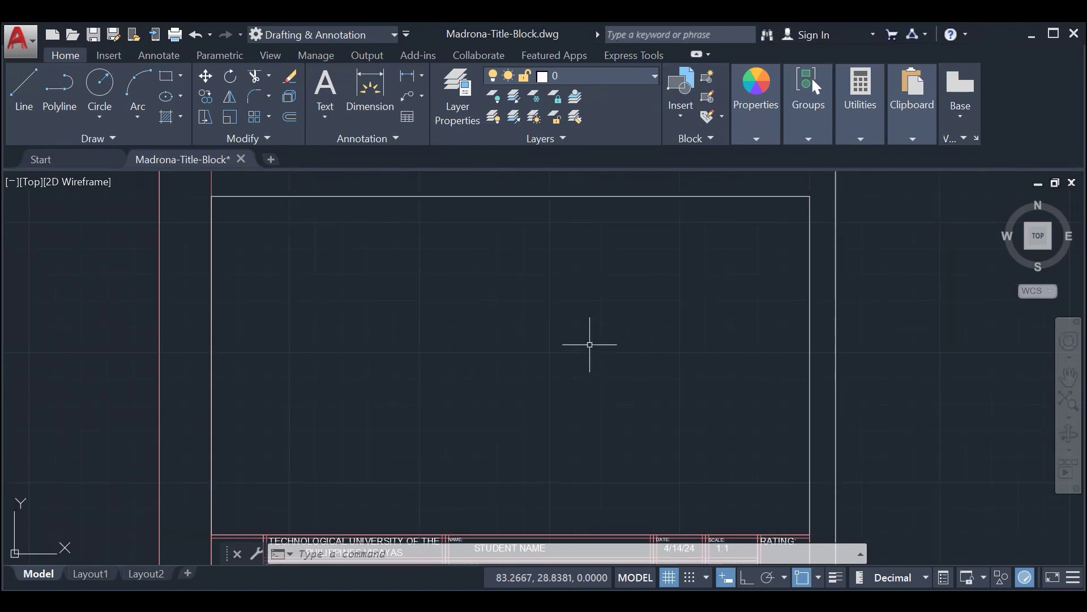
middle_click_drag(590, 345, 590, 402)
middle_click_drag(609, 313, 603, 294)
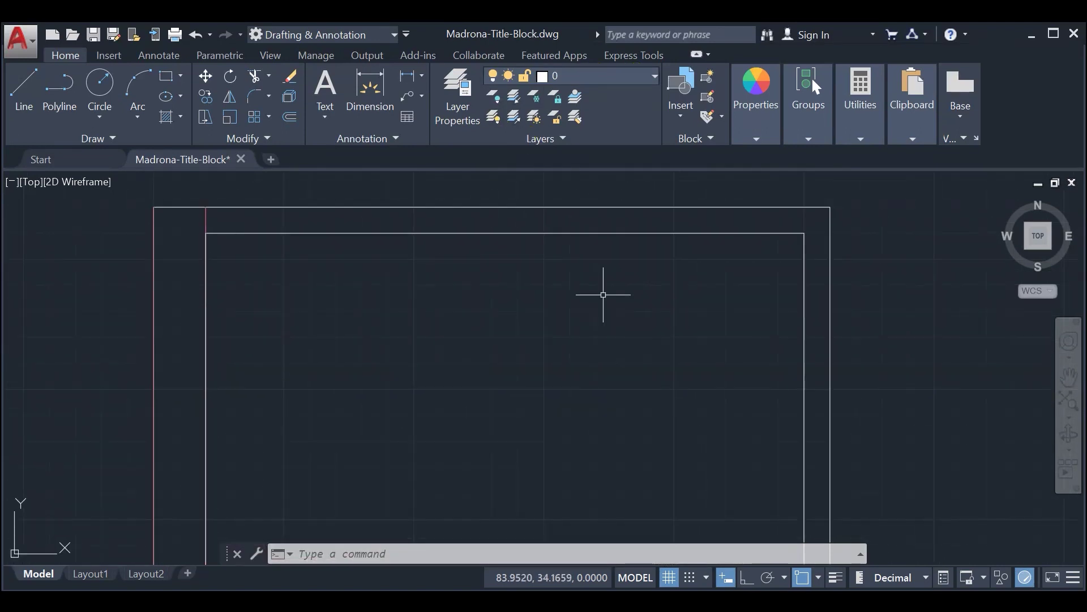
left_click(628, 80)
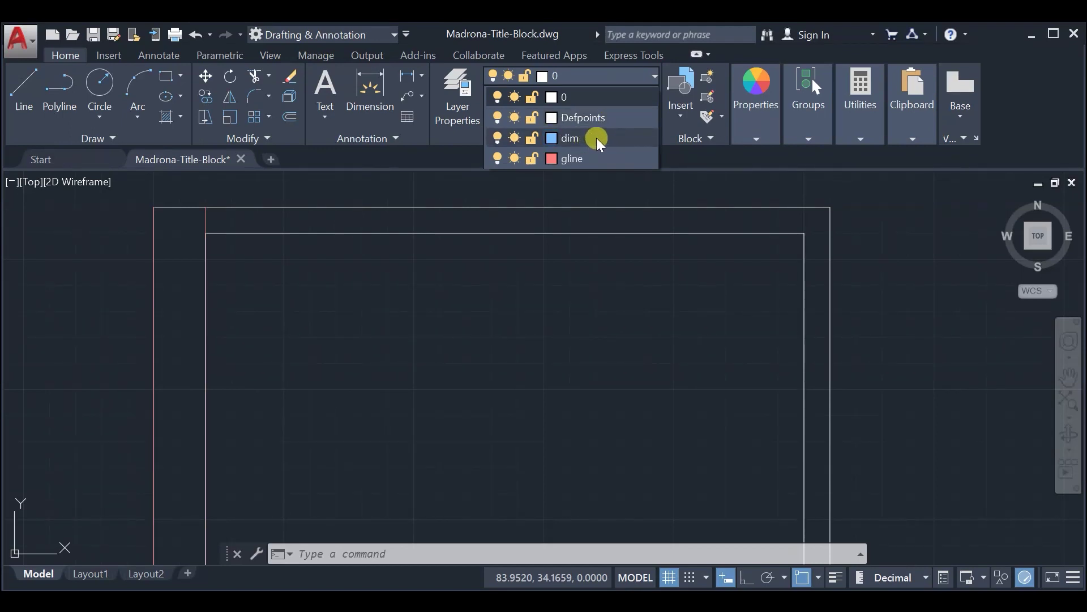
left_click(613, 139)
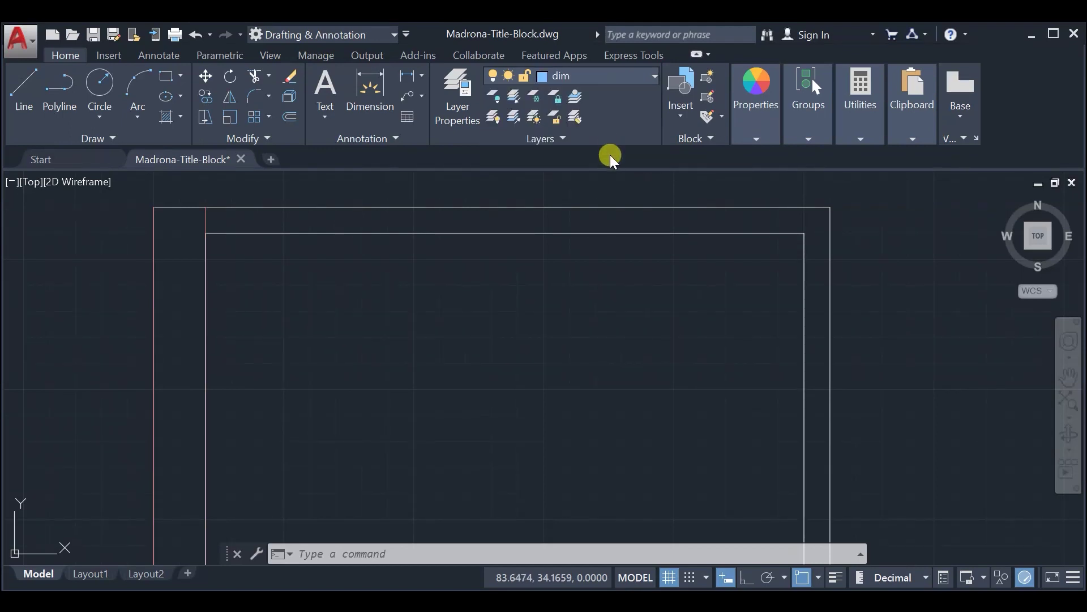
Step: Add a linear dimension across the outer border's full width, using grid snap to place it about 1.5 units below the upper edge
left_click(158, 55)
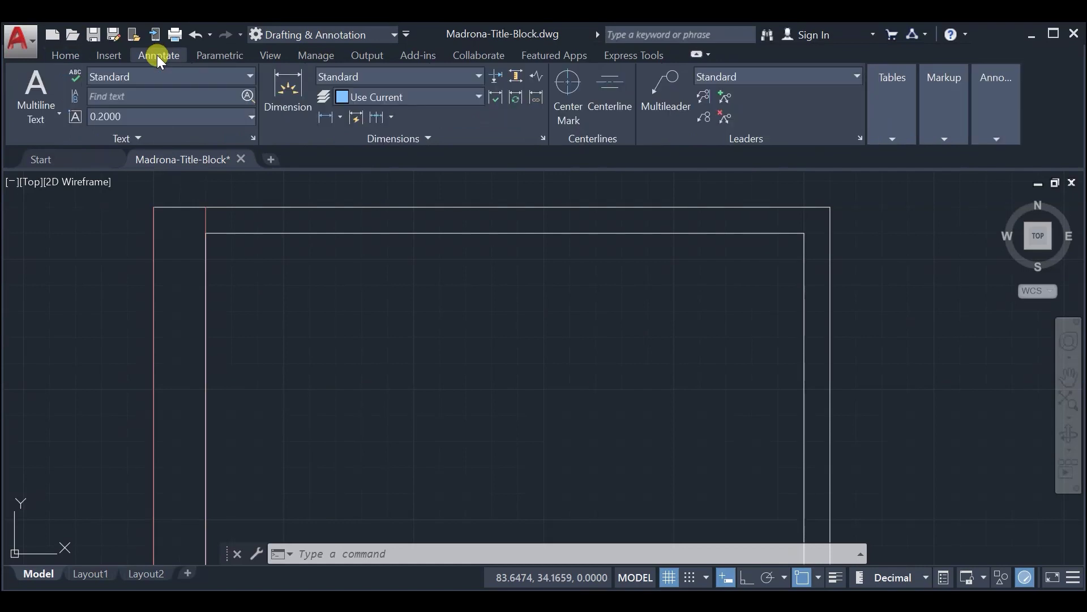
left_click(340, 118)
left_click(375, 156)
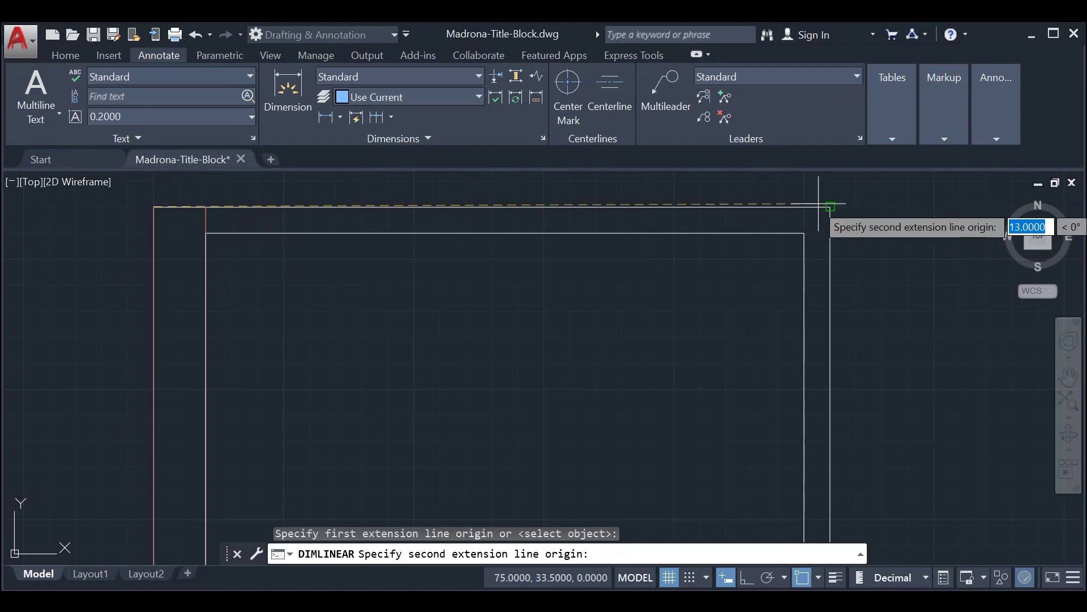
left_click(830, 208)
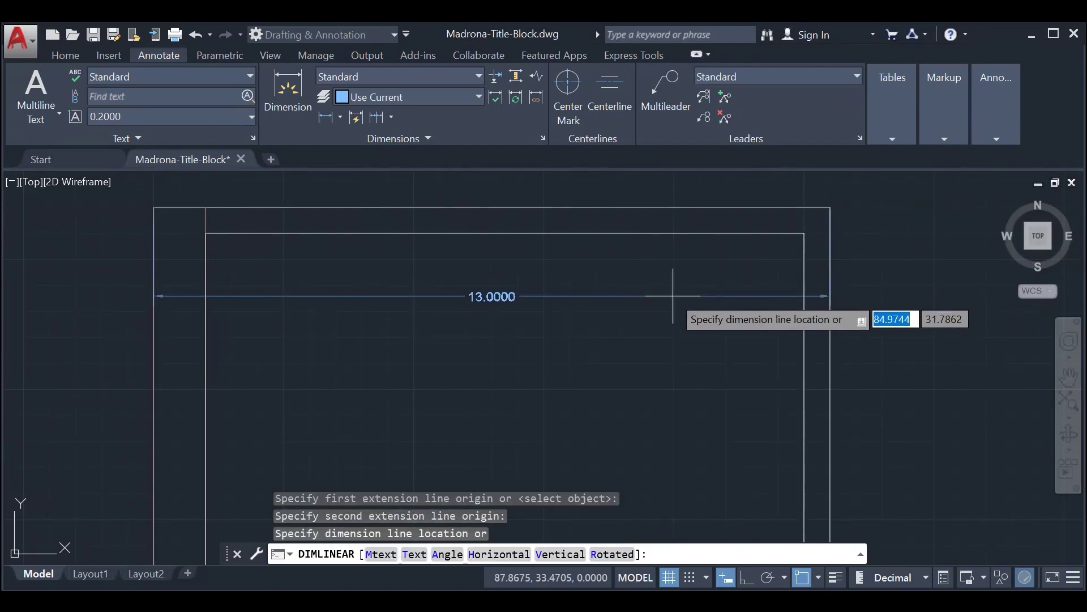
left_click(689, 576)
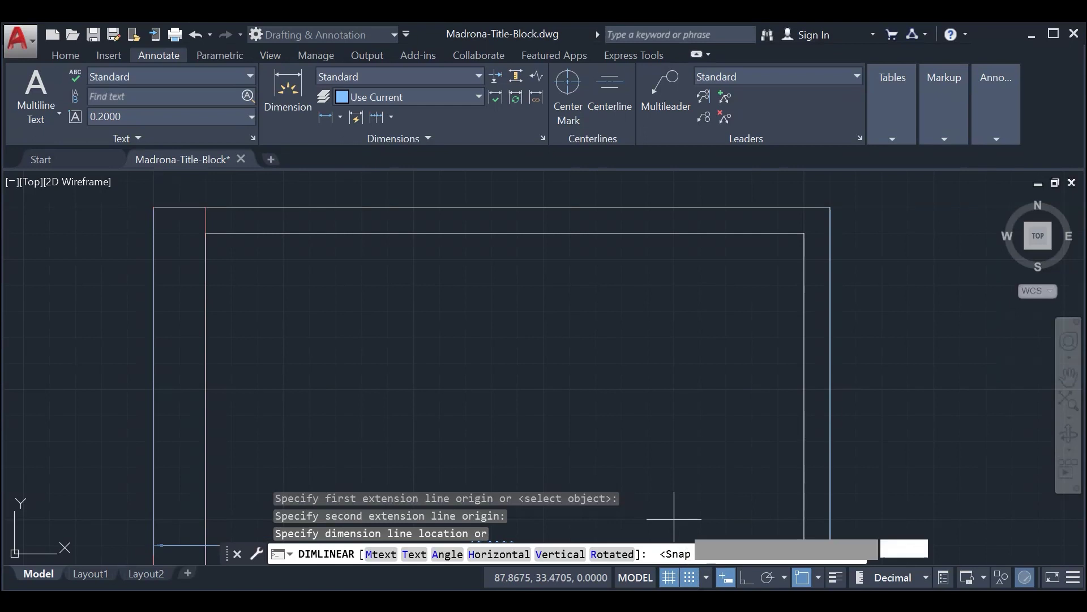
left_click(596, 285)
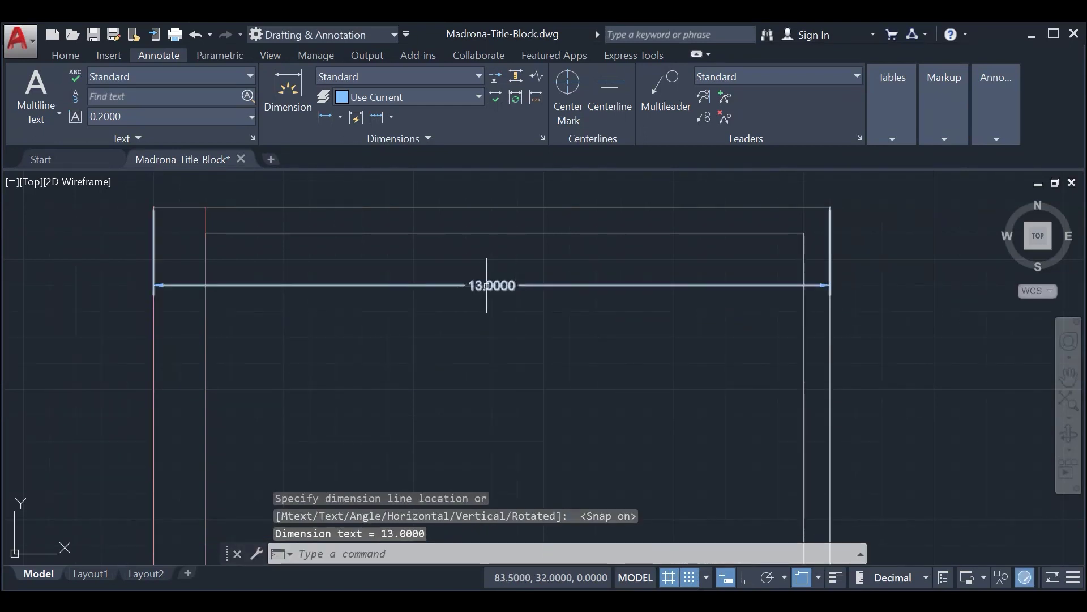
Step: Modify the Standard dimension style so the linear primary units use a precision of 0.0
type("di")
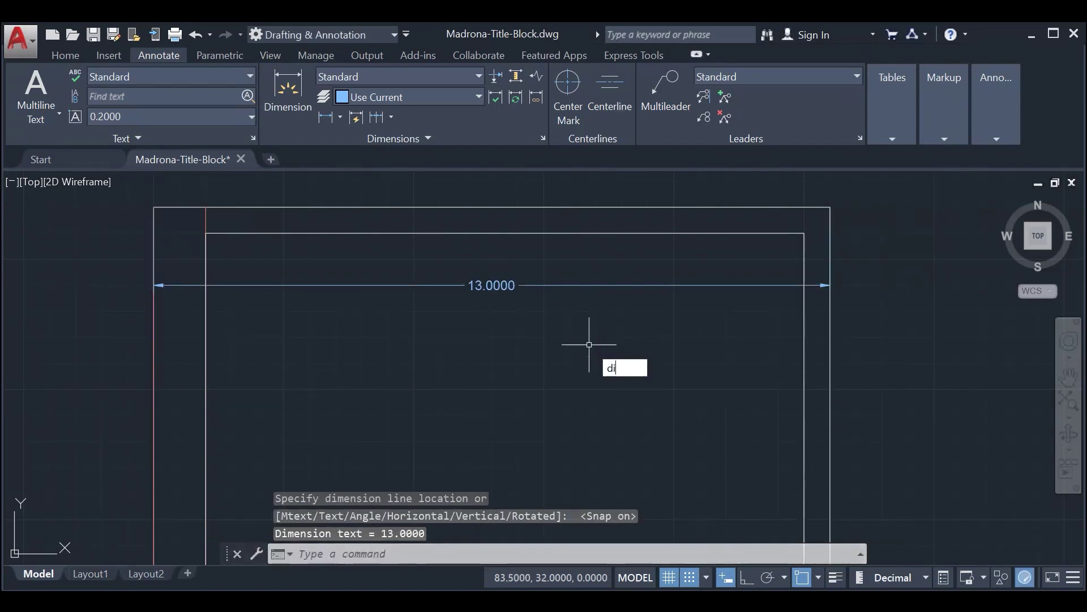
type("ms")
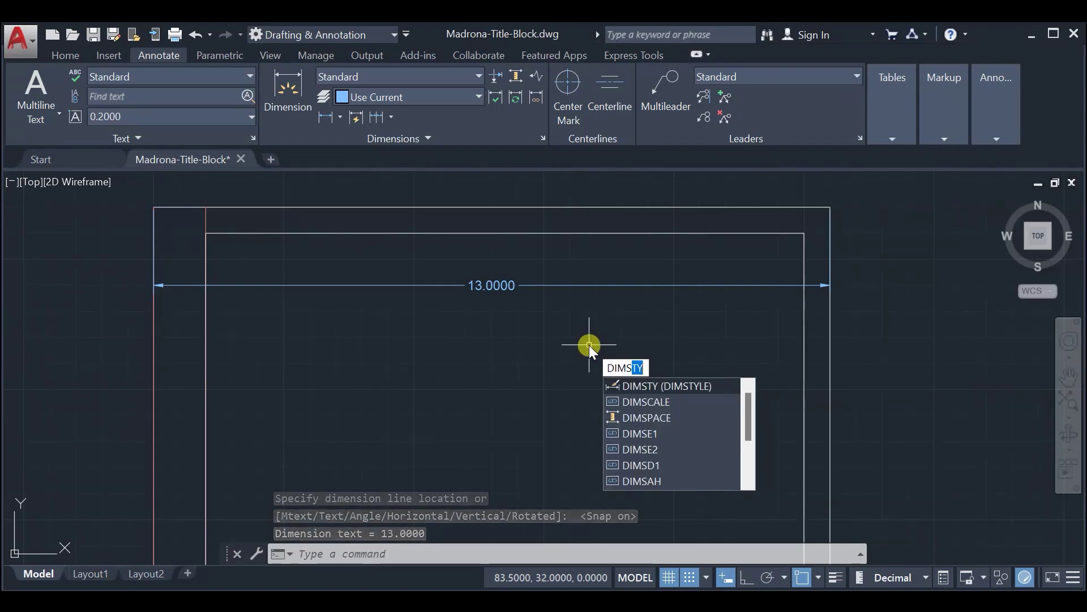
key("Return")
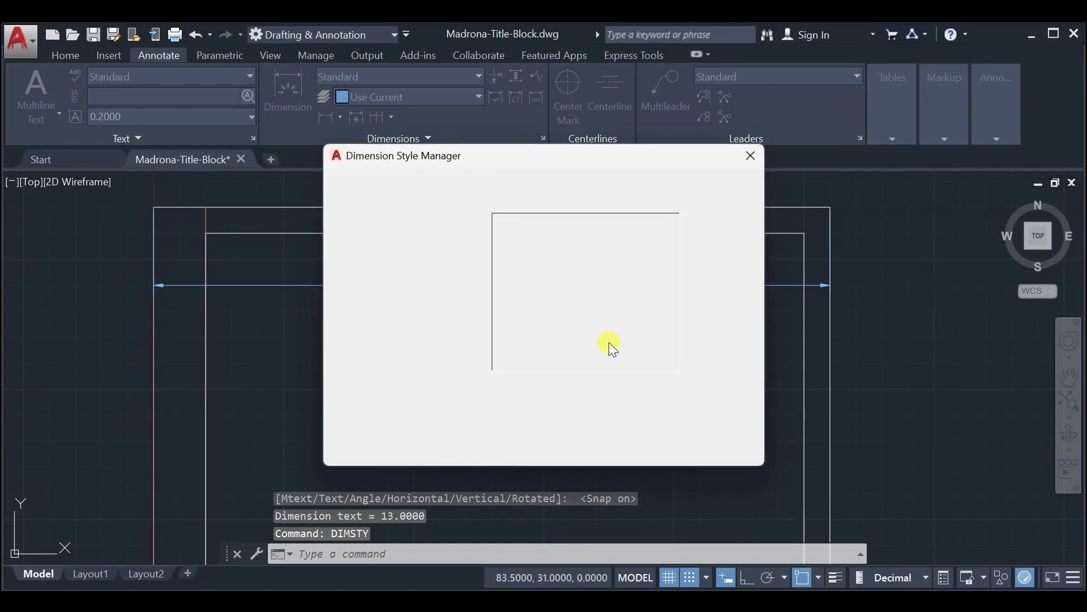
left_click(730, 275)
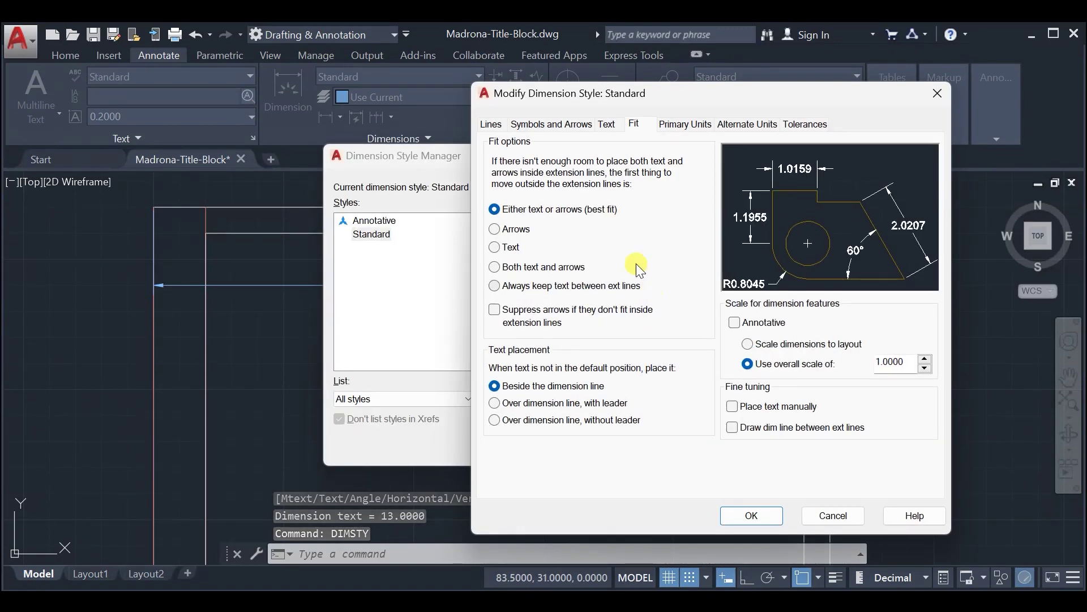
left_click(687, 123)
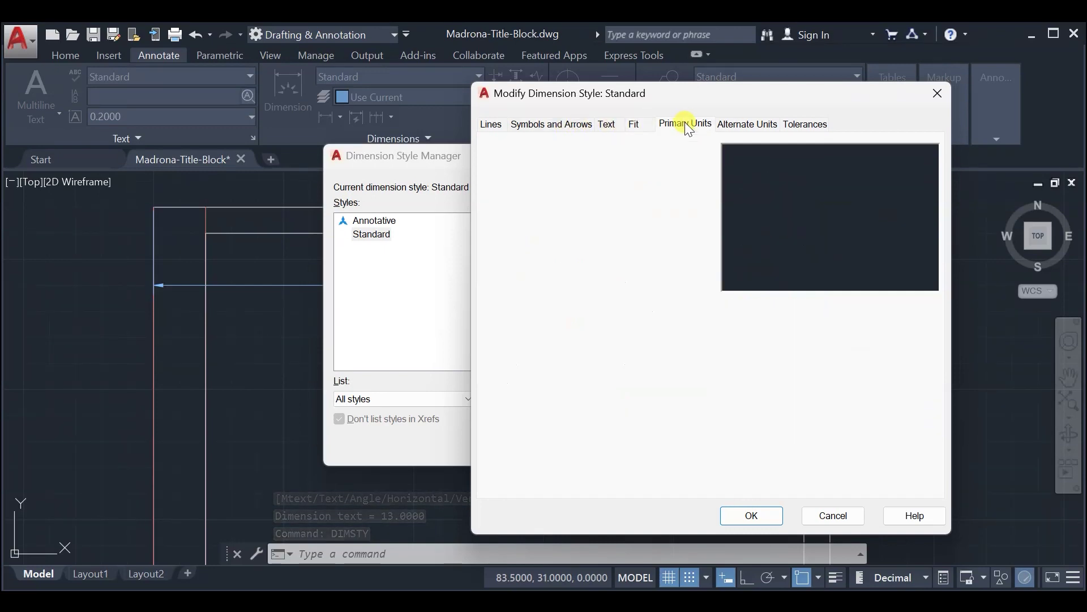
left_click(637, 182)
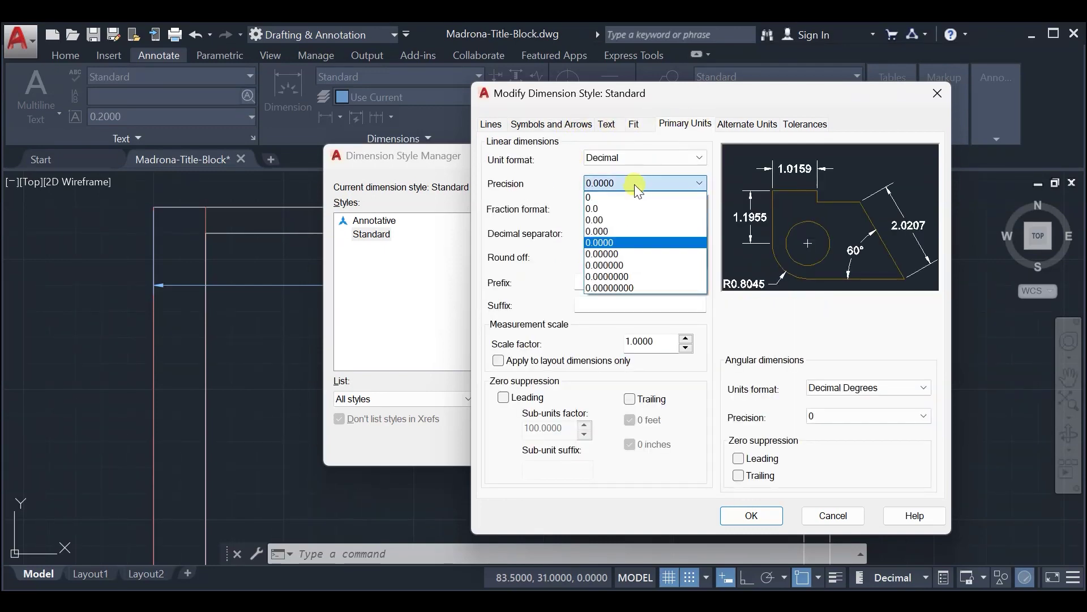
left_click(594, 209)
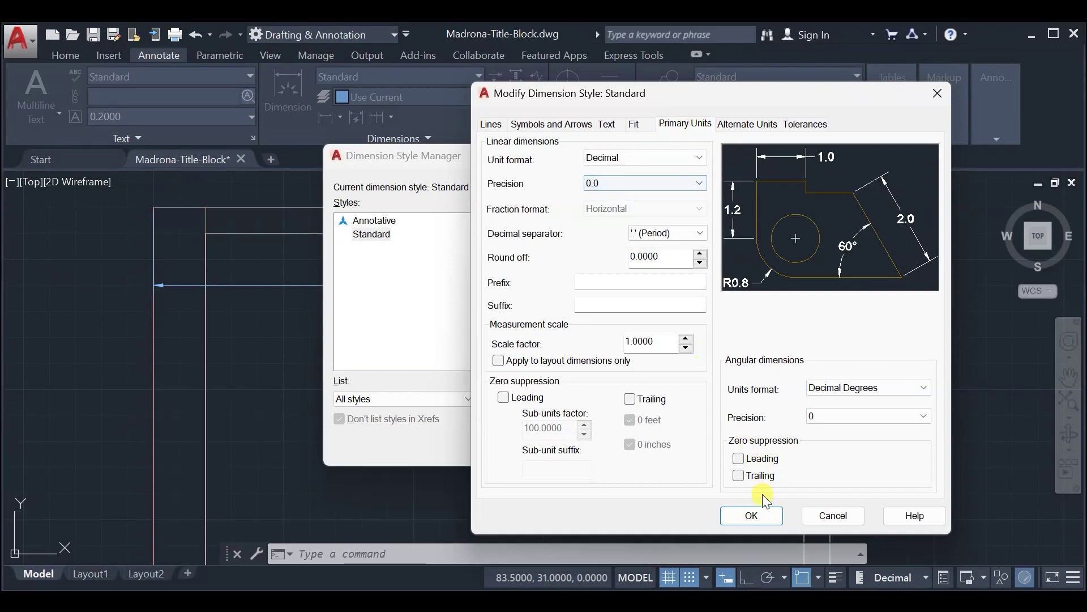
left_click(757, 516)
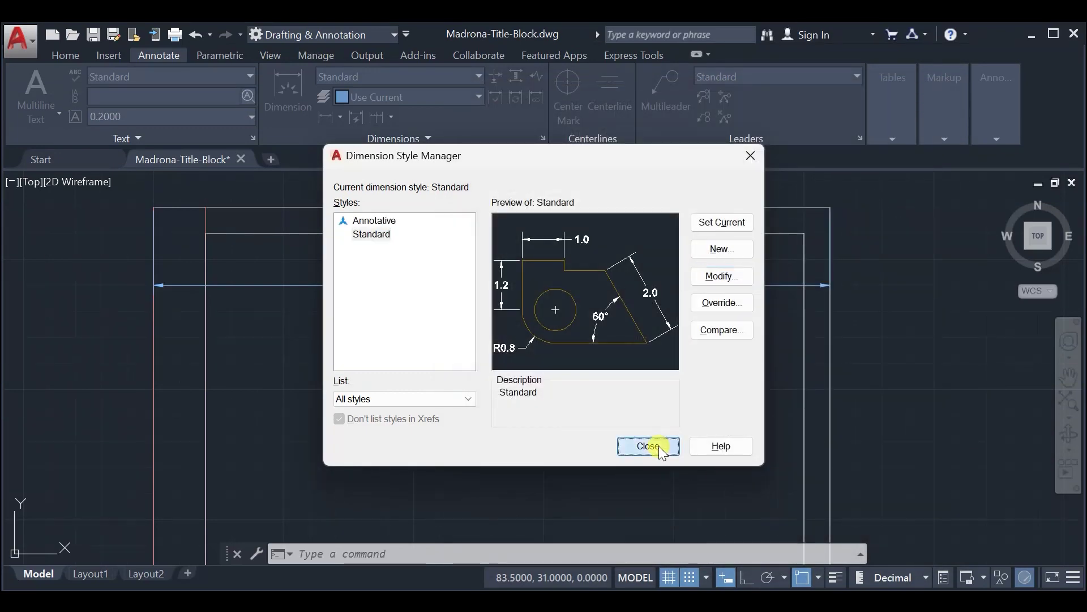
left_click(650, 446)
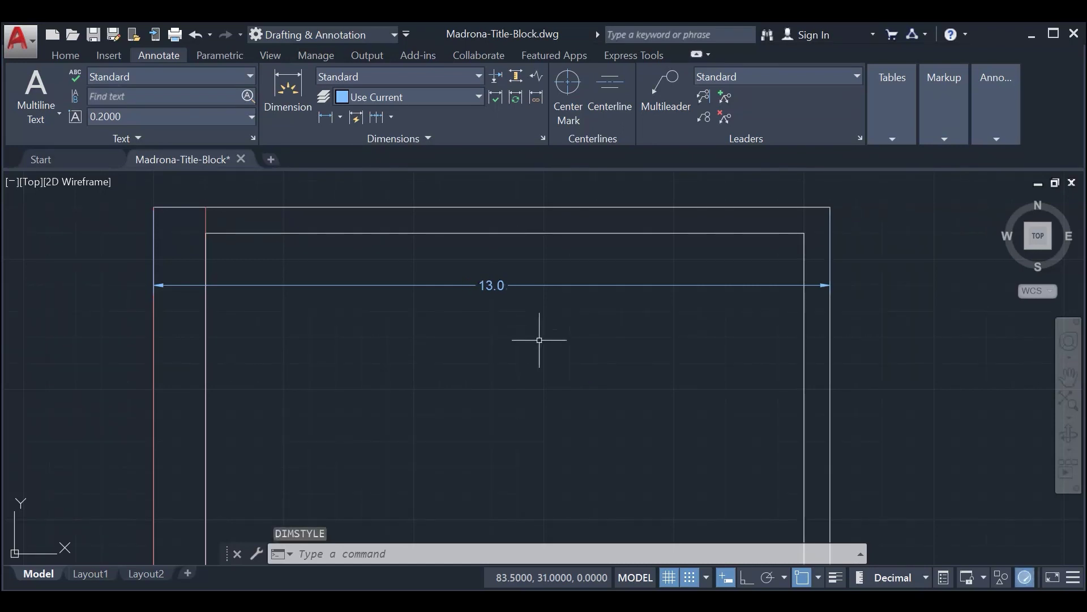
Step: Add a linear dimension for the outer border's full height, placed about 0.5 units inside its left edge
scroll(568, 340, "down", 3)
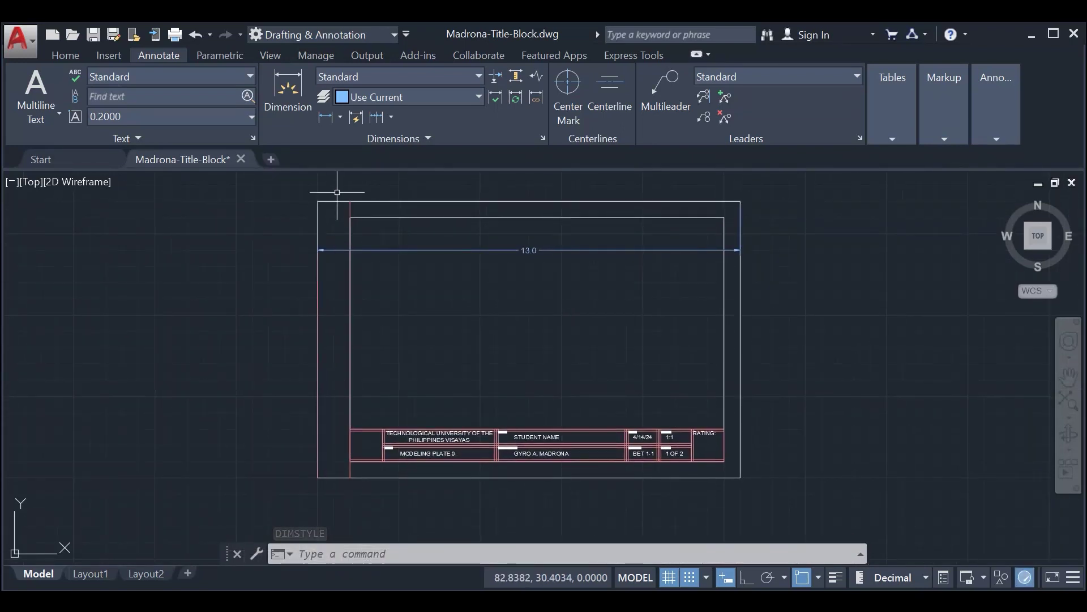
left_click(325, 117)
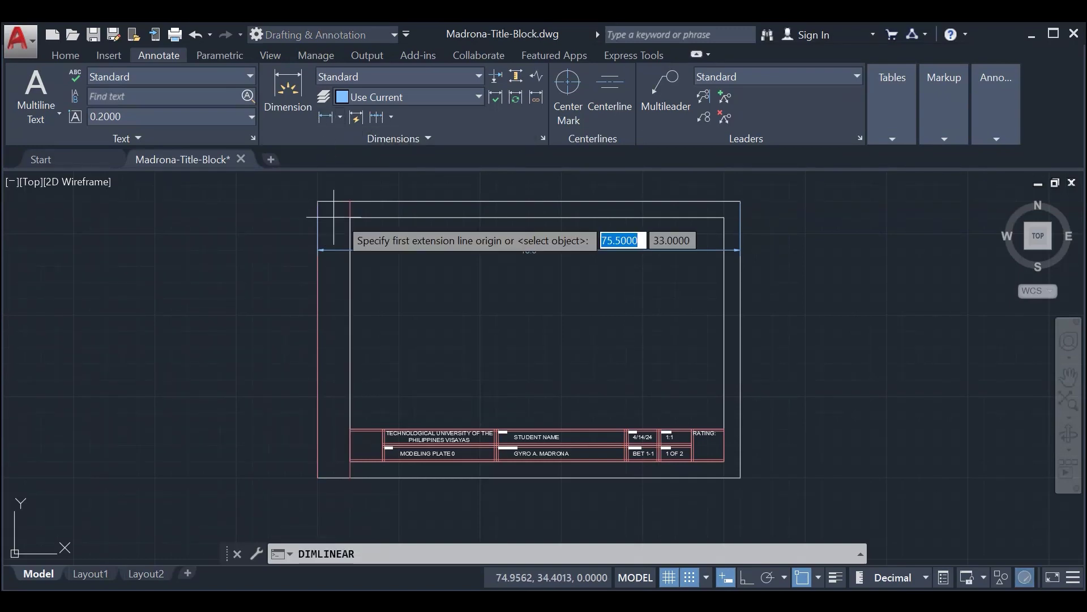
left_click(317, 202)
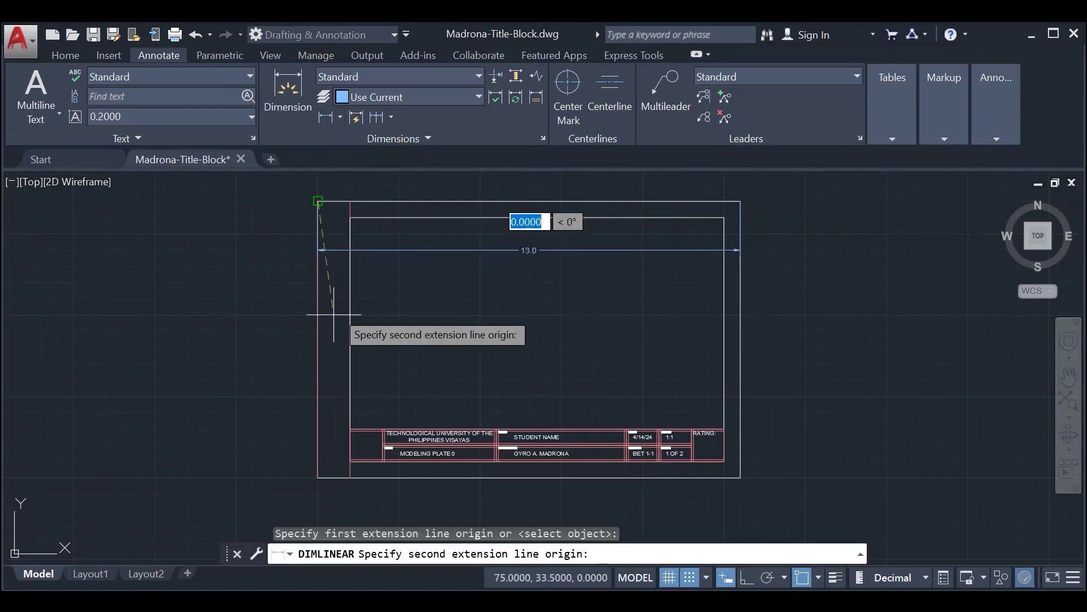
left_click(317, 478)
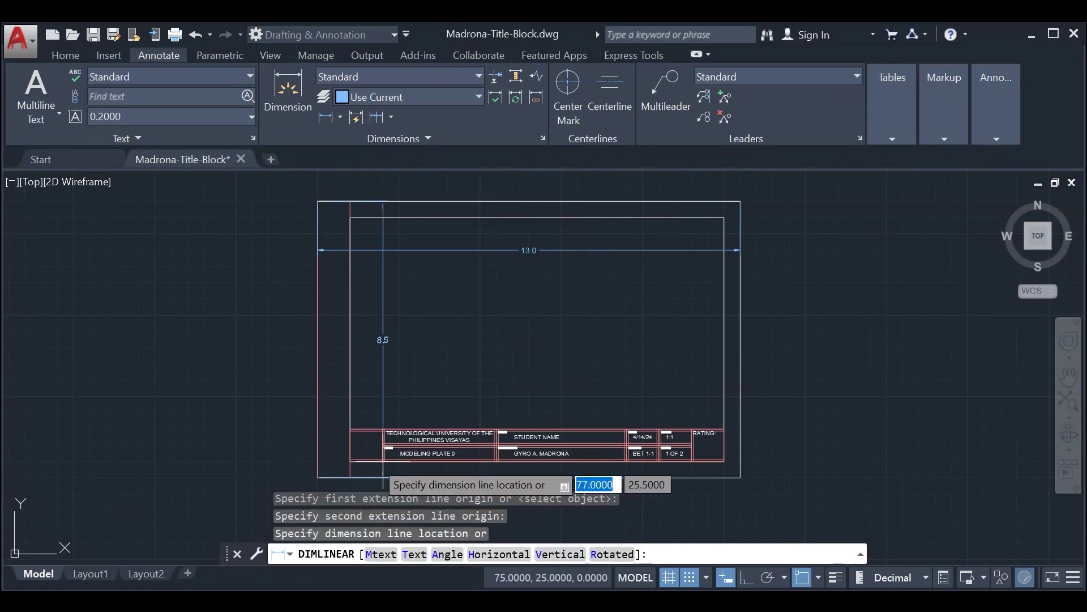
left_click(334, 380)
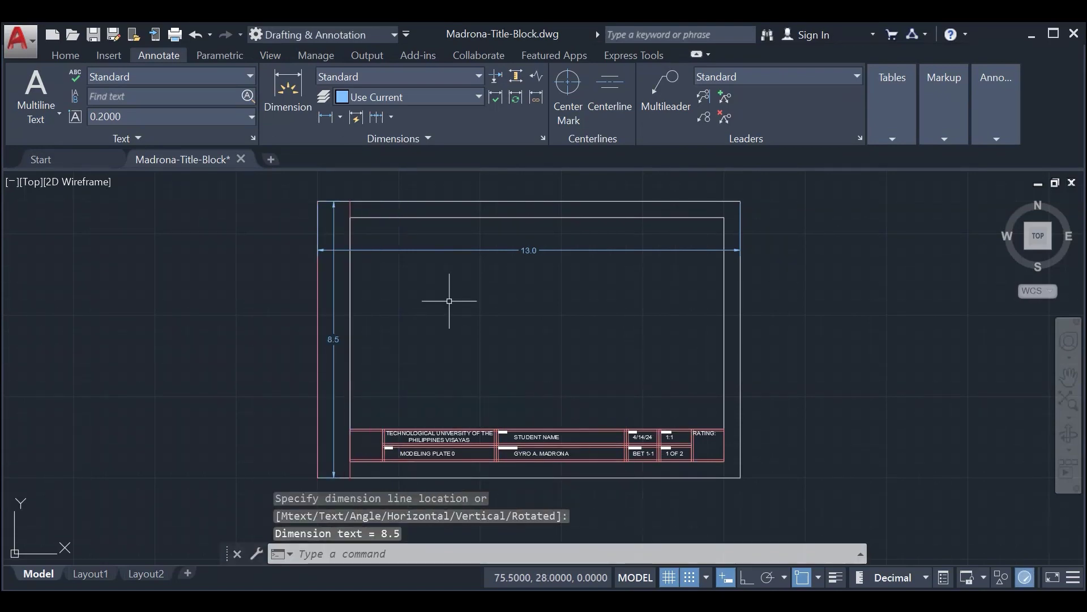
Step: Check the length type, precision and insertion scale in the drawing units settings, then close them
scroll(493, 276, "up", 2)
scroll(415, 308, "down", 3)
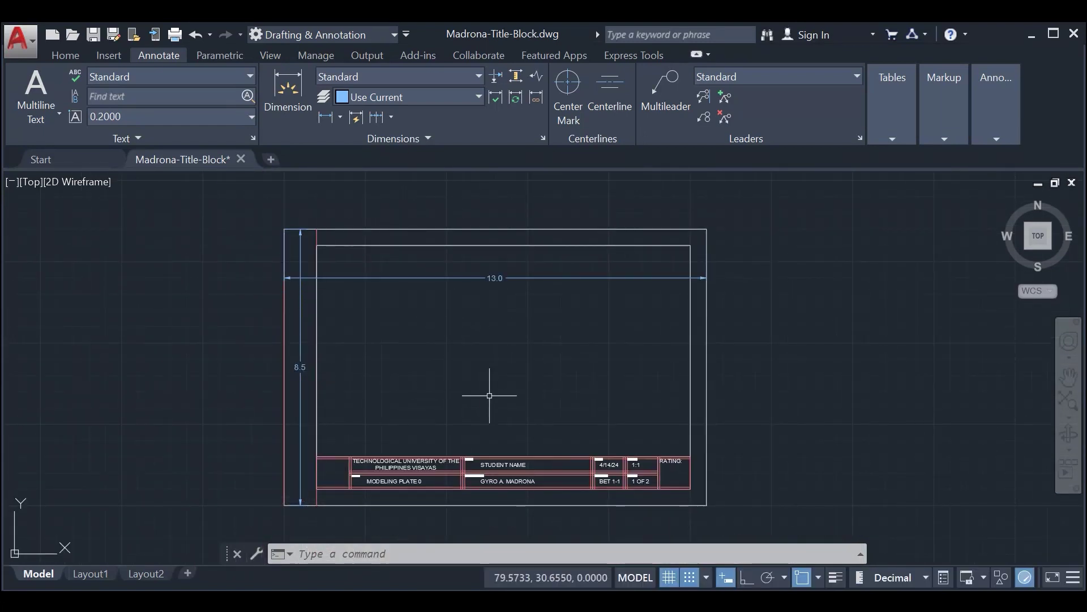
middle_click_drag(486, 389, 504, 351)
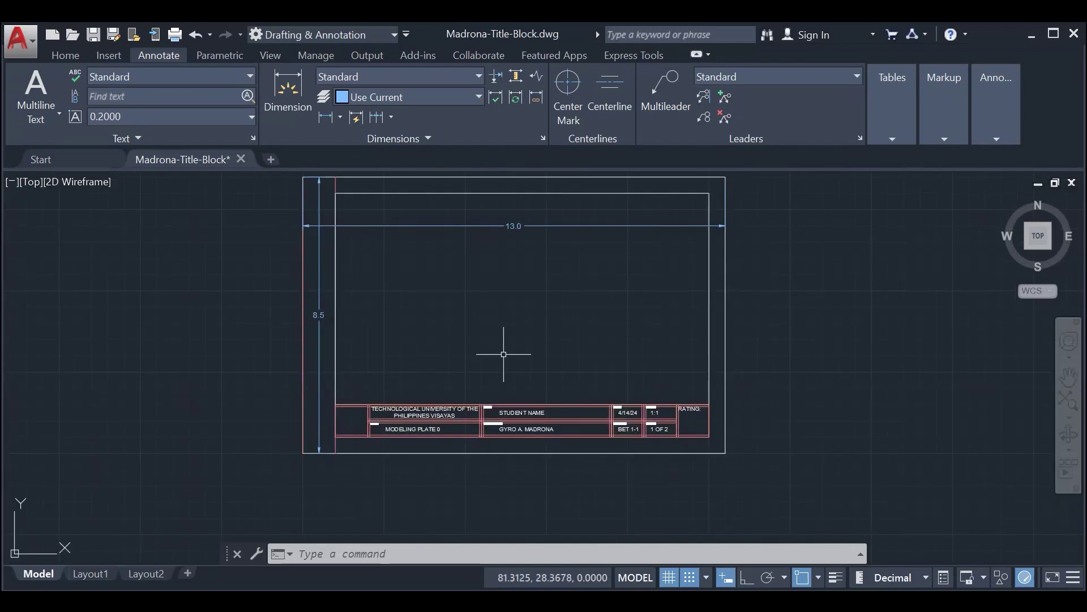
type("nit")
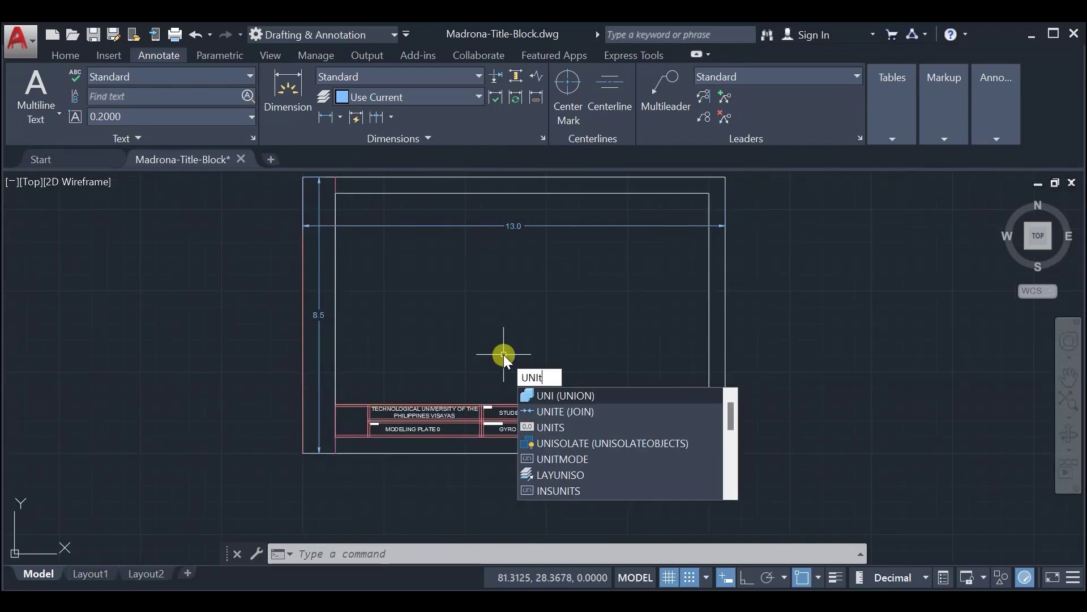
type("s")
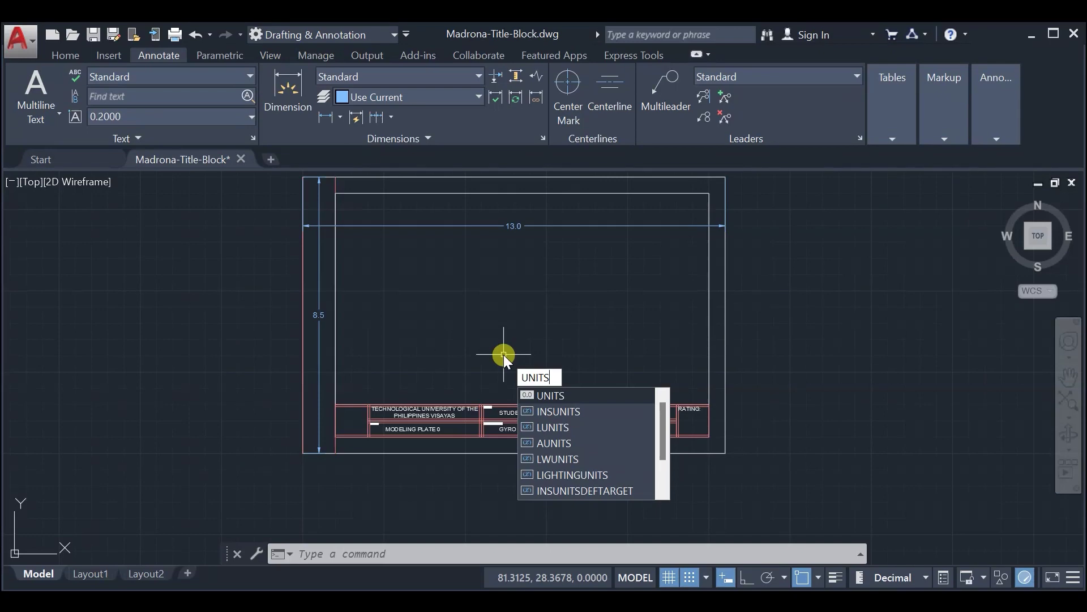
key("Return")
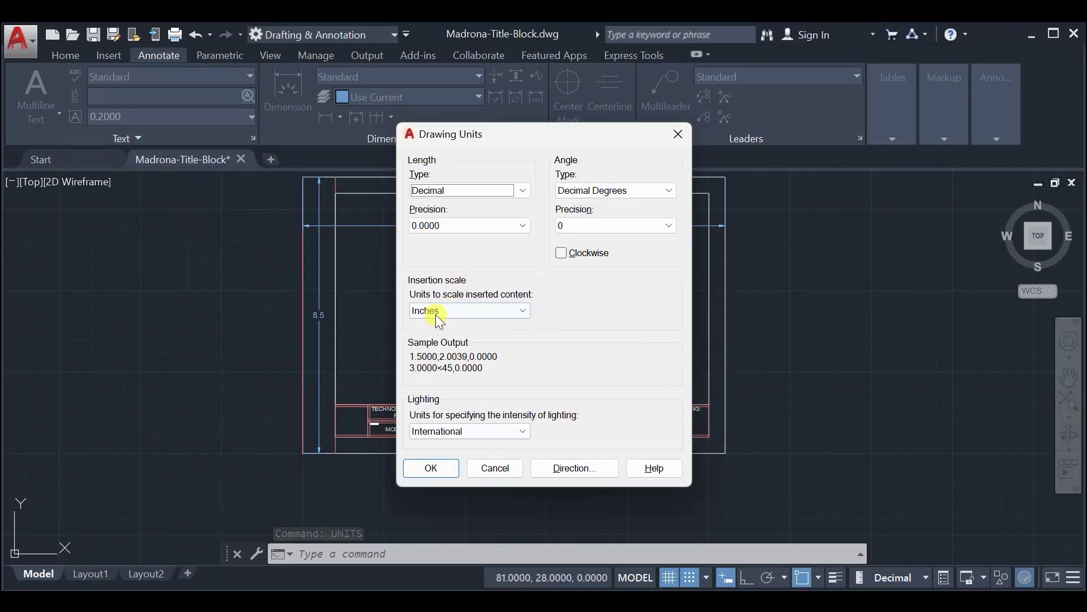
left_click(430, 469)
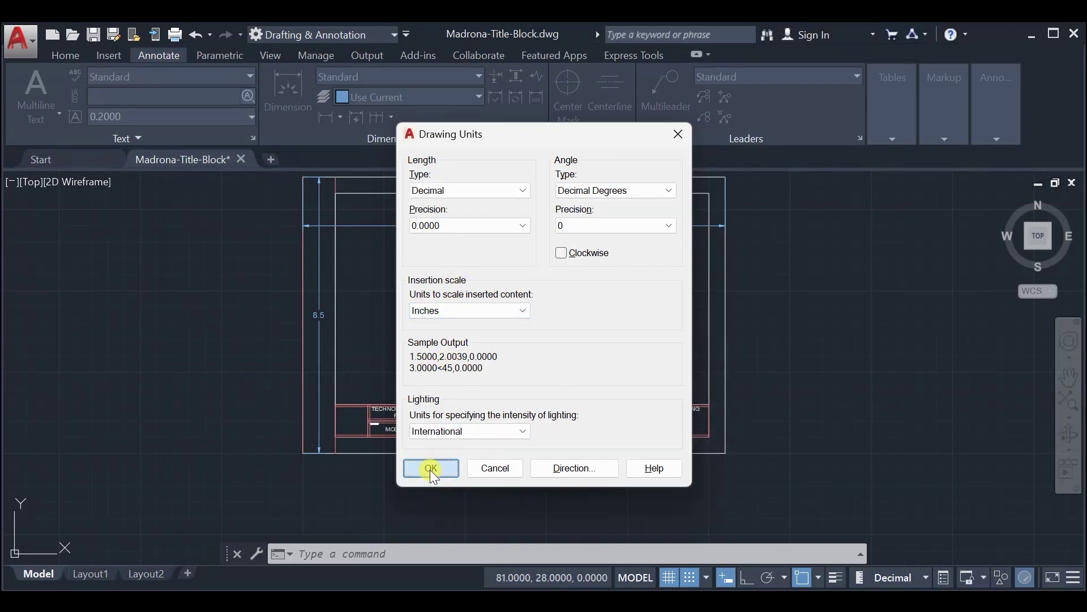
Step: Dimension the width of the title block's empty leftmost cell, using grid snap to place the dimension about 0.5 units above the block
scroll(454, 422, "up", 5)
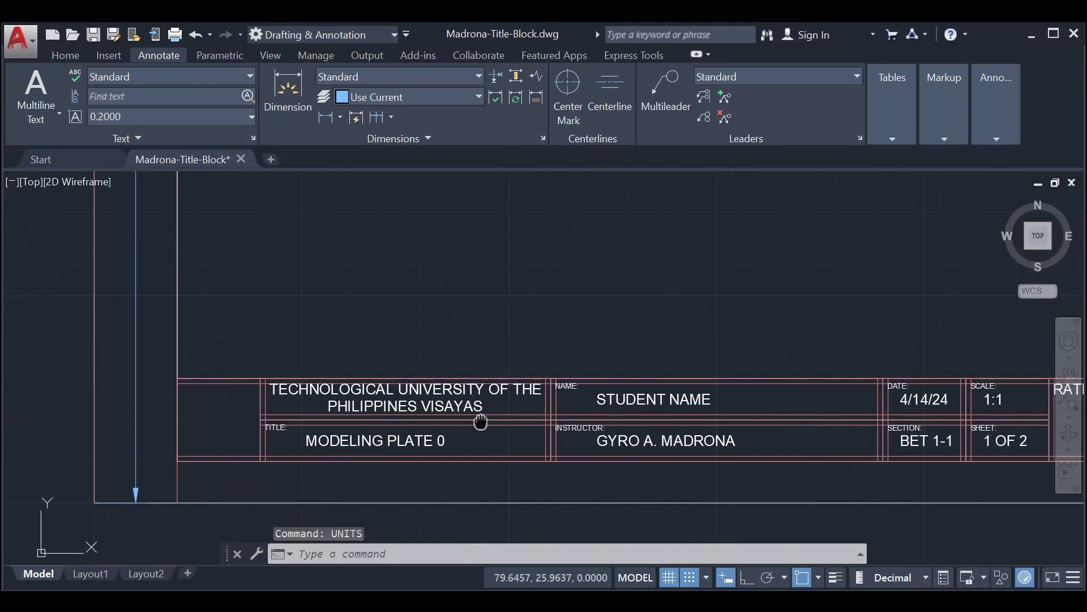
left_click(324, 117)
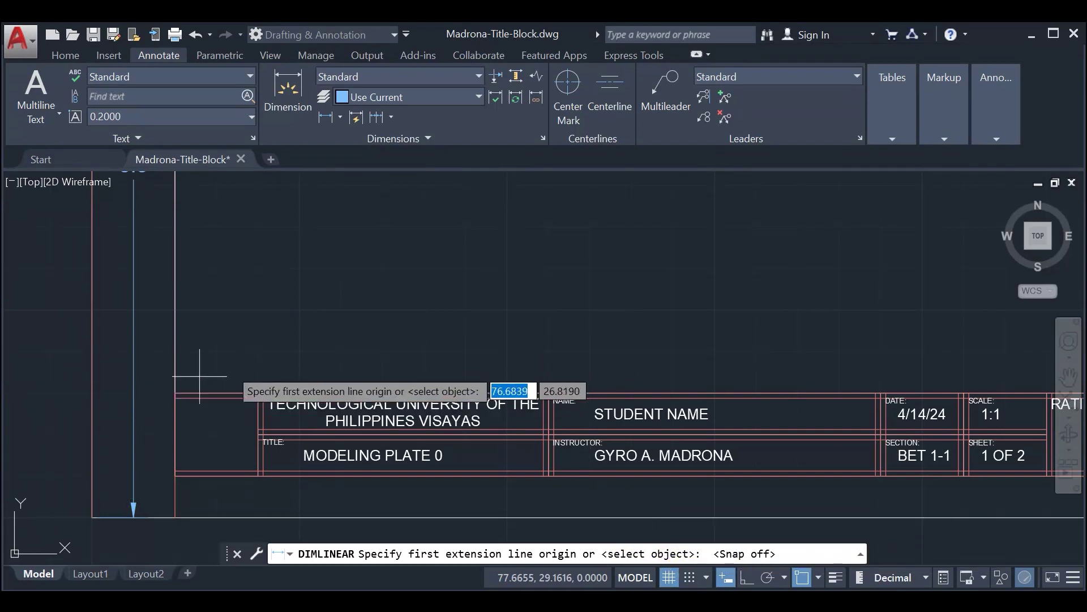
left_click(173, 392)
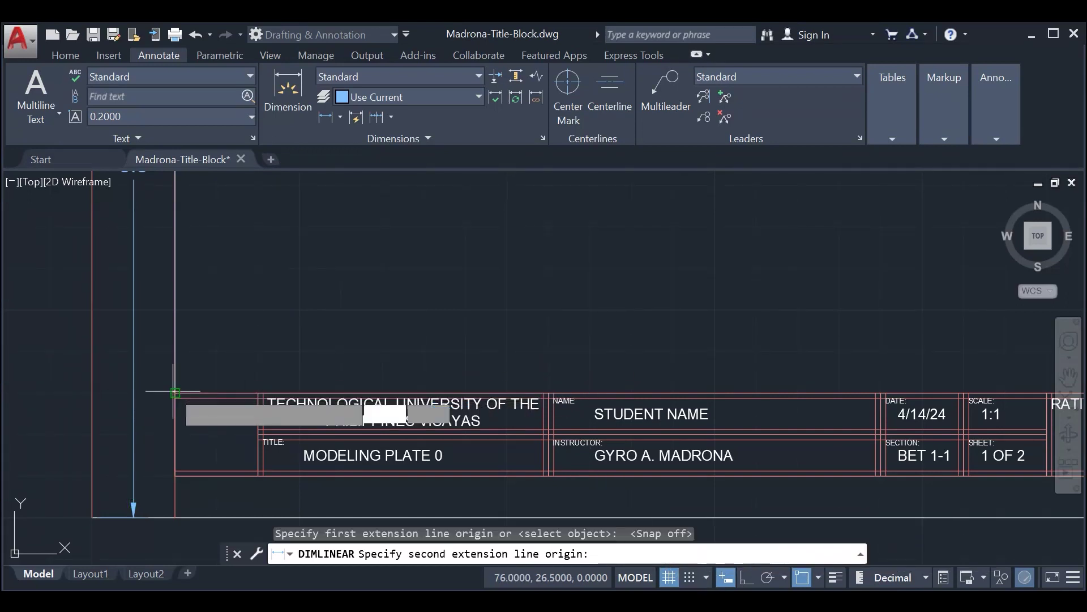
left_click(259, 392)
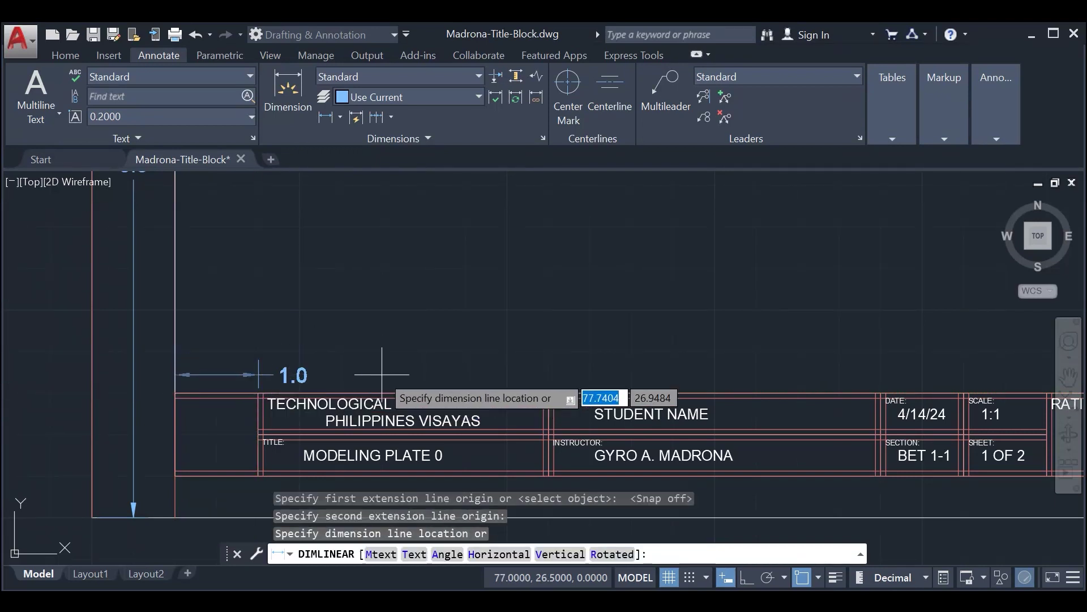
left_click(691, 578)
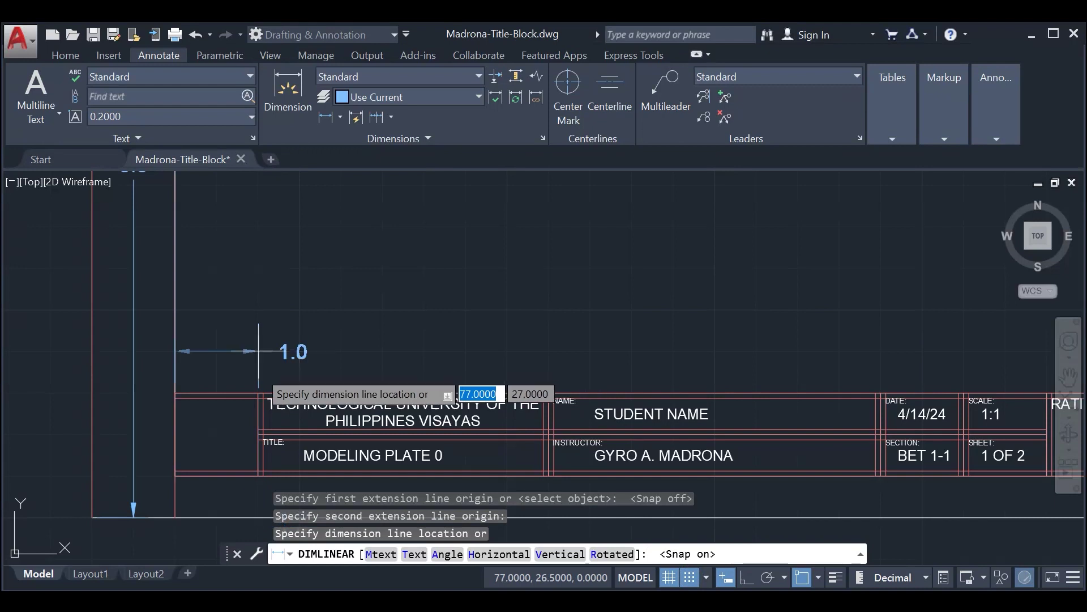
left_click(297, 351)
middle_click_drag(487, 338, 429, 331)
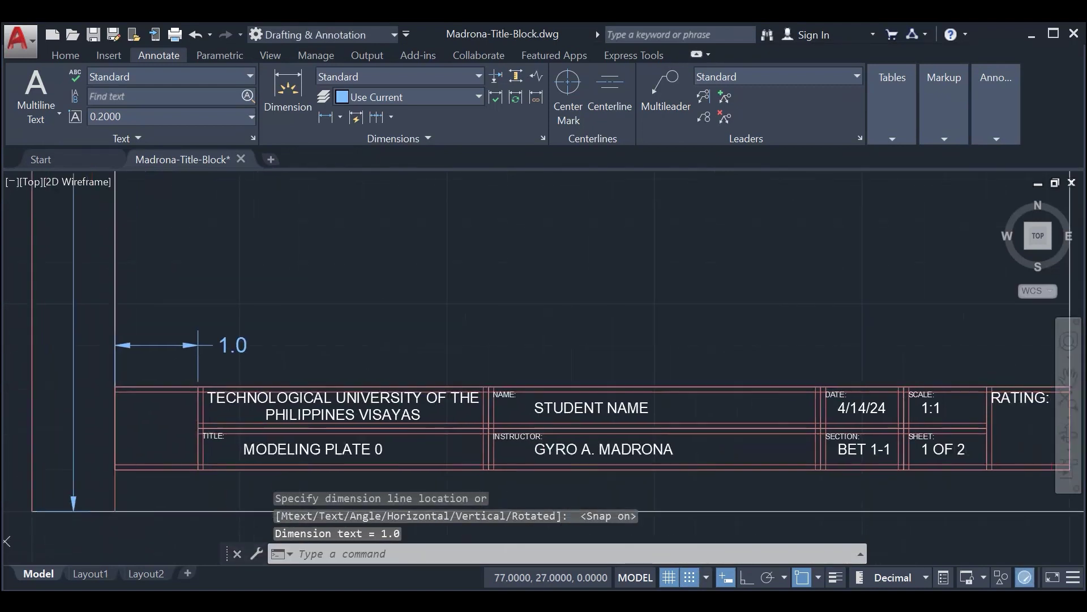
Step: Open the properties of the leftmost title block cell's width dimension at its text settings, moving the palette clear of the dimension
left_click(173, 345)
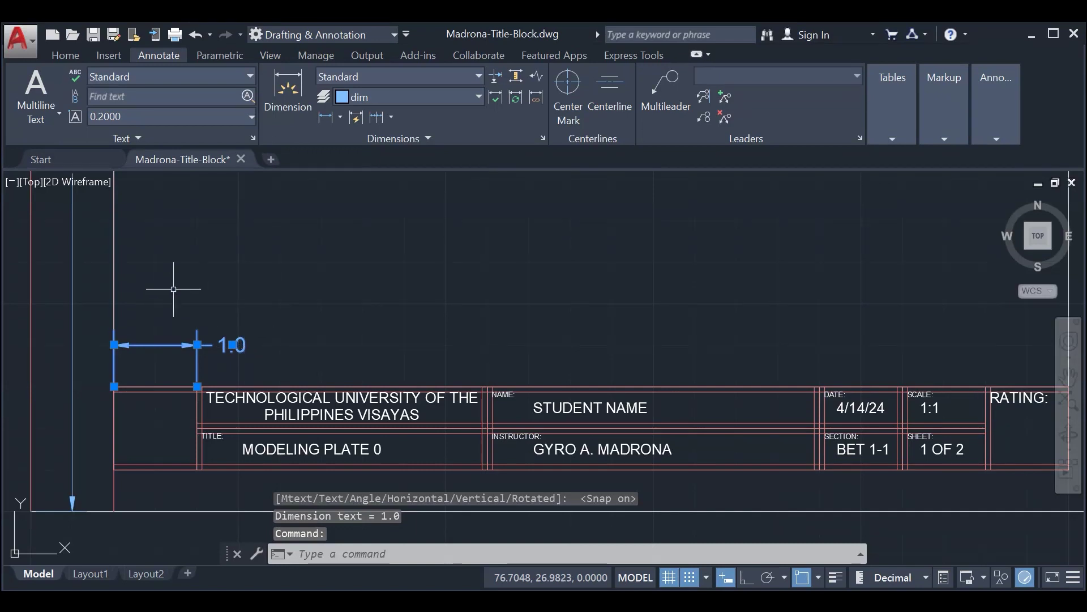
right_click(164, 345)
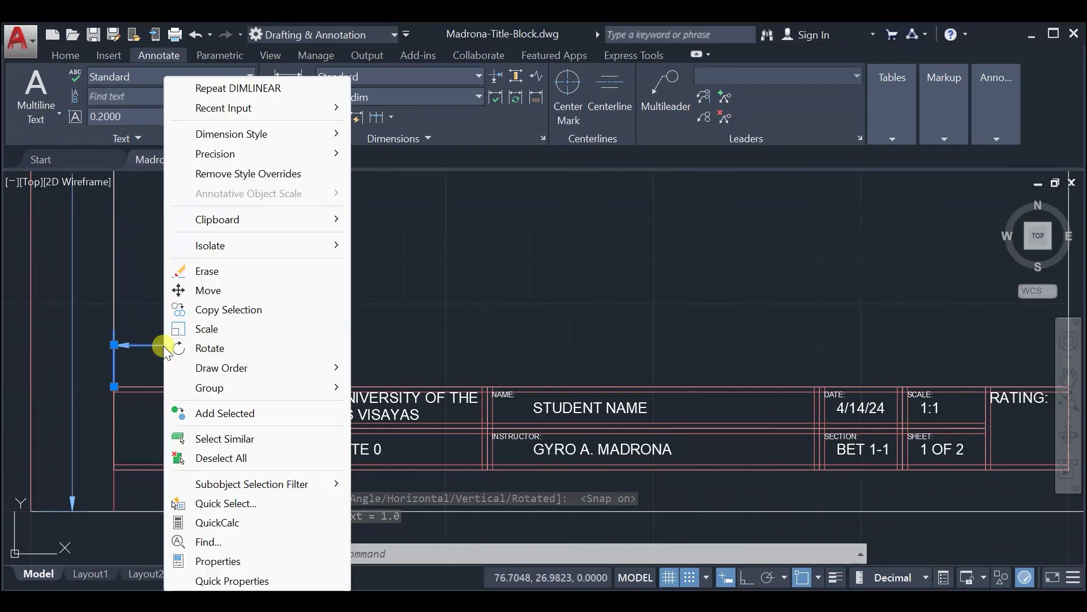
left_click(243, 560)
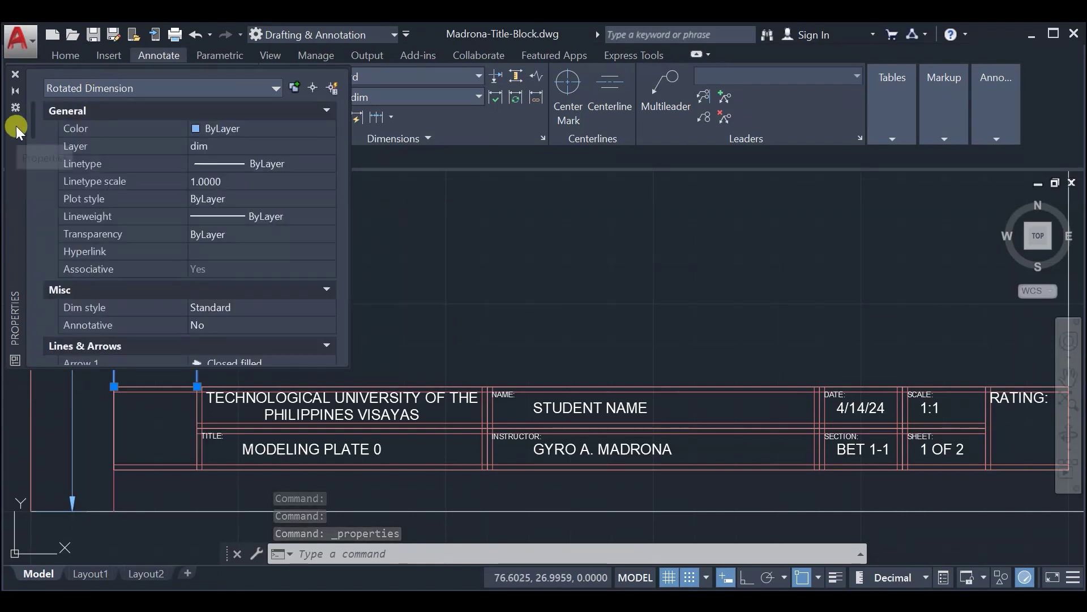
left_click_drag(17, 129, 368, 216)
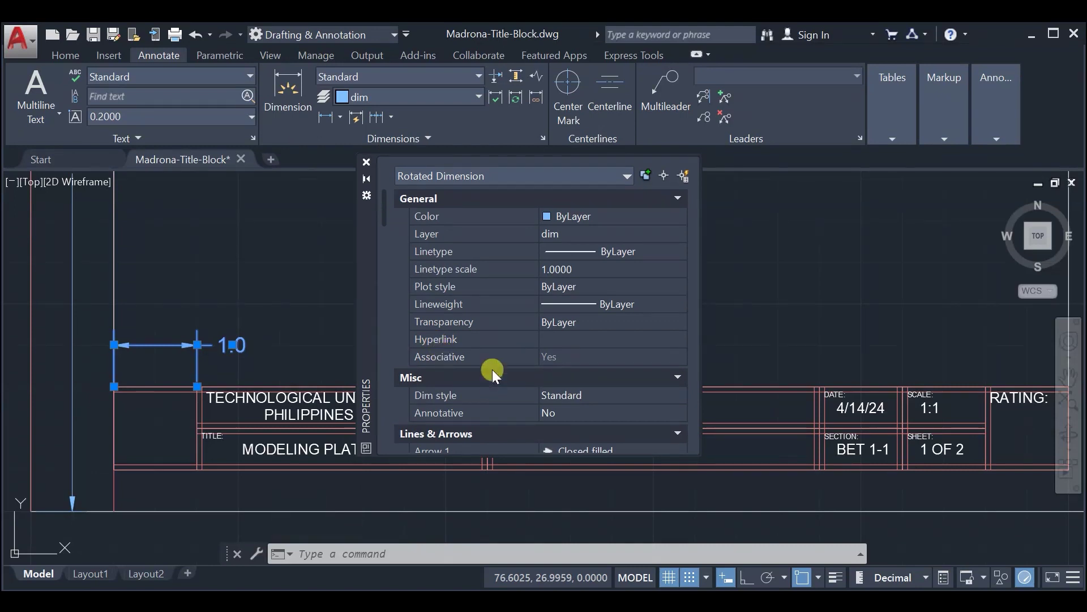
scroll(484, 391, "down", 10)
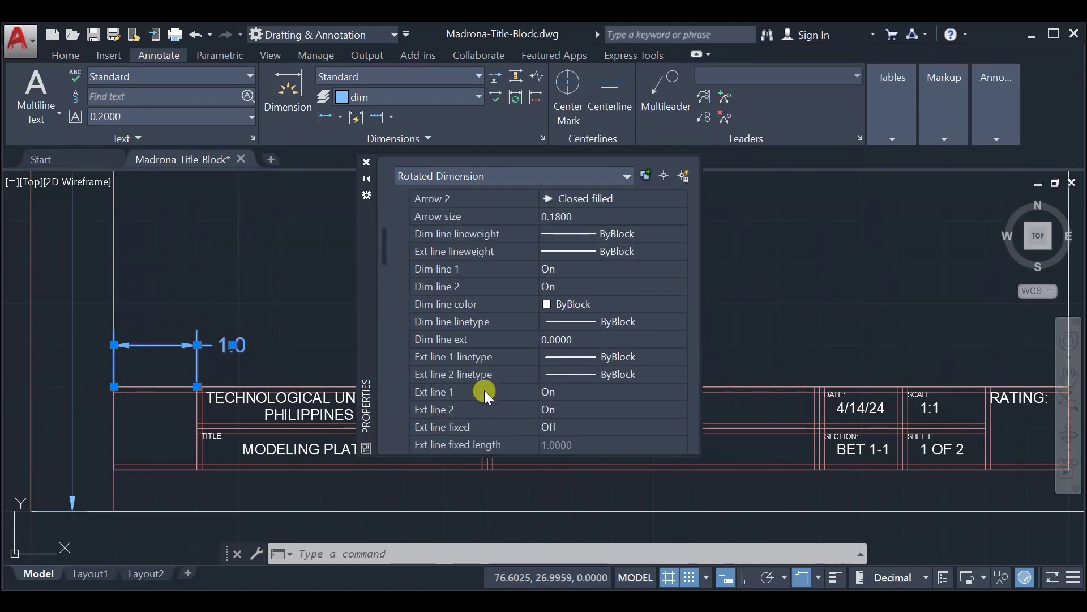
scroll(467, 327, "down", 4)
scroll(467, 322, "up", 1)
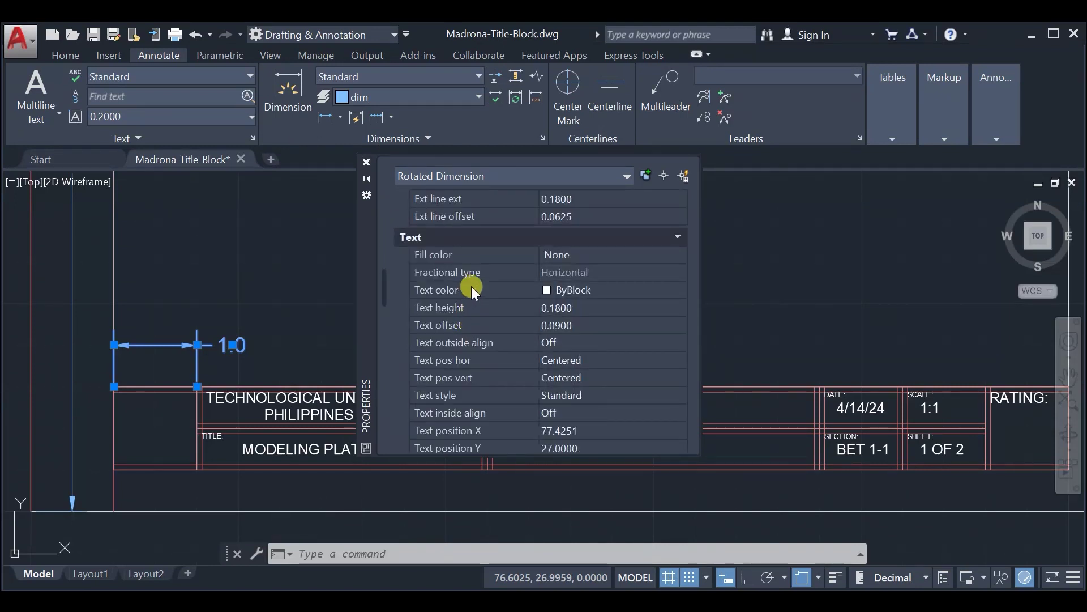
left_click(605, 359)
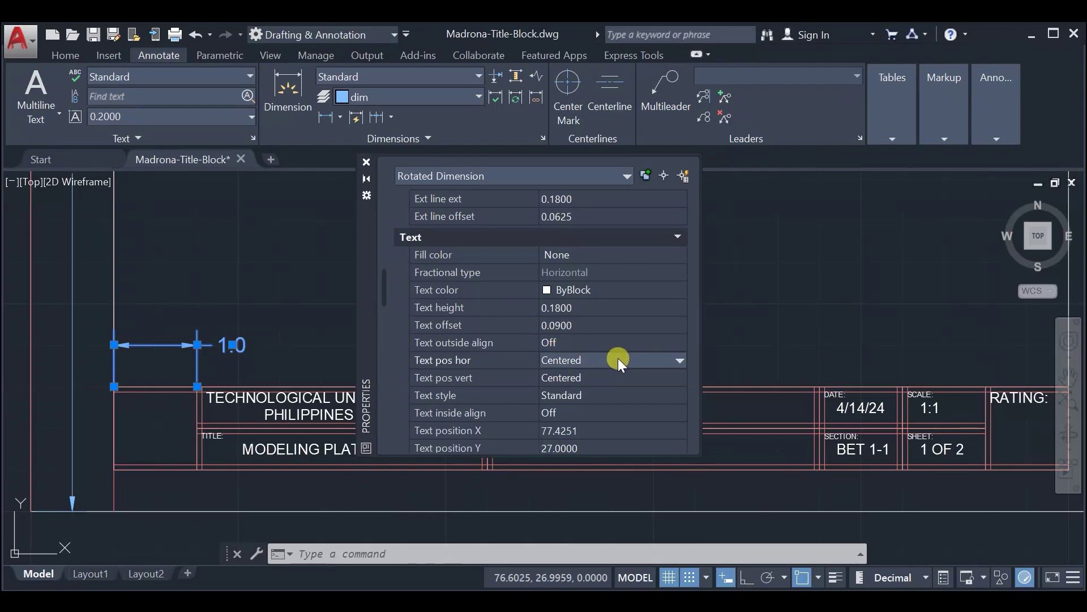
left_click(617, 357)
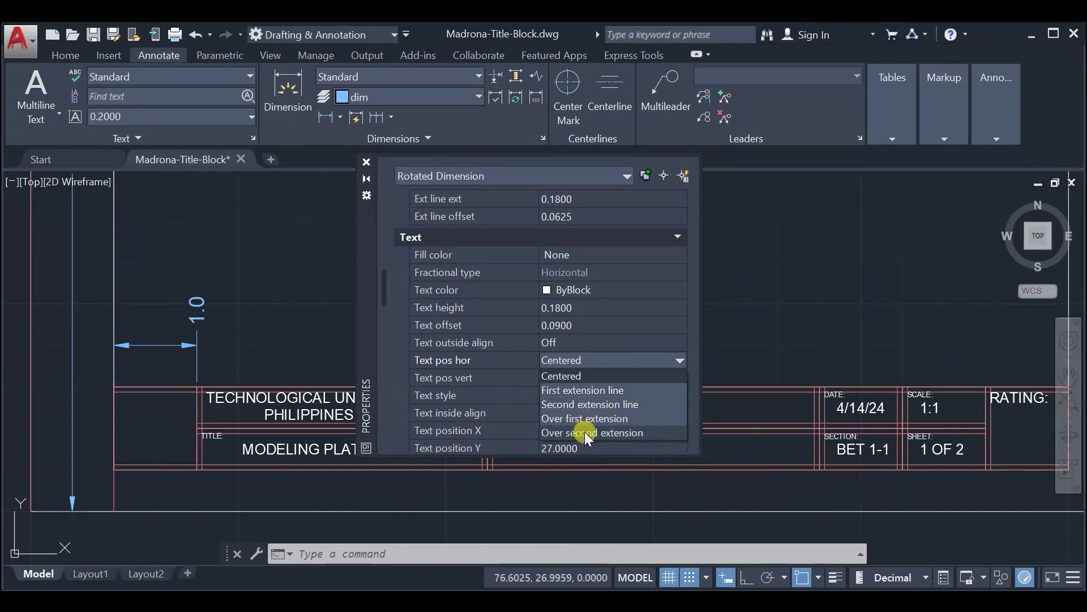
left_click(515, 362)
Step: Set the vertical text position of the leftmost cell's width dimension to Above, then close its properties and deselect it
left_click(585, 378)
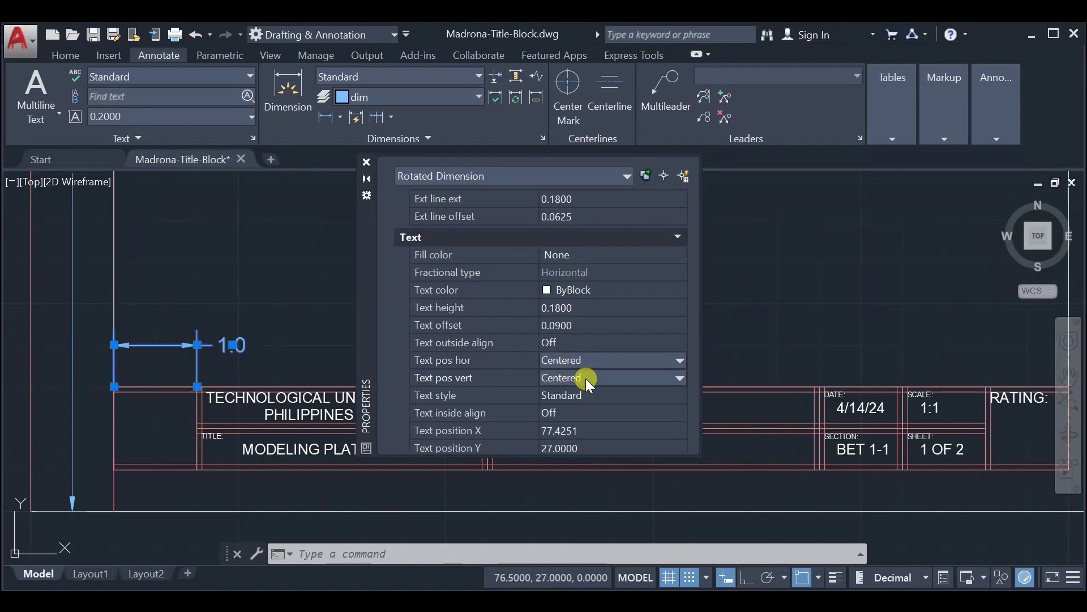
left_click(587, 379)
left_click(581, 405)
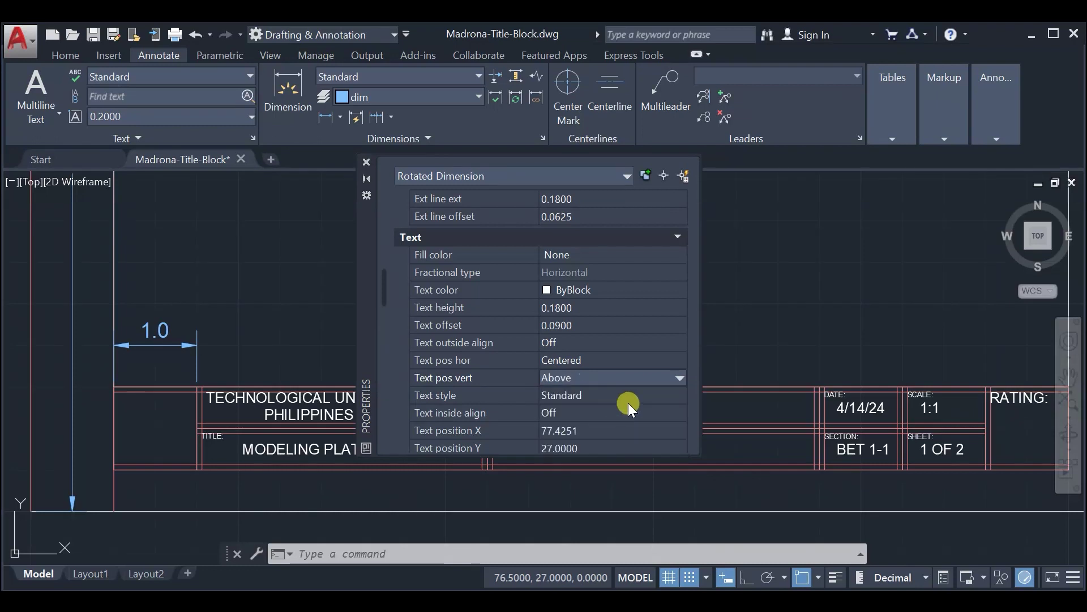
left_click(368, 161)
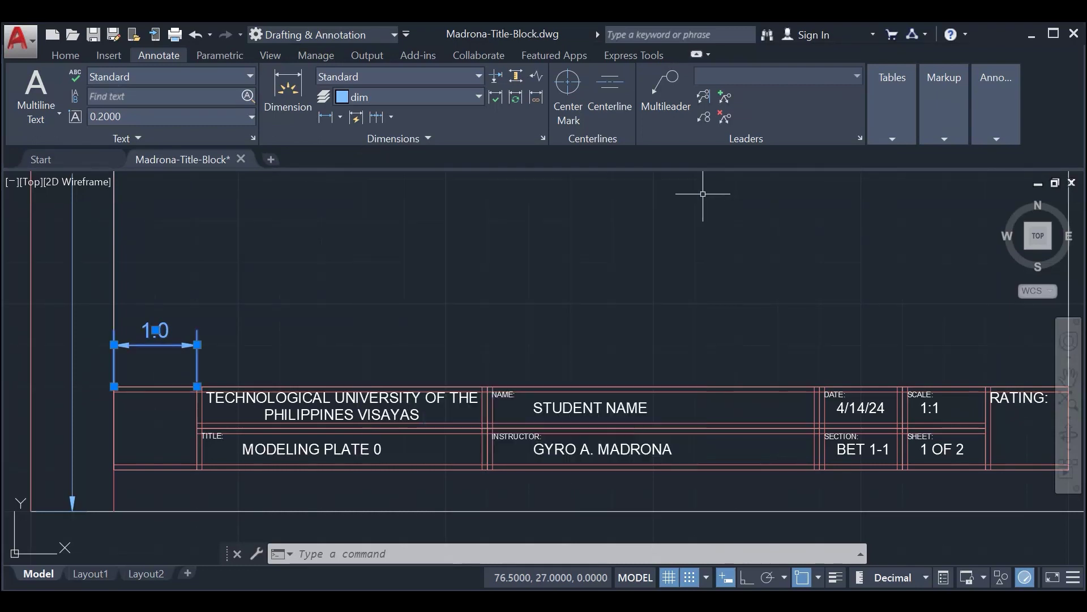
key("Escape")
Step: Add a linear dimension for the width of the university name and title cells, placed 0.5 units above the title block
scroll(401, 319, "down", 3)
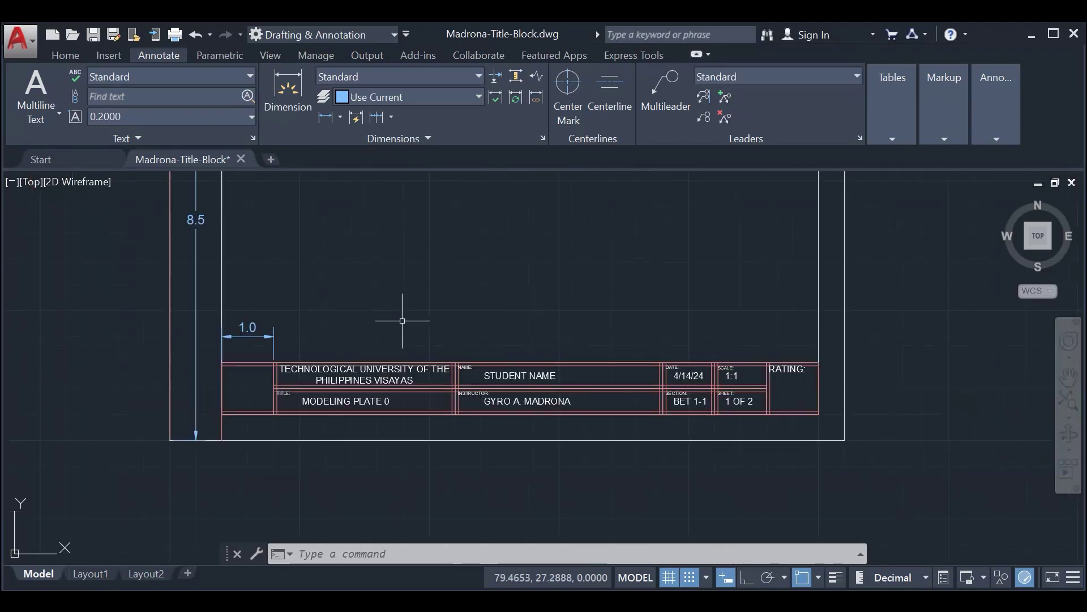
middle_click_drag(400, 311, 351, 314)
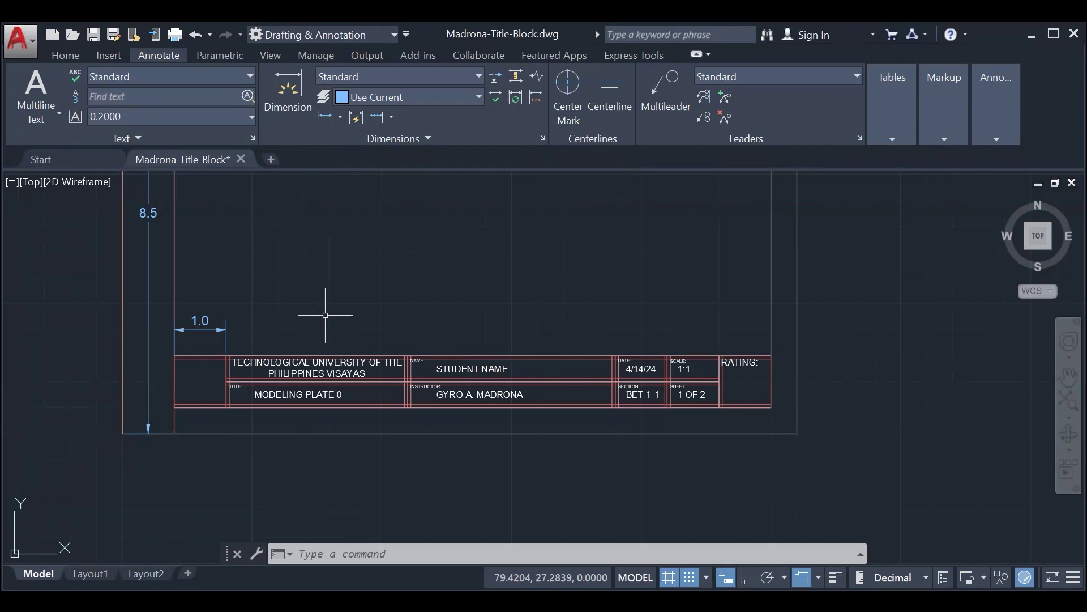
scroll(309, 249, "up", 2)
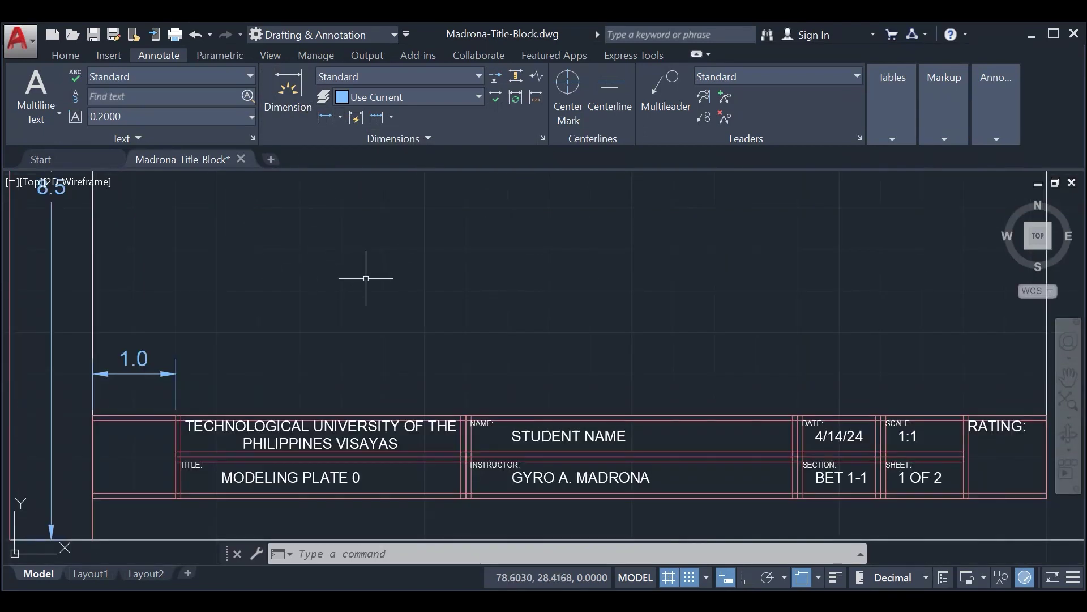
left_click(325, 116)
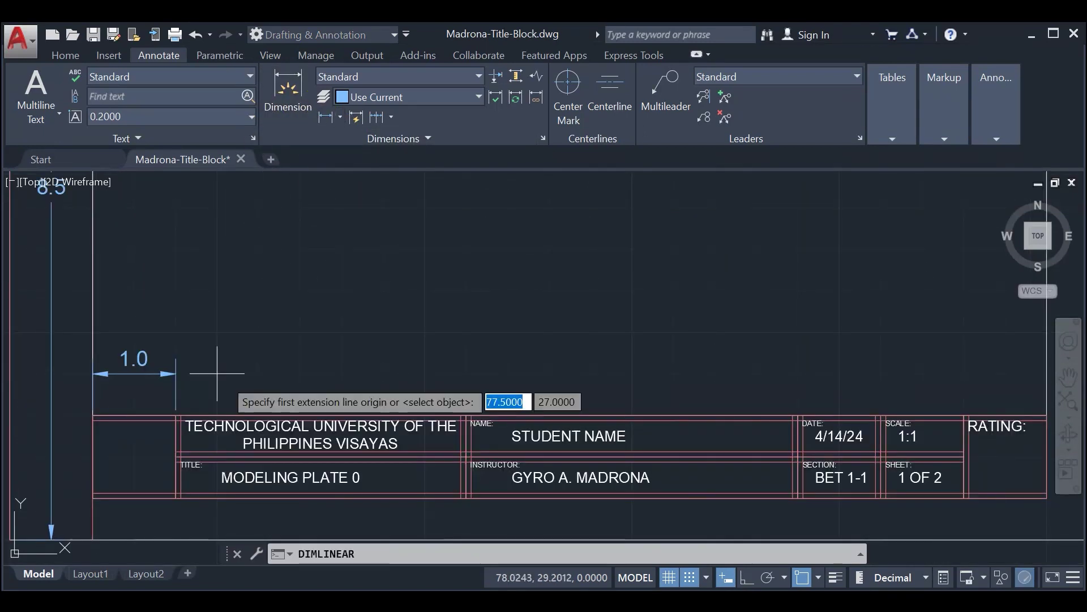
left_click(176, 416)
left_click(466, 415)
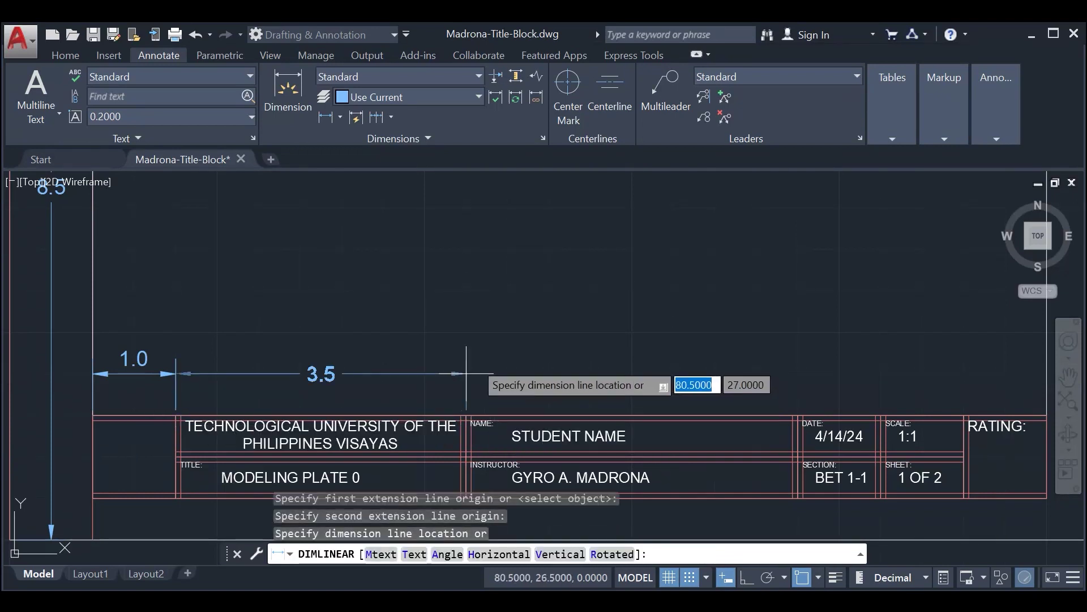
left_click(466, 374)
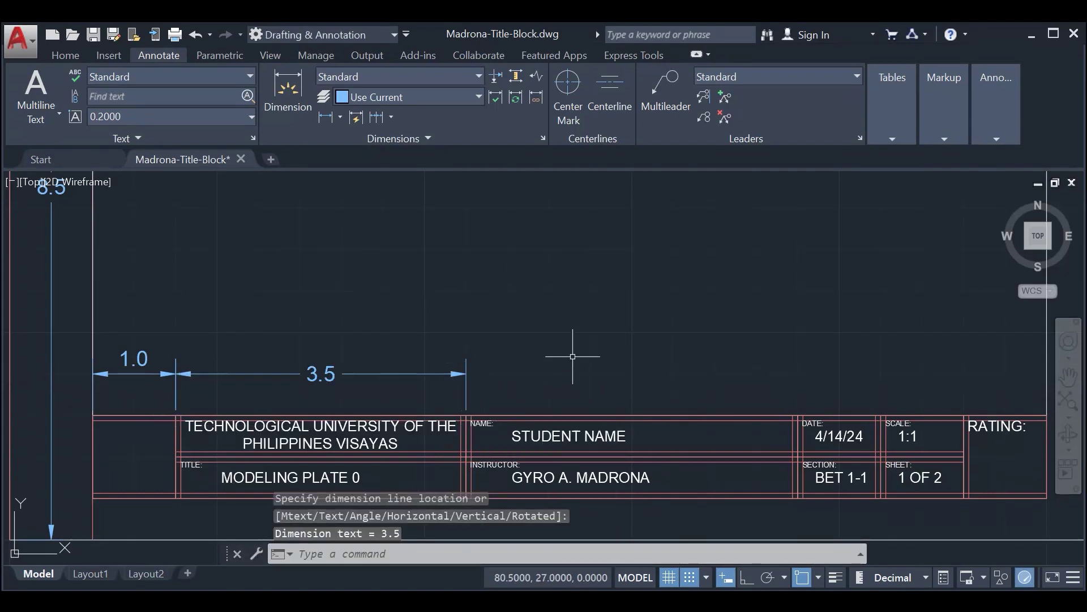
Step: Add a linear dimension for the width of the name and instructor cells, in line with the existing width dimensions
left_click(326, 117)
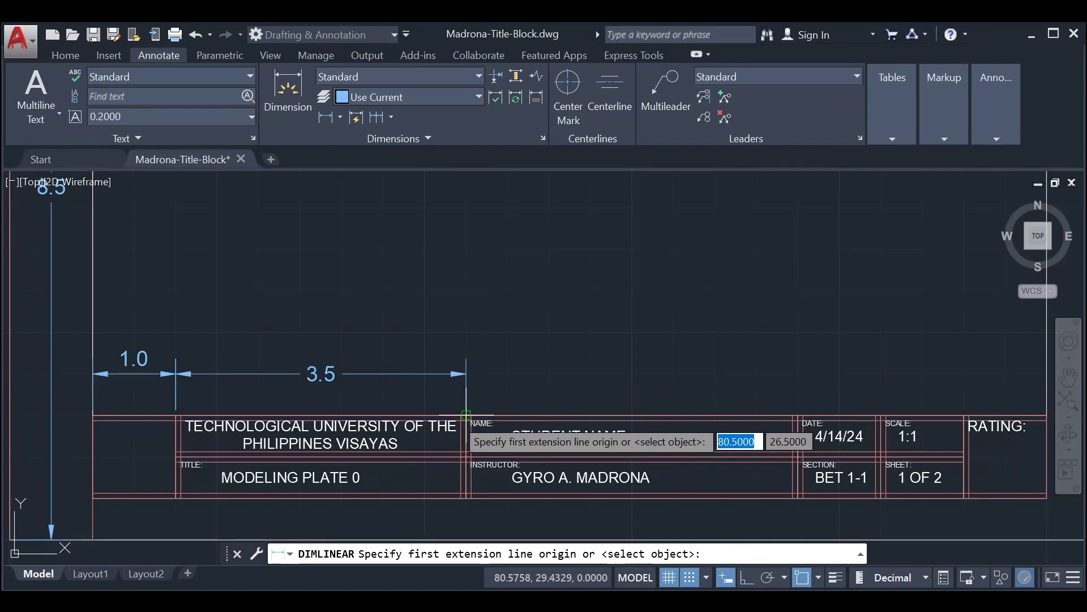
left_click(466, 415)
left_click(799, 415)
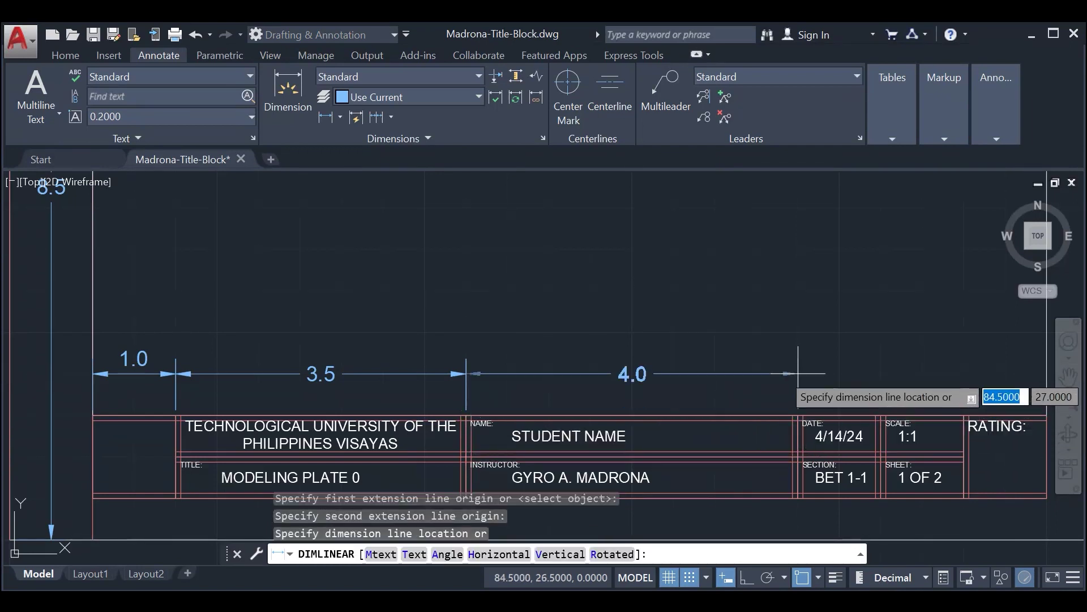
left_click(798, 374)
Step: Add a linear dimension for the width of the date and section cells, placed 0.5 units above the title block
scroll(850, 323, "down", 4)
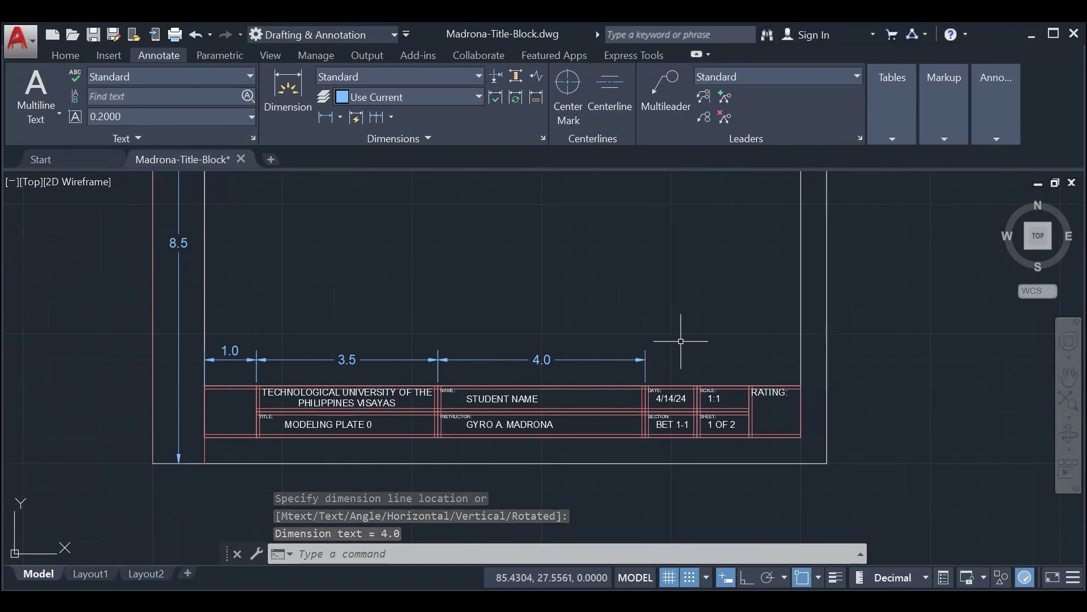
scroll(681, 342, "up", 2)
left_click(326, 118)
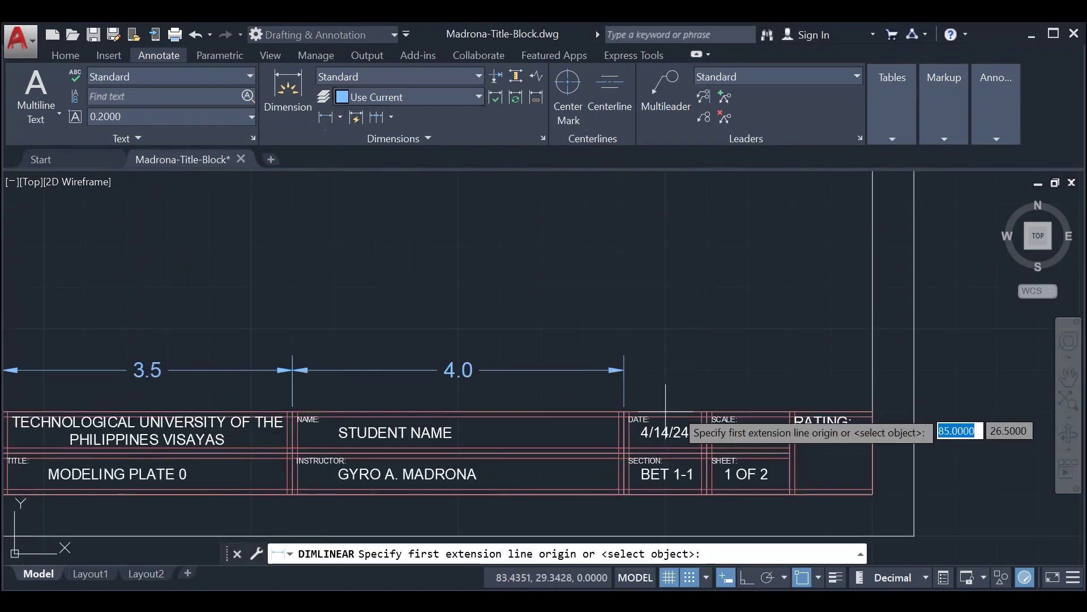
left_click(624, 411)
left_click(706, 412)
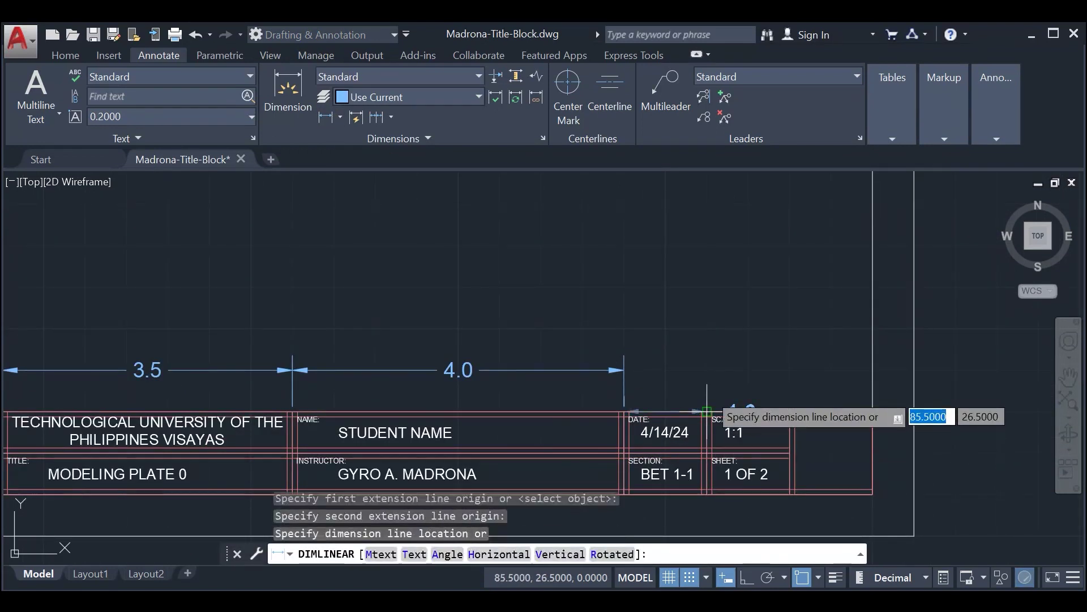
left_click(715, 371)
Step: Set the vertical text position of the date cell's width dimension to Above and close its properties
left_click(702, 369)
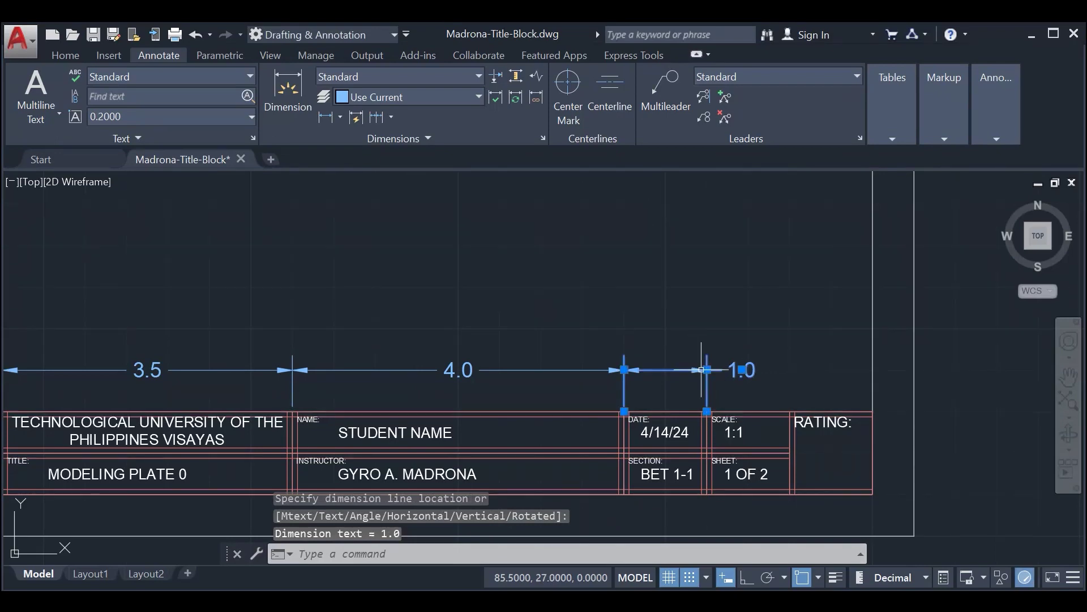
right_click(701, 369)
left_click(776, 561)
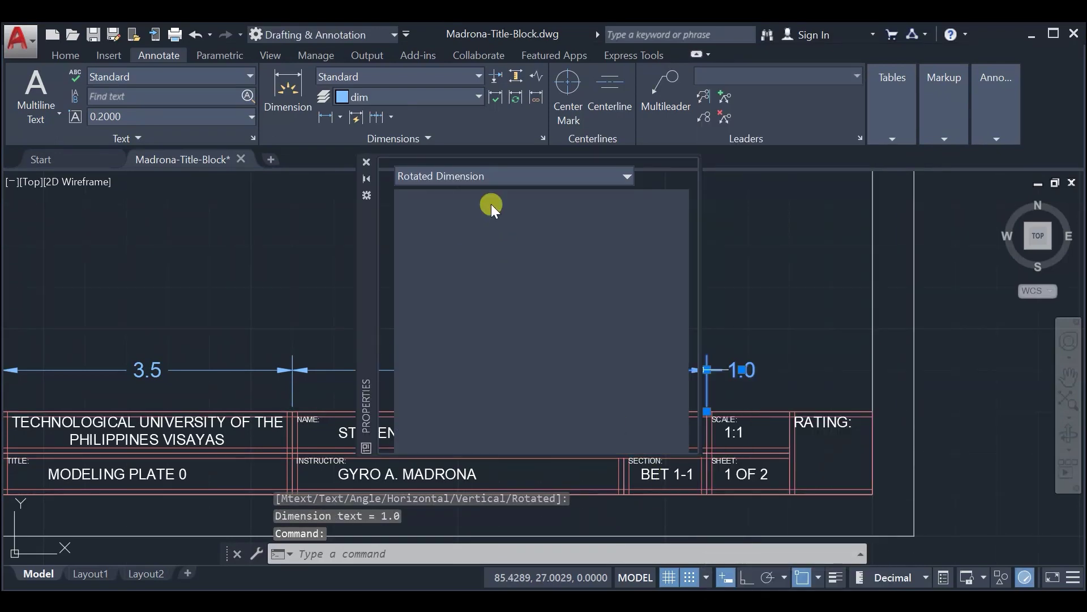
scroll(538, 293, "down", 10)
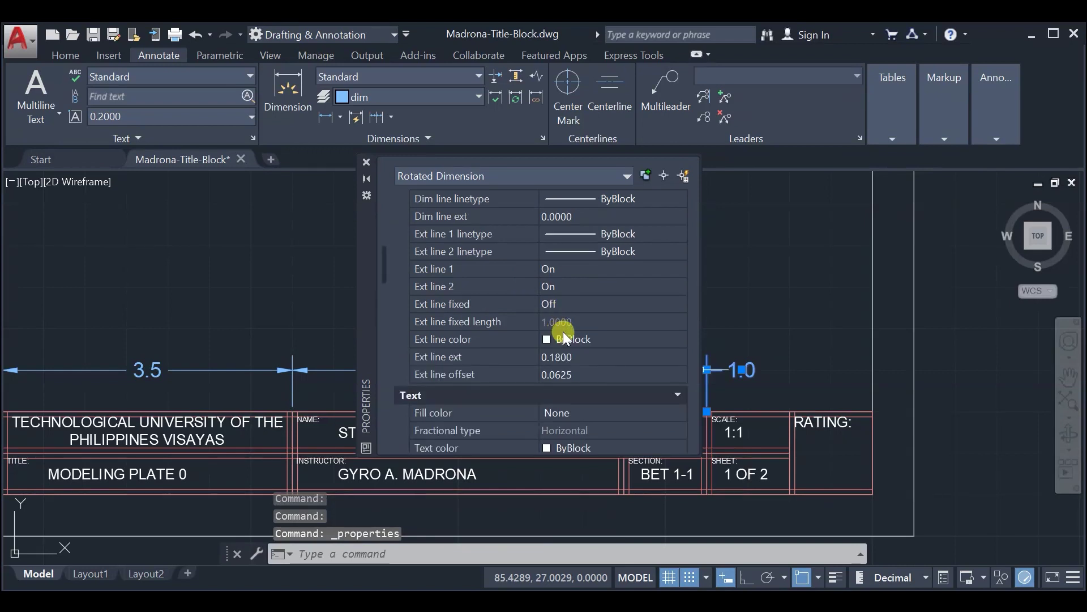
scroll(567, 351, "down", 2)
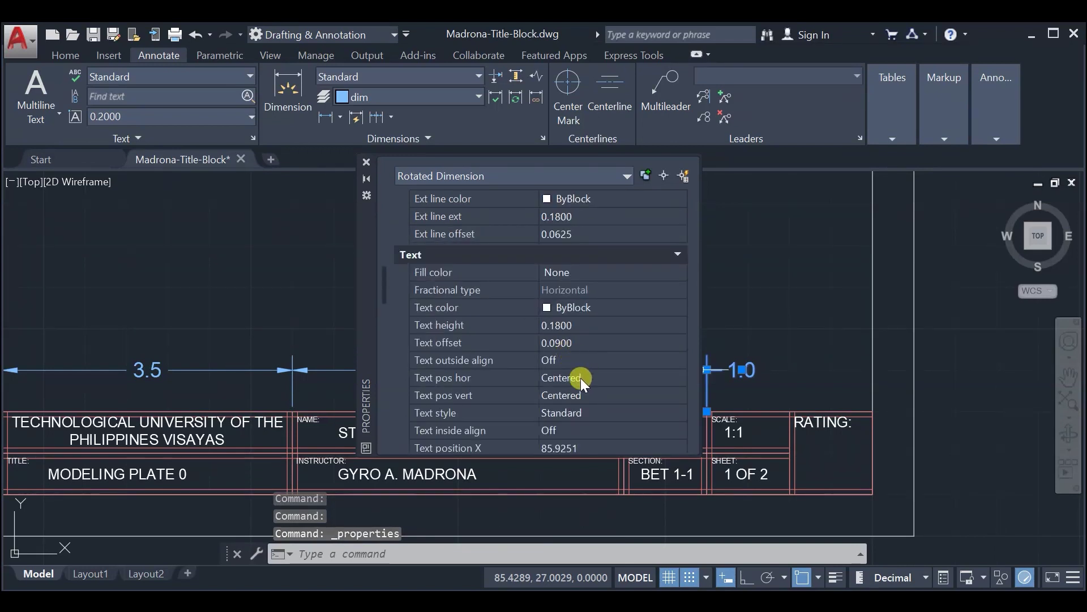
left_click(597, 395)
left_click(599, 396)
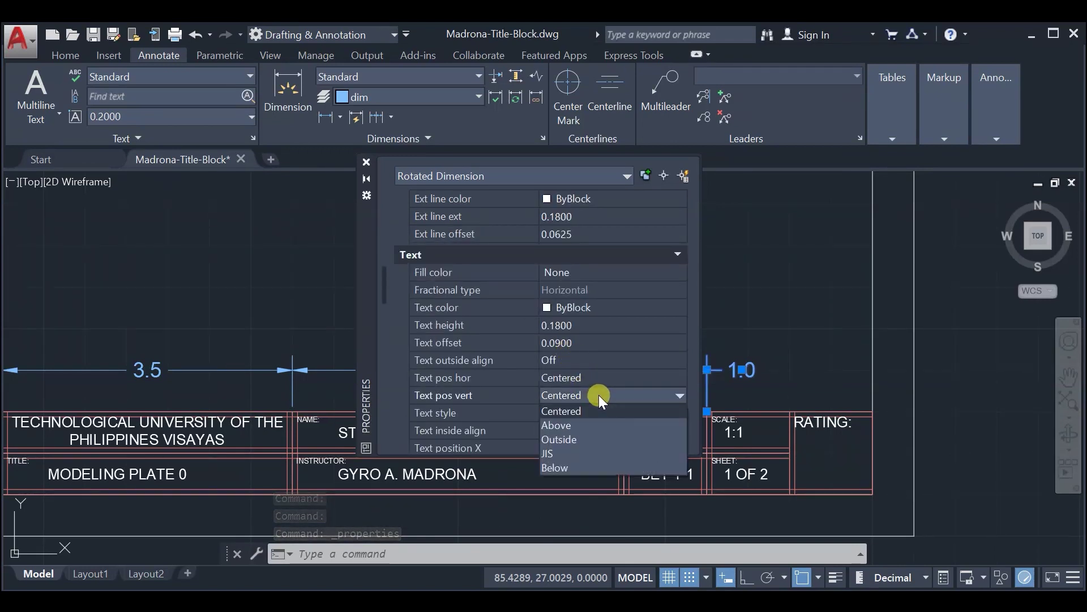
left_click(583, 420)
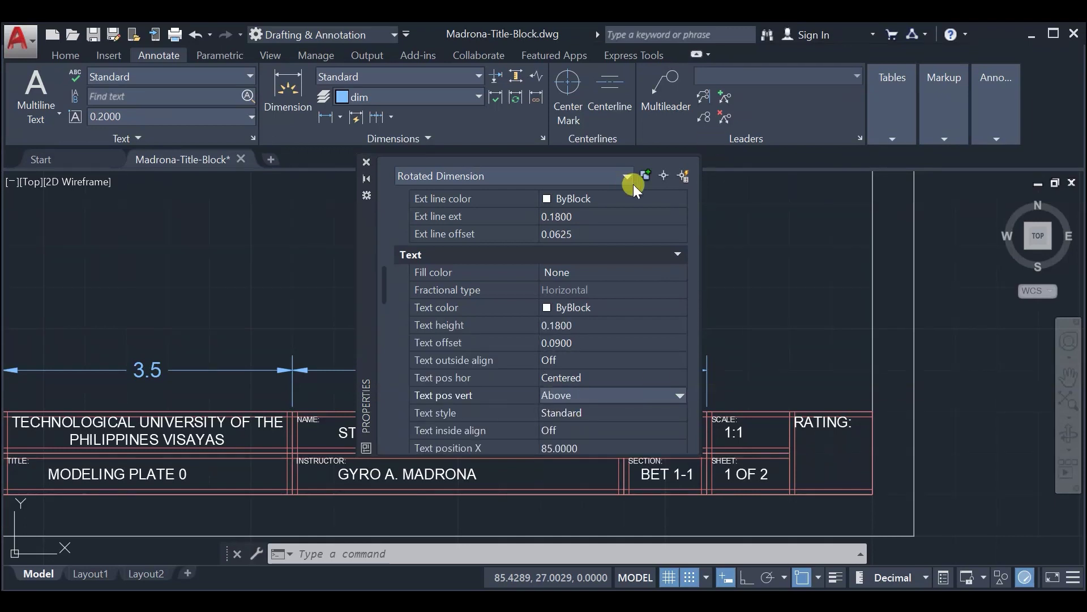
left_click(367, 163)
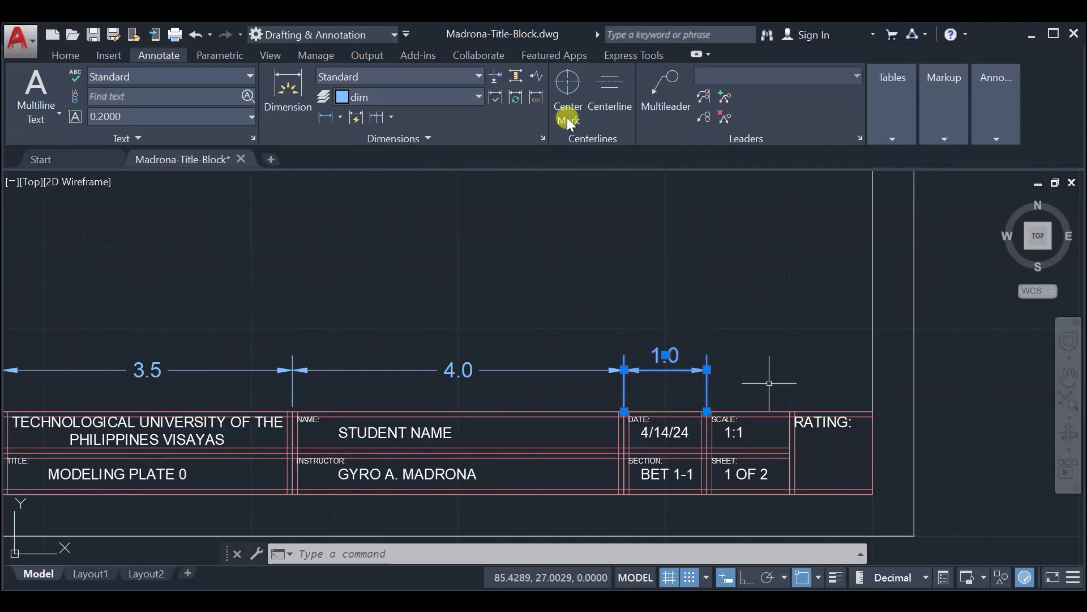
Step: Add a linear dimension for the width of the scale and sheet cells, in line with the other width dimensions
left_click(325, 117)
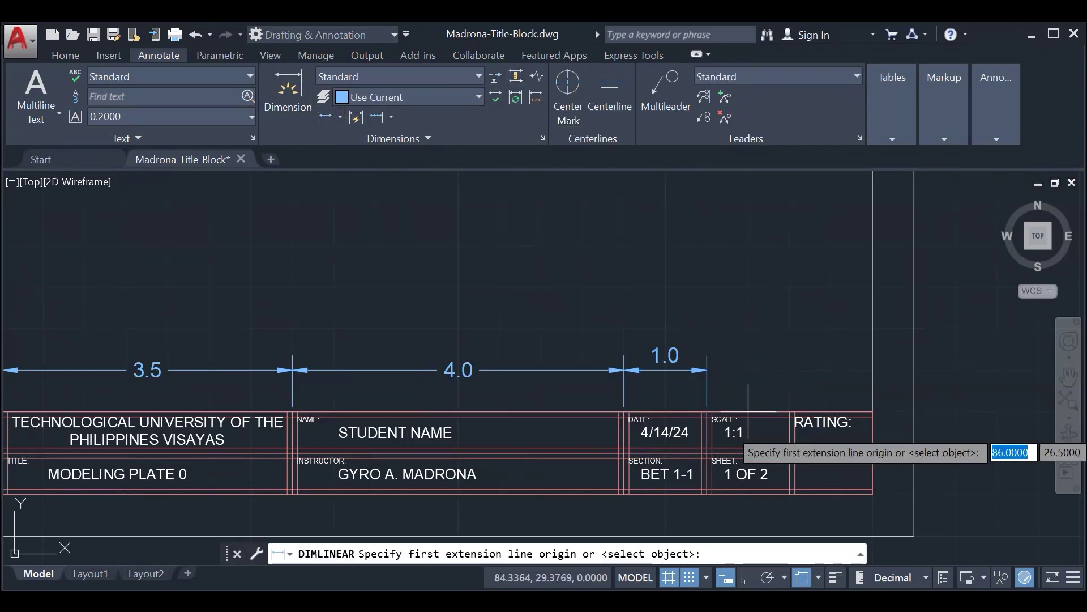
left_click(706, 411)
left_click(790, 411)
left_click(790, 370)
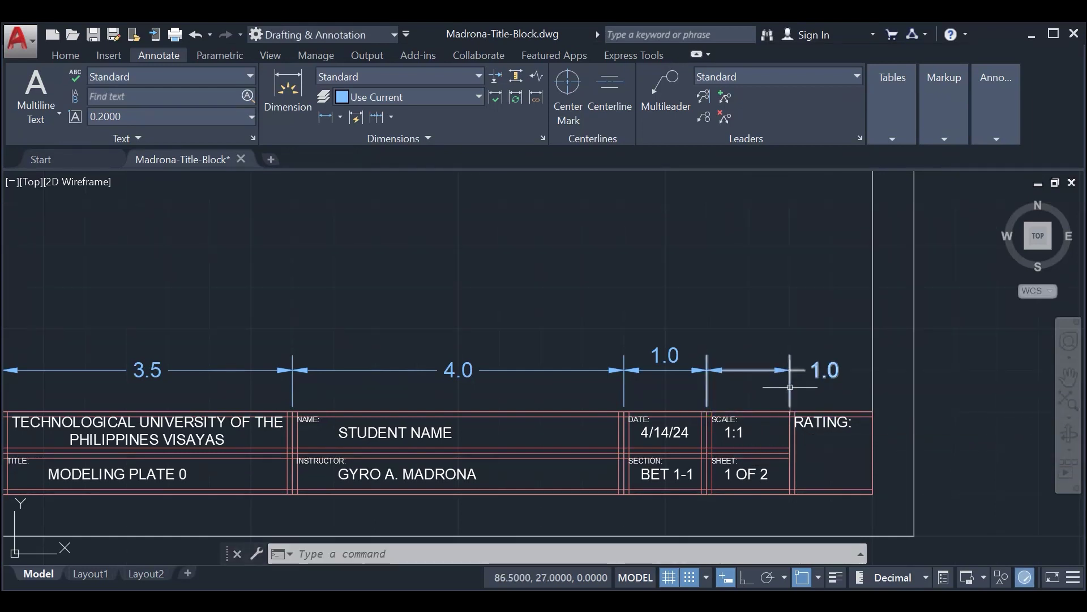
Step: Set the vertical text position of the scale and sheet cells' width dimension to Above and close its properties
left_click(759, 370)
right_click(760, 371)
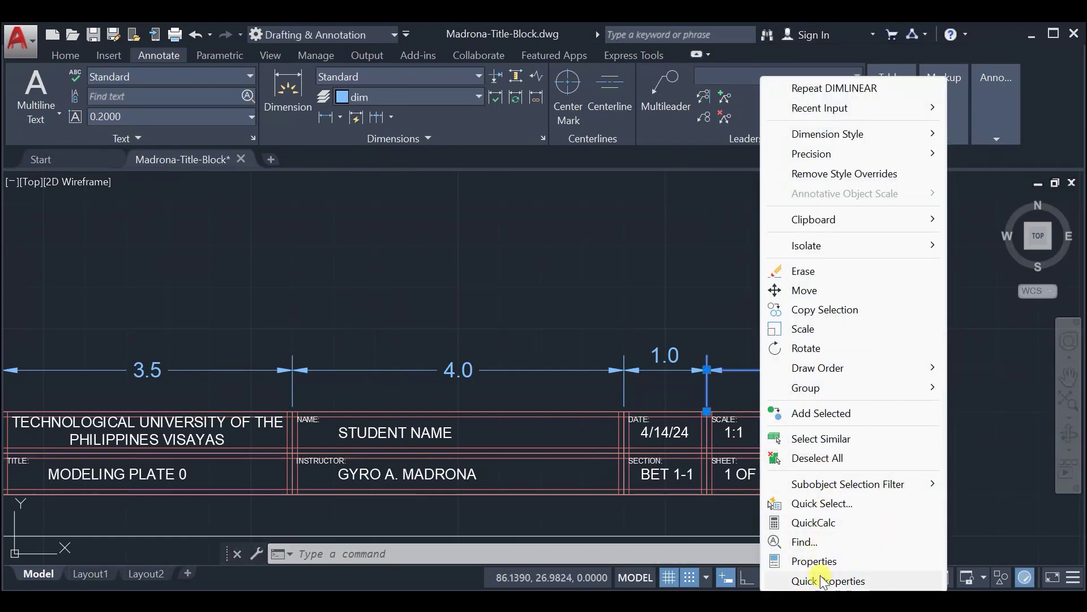
left_click(813, 561)
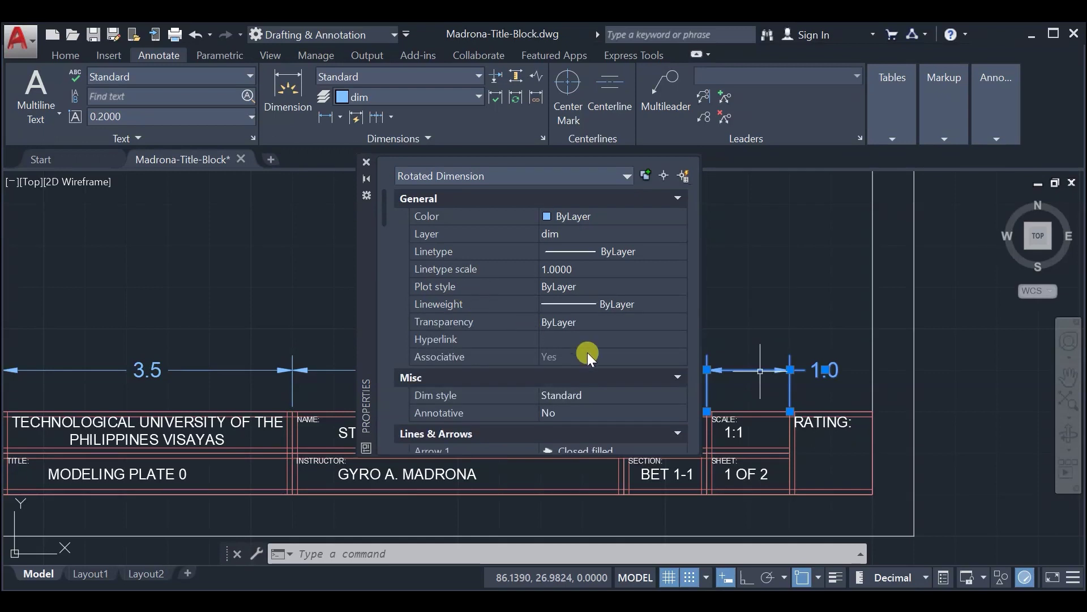
scroll(587, 352, "down", 5)
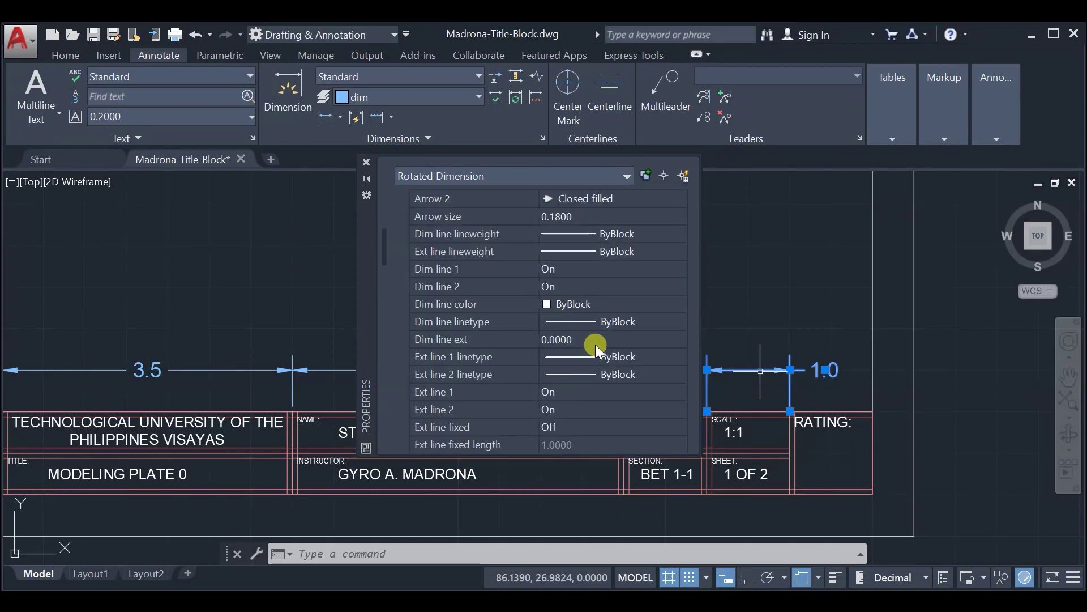
scroll(596, 344, "down", 5)
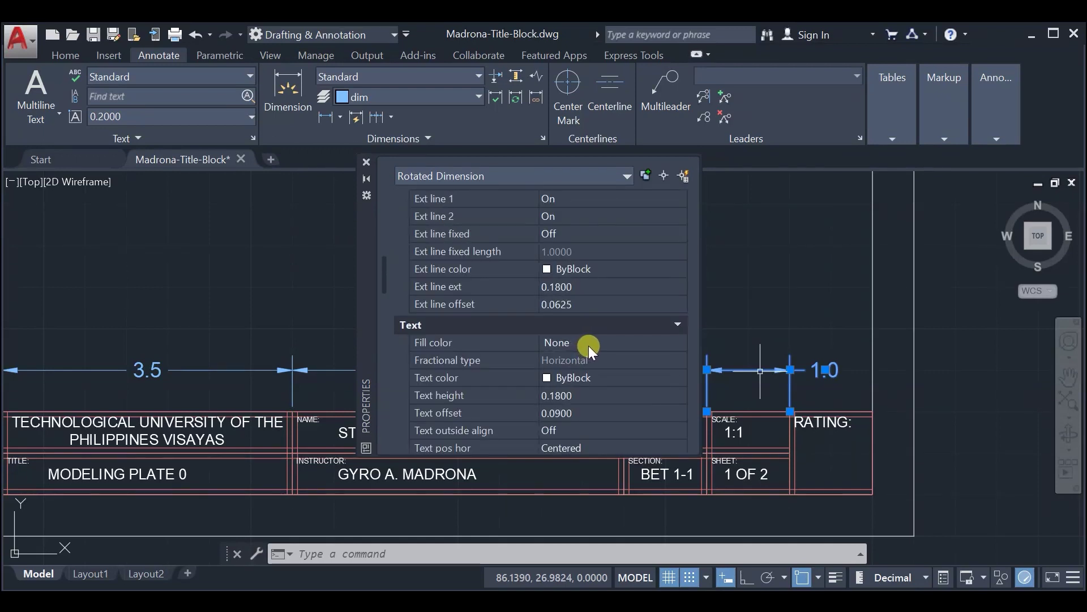
scroll(589, 346, "down", 3)
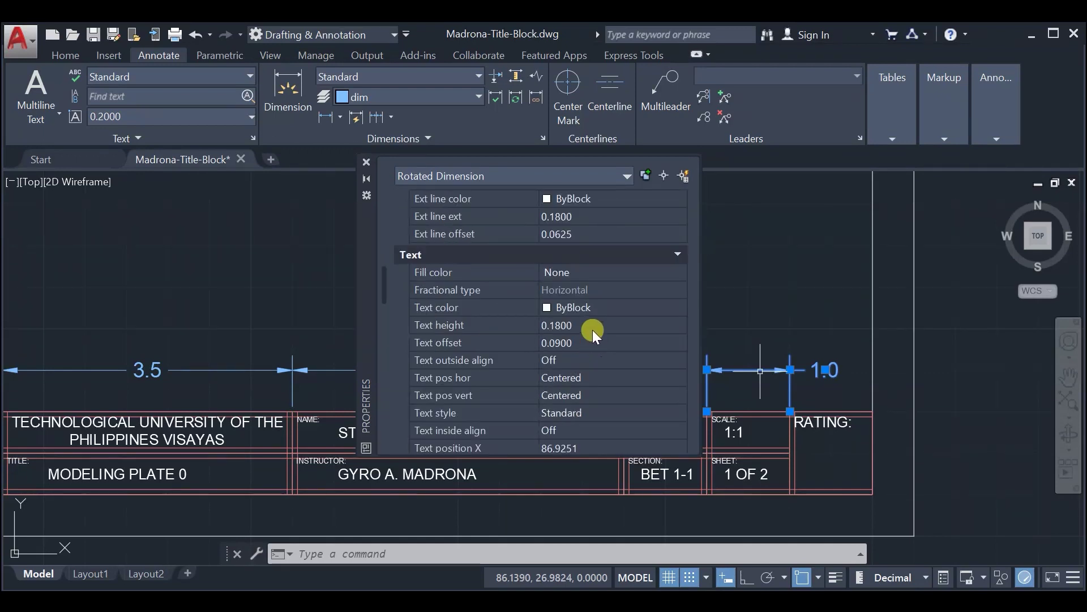
left_click(614, 393)
left_click(621, 394)
left_click(599, 425)
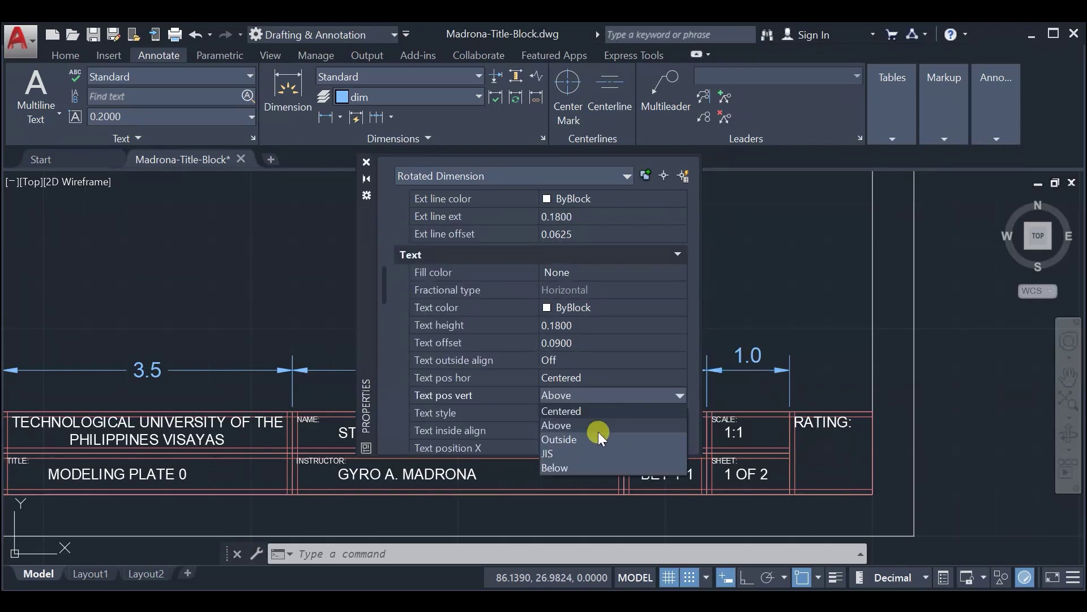
left_click(366, 162)
key("Escape")
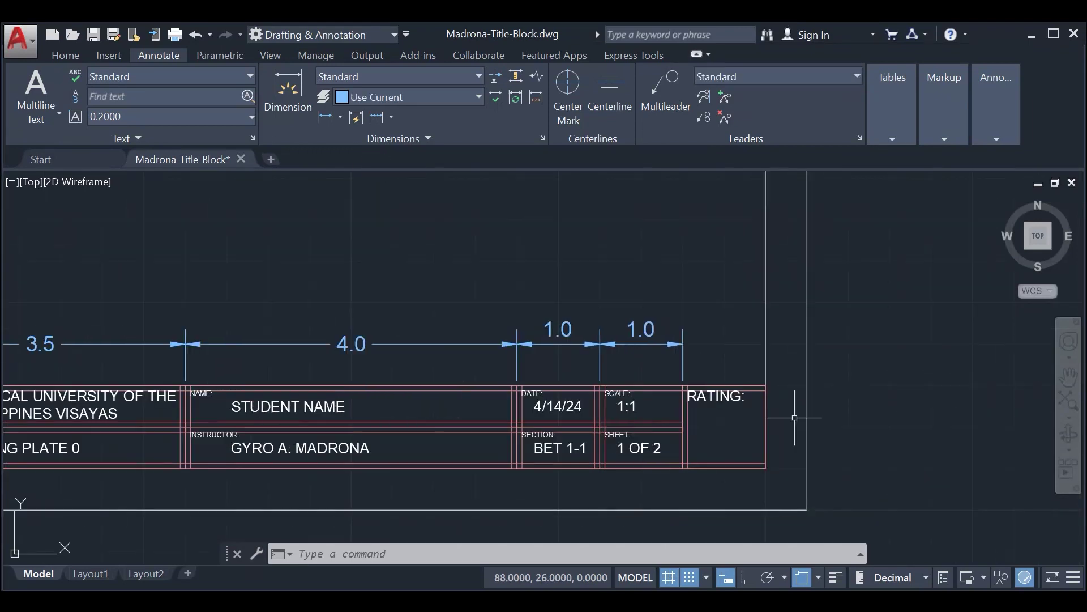
Step: Add a linear dimension for the width of the rating cell, in line with the other width dimensions
left_click(327, 118)
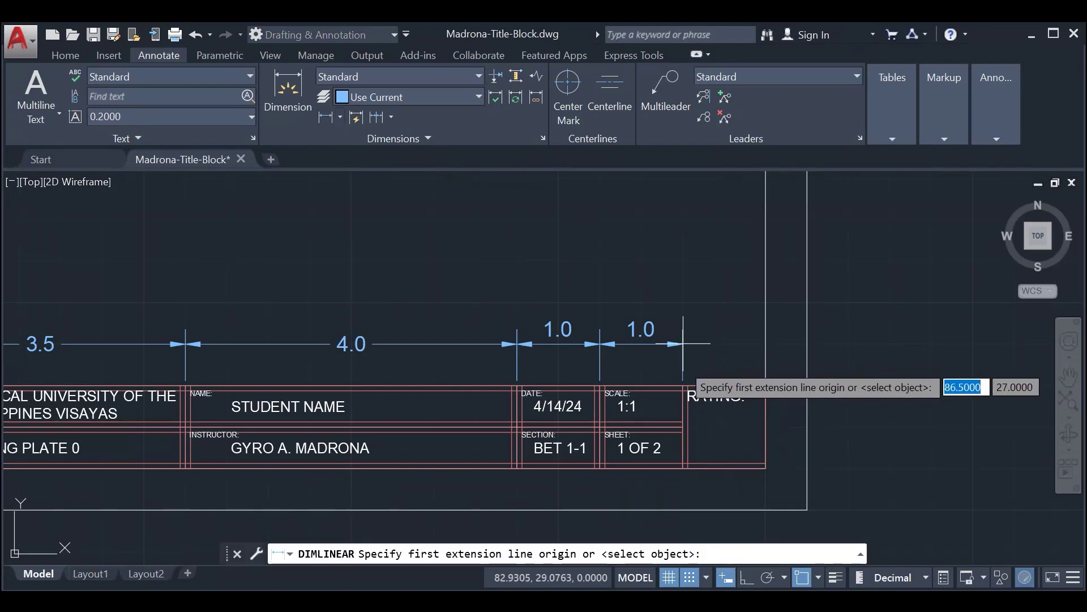
left_click(683, 385)
left_click(766, 385)
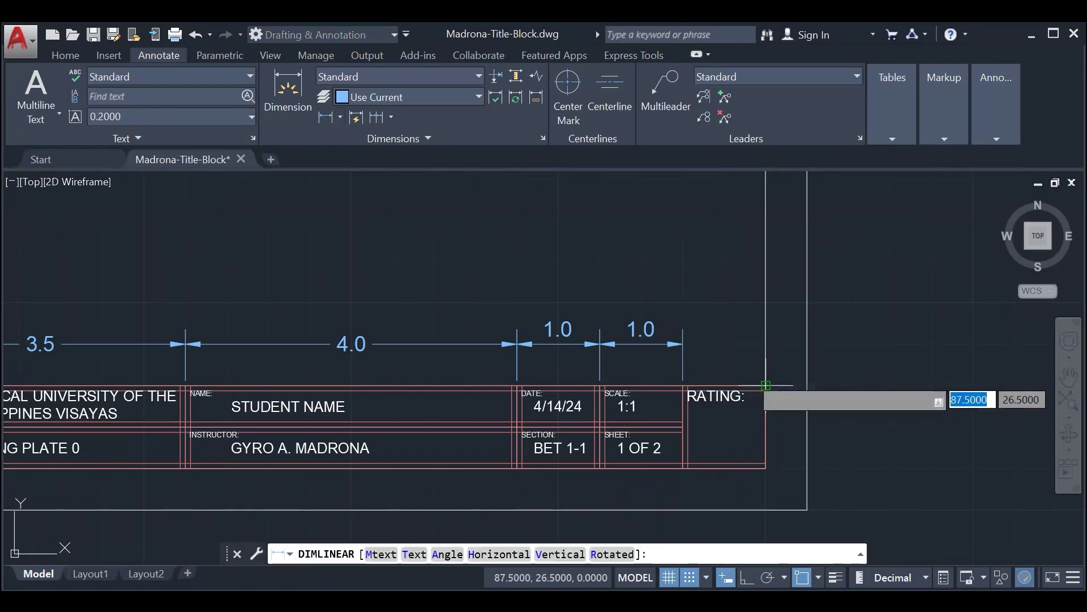
left_click(724, 344)
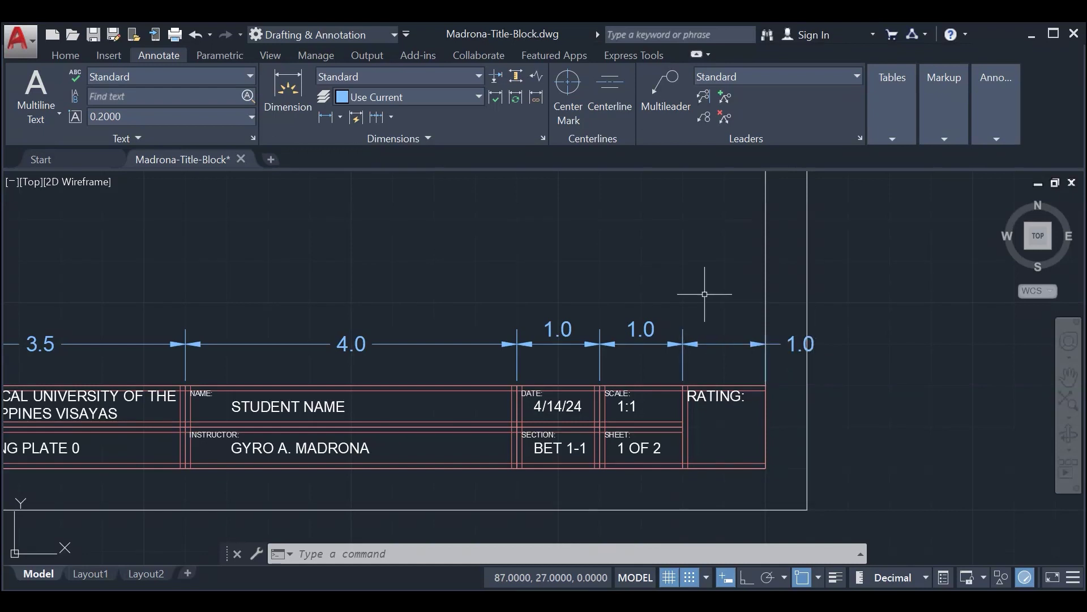
Step: Set the vertical text position of the rating cell's width dimension to Above, close its properties and deselect it
left_click(749, 346)
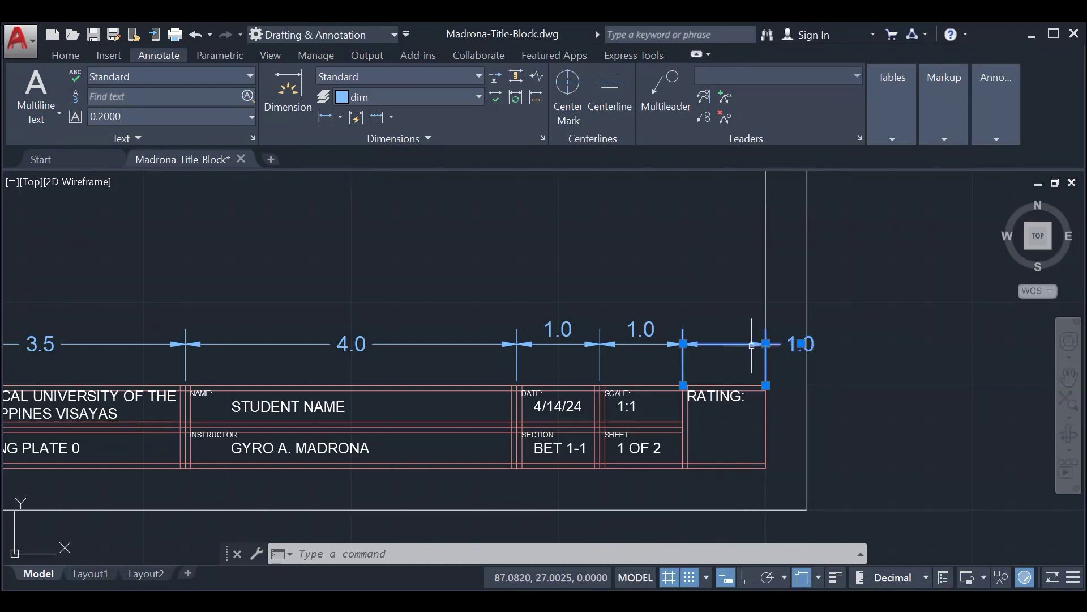
right_click(755, 345)
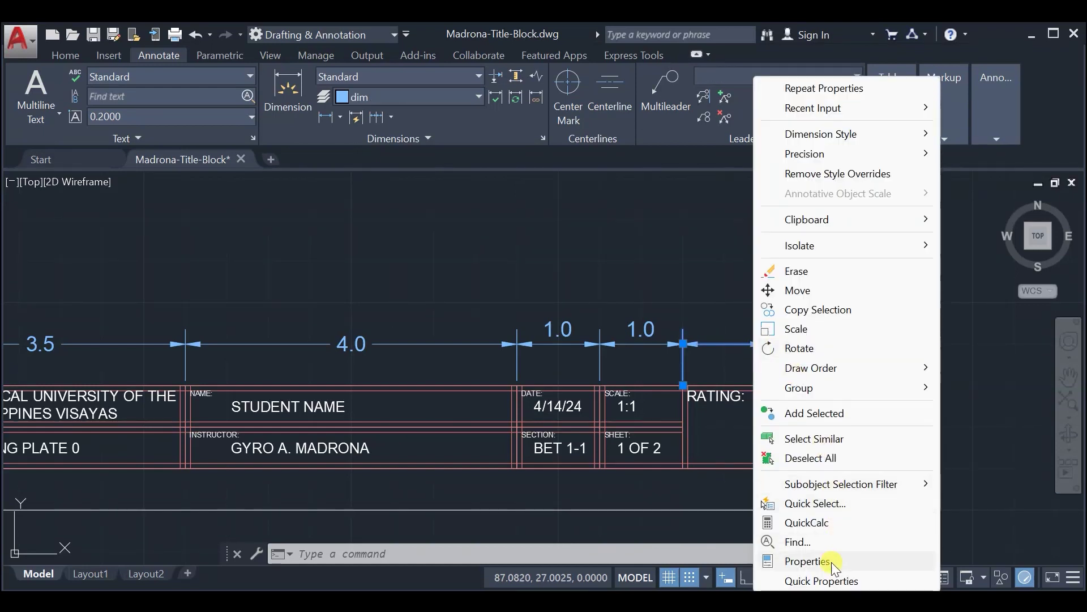
left_click(807, 560)
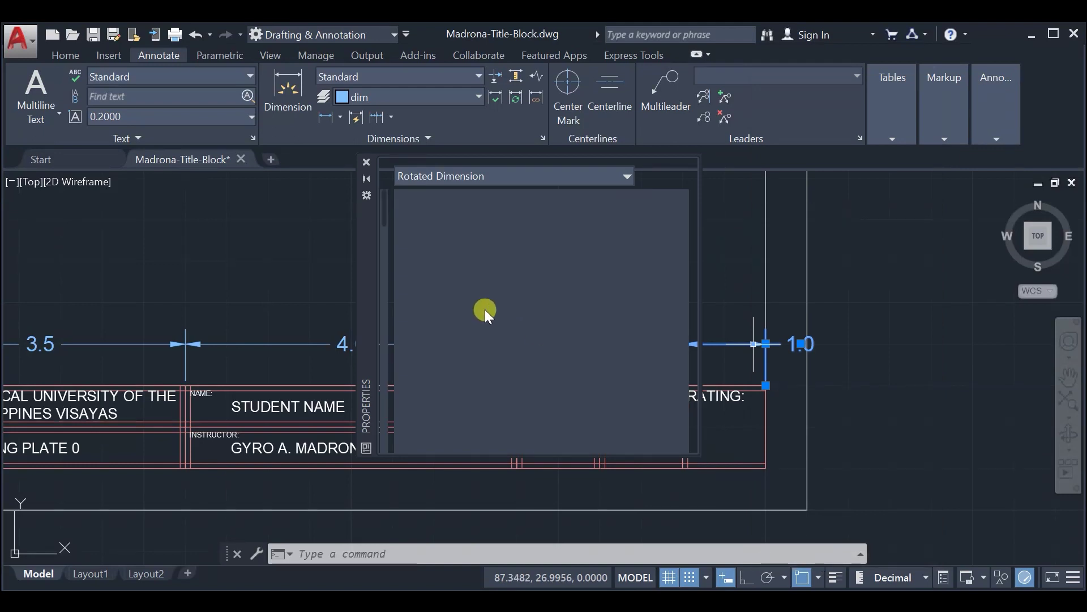
scroll(488, 313, "down", 5)
scroll(491, 322, "down", 2)
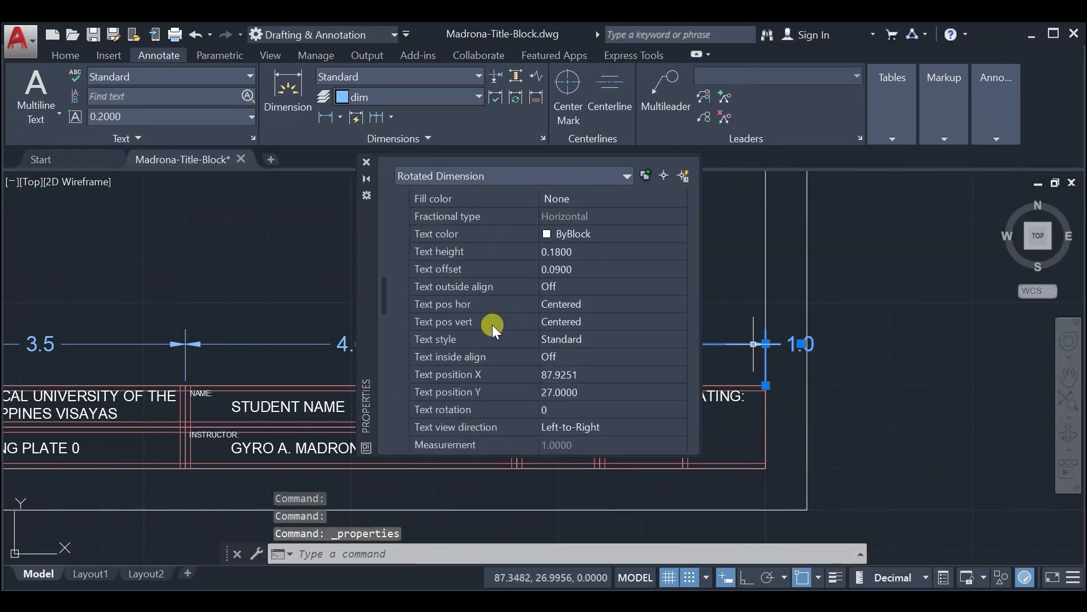
left_click(603, 317)
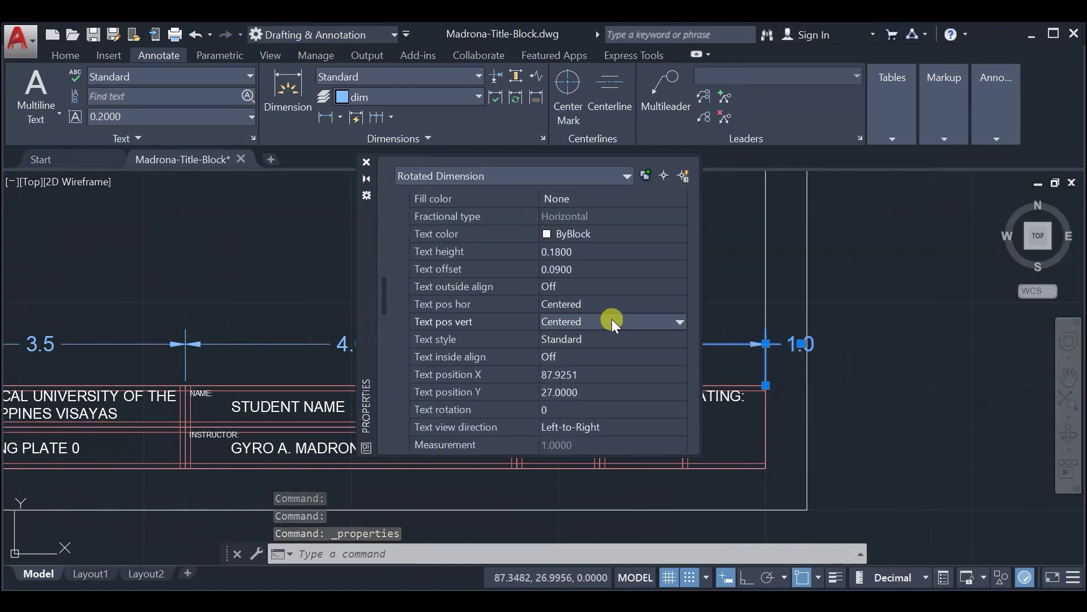
left_click(609, 319)
left_click(586, 349)
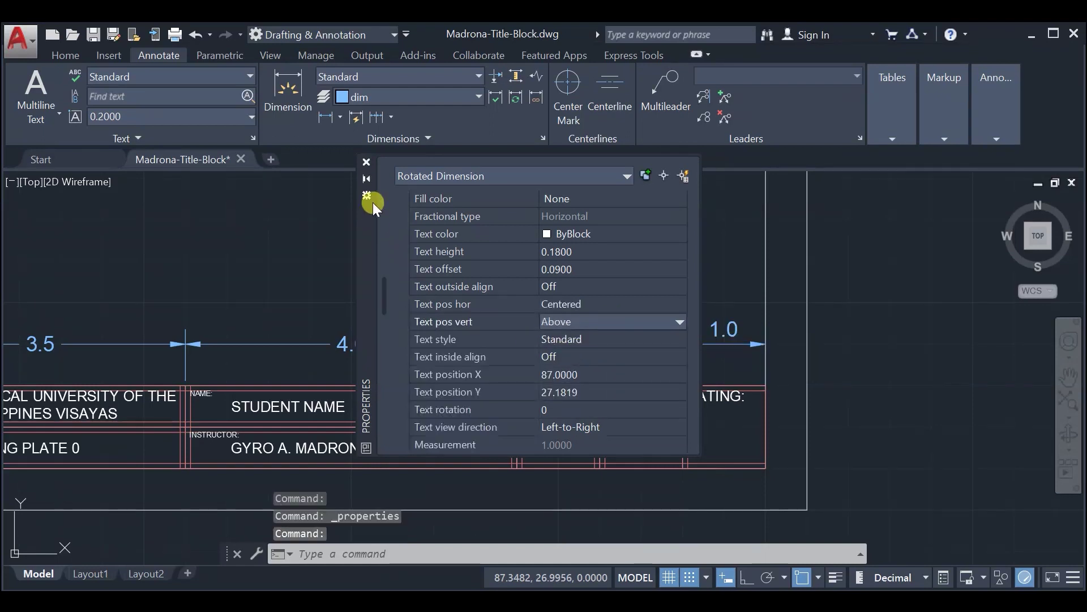
left_click(365, 163)
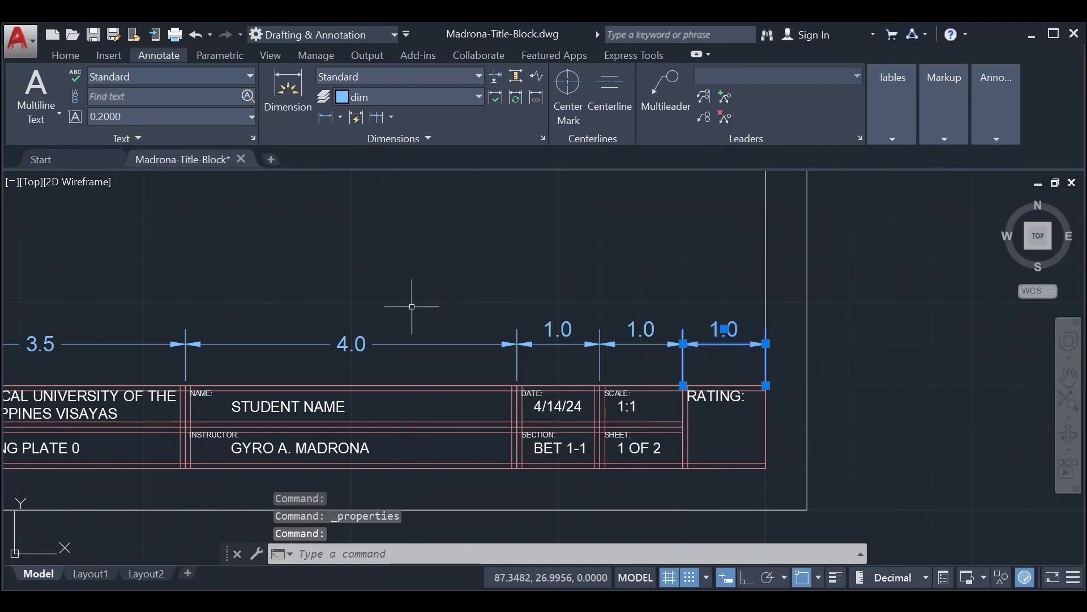
key("Escape")
Step: Save the dimensioned title block drawing
scroll(422, 297, "down", 3)
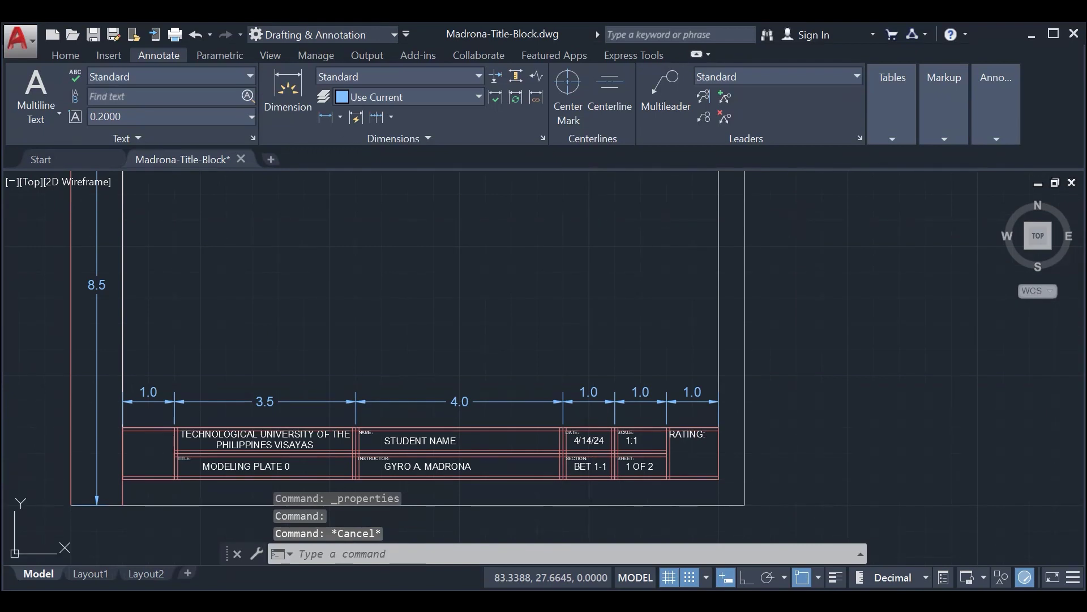
key("ctrl+s")
scroll(488, 297, "down", 4)
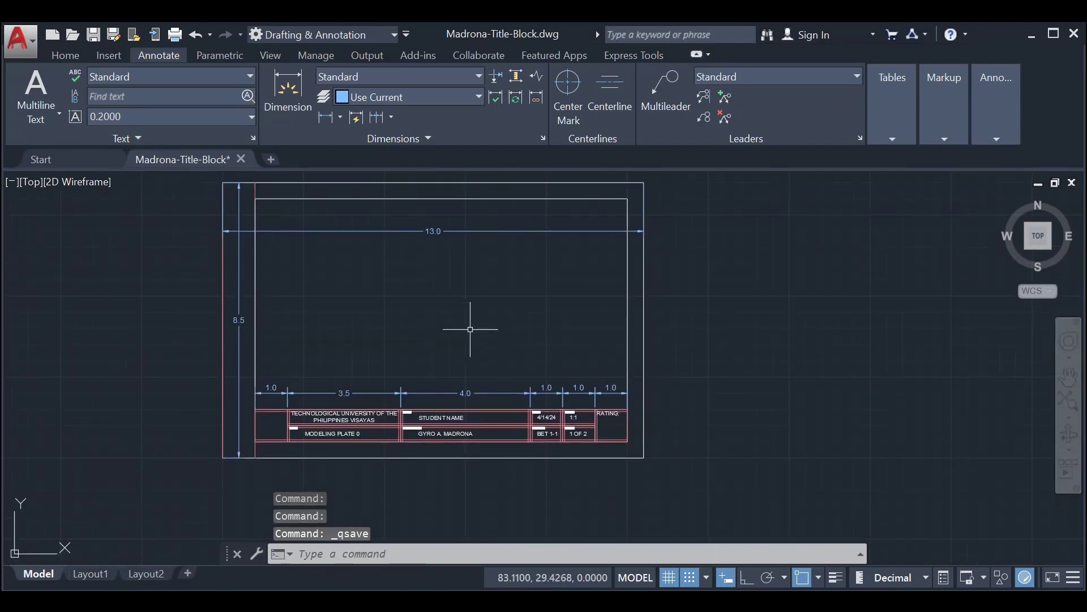
middle_click_drag(470, 328, 462, 347)
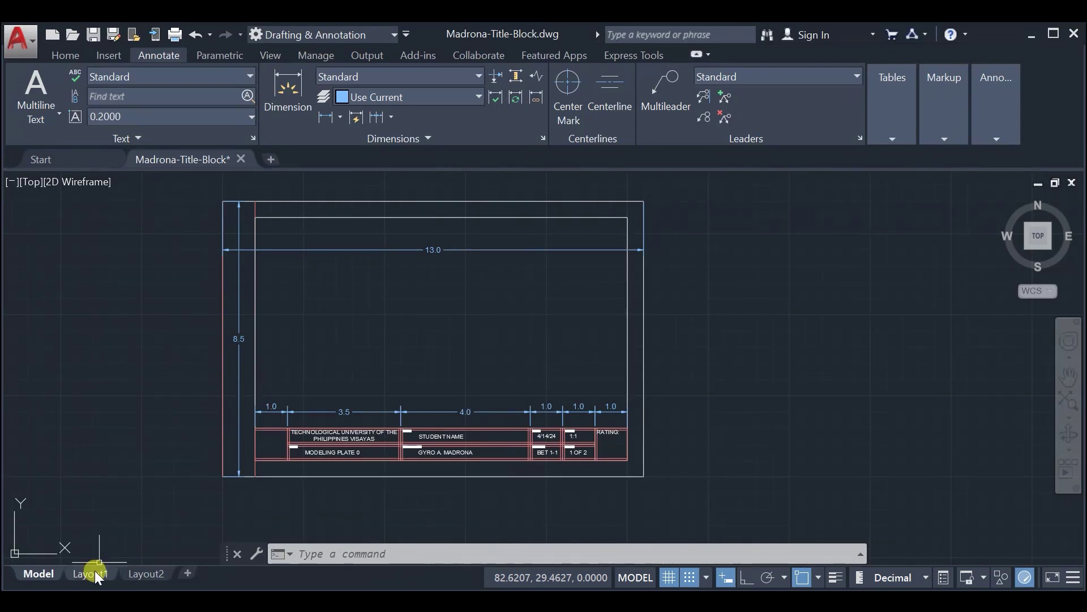
Step: Open Layout1 and rename it as title-block
mouse_move(94, 574)
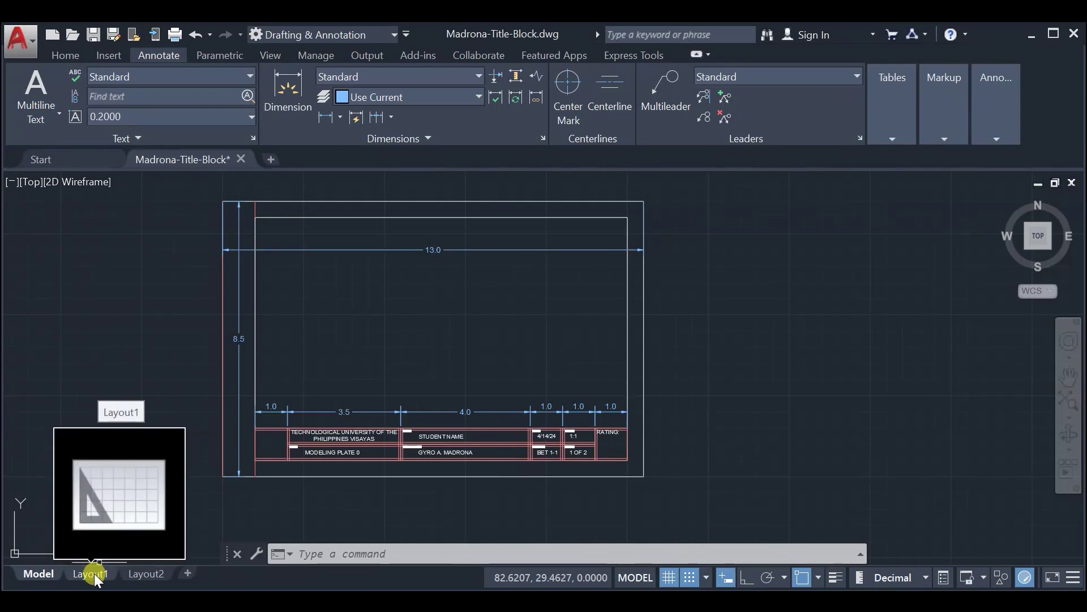
left_click(94, 573)
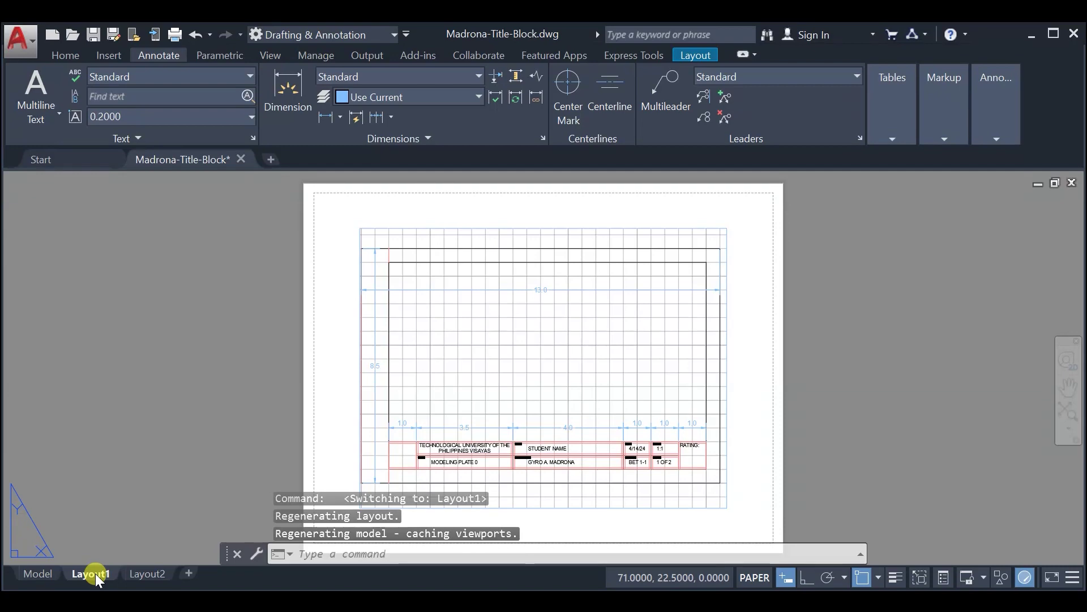
right_click(95, 573)
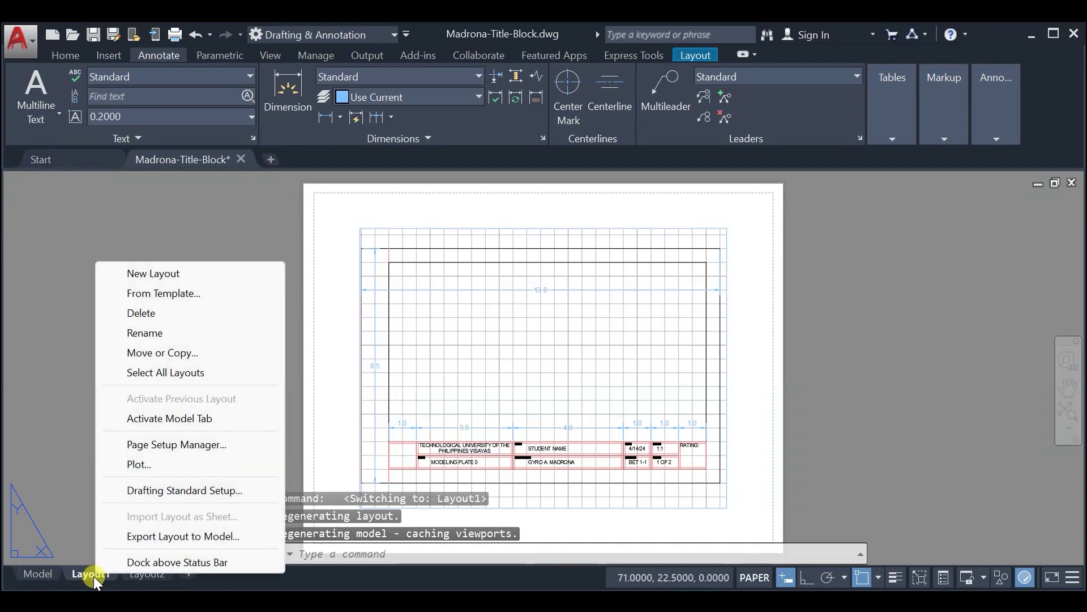
left_click(172, 332)
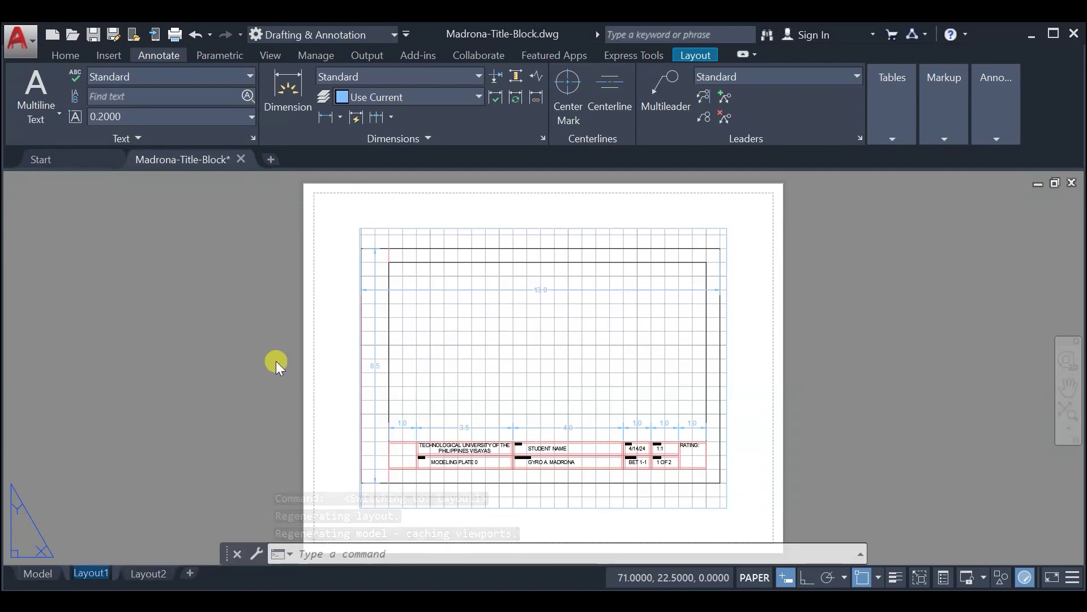
type("title")
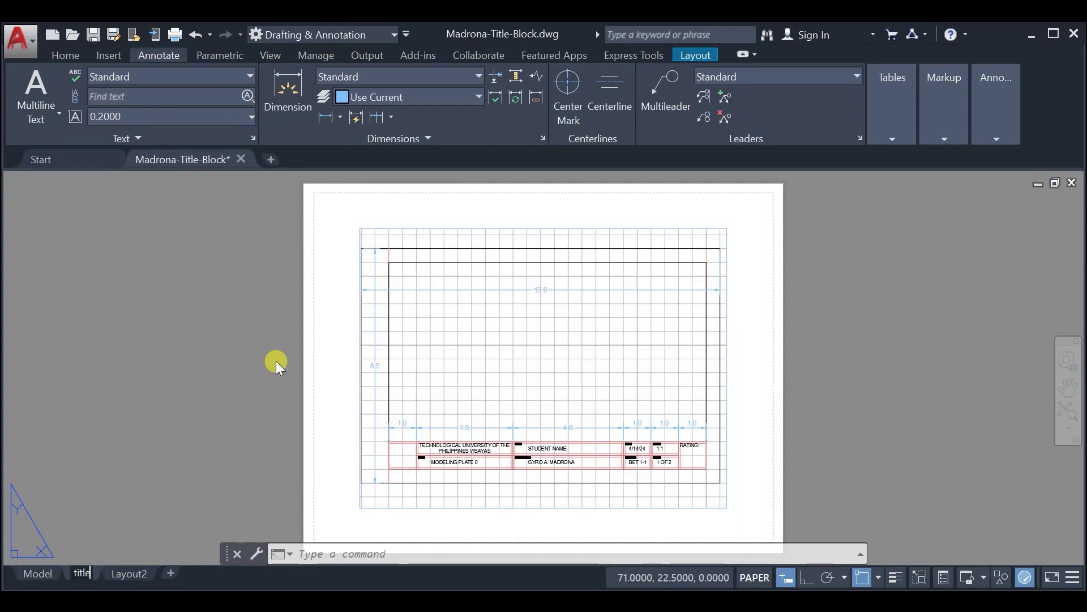
type("-block")
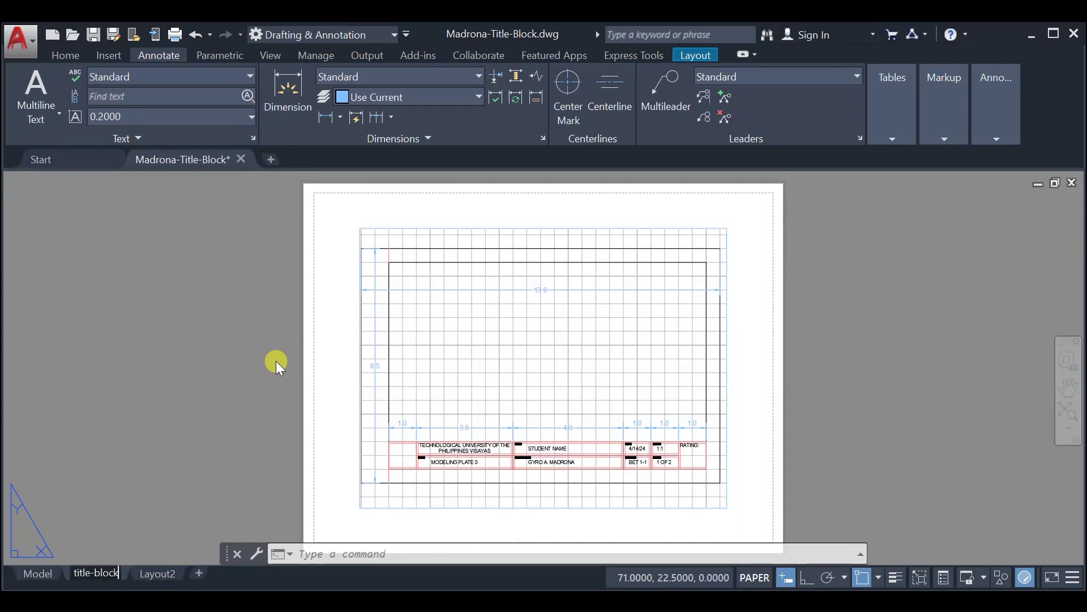
left_click(223, 416)
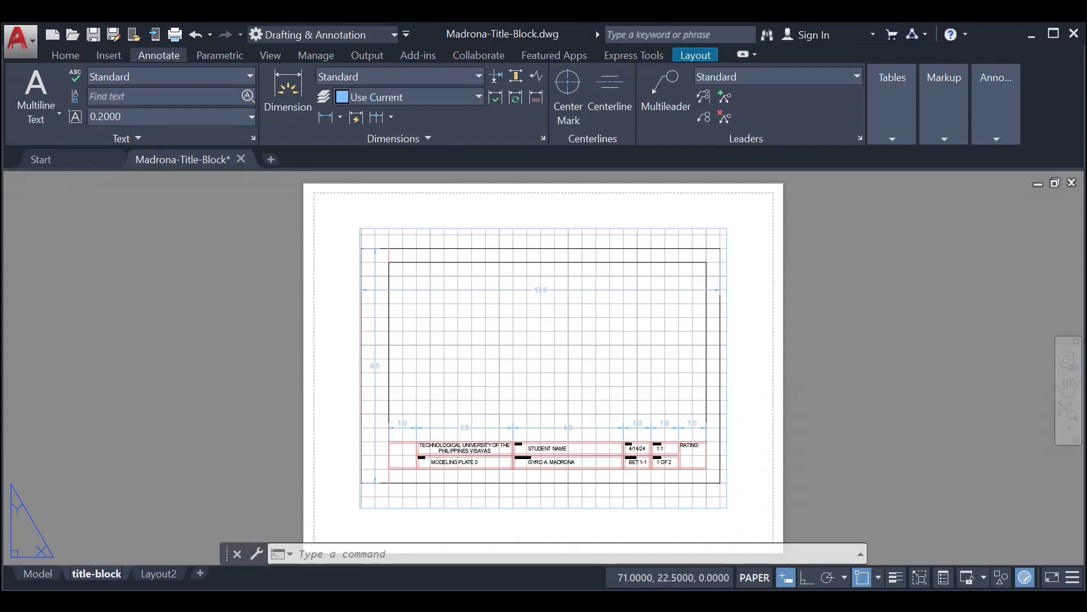
left_click(223, 416)
left_click(160, 332)
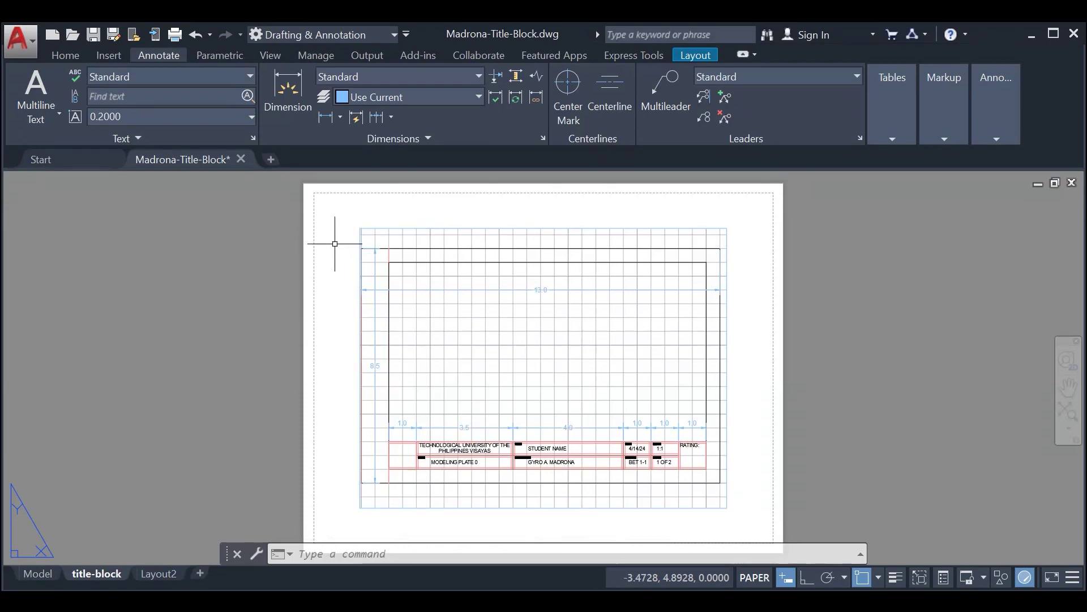
Step: Delete the existing viewport from the title-block layout so the sheet is empty
key("ctrl+a")
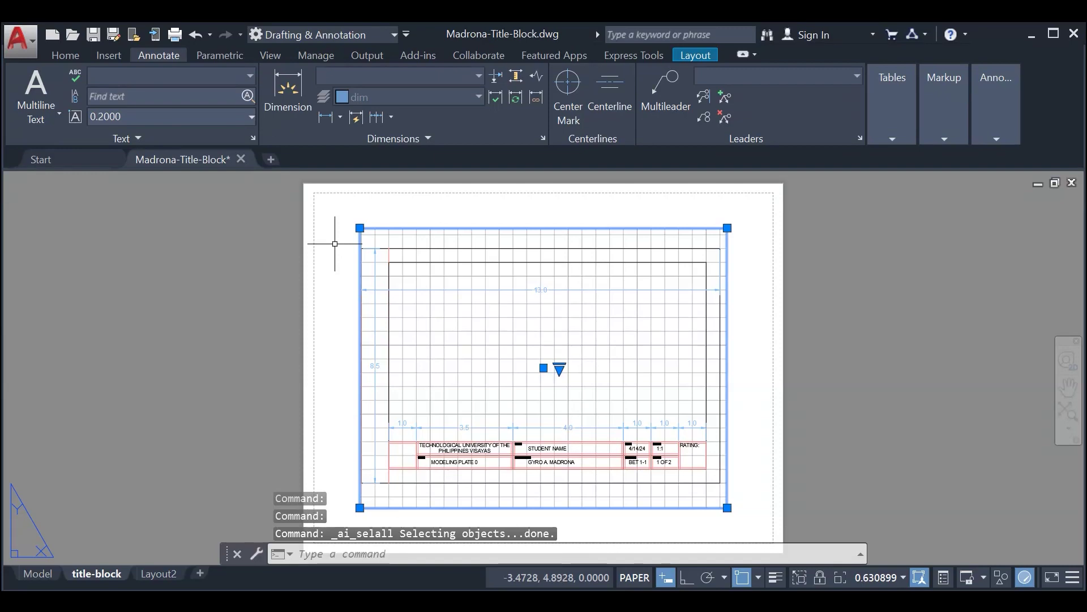
key("Delete")
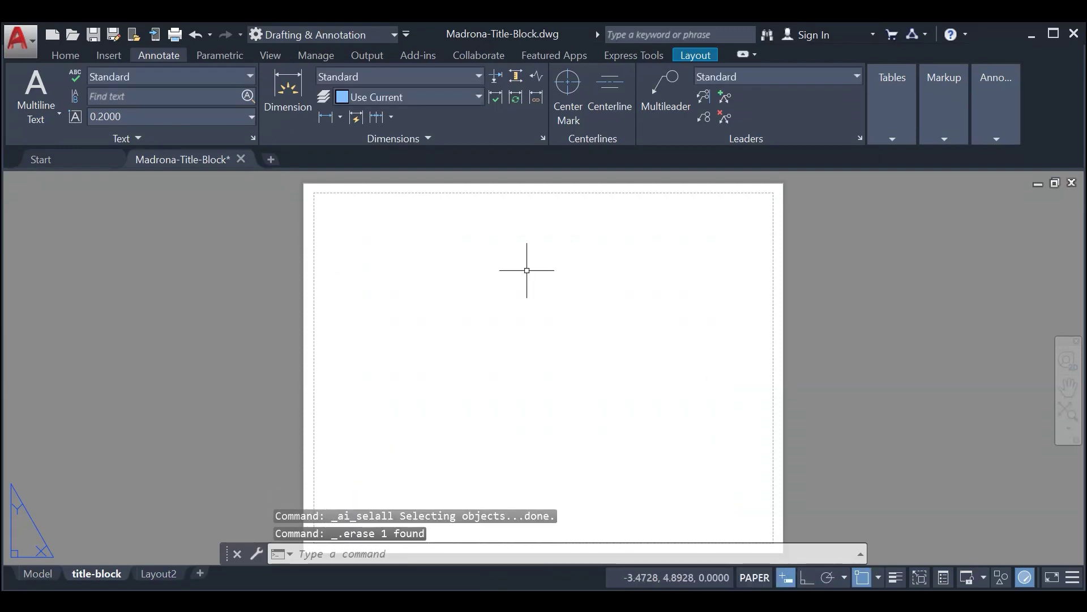
scroll(576, 323, "down", 2)
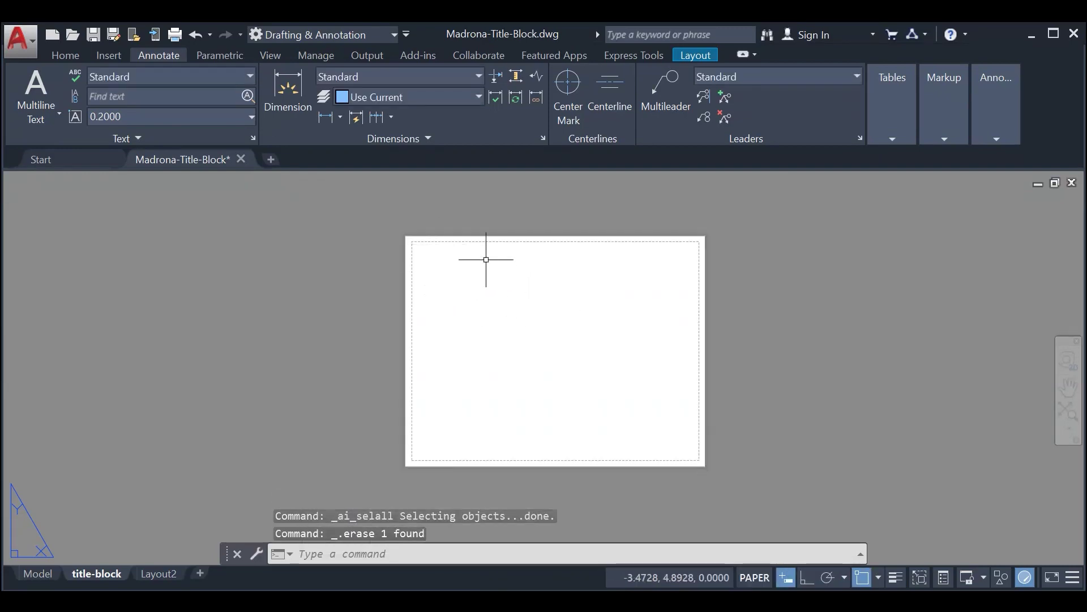
scroll(533, 317, "up", 2)
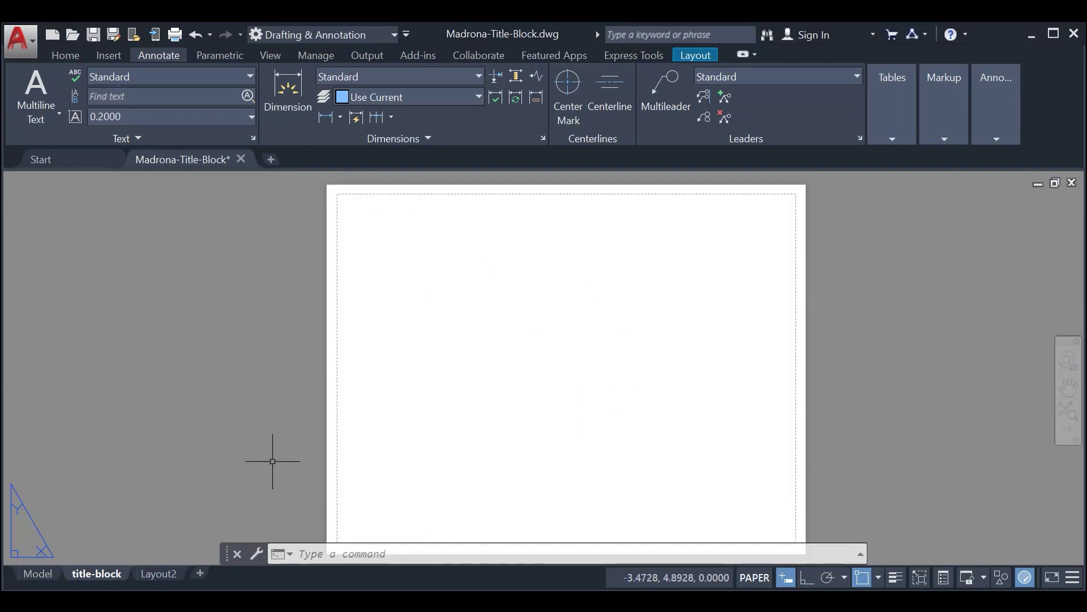
Step: Delete the unused Layout2 so that title-block is the only paper layout
left_click(164, 573)
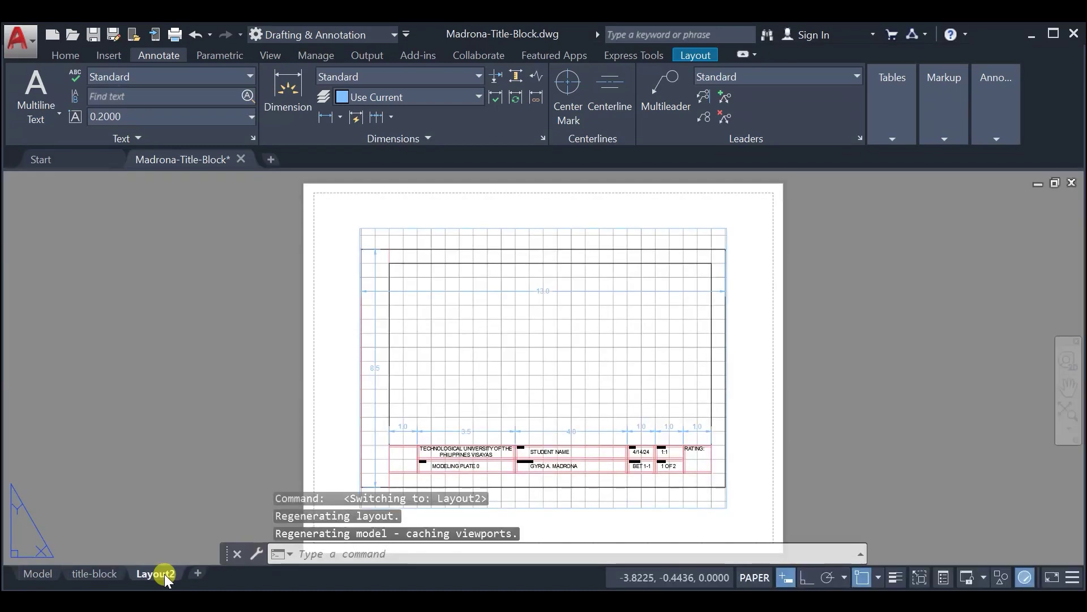
right_click(164, 574)
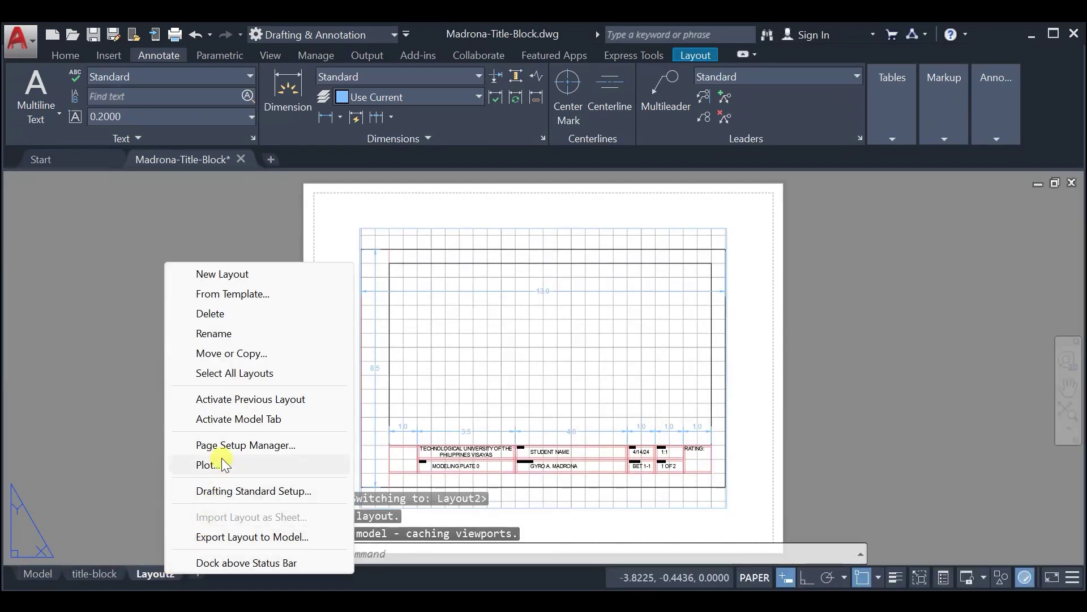
left_click(219, 314)
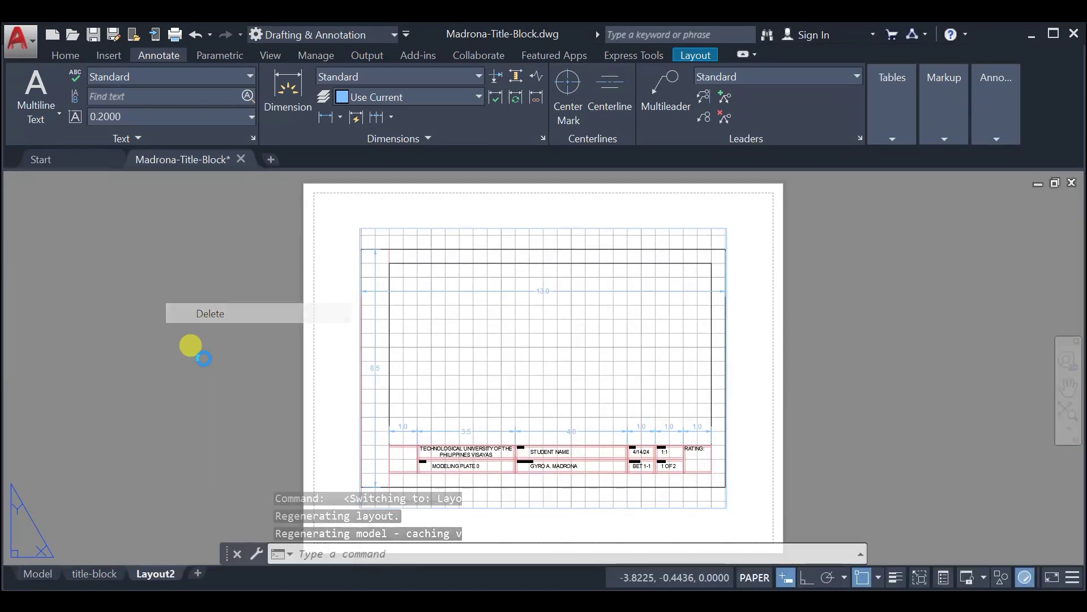
key("Return")
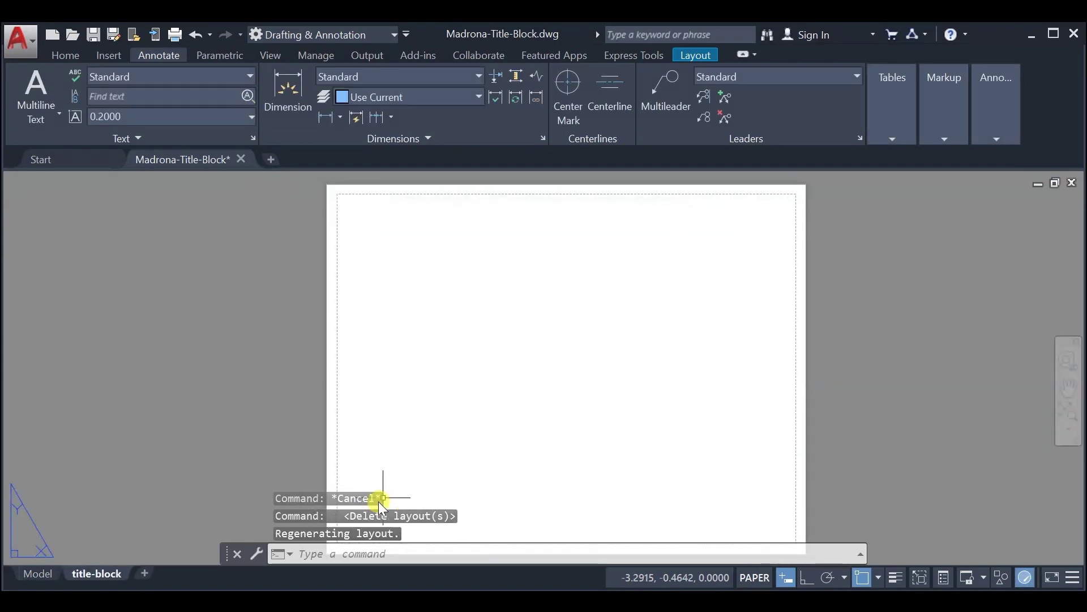
Step: Open the title-block layout's page setup for modification
right_click(107, 574)
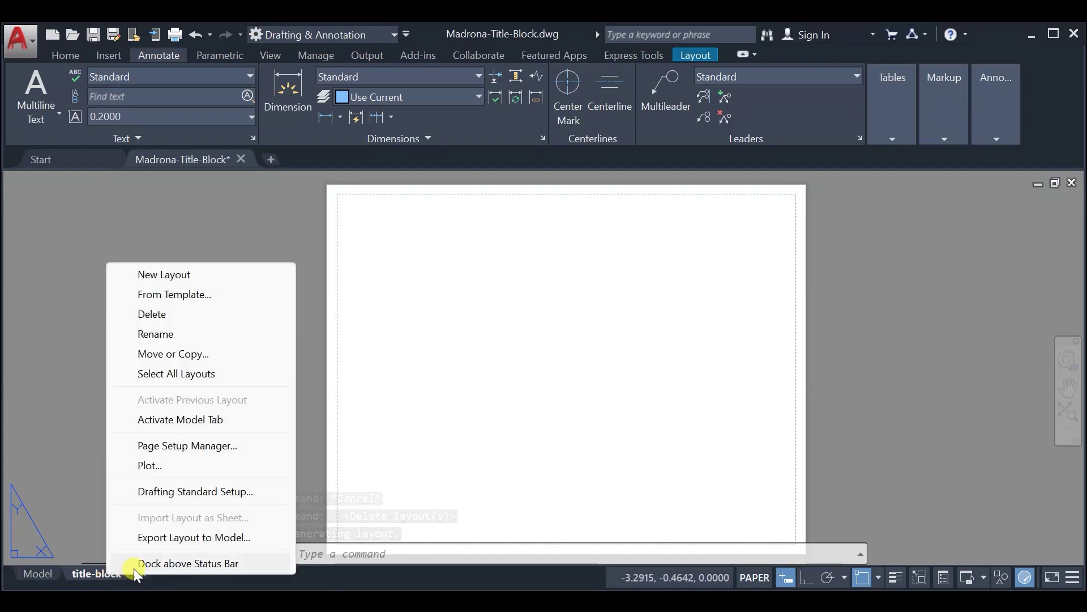
left_click(189, 447)
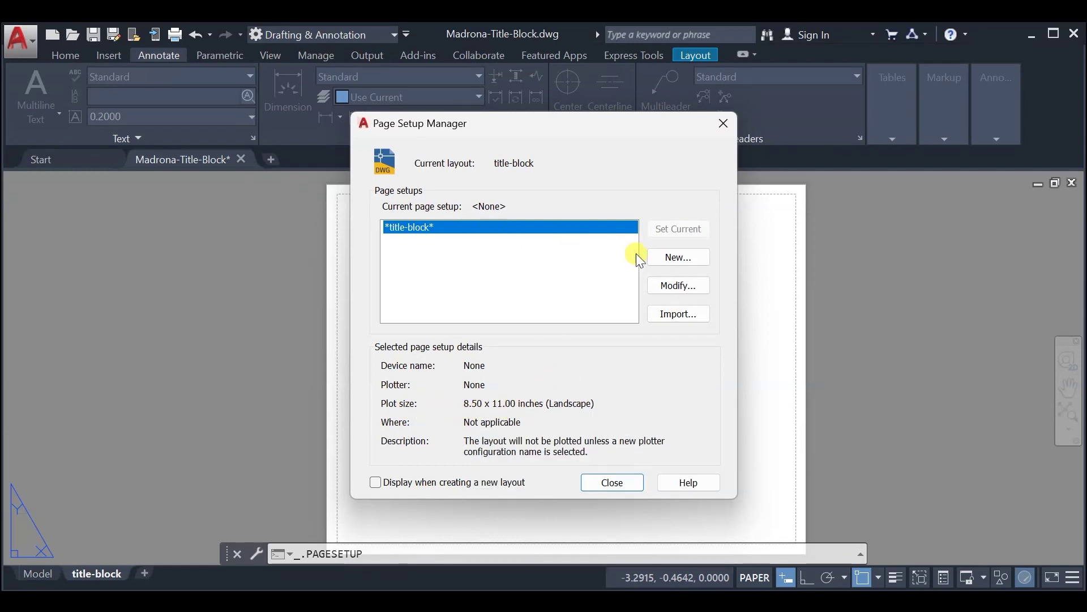
left_click(678, 285)
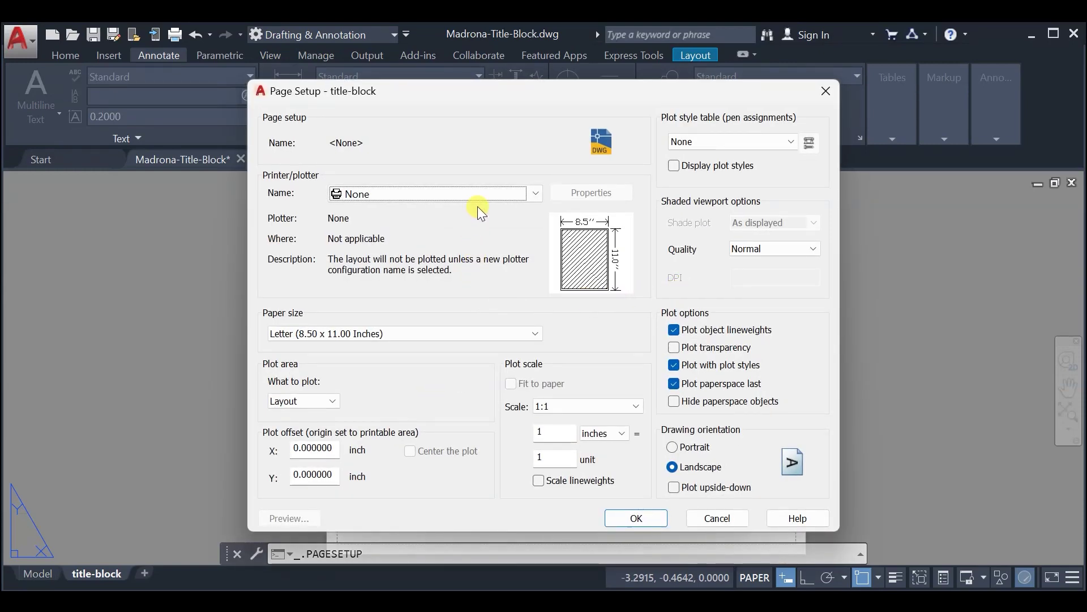
Step: Look through the available paper sizes for a suitable long sheet, leaving the selection as it is
left_click(421, 334)
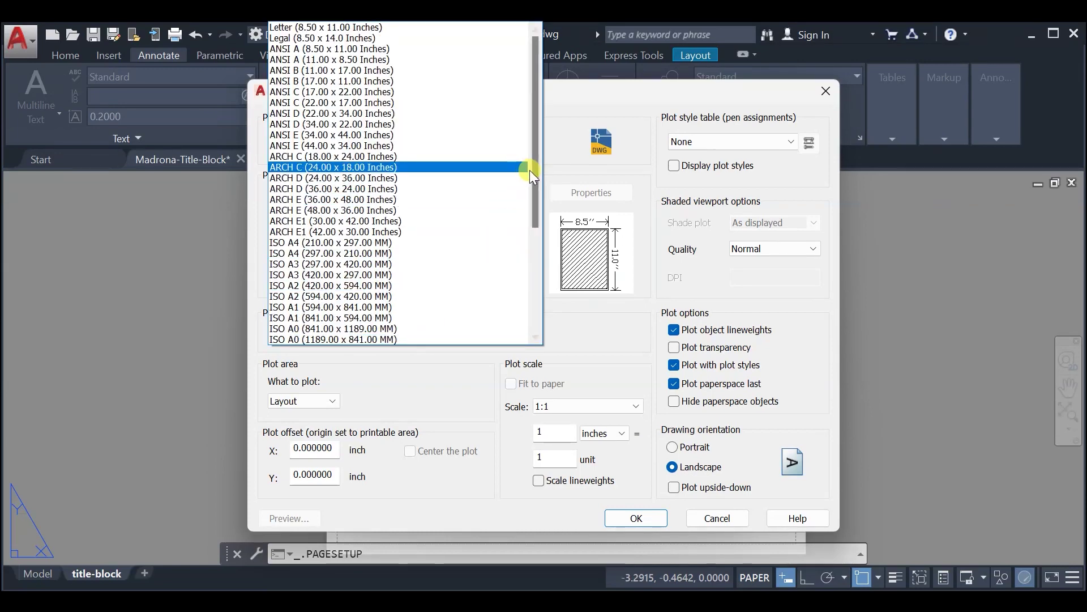
left_click_drag(529, 170, 551, 102)
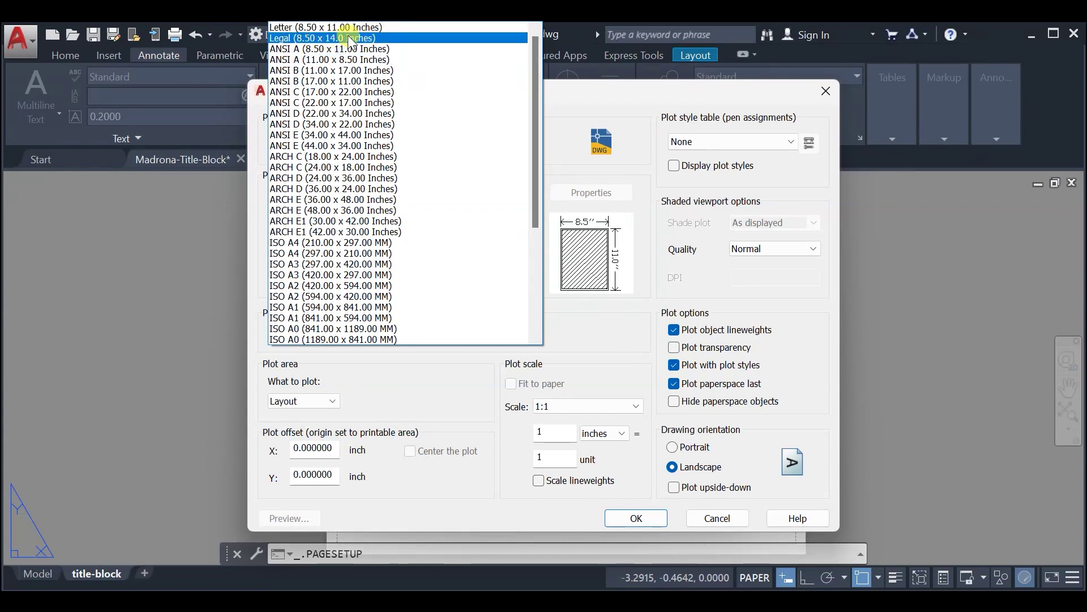
scroll(476, 283, "down", 1)
scroll(476, 284, "down", 3)
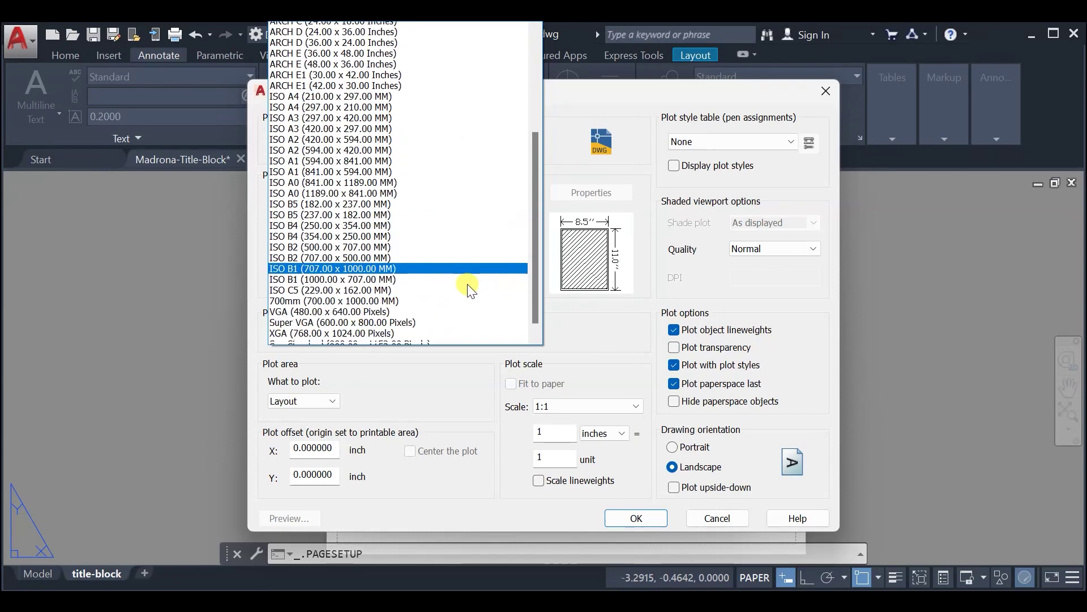
scroll(470, 261, "up", 6)
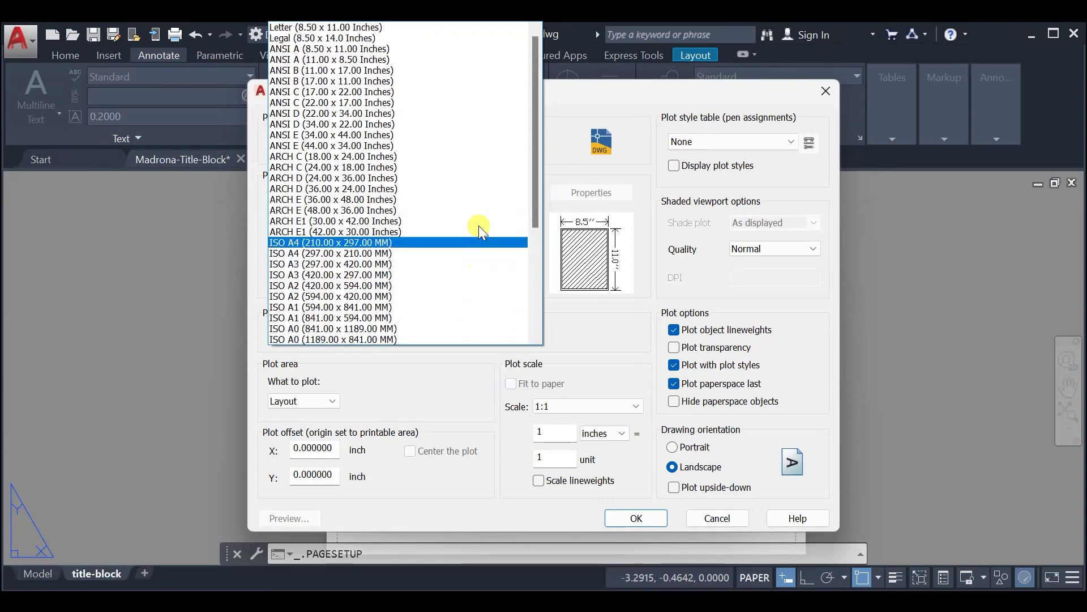
left_click(582, 106)
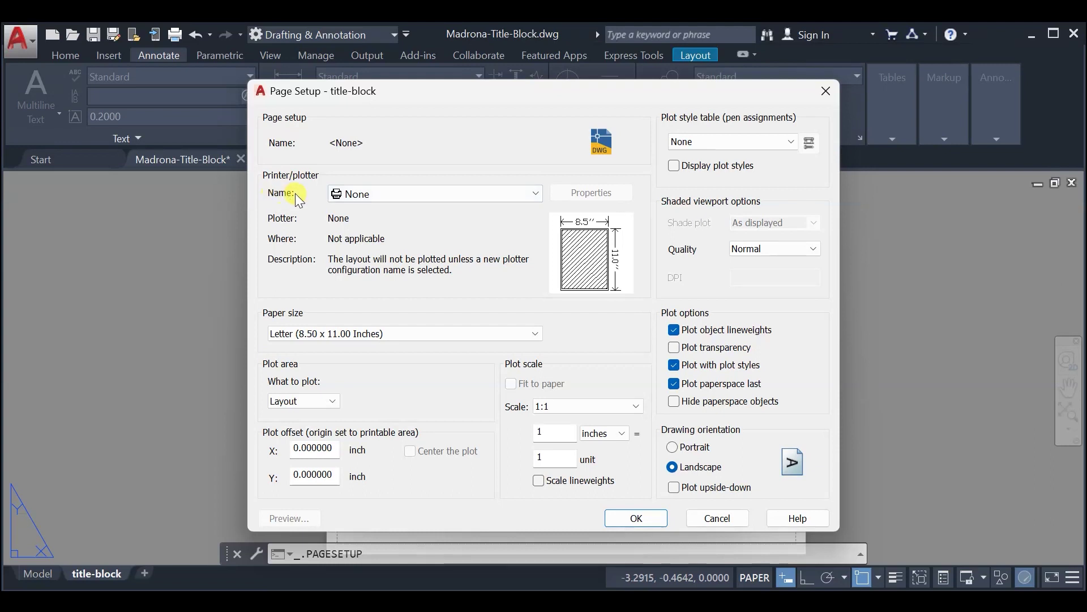
Step: Set the page setup's plotter to AutoCAD PDF (High Quality Print).pc3
left_click(433, 195)
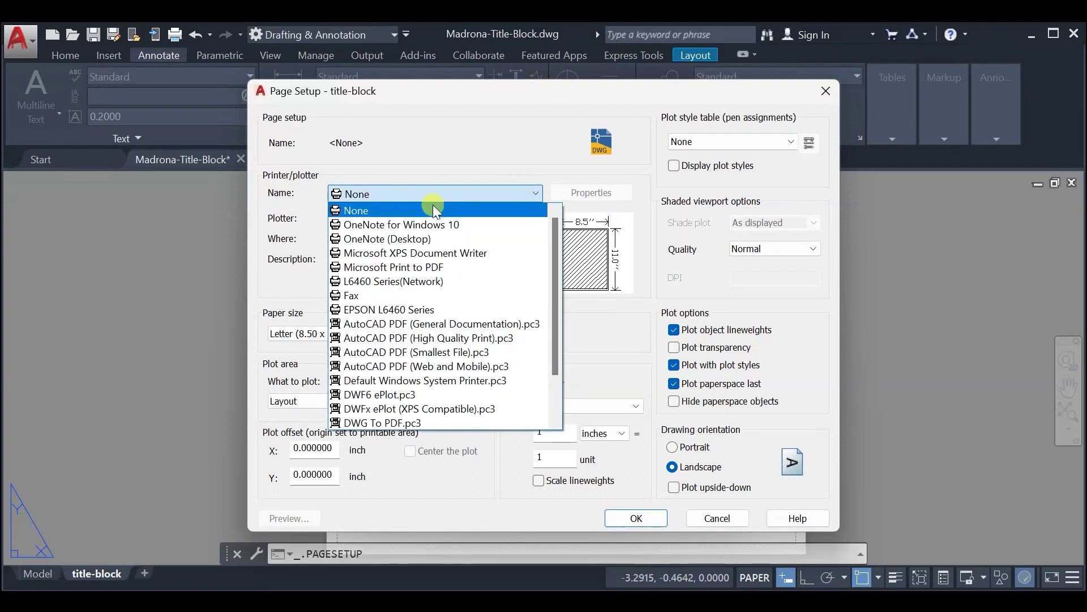
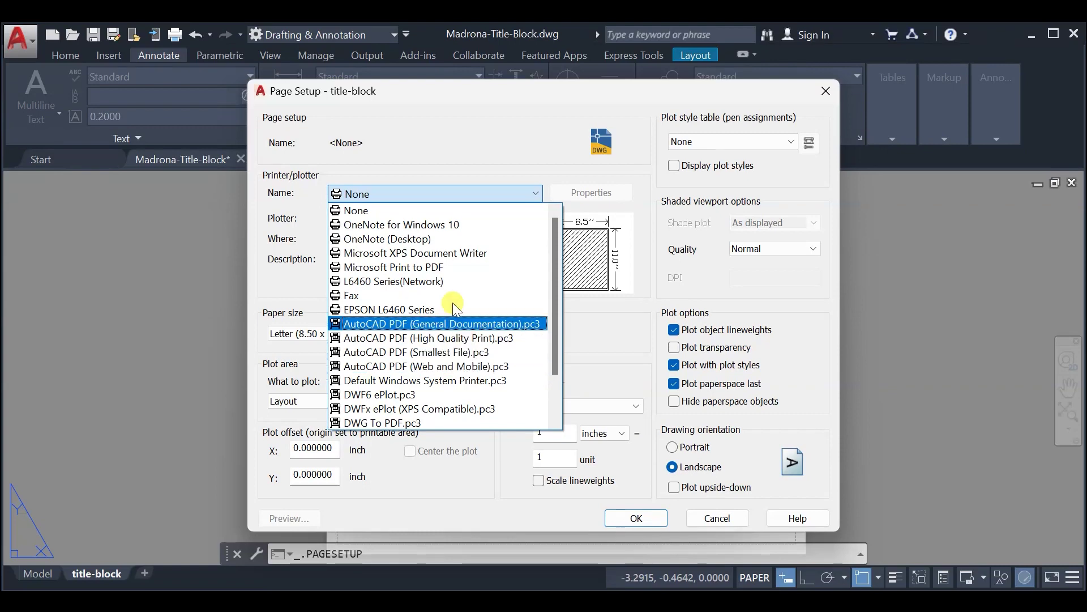
left_click(403, 253)
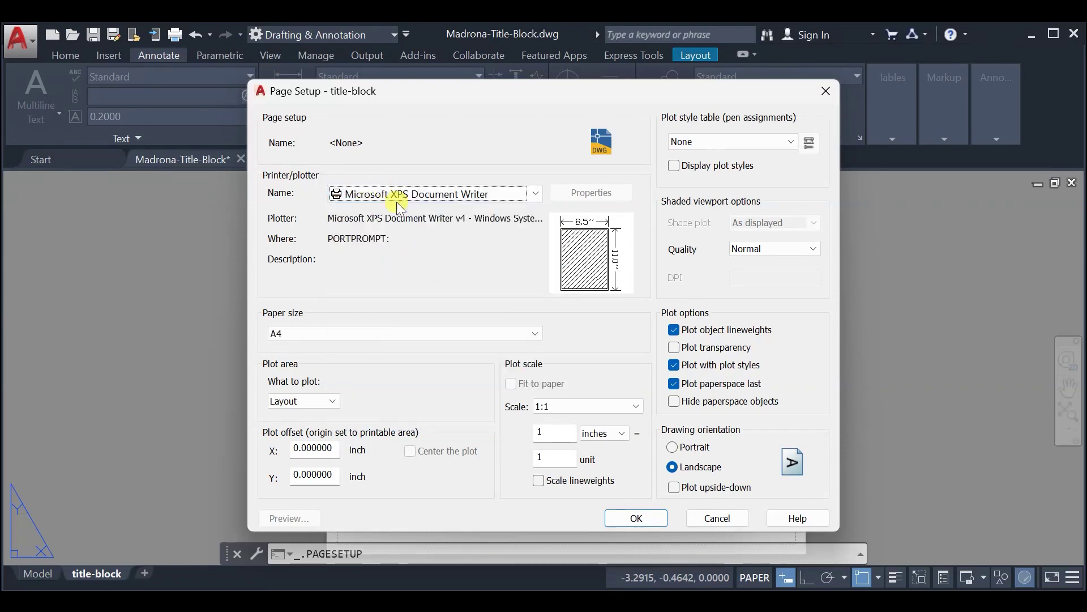
left_click(403, 195)
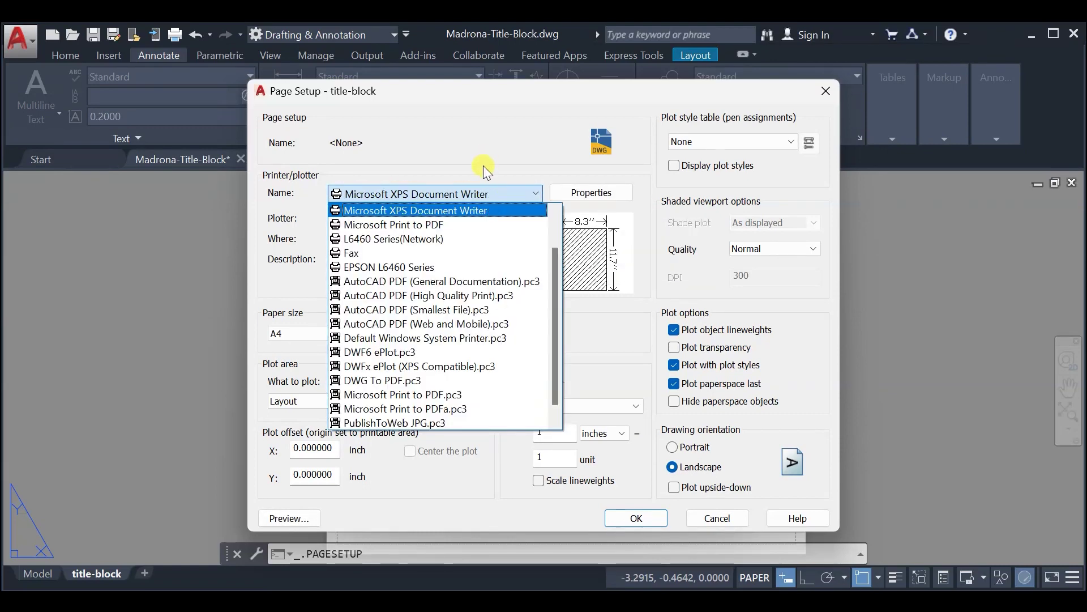
left_click(484, 165)
left_click(509, 192)
left_click(426, 298)
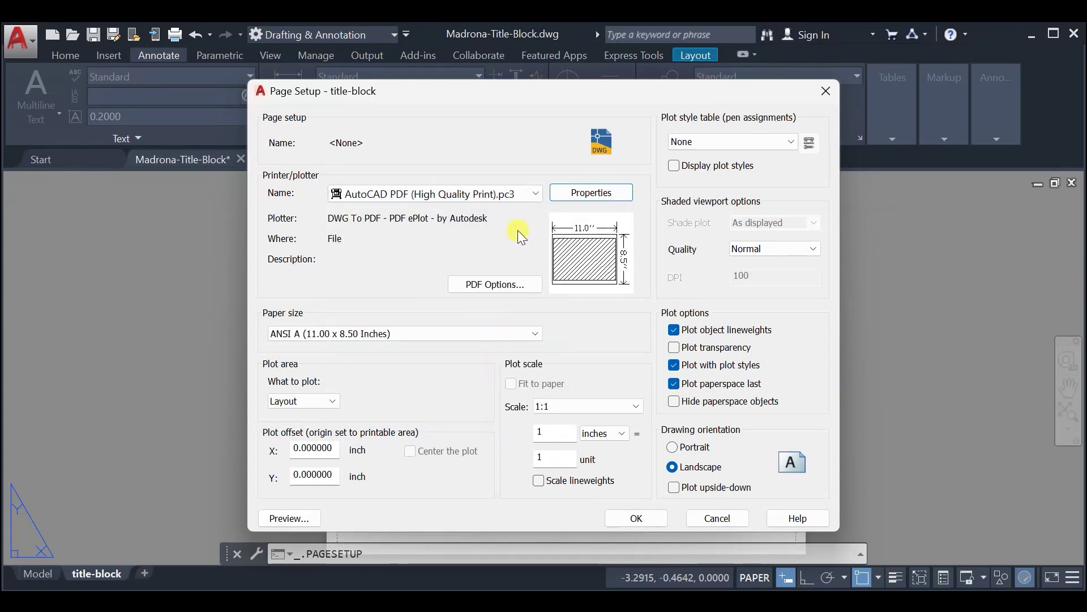
Step: Start a custom paper size from scratch in the plotter's configuration and set its width to 13 inches
left_click(605, 192)
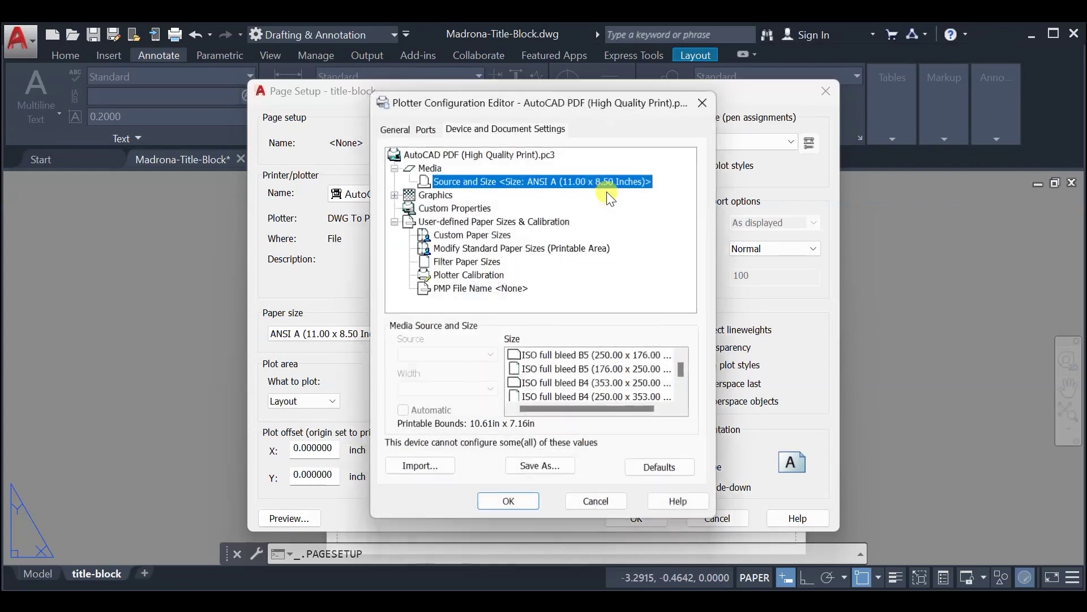
left_click(456, 234)
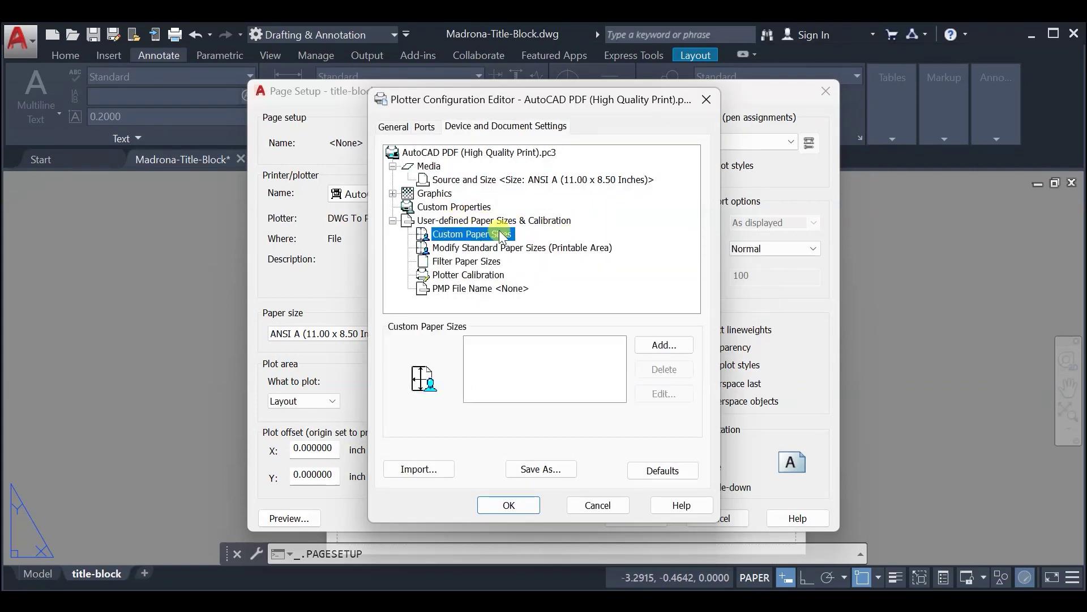
left_click(663, 345)
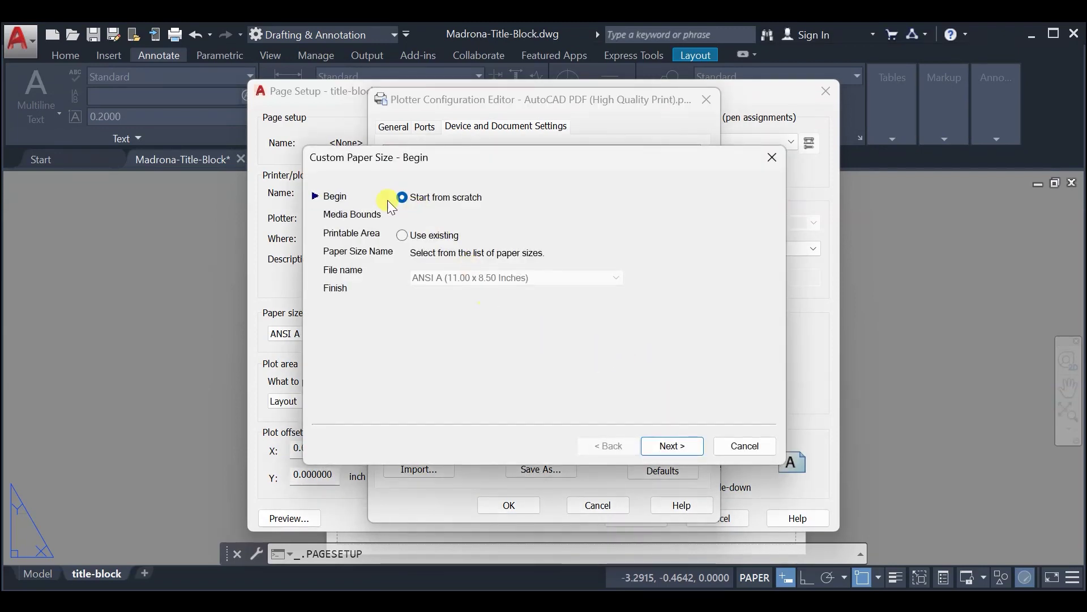
left_click(673, 446)
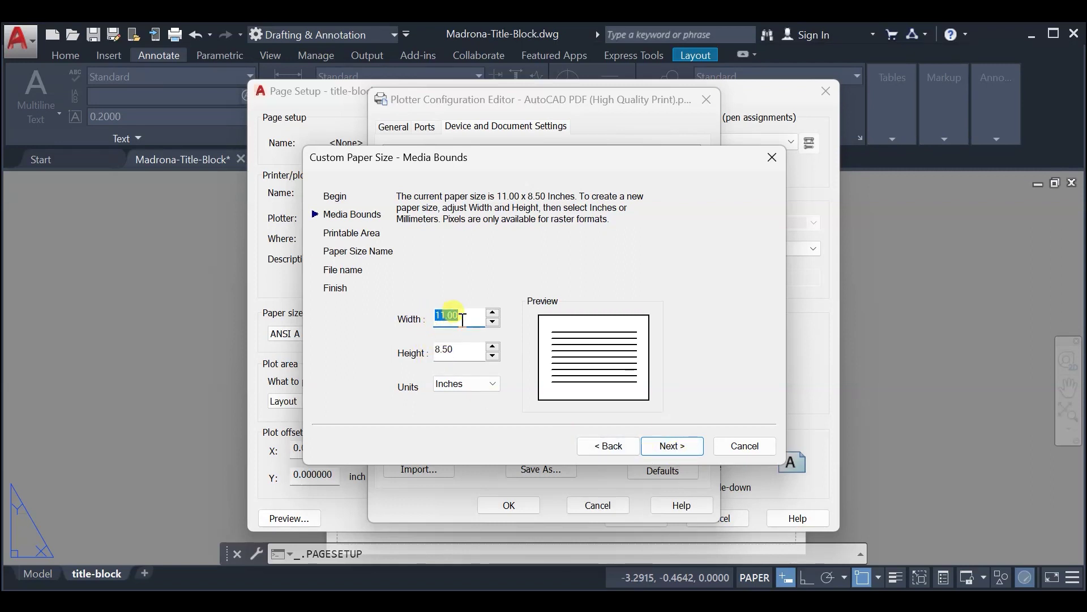
left_click_drag(467, 316, 423, 317)
type("13")
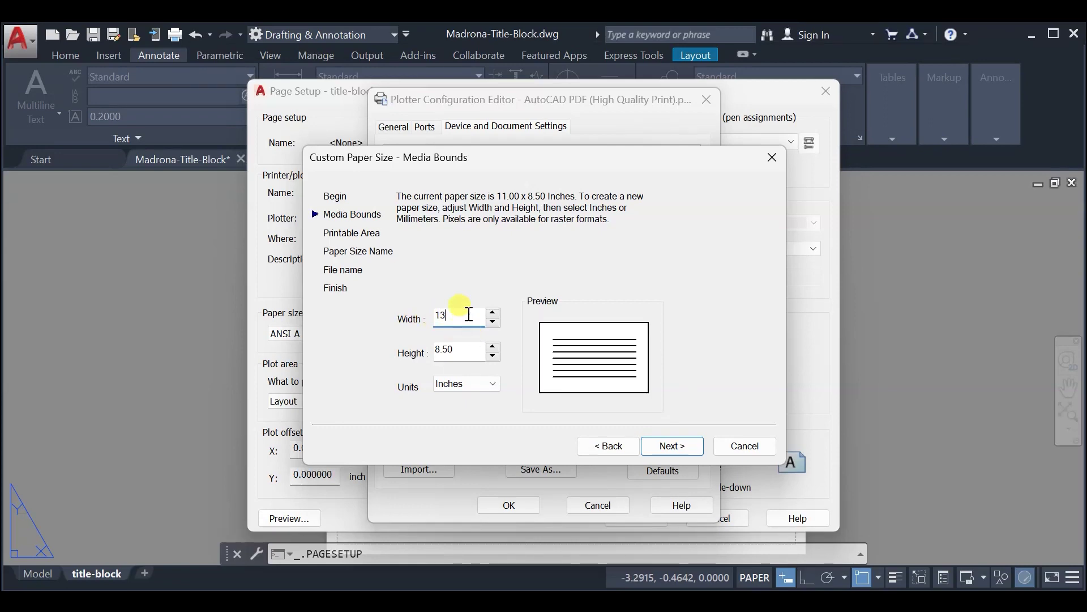
left_click(679, 446)
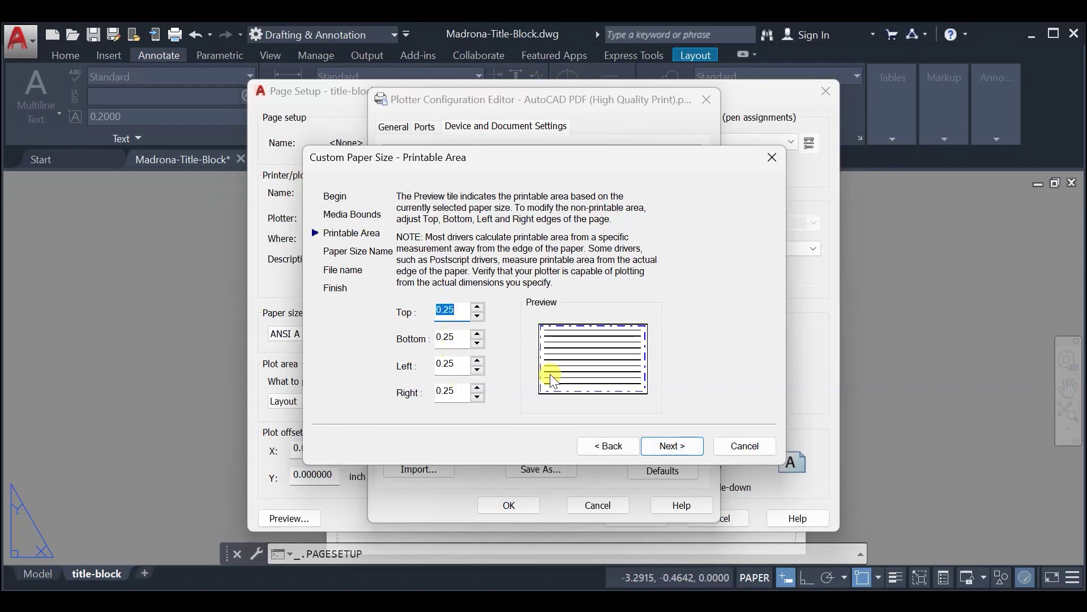
Step: Accept the default printable area and name the custom paper size Long (13.00 x 8.50 Inches)
left_click(683, 446)
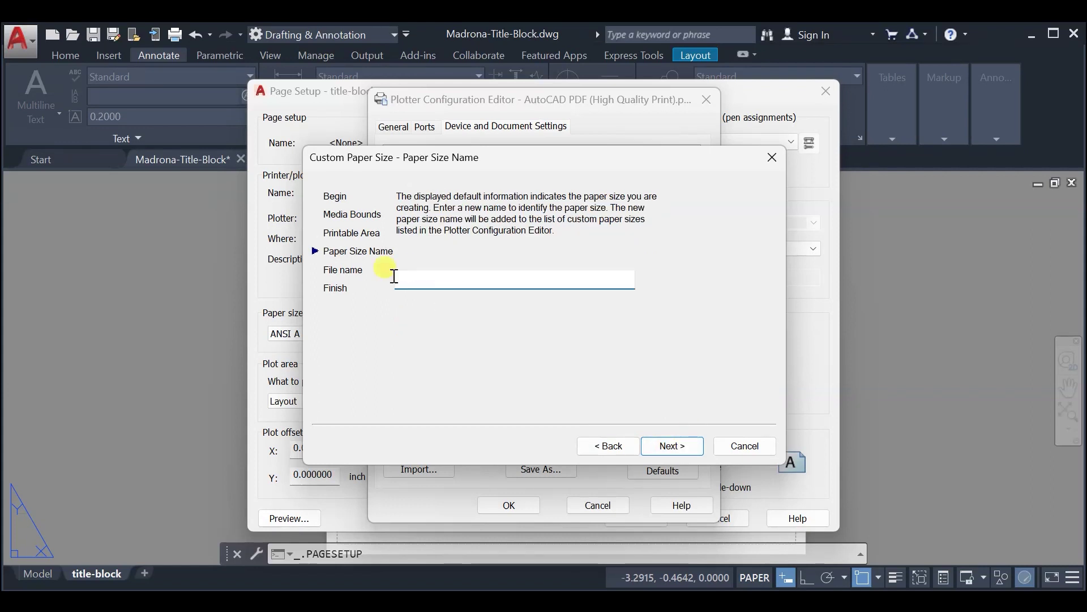
left_click_drag(425, 278, 396, 278)
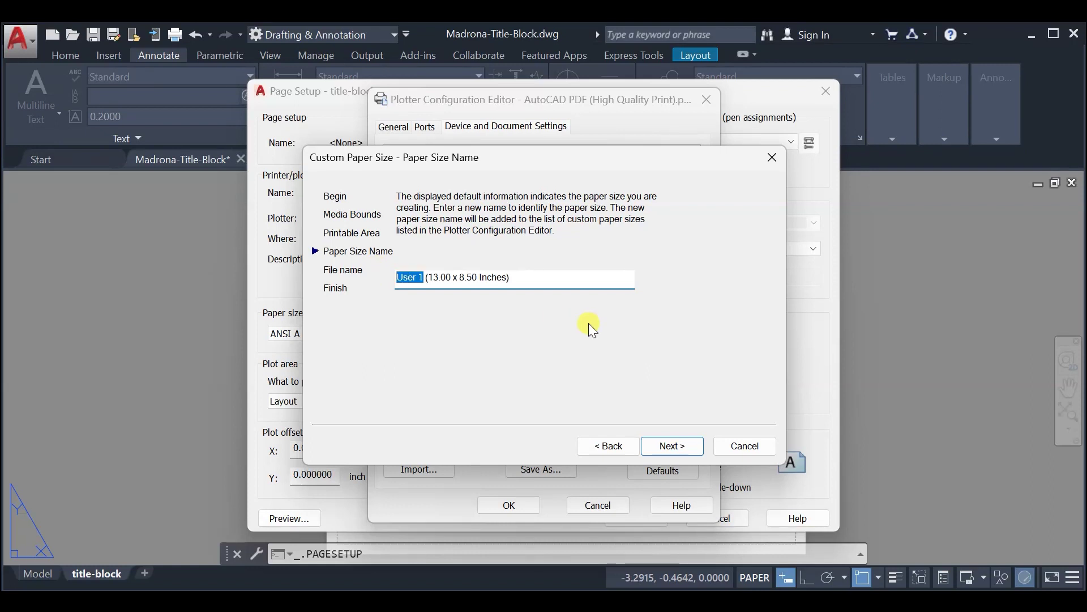
type("Long")
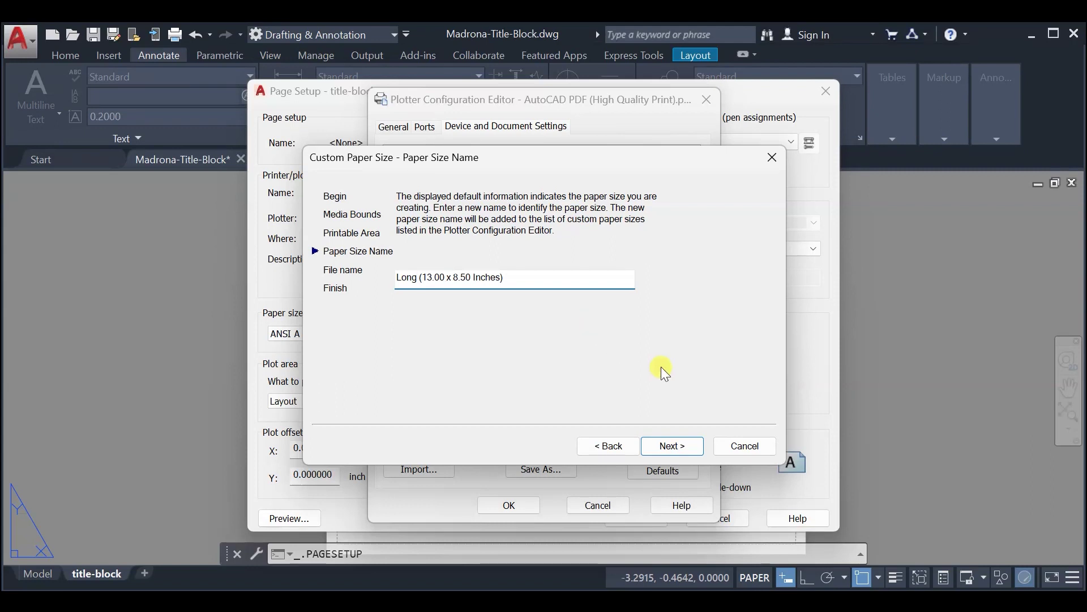
left_click(673, 446)
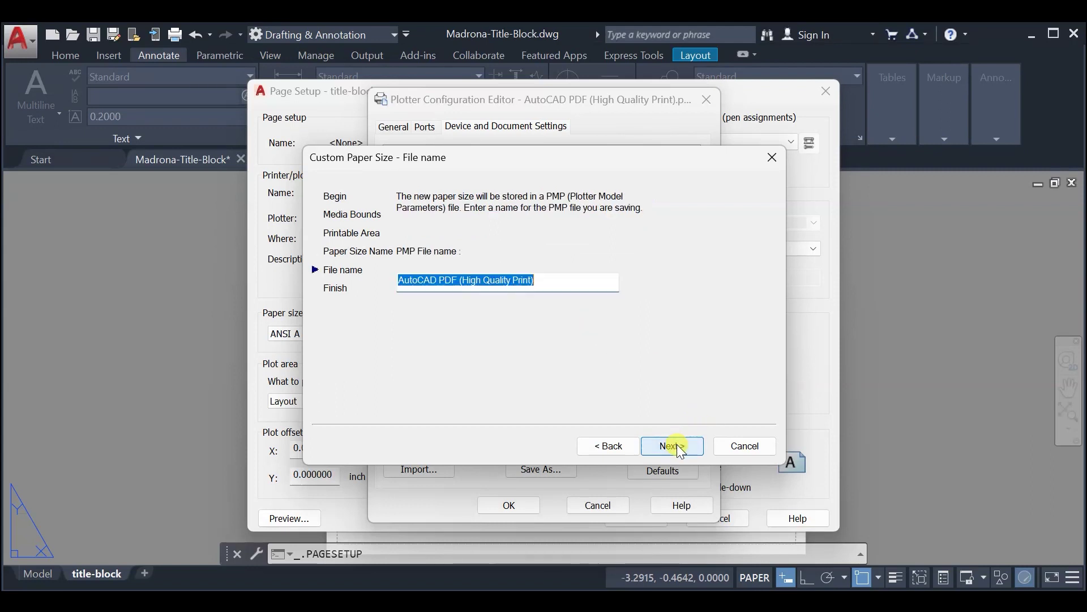
Step: Name the PMP file Long (High Quality Print), then finish the custom paper size and accept the plotter configuration
left_click(677, 447)
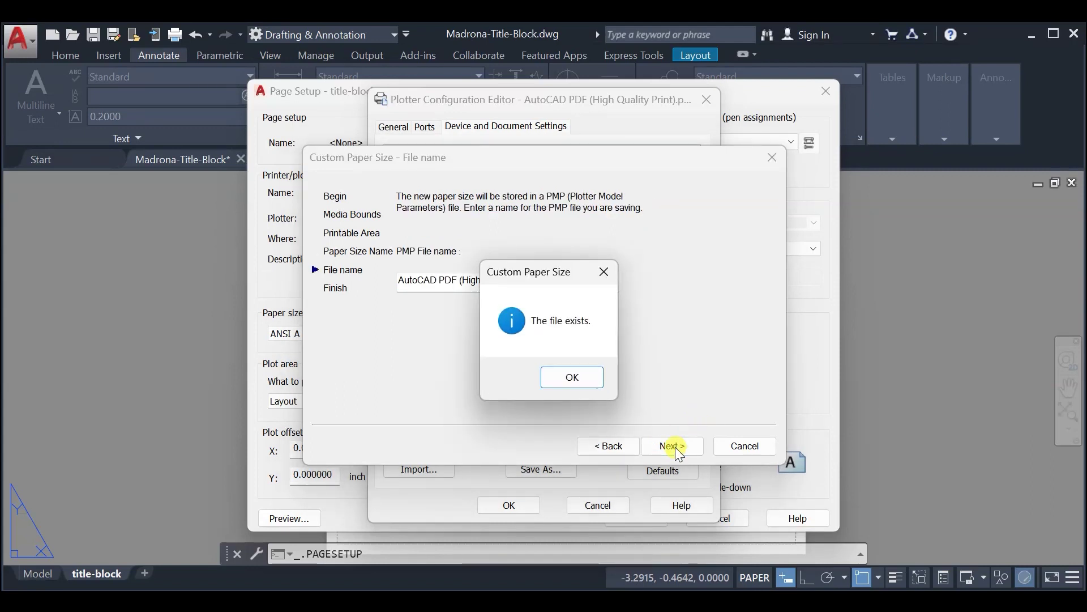
left_click(569, 372)
left_click(444, 283)
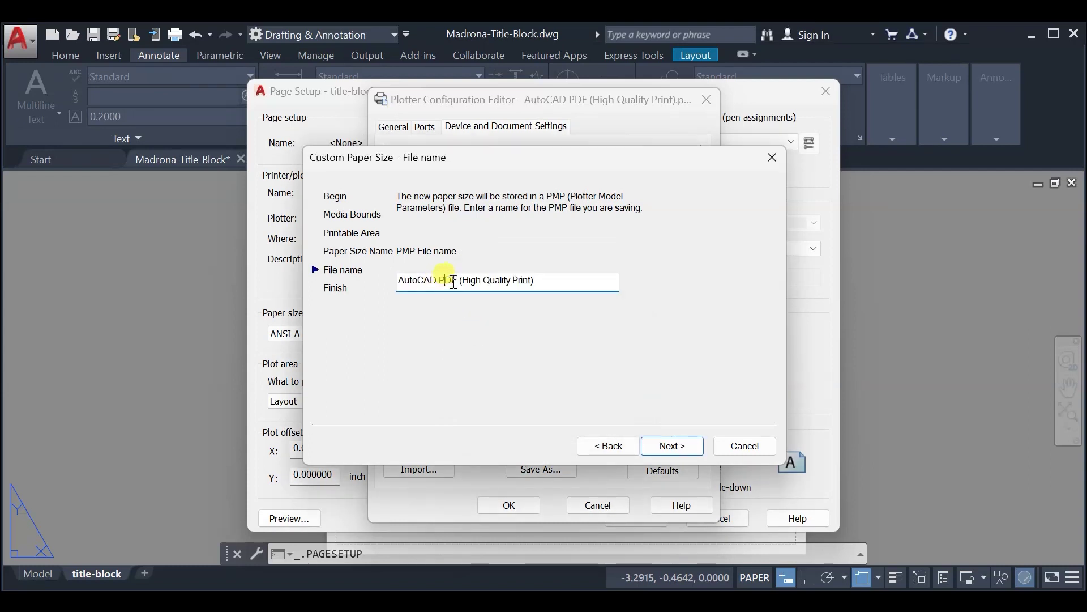
left_click_drag(453, 282, 391, 281)
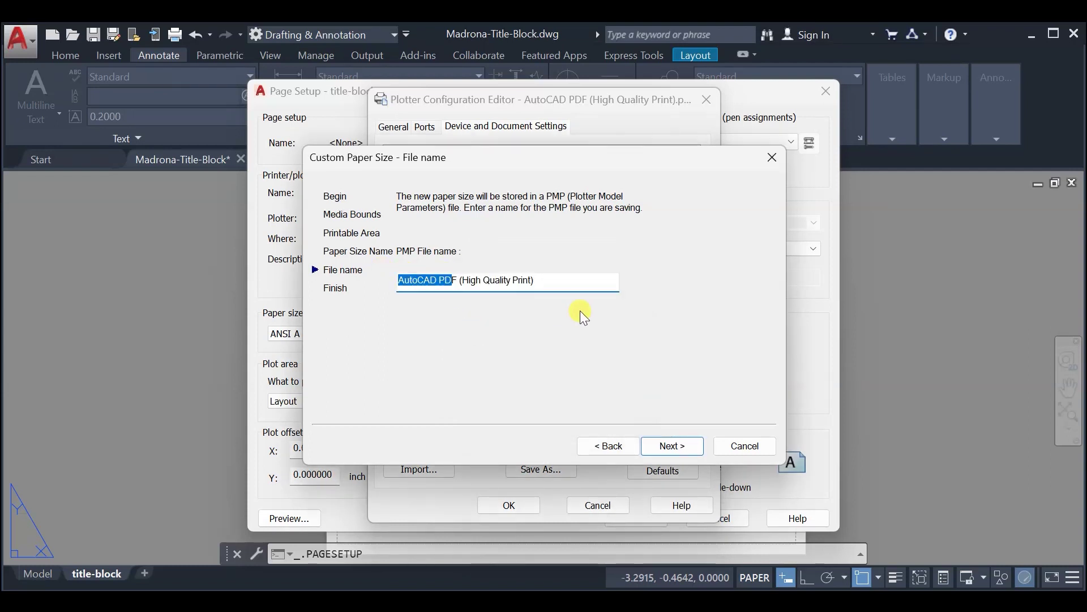
type("Long")
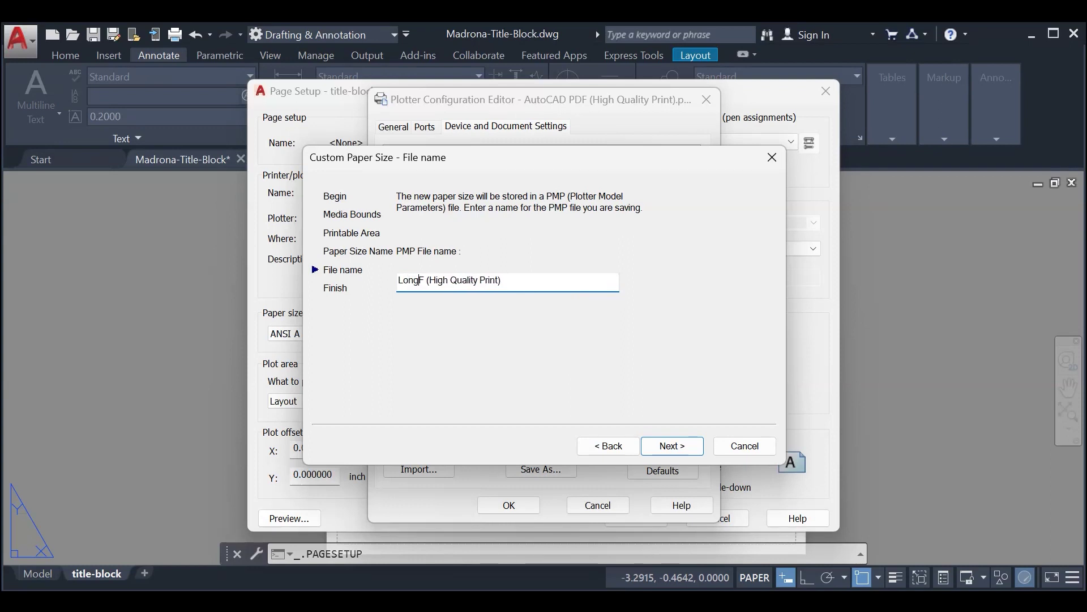
key("BackSpace")
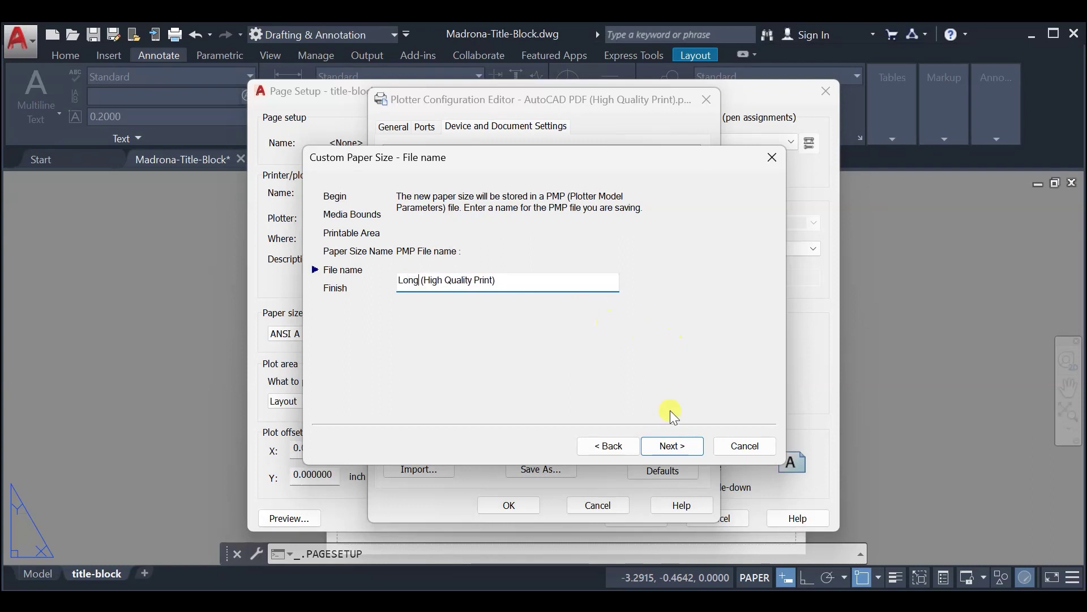
left_click(672, 446)
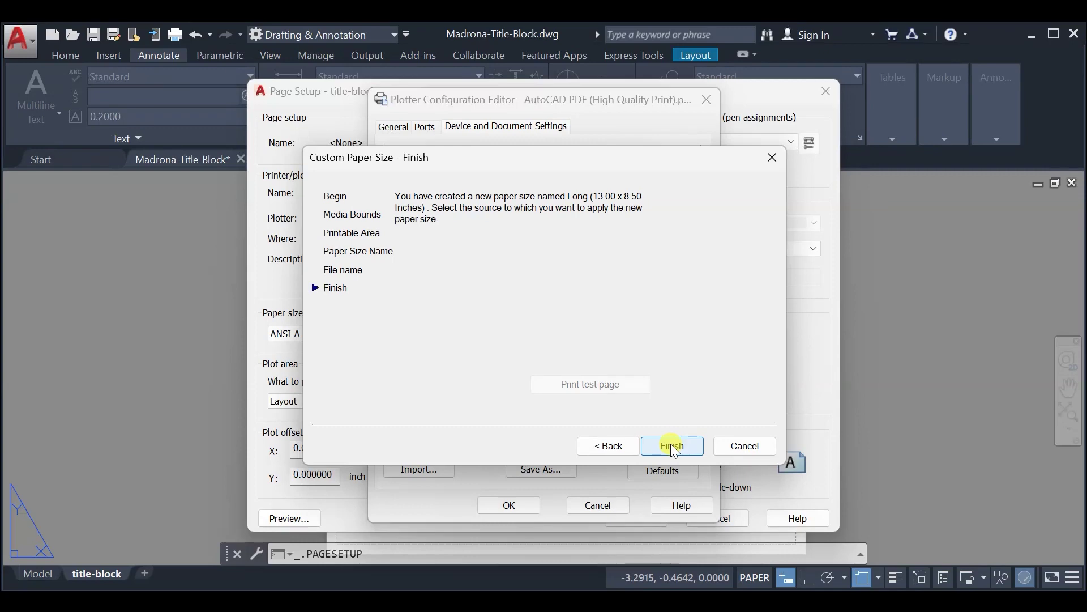
left_click(672, 446)
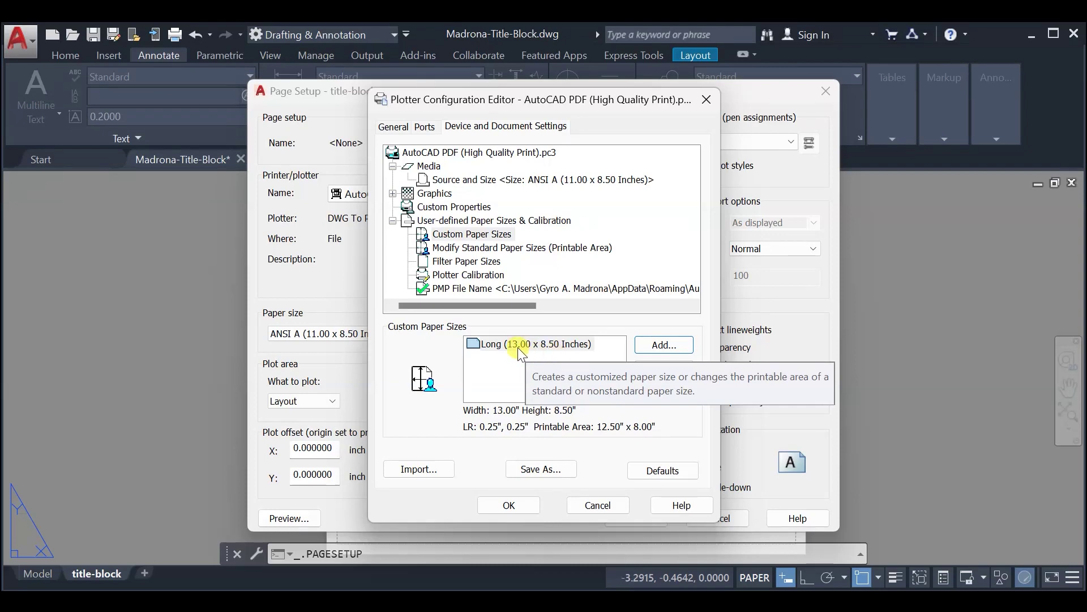
left_click(515, 505)
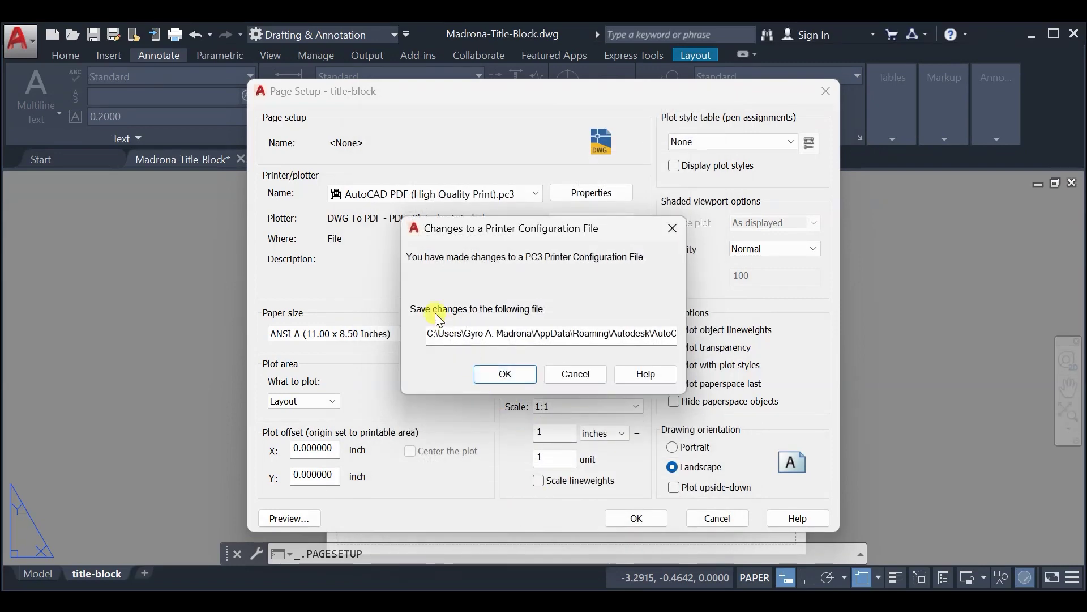
Step: Save the plotter configuration changes, set the layout's paper size to Long (13.00 x 8.50 Inches), and finish the page setup
left_click(506, 375)
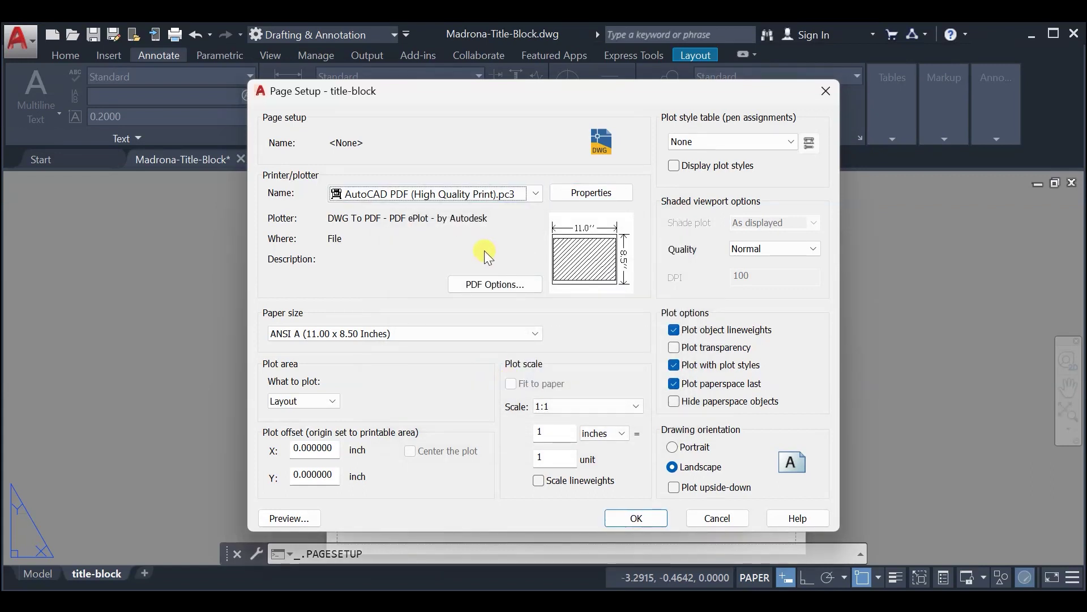
left_click(472, 338)
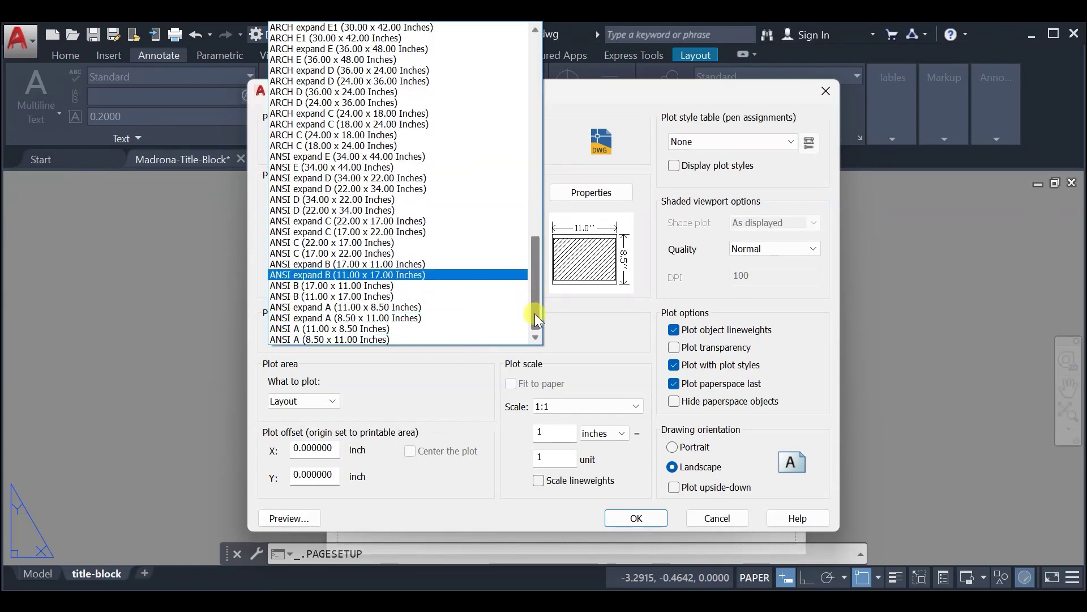
left_click_drag(534, 314, 549, 62)
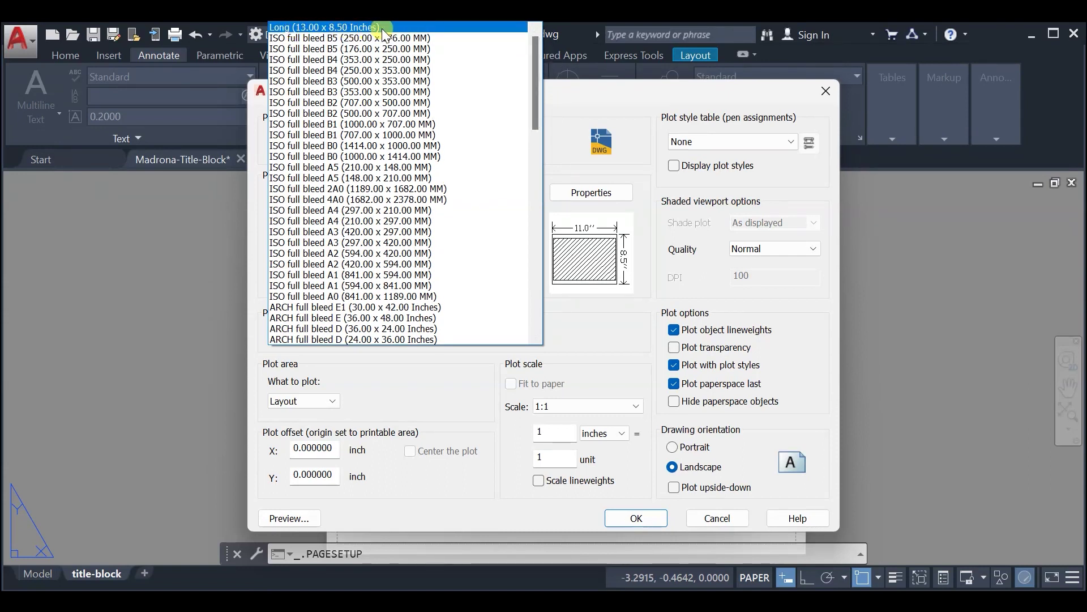
left_click(452, 28)
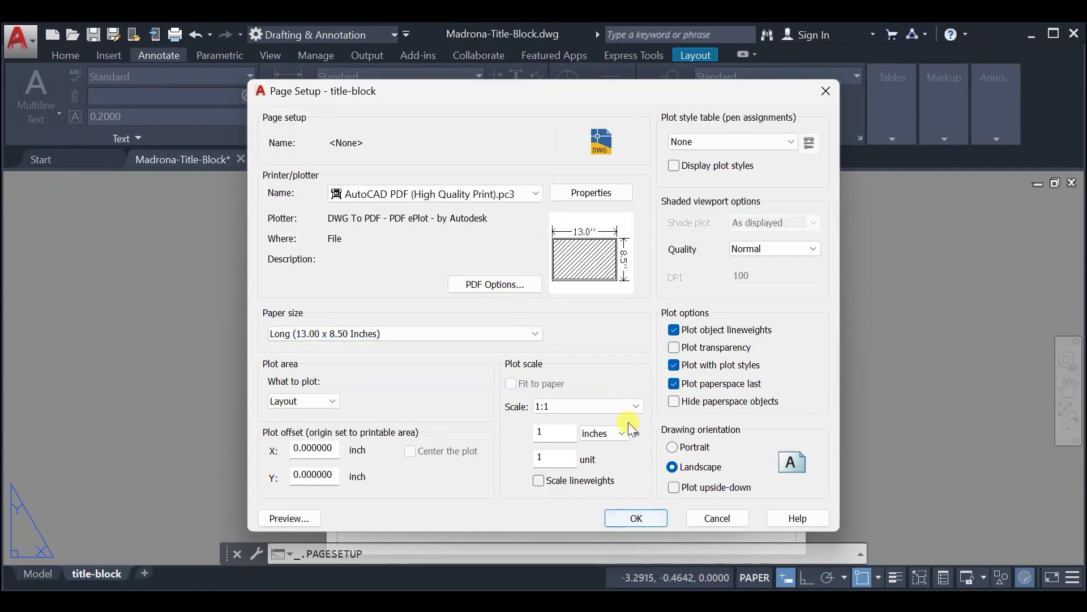
left_click(643, 518)
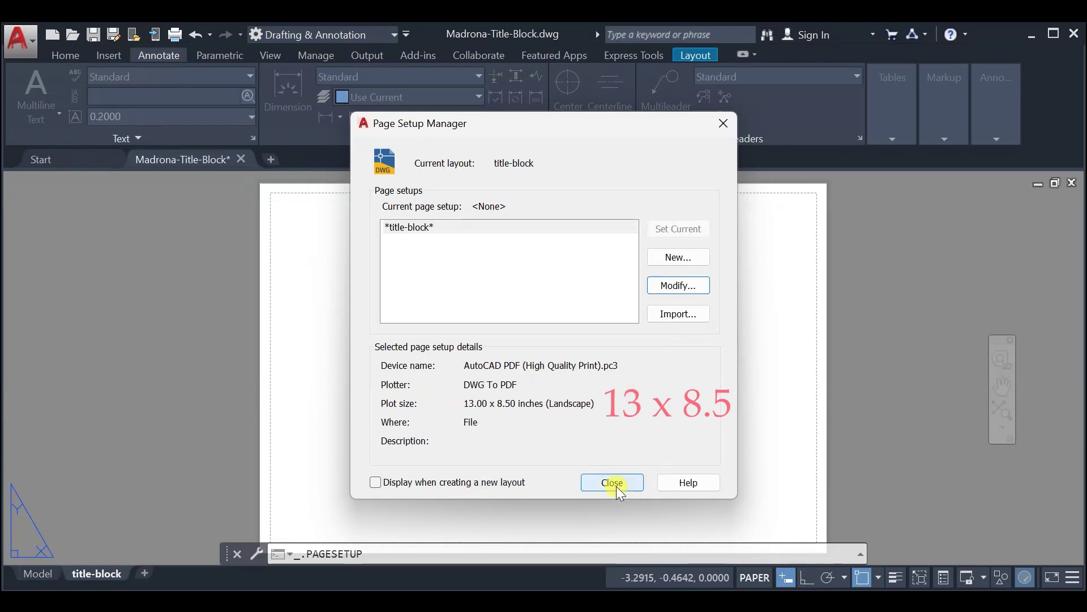
left_click(614, 483)
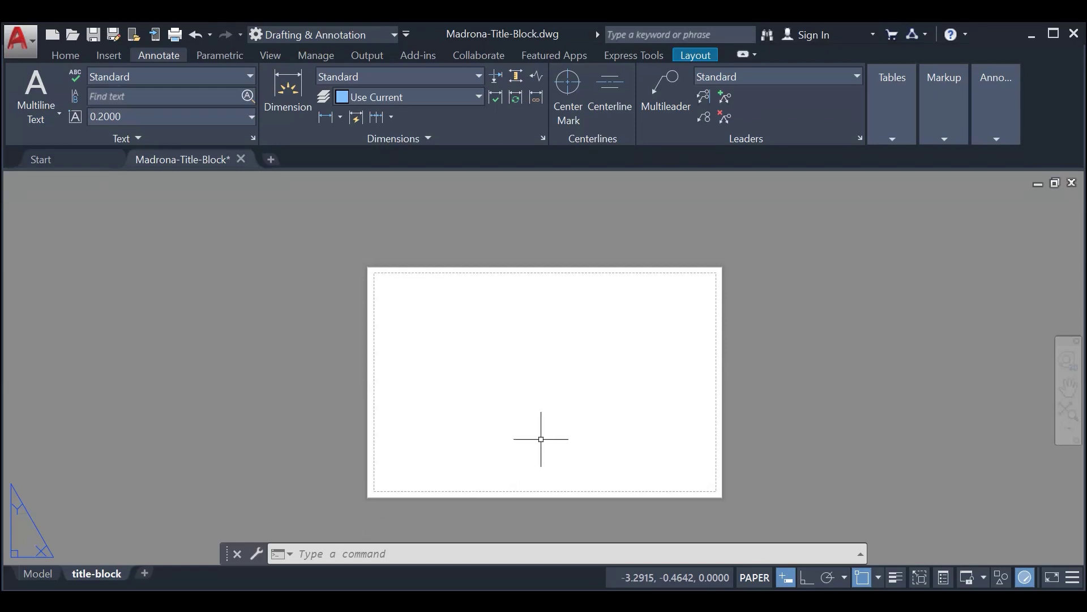
Step: In model space, make layer 0 current and turn off the gline and dim layers
left_click(37, 575)
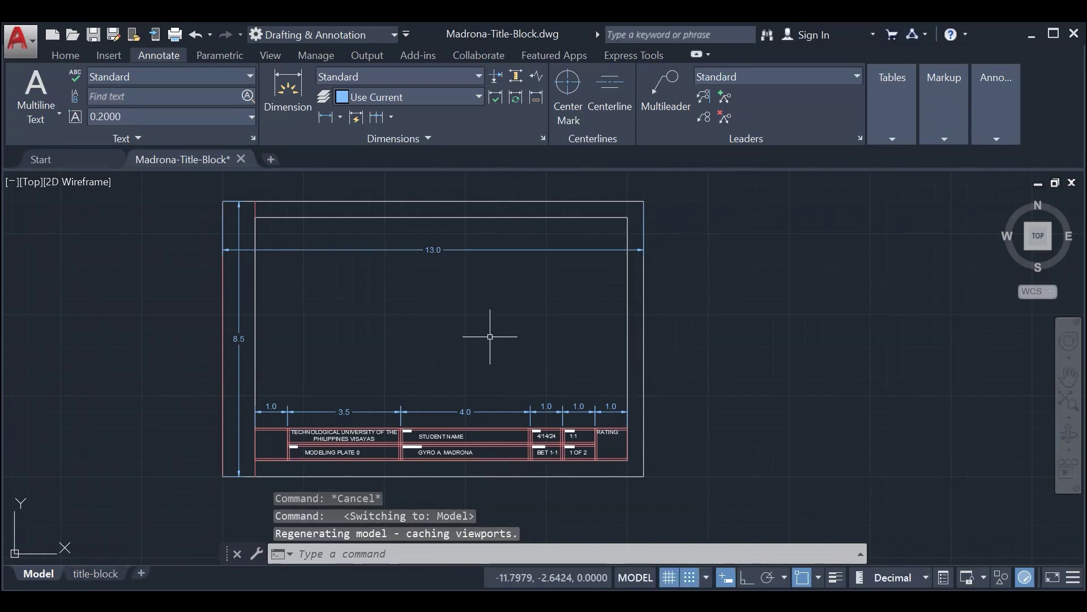
left_click(74, 57)
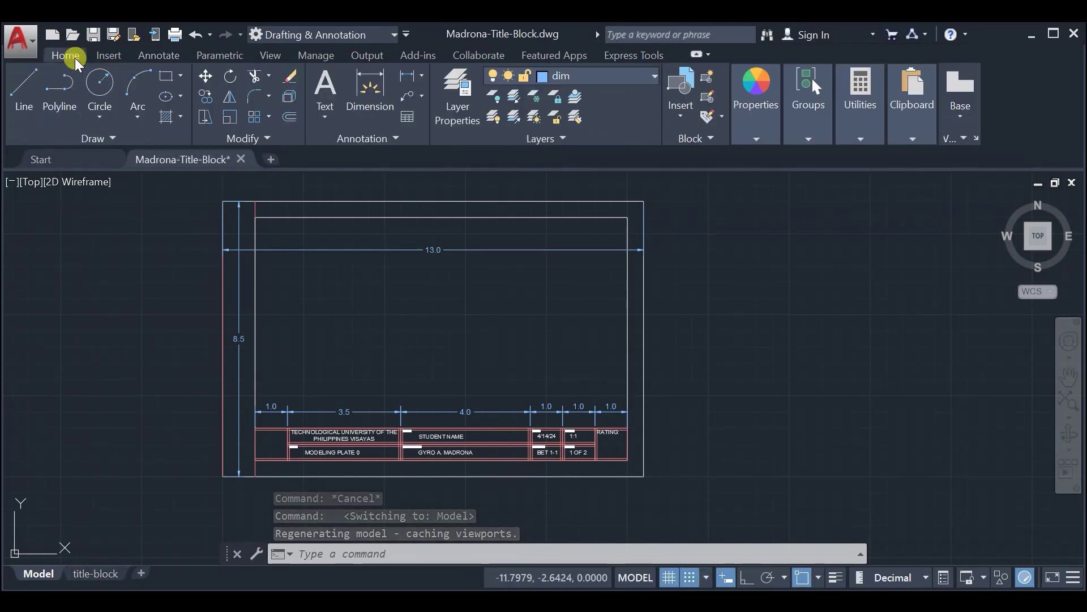
left_click(628, 80)
left_click(579, 100)
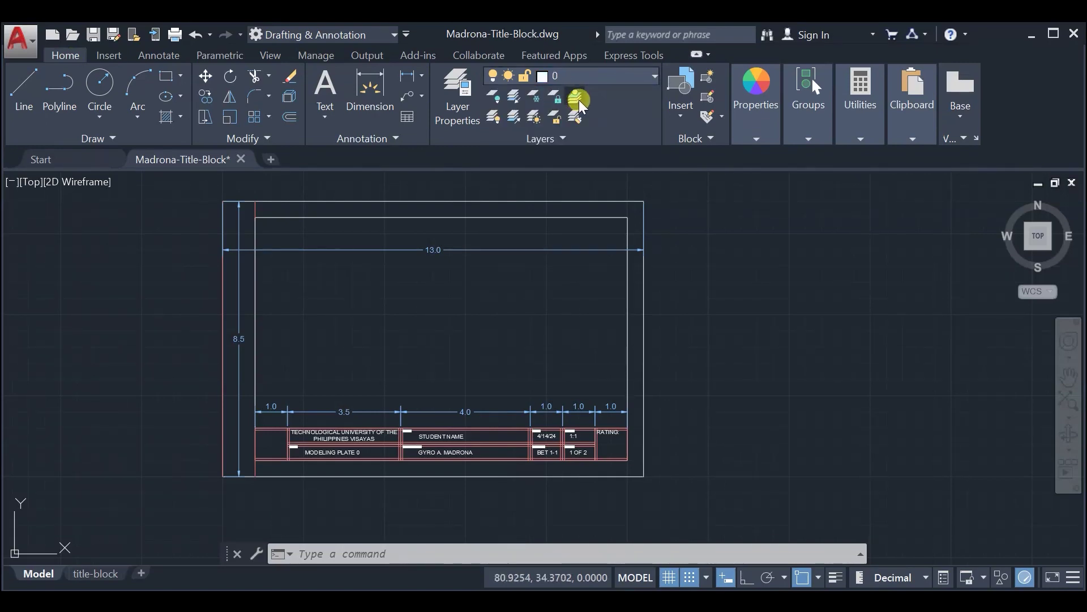
left_click(647, 82)
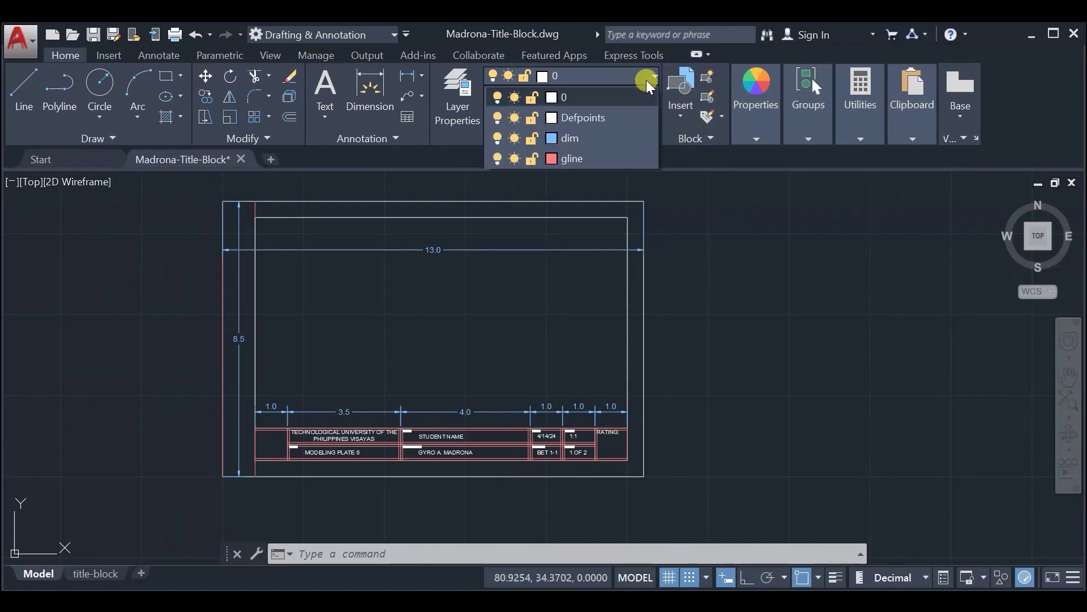
left_click(497, 158)
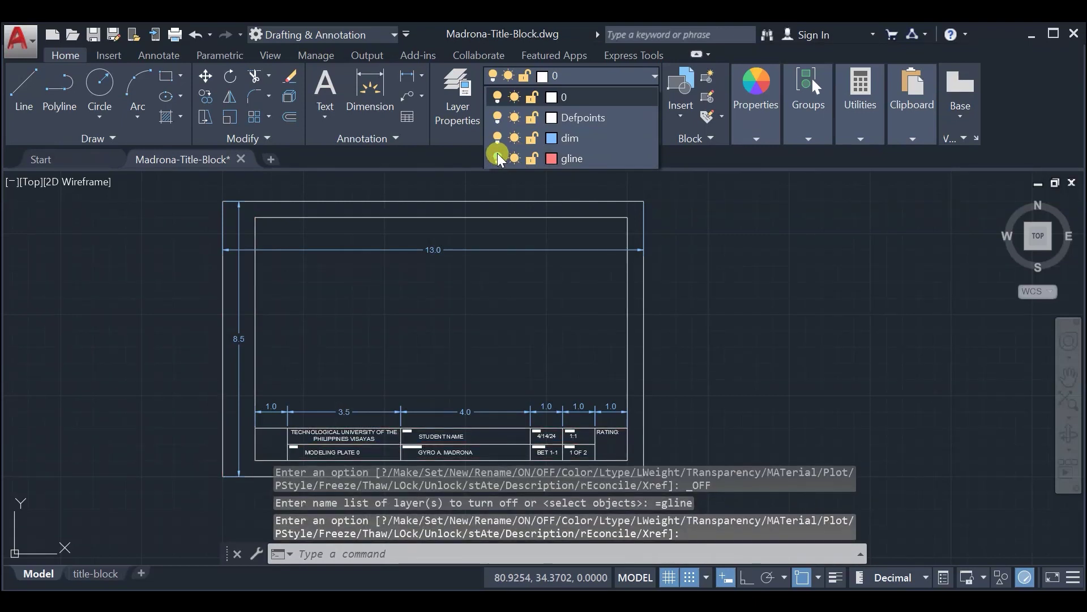
left_click(497, 137)
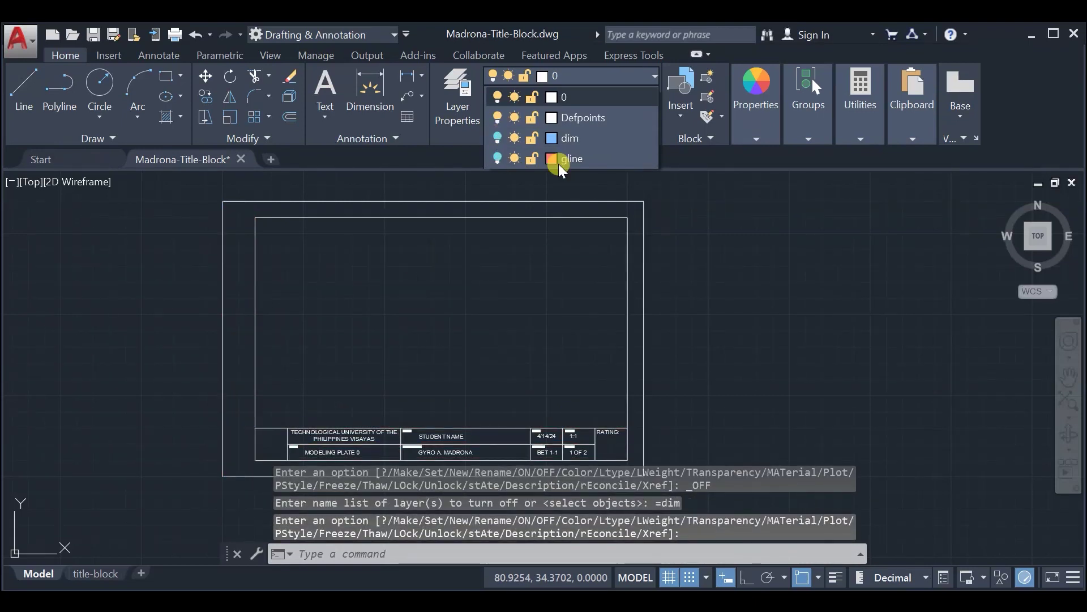
left_click(738, 313)
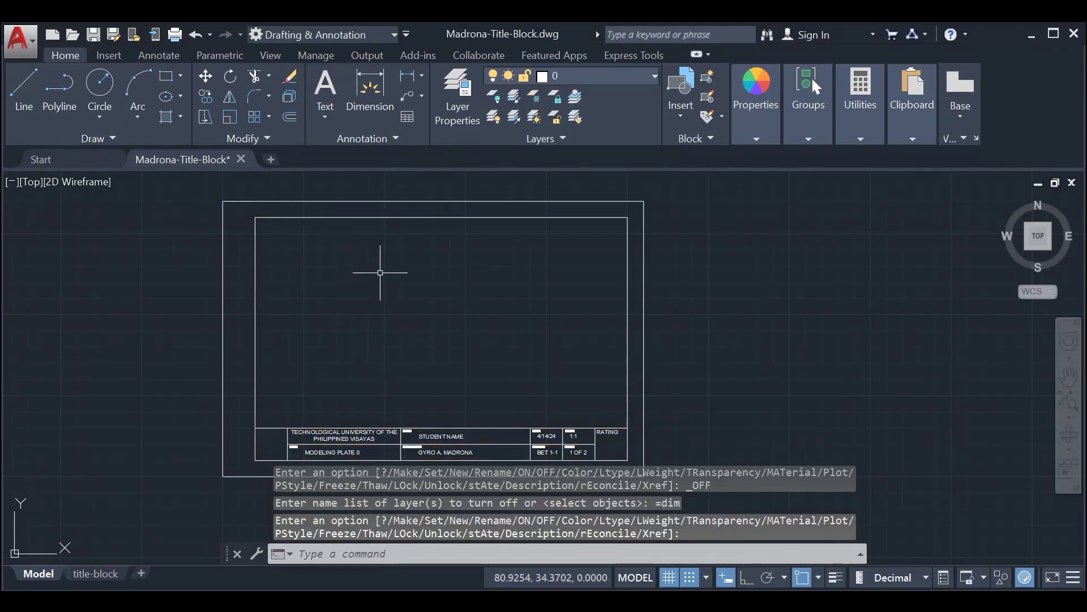
scroll(380, 272, "up", 4)
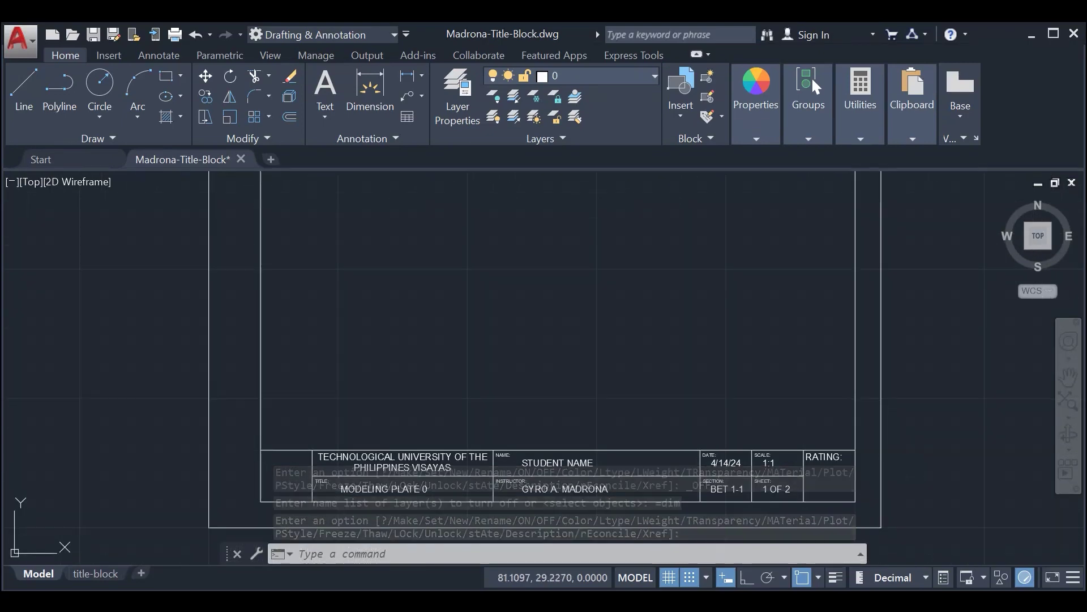
scroll(498, 317, "down", 2)
left_click(294, 187)
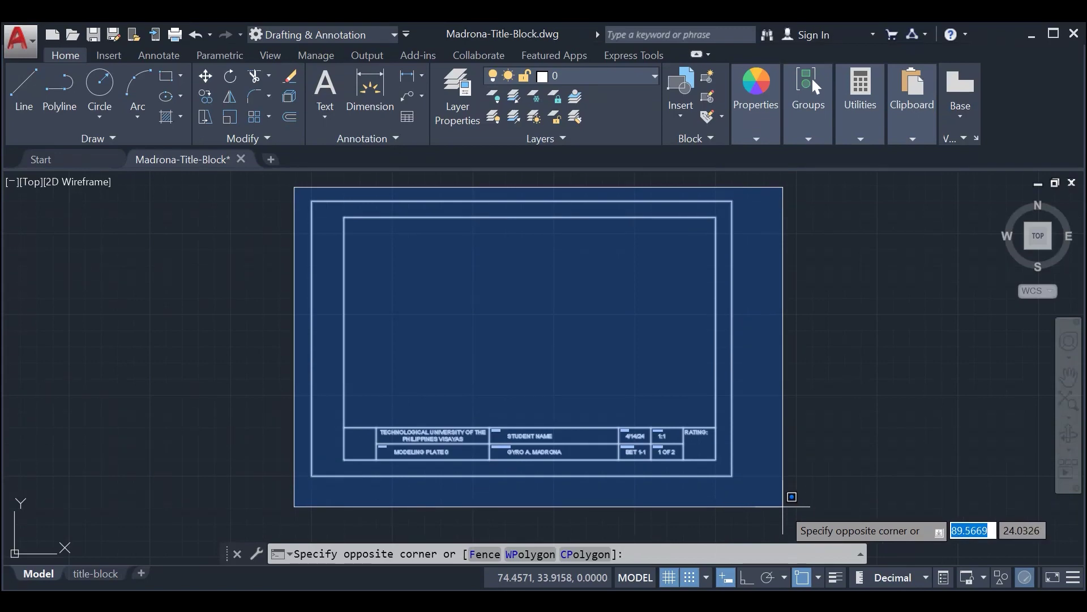
left_click(784, 498)
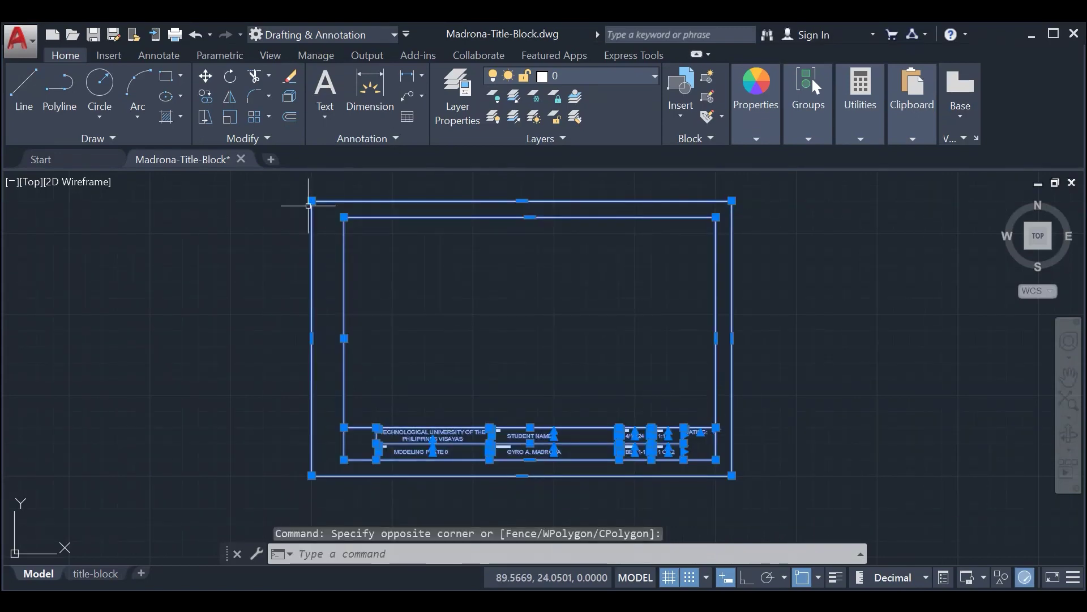
key("Escape")
left_click(284, 192)
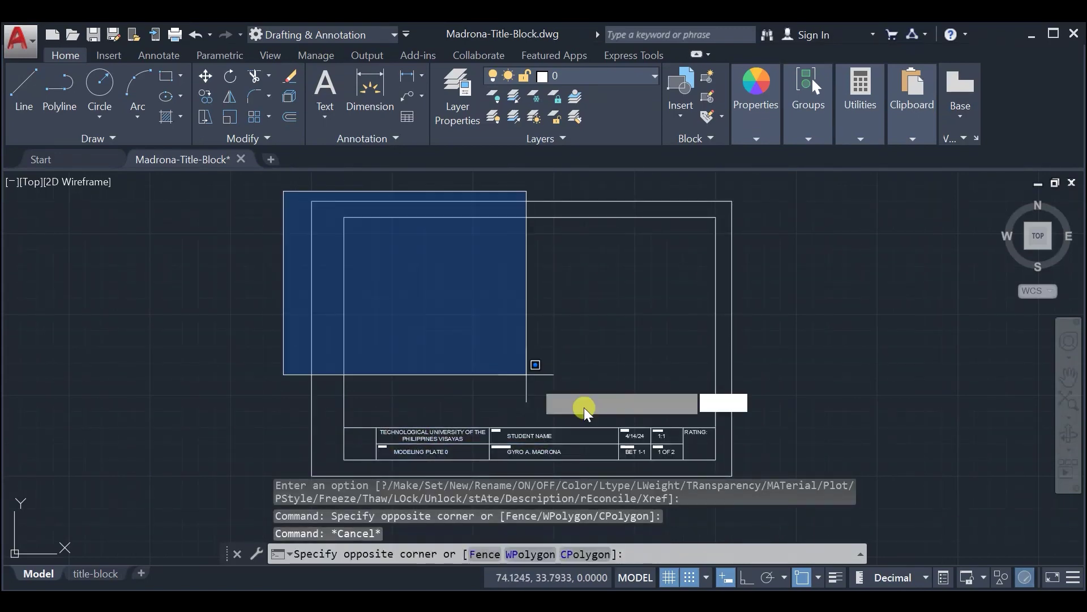
key("Escape")
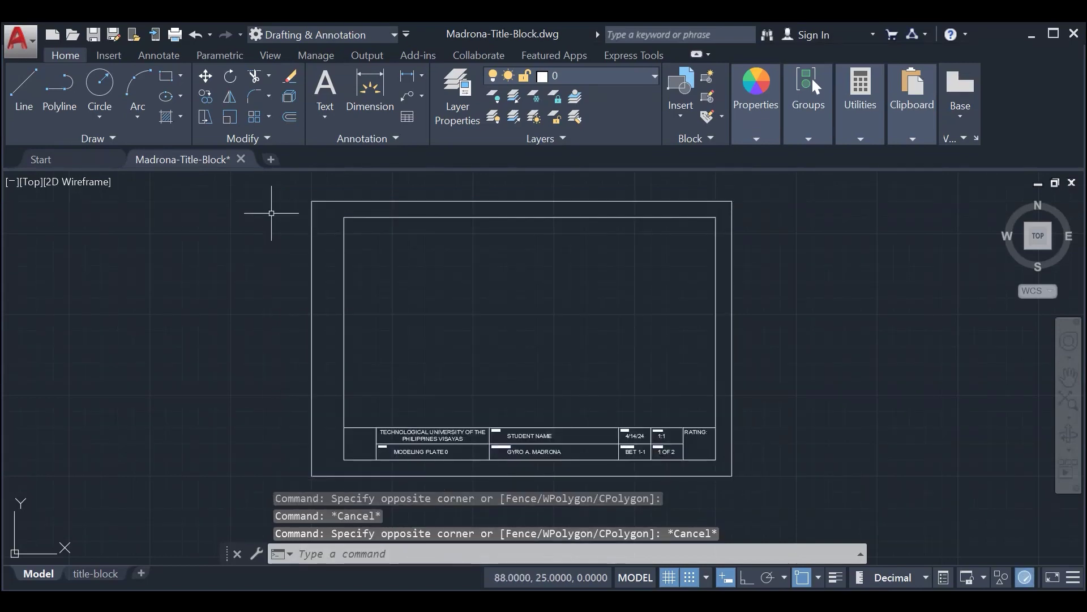
mouse_move(277, 191)
left_mouse_down()
mouse_move(583, 388)
mouse_move(498, 393)
mouse_move(489, 422)
mouse_move(661, 450)
mouse_move(638, 451)
left_mouse_up()
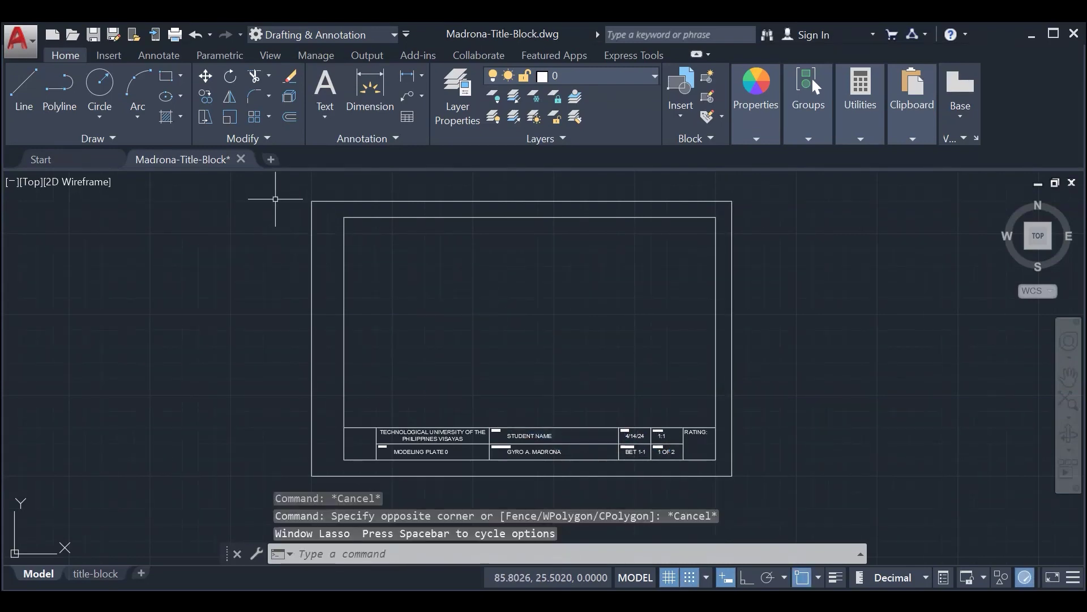
Step: Copy the entire title block drawing, including both border rectangles and all text, to the clipboard
left_click(284, 188)
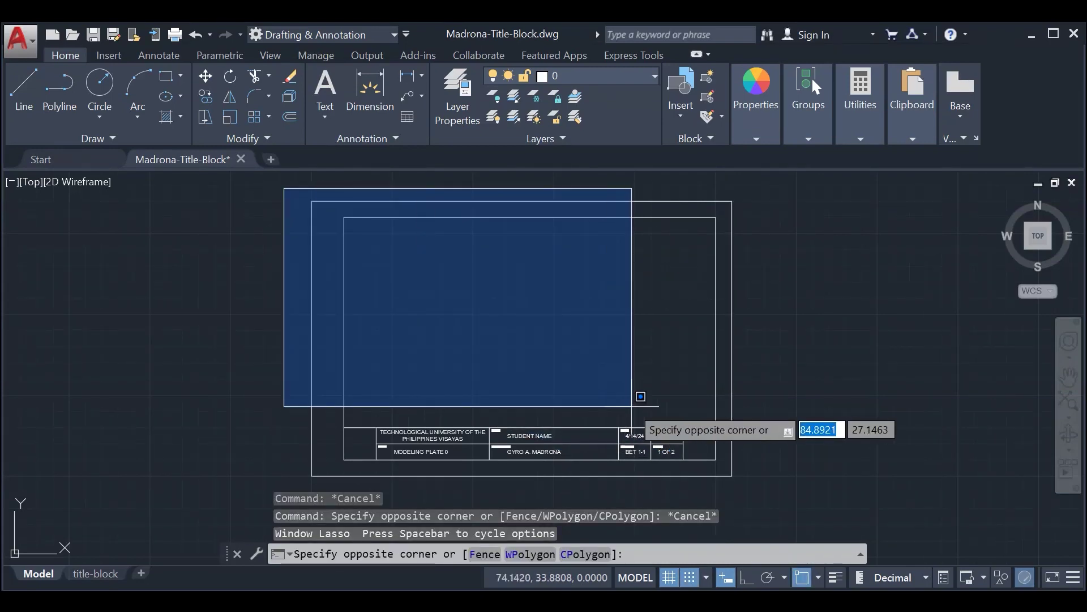
left_click(752, 485)
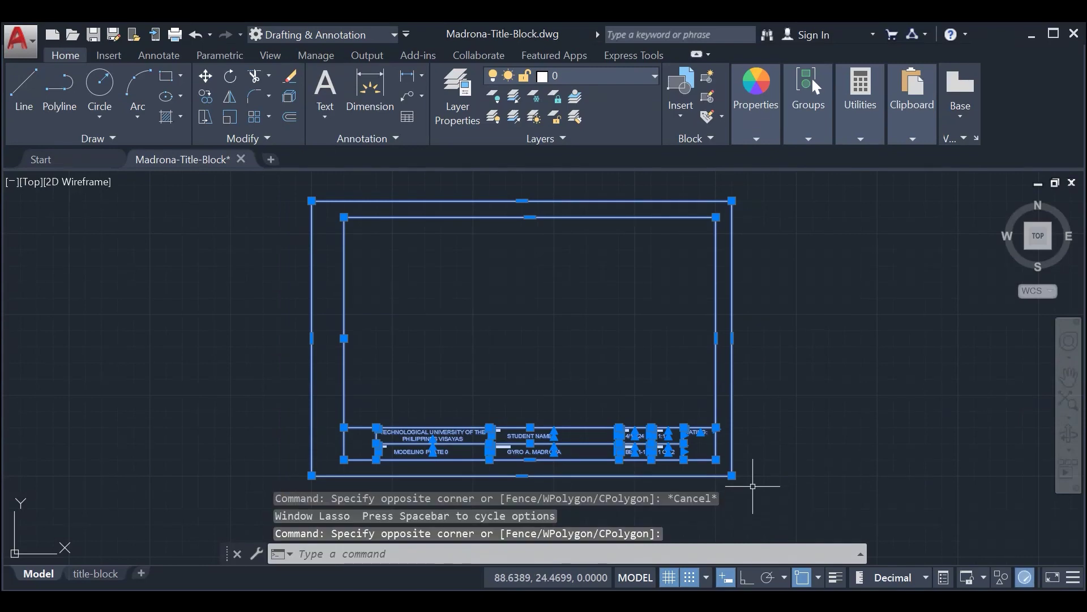
key("ctrl+c")
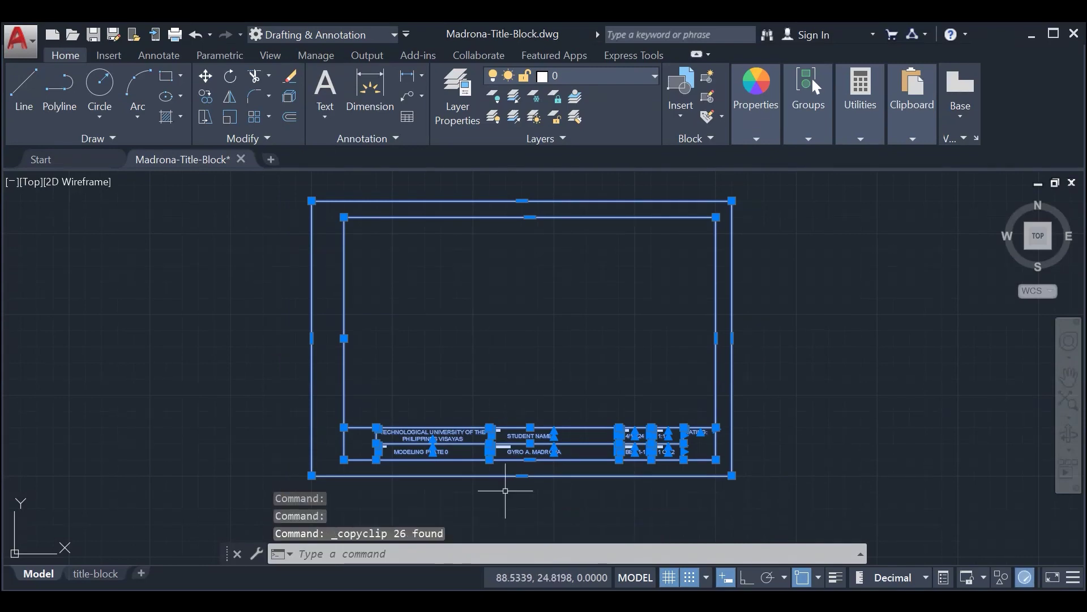
Step: Paste the title block onto the title-block layout with its lower-left corner on the sheet's lower-left corner at -0.2500, -0.2500
left_click(111, 576)
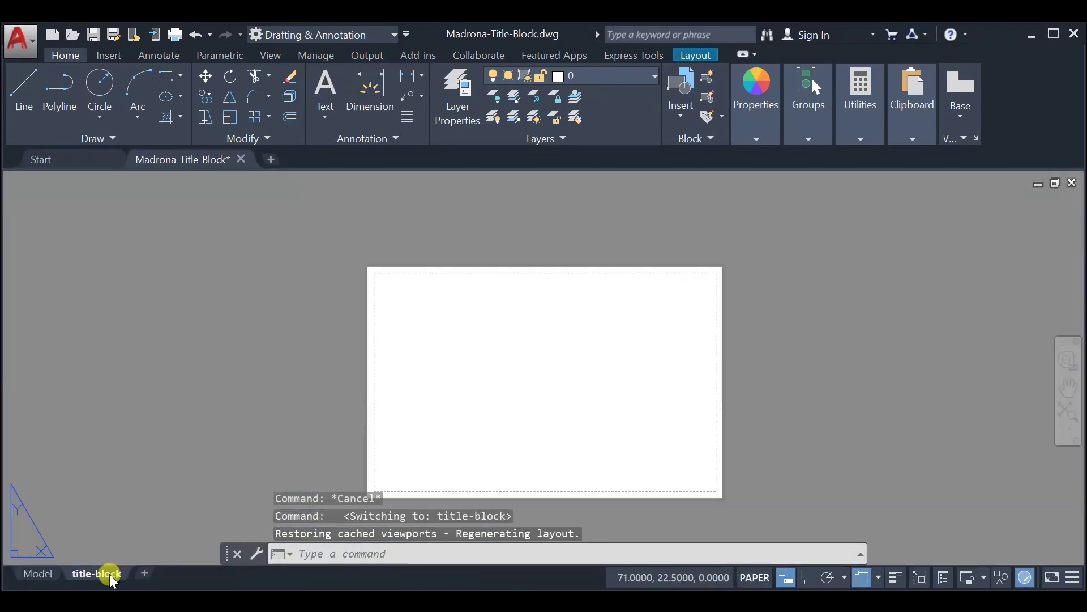
middle_click_drag(559, 407, 563, 397)
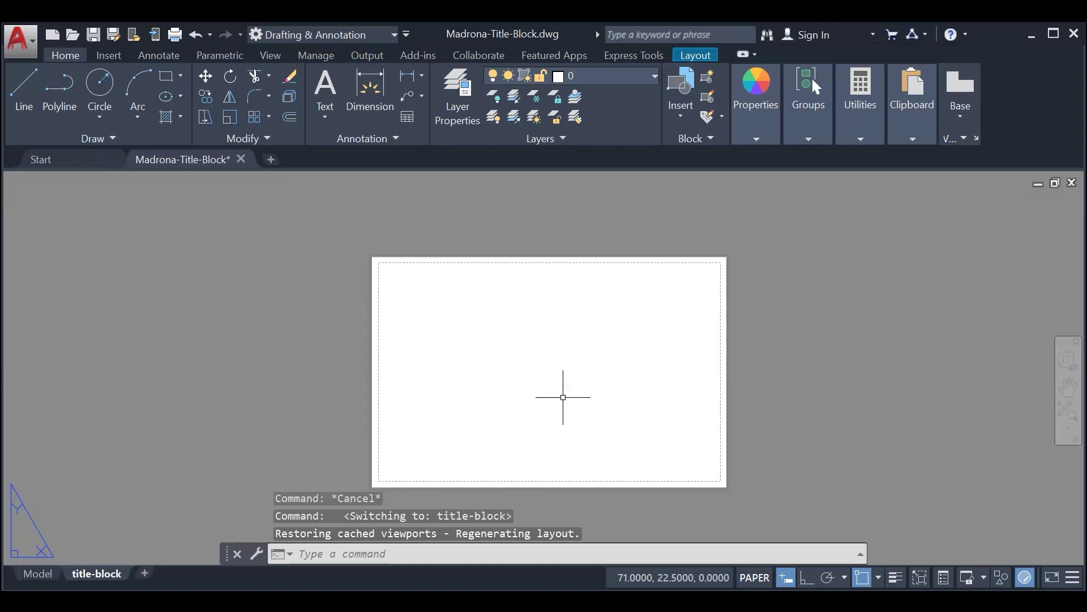
key("ctrl+v")
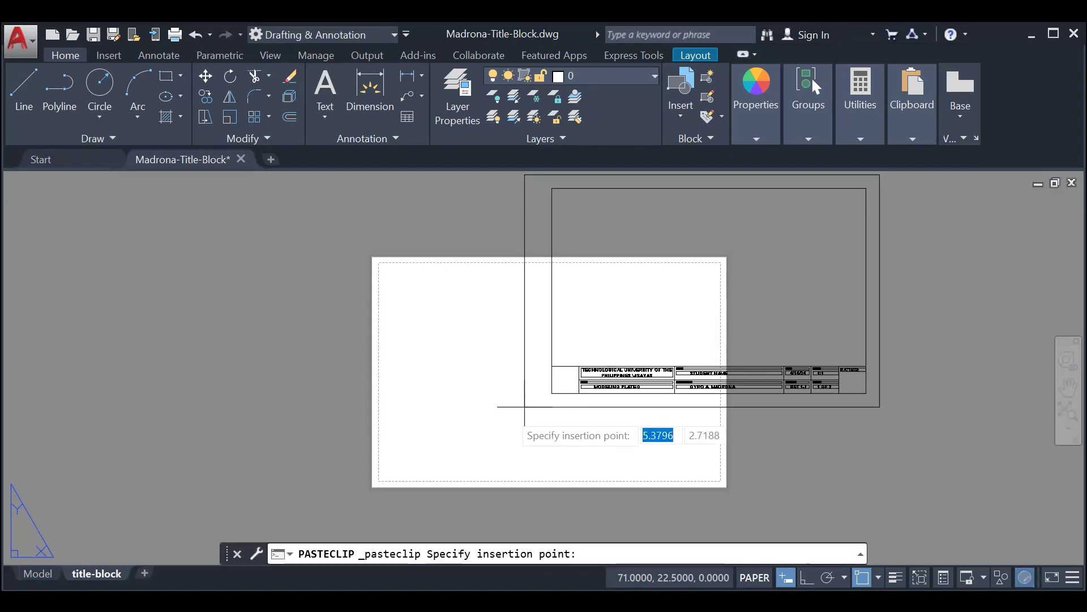
scroll(410, 464, "up", 2)
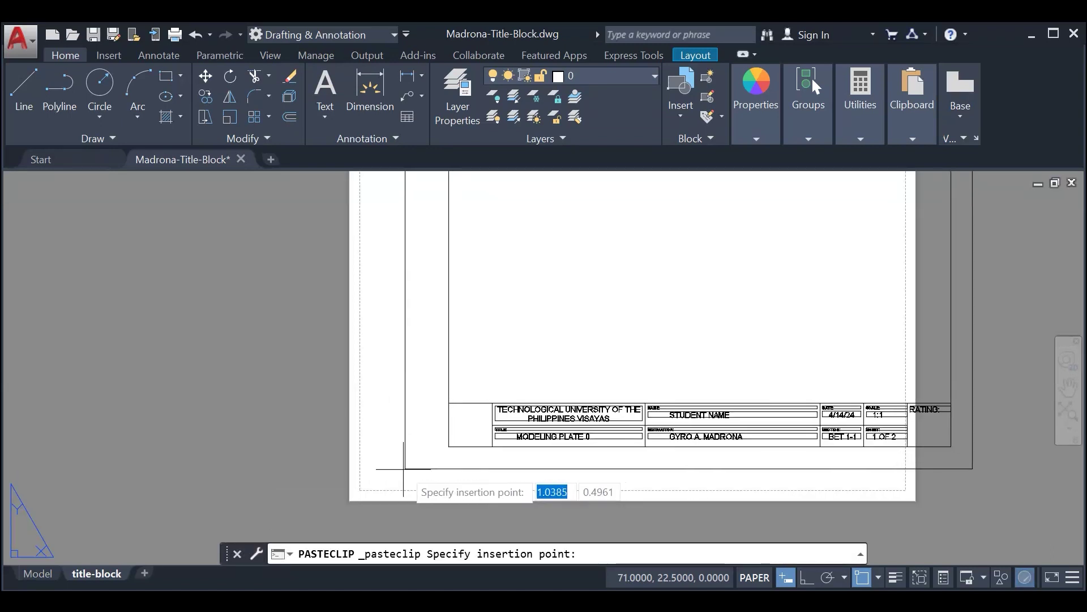
middle_click_drag(413, 461, 445, 445)
scroll(445, 446, "up", 5)
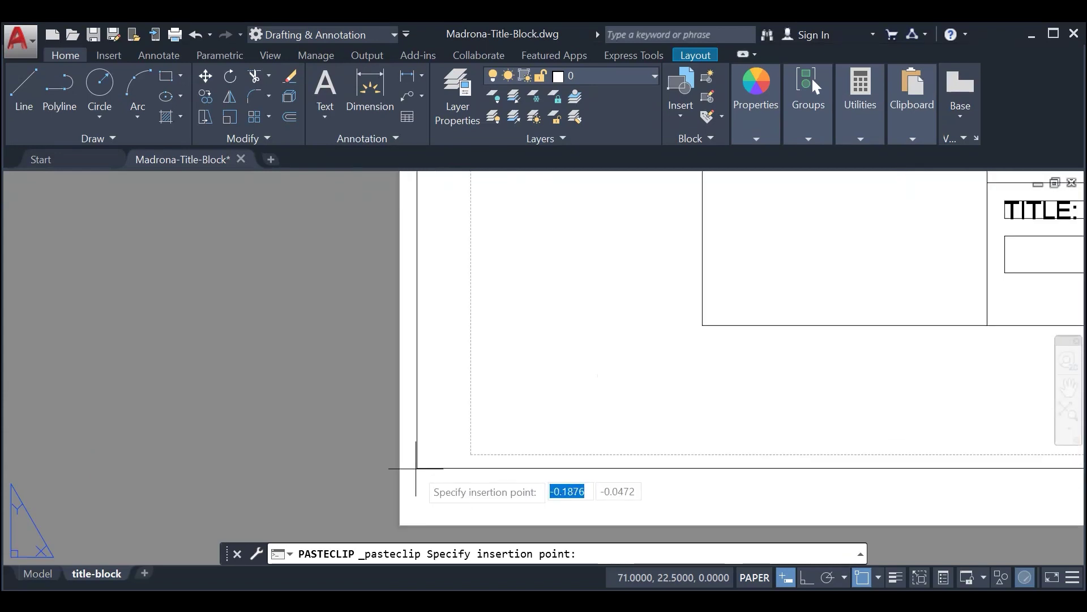
scroll(459, 442, "up", 4)
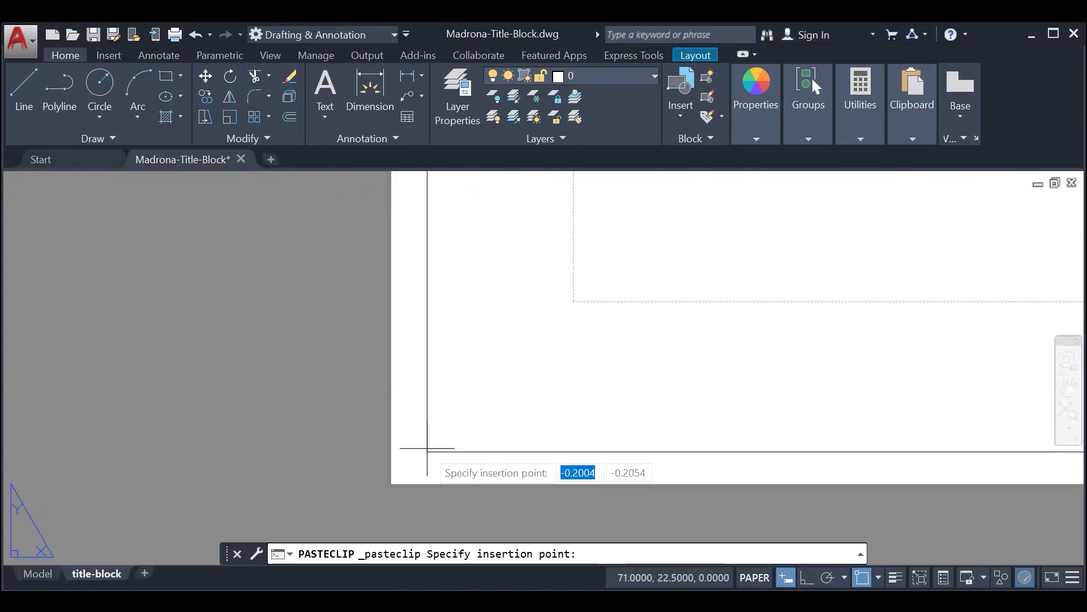
scroll(320, 445, "up", 3)
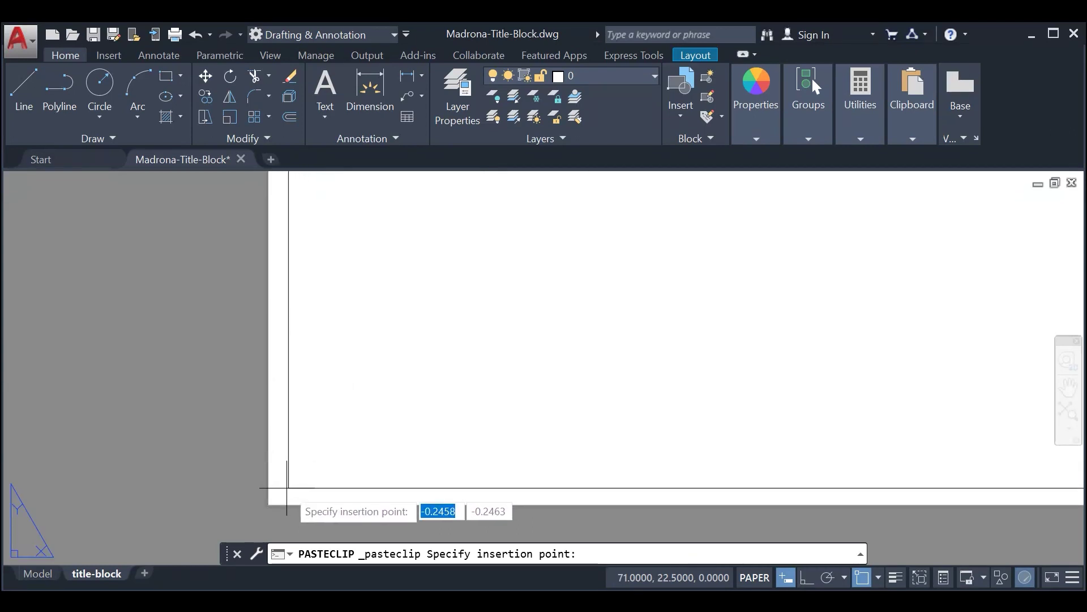
scroll(280, 492, "up", 2)
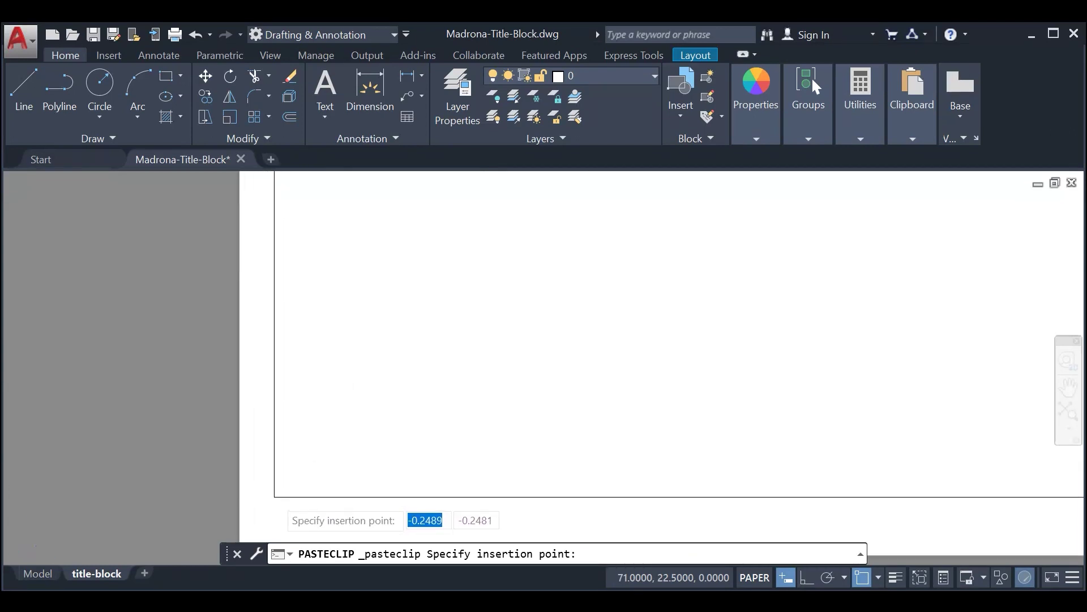
scroll(306, 465, "down", 3)
scroll(396, 384, "up", 3)
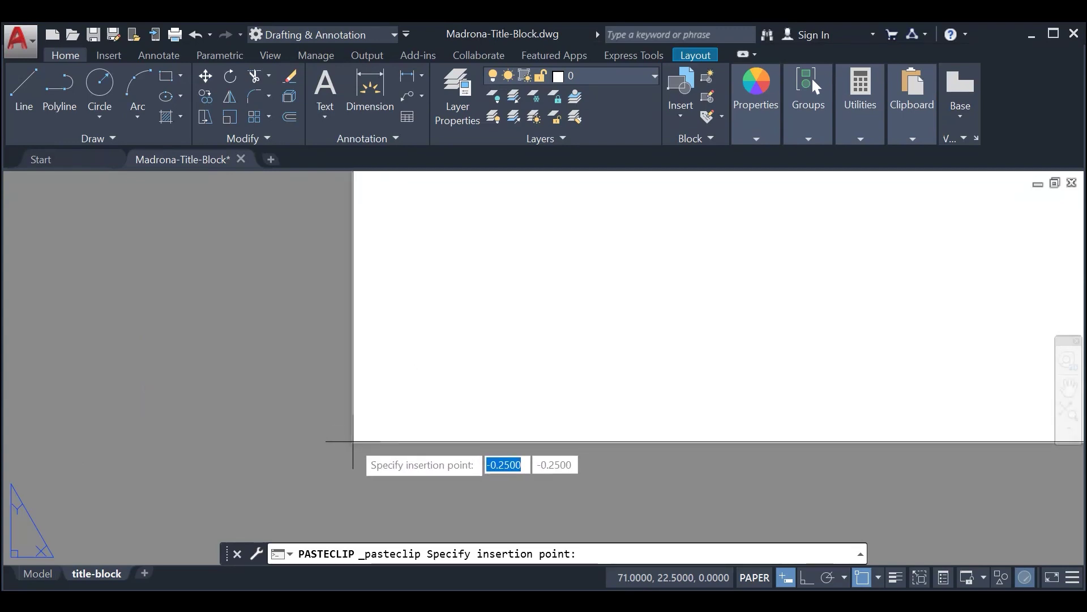
left_click(353, 441)
Step: Examine how the pasted title block aligns with the sheet's lower-left corner and fits the whole paper
scroll(806, 311, "down", 2)
scroll(498, 397, "up", 3)
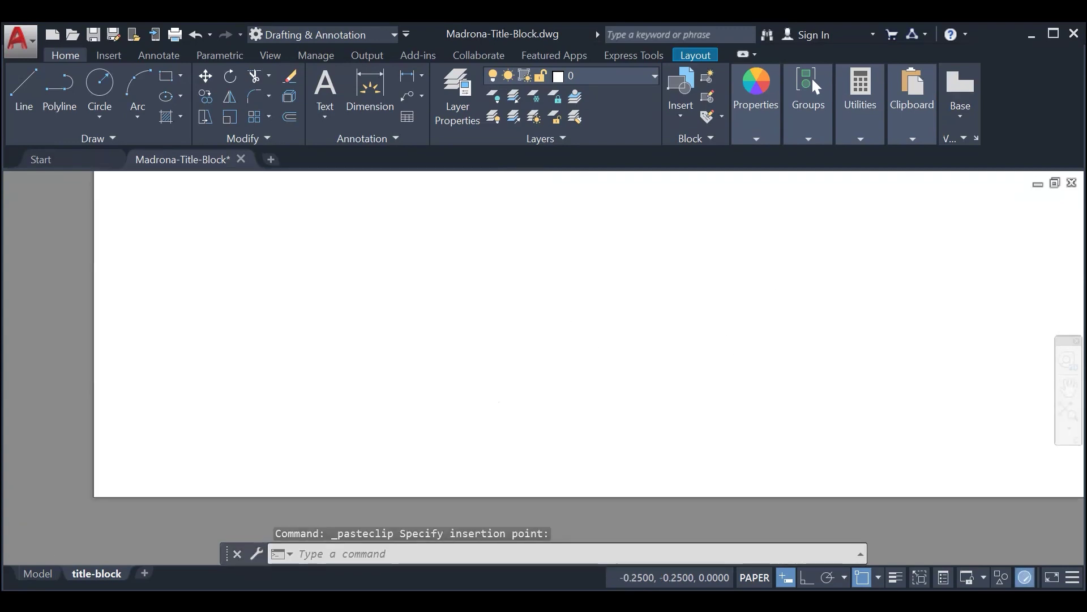
scroll(667, 358, "down", 3)
scroll(839, 329, "down", 1)
middle_click_drag(839, 329, 527, 437)
scroll(940, 328, "down", 3)
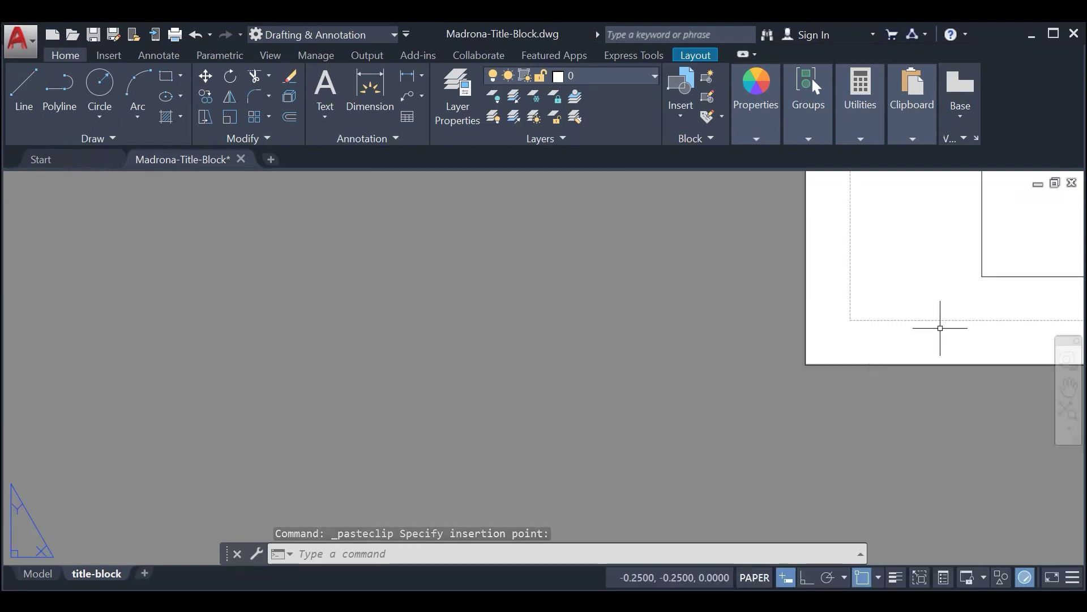
middle_click_drag(940, 328, 372, 427)
scroll(776, 334, "down", 5)
middle_click_drag(971, 298, 610, 398)
middle_click_drag(754, 301, 797, 379)
scroll(760, 325, "down", 2)
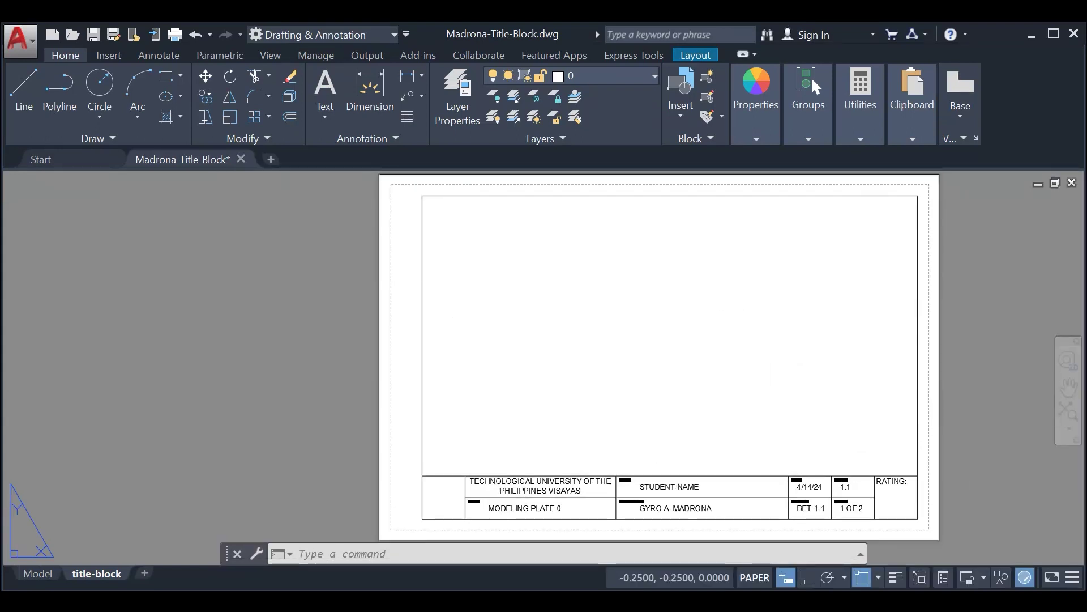
Step: Delete the outer border rectangle that runs along the sheet's edges in the title-block layout
left_click(379, 261)
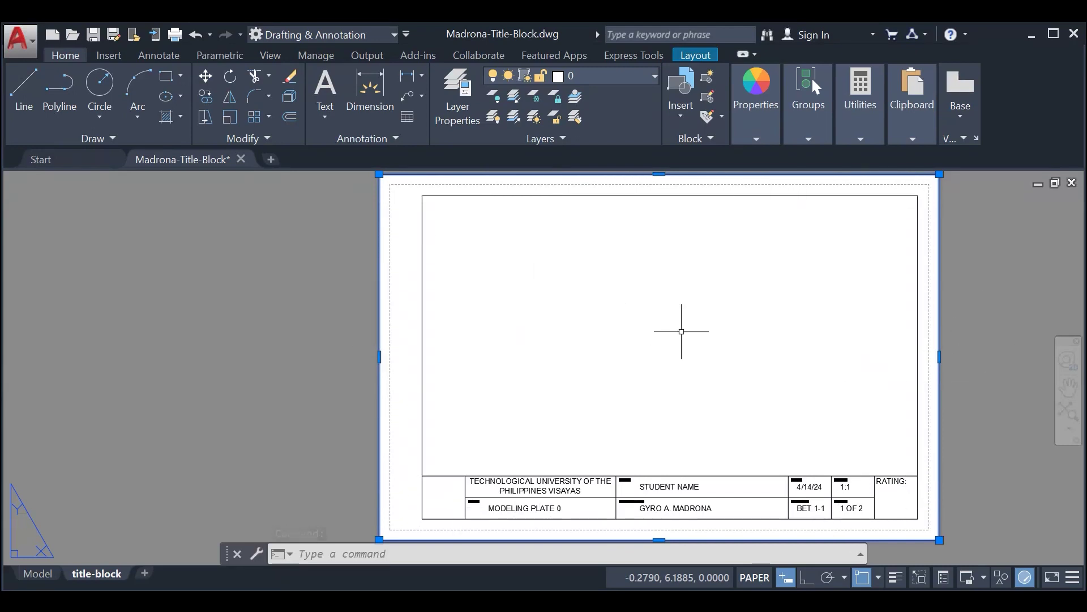
key("Escape")
left_click(378, 268)
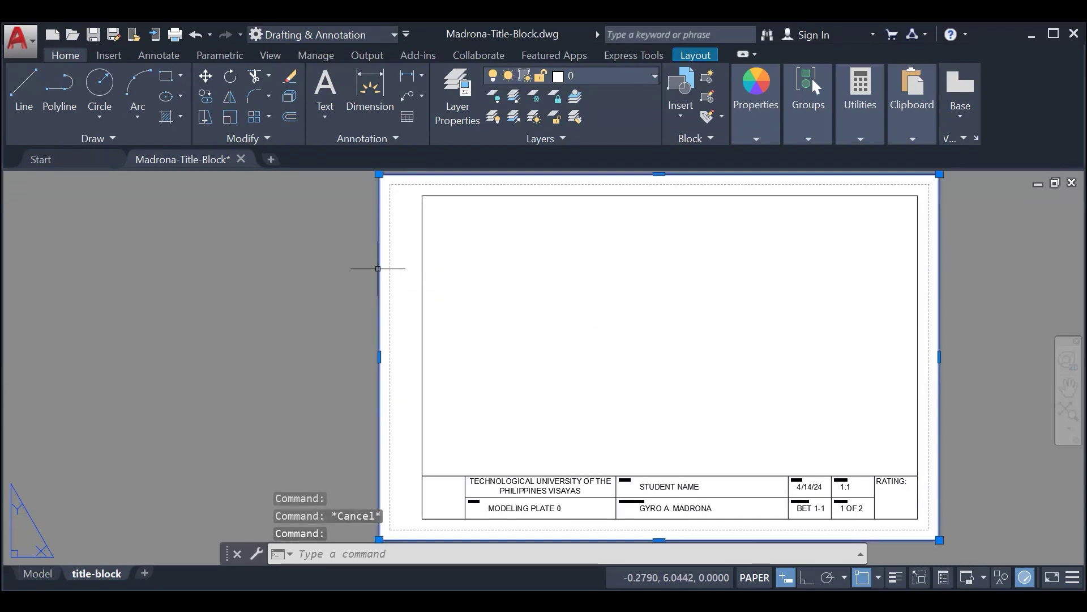
key("Delete")
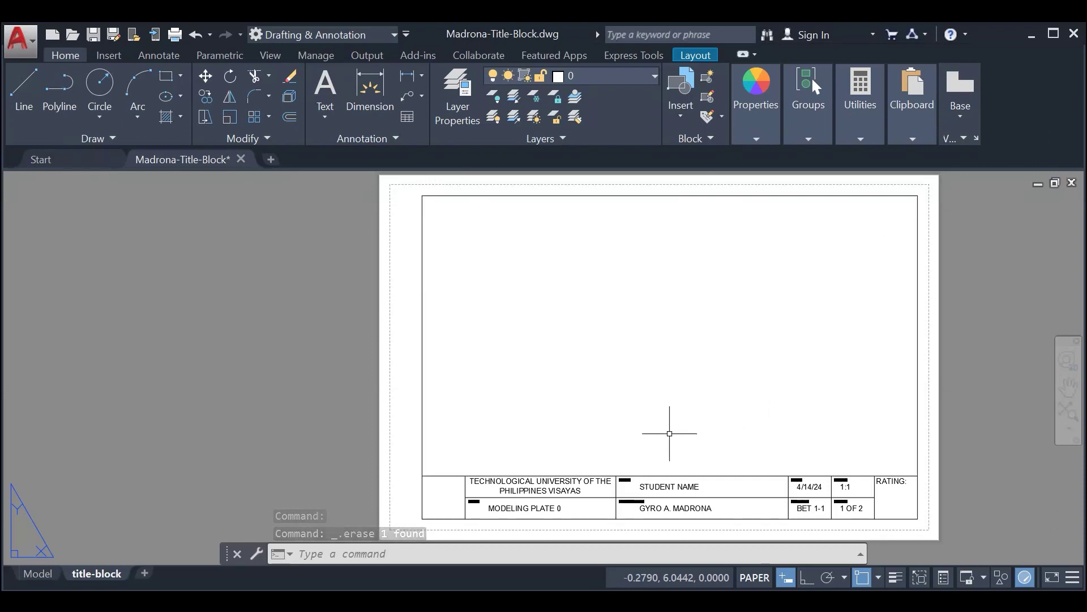
key("Escape")
middle_click_drag(674, 416, 602, 427)
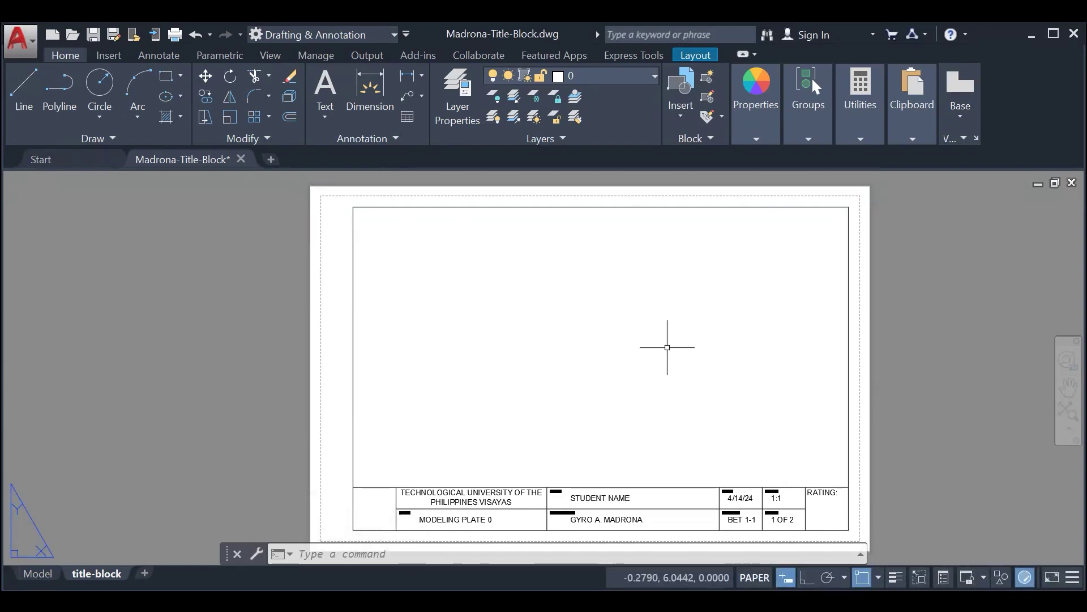
type("VIEWPORTS")
key("Return")
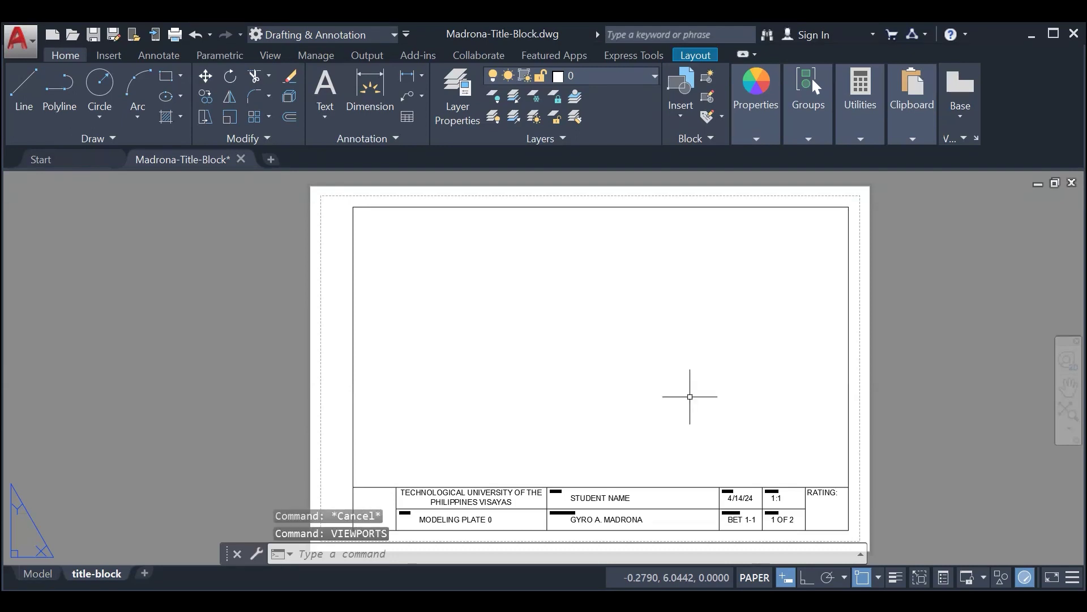
type("VIEW")
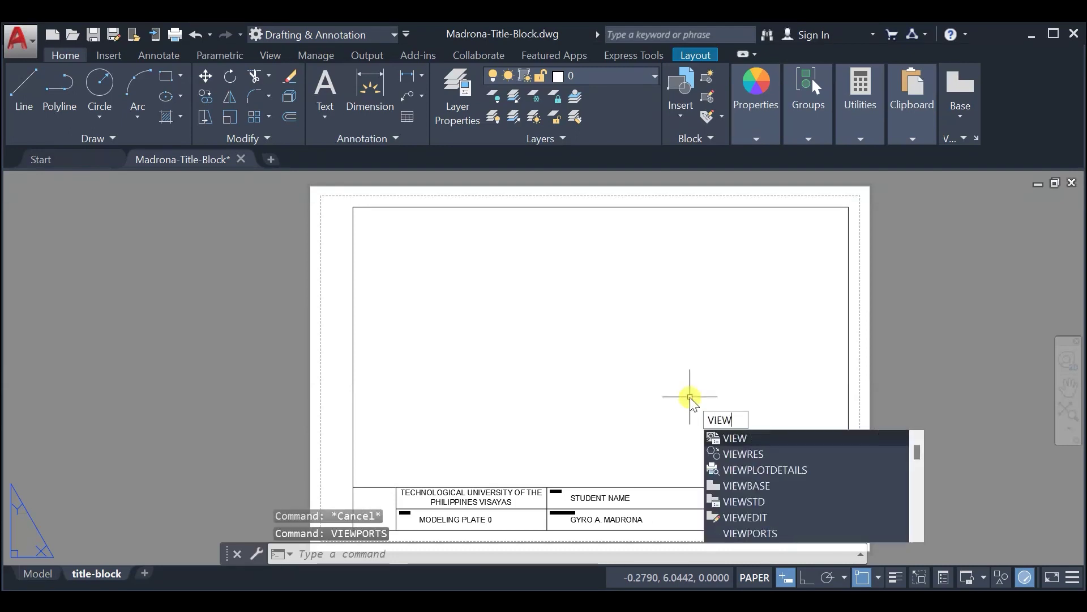
type("ports")
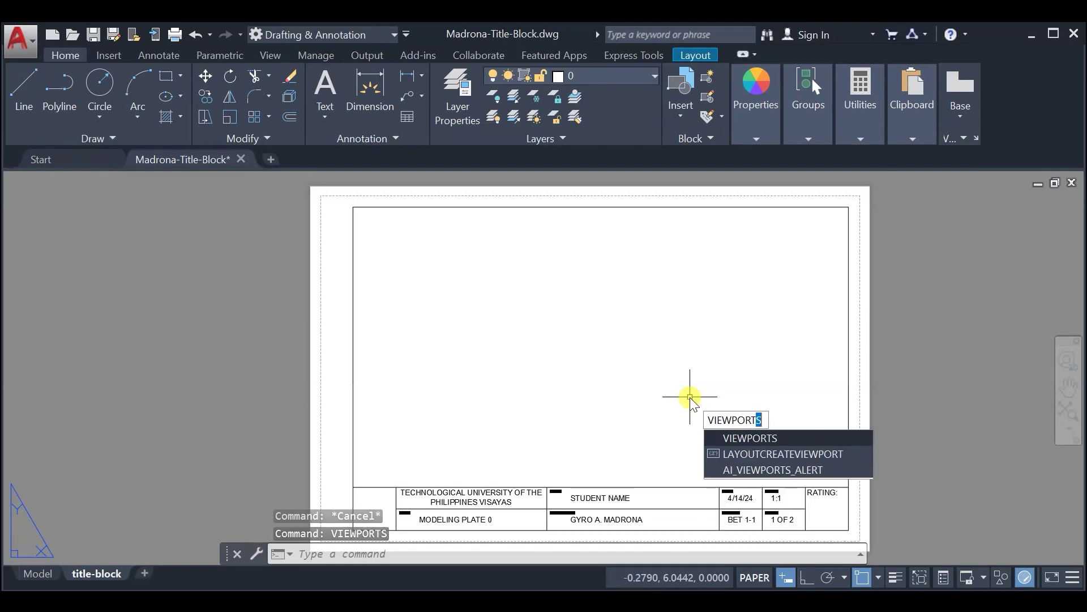
key("Return")
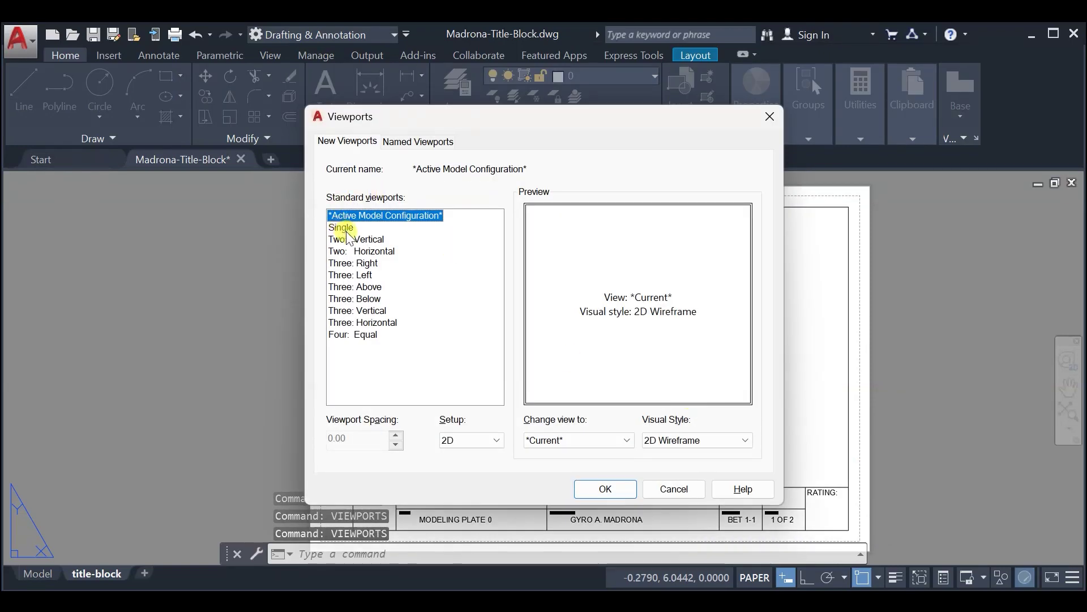
left_click(345, 229)
left_click(609, 490)
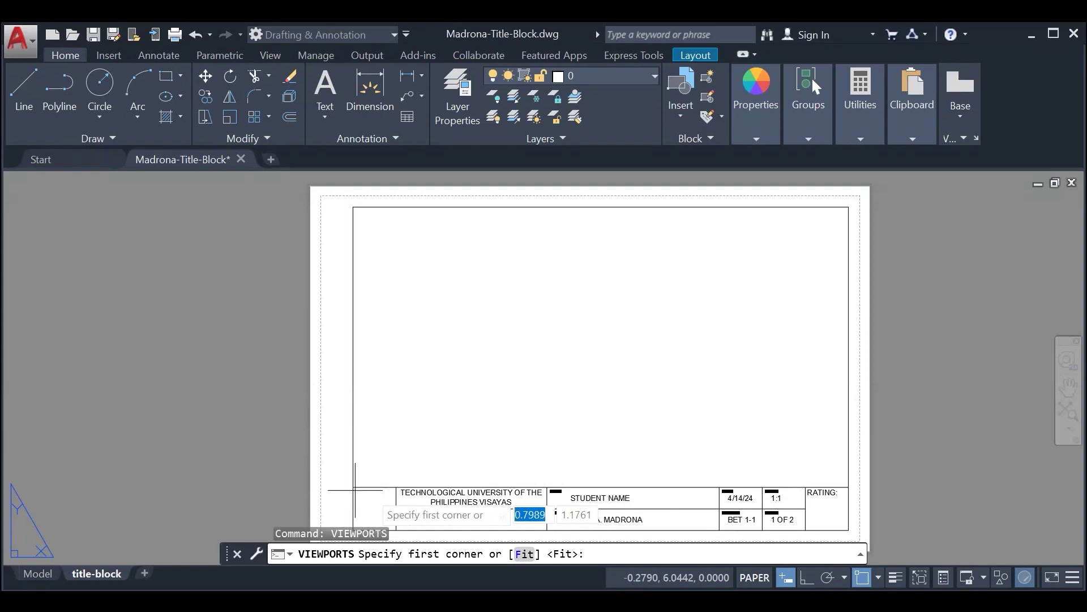
left_click(878, 577)
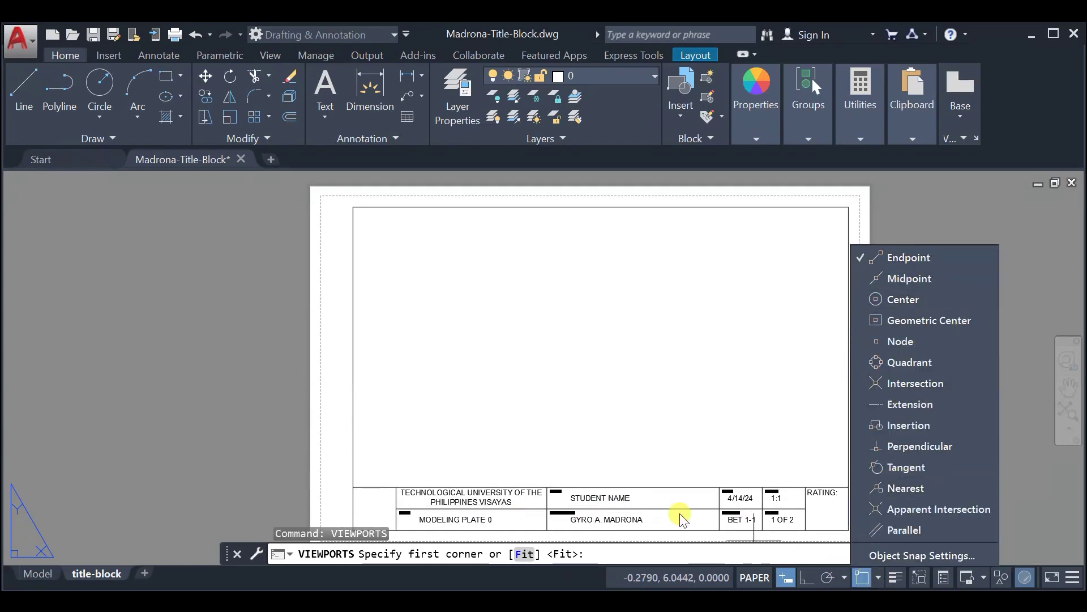
left_click(370, 473)
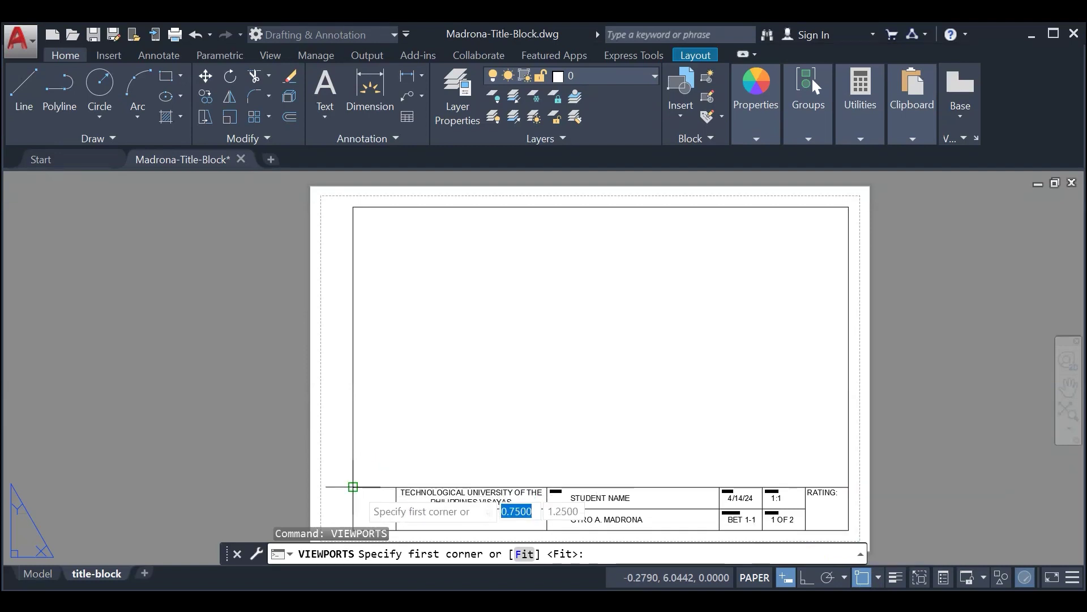
scroll(353, 486, "up", 2)
left_click(351, 486)
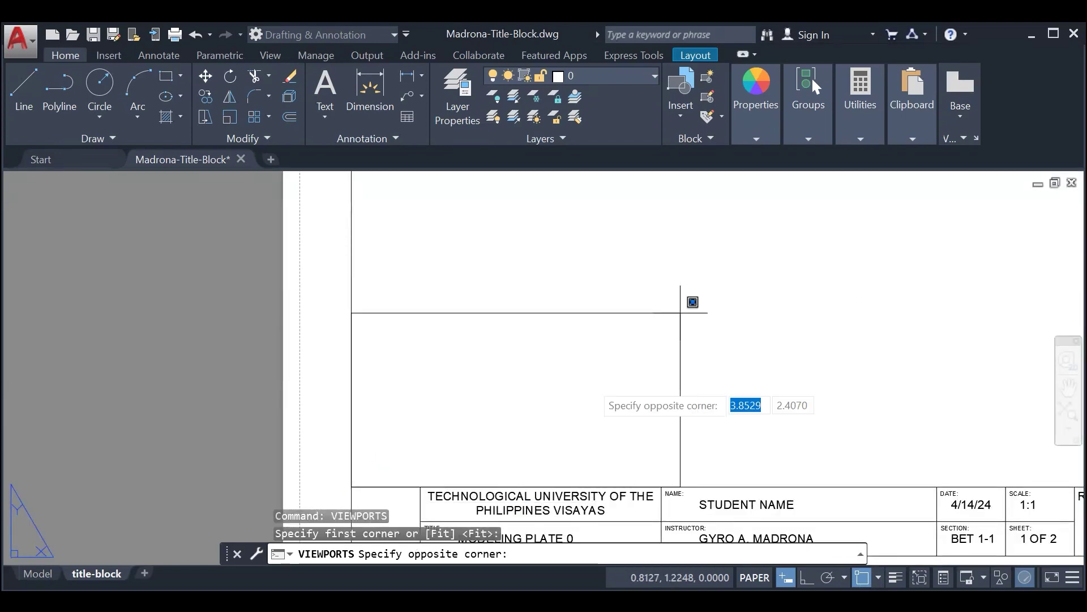
scroll(691, 304, "down", 4)
middle_click_drag(760, 286, 628, 347)
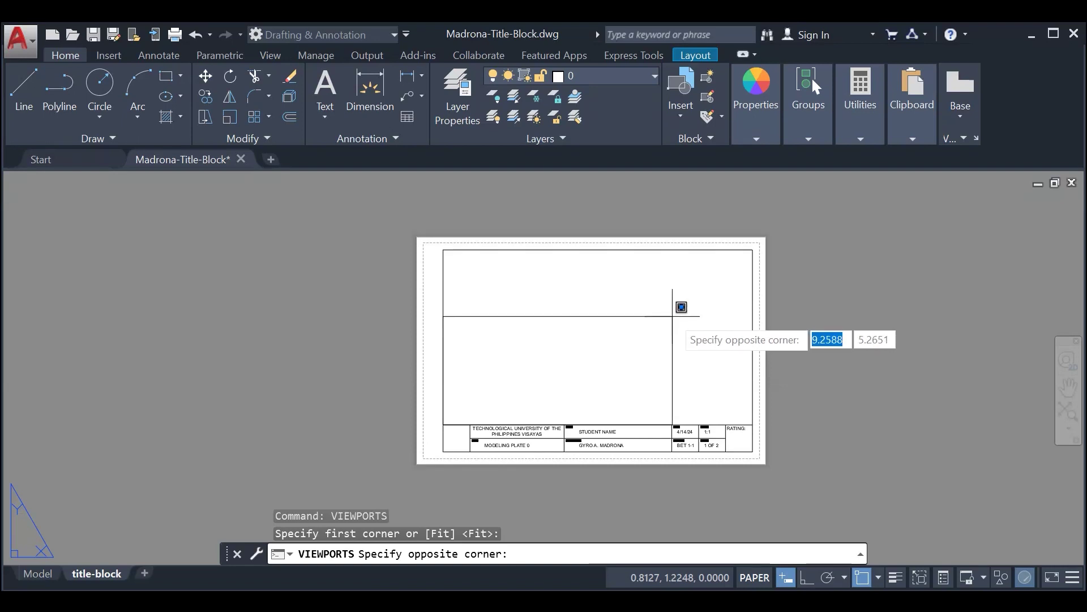
scroll(672, 317, "up", 2)
key("Escape")
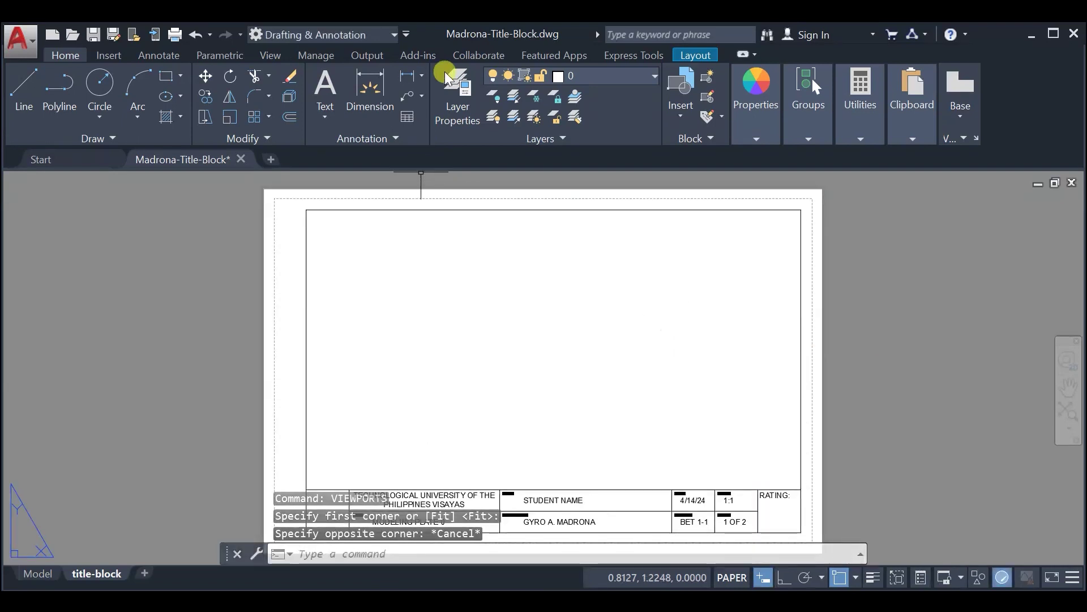
Step: Create a new layer named viewports and set its color to red
left_click(460, 85)
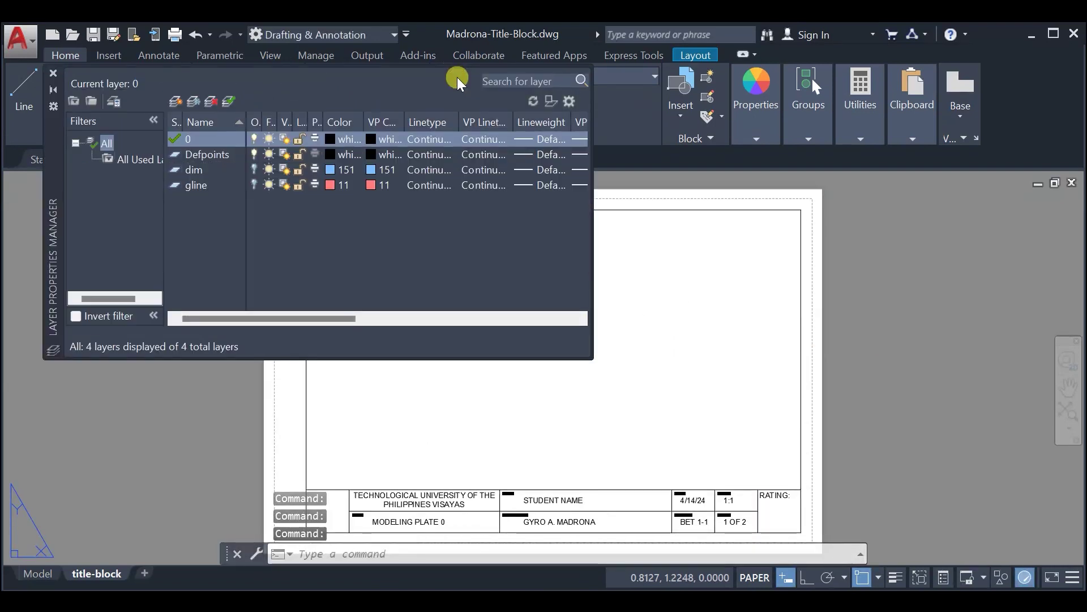
left_click(175, 101)
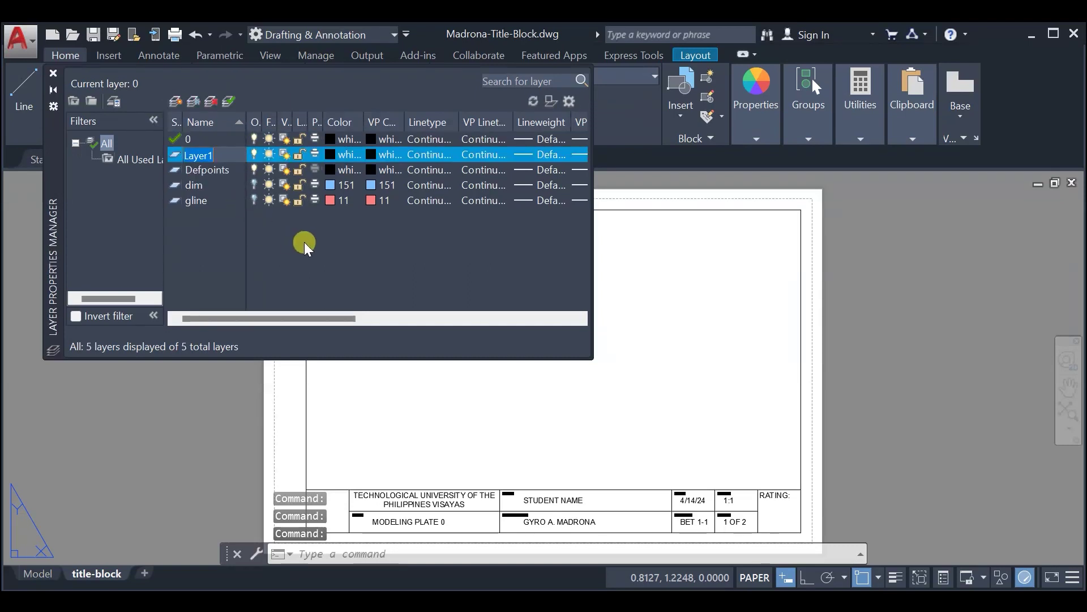
type("vi")
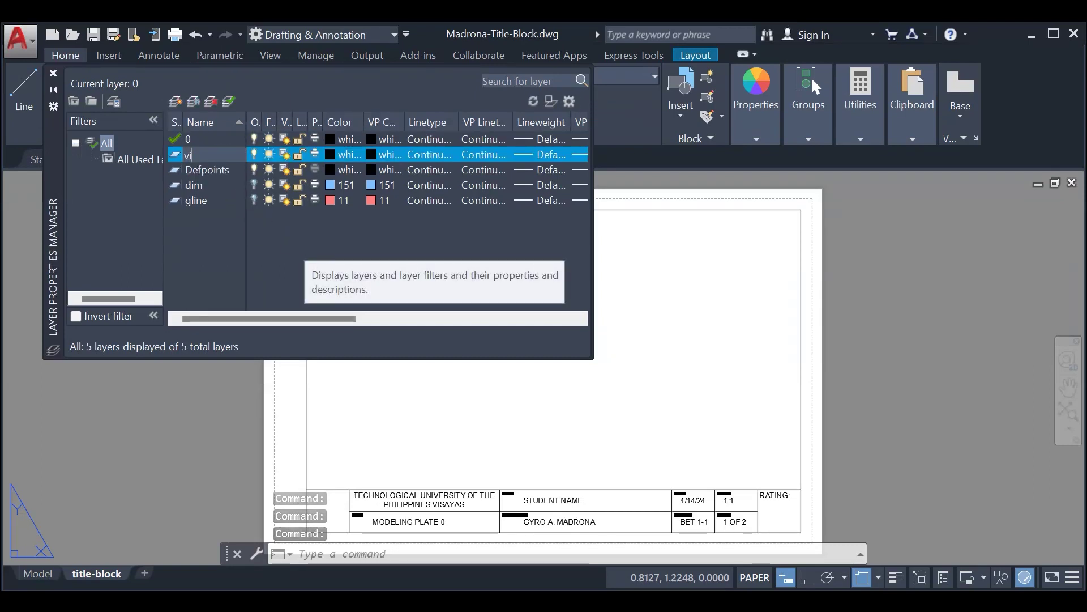
type("ewports")
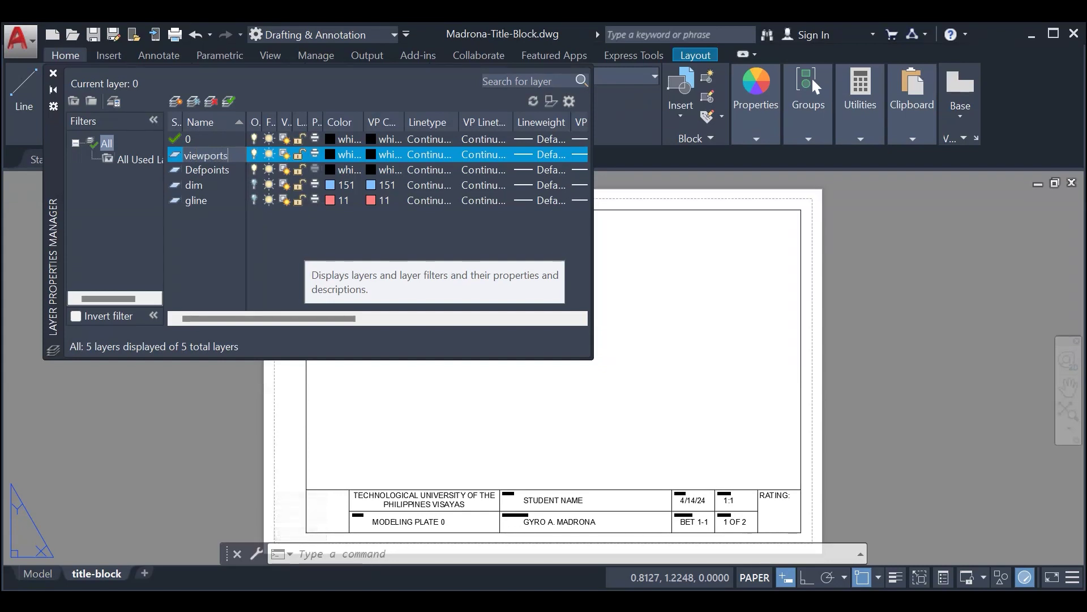
left_click(330, 154)
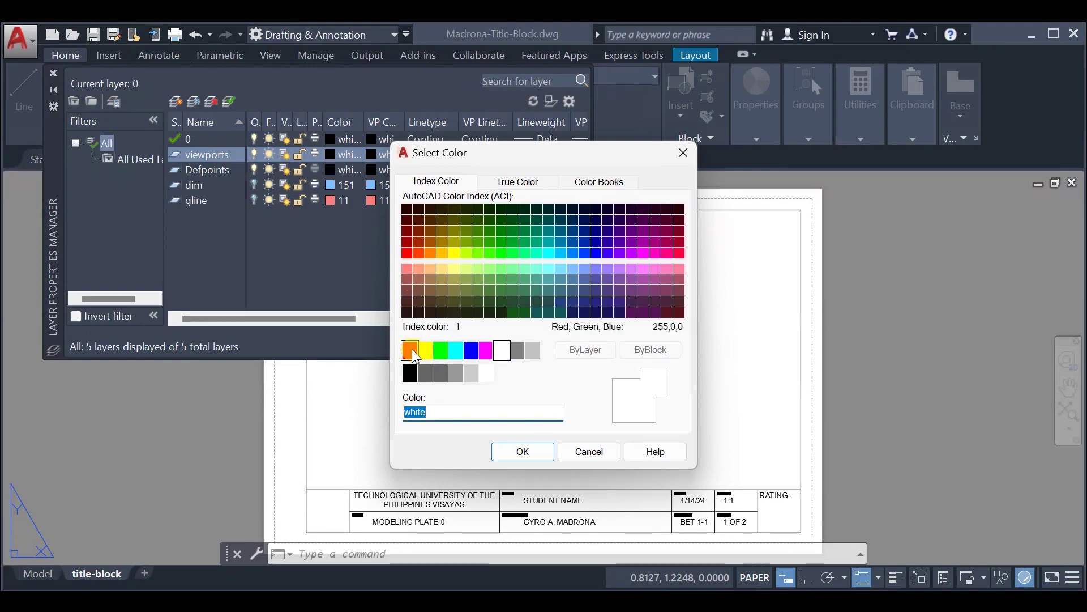
left_click(409, 350)
left_click(524, 451)
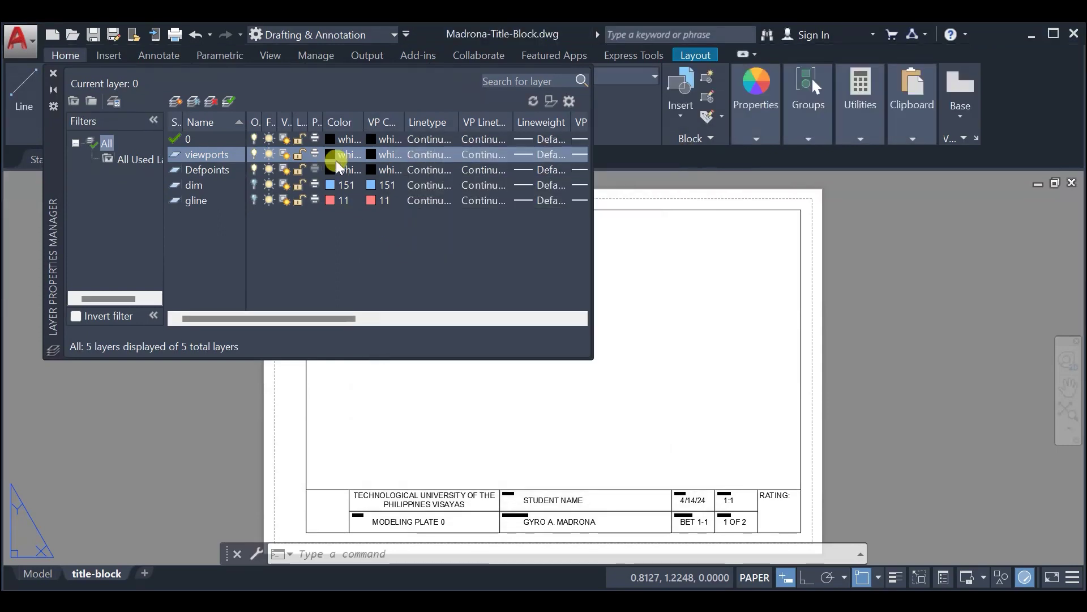
Step: Rename the dim layer as tdim
left_click(195, 185)
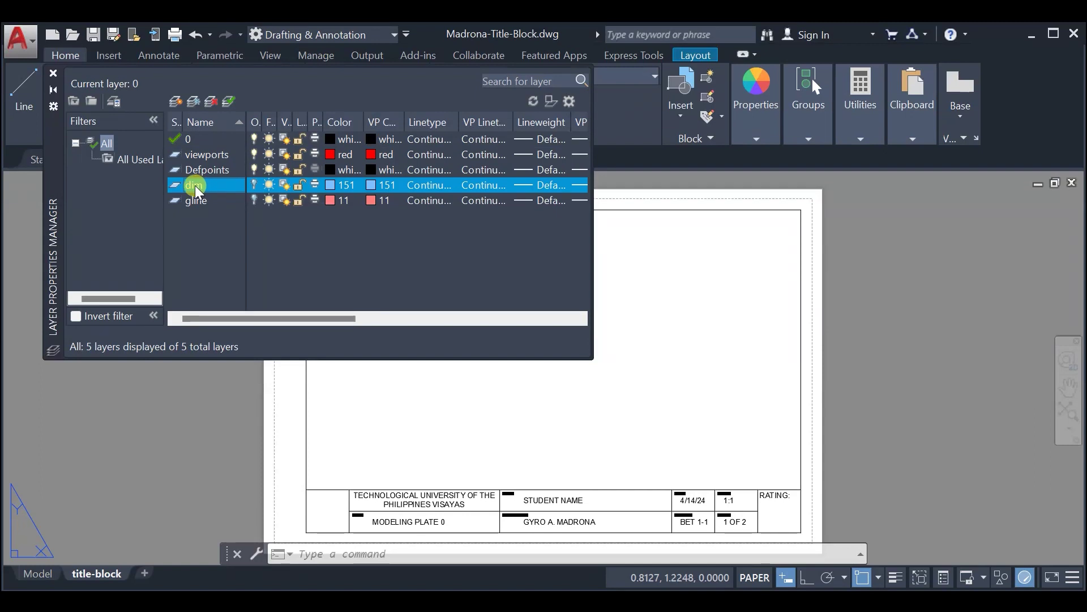
right_click(196, 186)
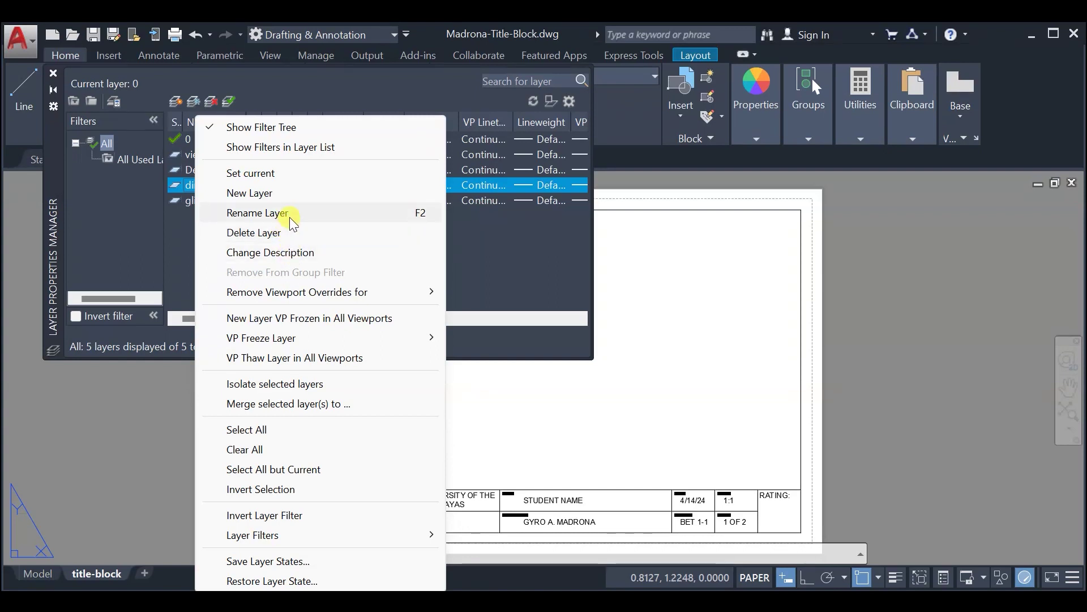
left_click(251, 214)
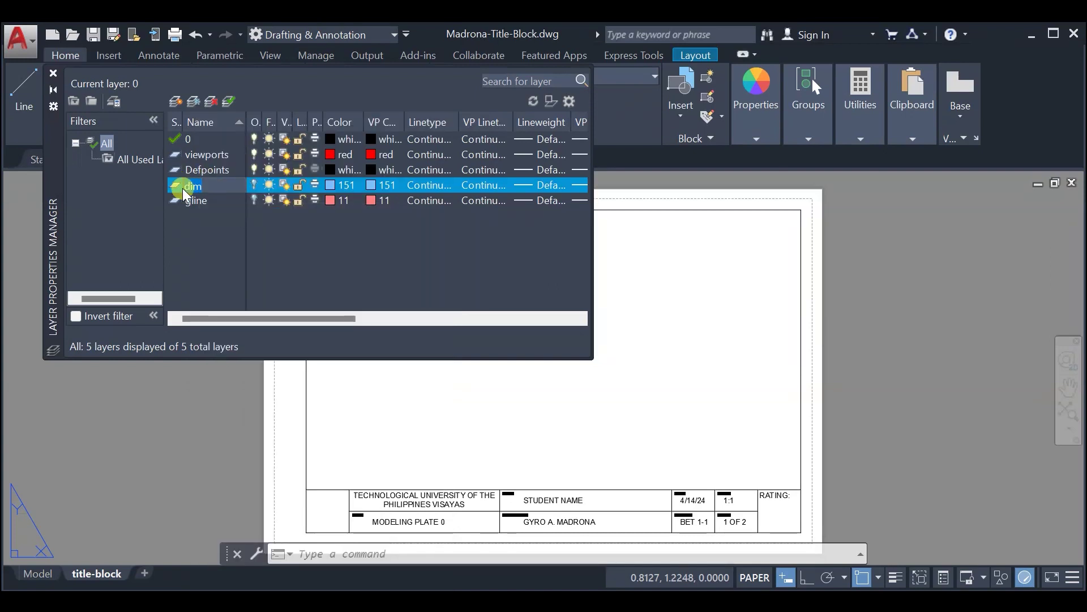
key("Return")
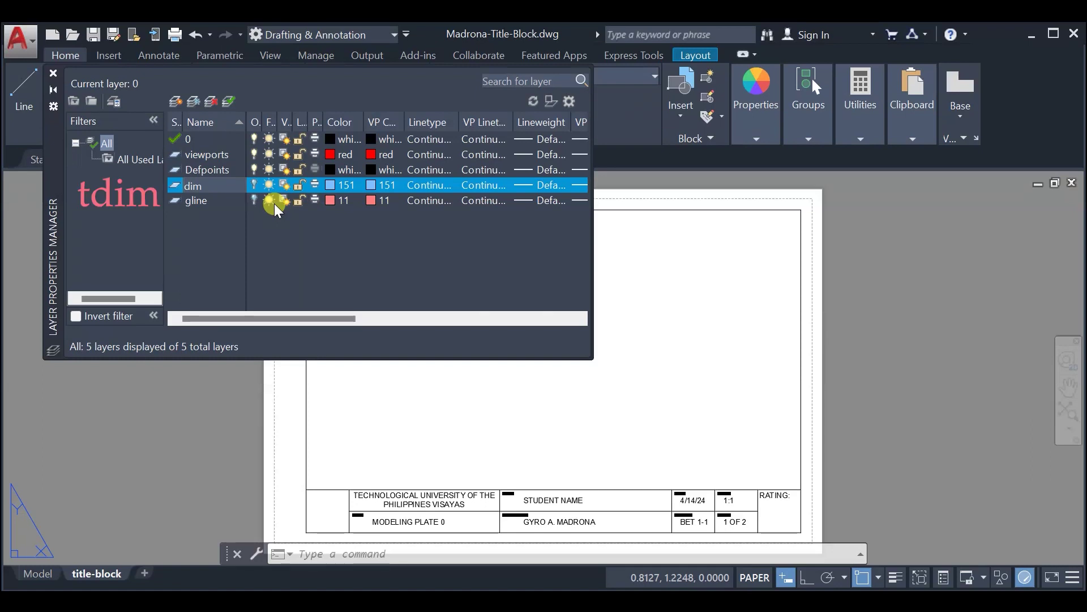
left_click(186, 185)
type("t")
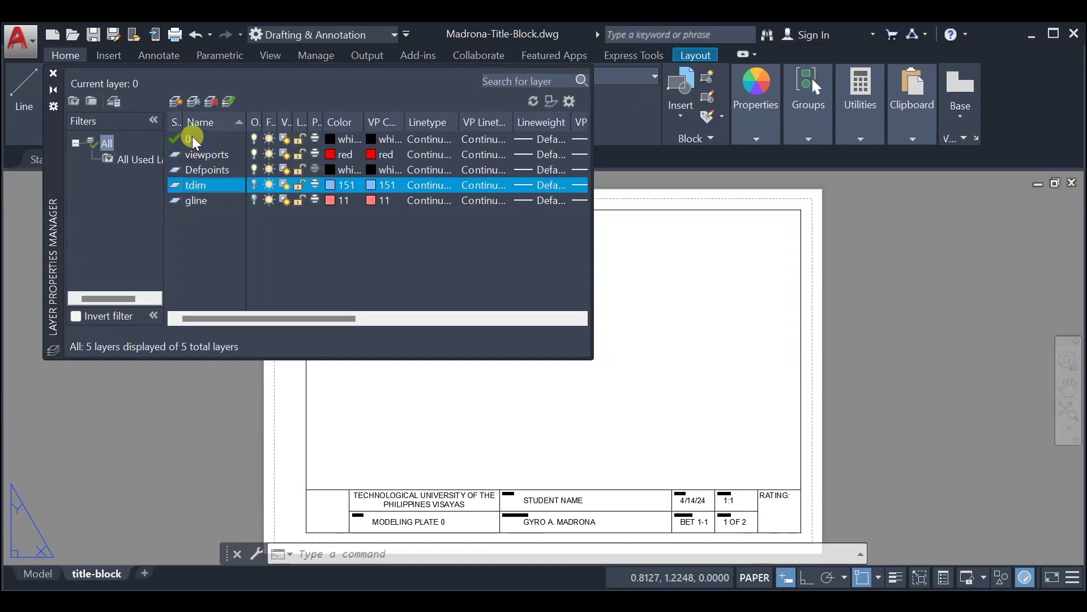
Step: Close the layer manager and make the viewports layer current
left_click(203, 154)
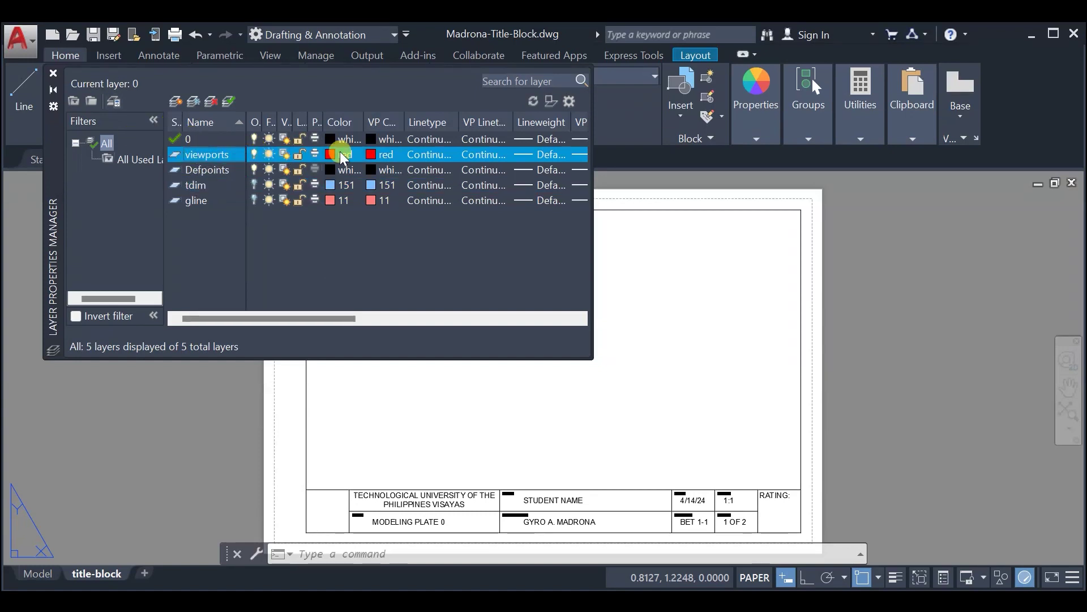
left_click(53, 74)
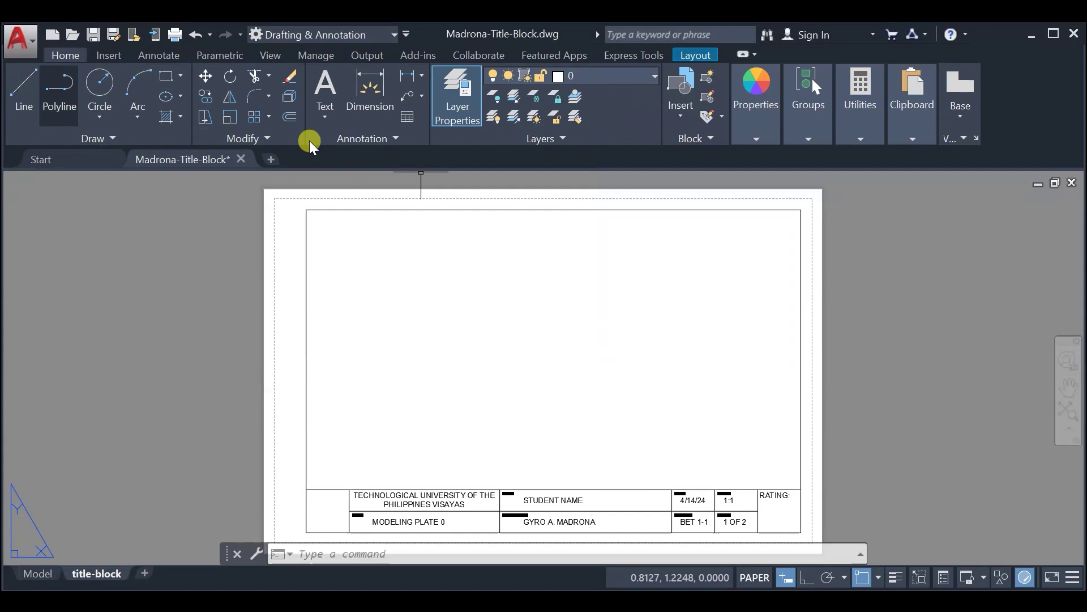
left_click(614, 79)
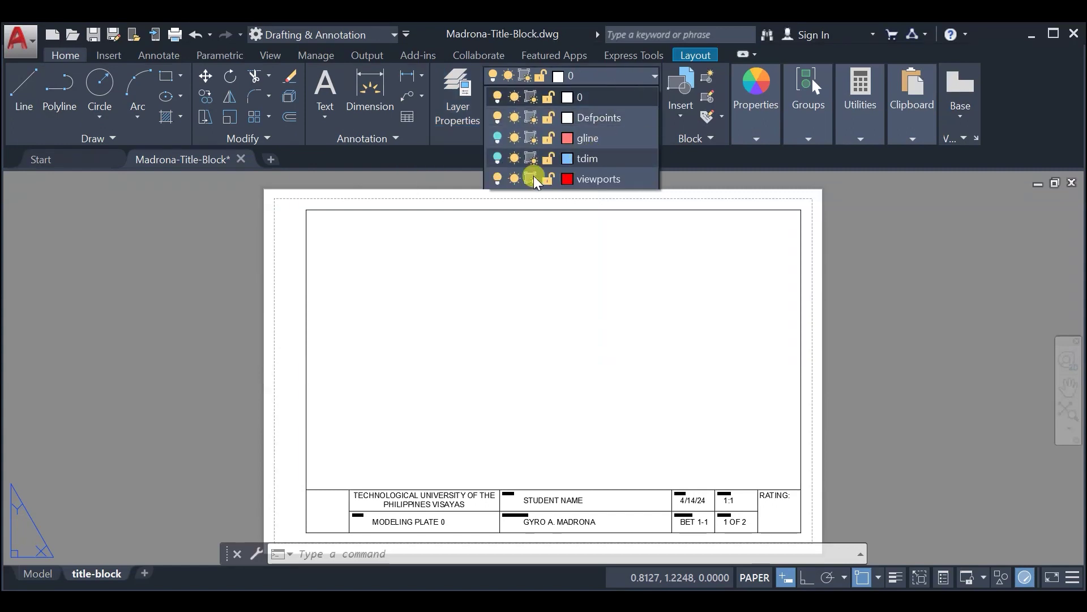
left_click(616, 179)
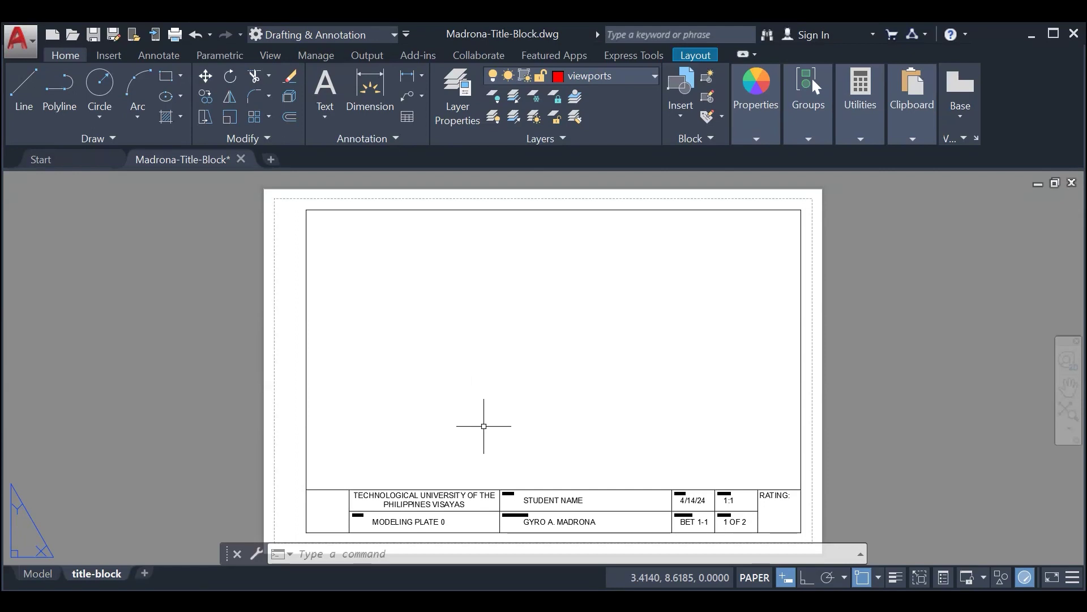
Step: Create a single viewport filling the empty drawing area above the title block, from its lower-left corner to the border's upper-right corner
type("VIEW")
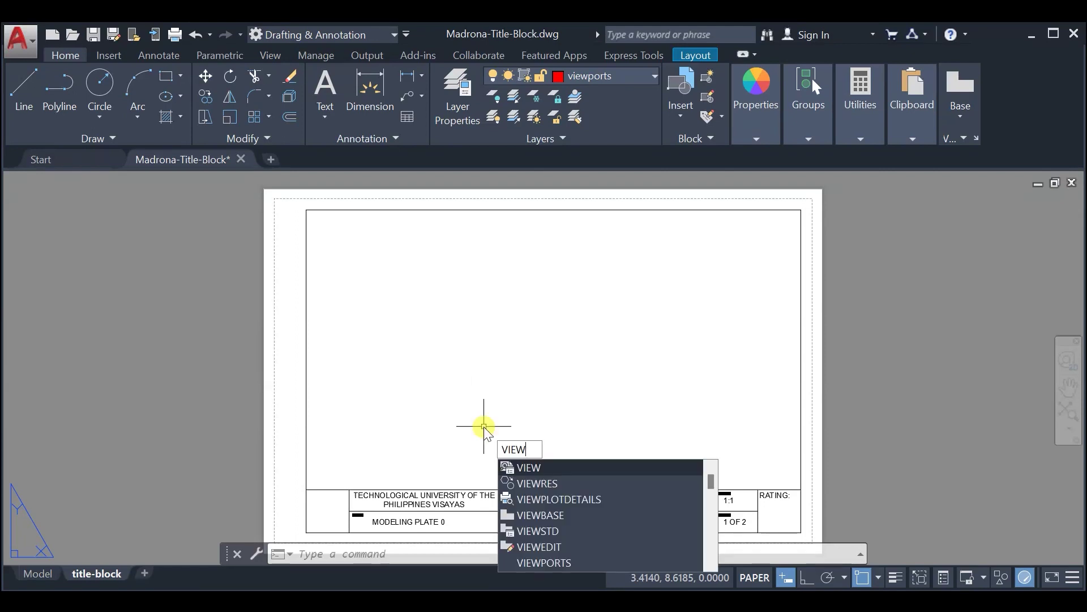
type("ports")
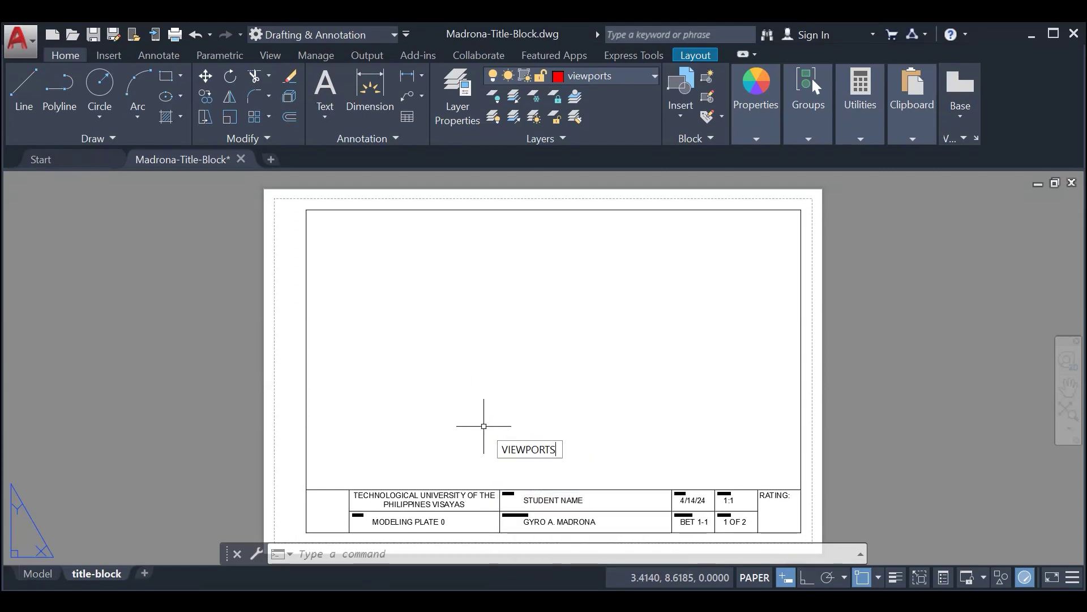
key("Return")
left_click(340, 227)
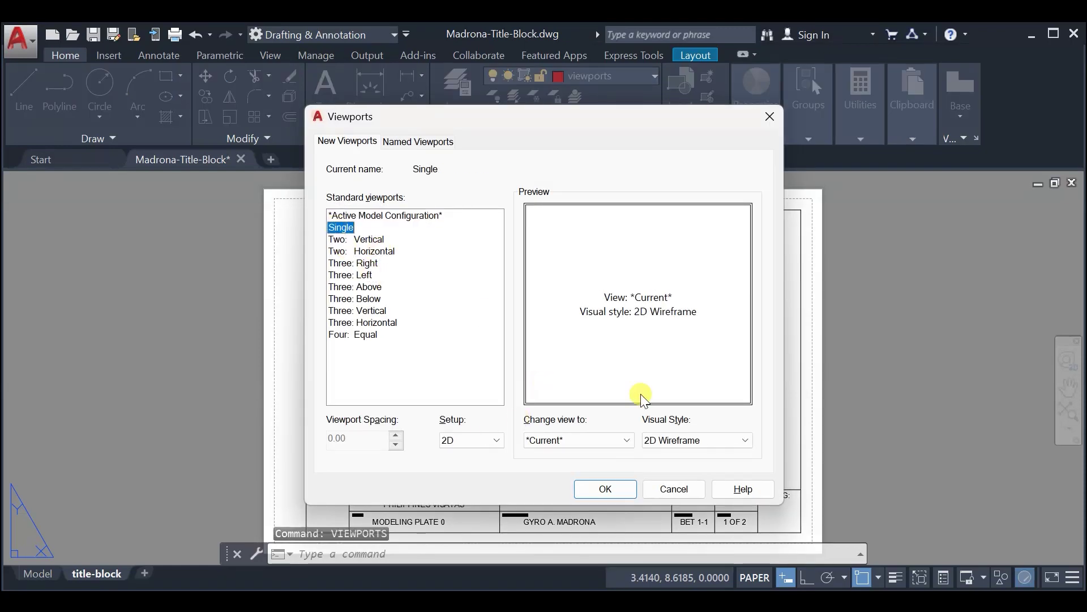
left_click(604, 489)
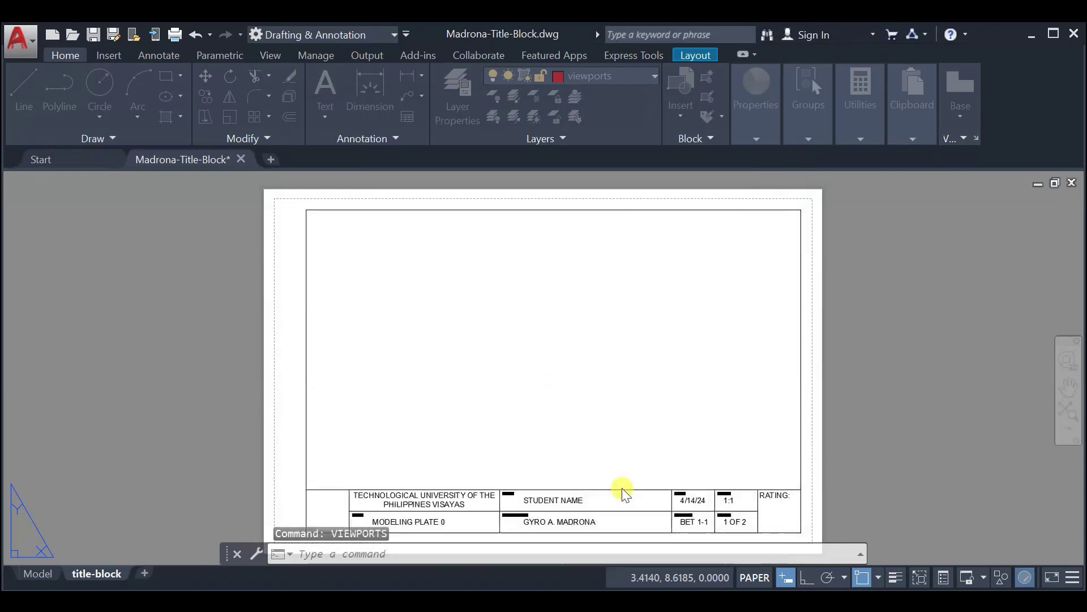
left_click(307, 490)
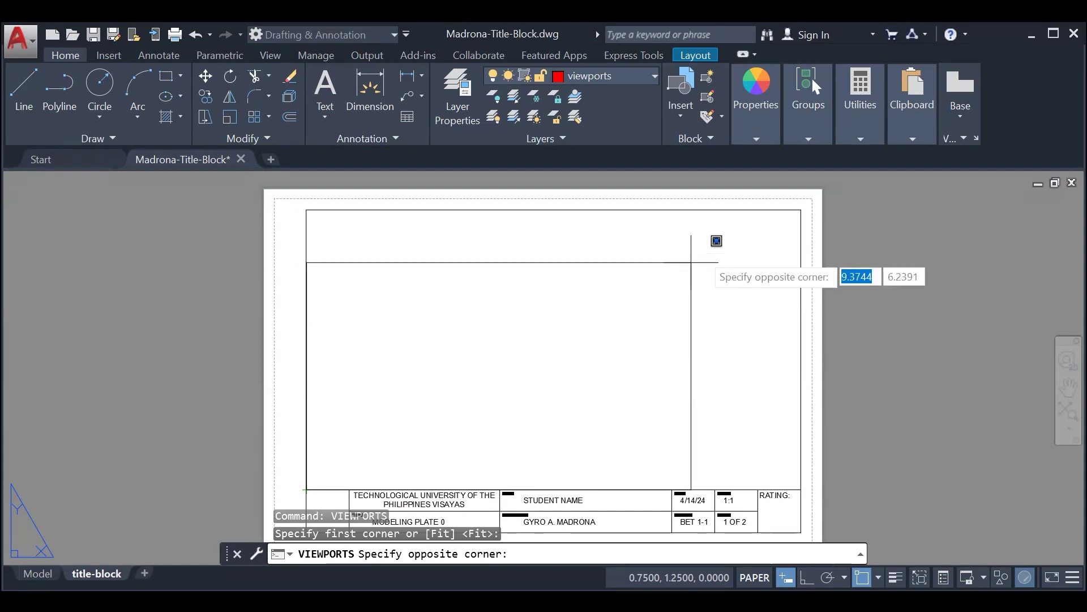
left_click(801, 210)
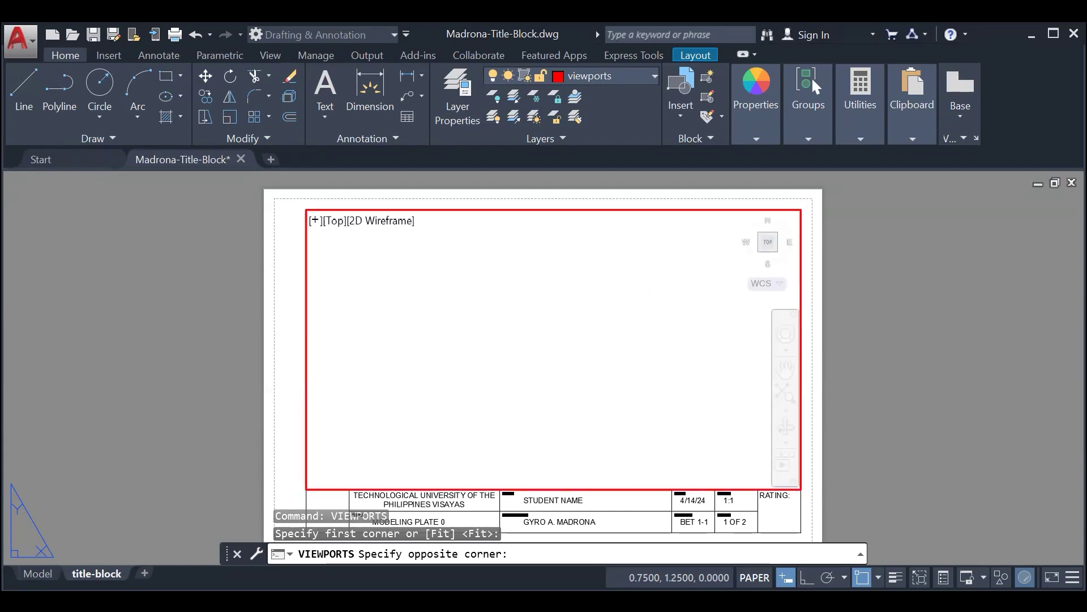
Step: Look at the title block drawing in model space and return to the title-block layout
key("Escape")
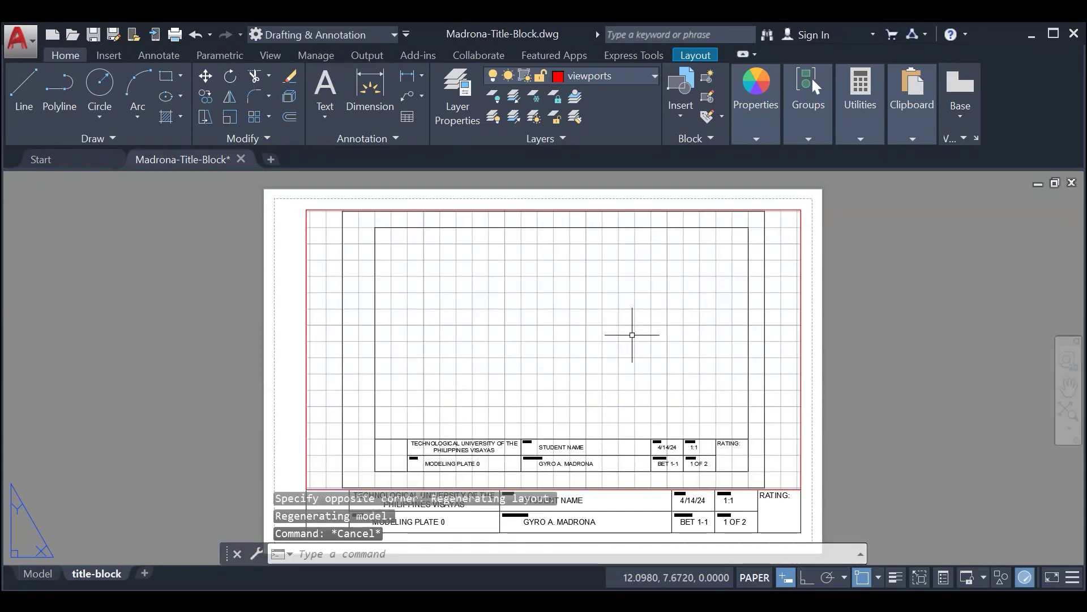
left_click(41, 572)
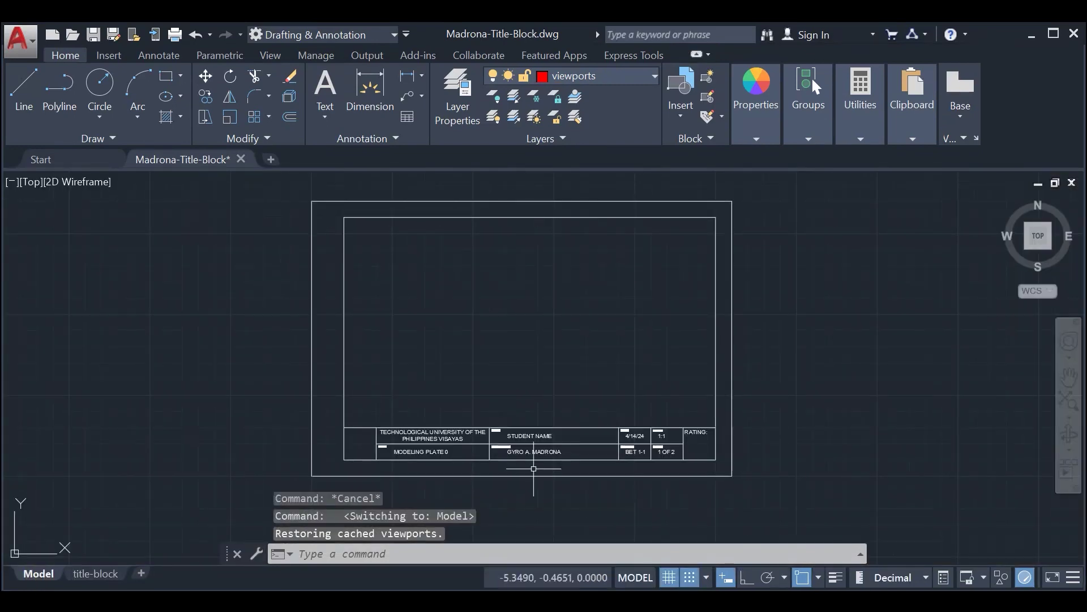
left_click(96, 573)
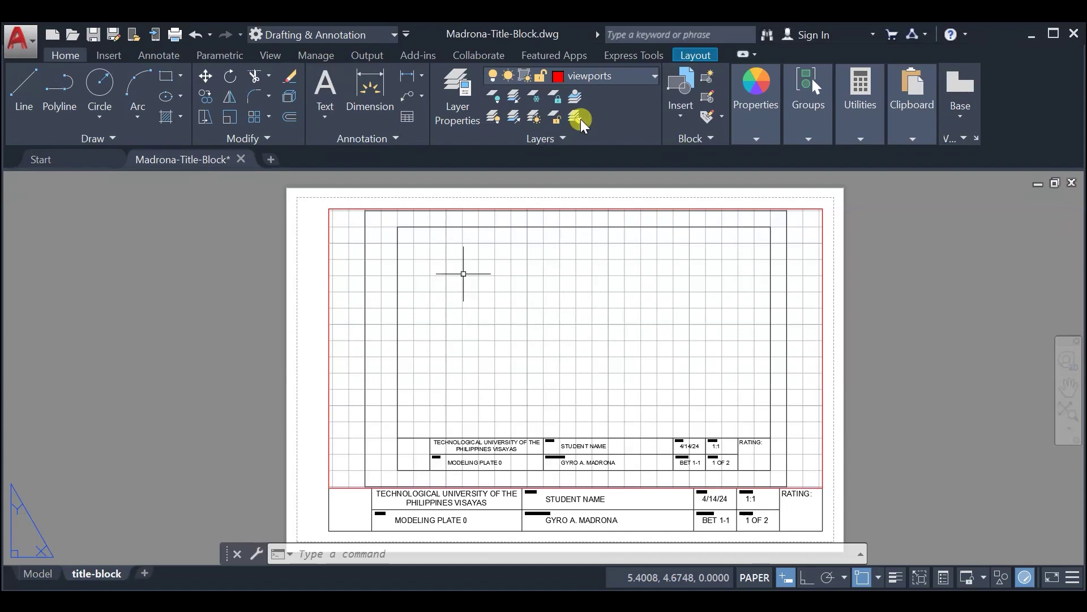
Step: Make layer 0 current and turn off the viewports layer
left_click(634, 73)
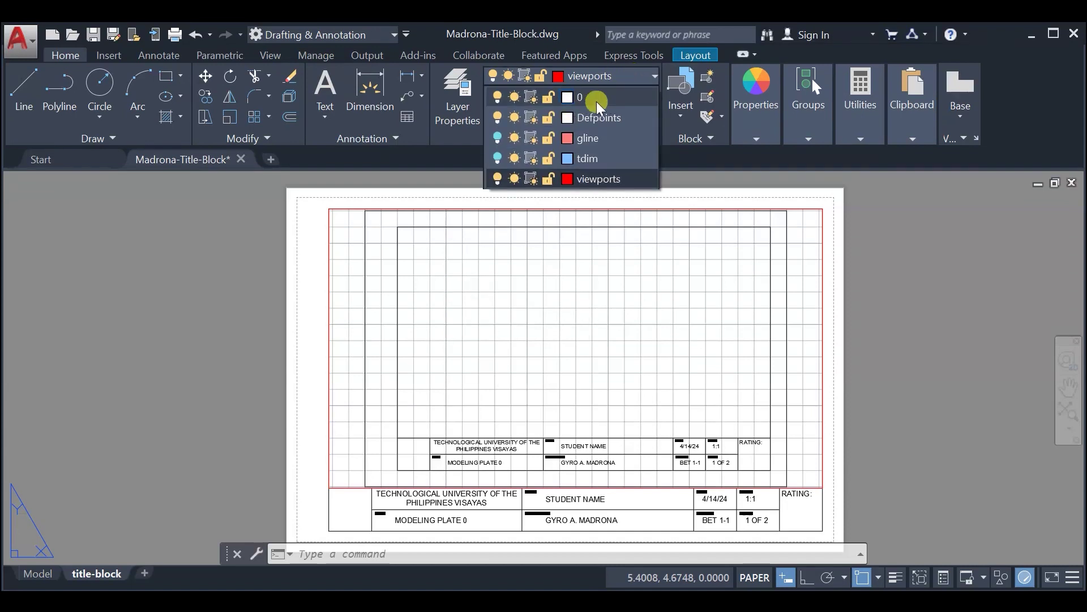
left_click(596, 100)
left_click(622, 77)
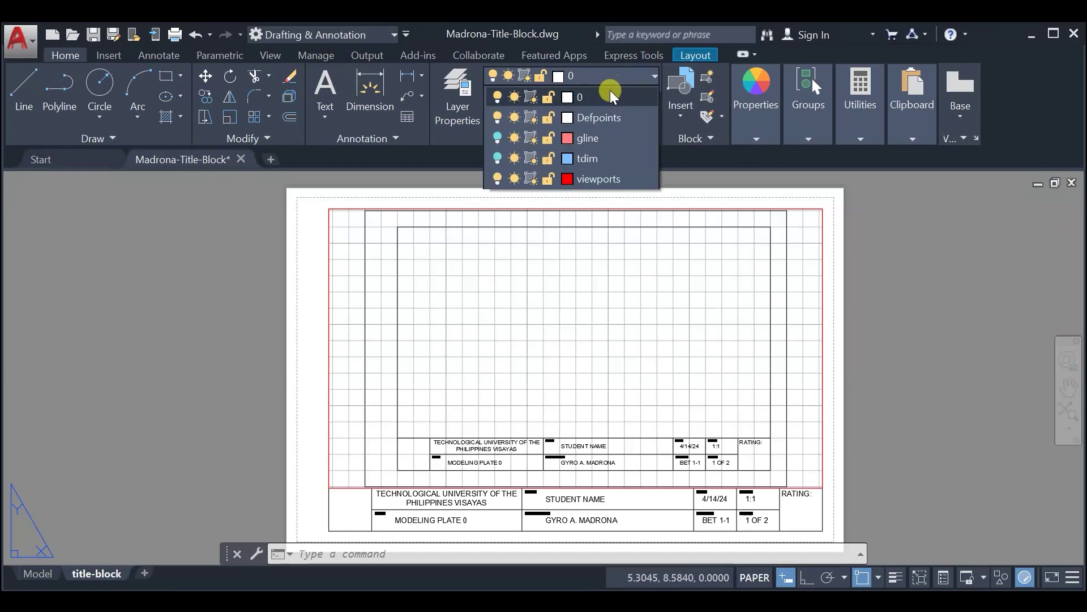
left_click(498, 179)
Step: Start attaching the tupv logo image, browsing for it through the Plates folder in DRAW132 [CAD]
middle_click_drag(424, 440, 646, 331)
scroll(378, 445, "up", 4)
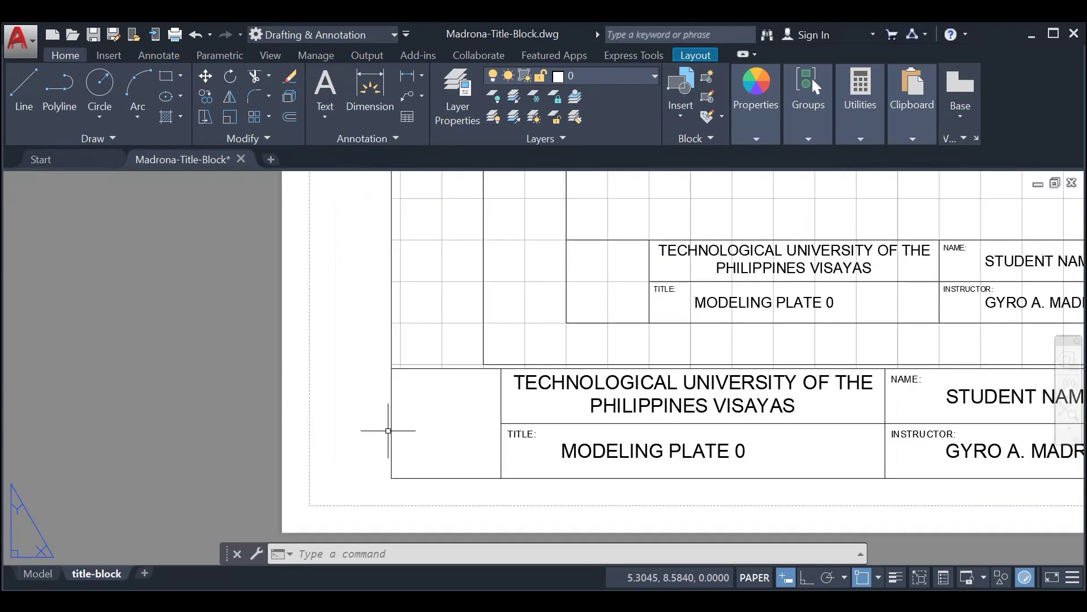
left_click(109, 55)
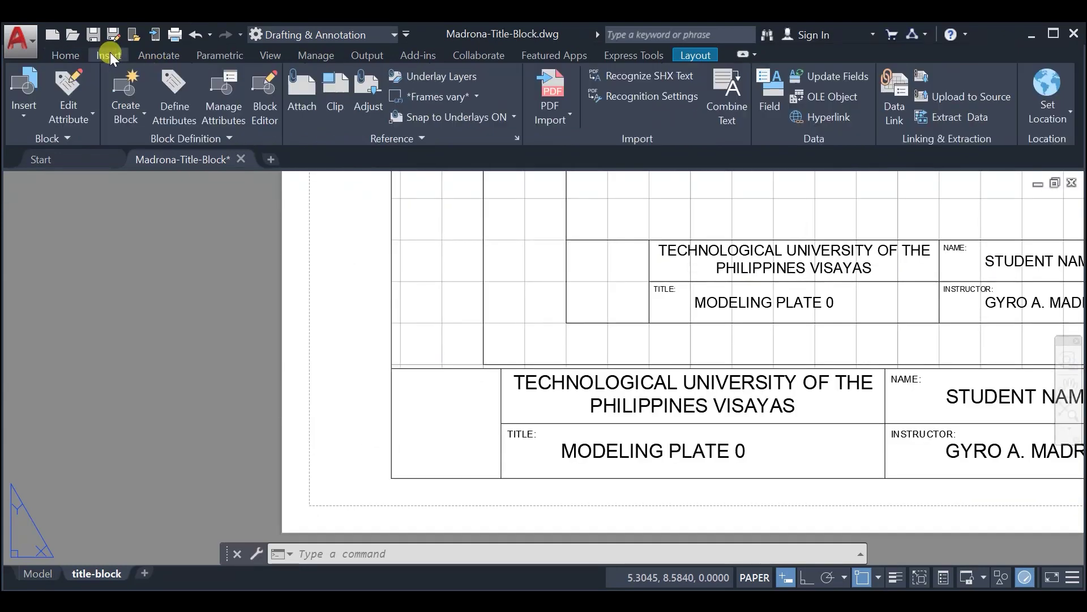
left_click(300, 110)
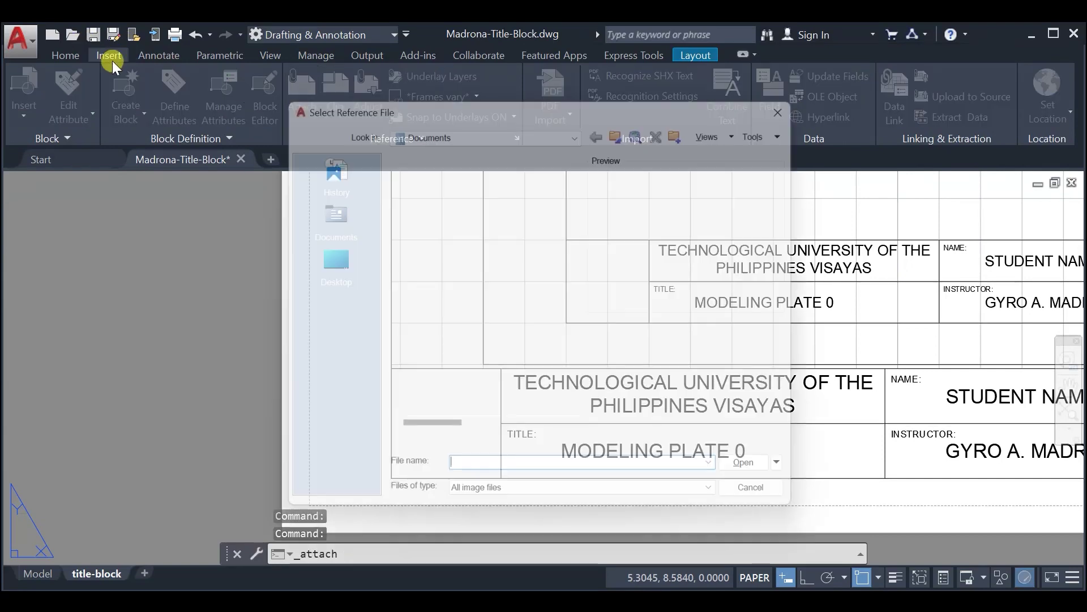
double_click(425, 216)
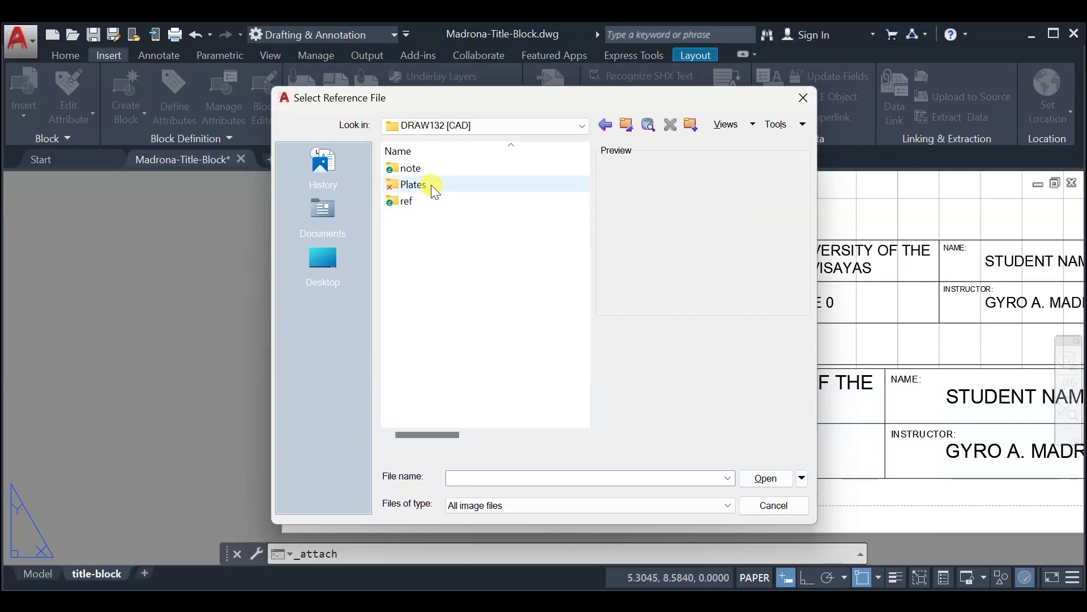
double_click(429, 185)
double_click(441, 169)
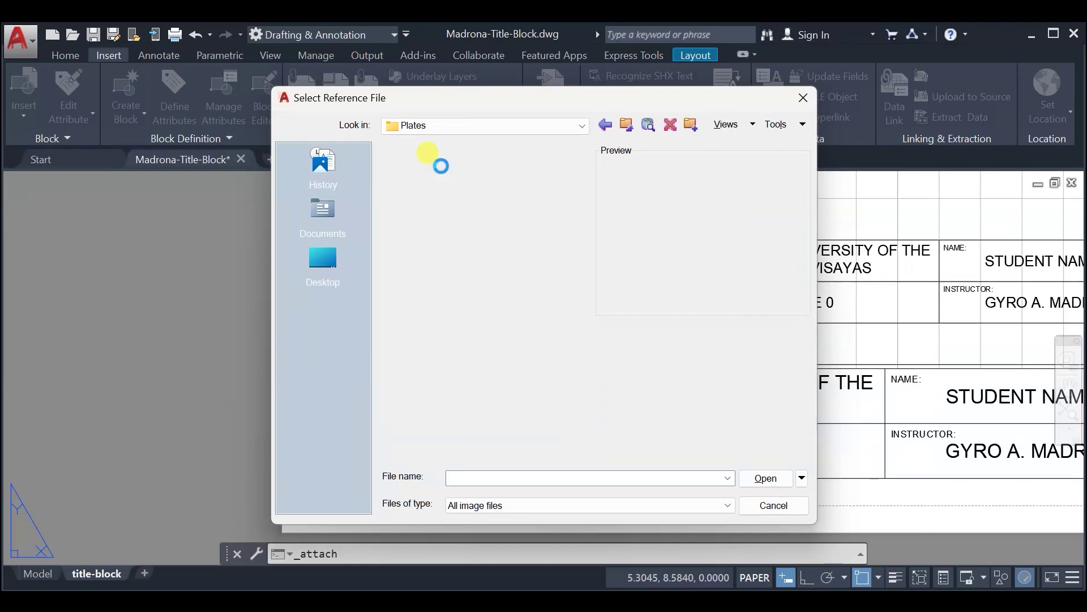
double_click(465, 169)
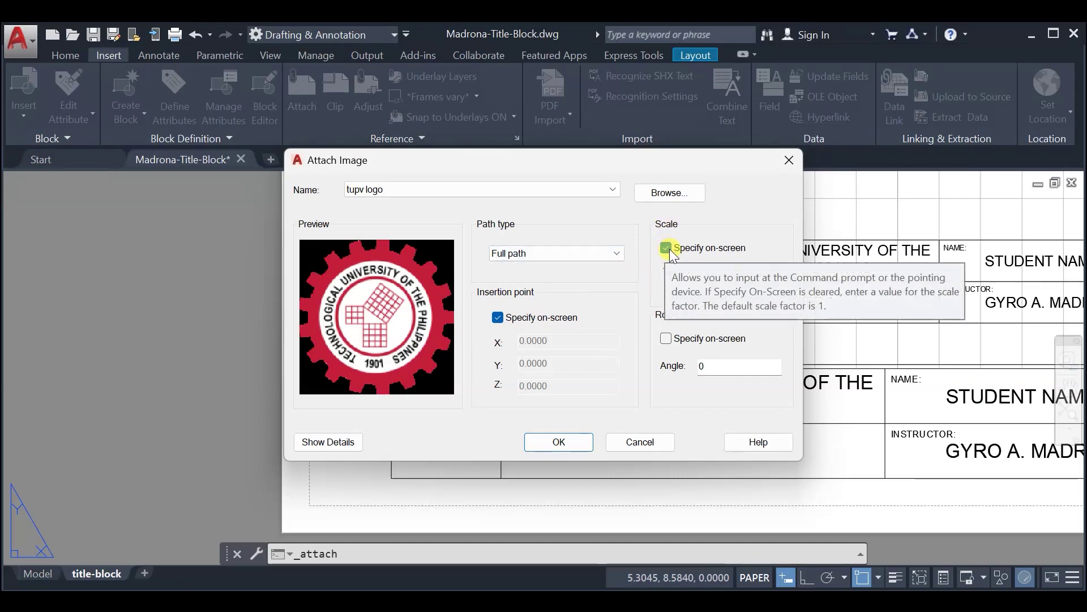
Step: Insert the logo at a fixed scale of 1, with its insertion point on the title block's lower-left corner
left_click(666, 248)
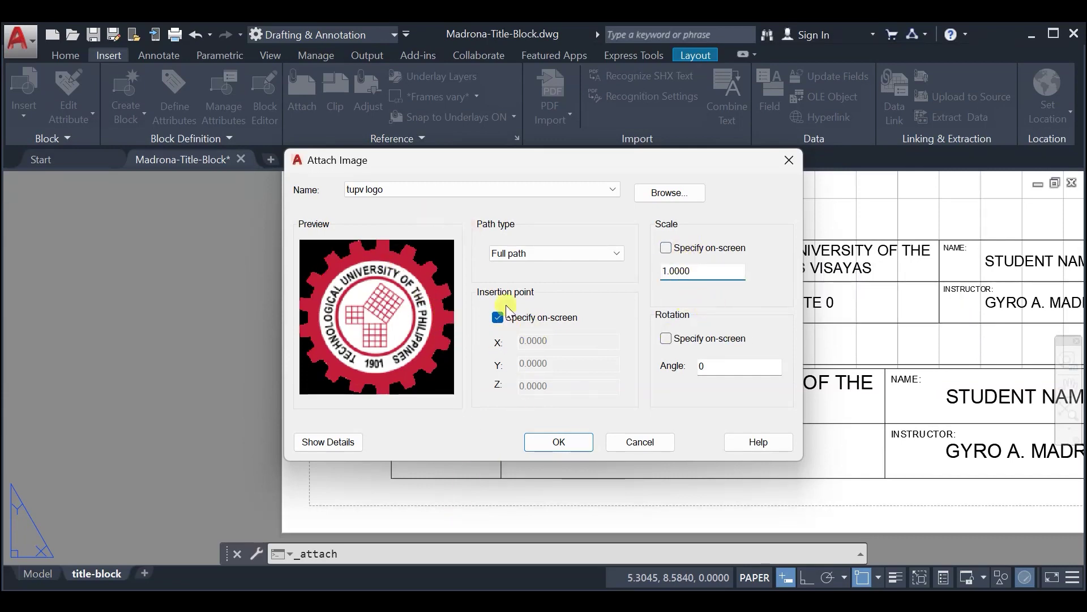
left_click(558, 442)
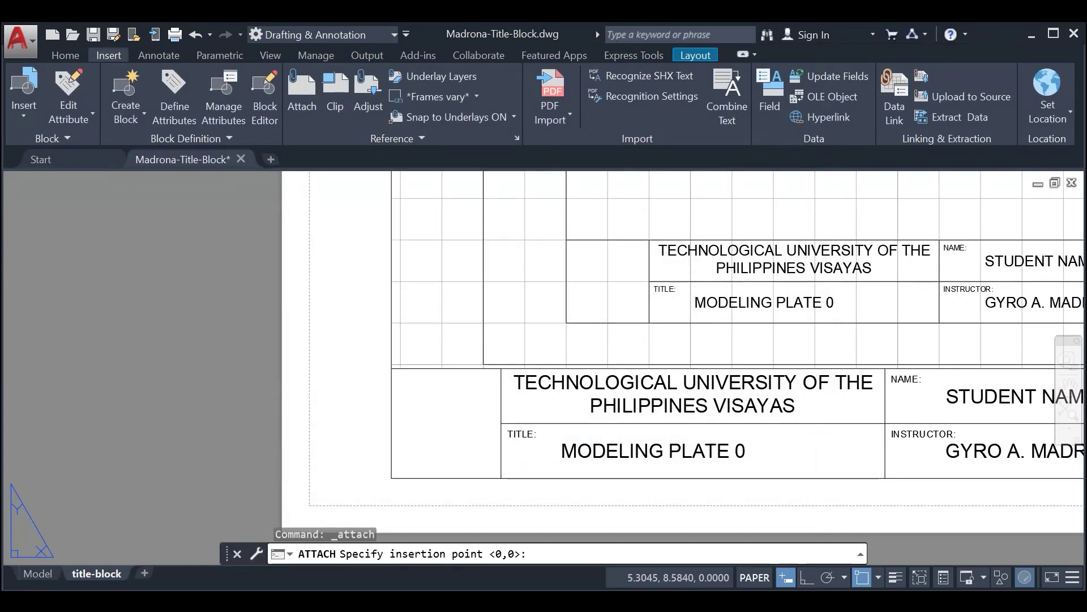
left_click(391, 478)
Step: Stretch the logo to the upper-right corner of the empty title block cell and make its background transparent
scroll(471, 436, "up", 2)
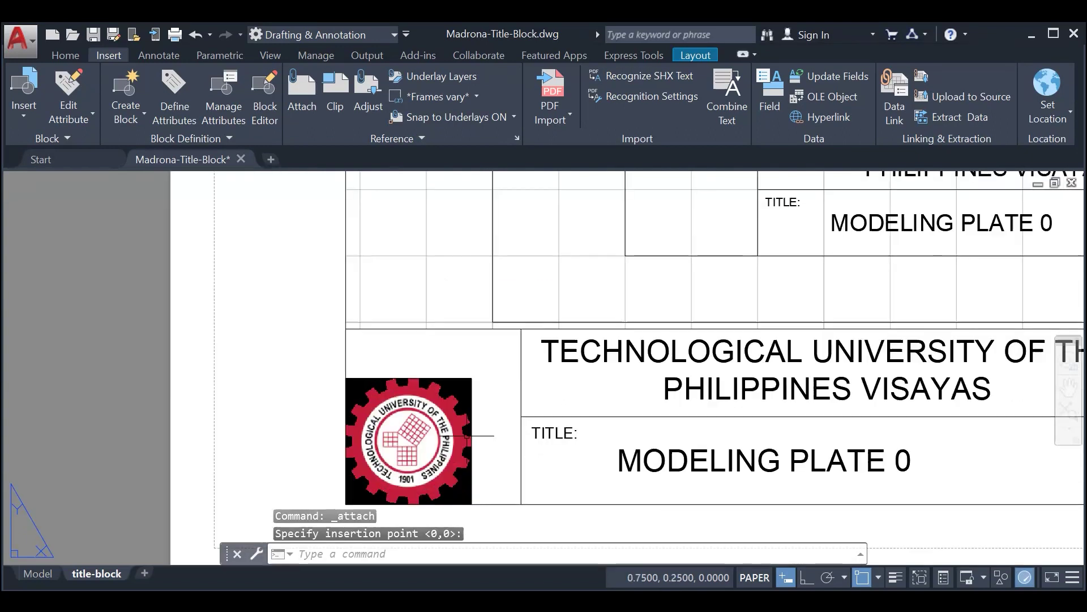
left_click(472, 427)
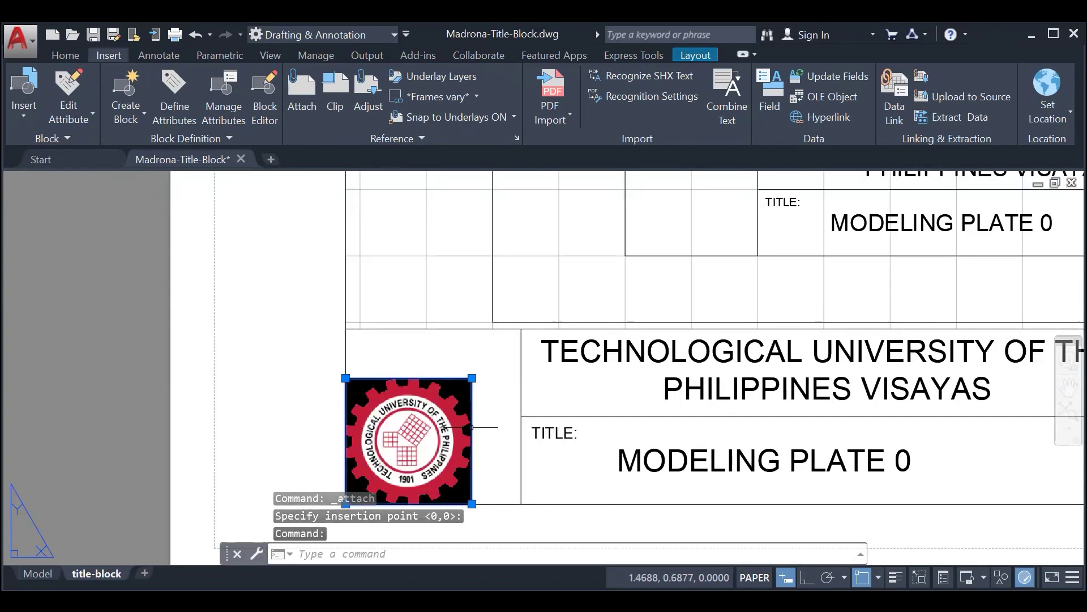
left_click(473, 378)
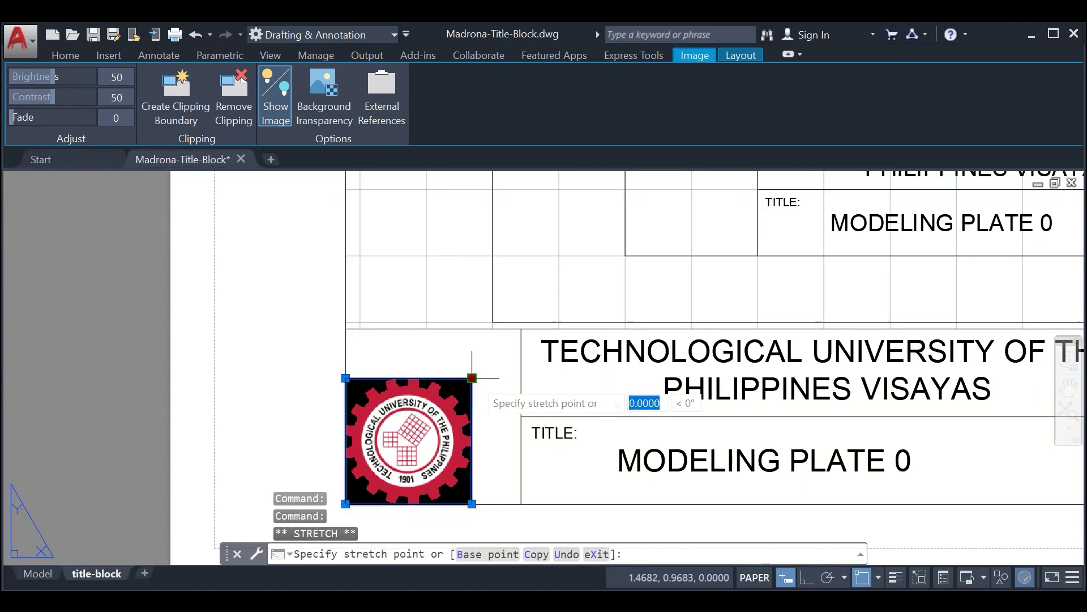
left_click(521, 328)
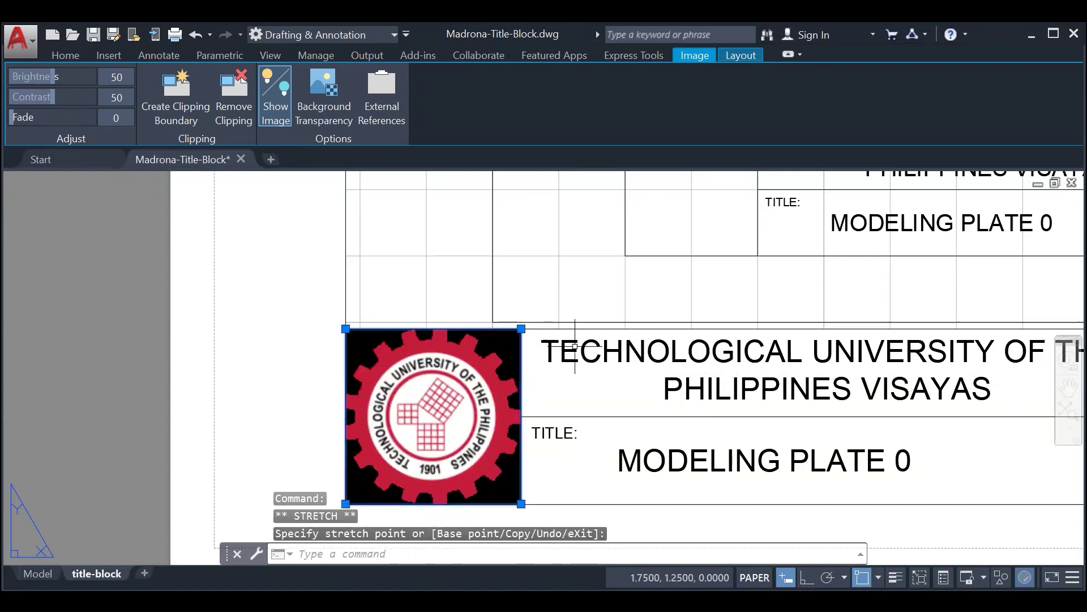
left_click(317, 104)
key("Escape")
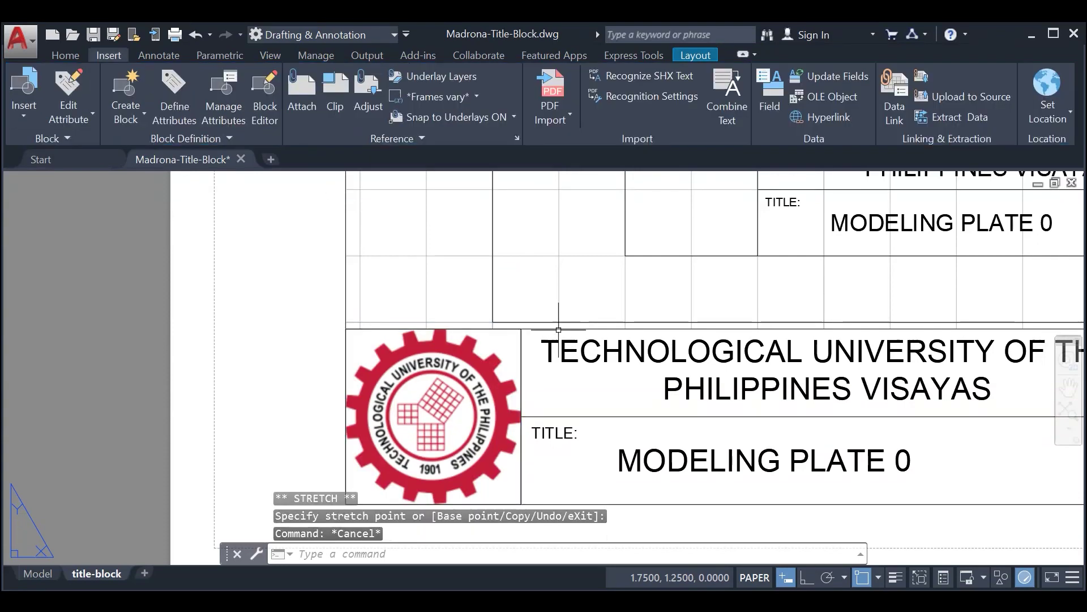
Step: Save the drawing with the whole layout sheet in view
scroll(650, 349, "down", 2)
scroll(650, 348, "down", 5)
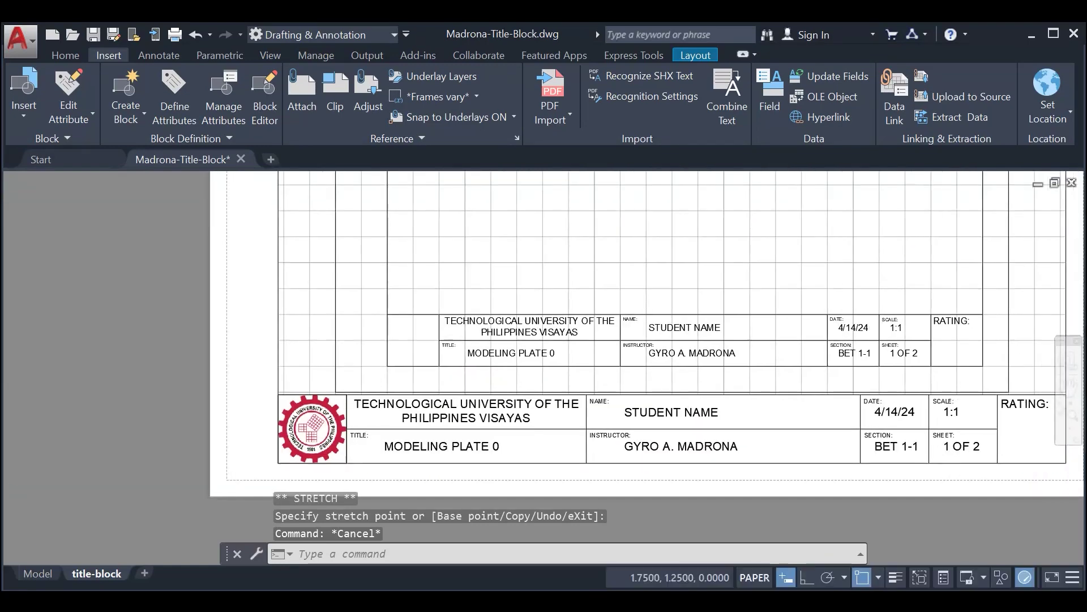
middle_click_drag(651, 348, 609, 425)
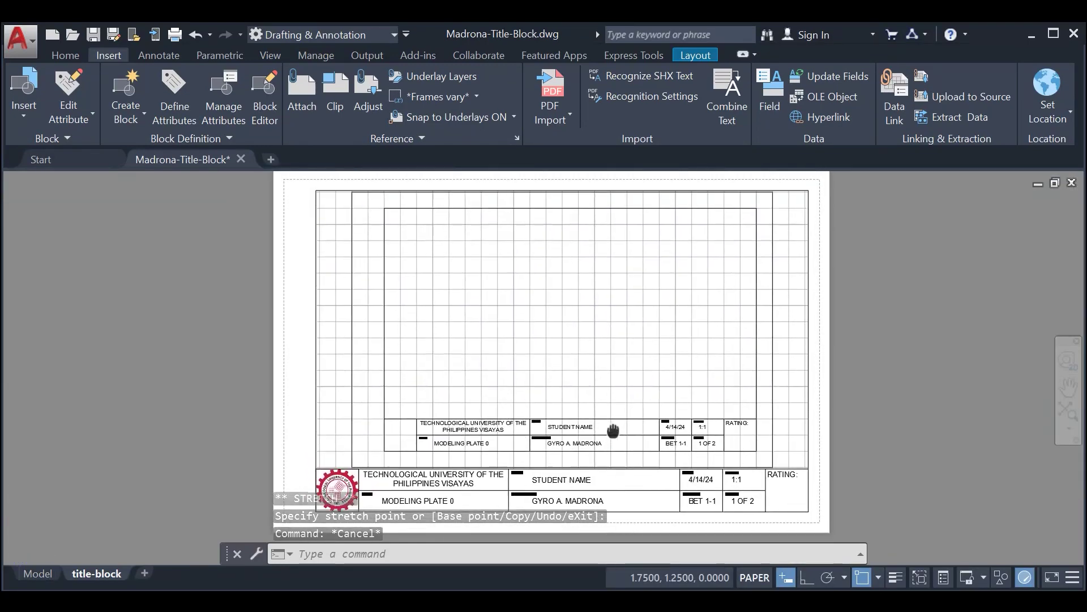
key("Escape")
key("Escape")
key("ctrl+s")
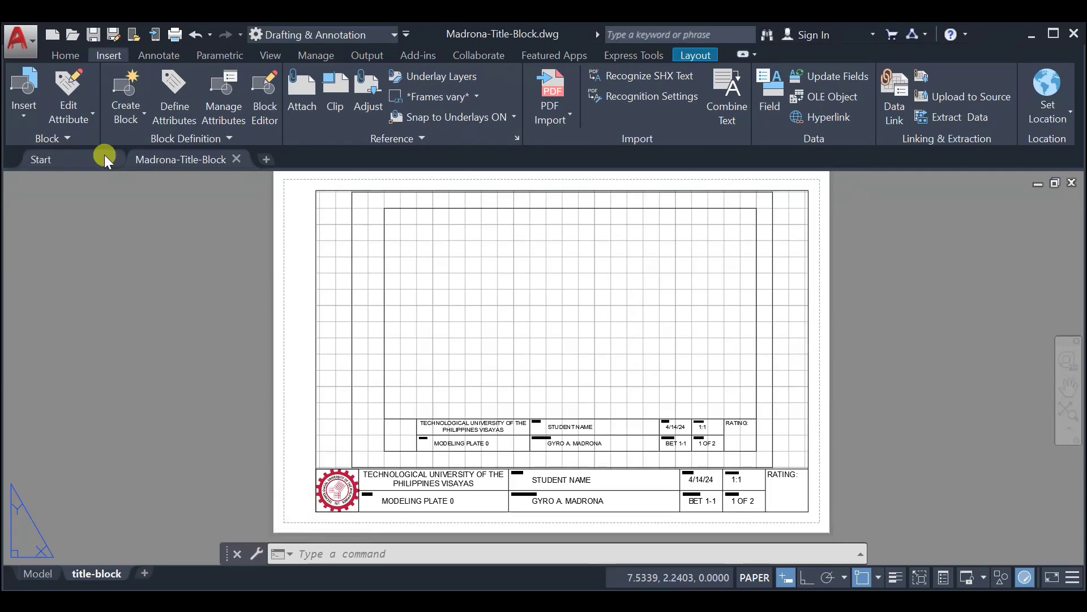
Step: Activate model space inside the viewport above the title block
left_click(66, 55)
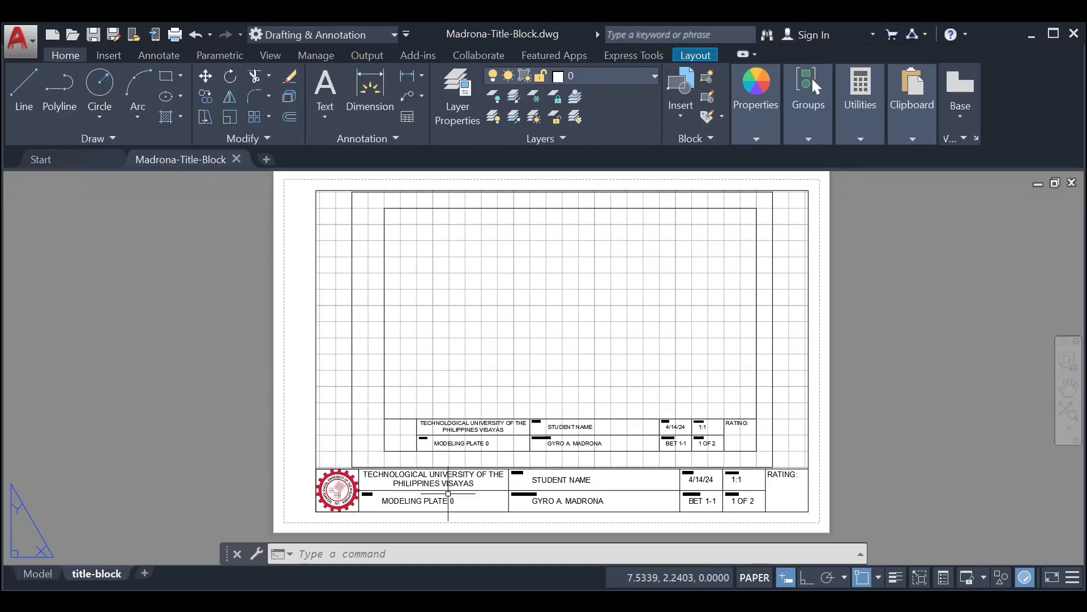
scroll(448, 493, "up", 2)
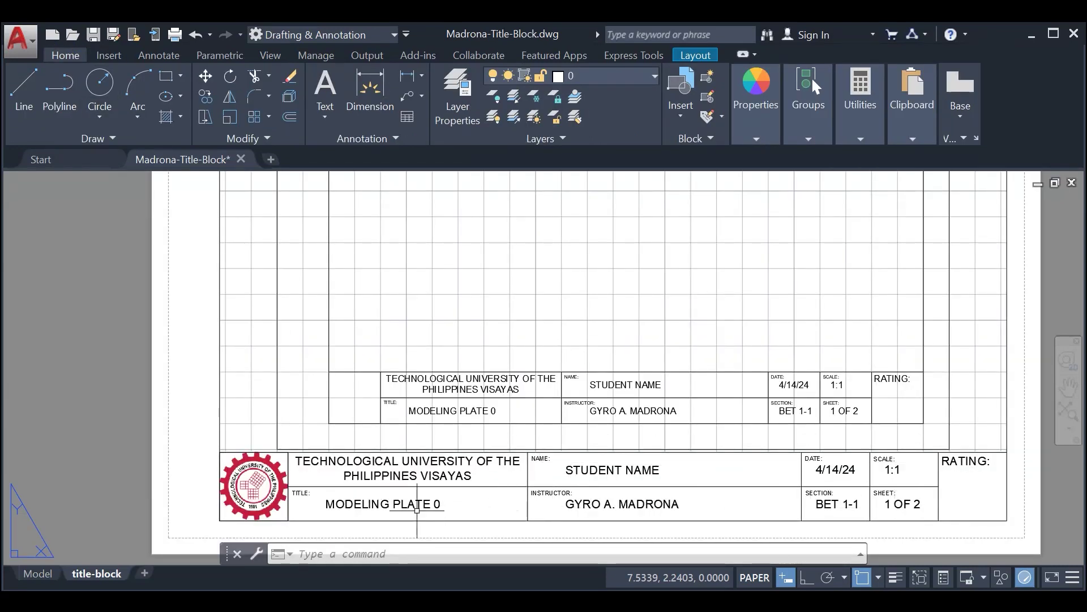
scroll(464, 435, "down", 2)
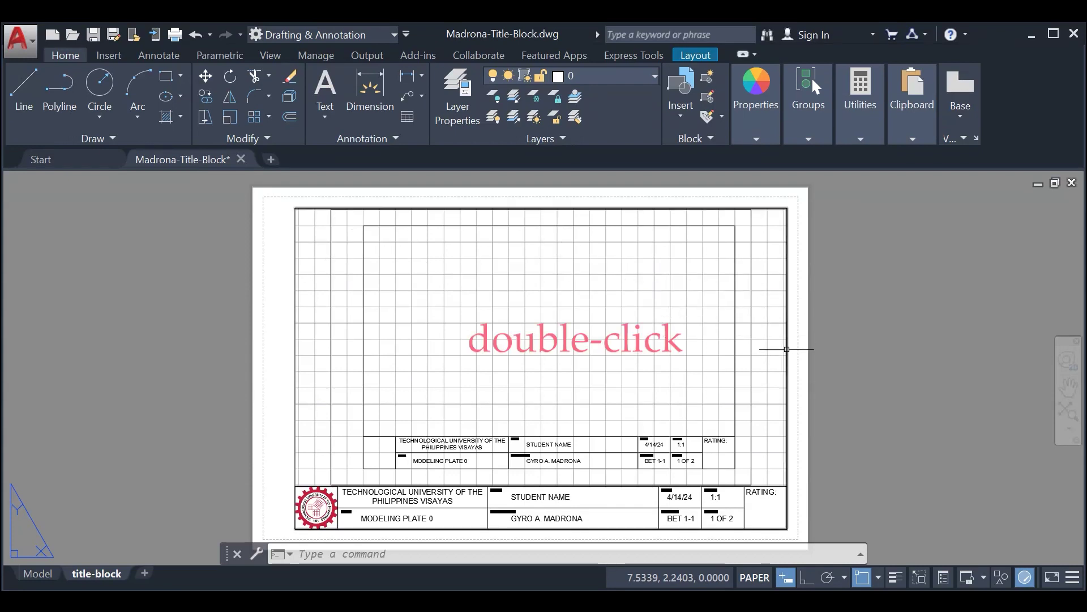
double_click(772, 354)
Step: Try zooming and panning the model inside the active viewport
scroll(583, 323, "down", 2)
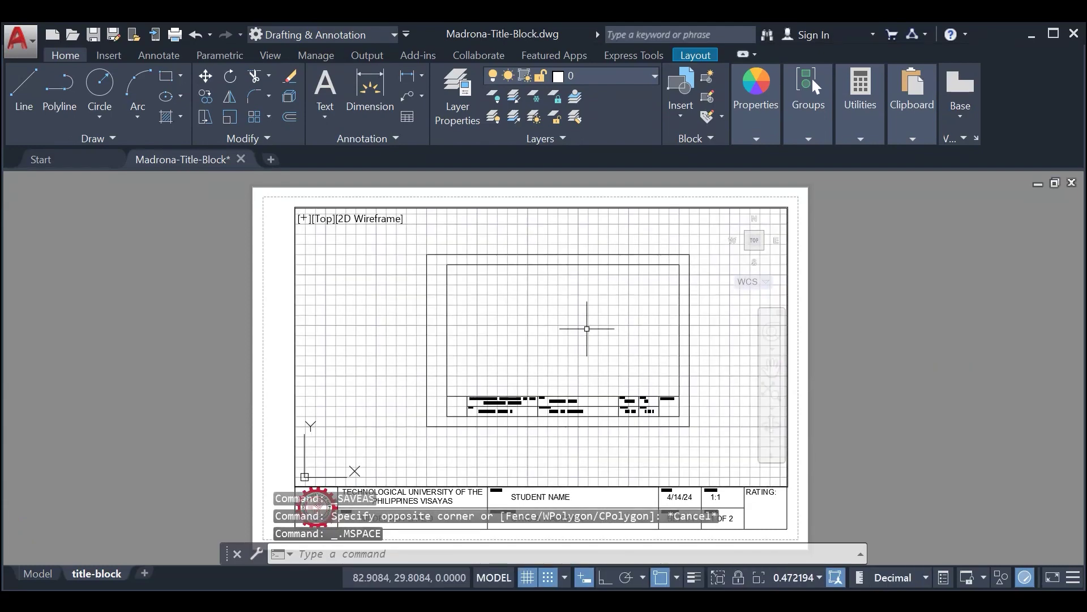
scroll(485, 383, "up", 2)
mouse_move(39, 574)
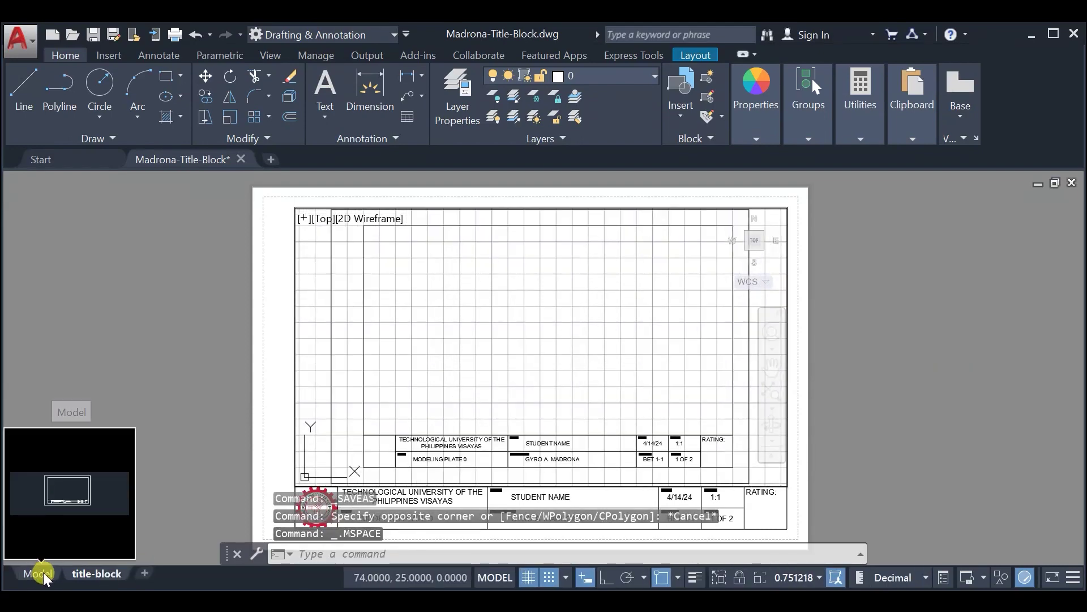
scroll(636, 308, "down", 1)
scroll(636, 311, "up", 1)
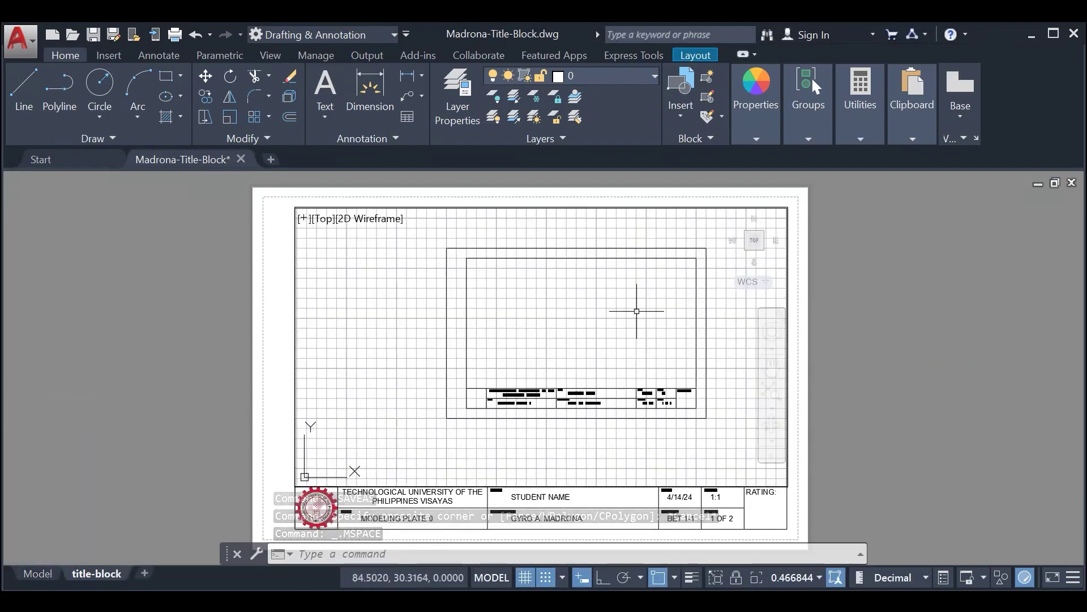
scroll(644, 309, "down", 3)
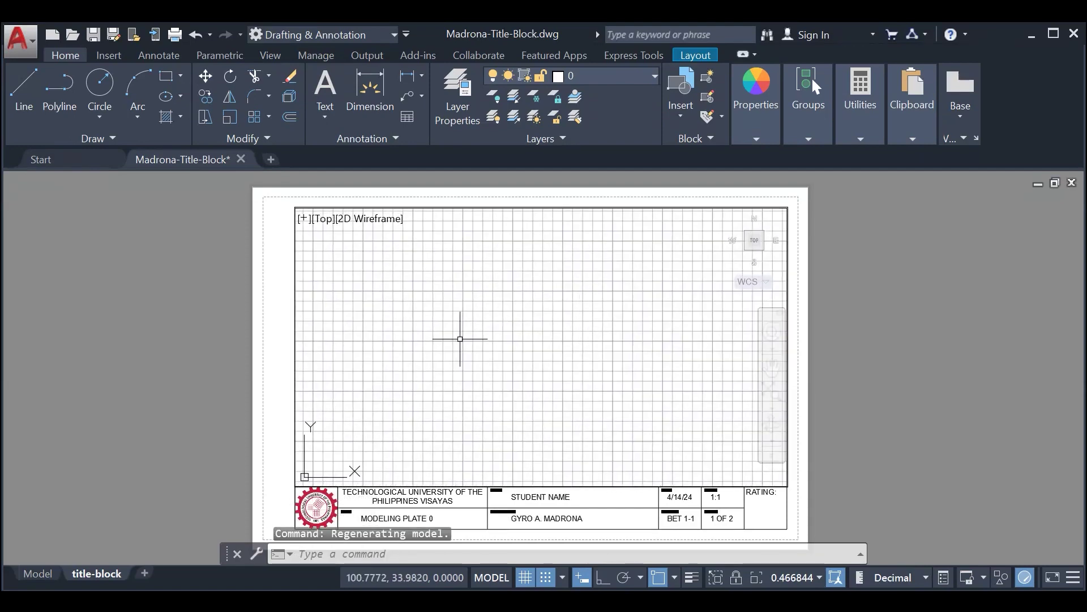
scroll(600, 320, "down", 1)
scroll(606, 317, "up", 1)
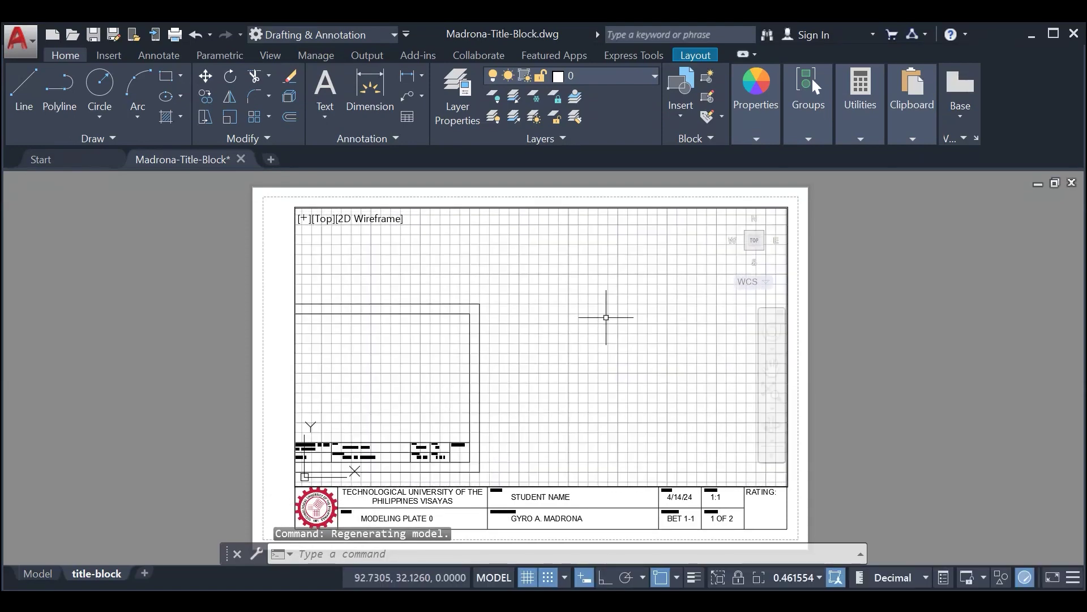
scroll(606, 317, "down", 5)
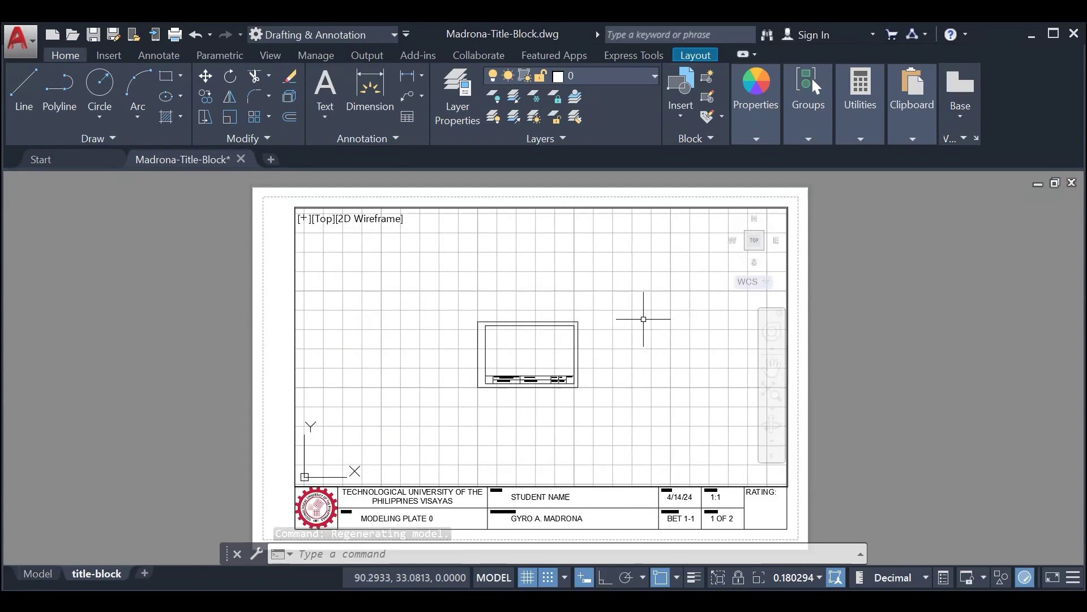
middle_click_drag(644, 319, 447, 384)
middle_click_drag(577, 335, 532, 362)
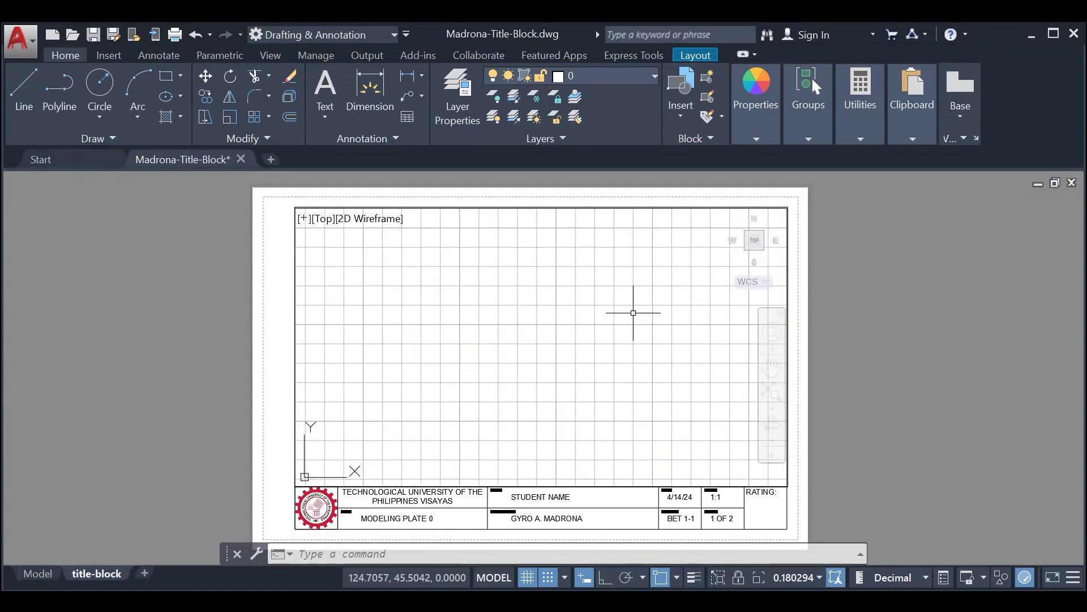
Step: Zoom the active viewport to the drawing's extents and return to paper space
type("z")
key("Return")
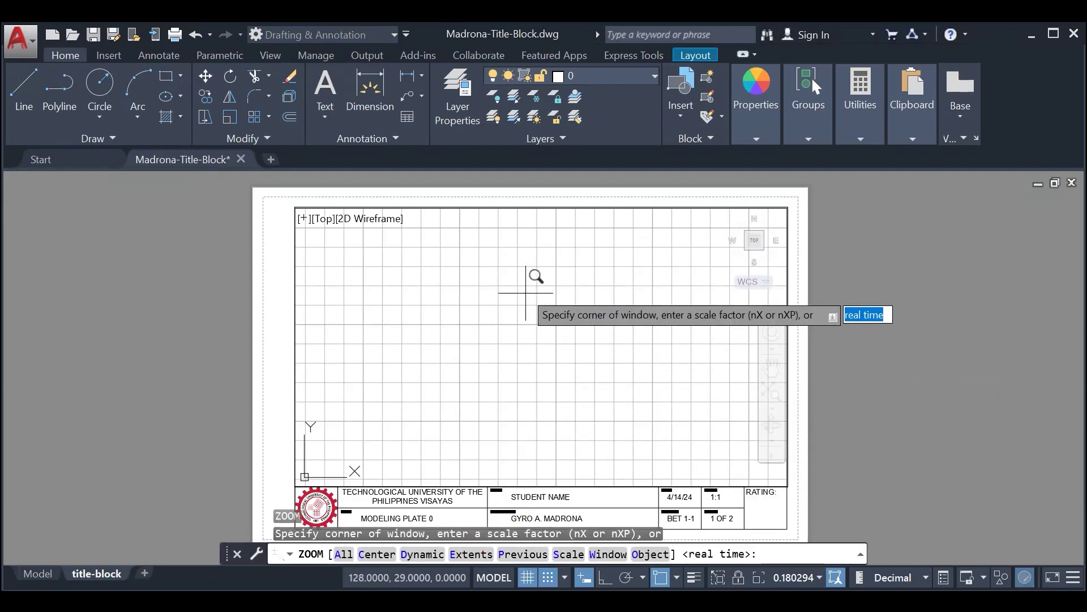
type("e")
key("Return")
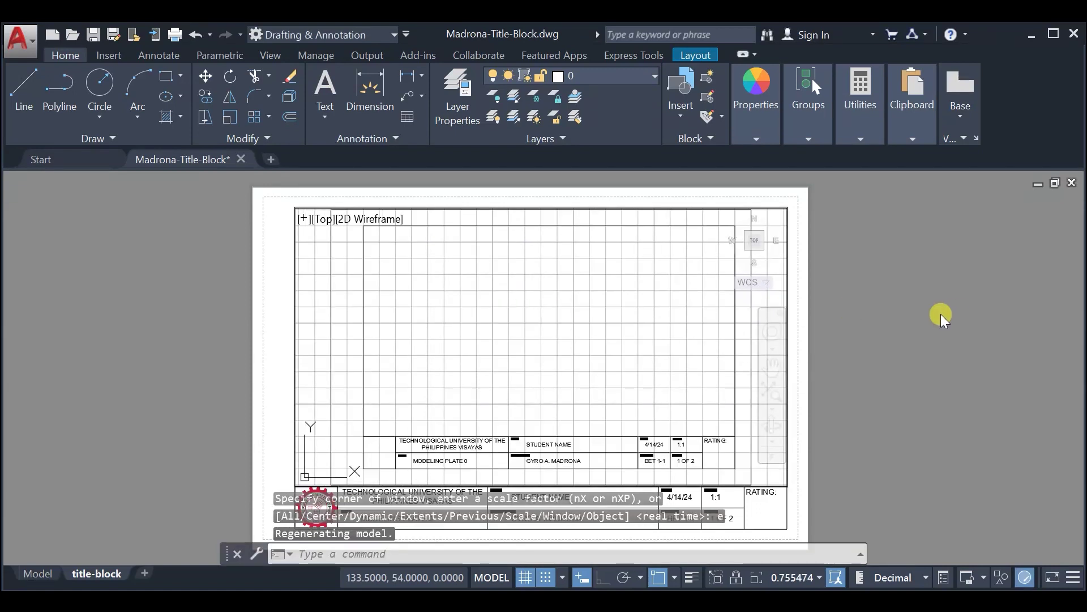
double_click(940, 314)
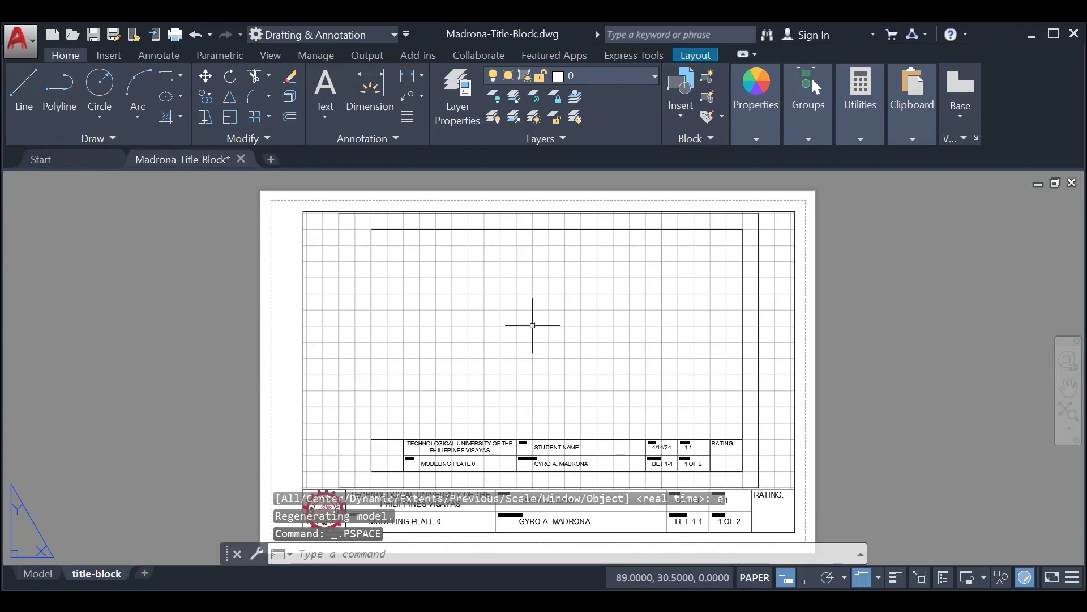
Step: Activate the viewport's model space, try zooming the model out and back in, and return to paper space
double_click(339, 300)
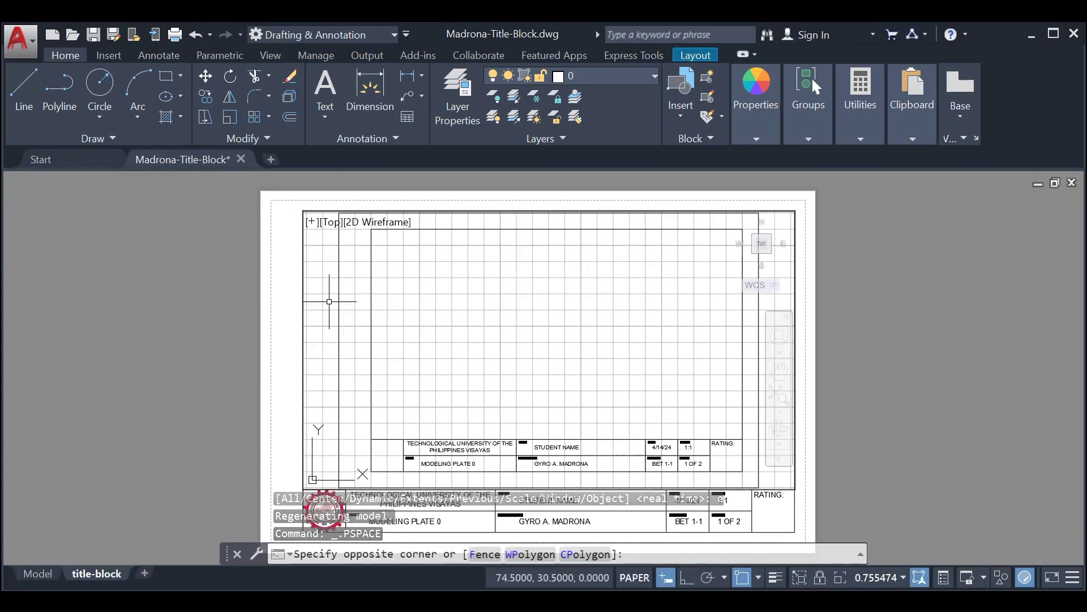
scroll(531, 295, "down", 2)
scroll(531, 295, "up", 2)
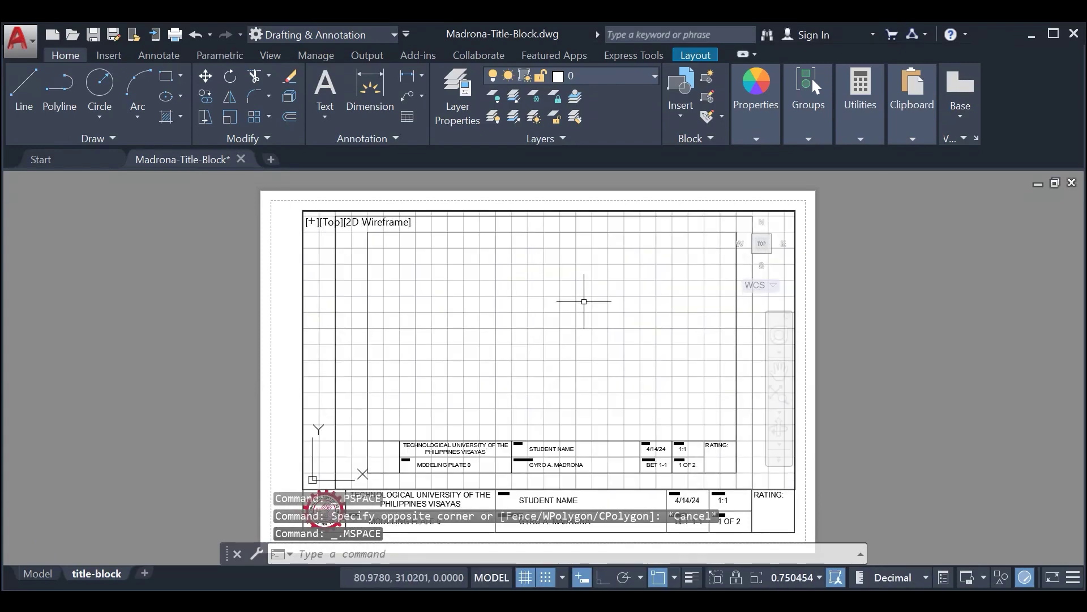
double_click(918, 299)
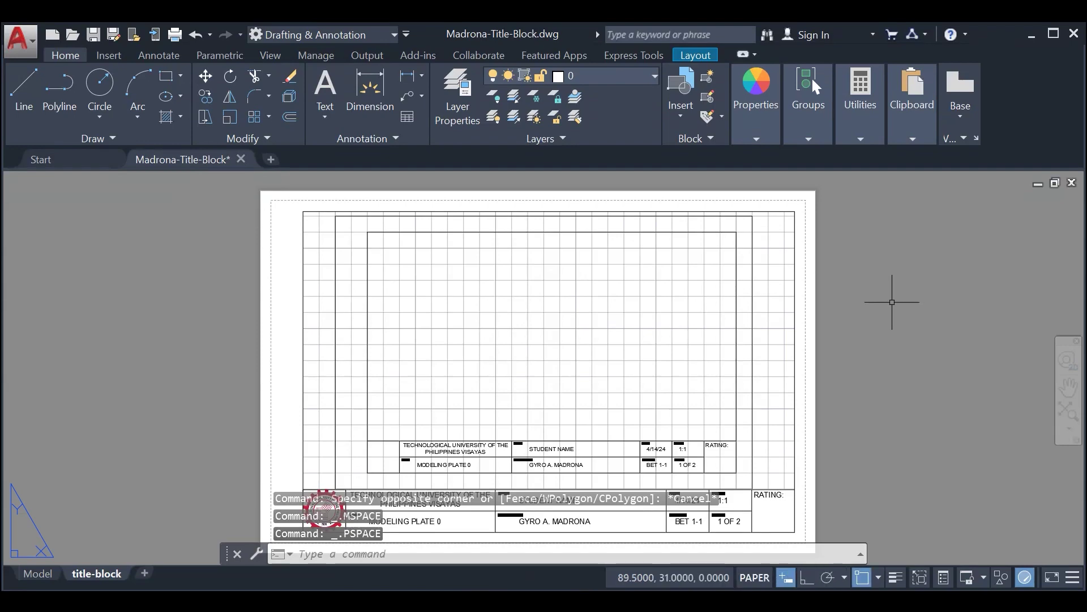
Step: Save the drawing as an AutoCAD Drawing Template (*.dwt) named with the author's surname followed by "-Title-Block", accepting the default template options
left_click(23, 46)
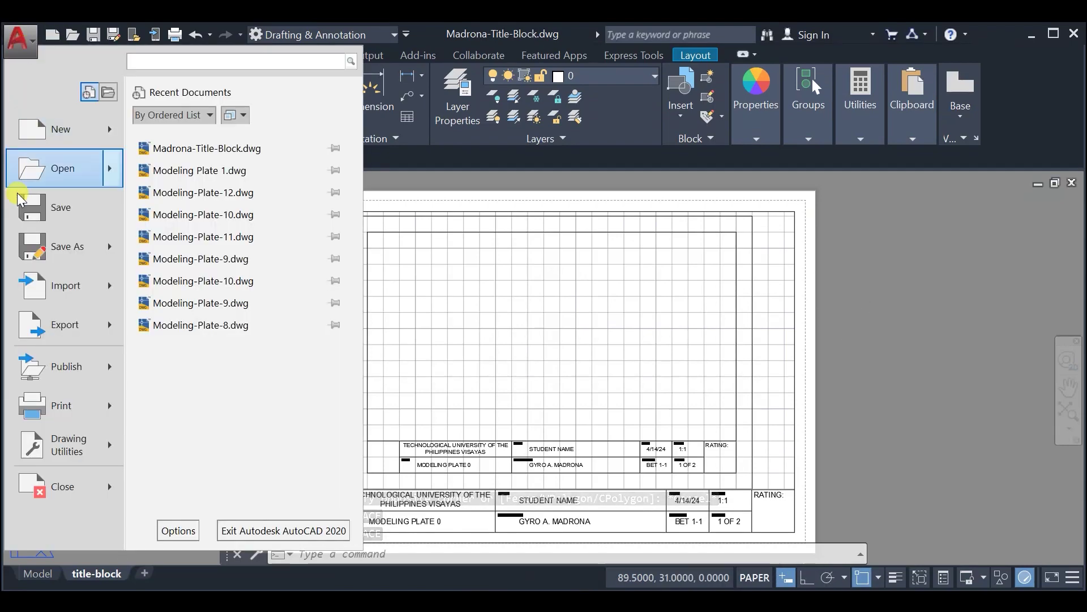
left_click(68, 247)
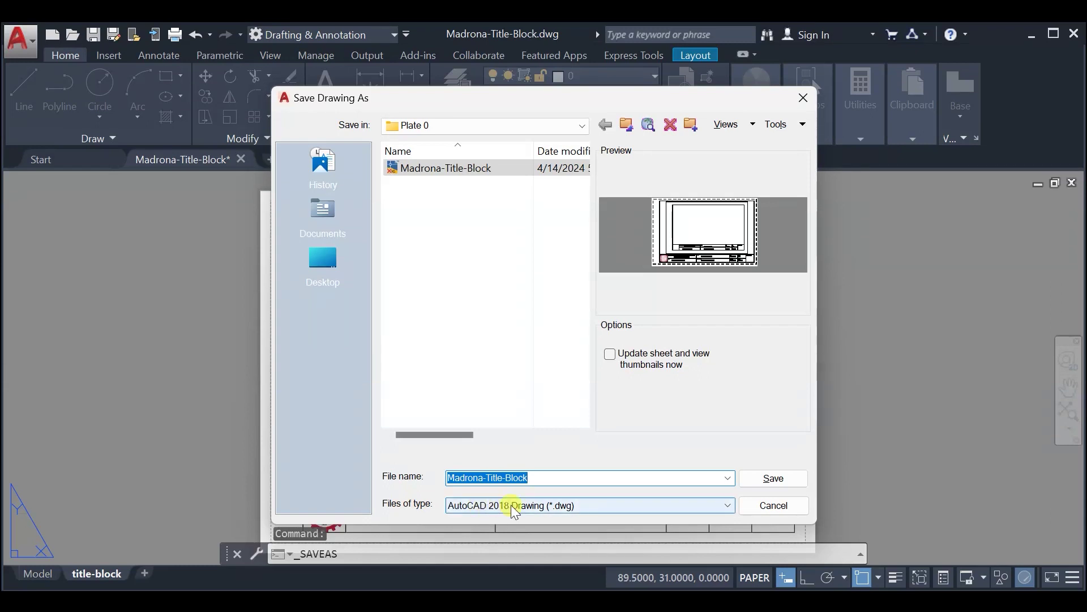
left_click(607, 507)
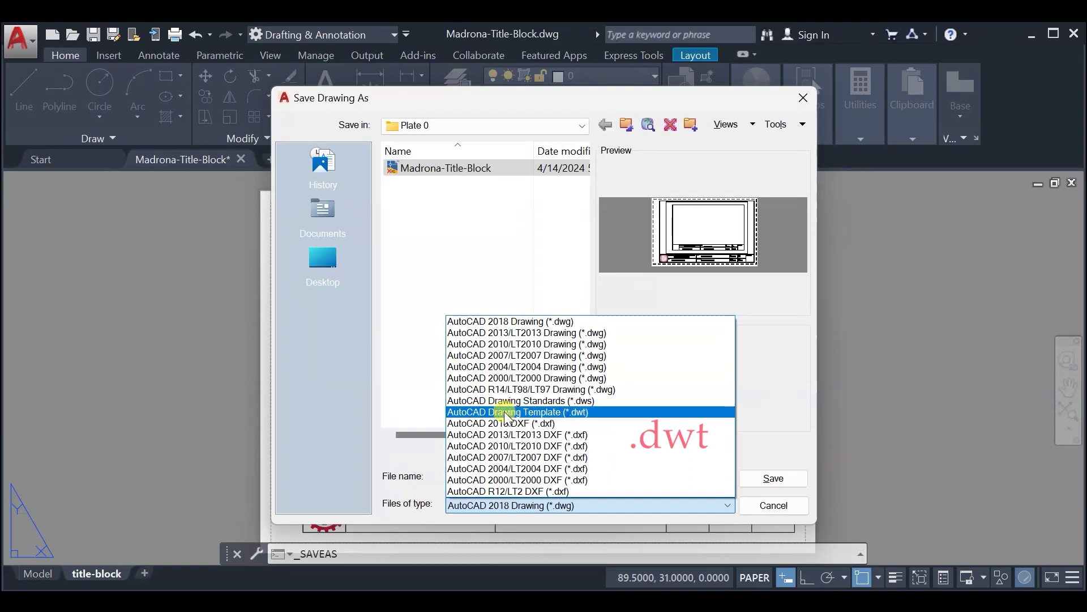
left_click(608, 409)
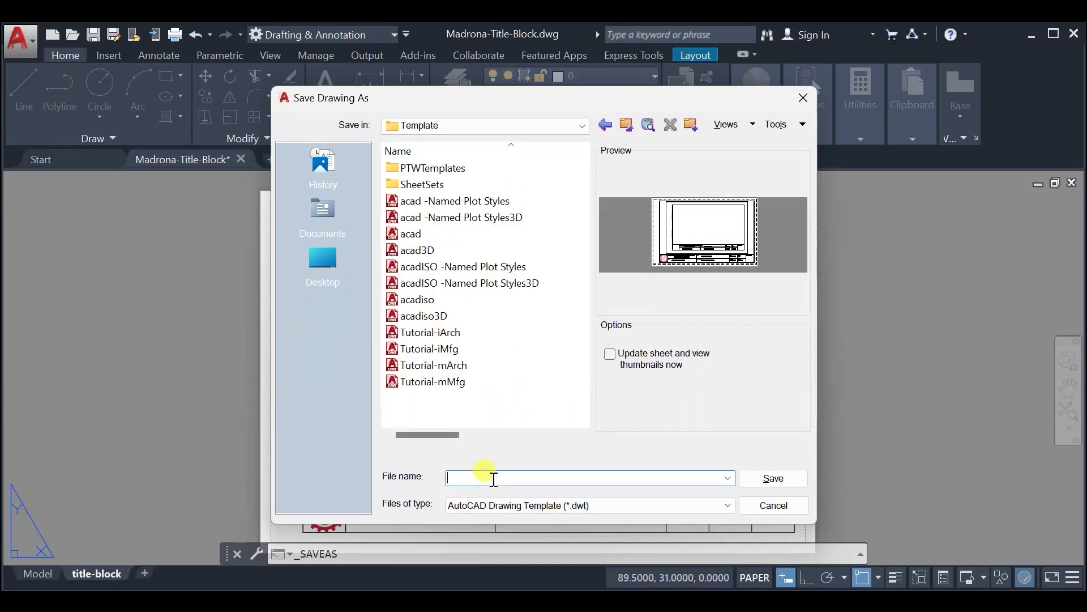
type("dr")
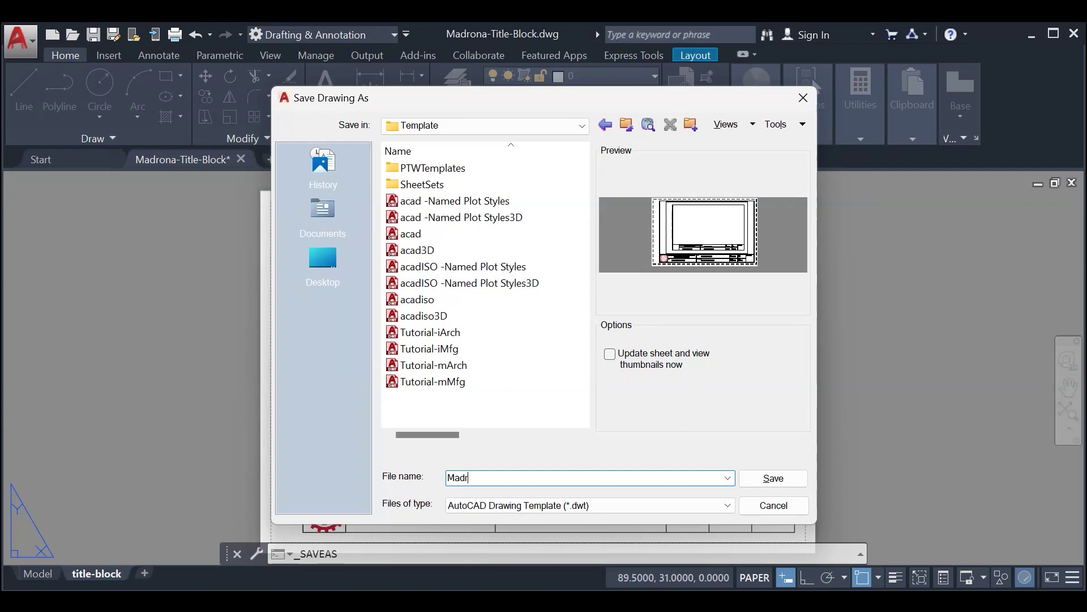
type("ona-Title-Block")
left_click(765, 484)
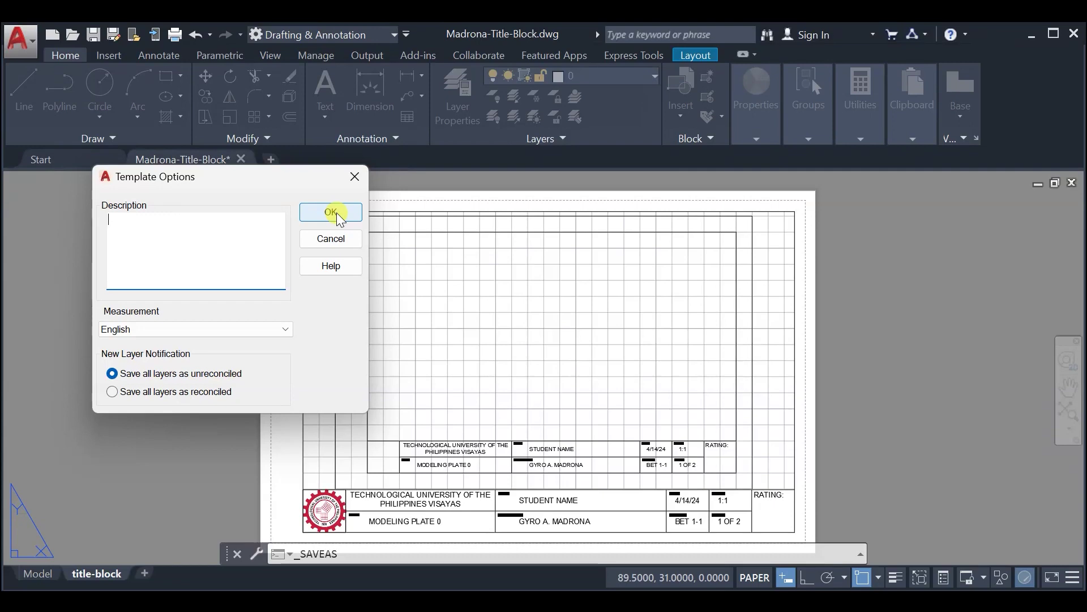
left_click(334, 213)
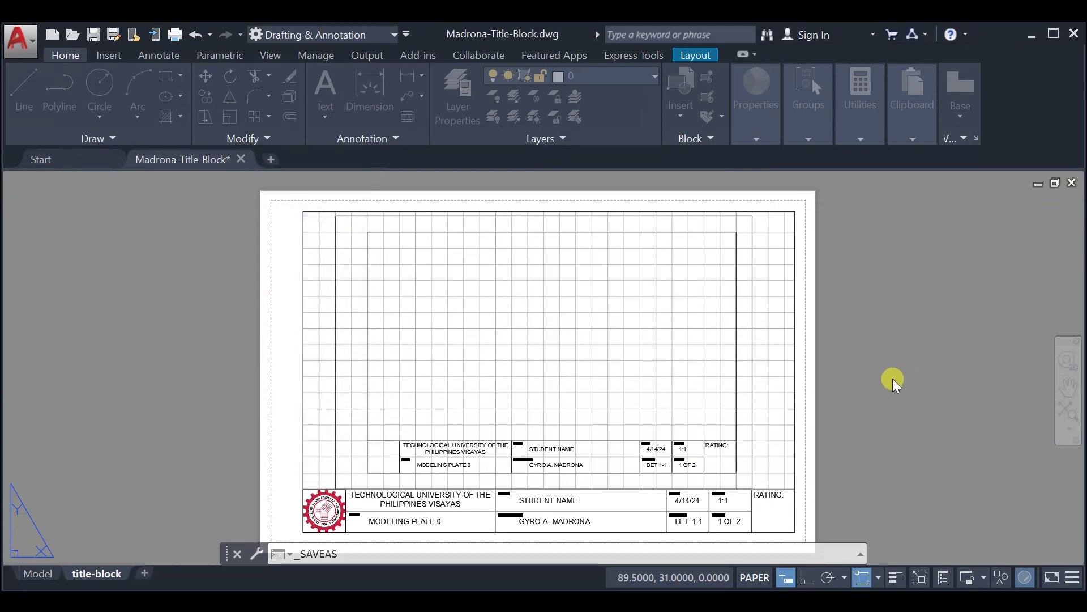